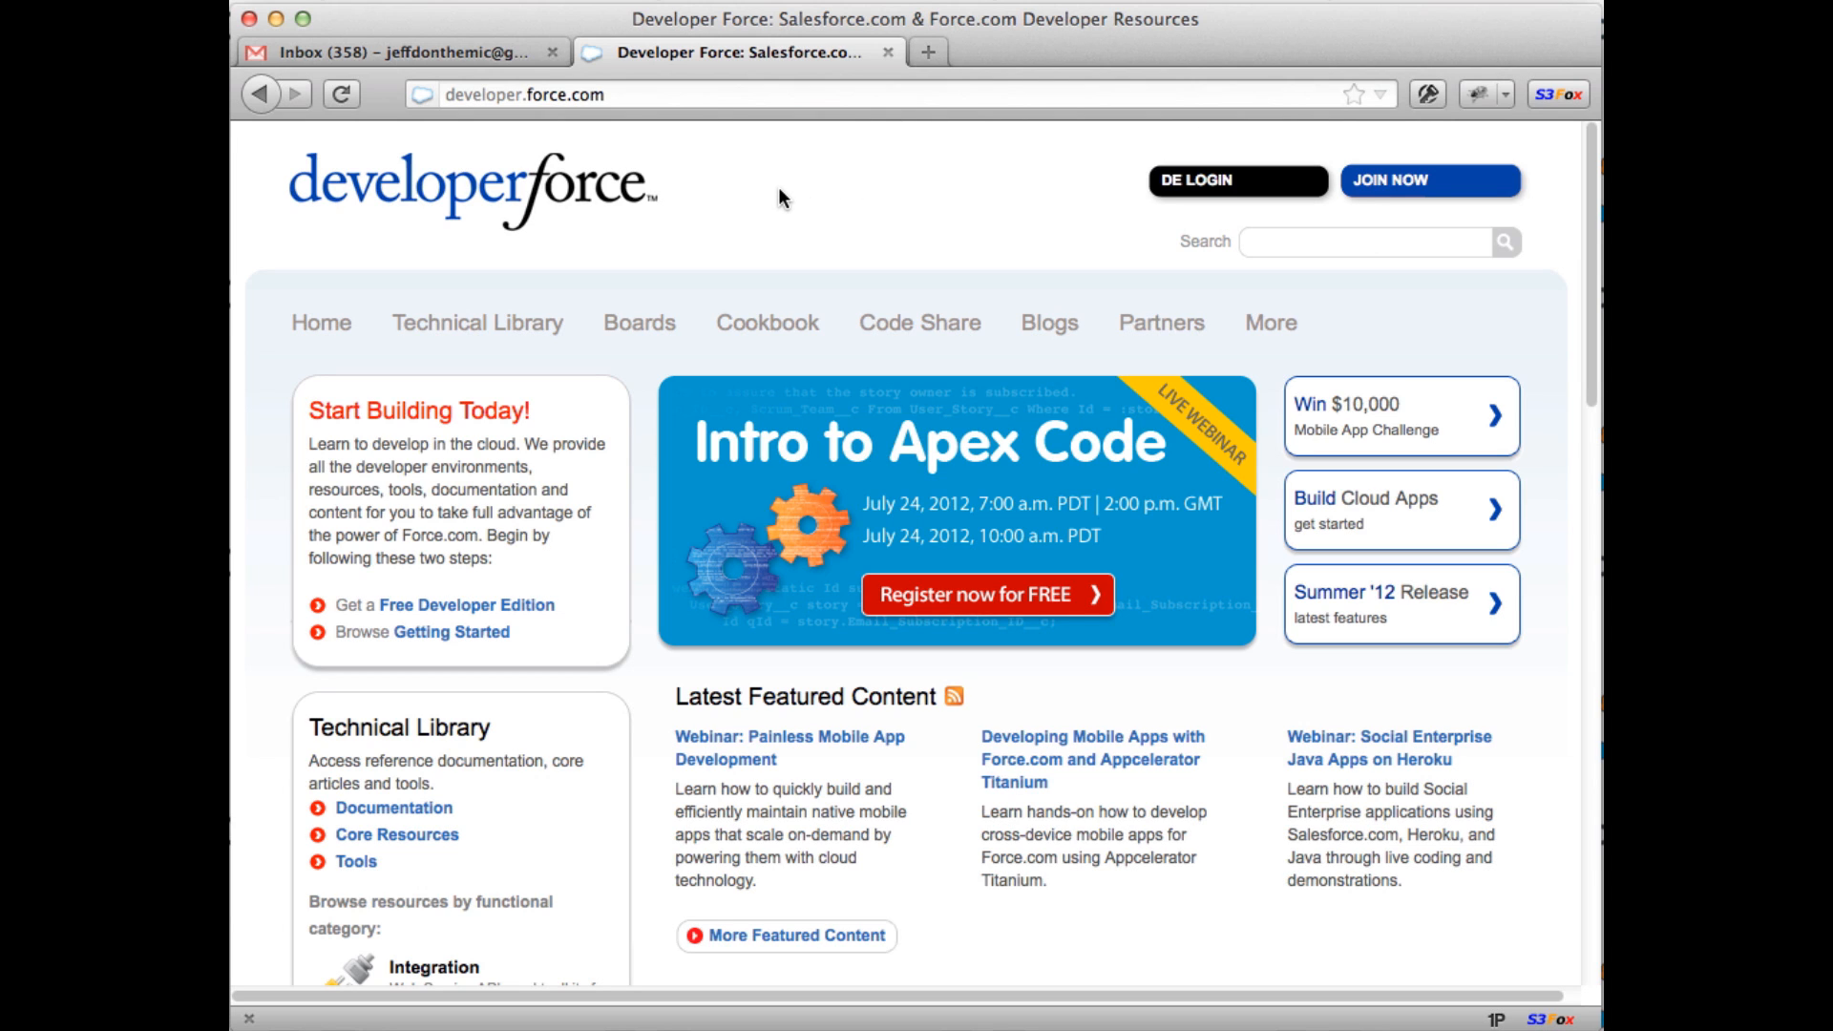
# Step: Open the Free Developer Edition sign-up form from the developer.force.com home page
pyautogui.click(639, 96)
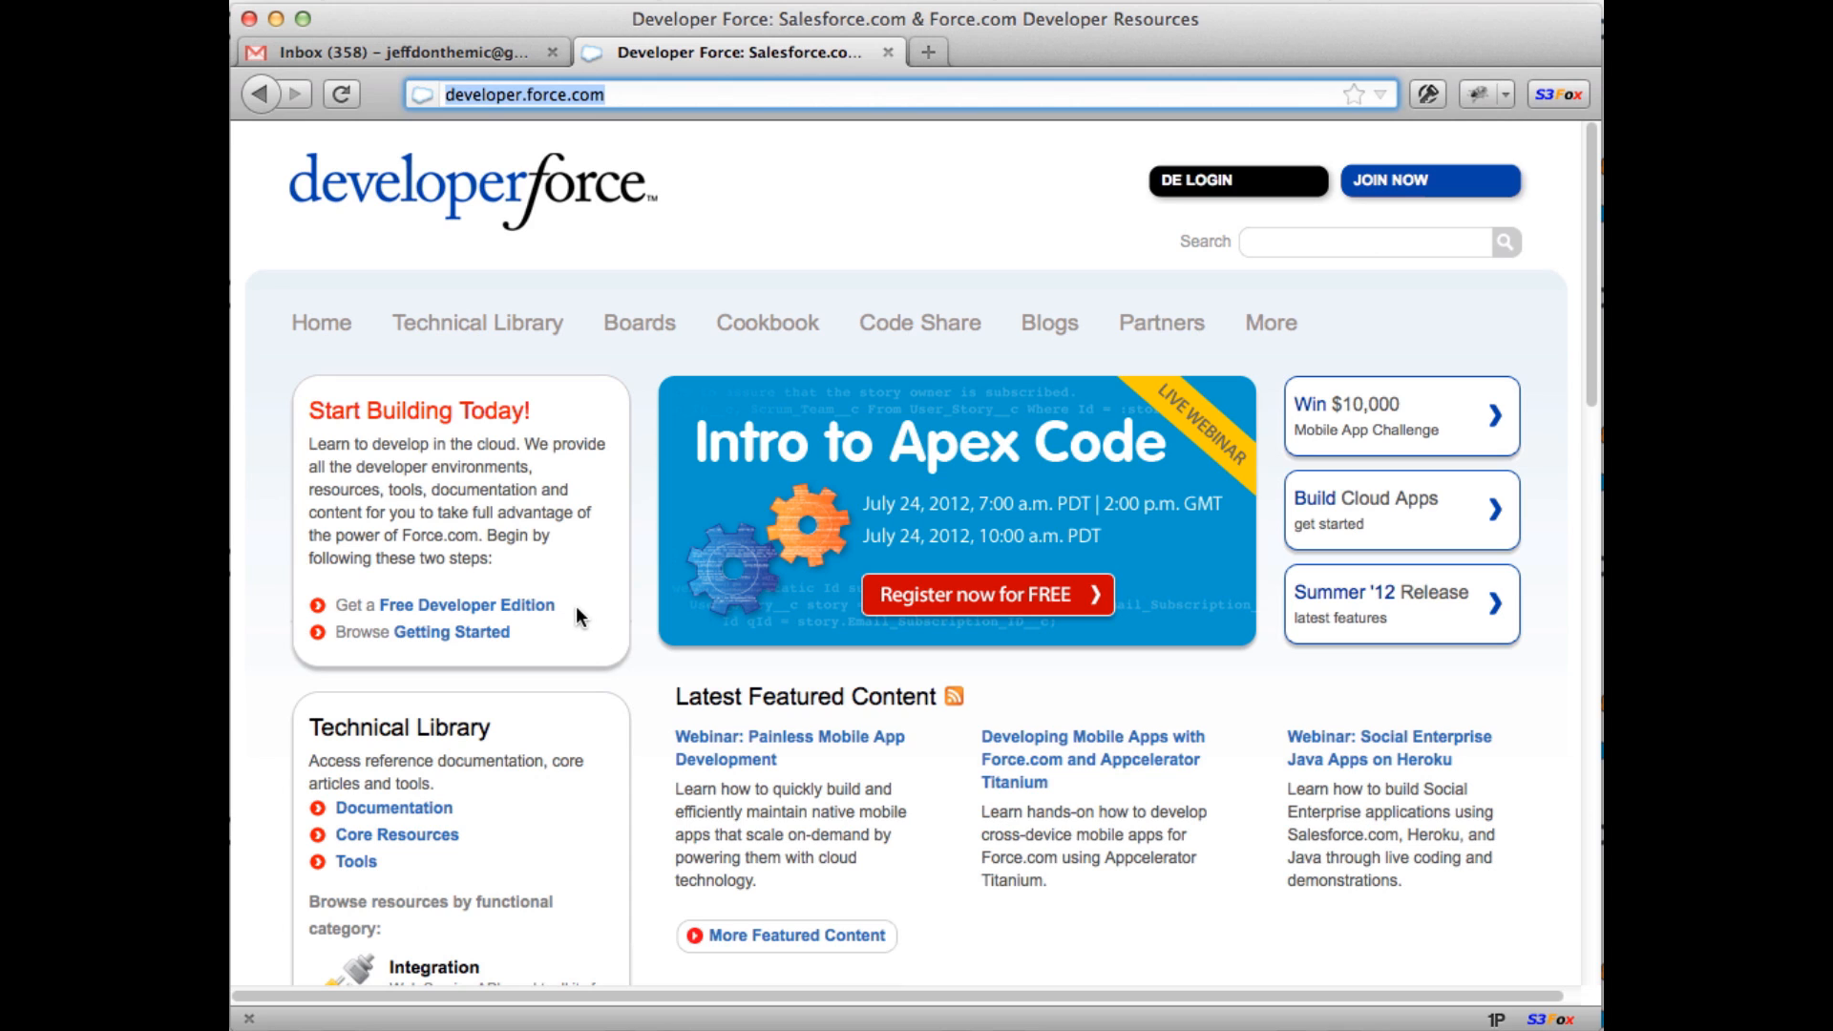
pyautogui.moveTo(576, 608); pyautogui.dragTo(365, 605)
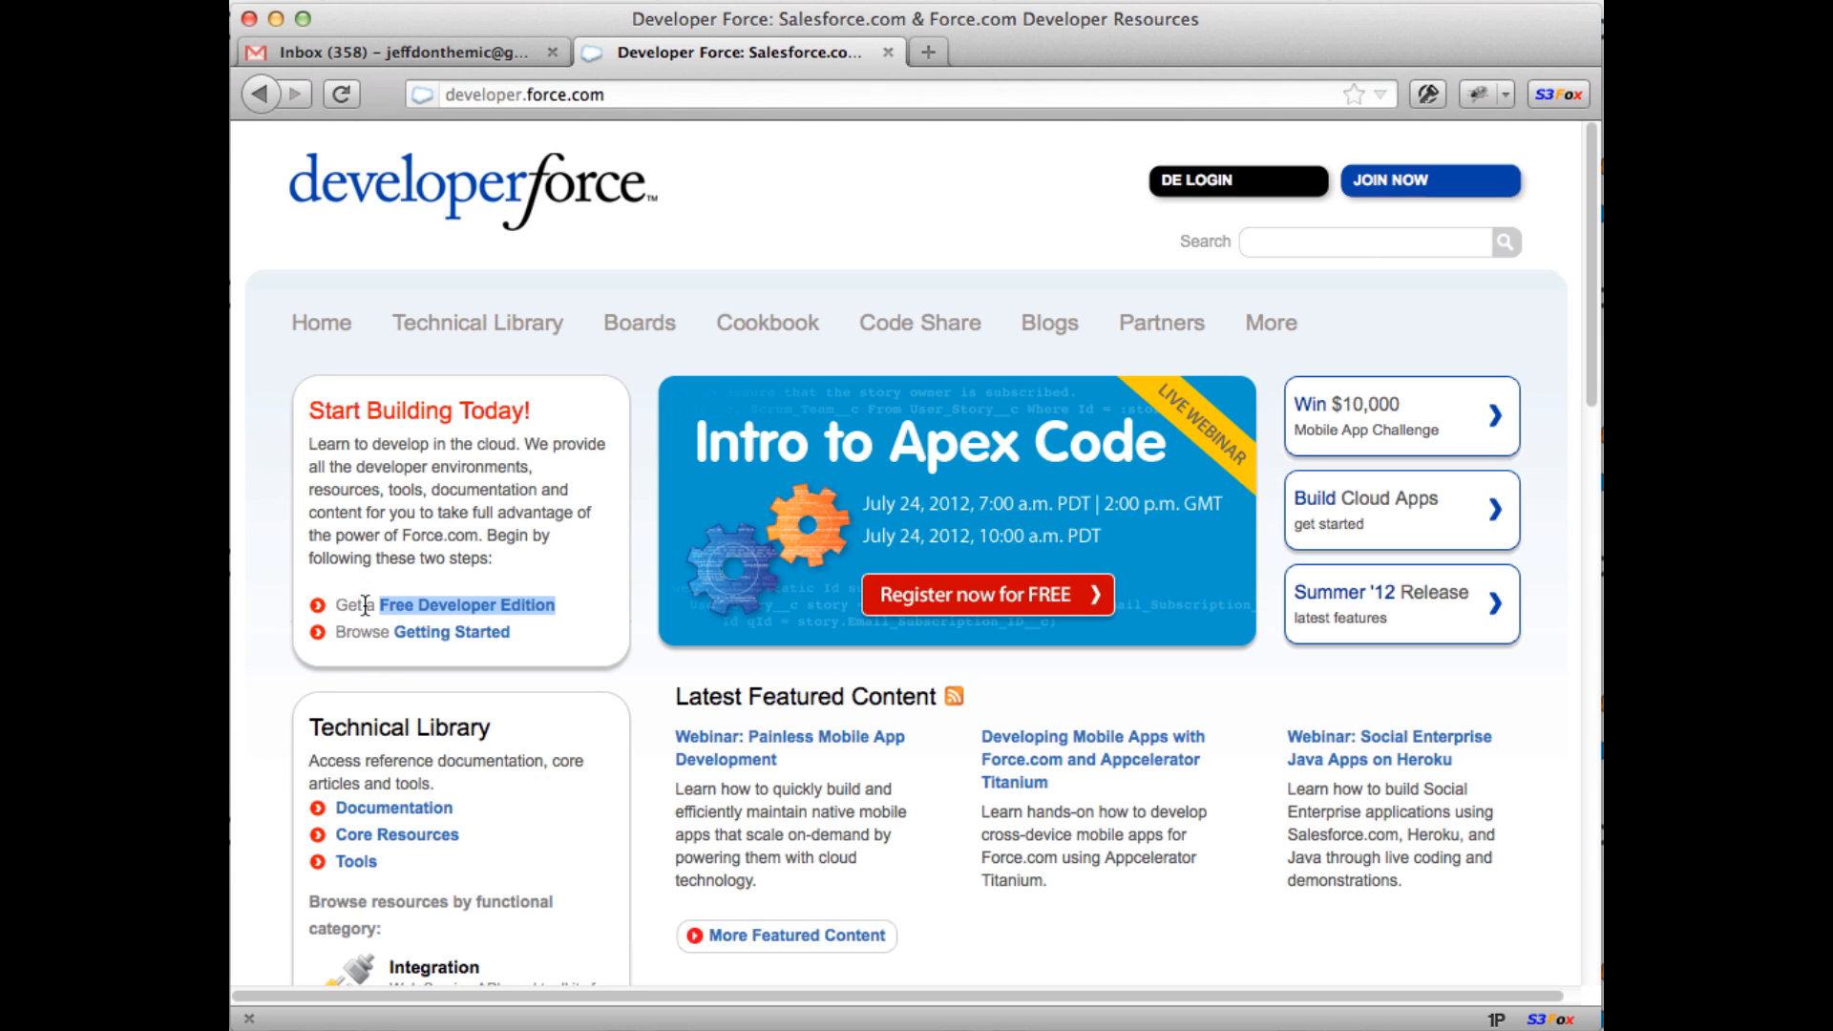
pyautogui.click(365, 606)
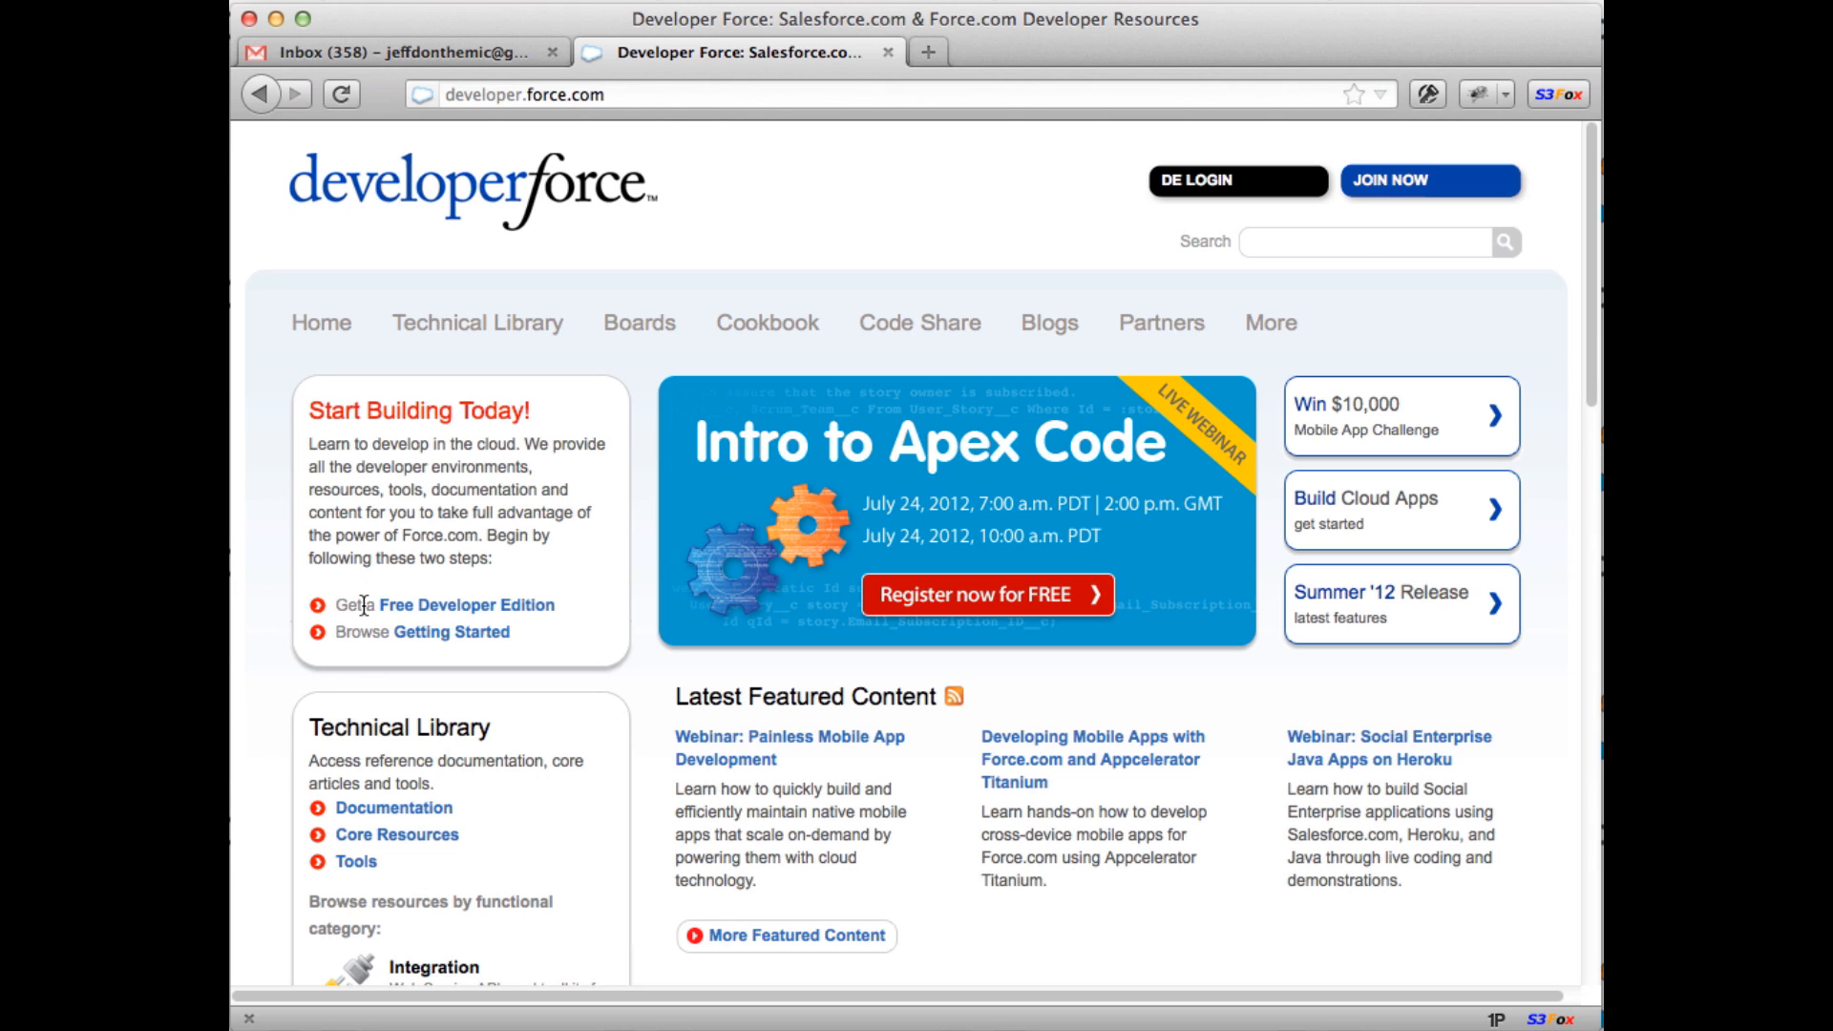
pyautogui.click(467, 609)
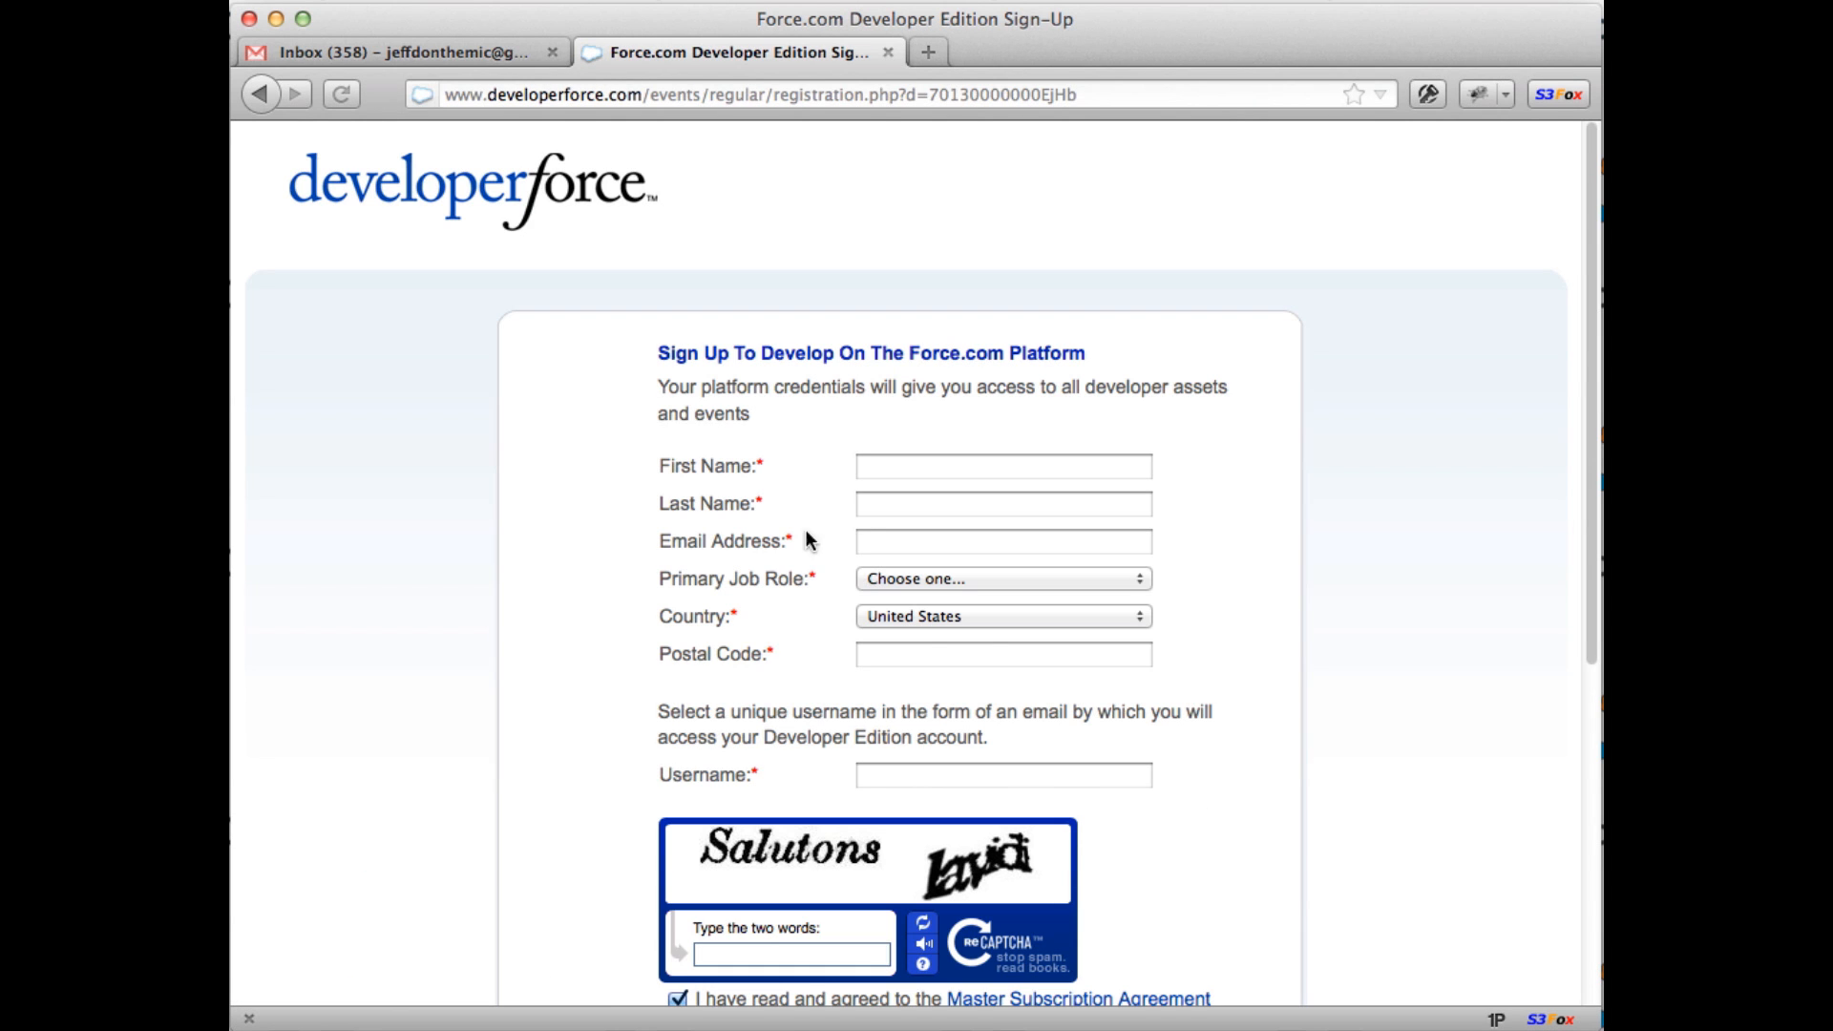
# Step: Fill in first and last name, email, job role Developer, country United States and postal code
pyautogui.click(905, 468)
pyautogui.write('Jeff')
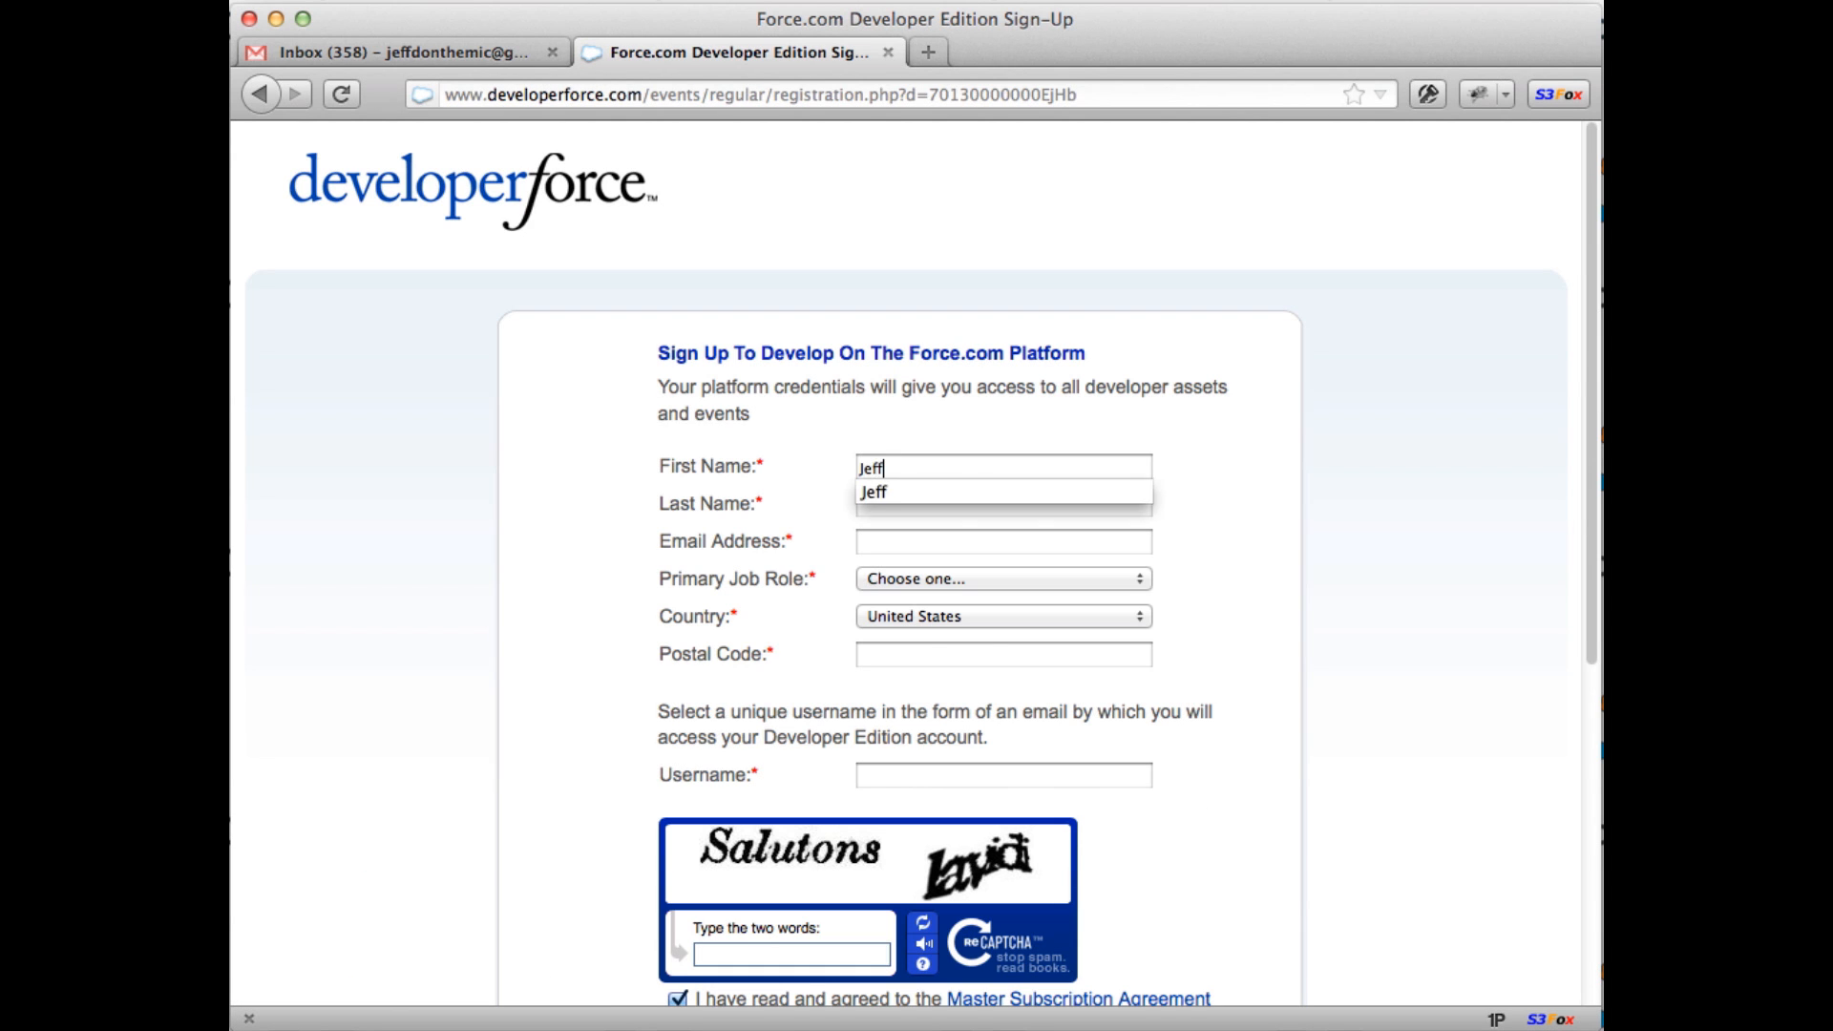
pyautogui.press('Tab')
pyautogui.write('Douglas')
pyautogui.press('Tab')
pyautogui.write('jeffd')
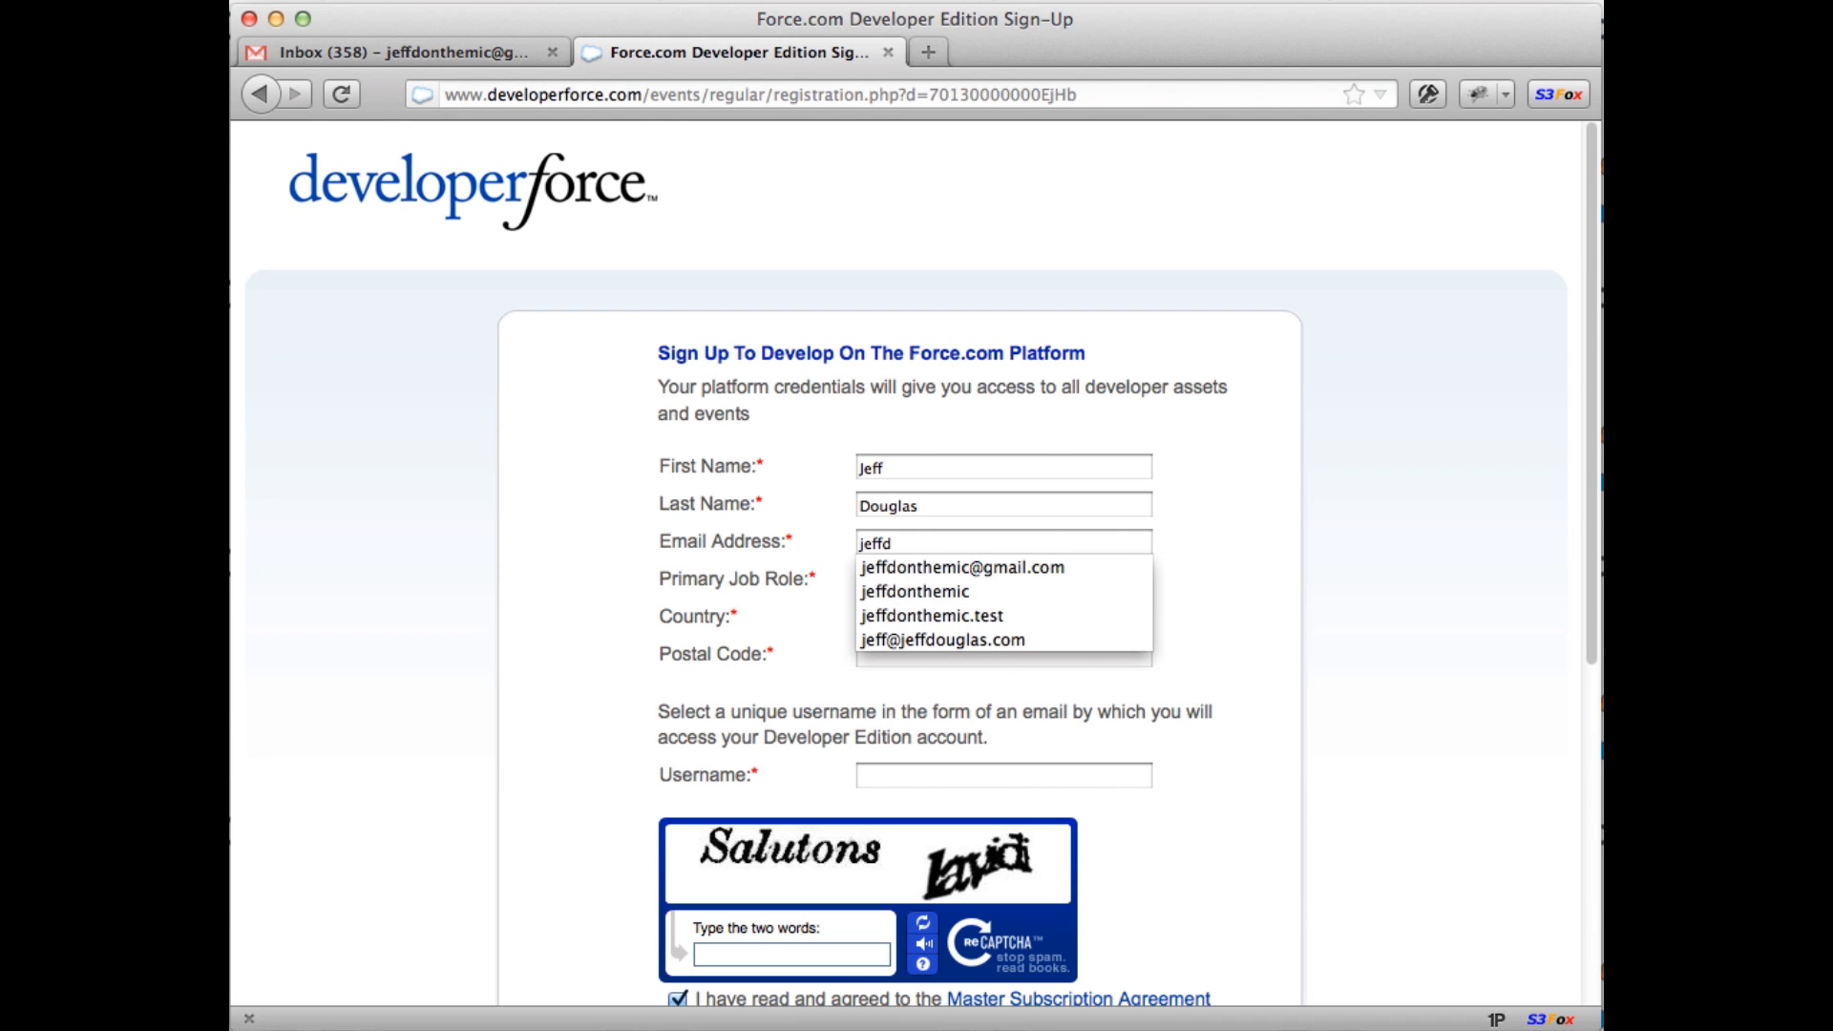
pyautogui.press('Down')
pyautogui.press('Tab')
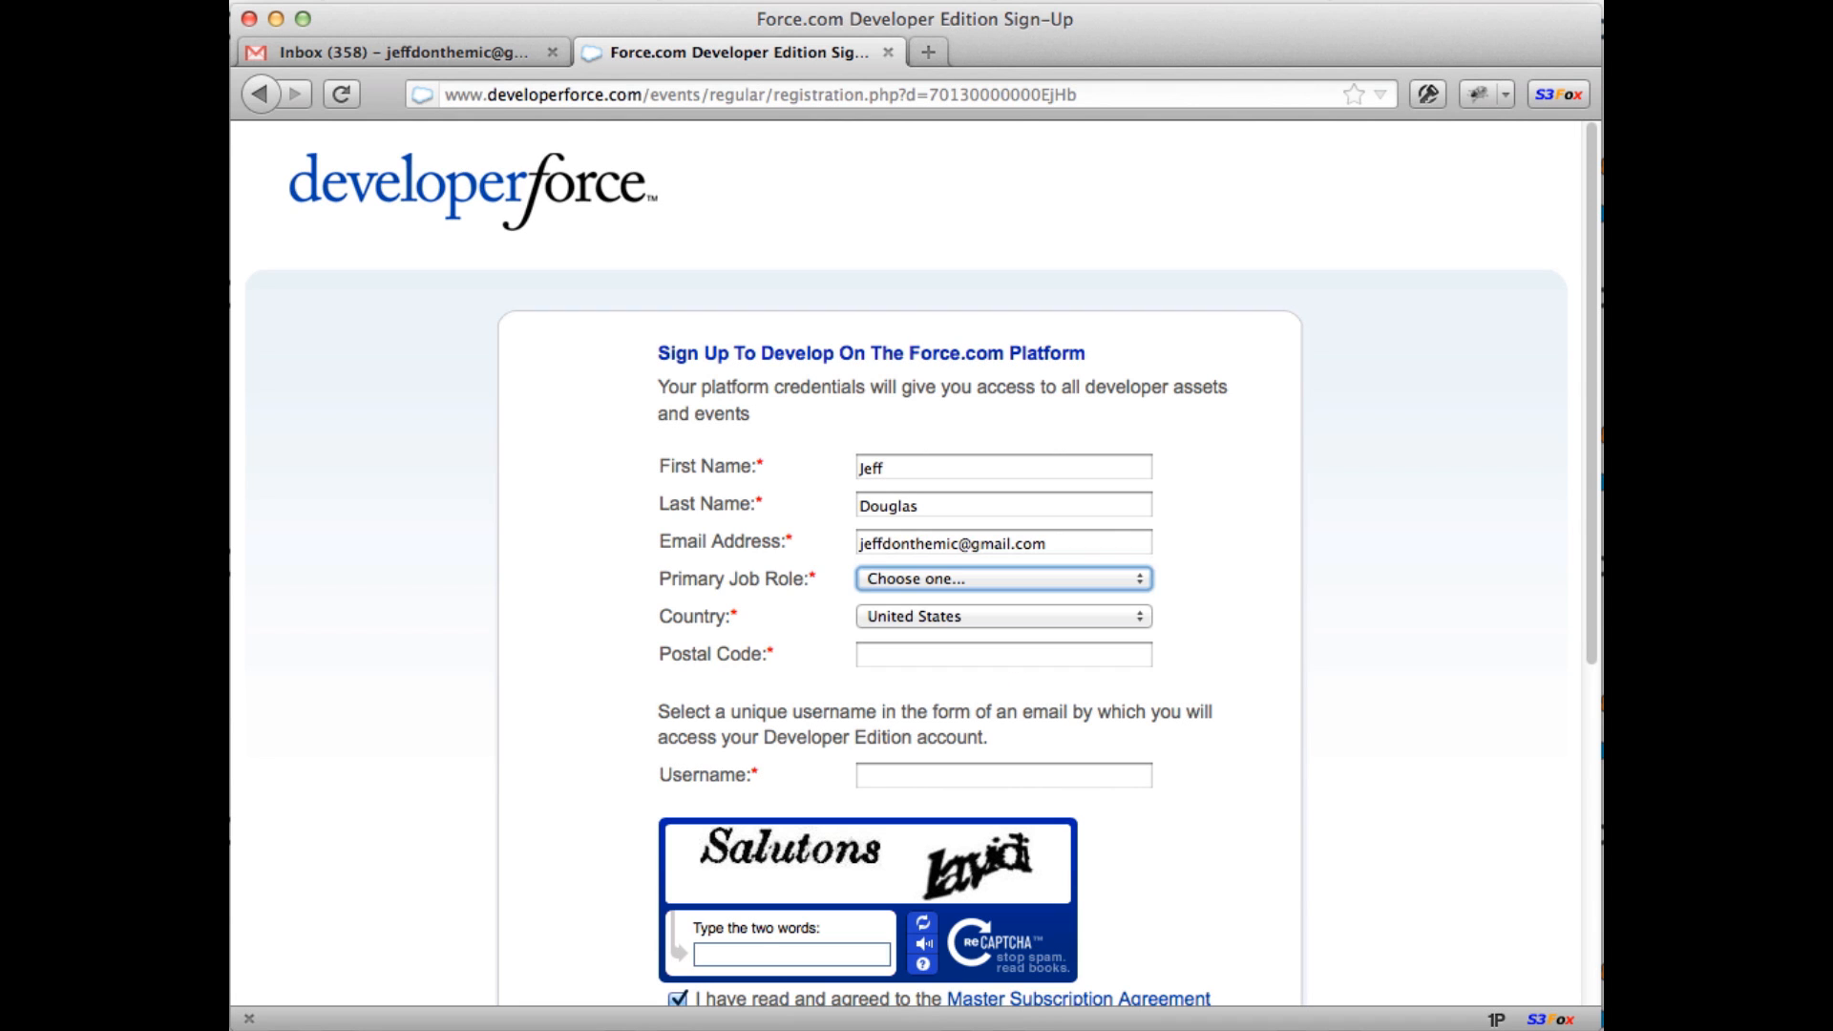
pyautogui.press('Down')
pyautogui.press('Tab')
pyautogui.press('Down')
pyautogui.press('Up')
pyautogui.press('Tab')
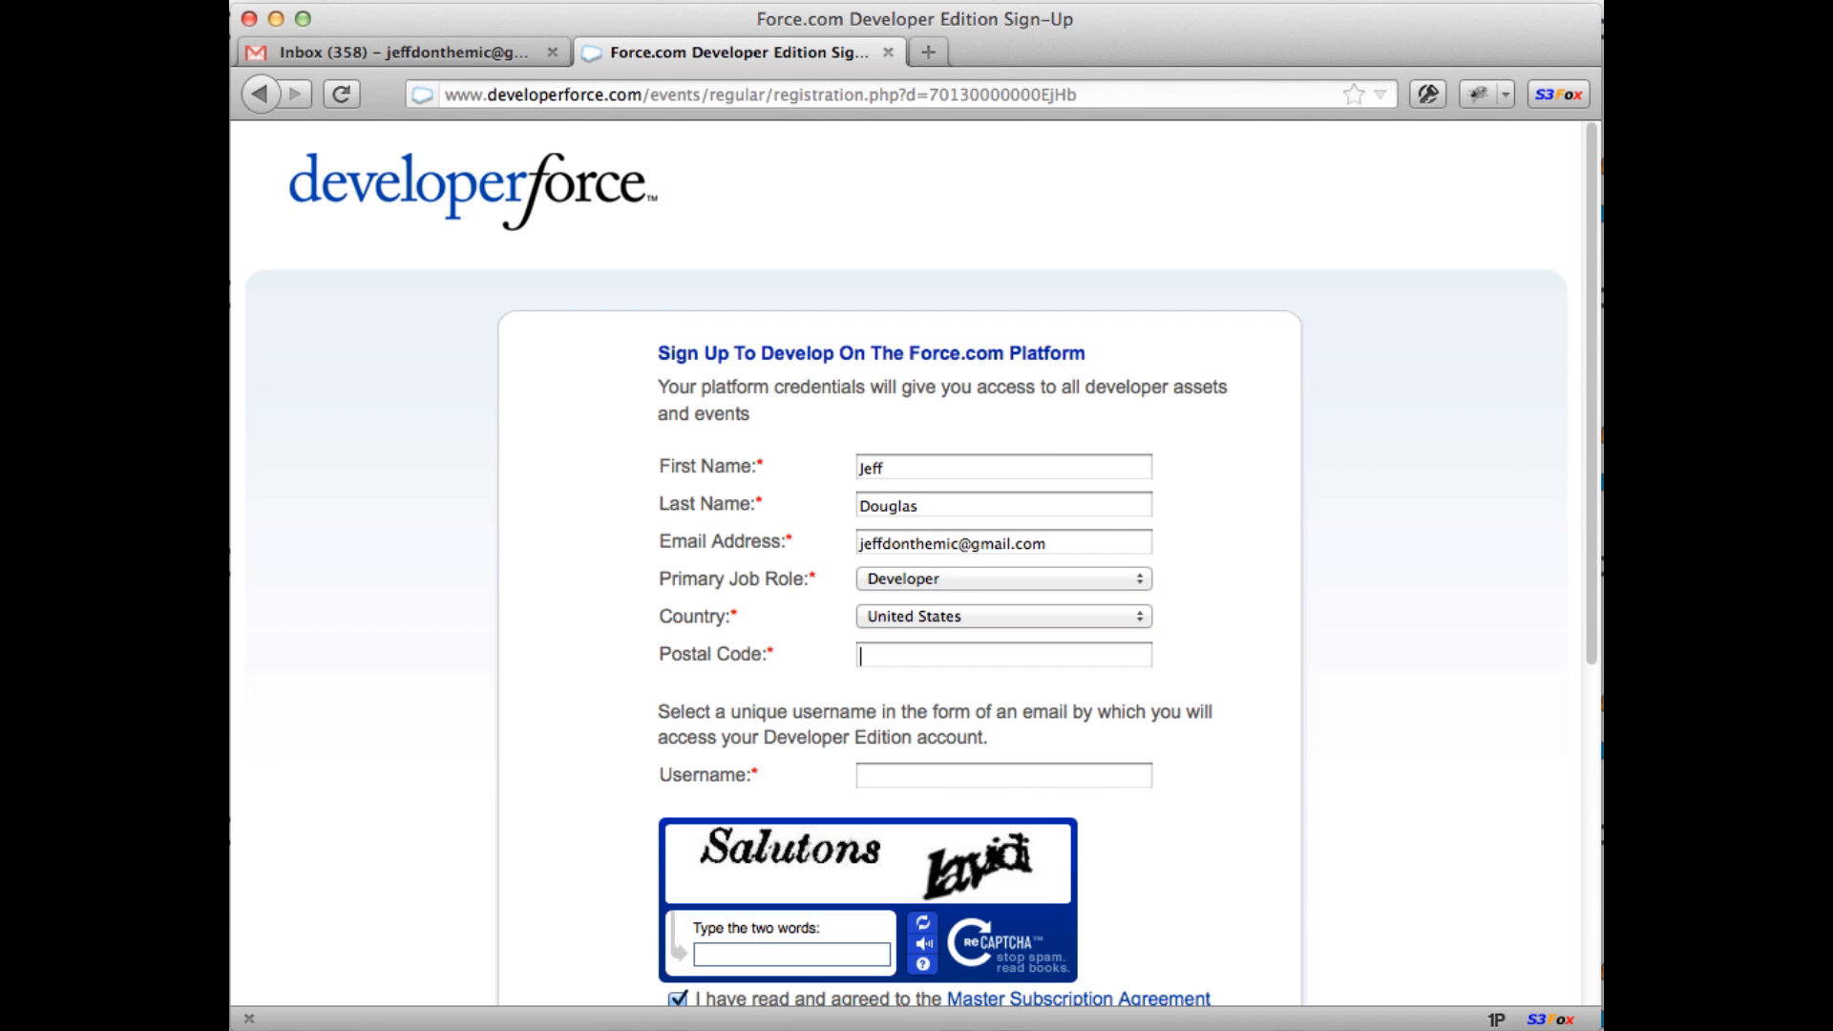
pyautogui.write('11111')
pyautogui.press('Tab')
# Step: Enter the suggested username, replacing its plus sign with a hyphen
pyautogui.click(920, 774)
pyautogui.write('jeff')
pyautogui.press('Down')
pyautogui.press('Return')
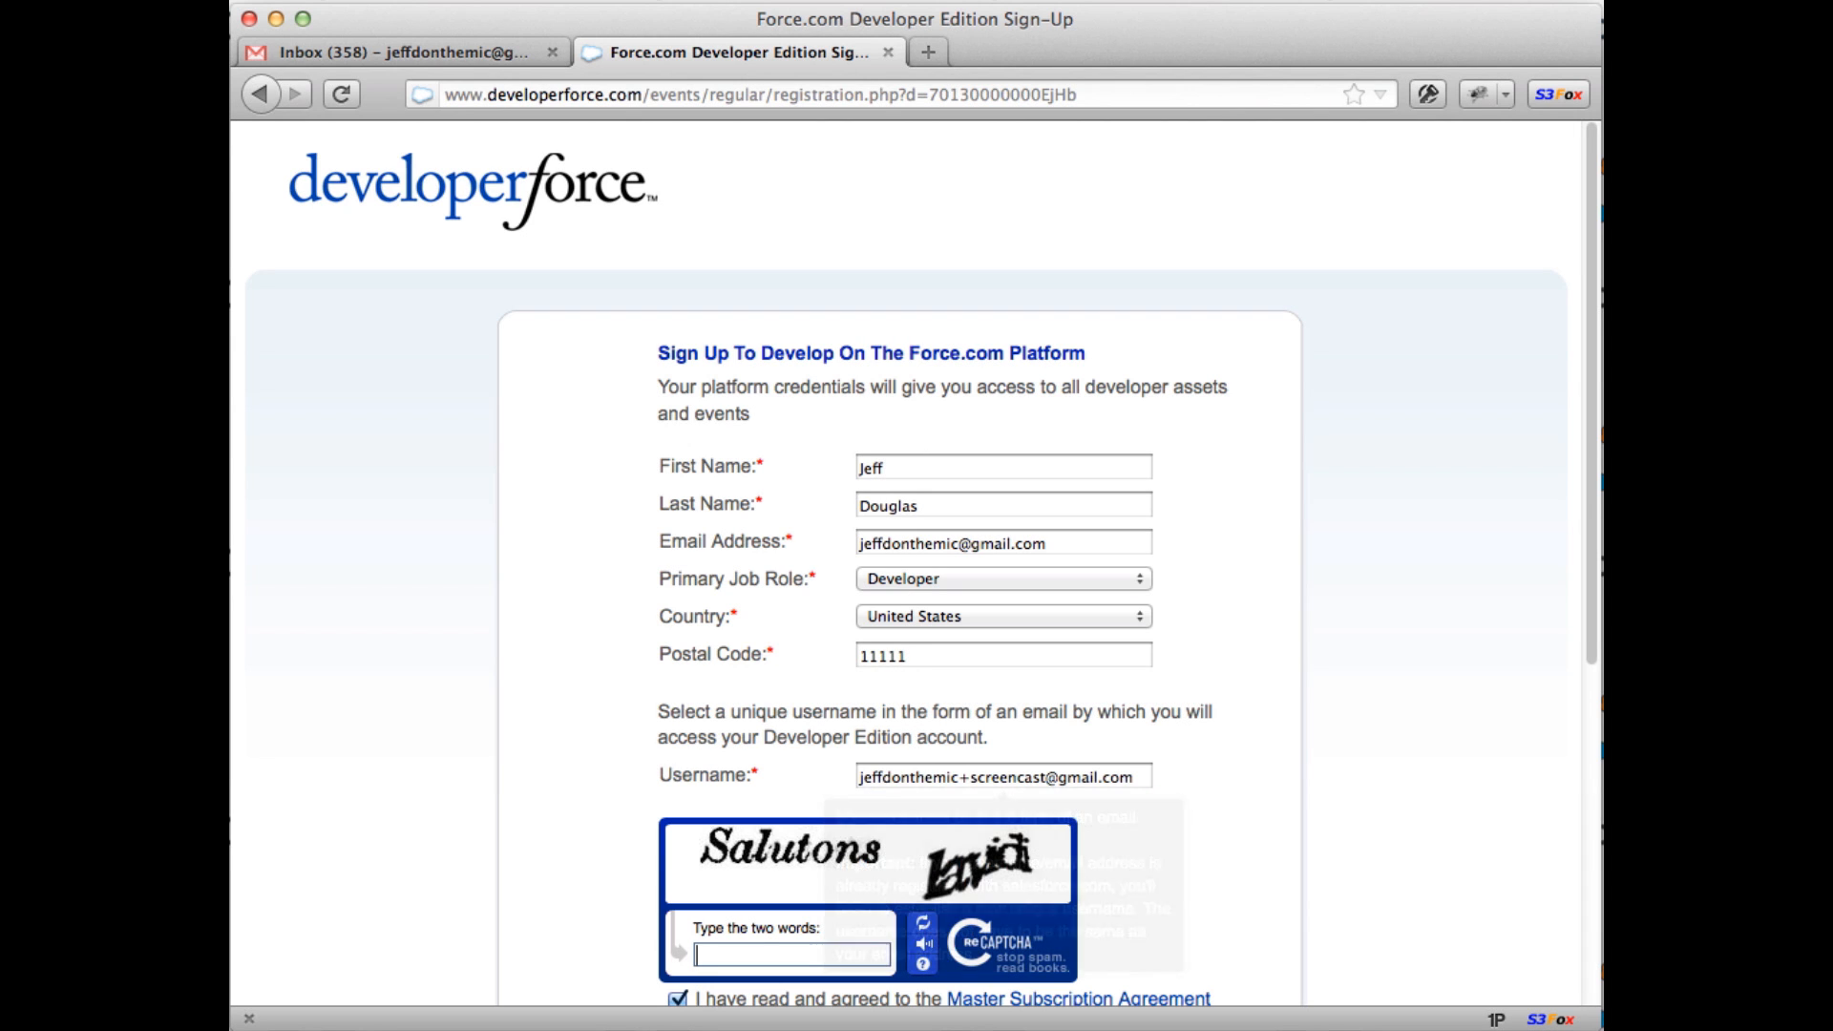
pyautogui.click(972, 774)
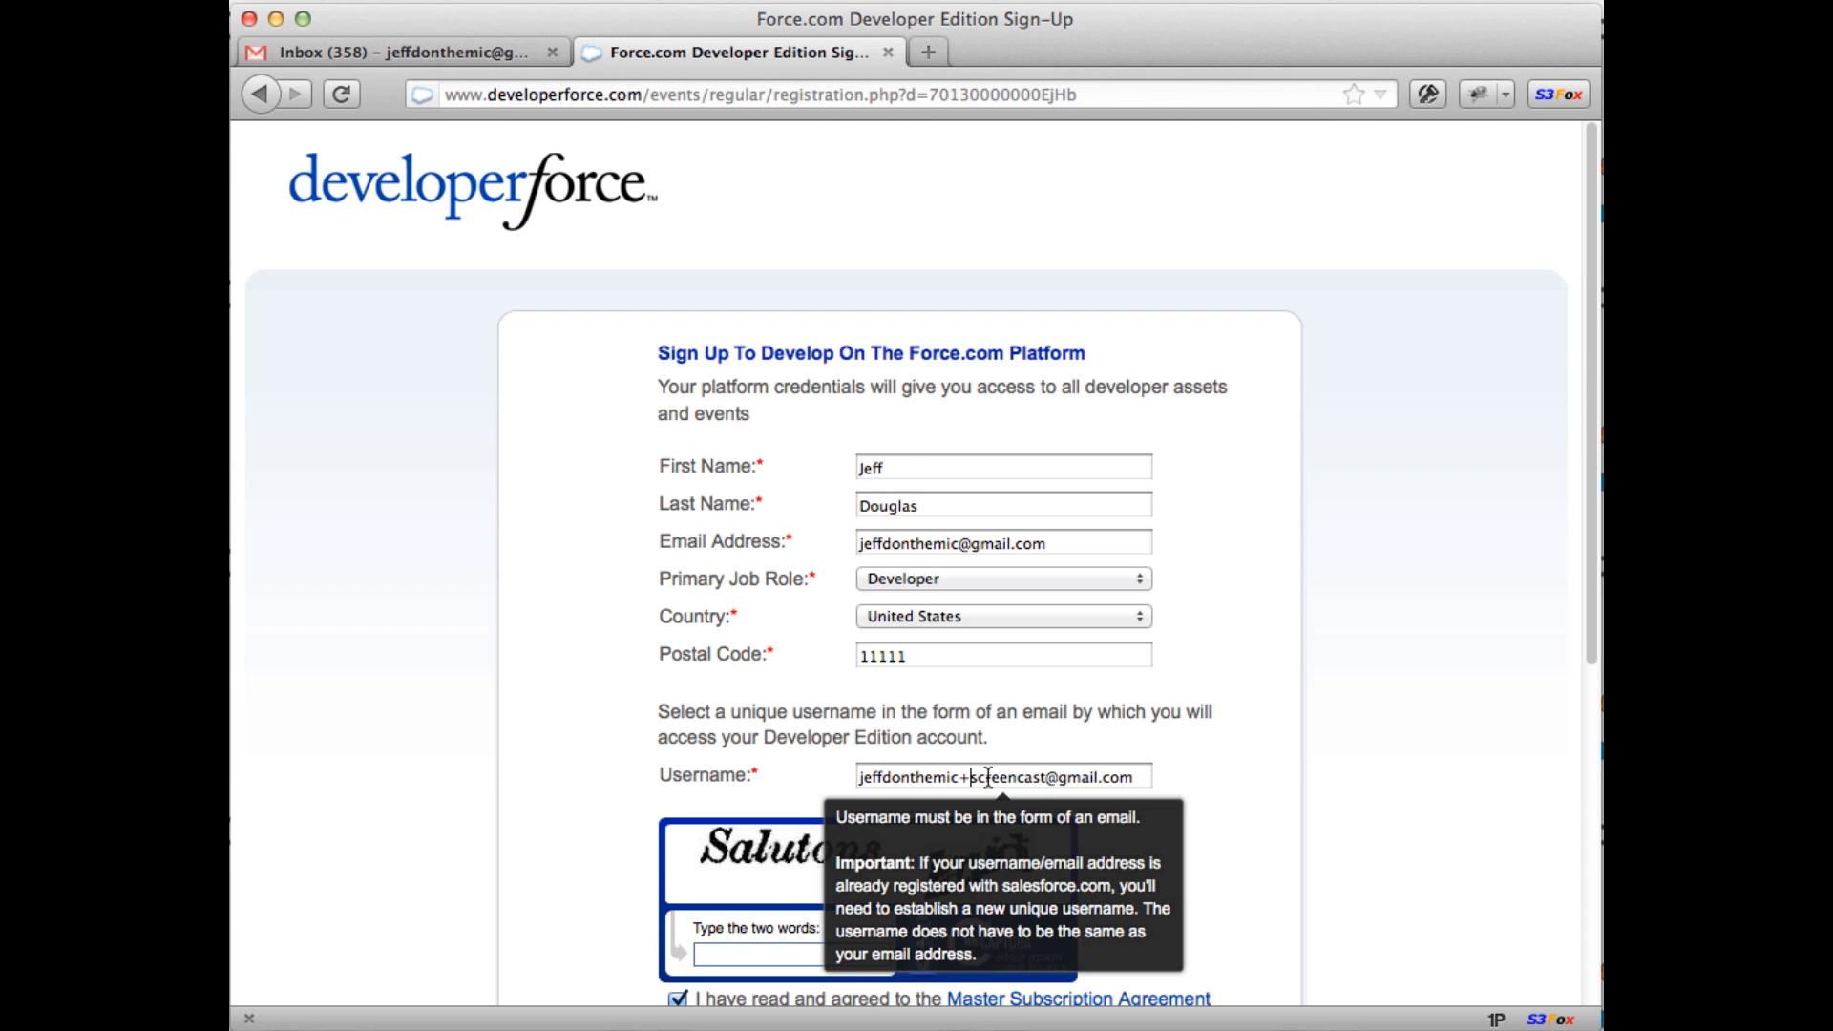
pyautogui.press('BackSpace')
pyautogui.write('-')
pyautogui.click(1234, 783)
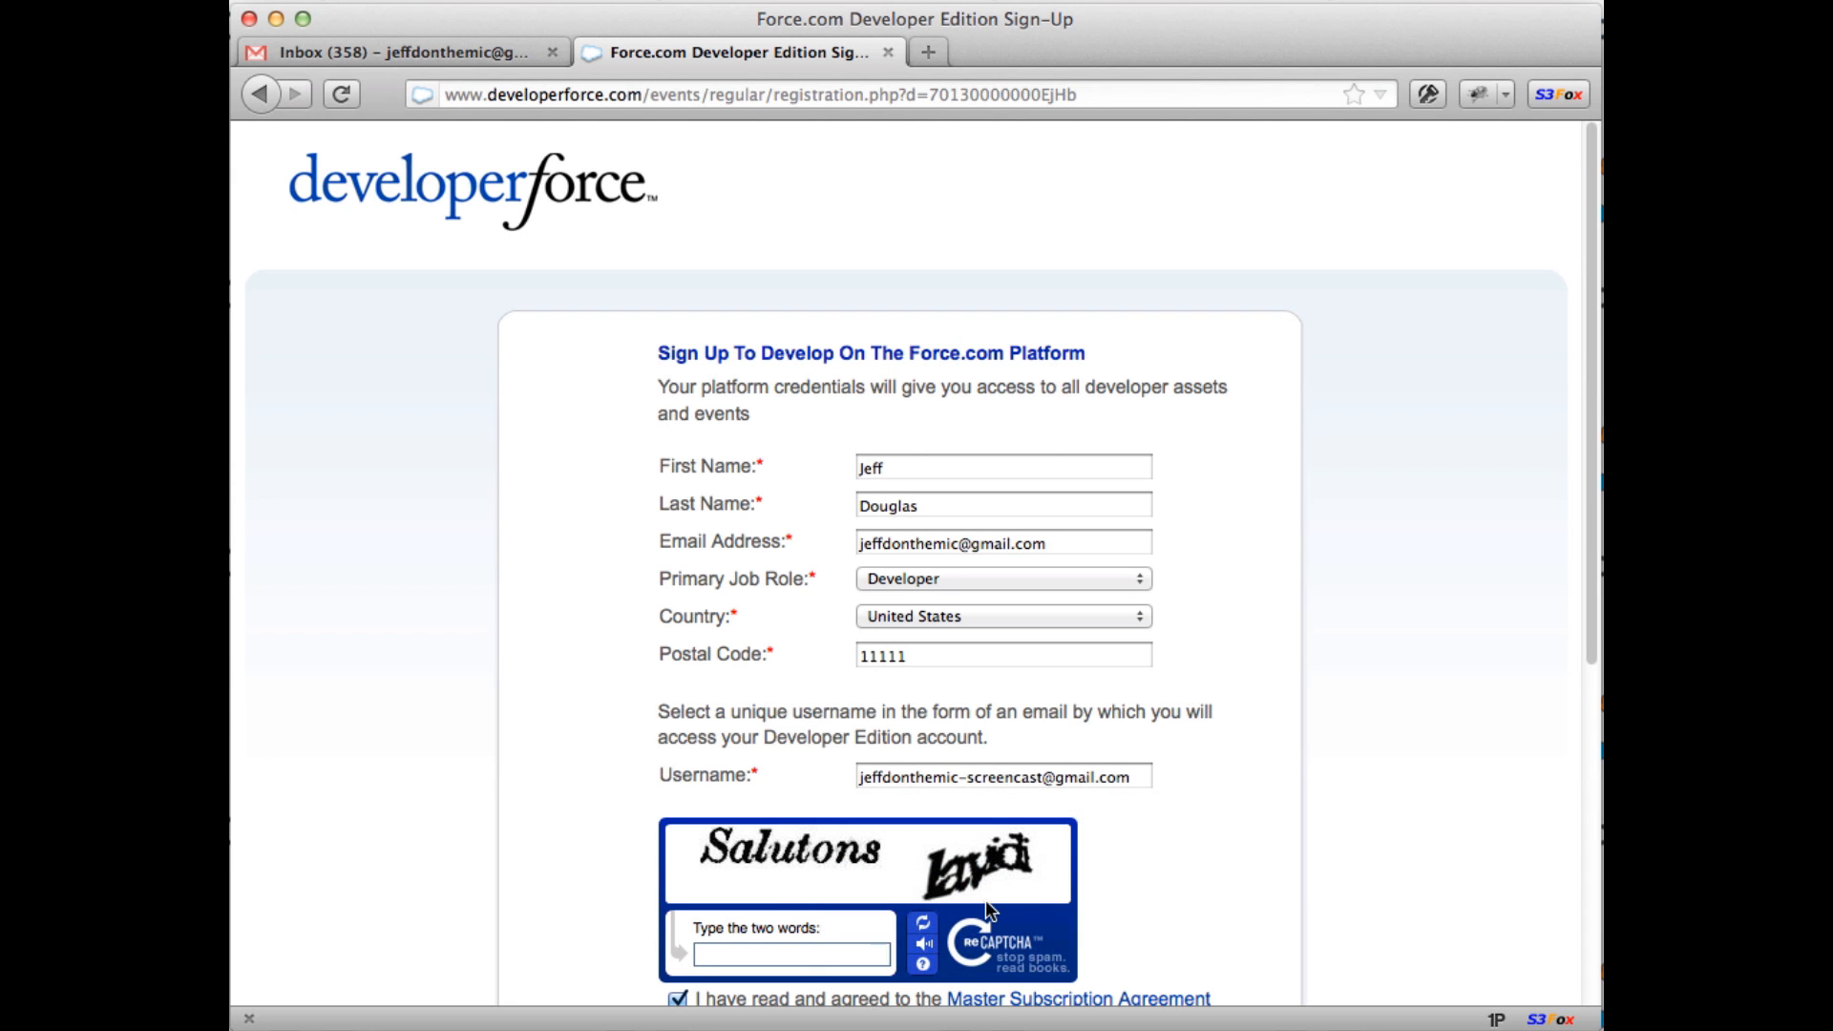
# Step: Enter the captcha words and submit the sign-up form
pyautogui.scroll(-1, 985, 899)
pyautogui.scroll(-4, 1376, 768)
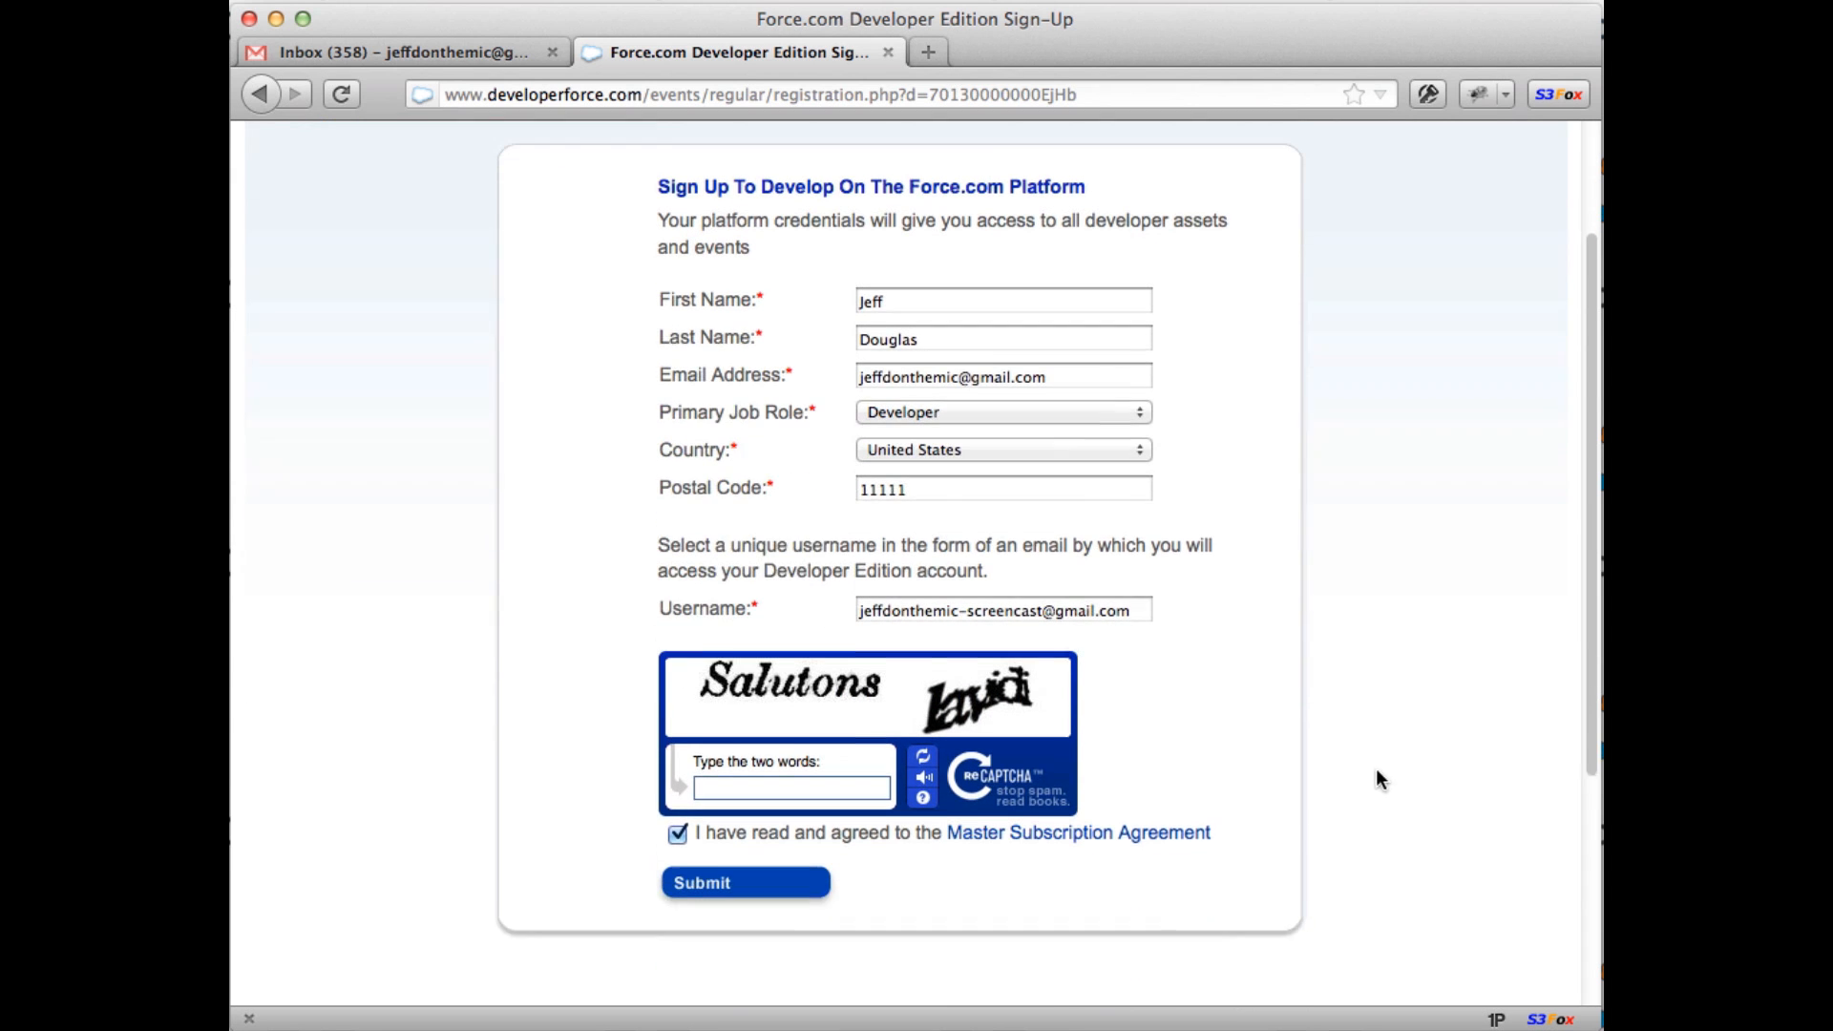
pyautogui.write('sal')
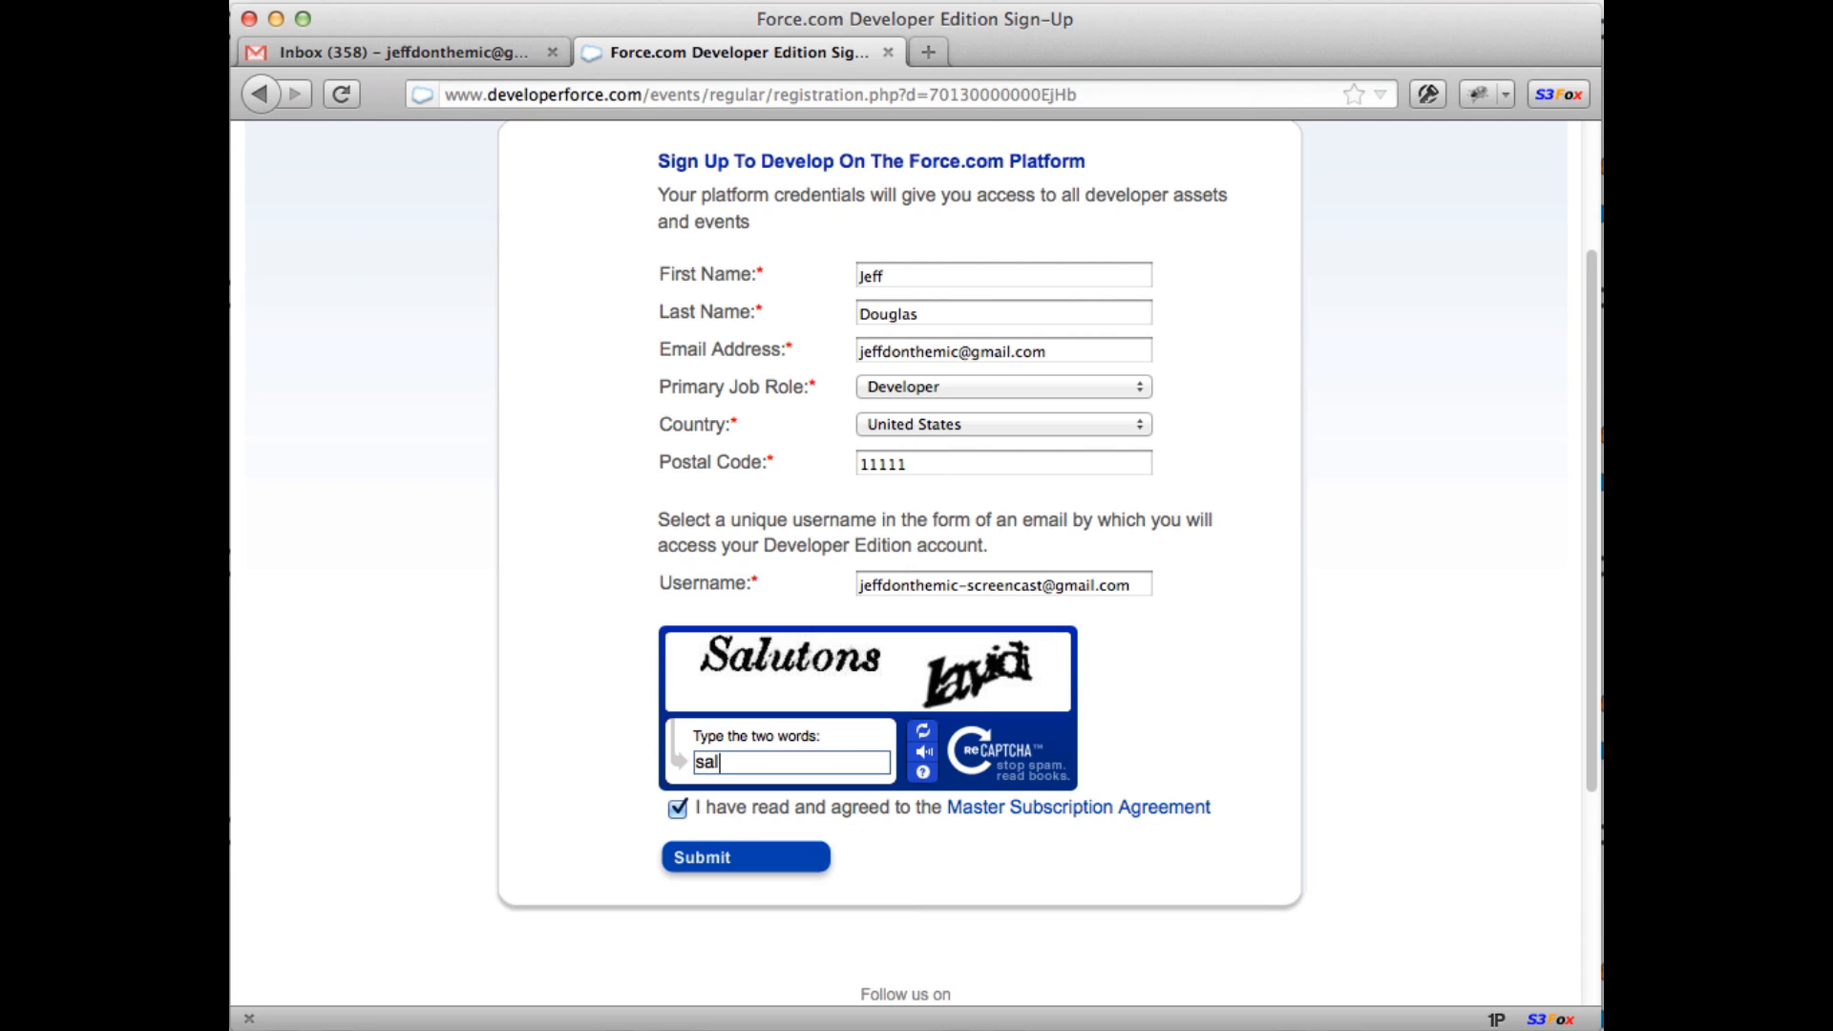
pyautogui.write('utons lavidi')
pyautogui.click(718, 861)
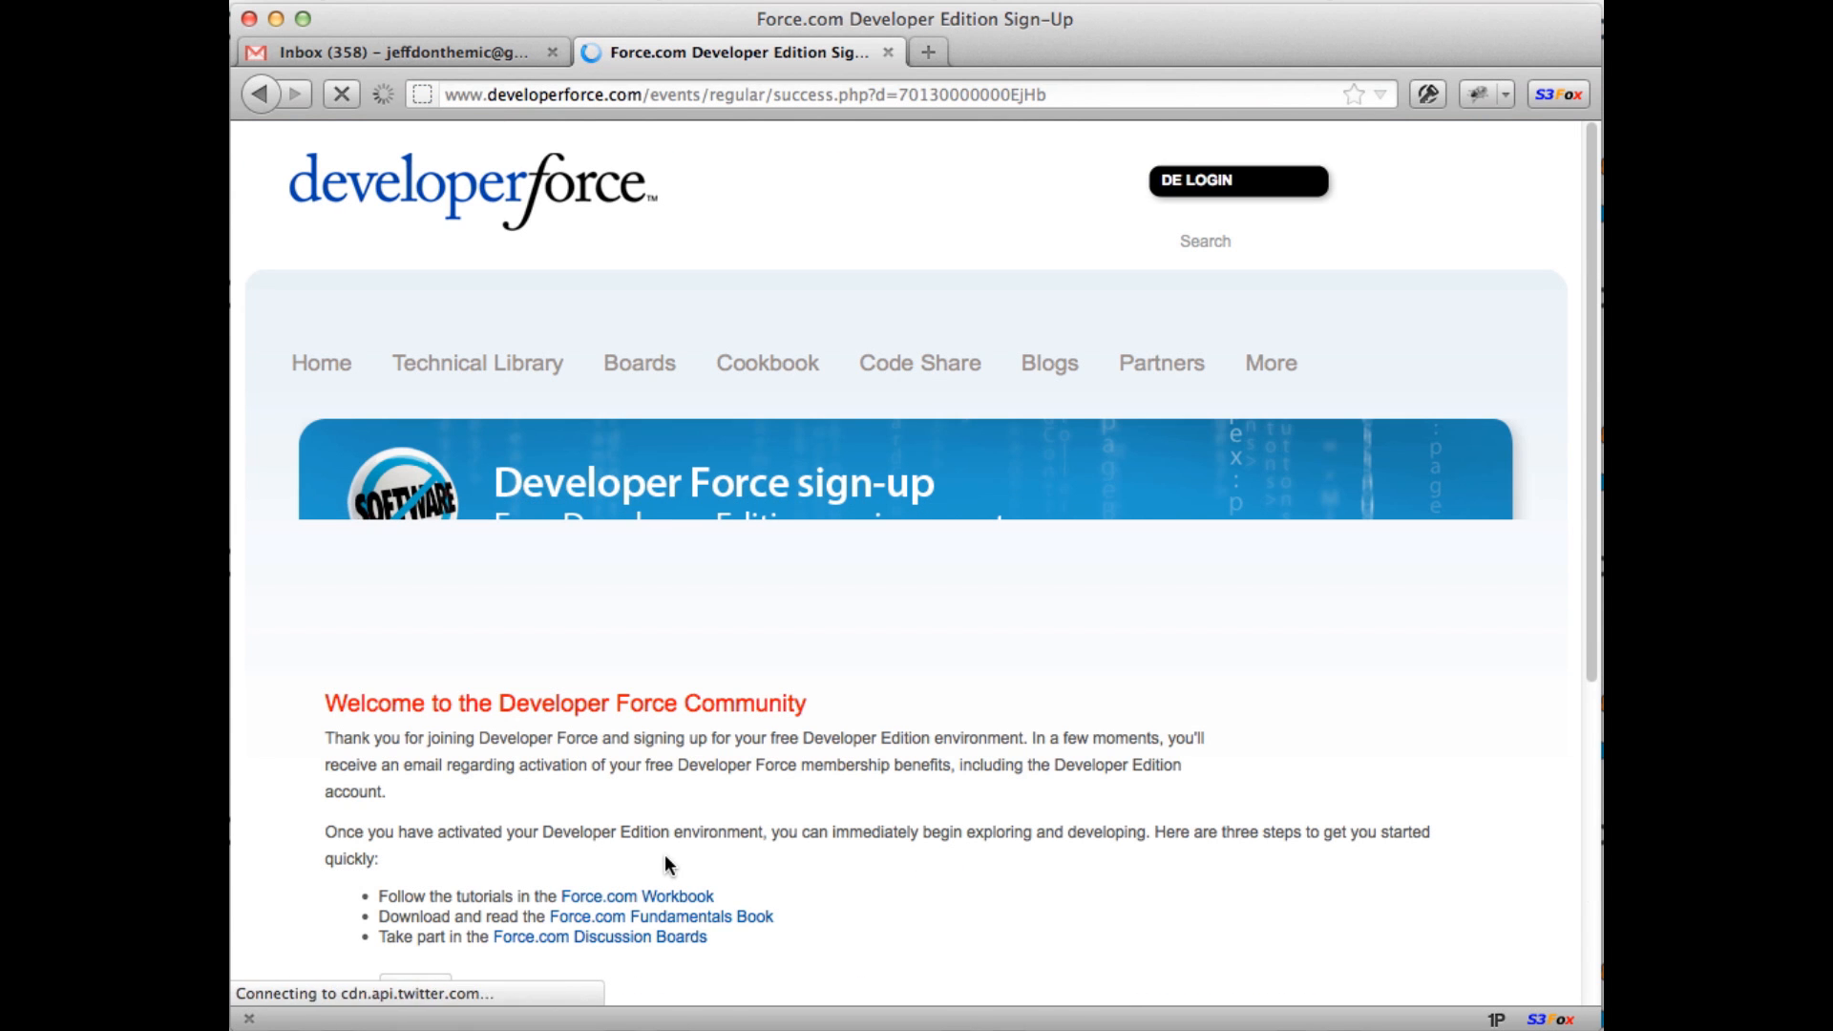
# Step: Switch to Gmail and refresh the inbox to check for new mail
pyautogui.click(422, 48)
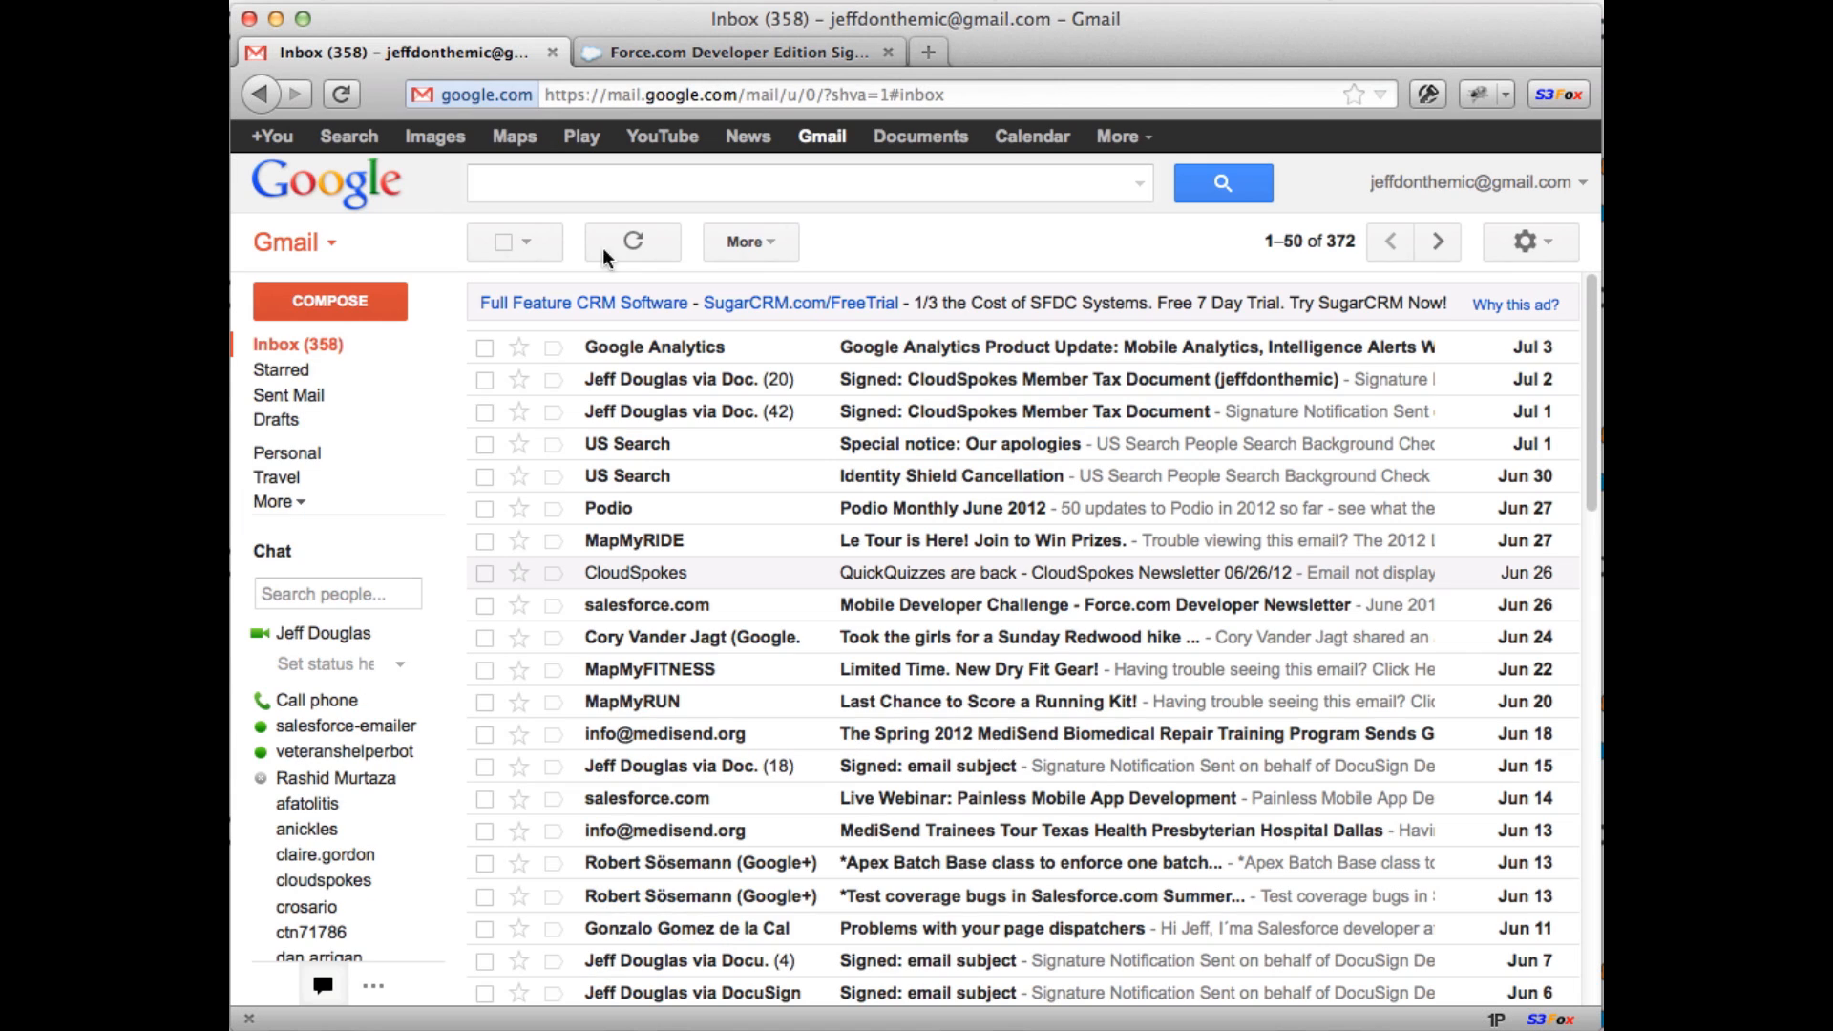
pyautogui.click(301, 370)
pyautogui.click(323, 349)
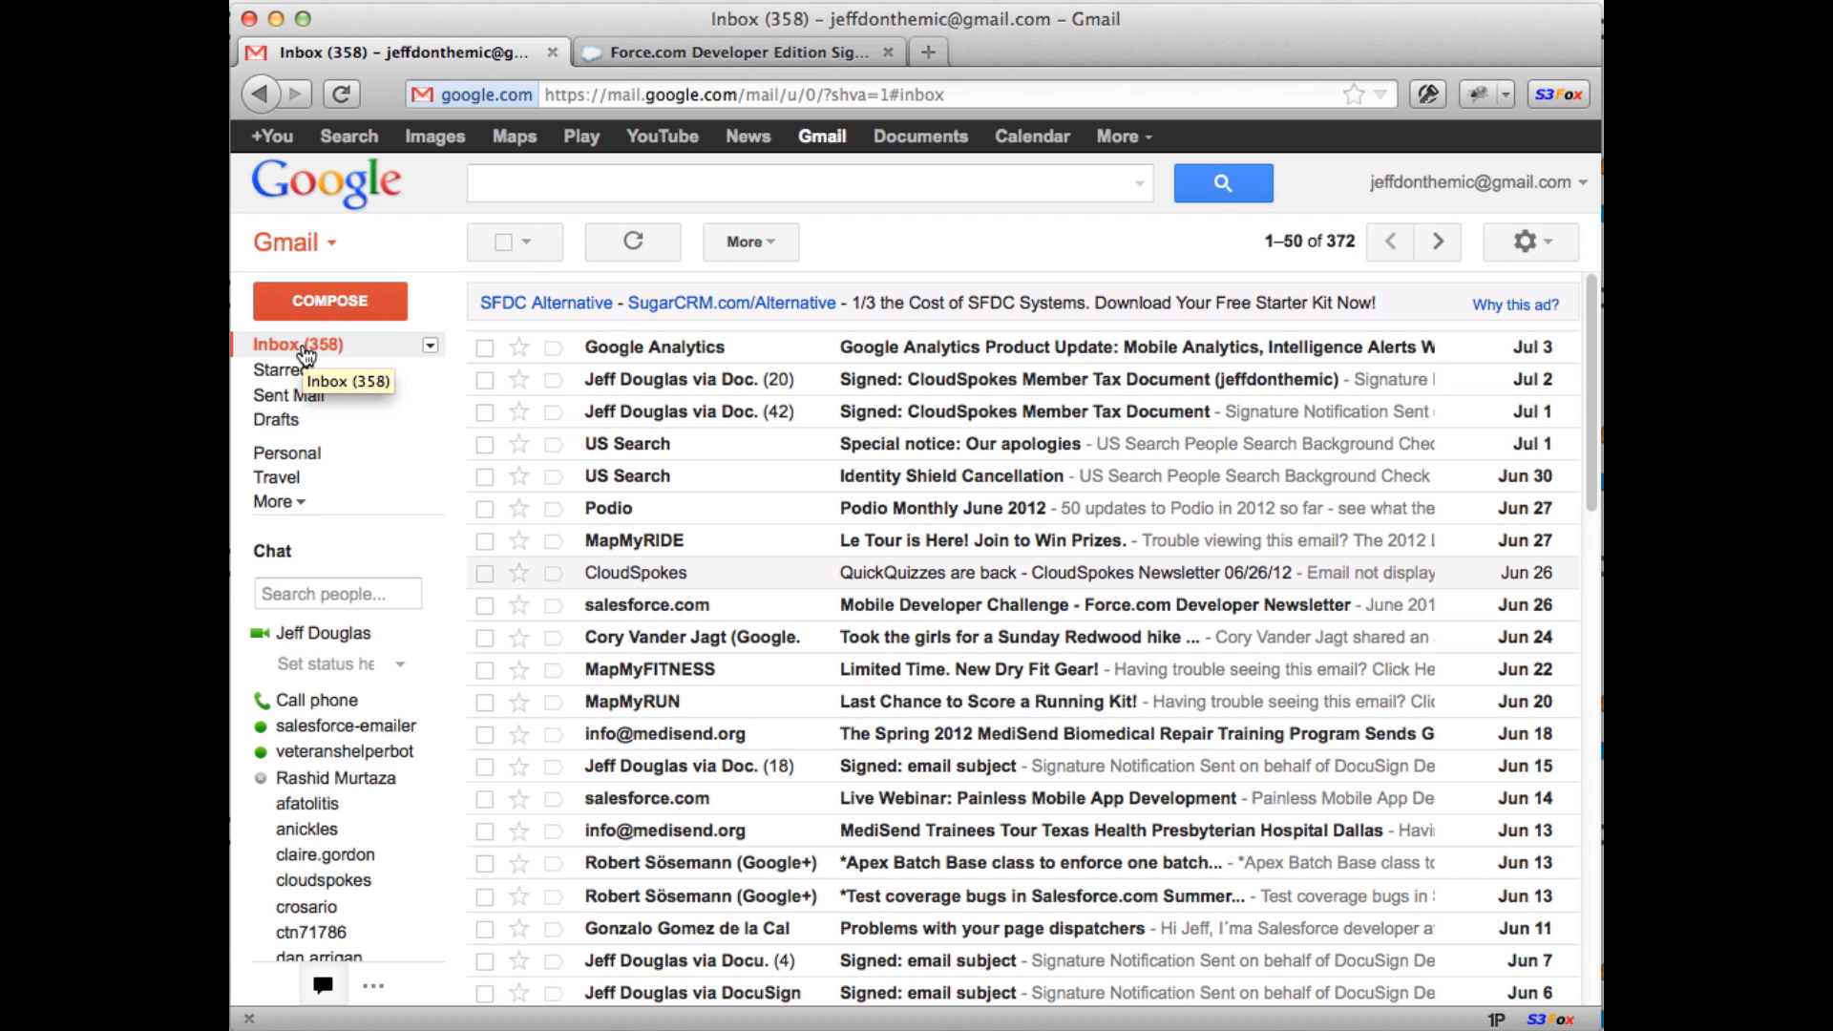
pyautogui.click(306, 353)
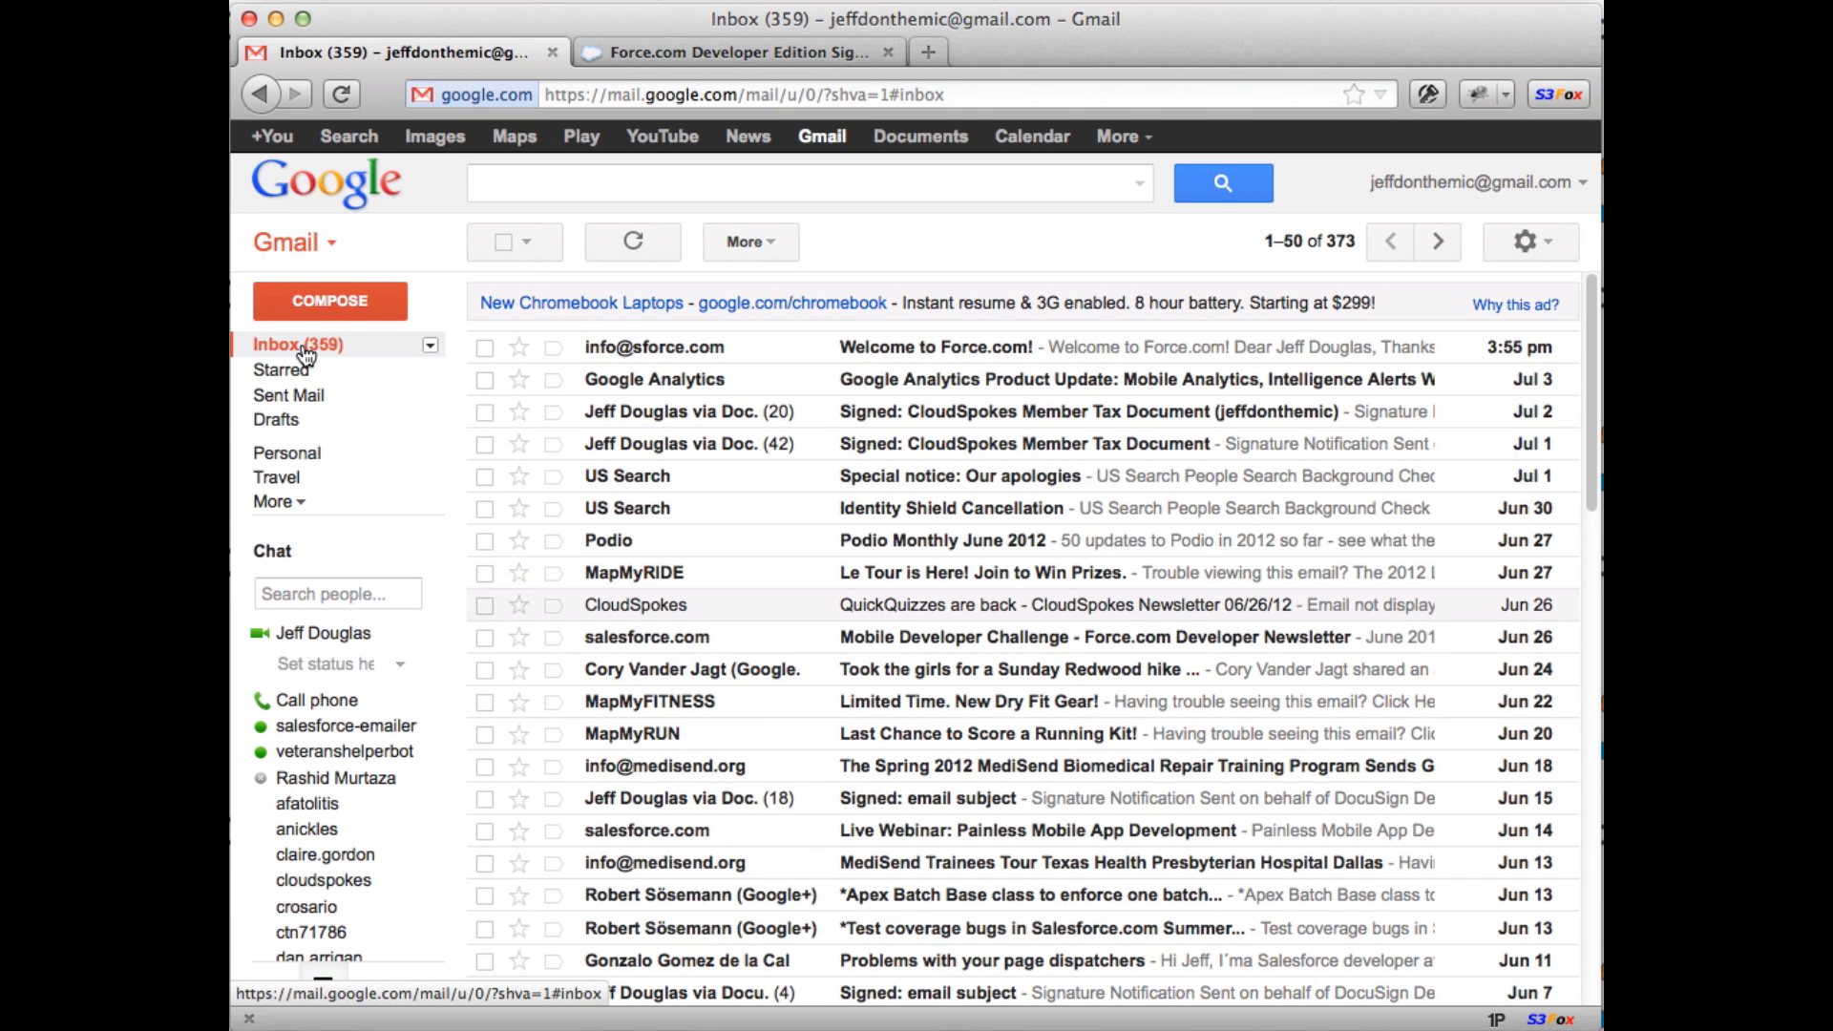
# Step: Open the Salesforce.com login confirmation email and follow its login link
pyautogui.click(929, 353)
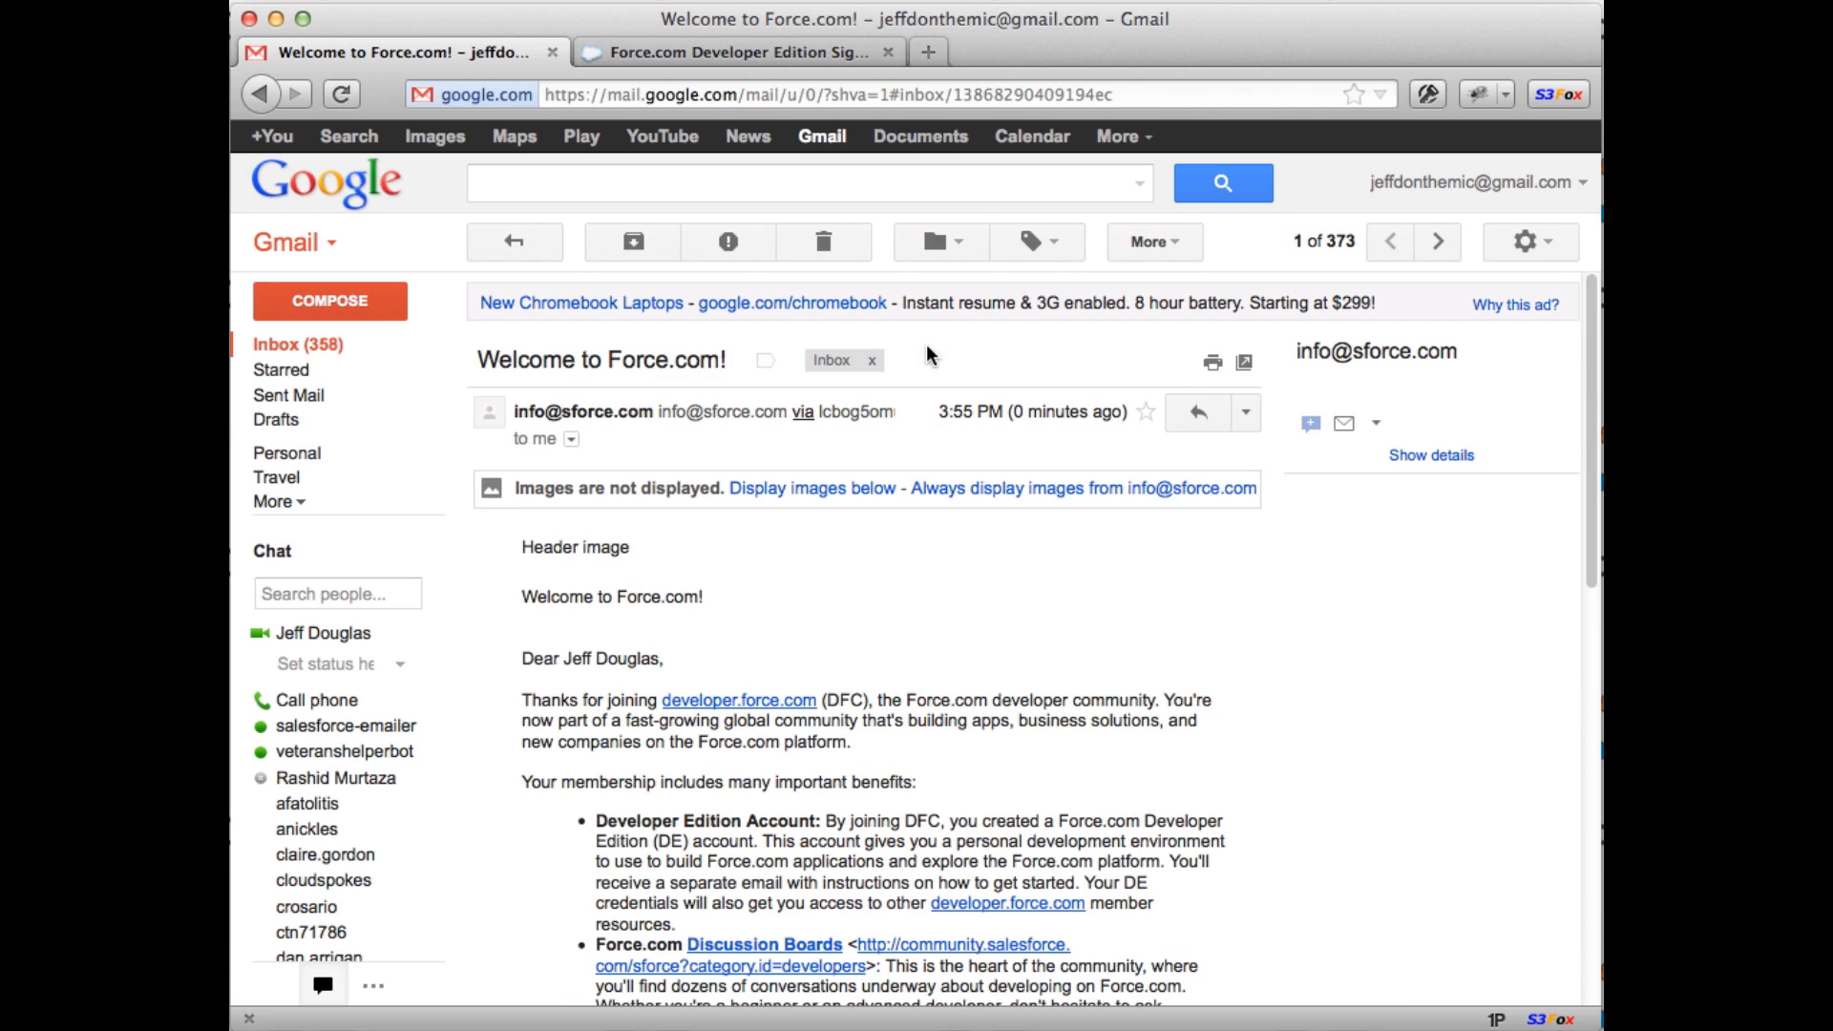
pyautogui.click(336, 352)
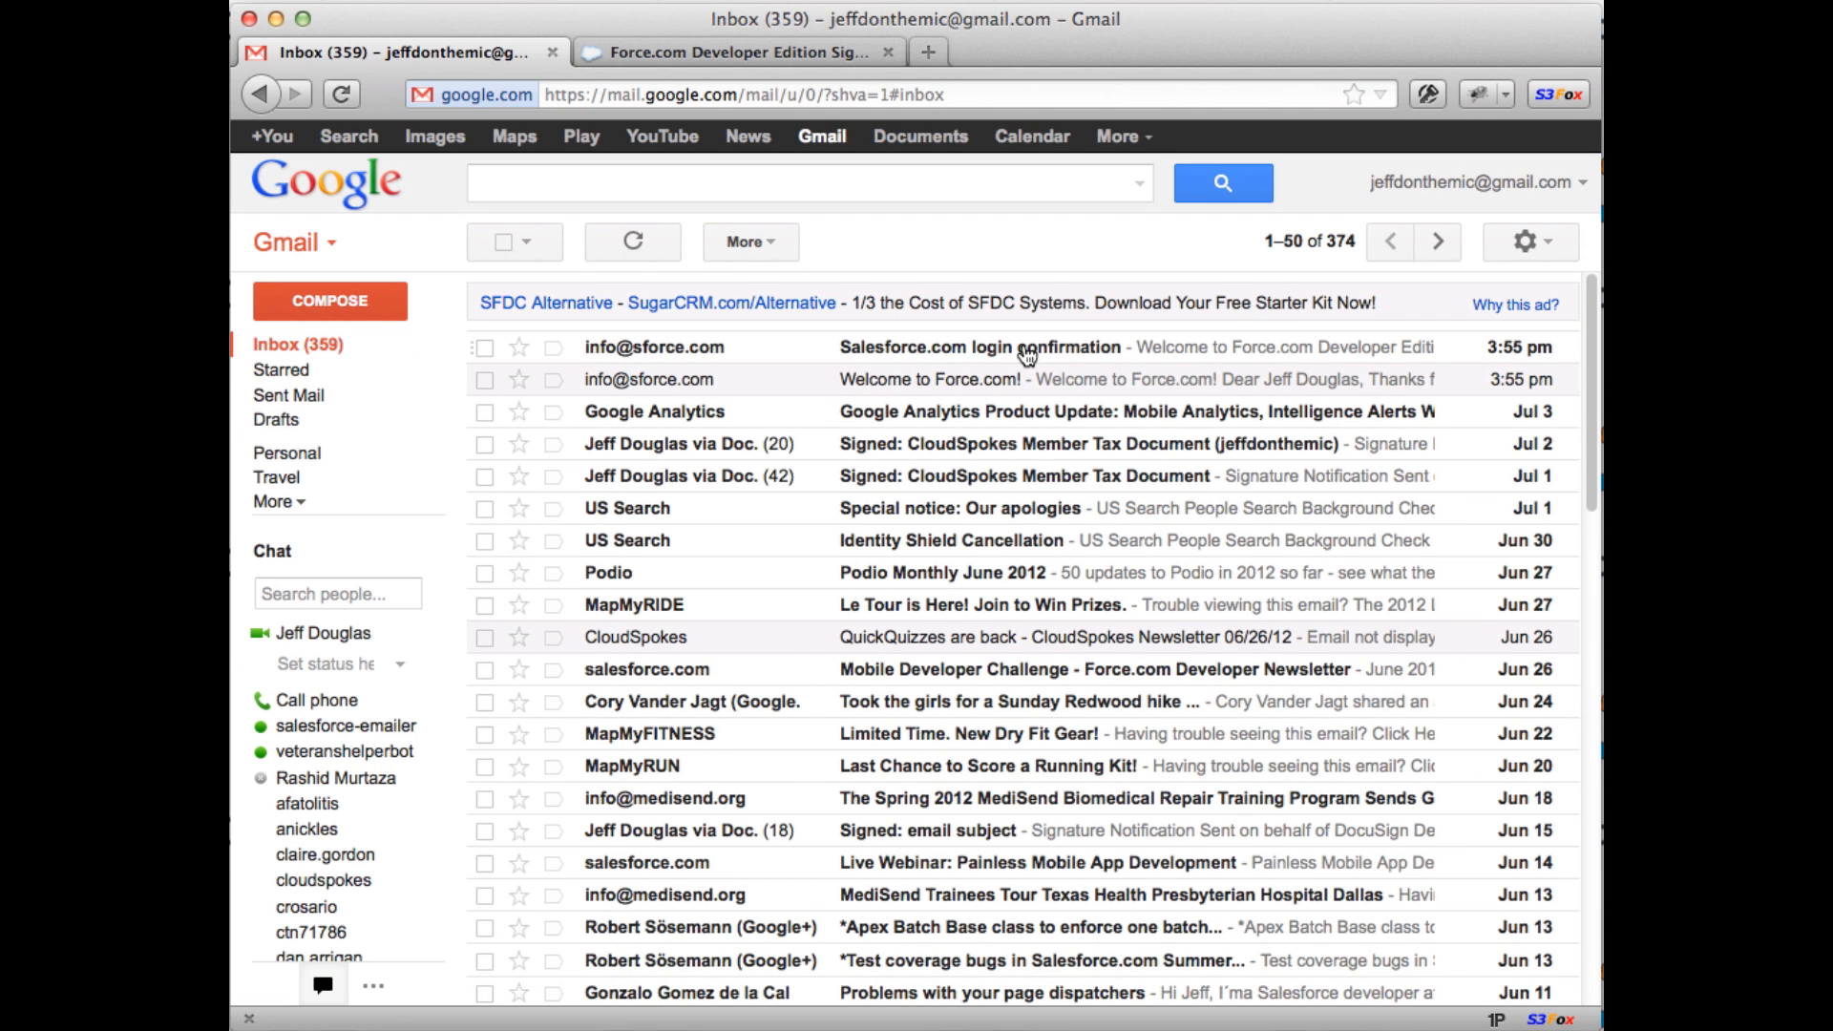
pyautogui.click(1026, 355)
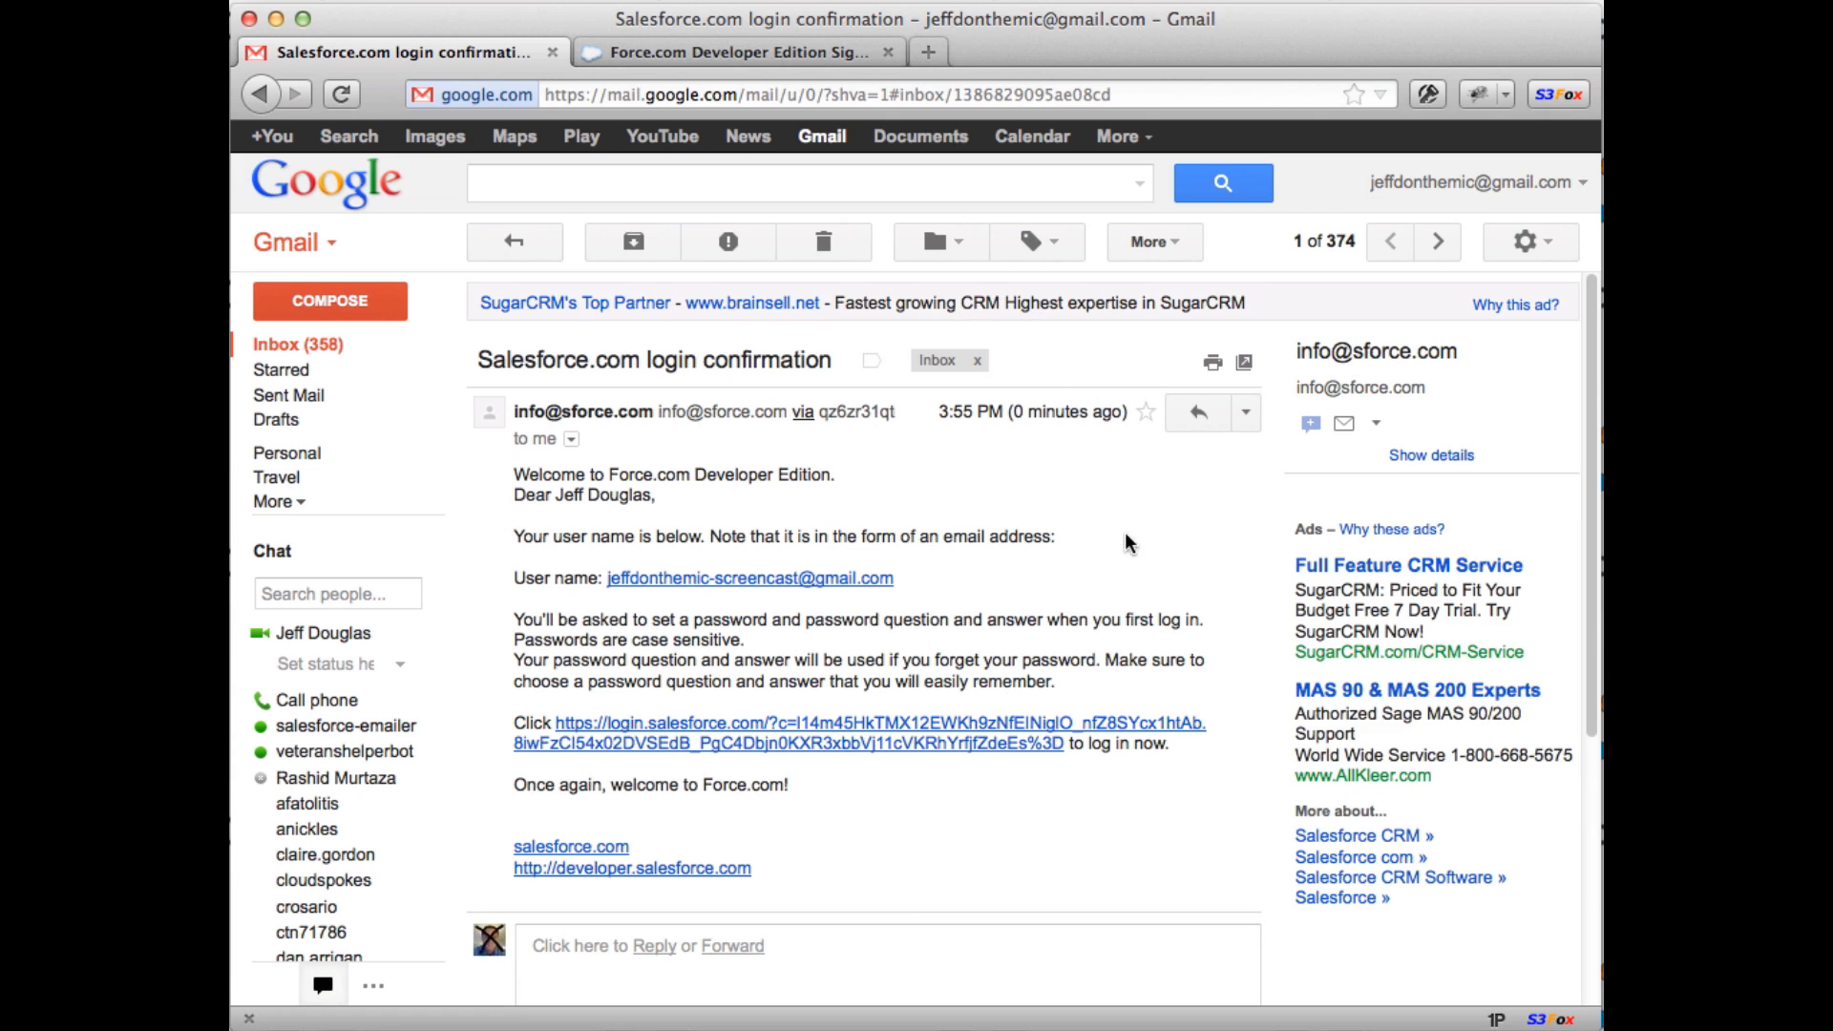
pyautogui.click(810, 740)
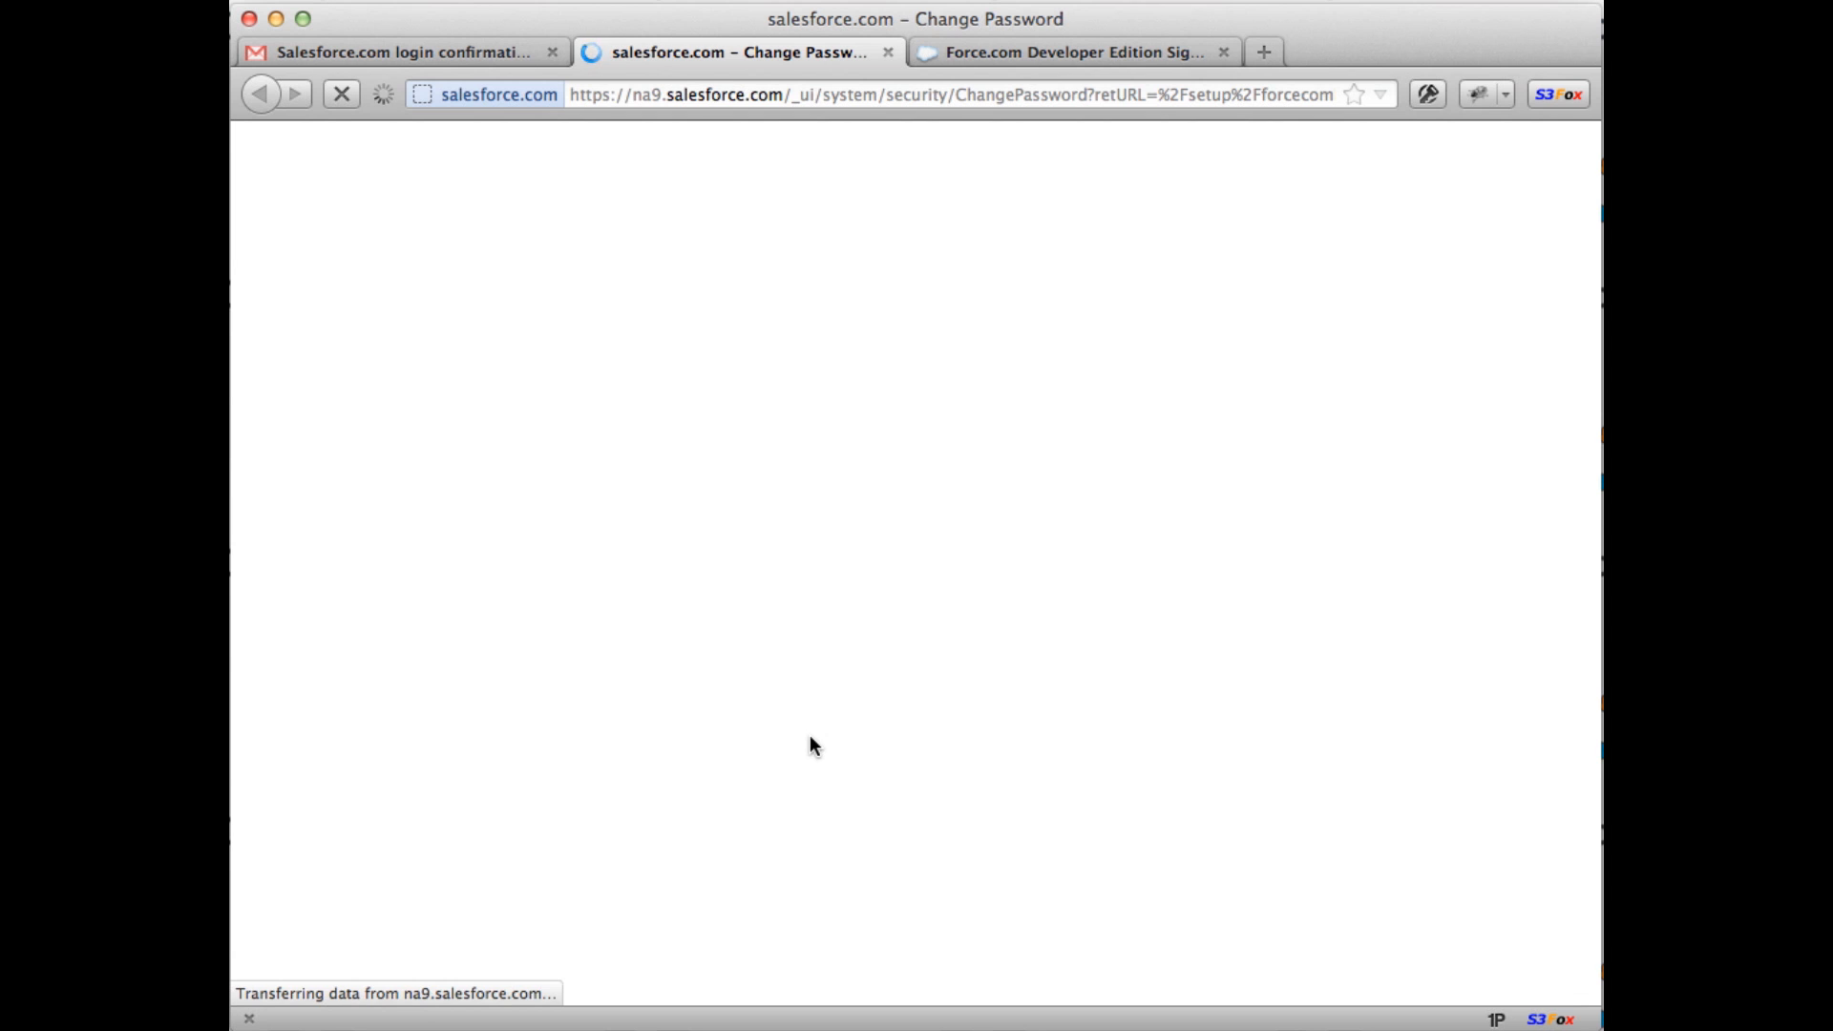
# Step: Enter the new password and confirm it in the verification field
pyautogui.click(791, 499)
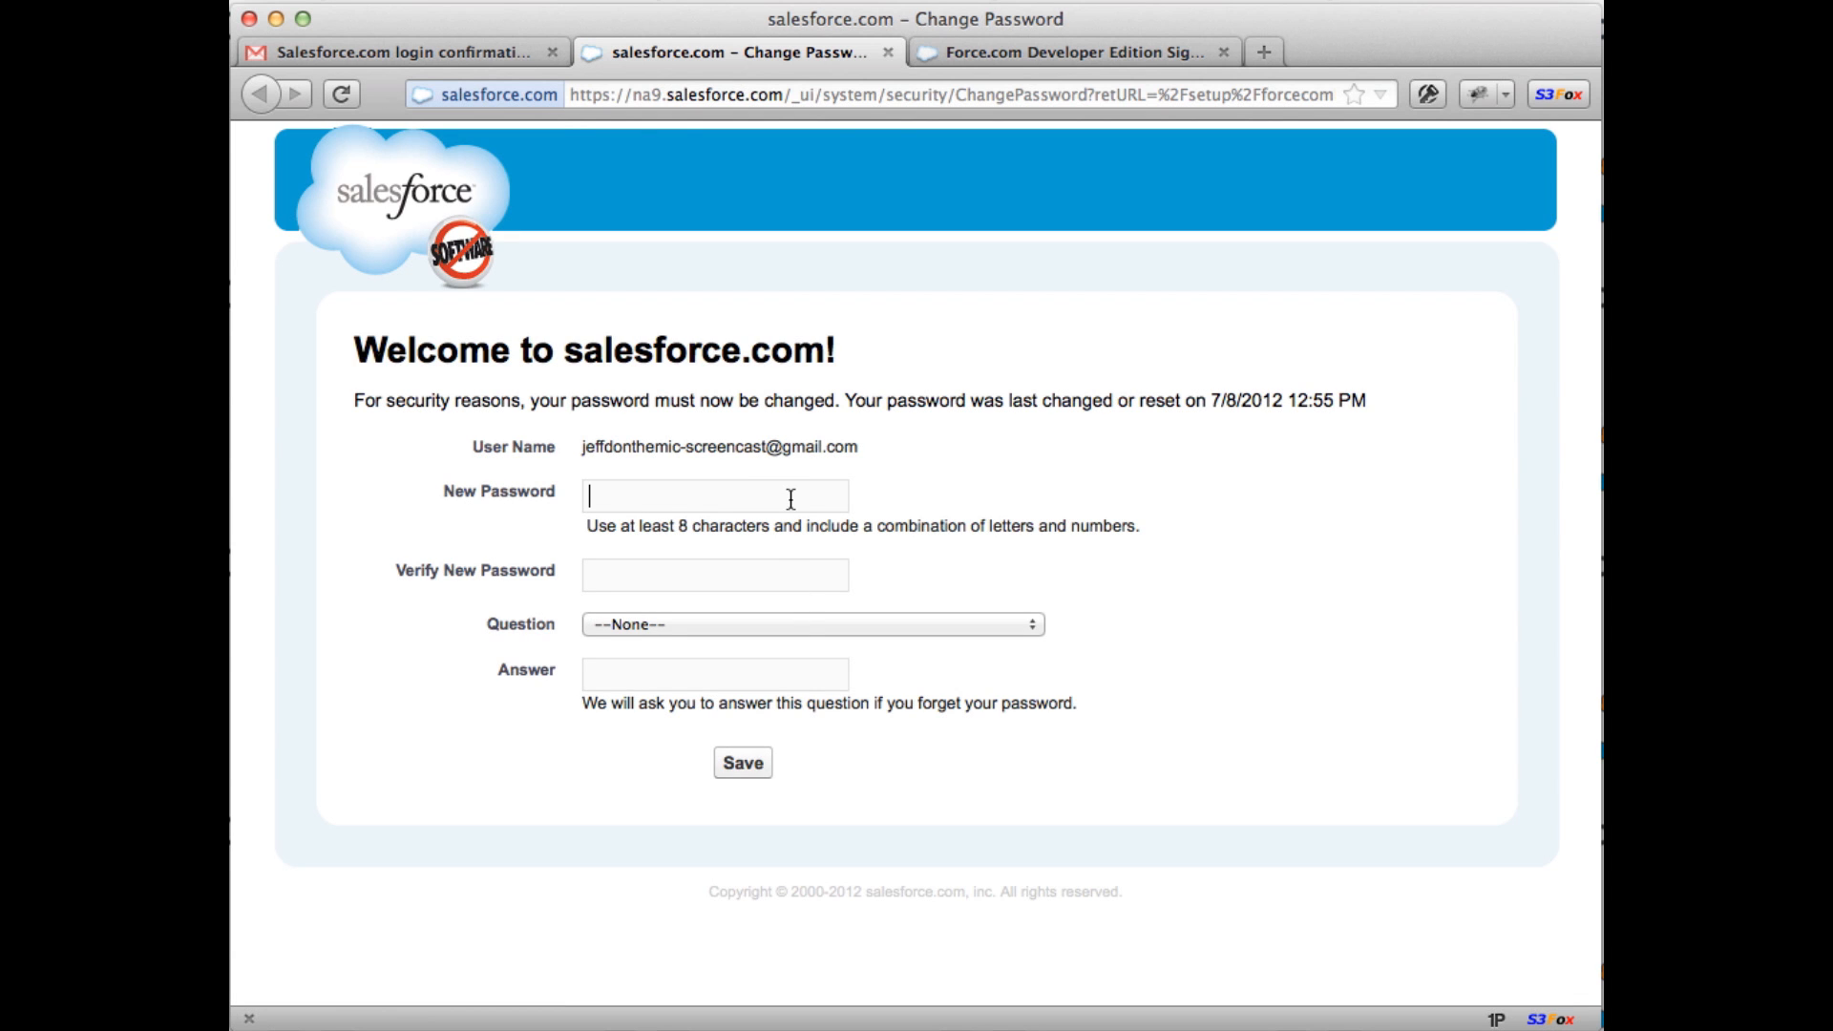
pyautogui.write('p•••••••••••')
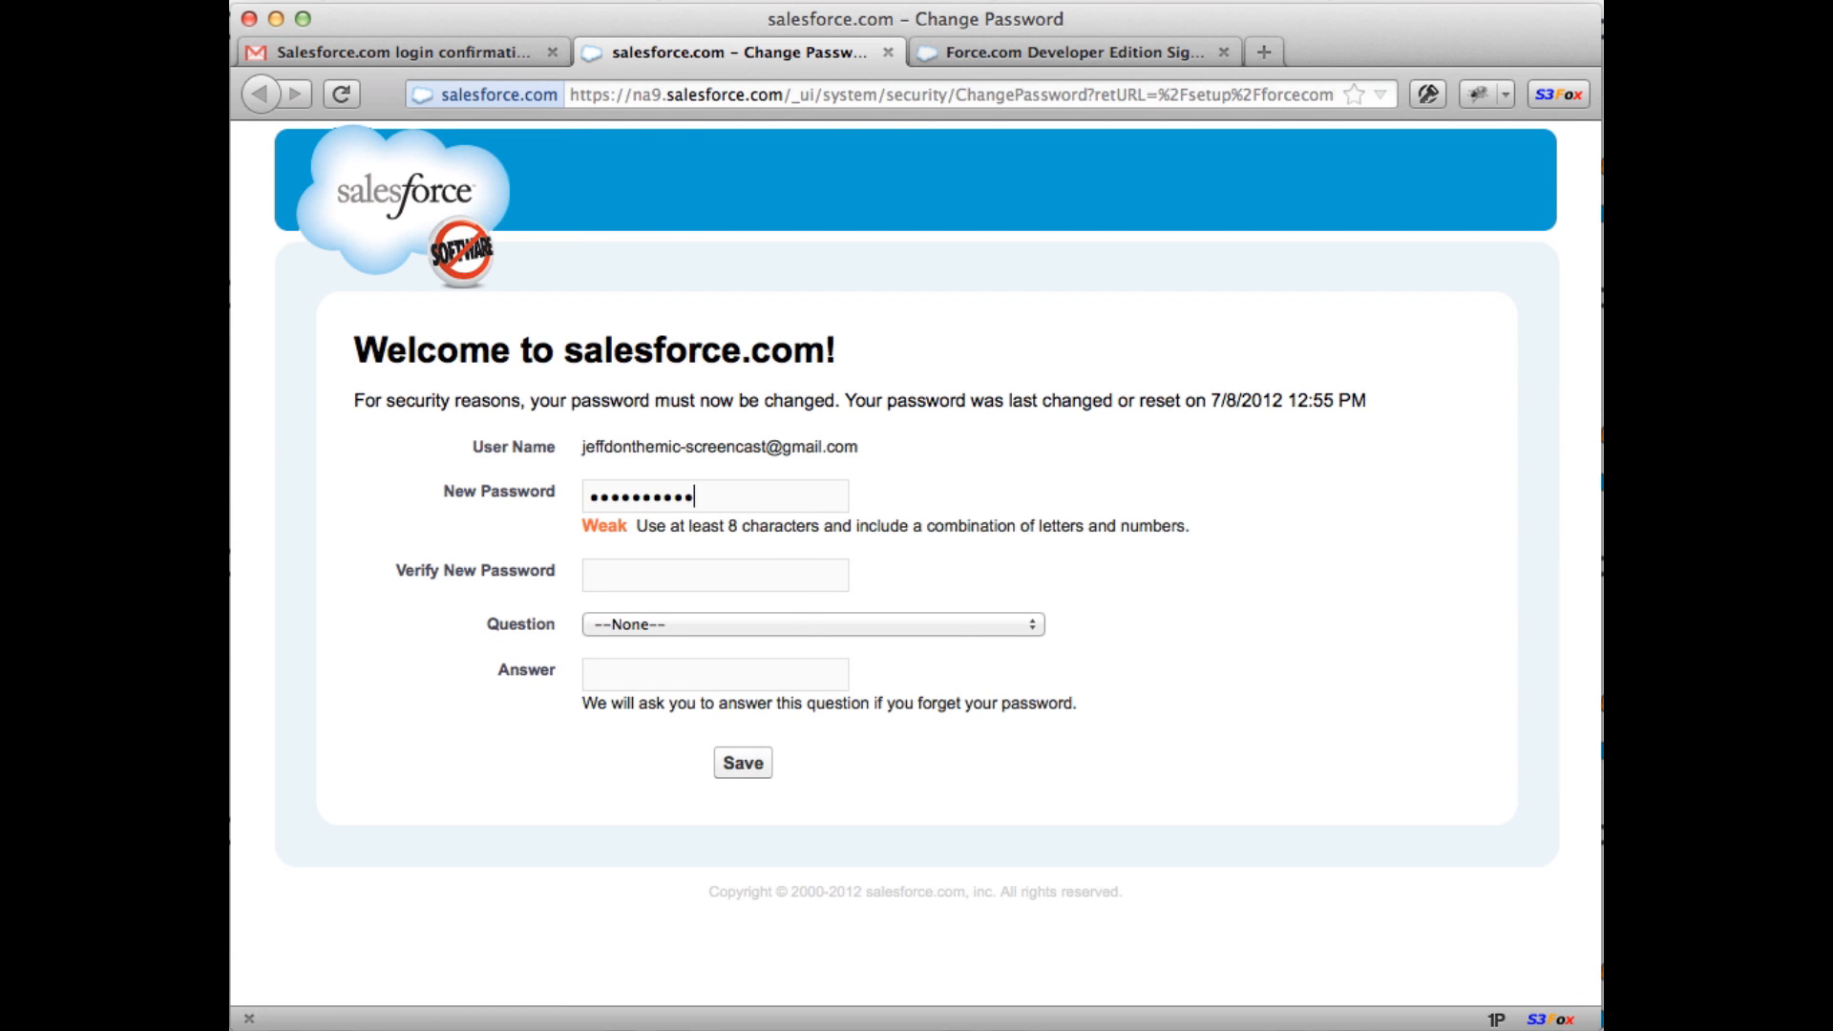
pyautogui.press('Tab')
pyautogui.write('•••')
pyautogui.press('BackSpace')
pyautogui.press('BackSpace')
pyautogui.press('BackSpace')
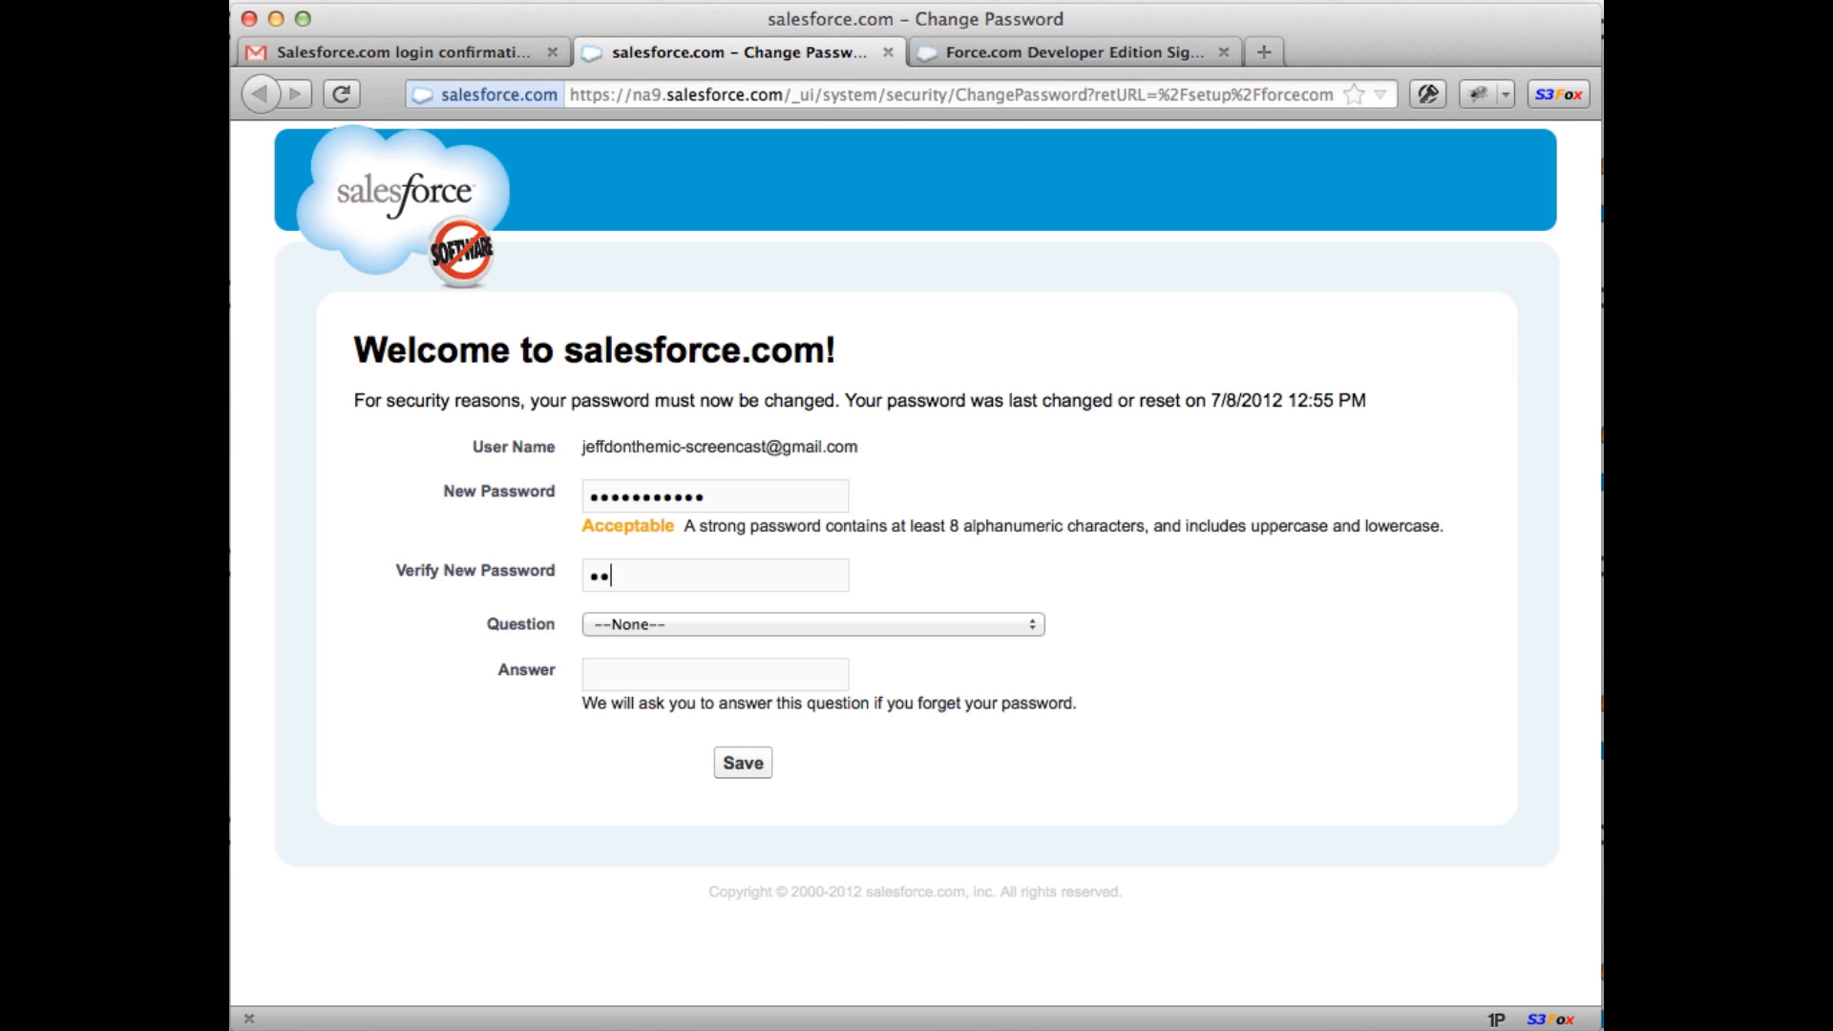
pyautogui.write('••••••••••••')
pyautogui.press('Tab')
# Step: Choose security question 'What is your pet's name?', type the answer, and save
pyautogui.click(758, 622)
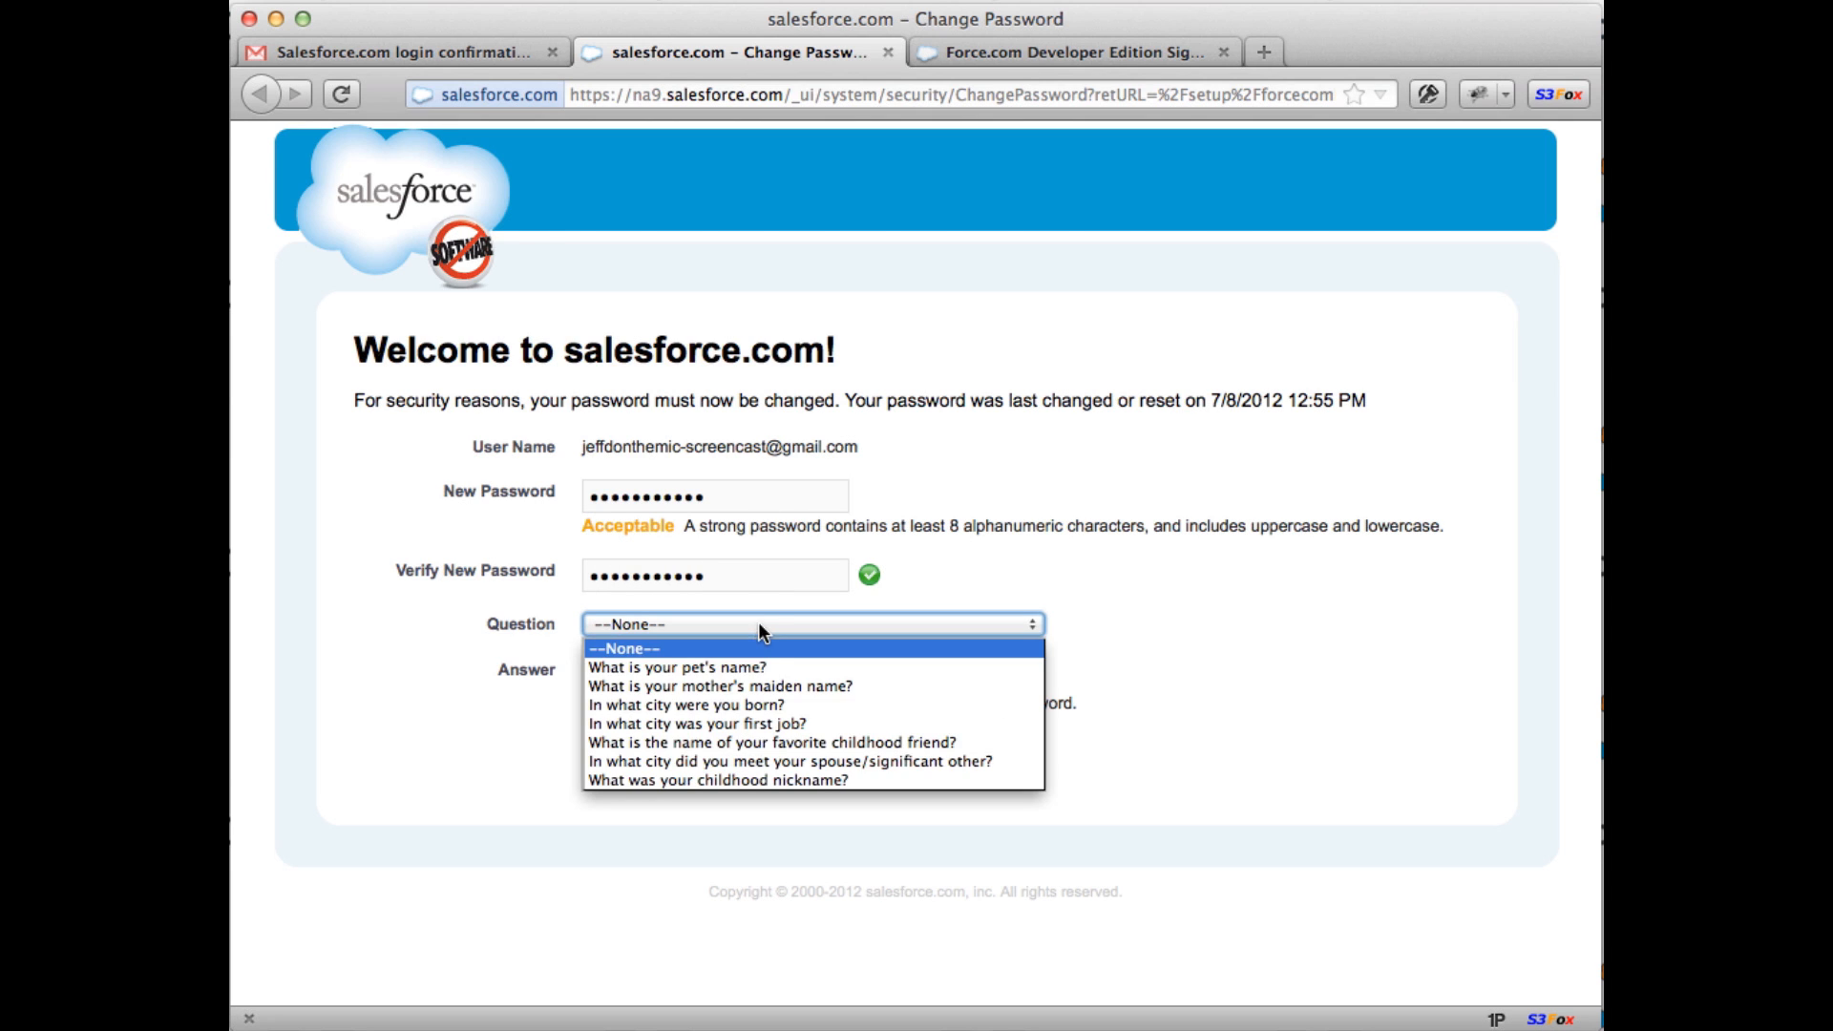
pyautogui.click(753, 658)
pyautogui.click(747, 673)
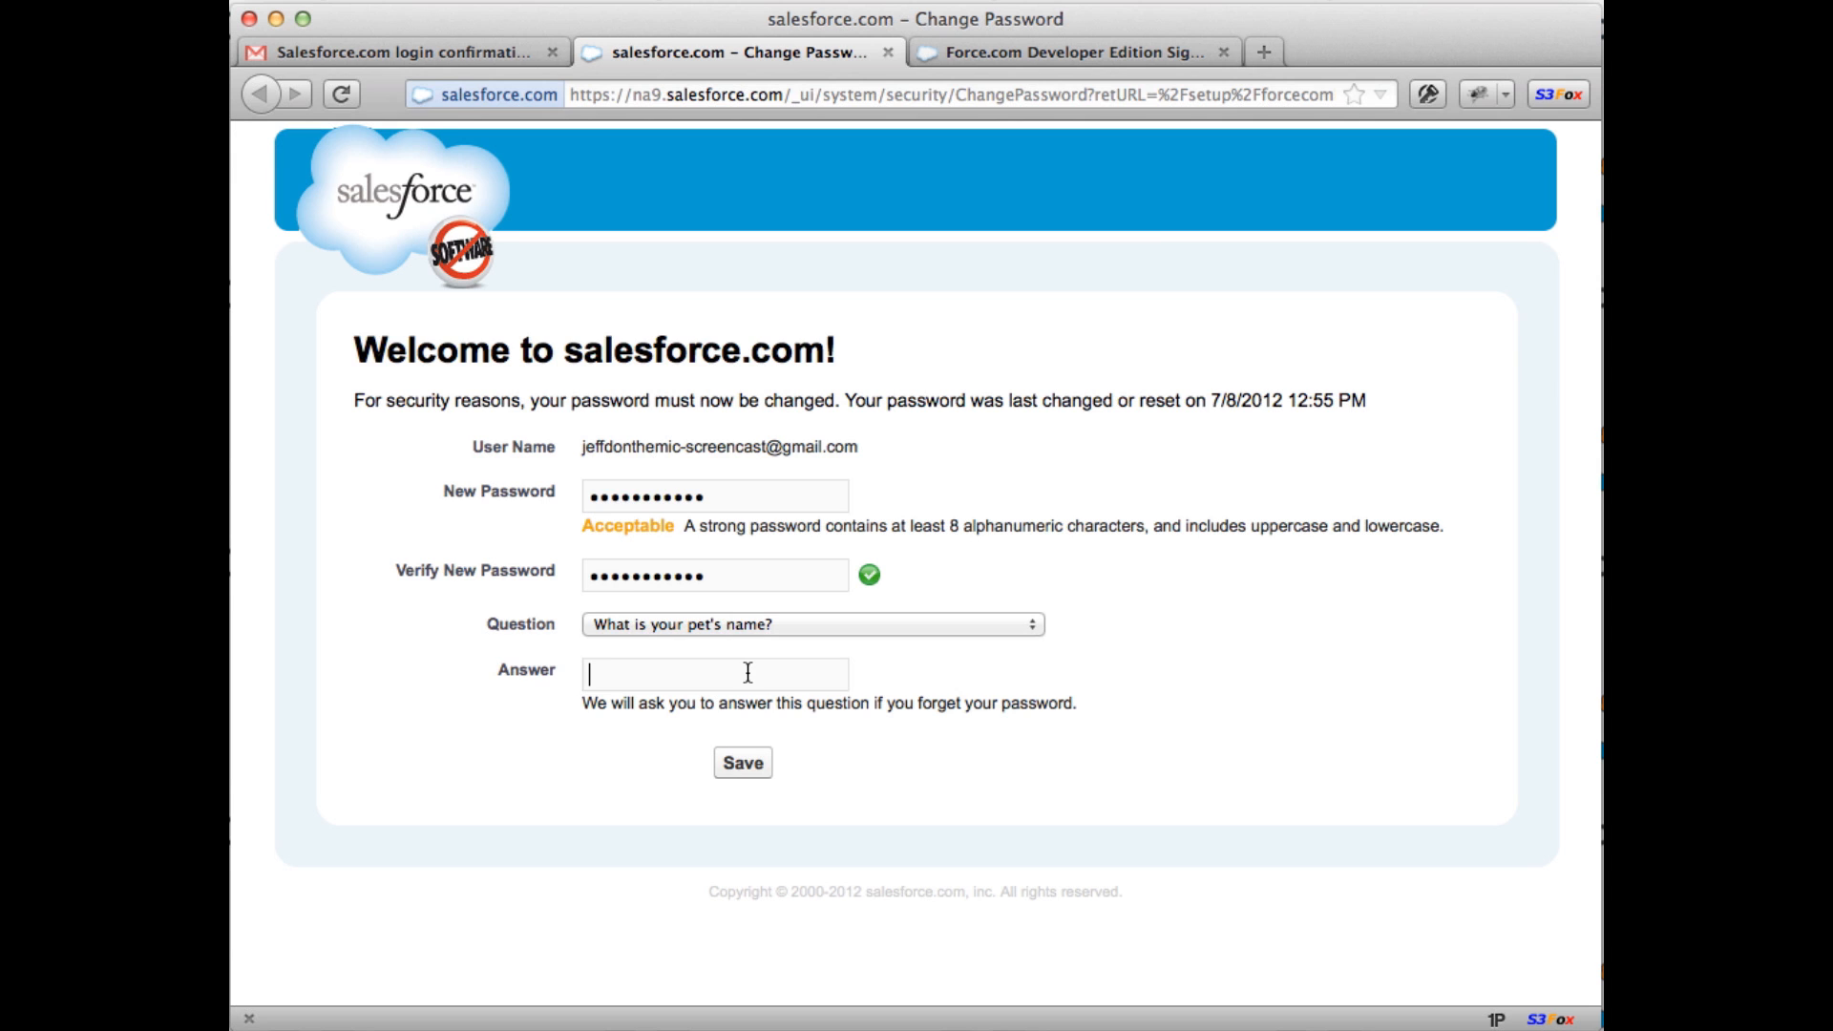
pyautogui.click(749, 764)
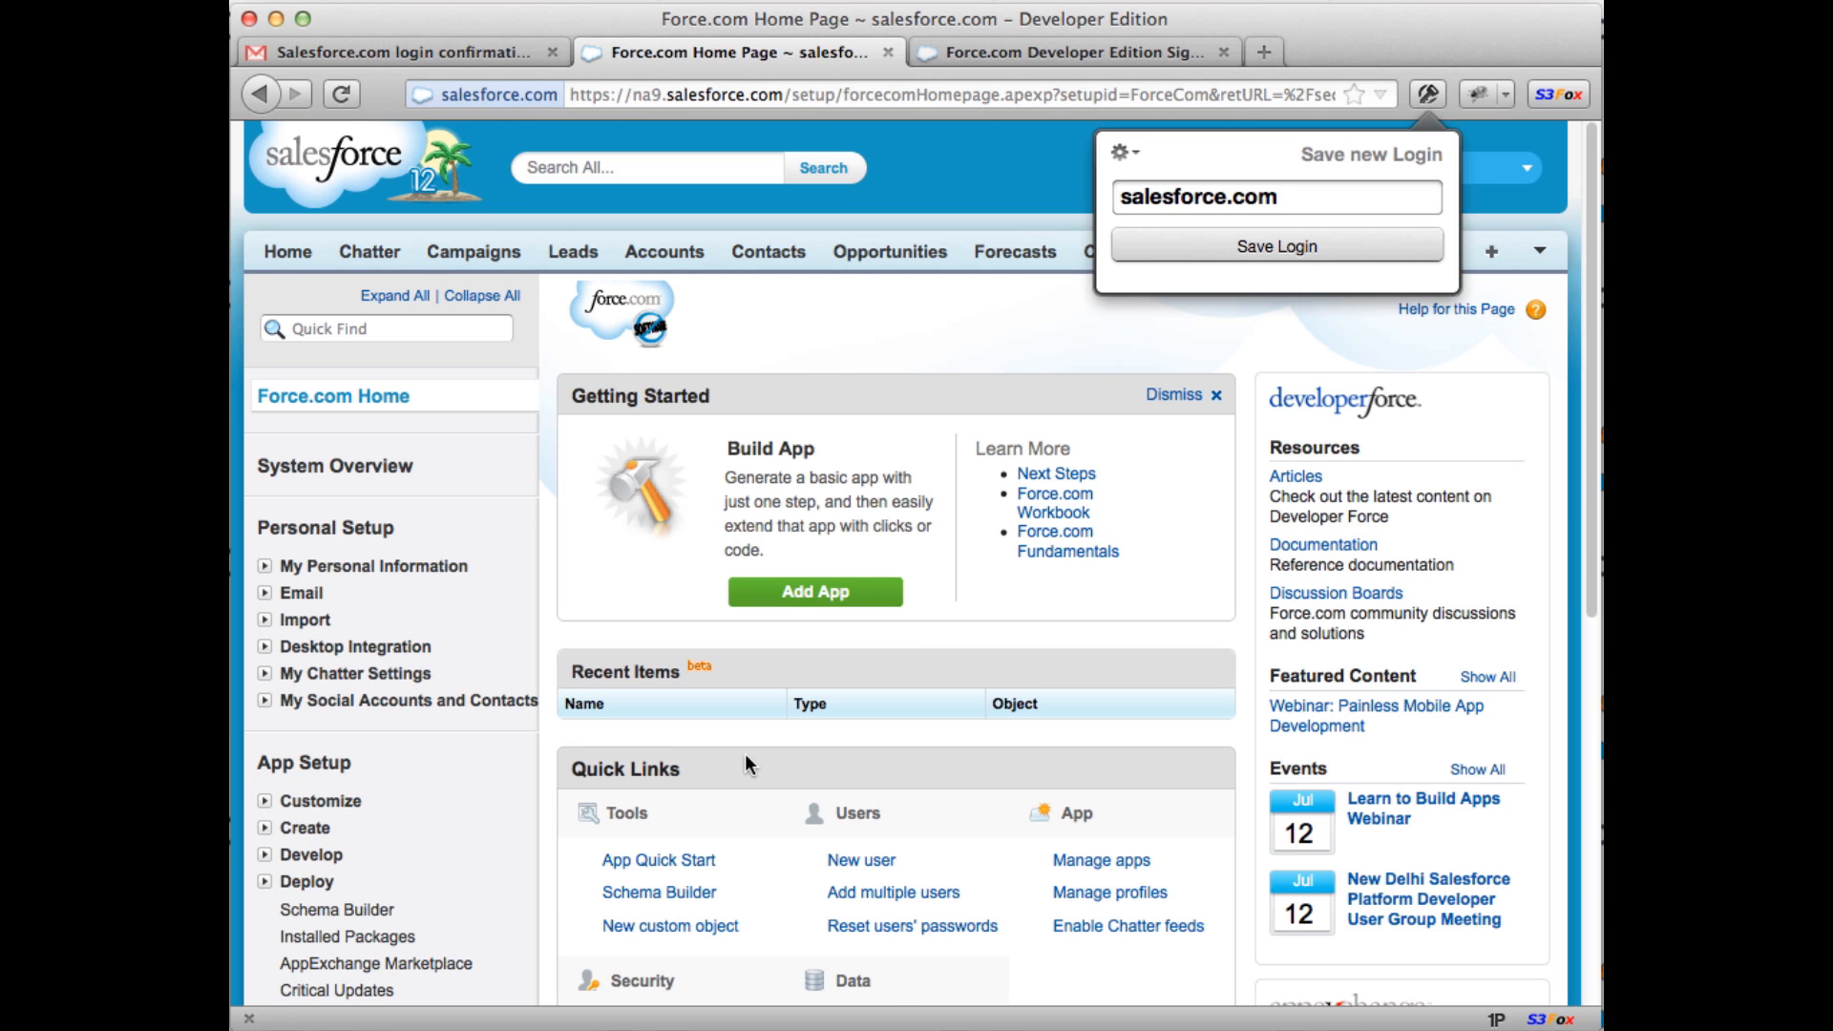
# Step: Dismiss the save-login prompt and open My Personal Information's Reset My Security Token page
pyautogui.click(901, 337)
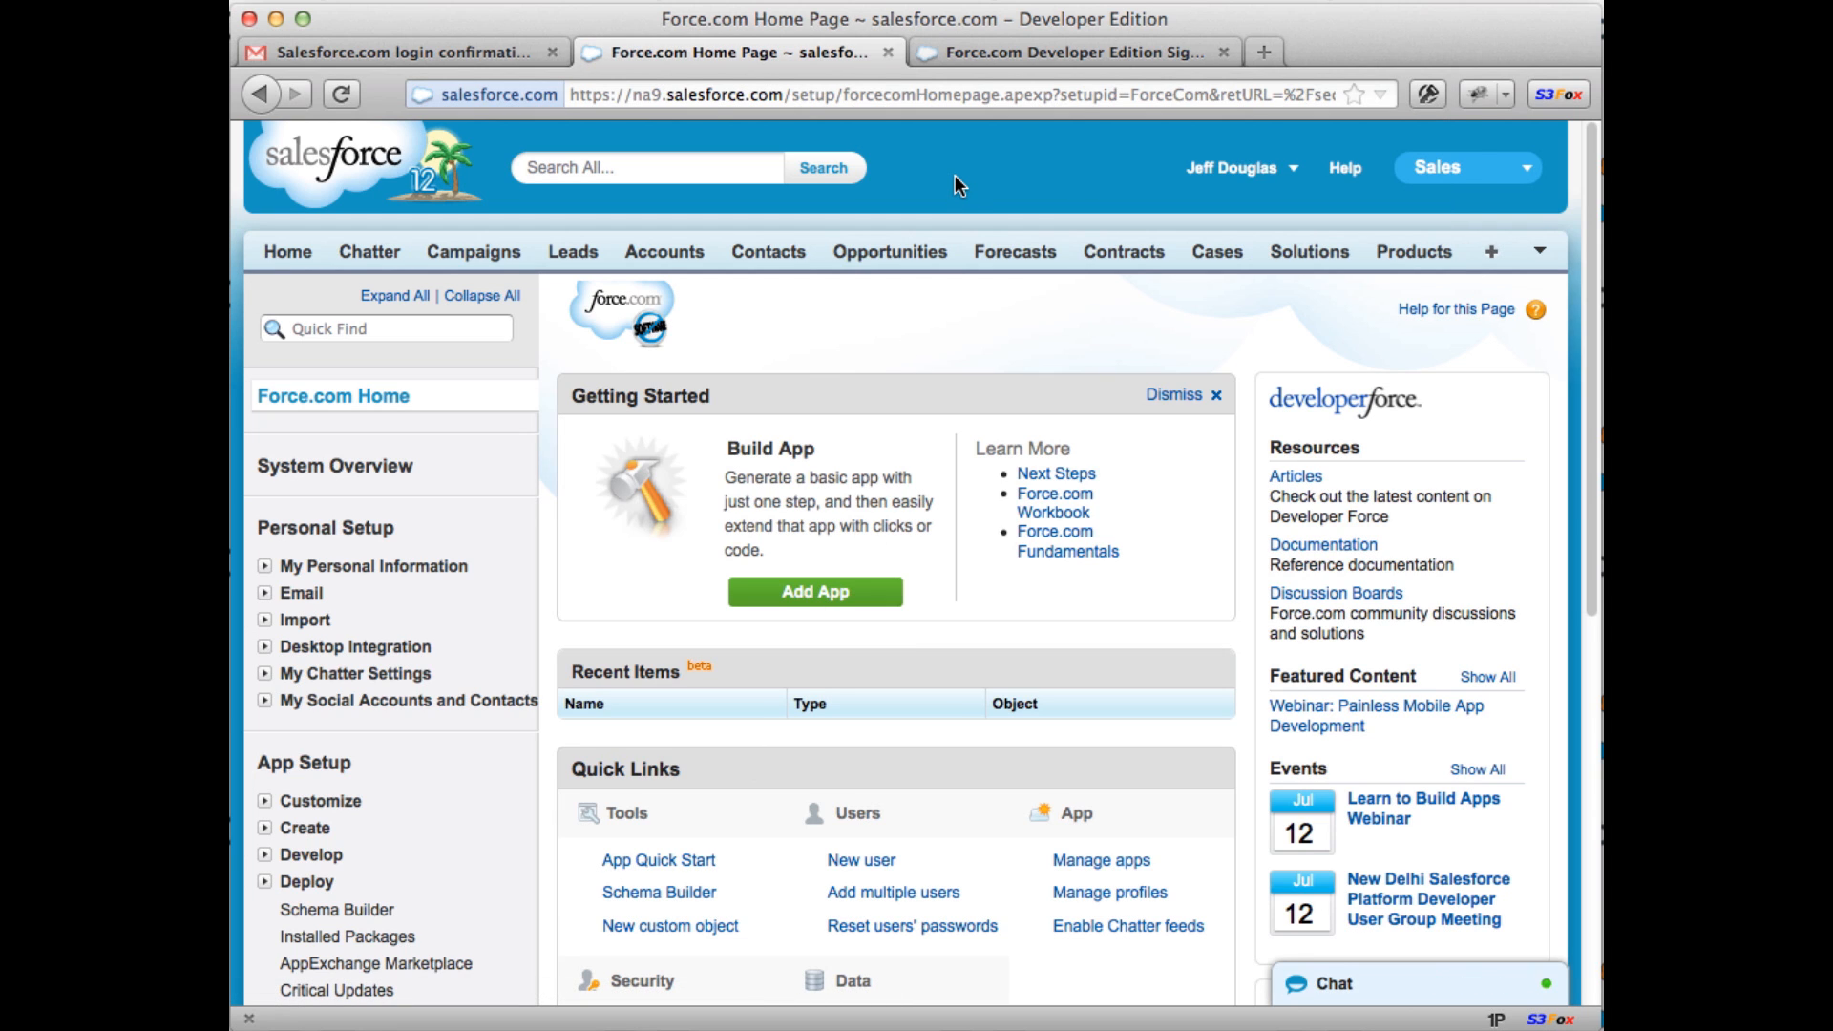
pyautogui.click(265, 569)
pyautogui.click(416, 597)
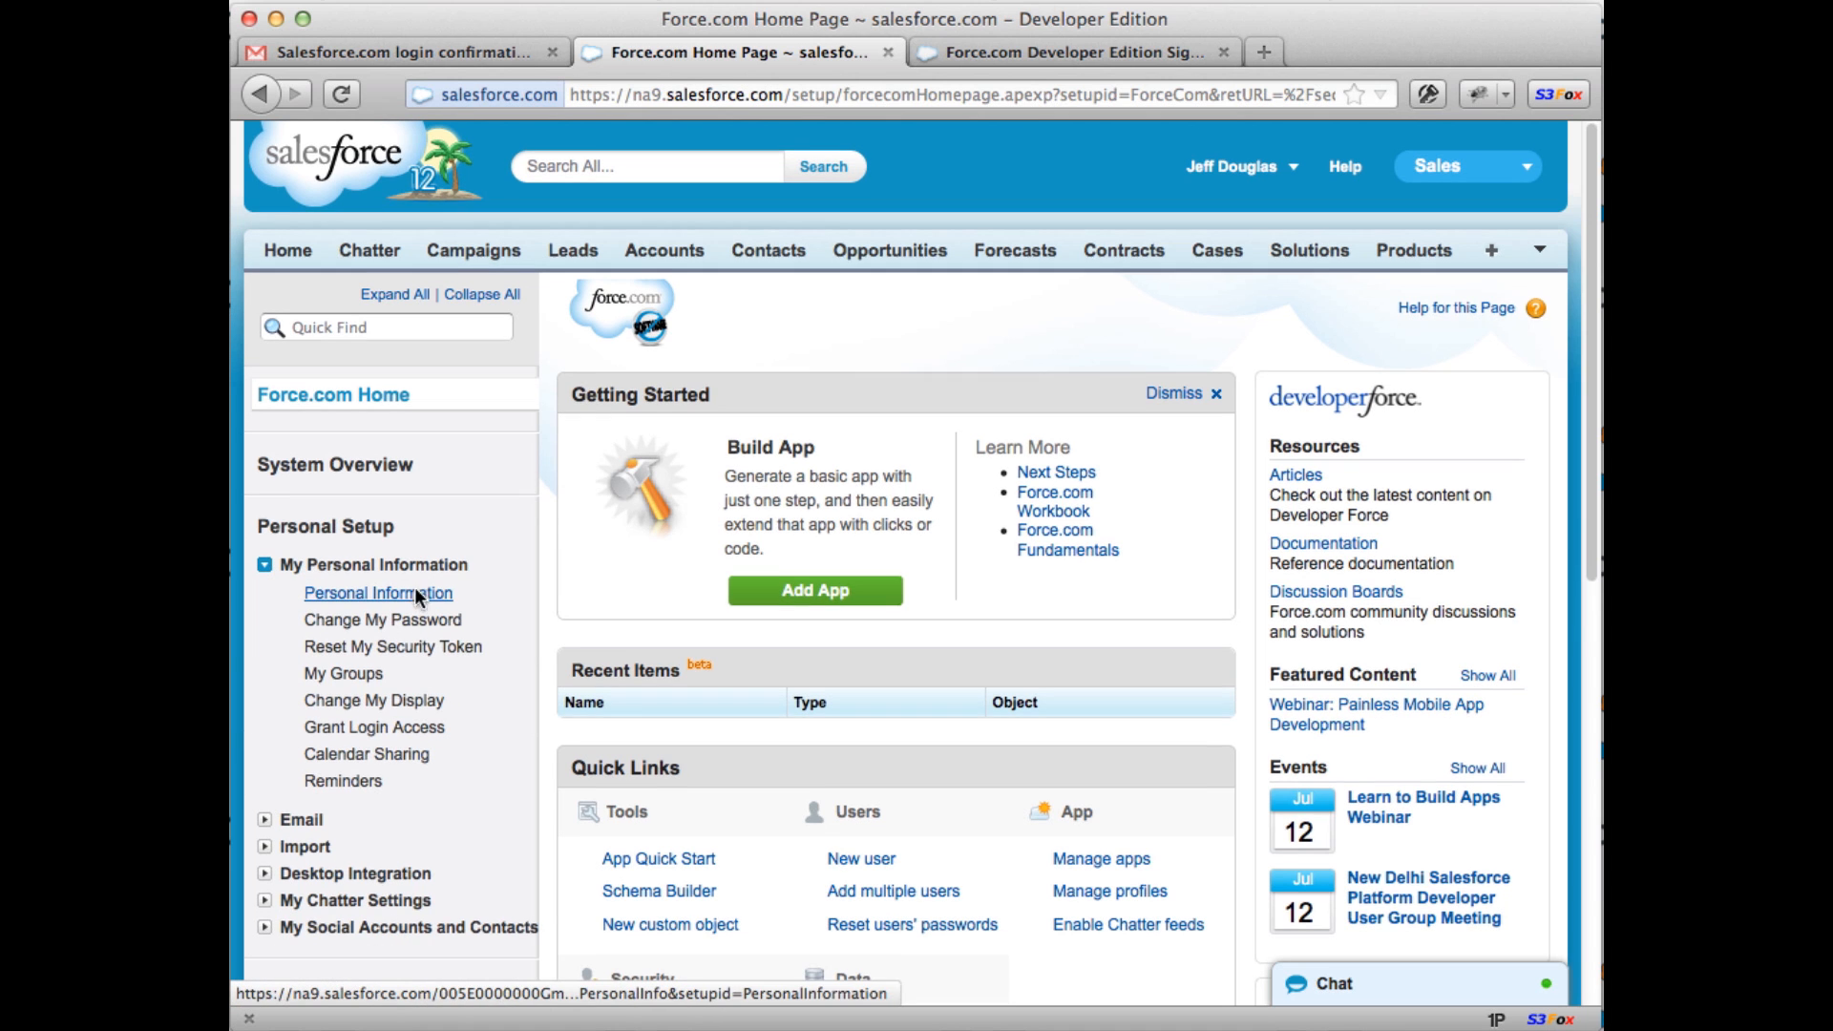
pyautogui.scroll(-2, 920, 553)
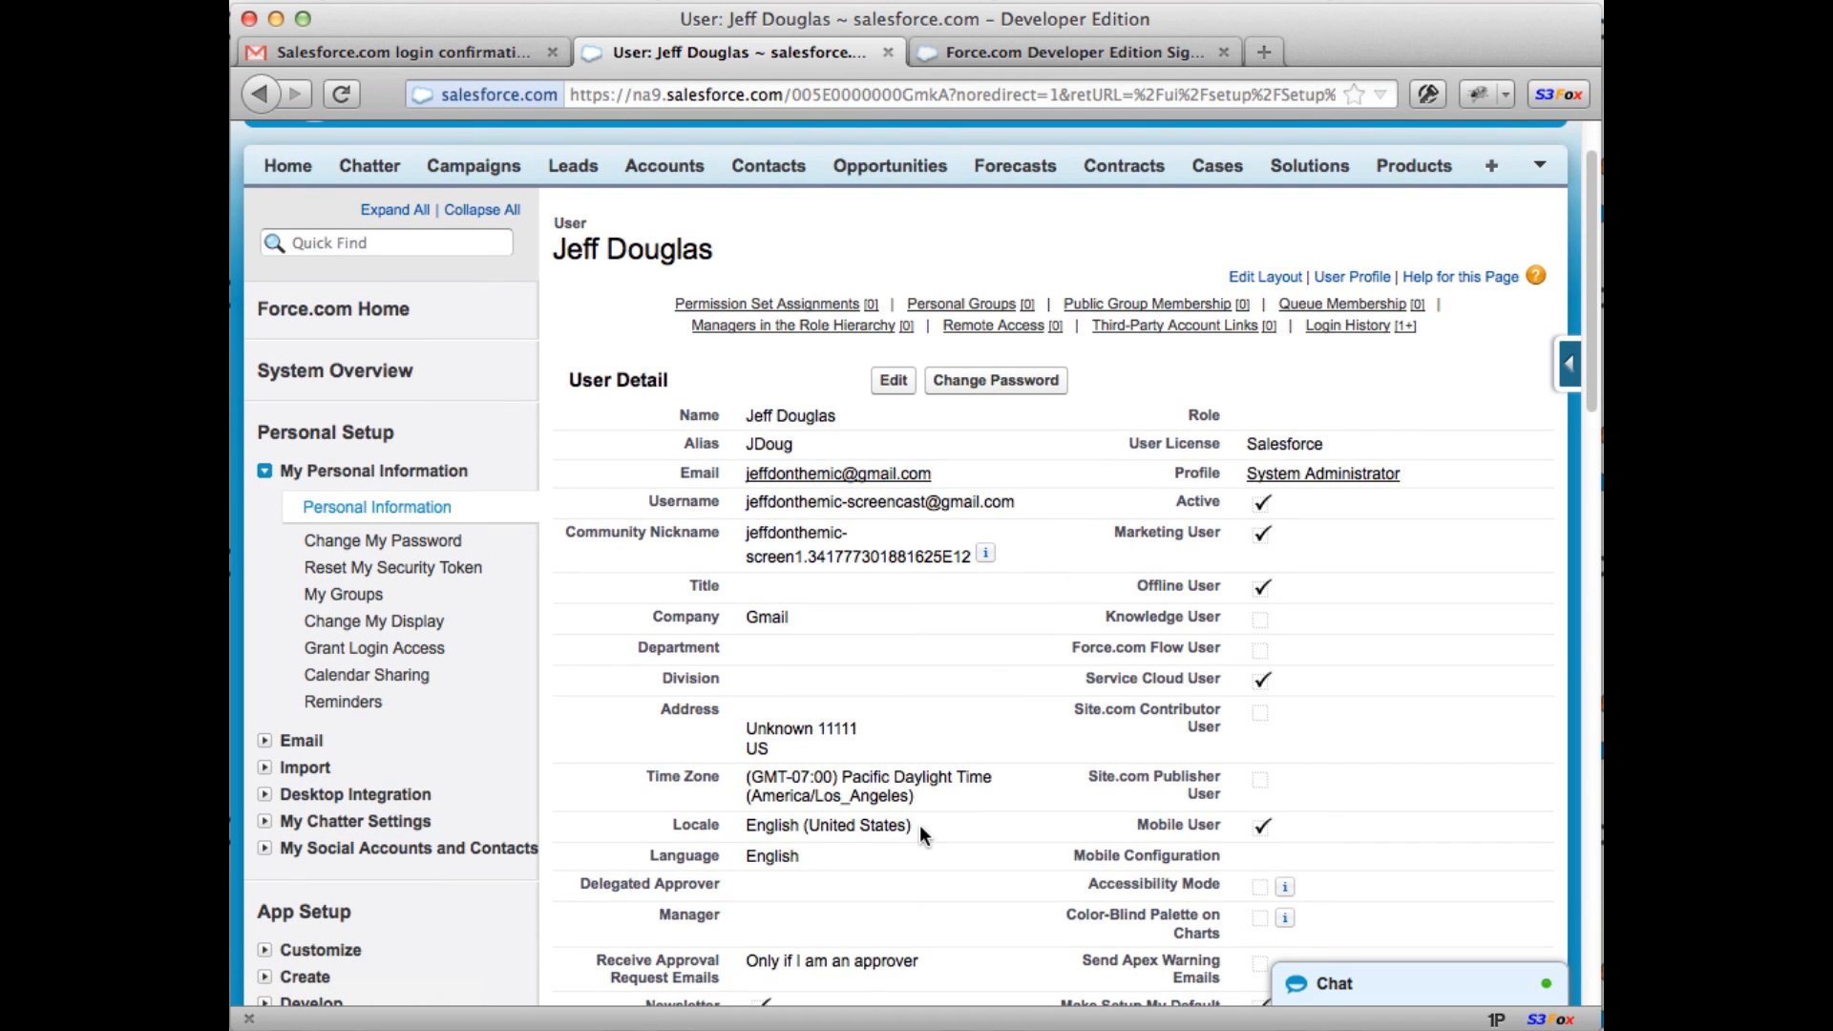
pyautogui.click(393, 567)
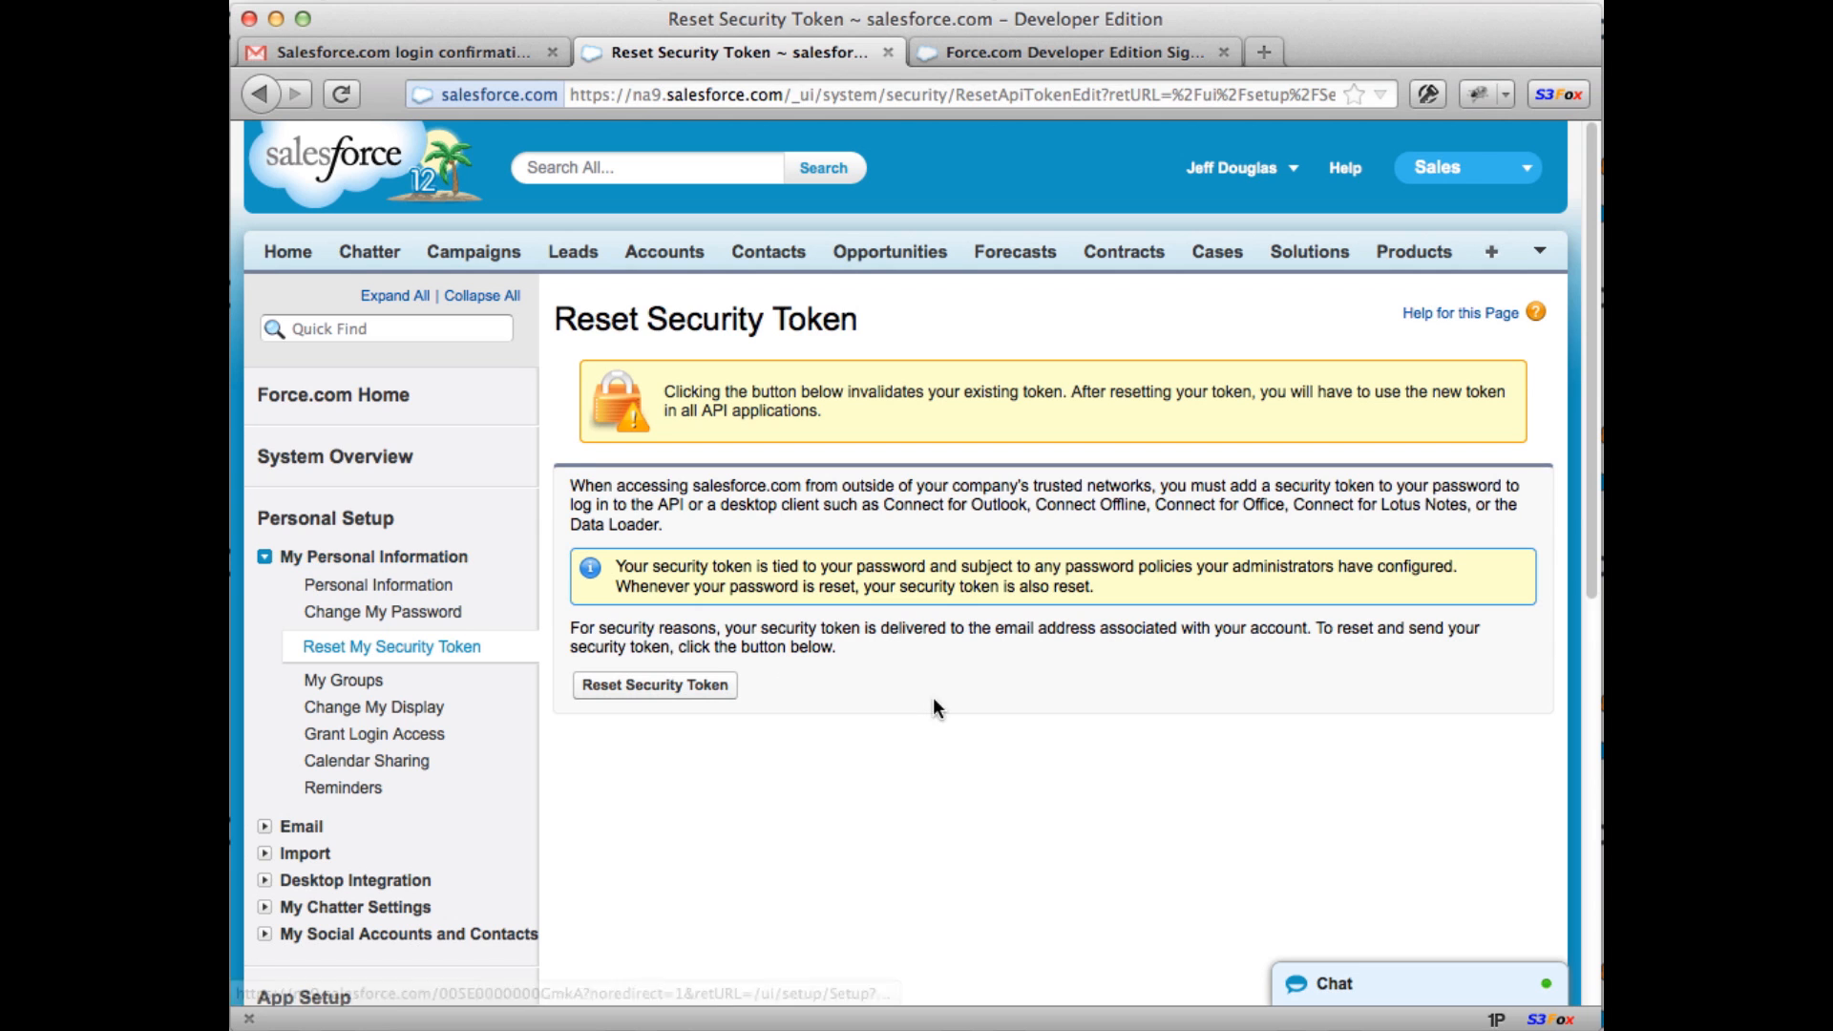
# Step: Reset the security token so a new one is emailed, then return to Gmail
pyautogui.click(639, 691)
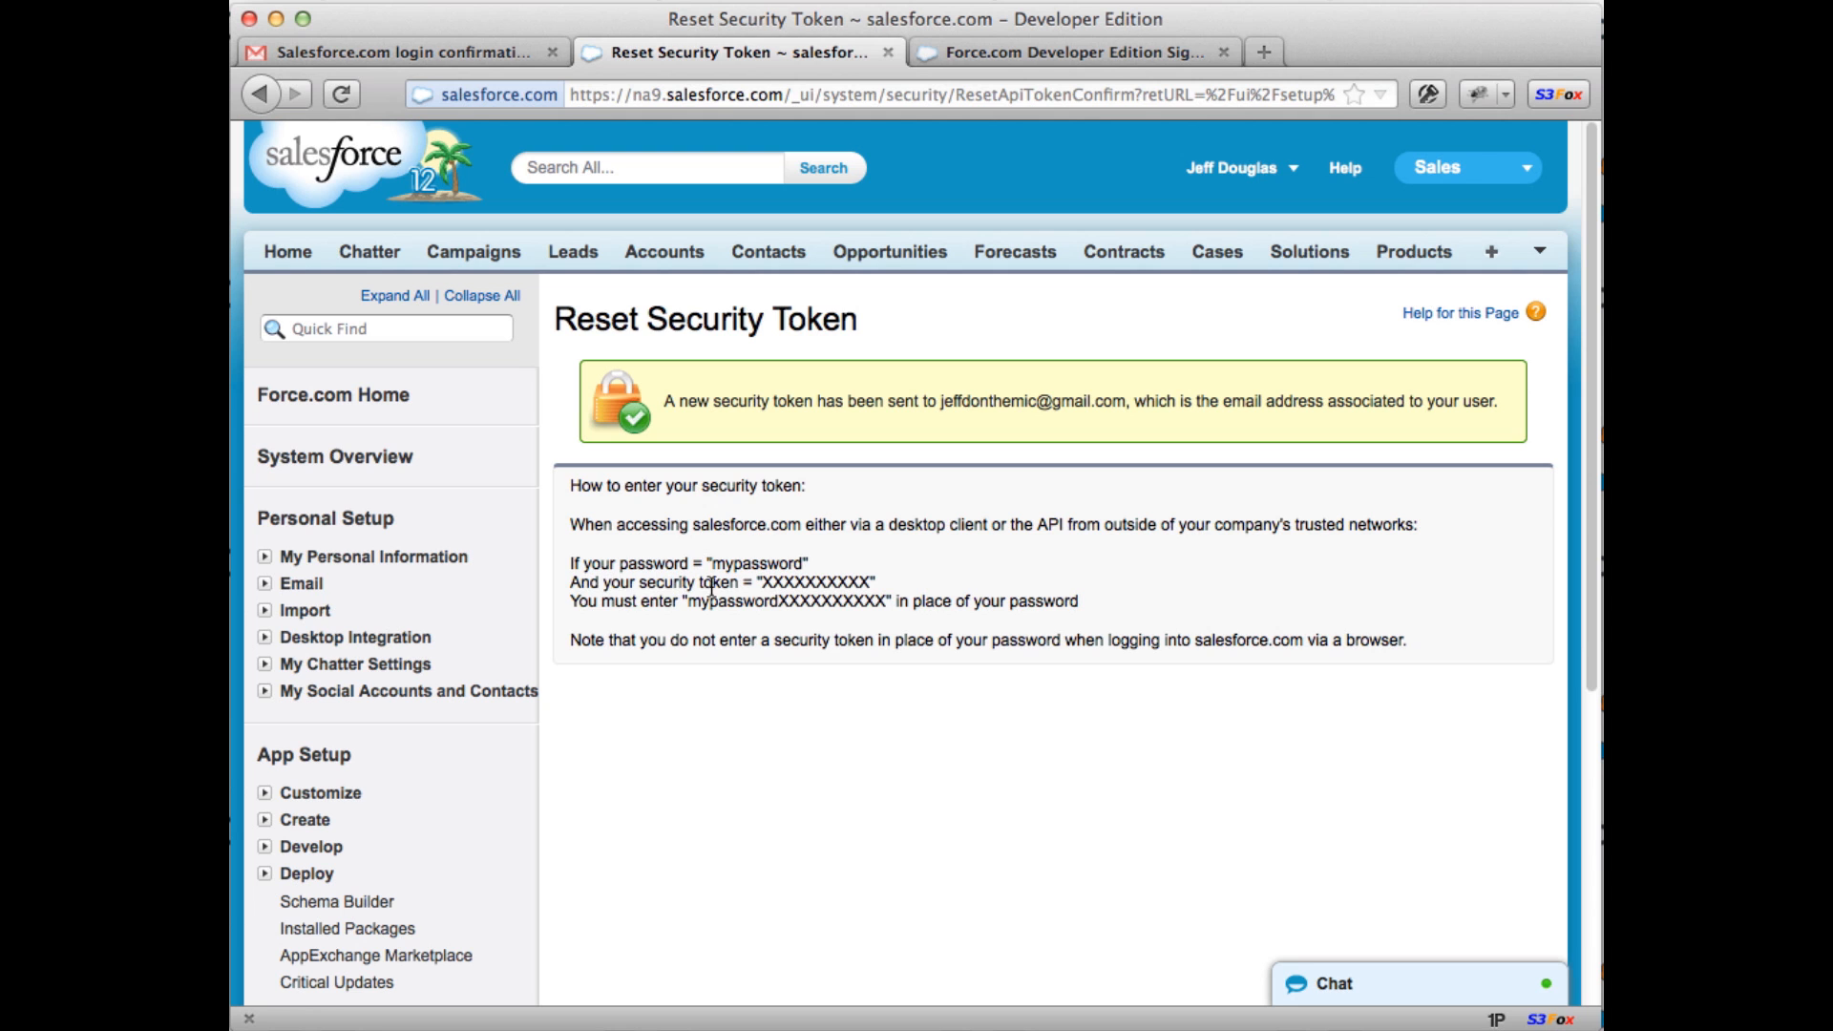
pyautogui.moveTo(687, 601); pyautogui.dragTo(897, 603)
pyautogui.click(828, 612)
pyautogui.click(399, 52)
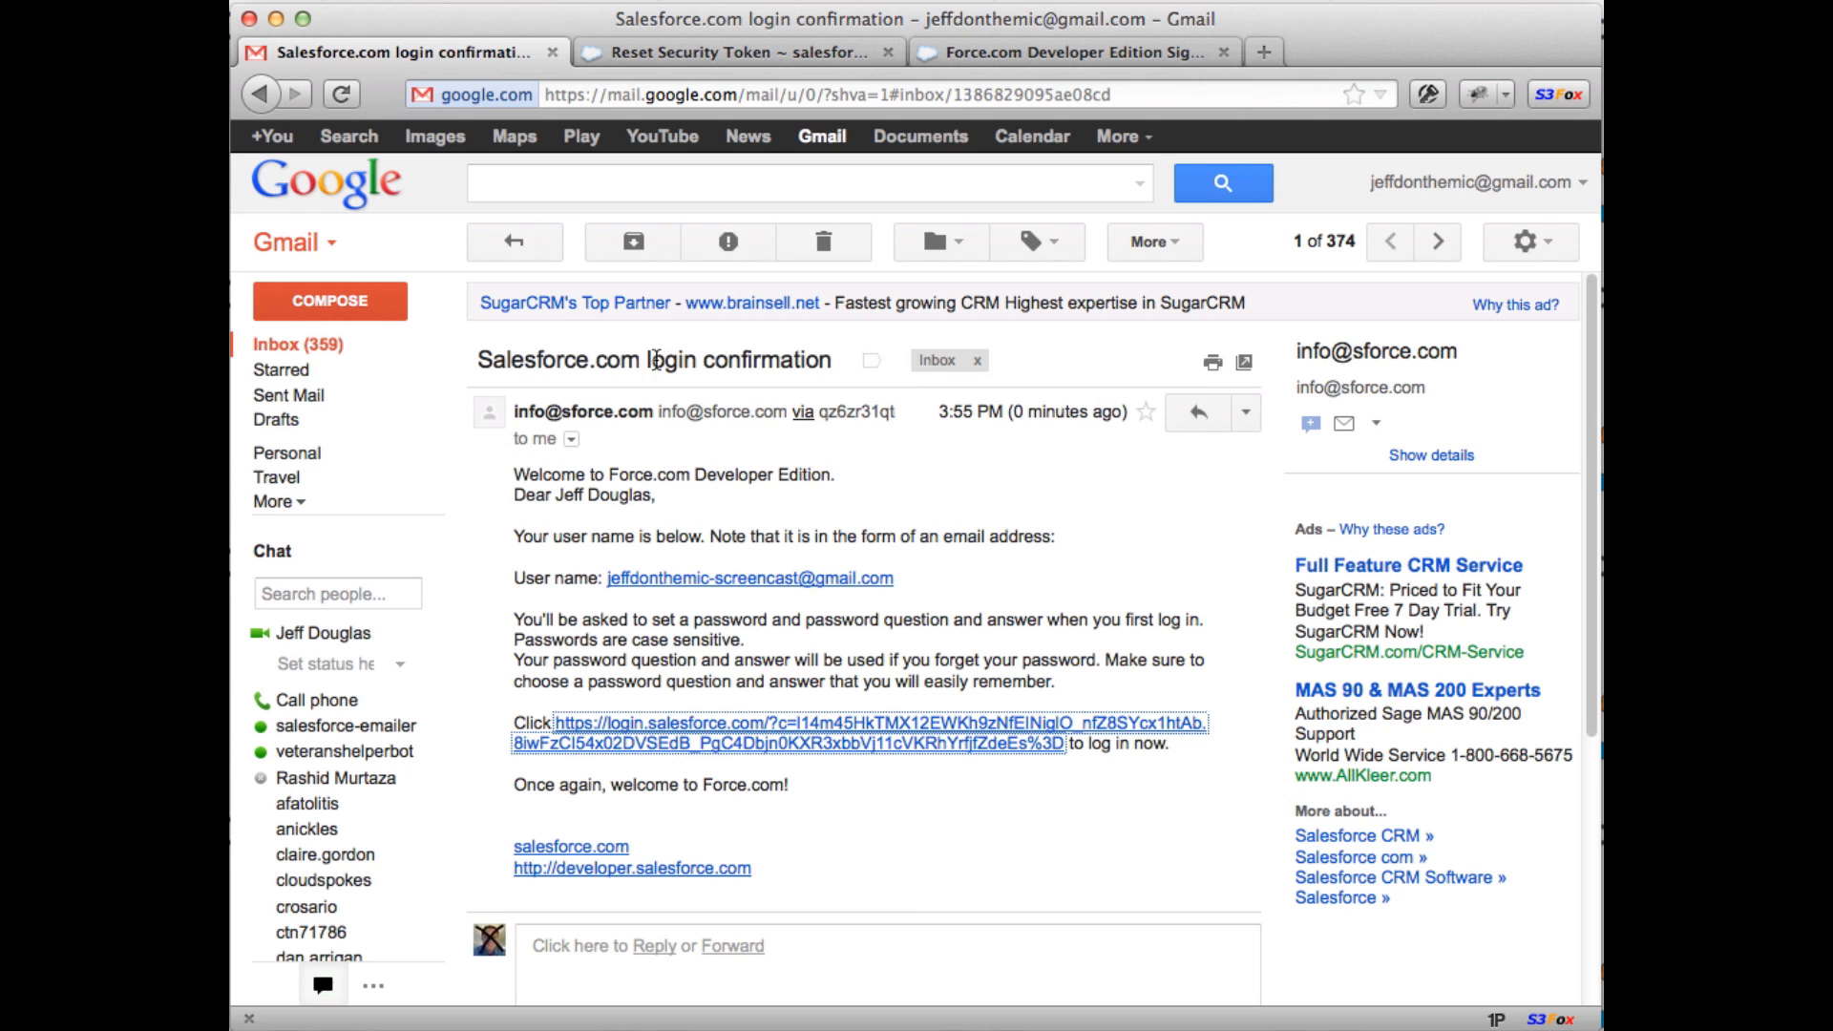
# Step: Read the new token in the security token email, then return to Salesforce's reset page
pyautogui.click(312, 353)
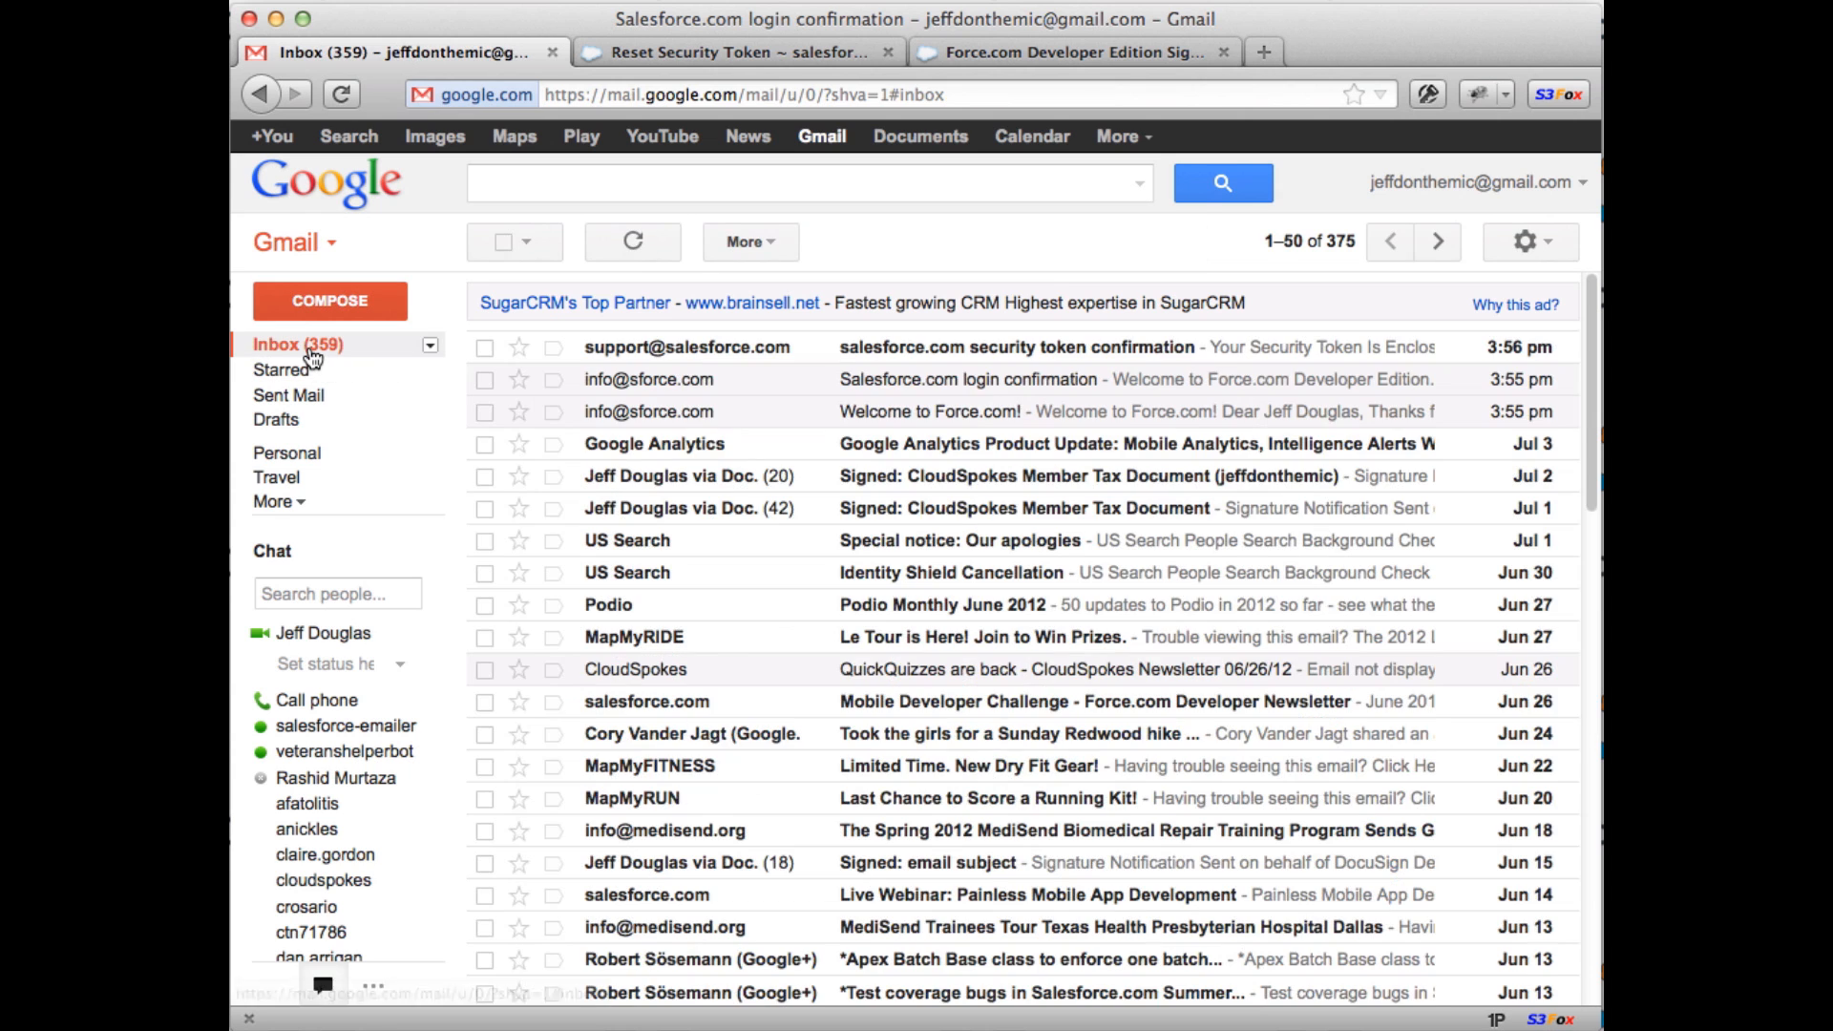
pyautogui.click(921, 351)
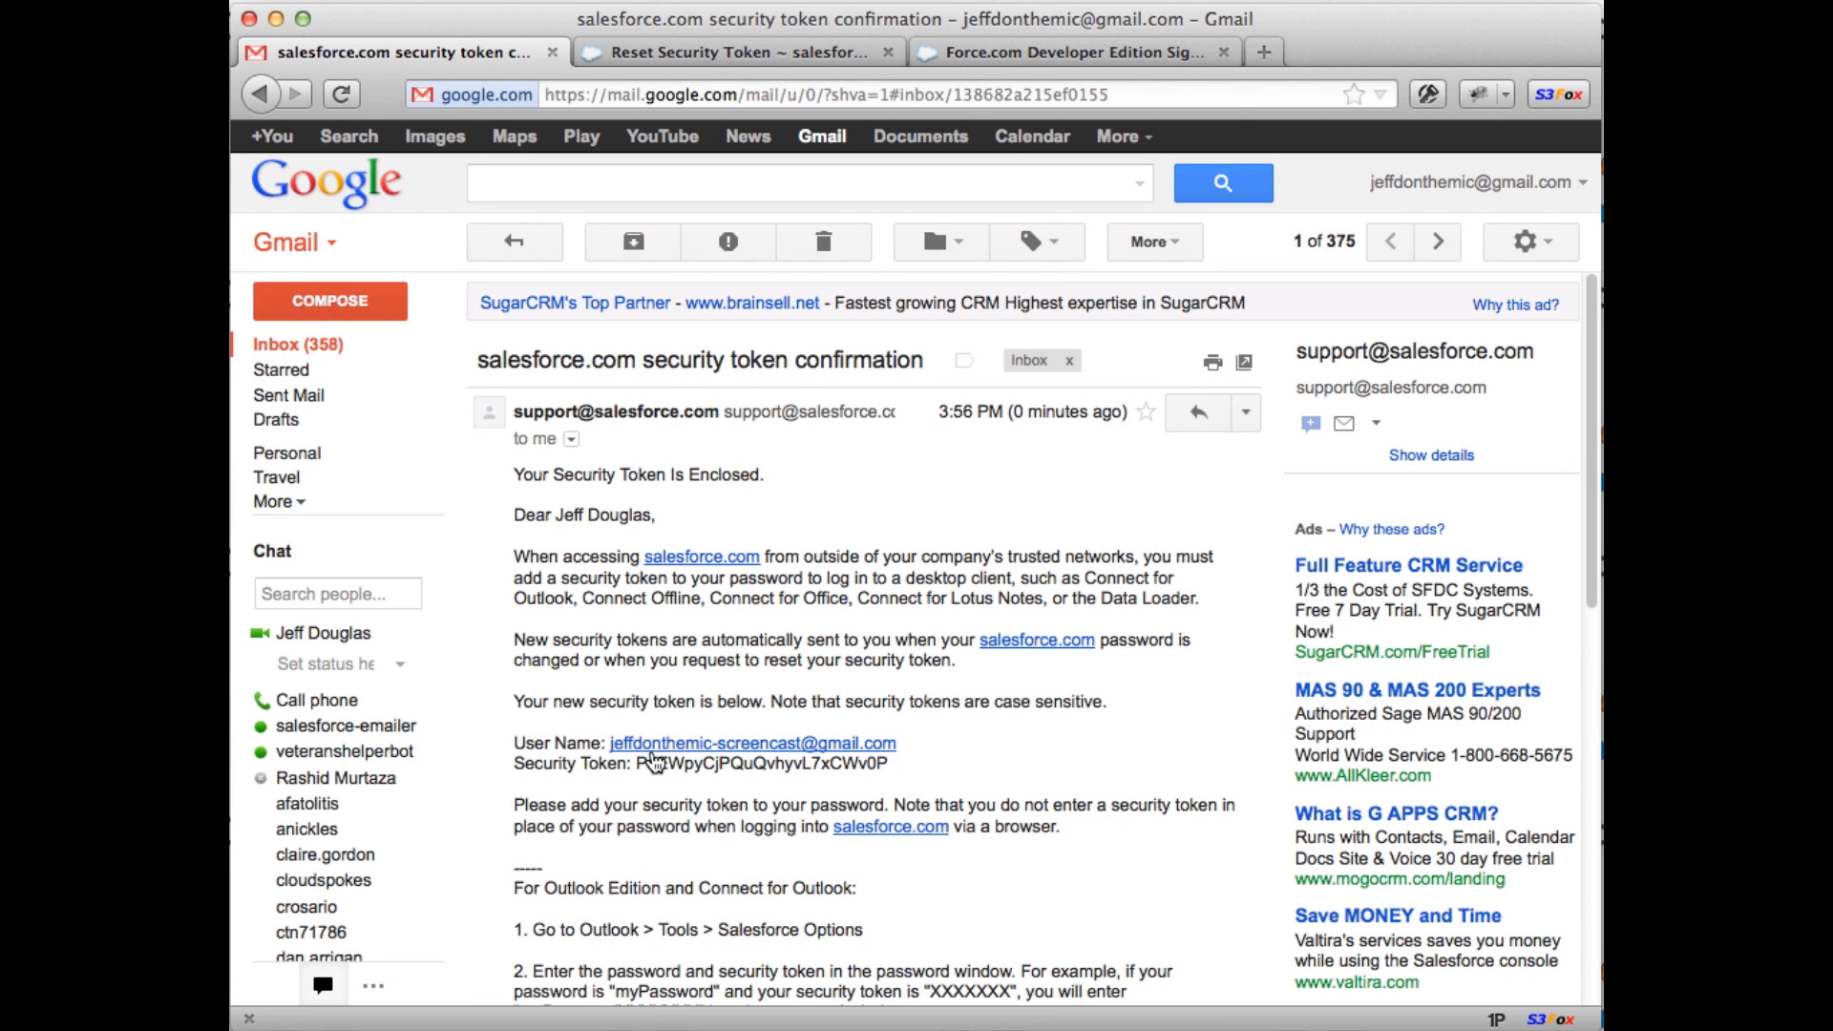
pyautogui.moveTo(637, 763); pyautogui.dragTo(886, 769)
pyautogui.click(909, 552)
pyautogui.click(795, 52)
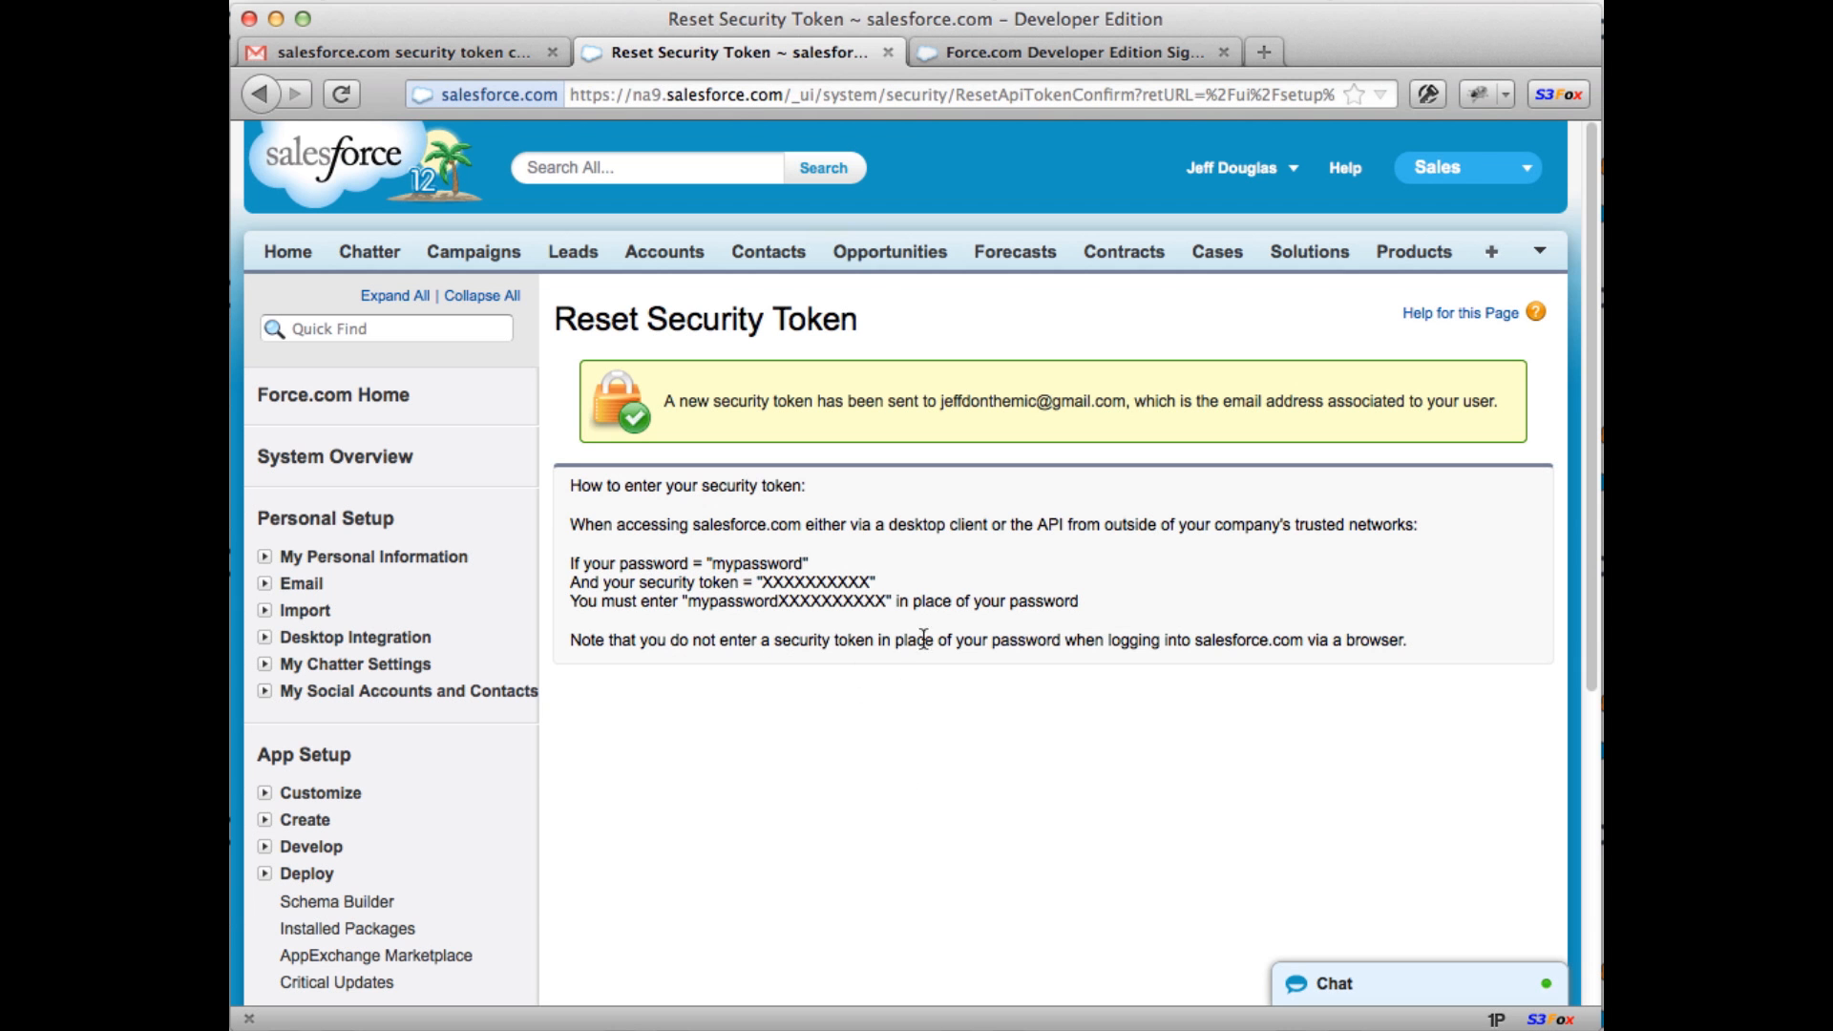
# Step: Show the All Accounts list view on the Accounts tab
pyautogui.click(1461, 168)
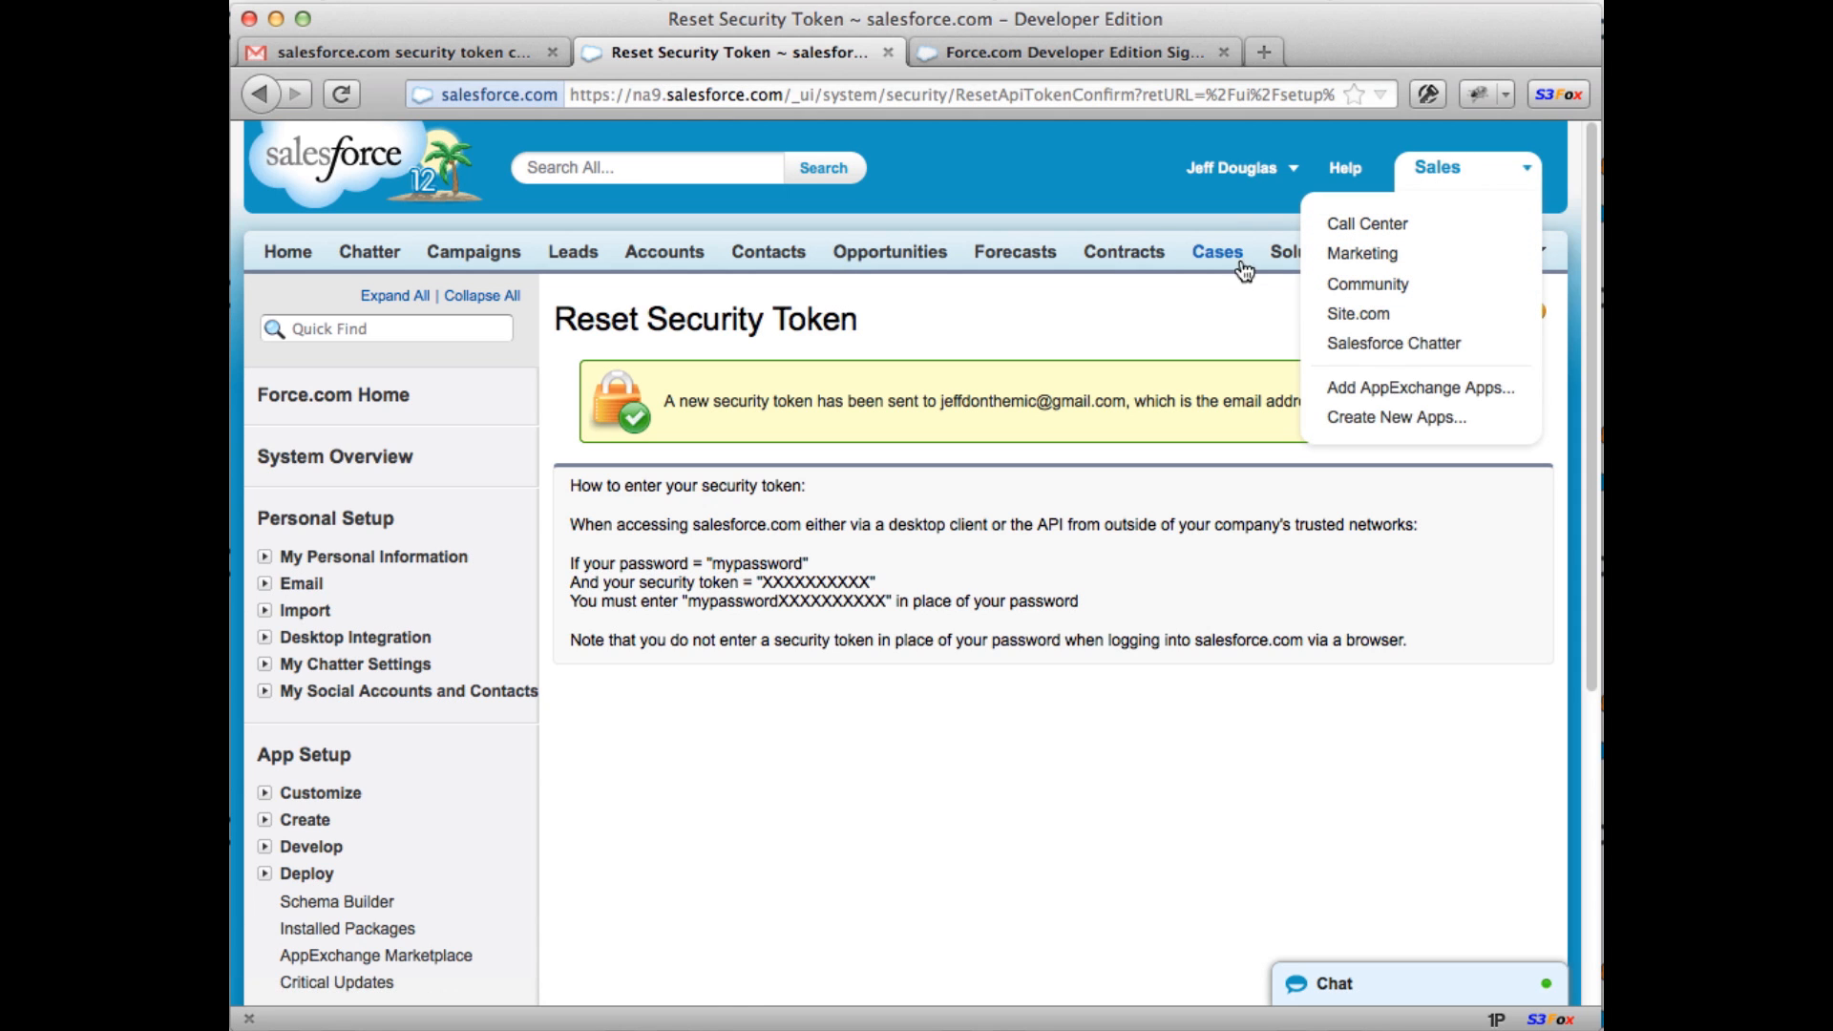
pyautogui.click(967, 298)
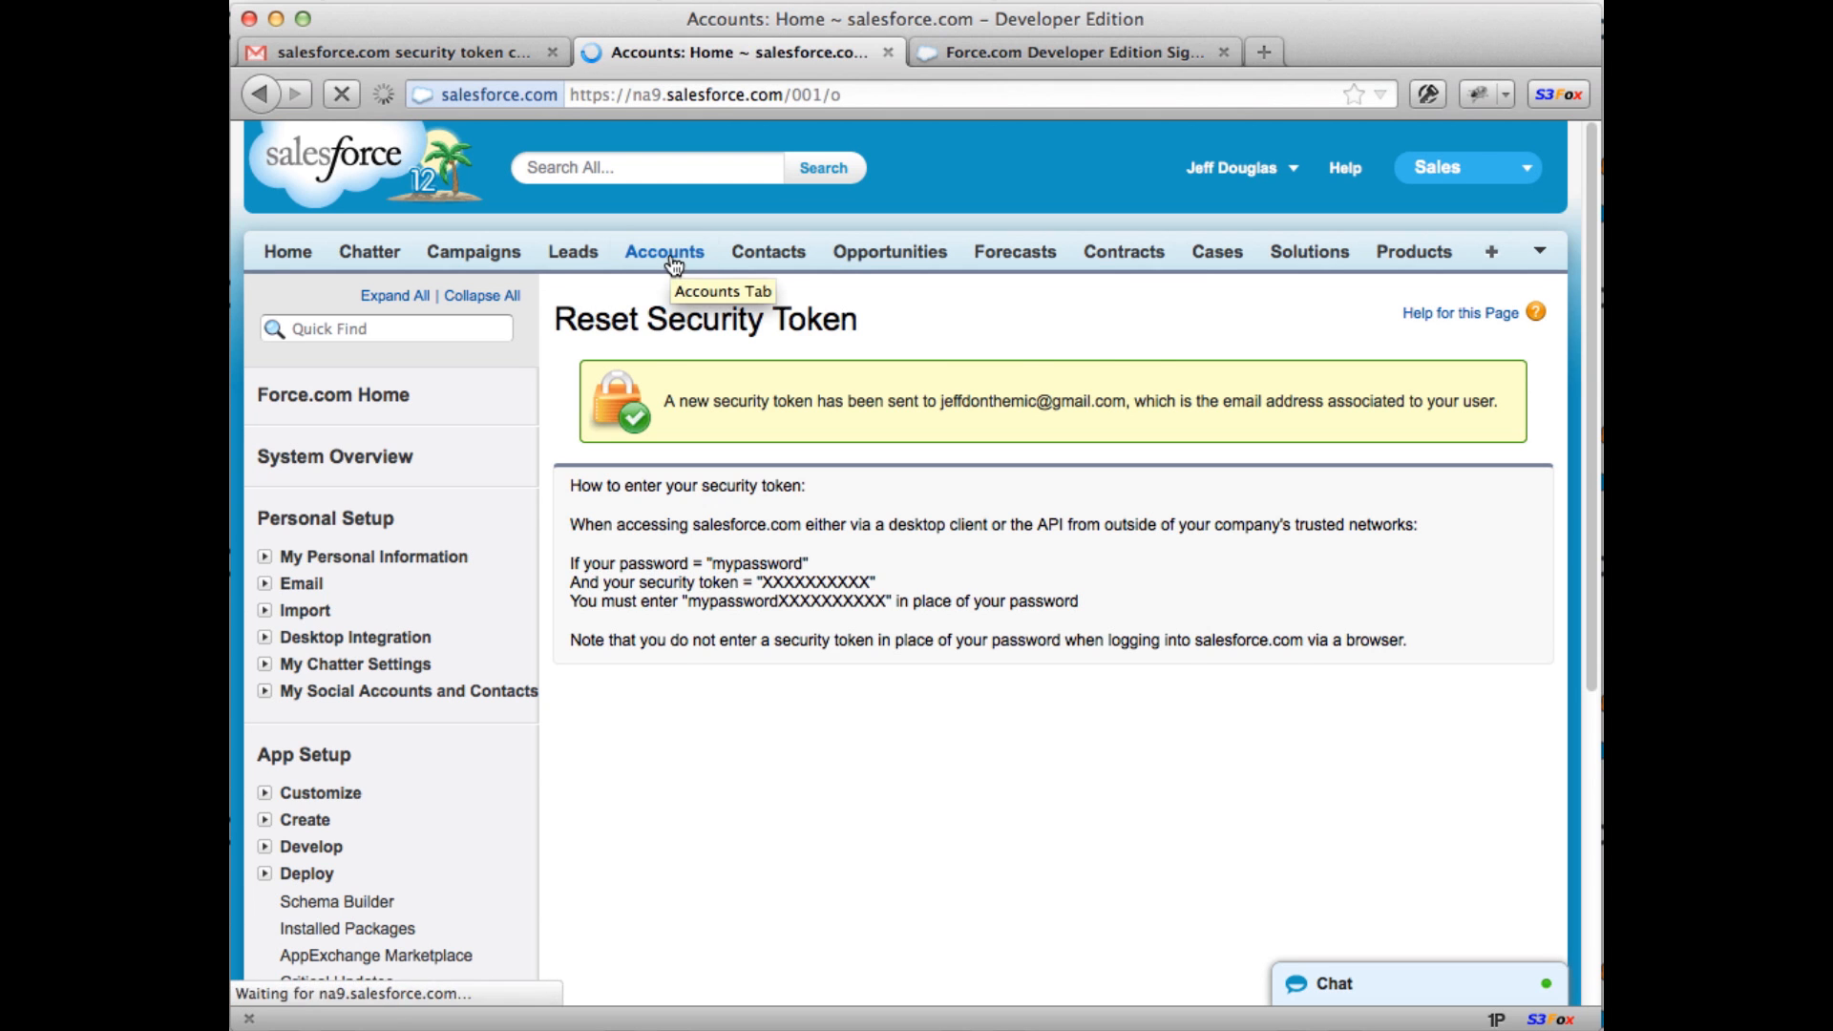
pyautogui.click(935, 387)
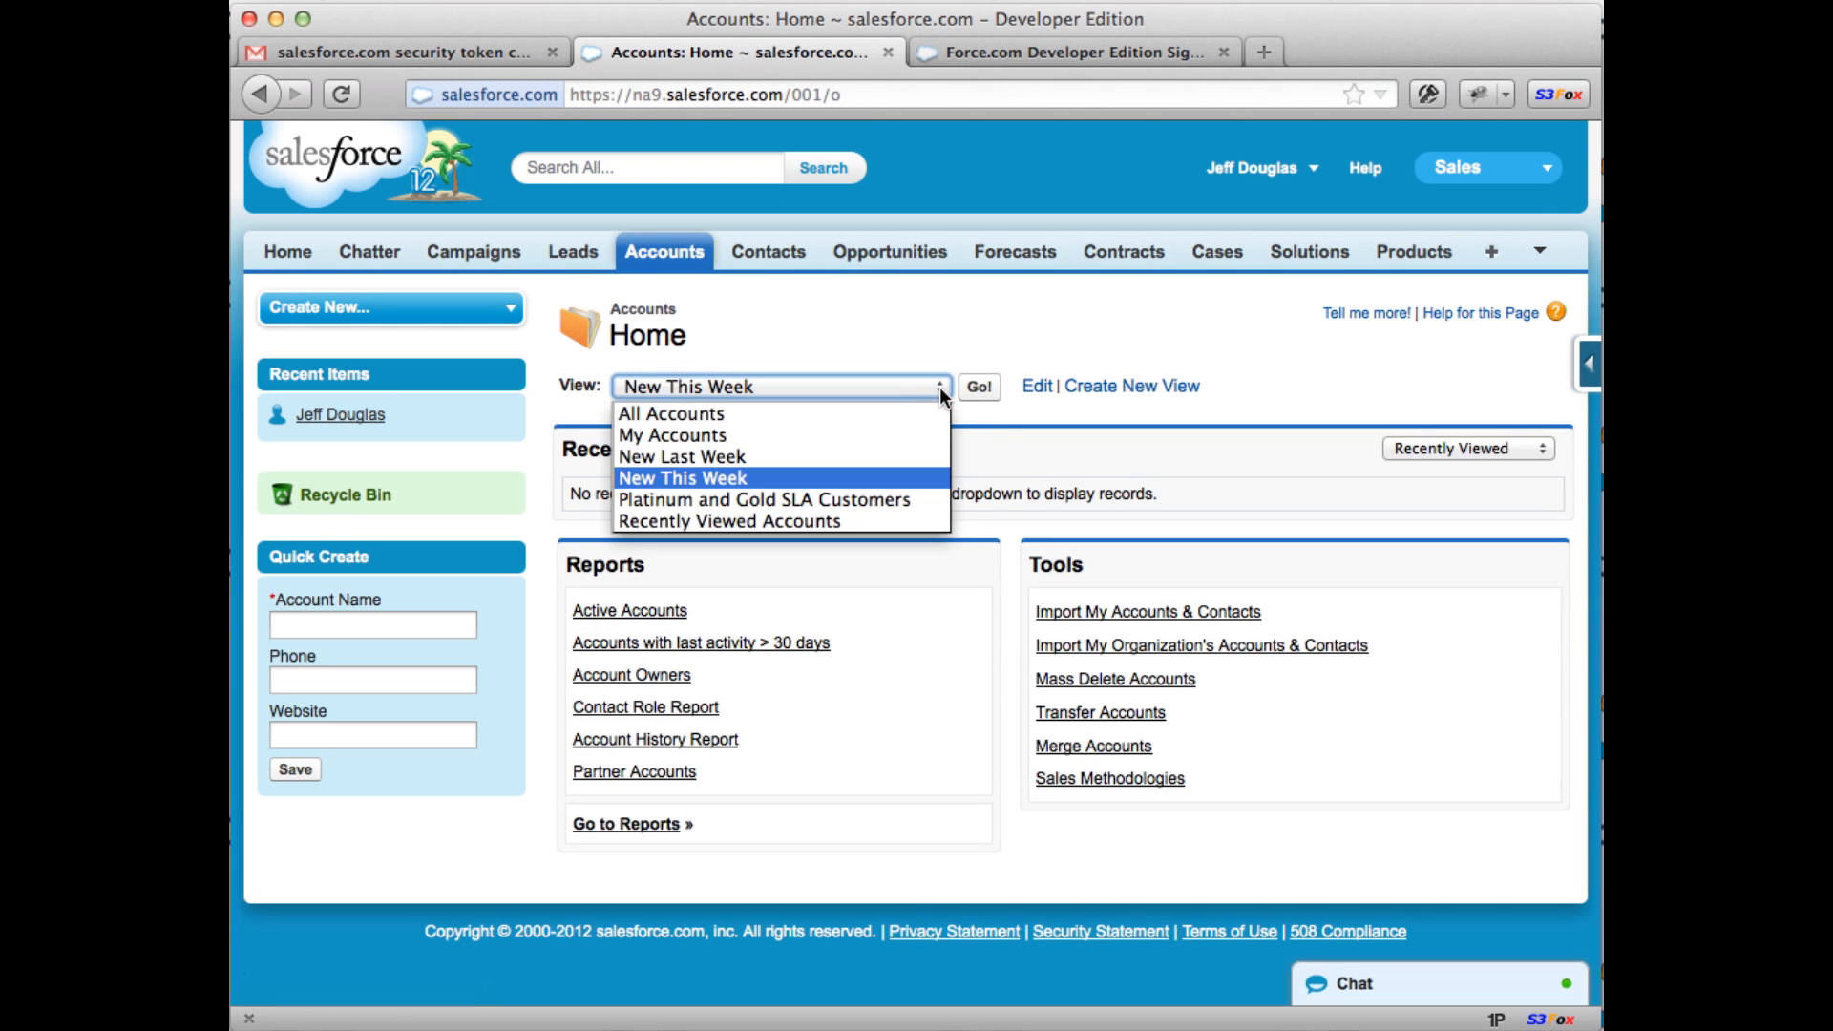
pyautogui.click(896, 407)
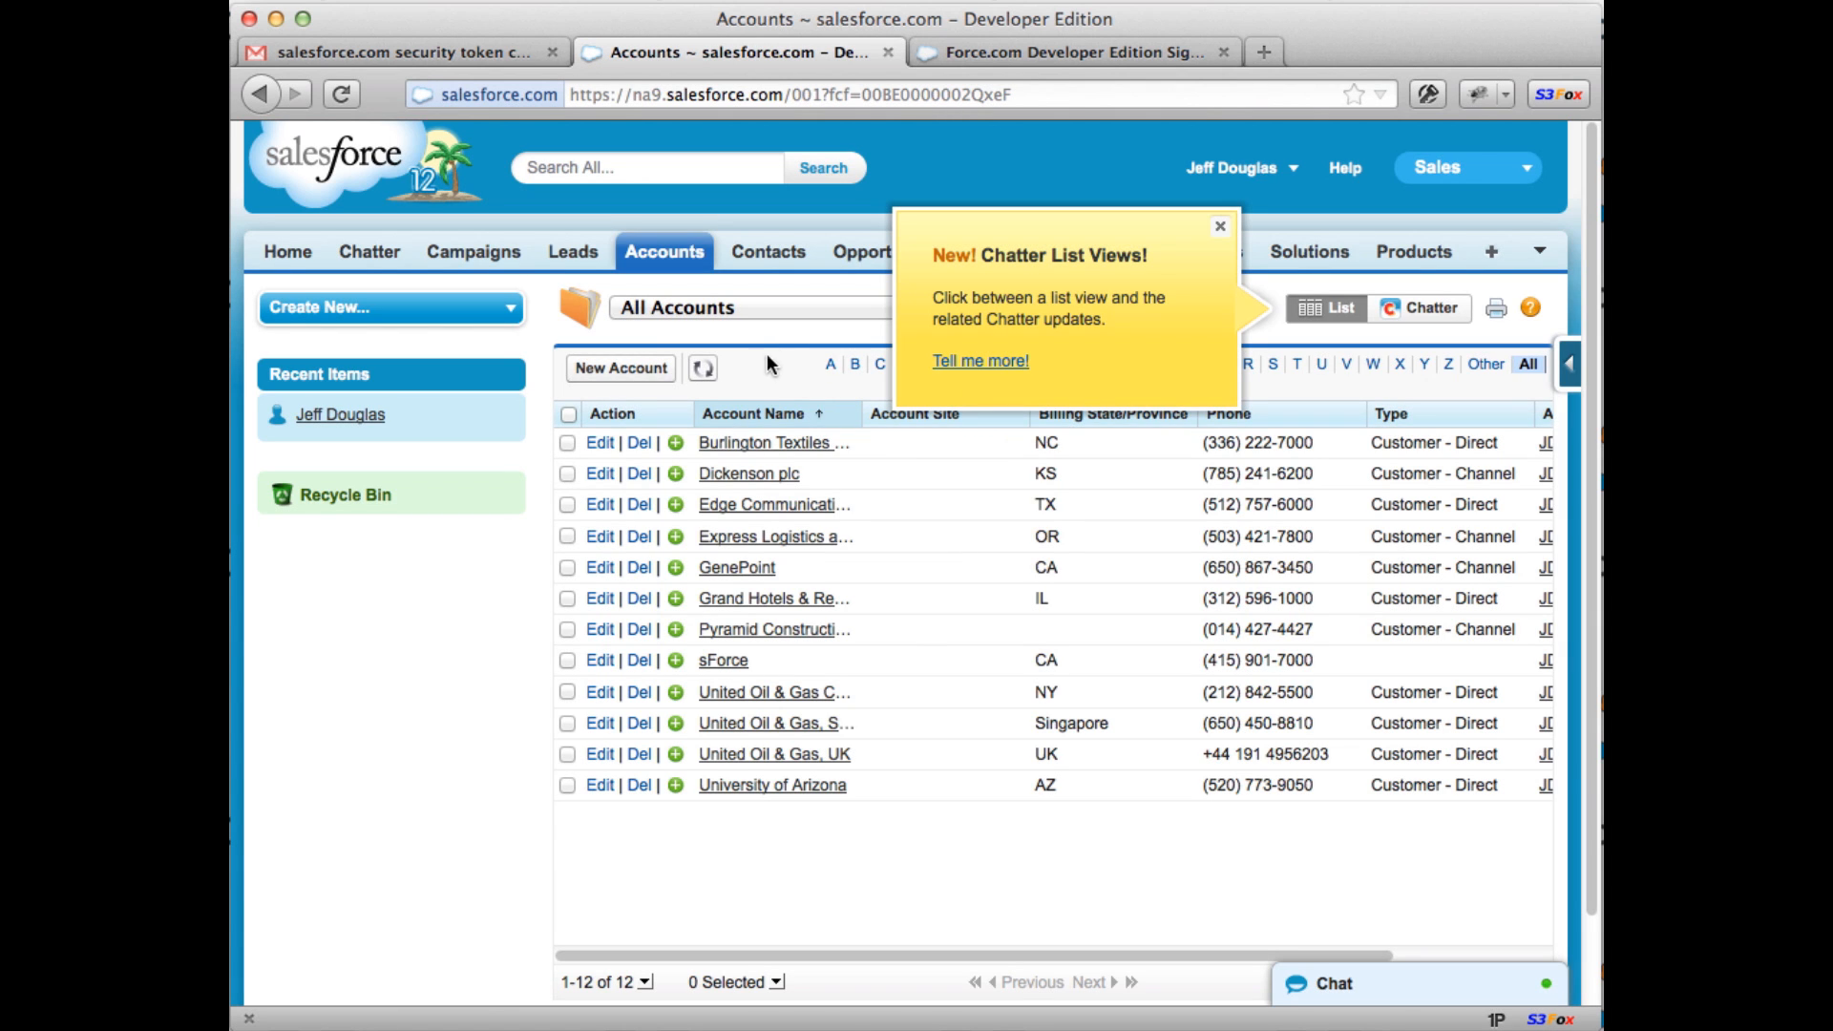
# Step: Show the All Contacts list of 20 records and dismiss the Chatter announcement
pyautogui.click(771, 257)
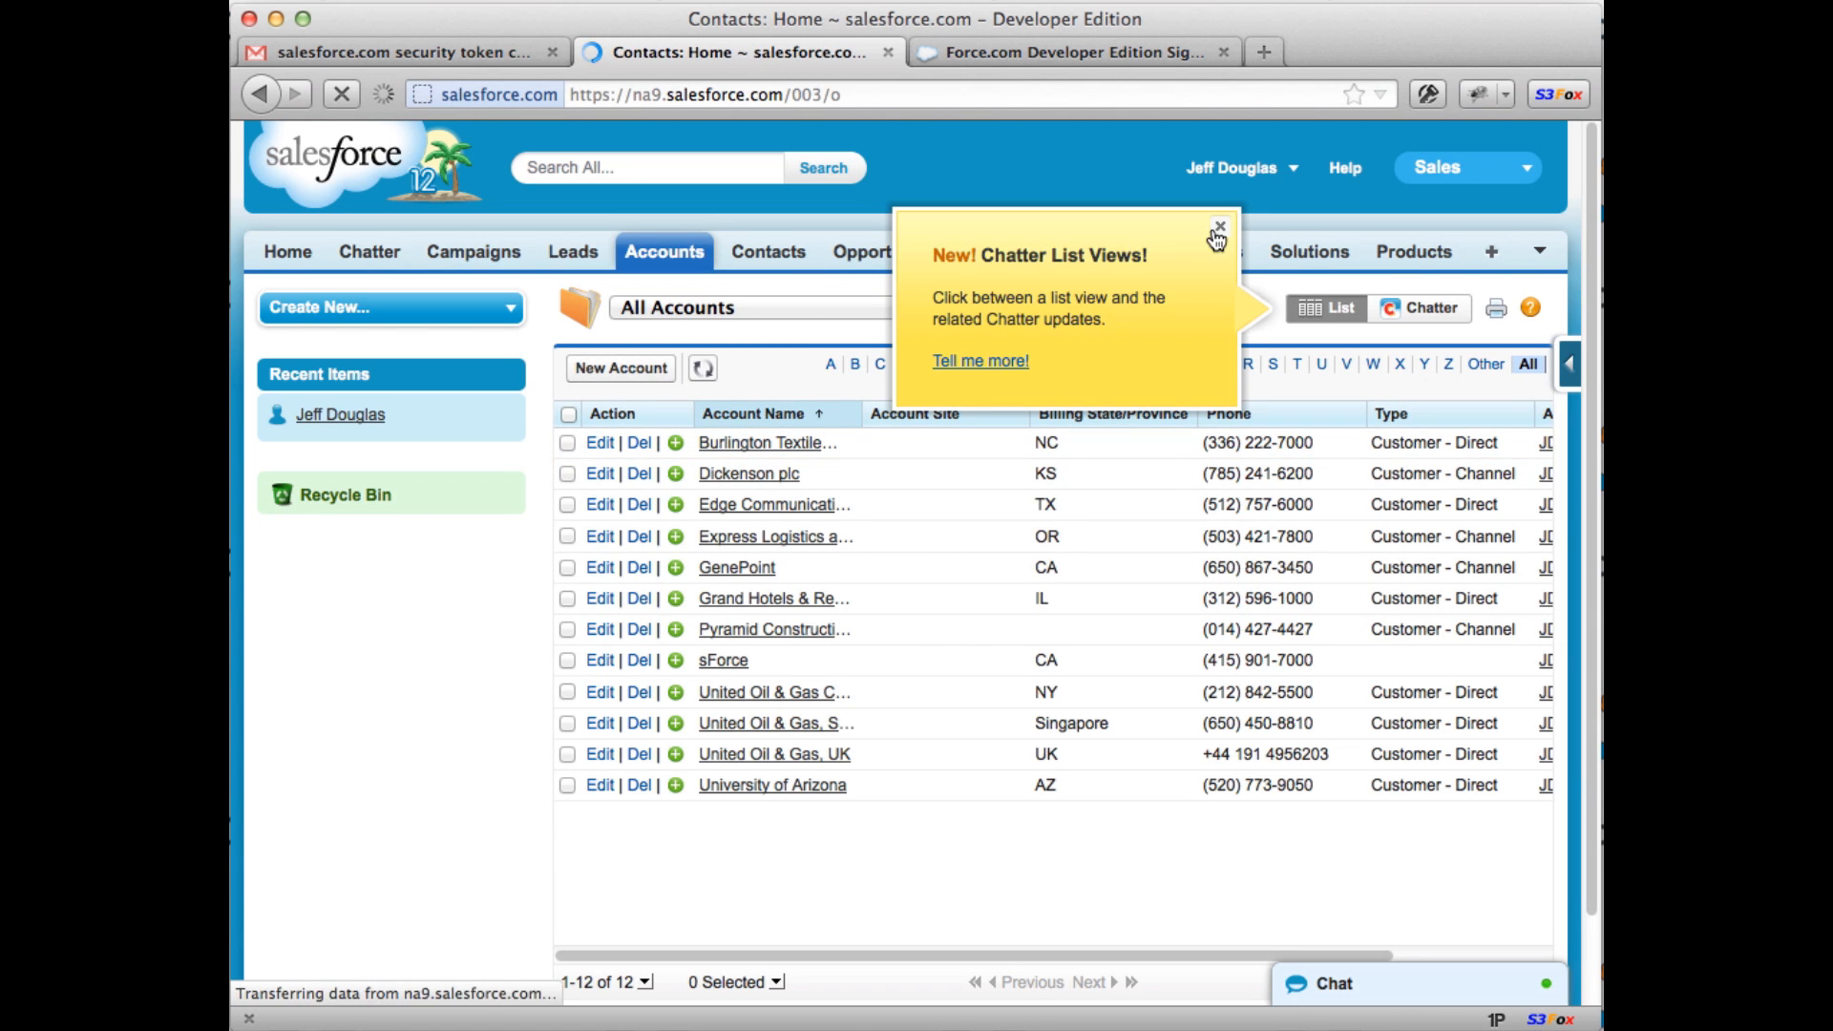
pyautogui.click(794, 387)
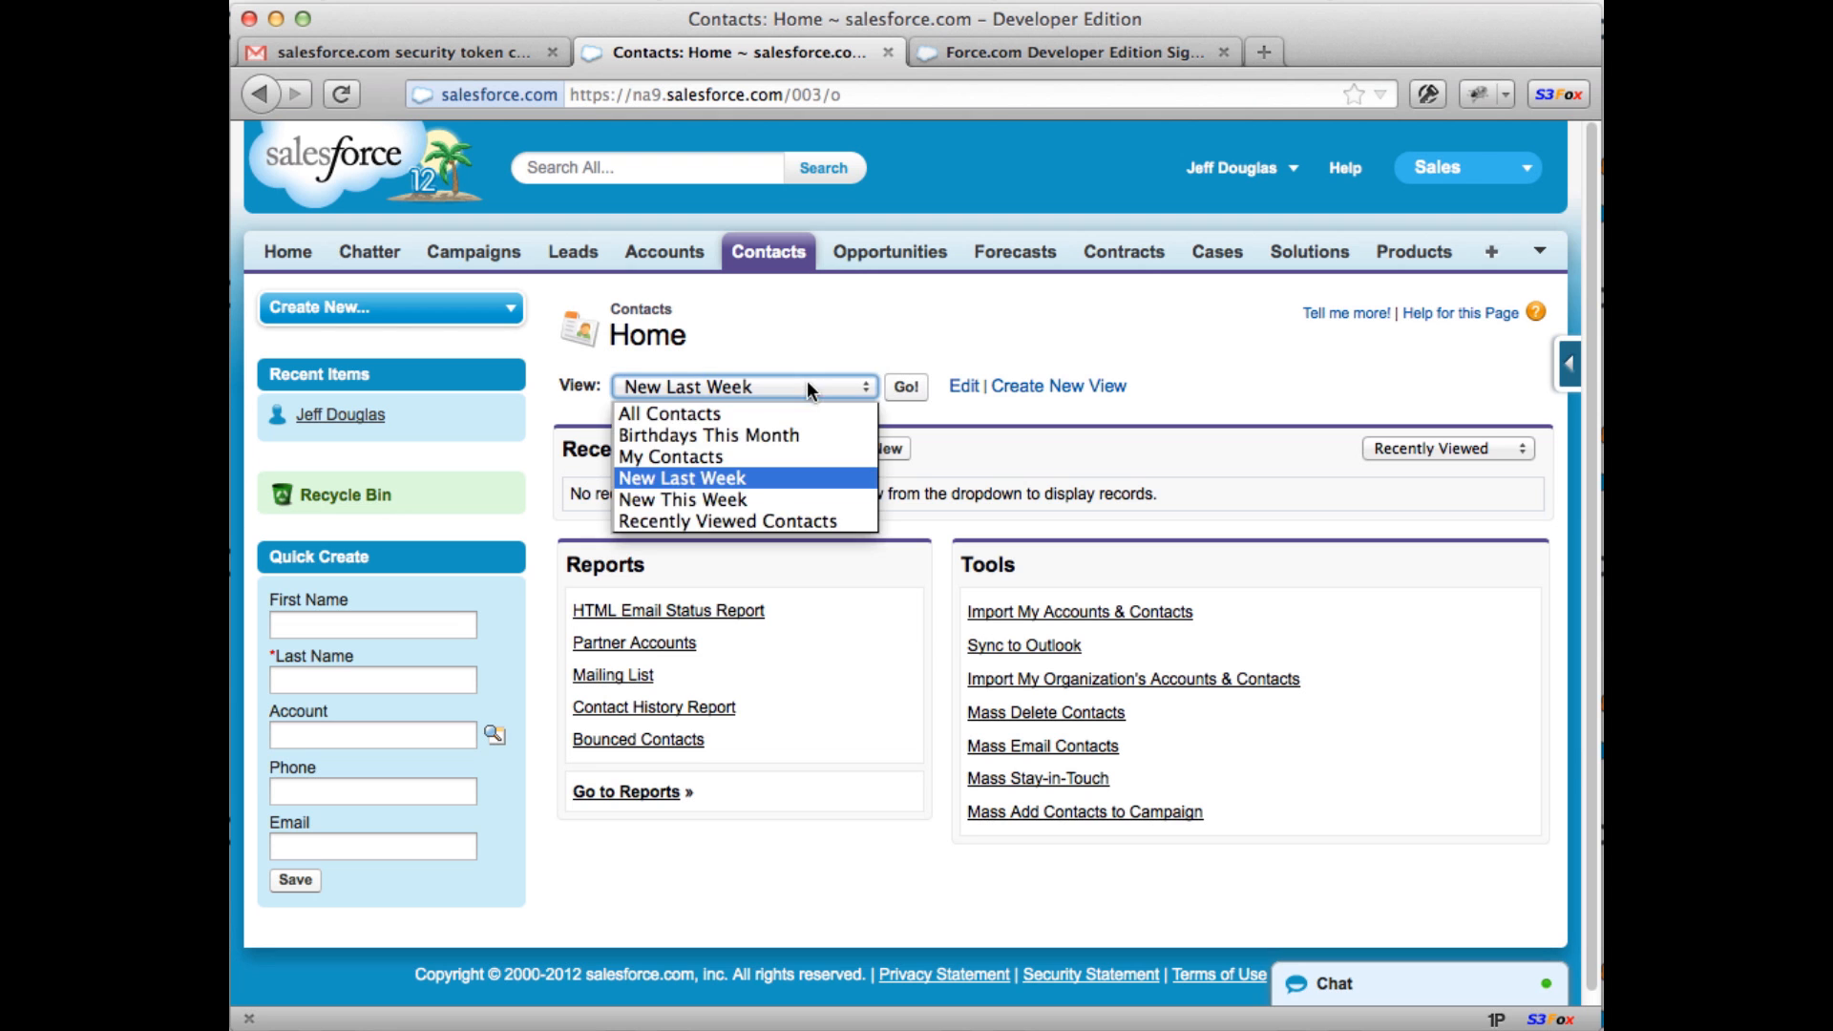
pyautogui.click(776, 416)
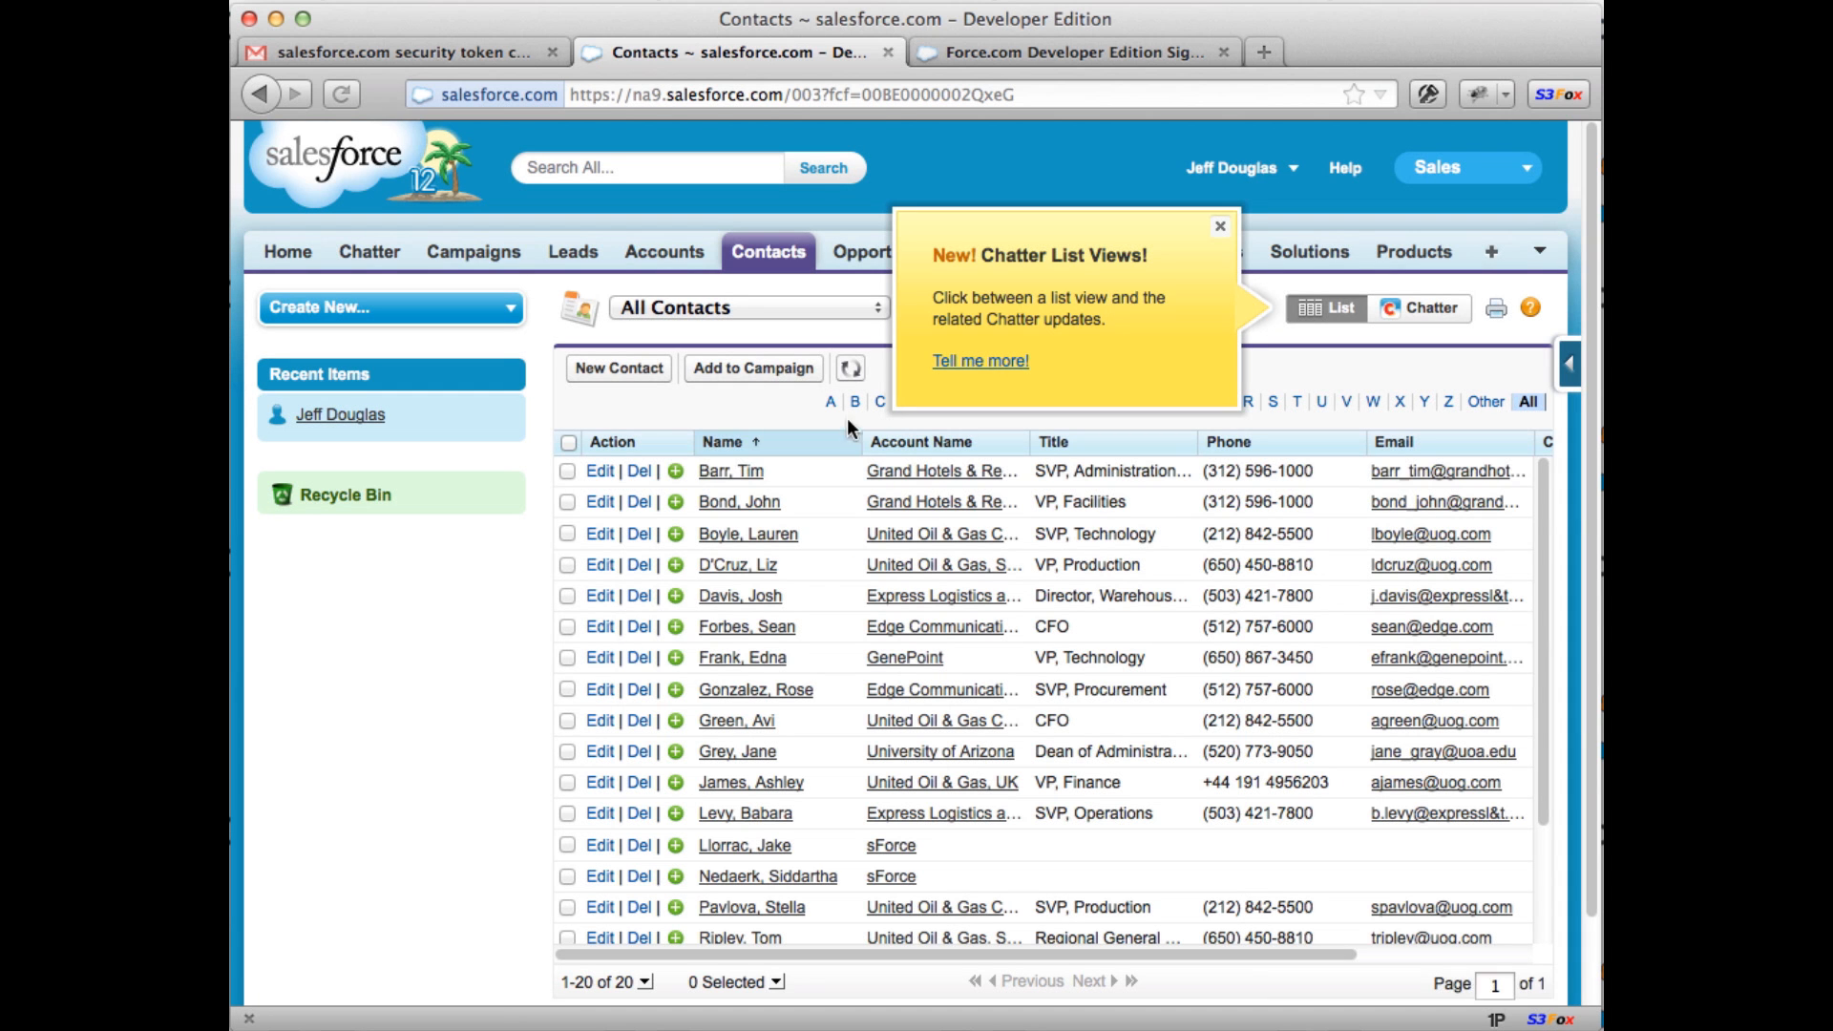
pyautogui.click(1218, 229)
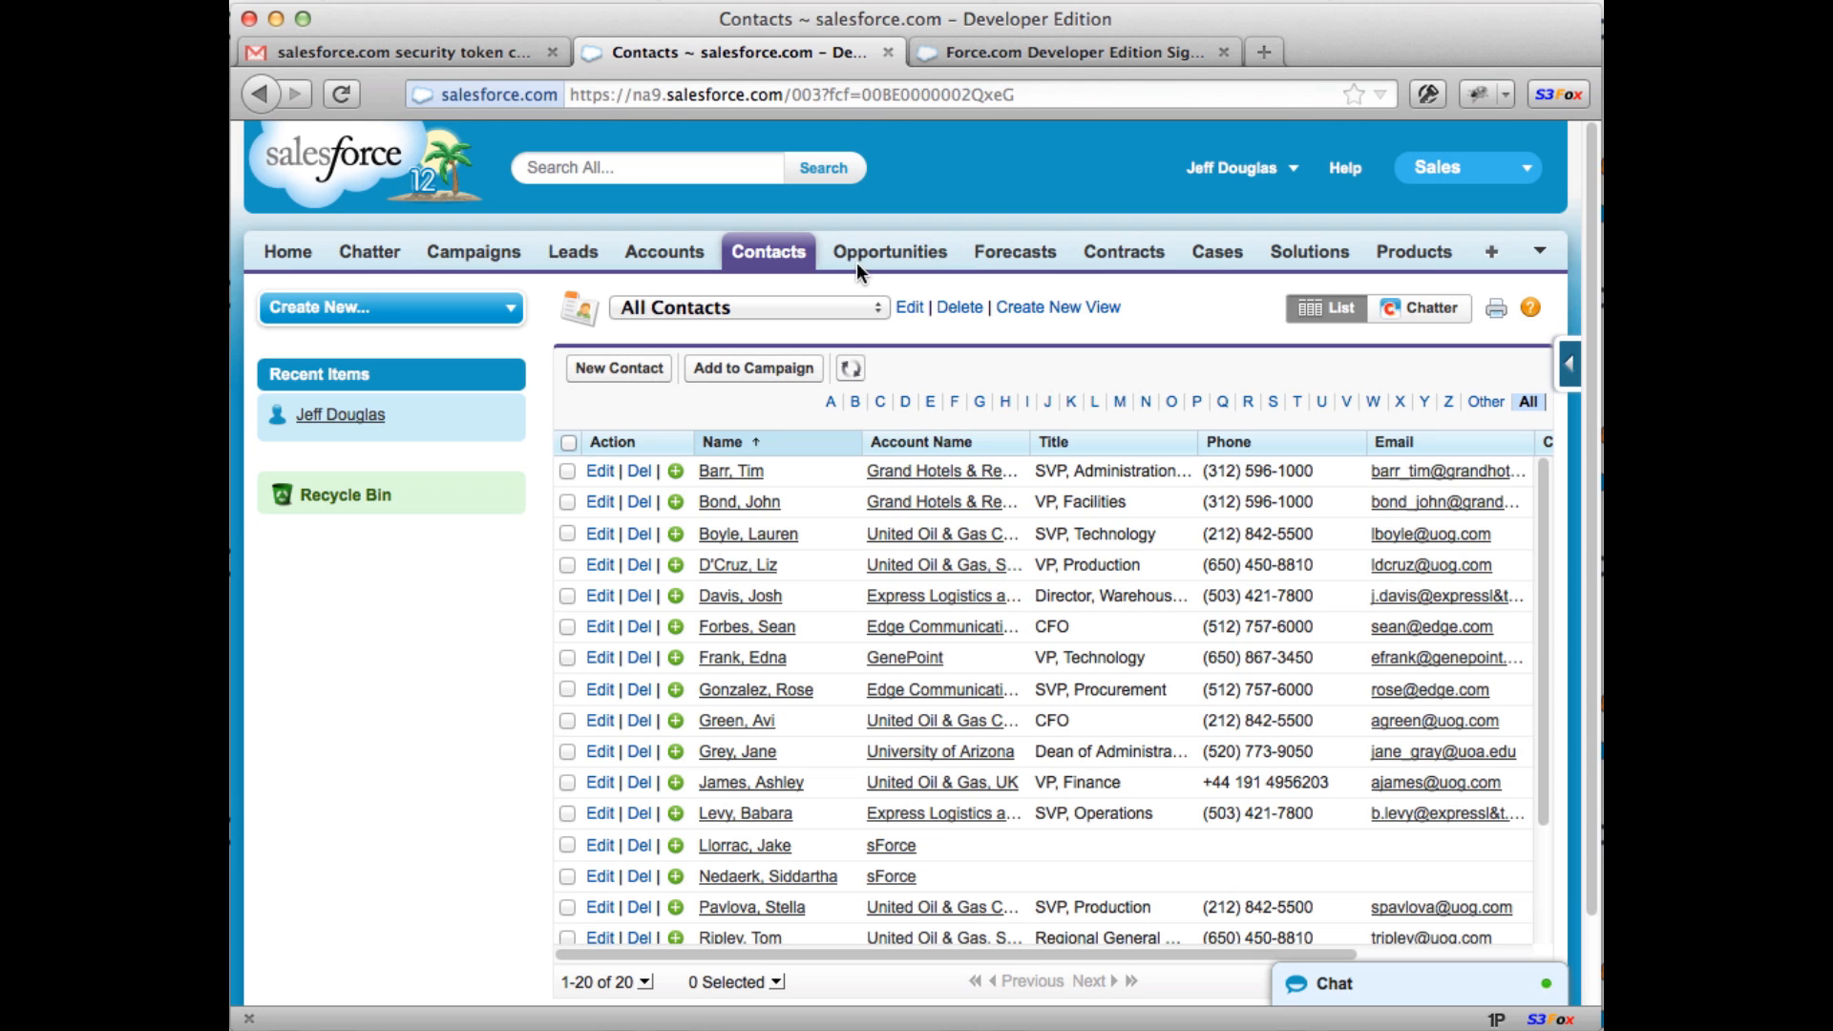
pyautogui.click(1460, 170)
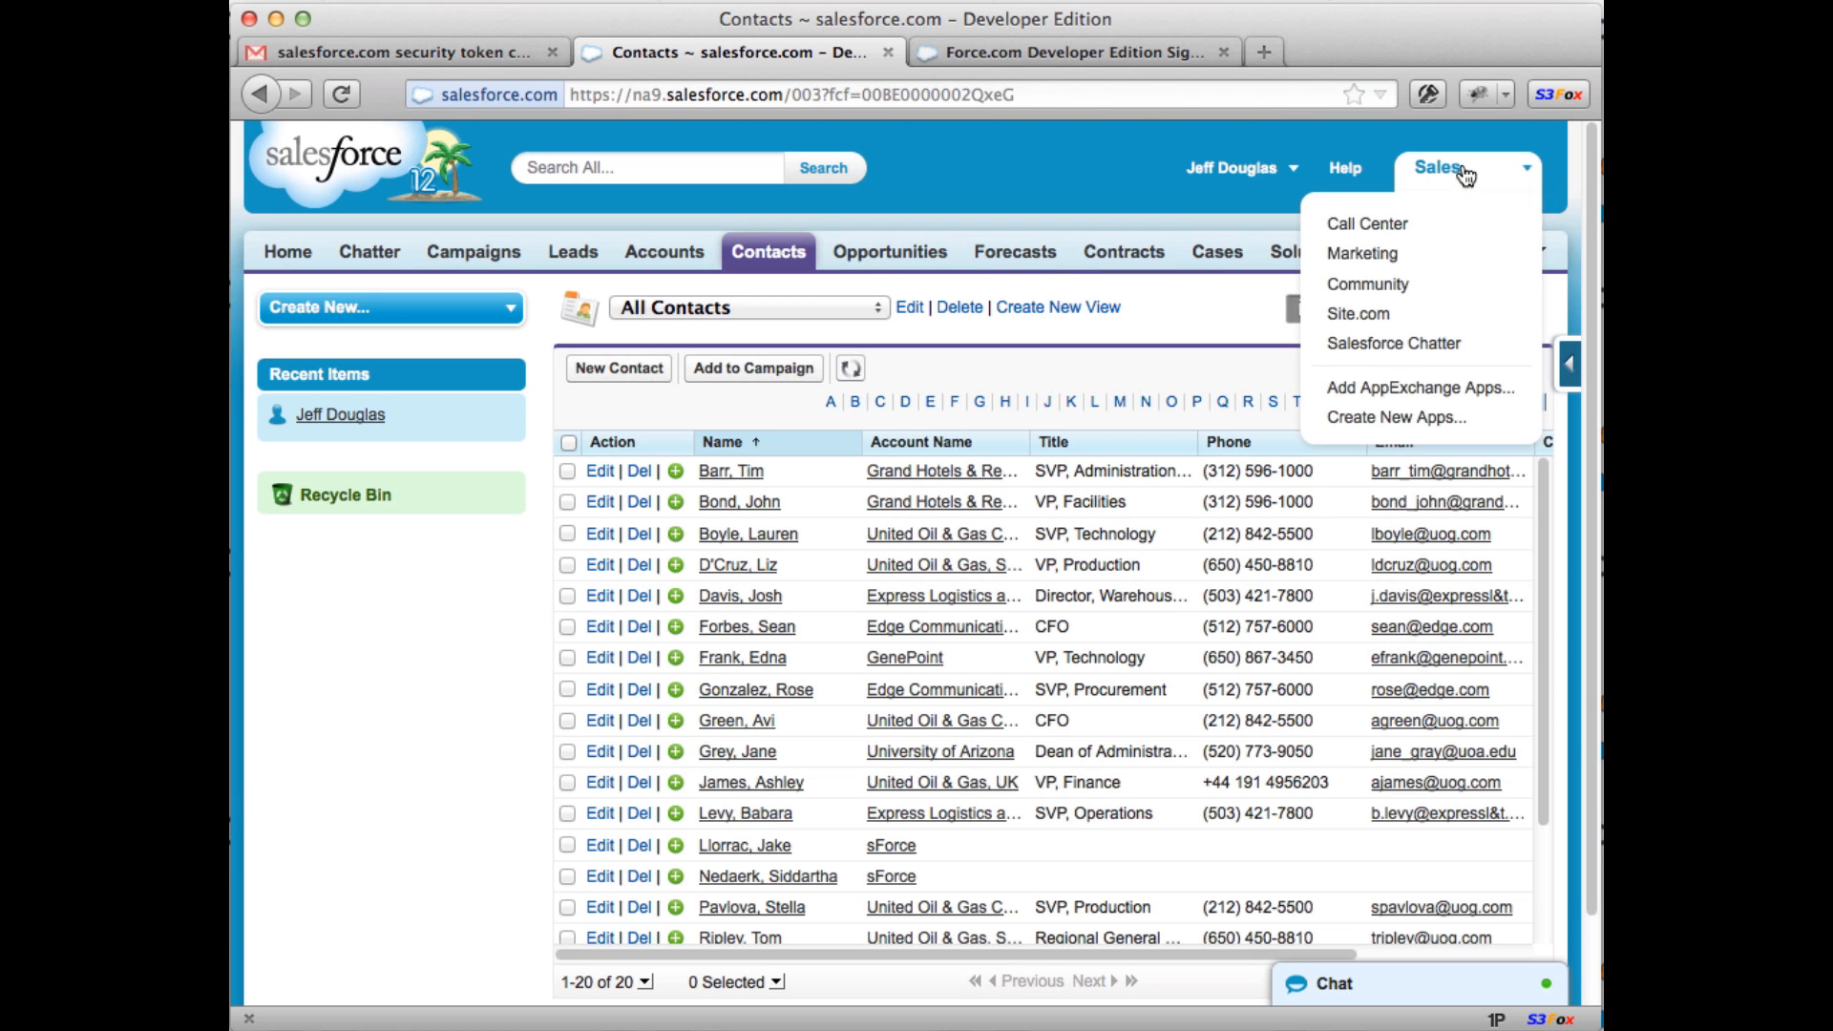
pyautogui.click(1275, 177)
# Step: Go to Setup and open App Setup > Create > Objects, which lists no custom objects
pyautogui.click(1155, 252)
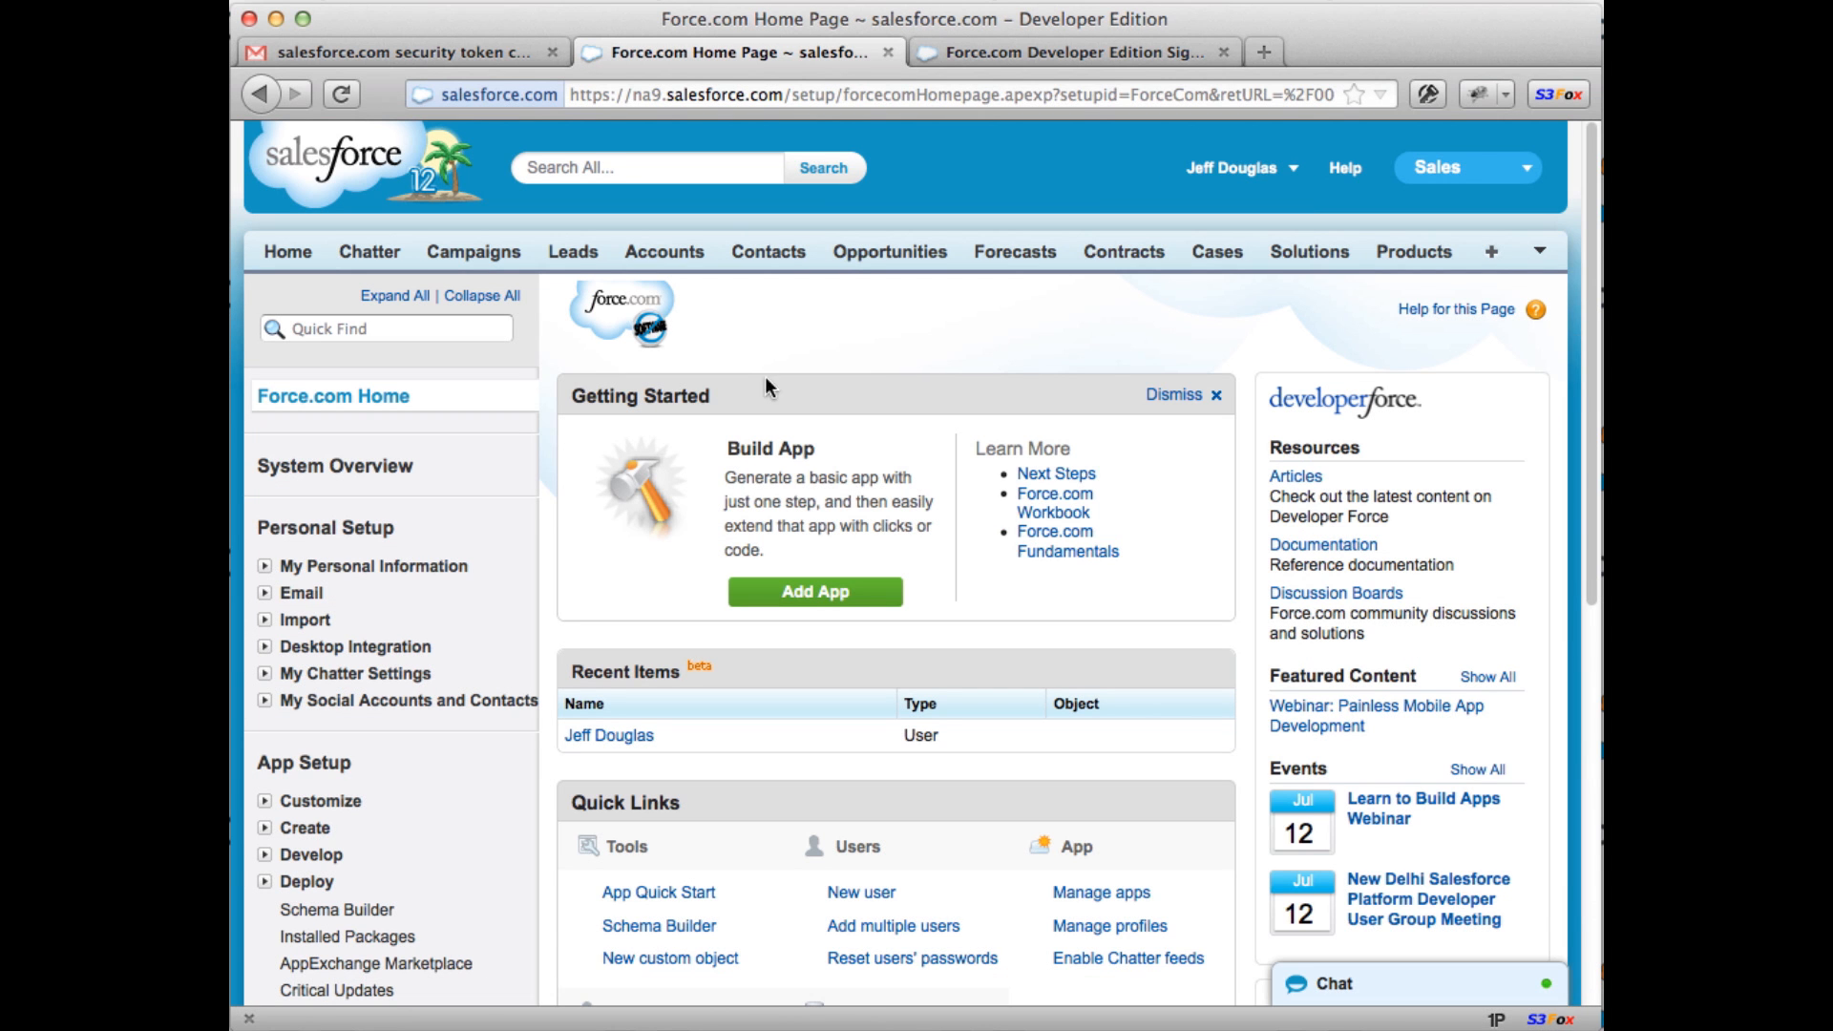
pyautogui.scroll(-3, 329, 538)
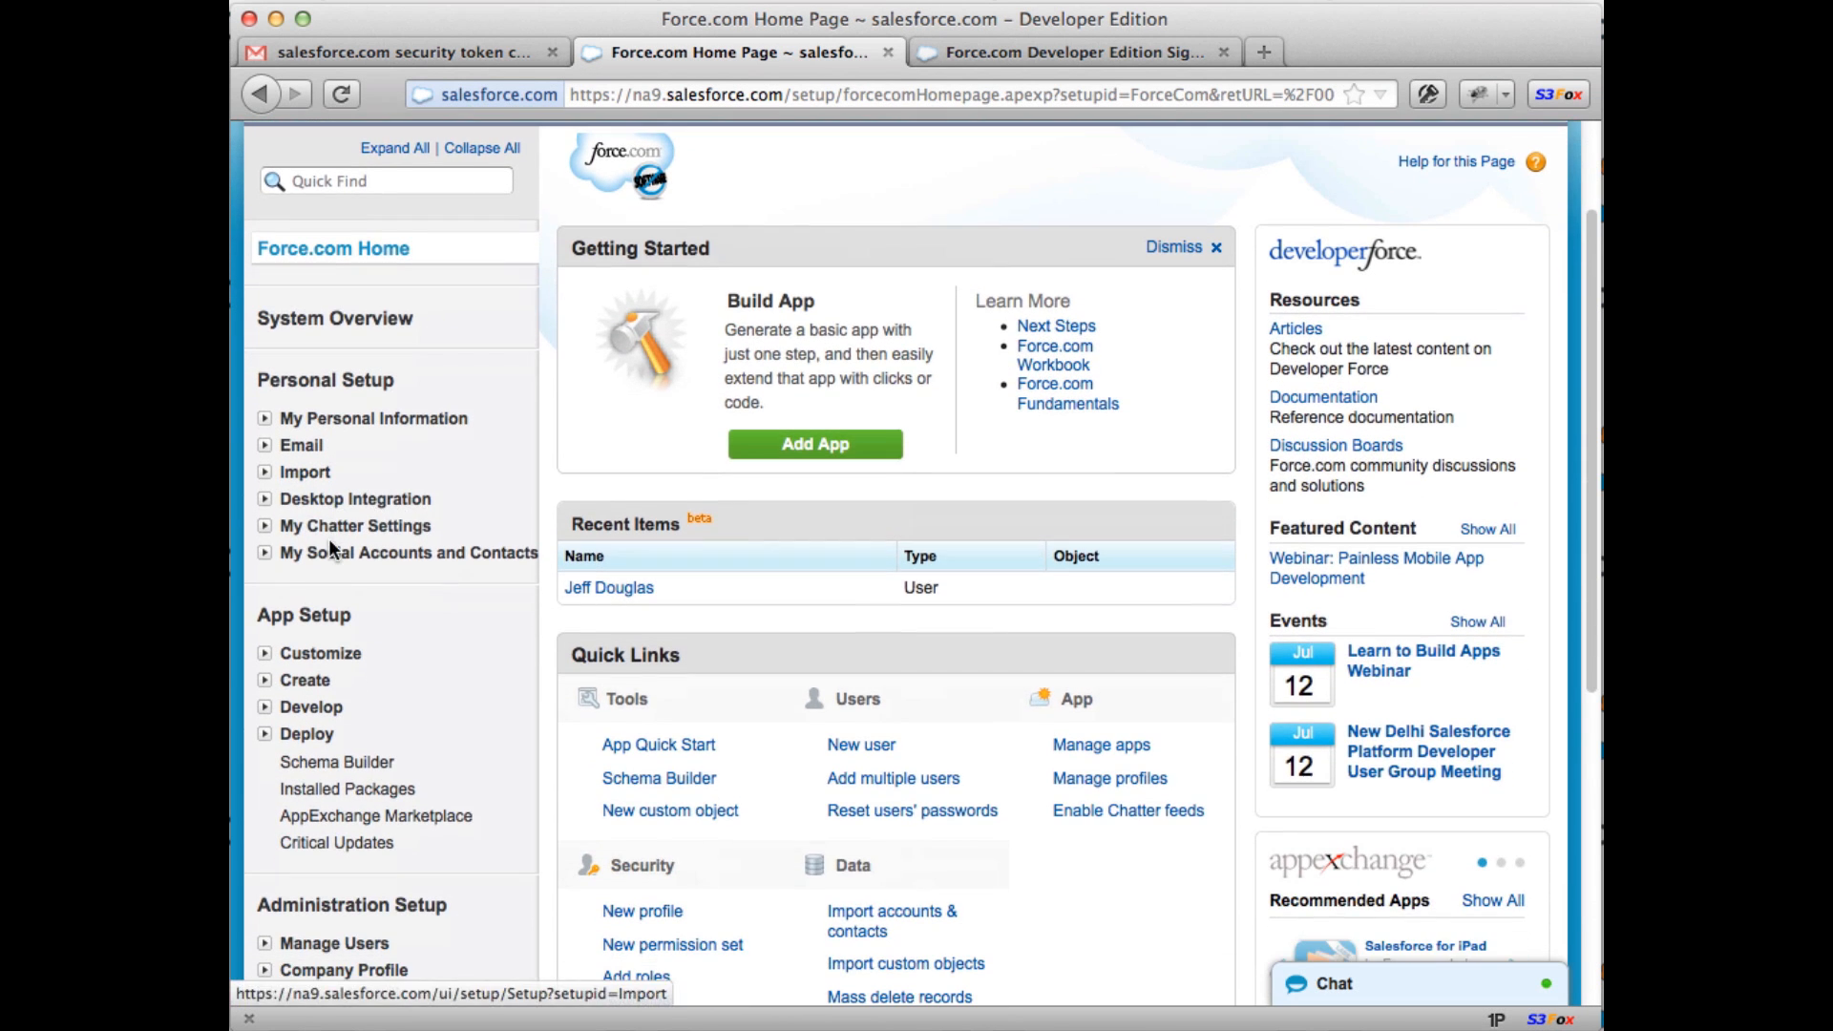
pyautogui.scroll(-3, 297, 513)
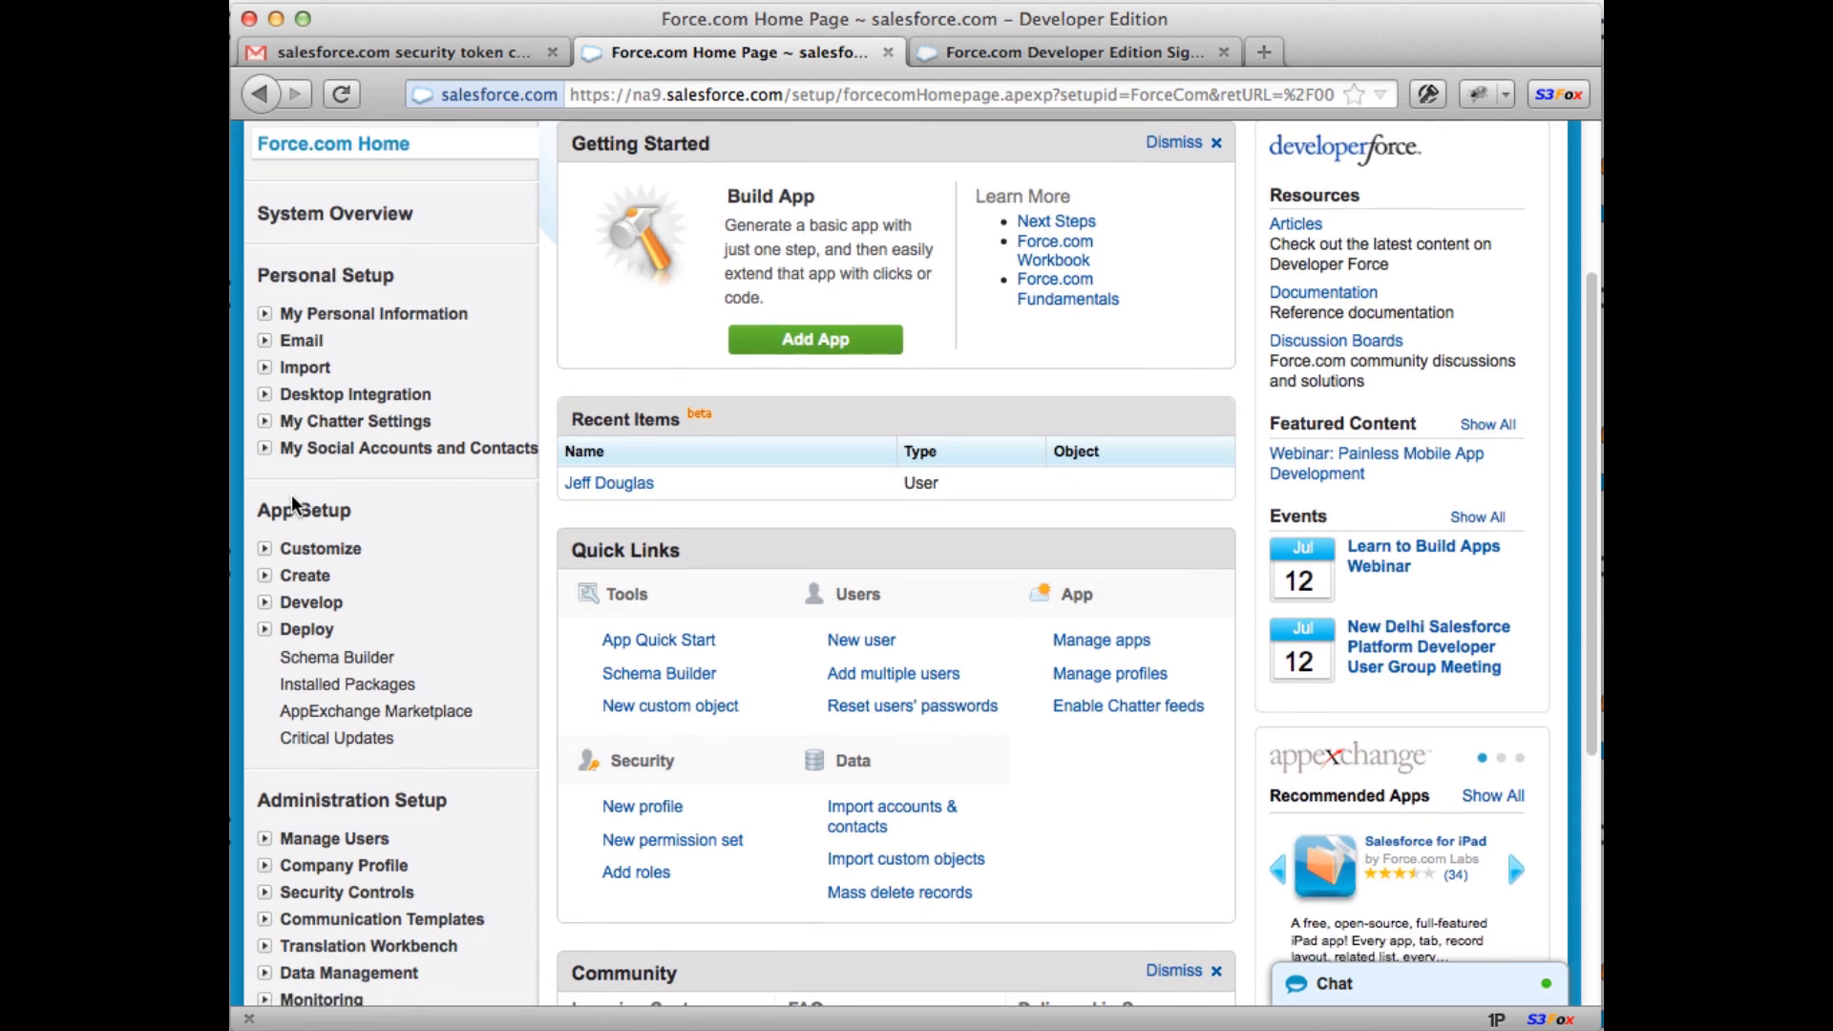
pyautogui.click(264, 491)
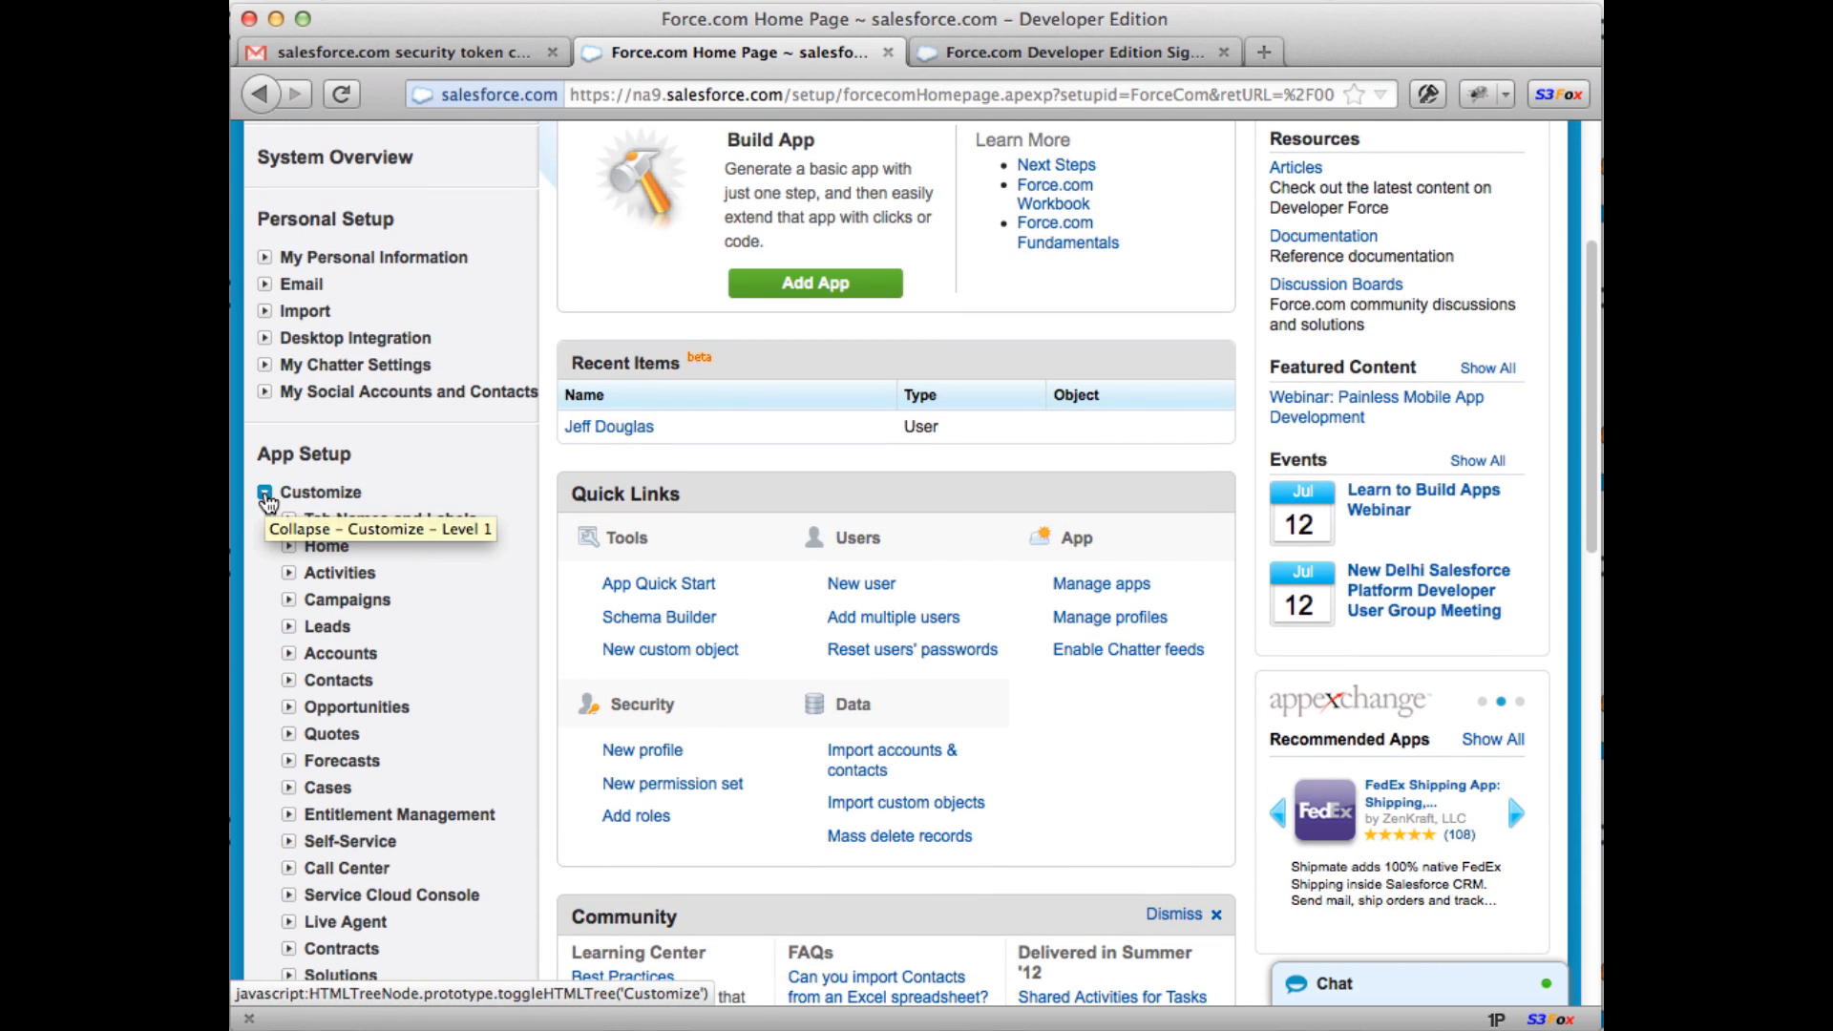
pyautogui.scroll(-3, 334, 520)
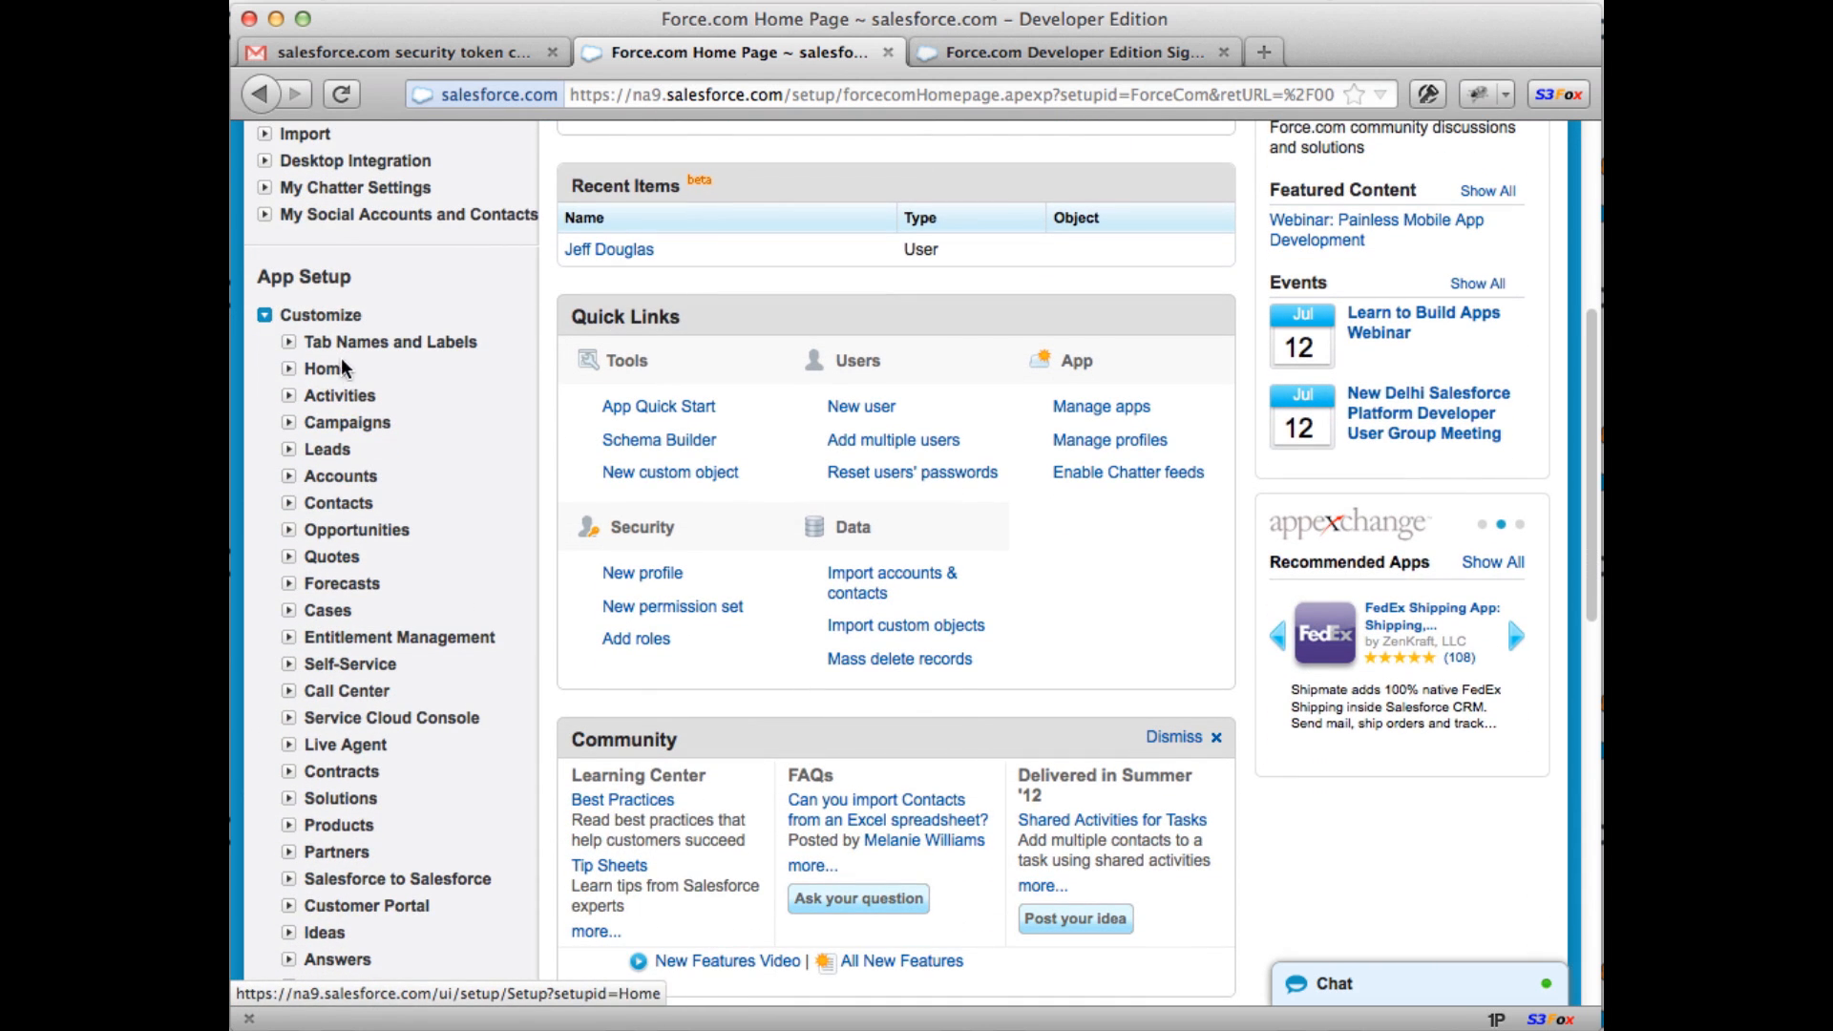
pyautogui.scroll(-3, 333, 494)
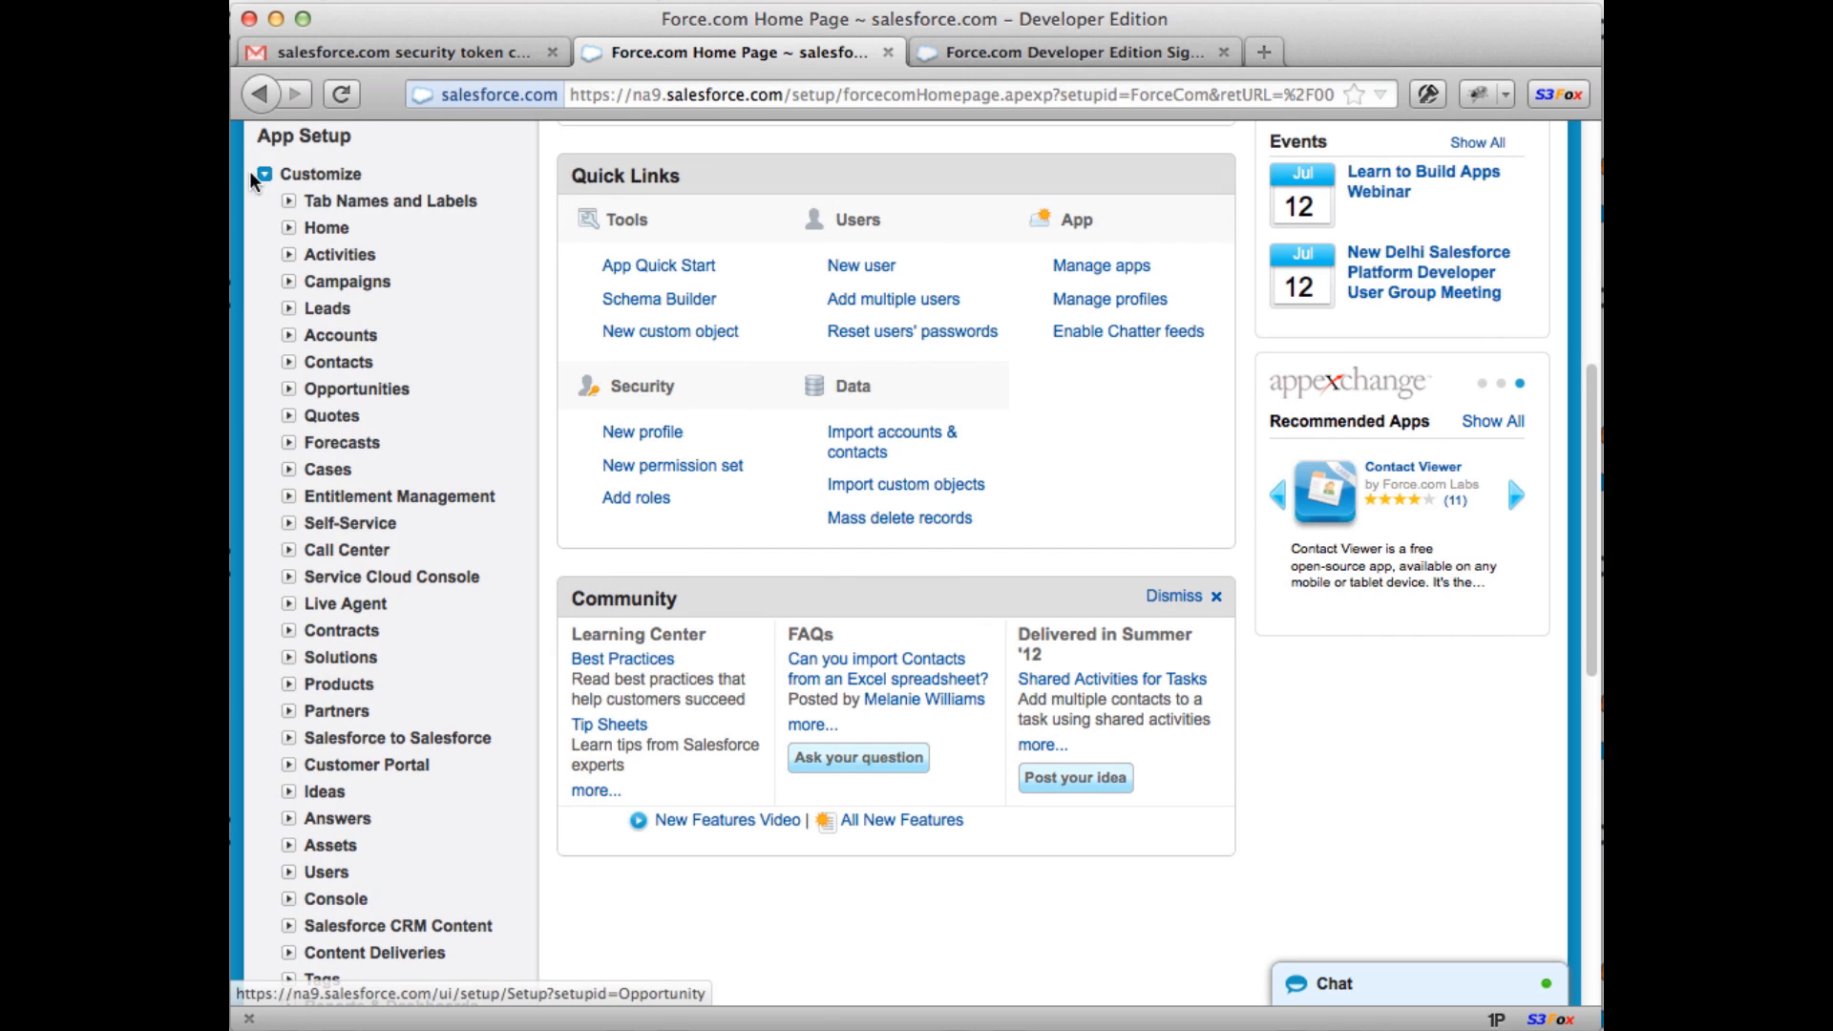
pyautogui.click(265, 176)
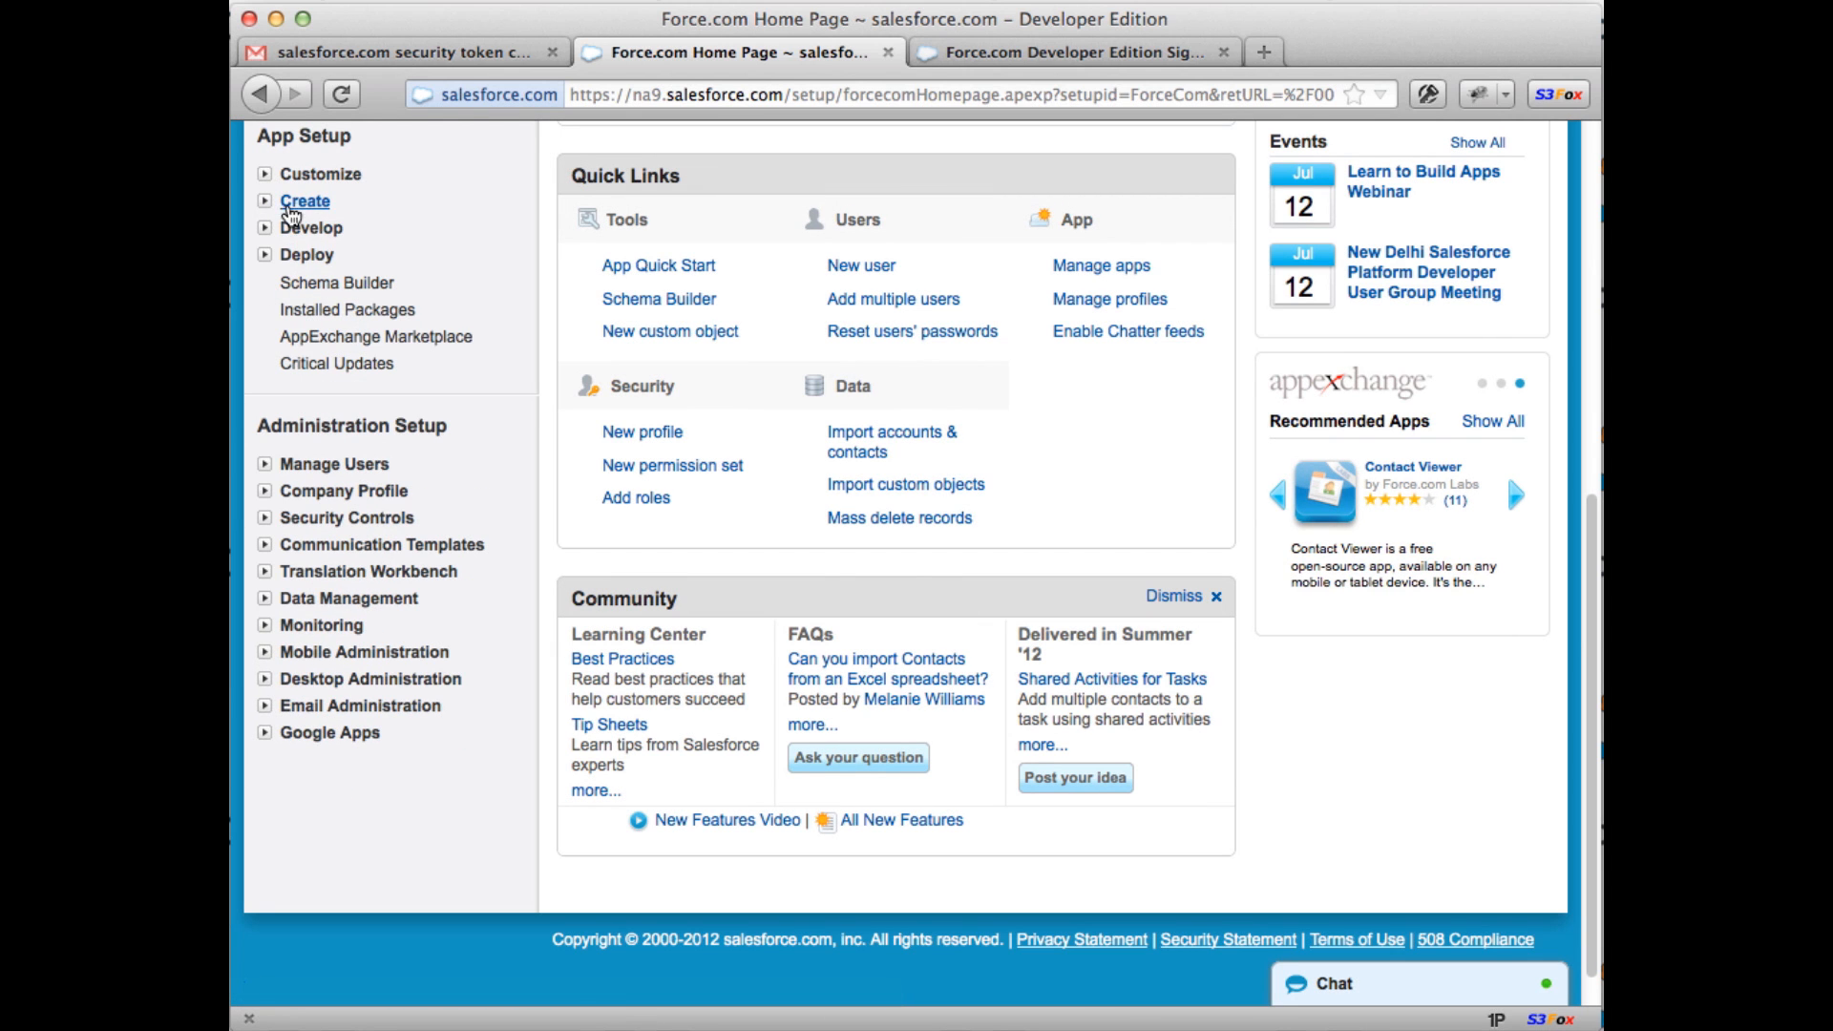
pyautogui.click(266, 203)
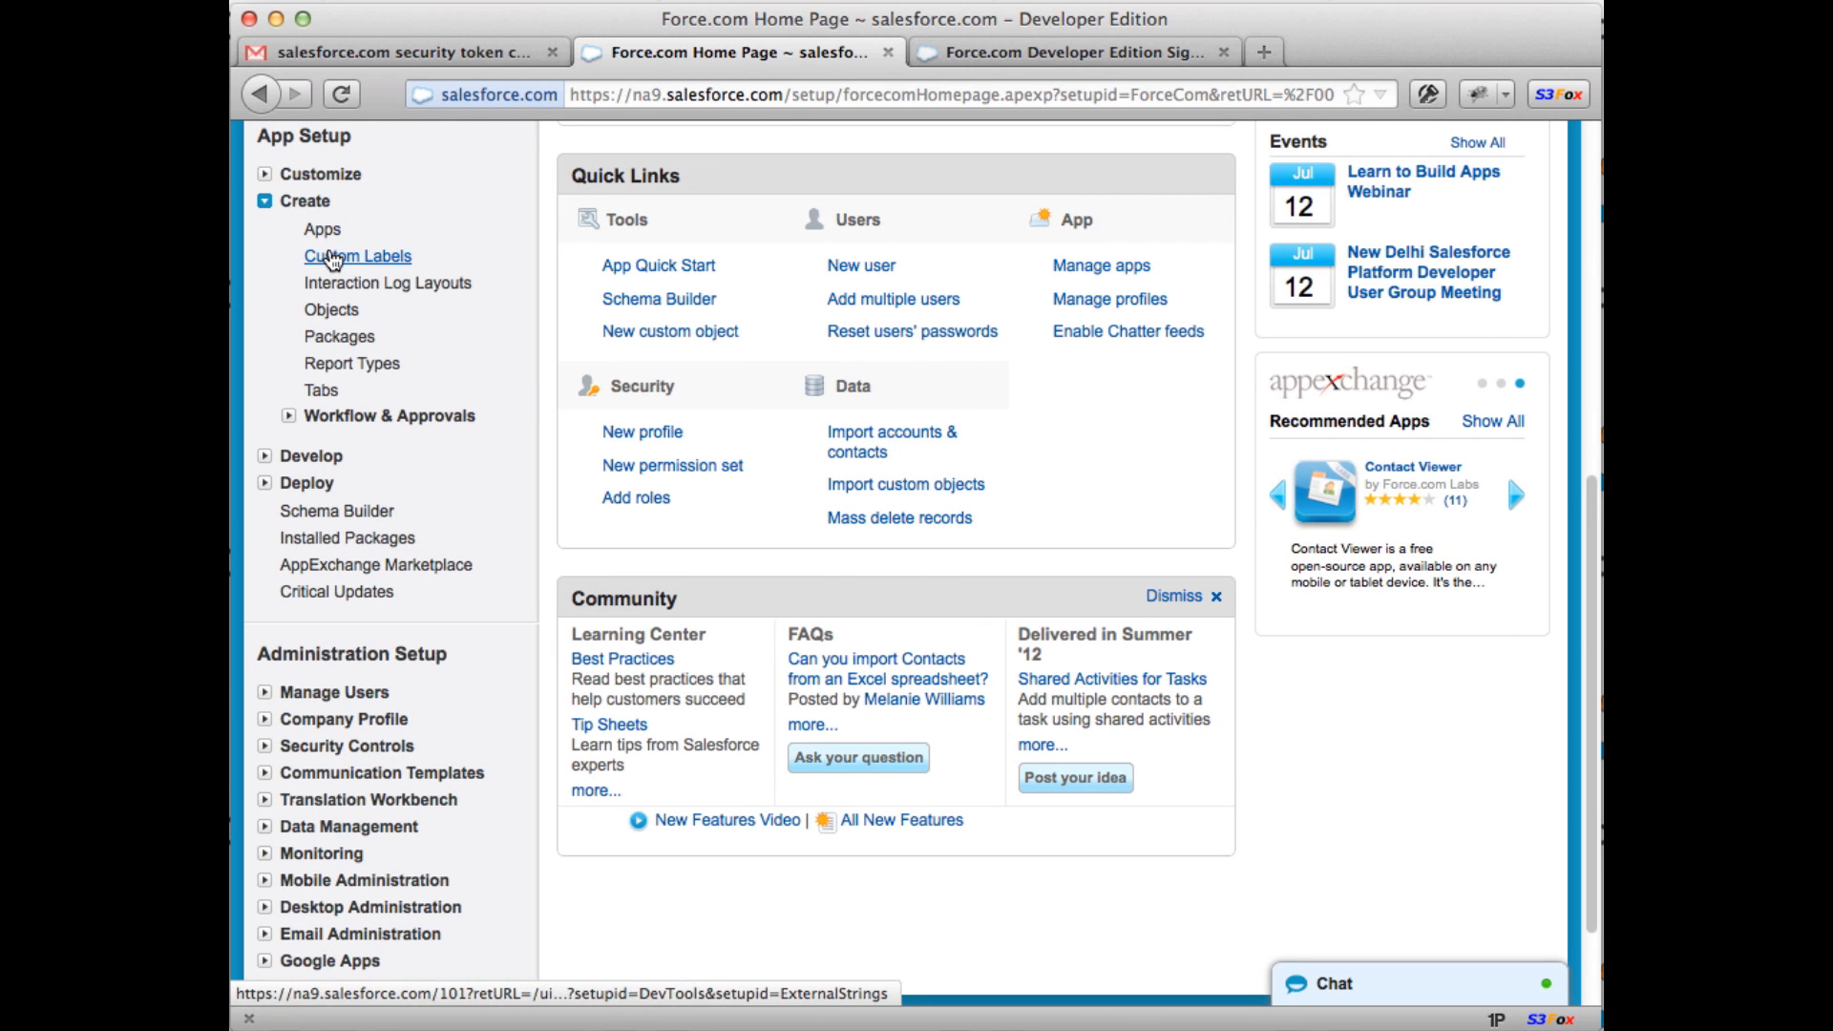
pyautogui.click(333, 308)
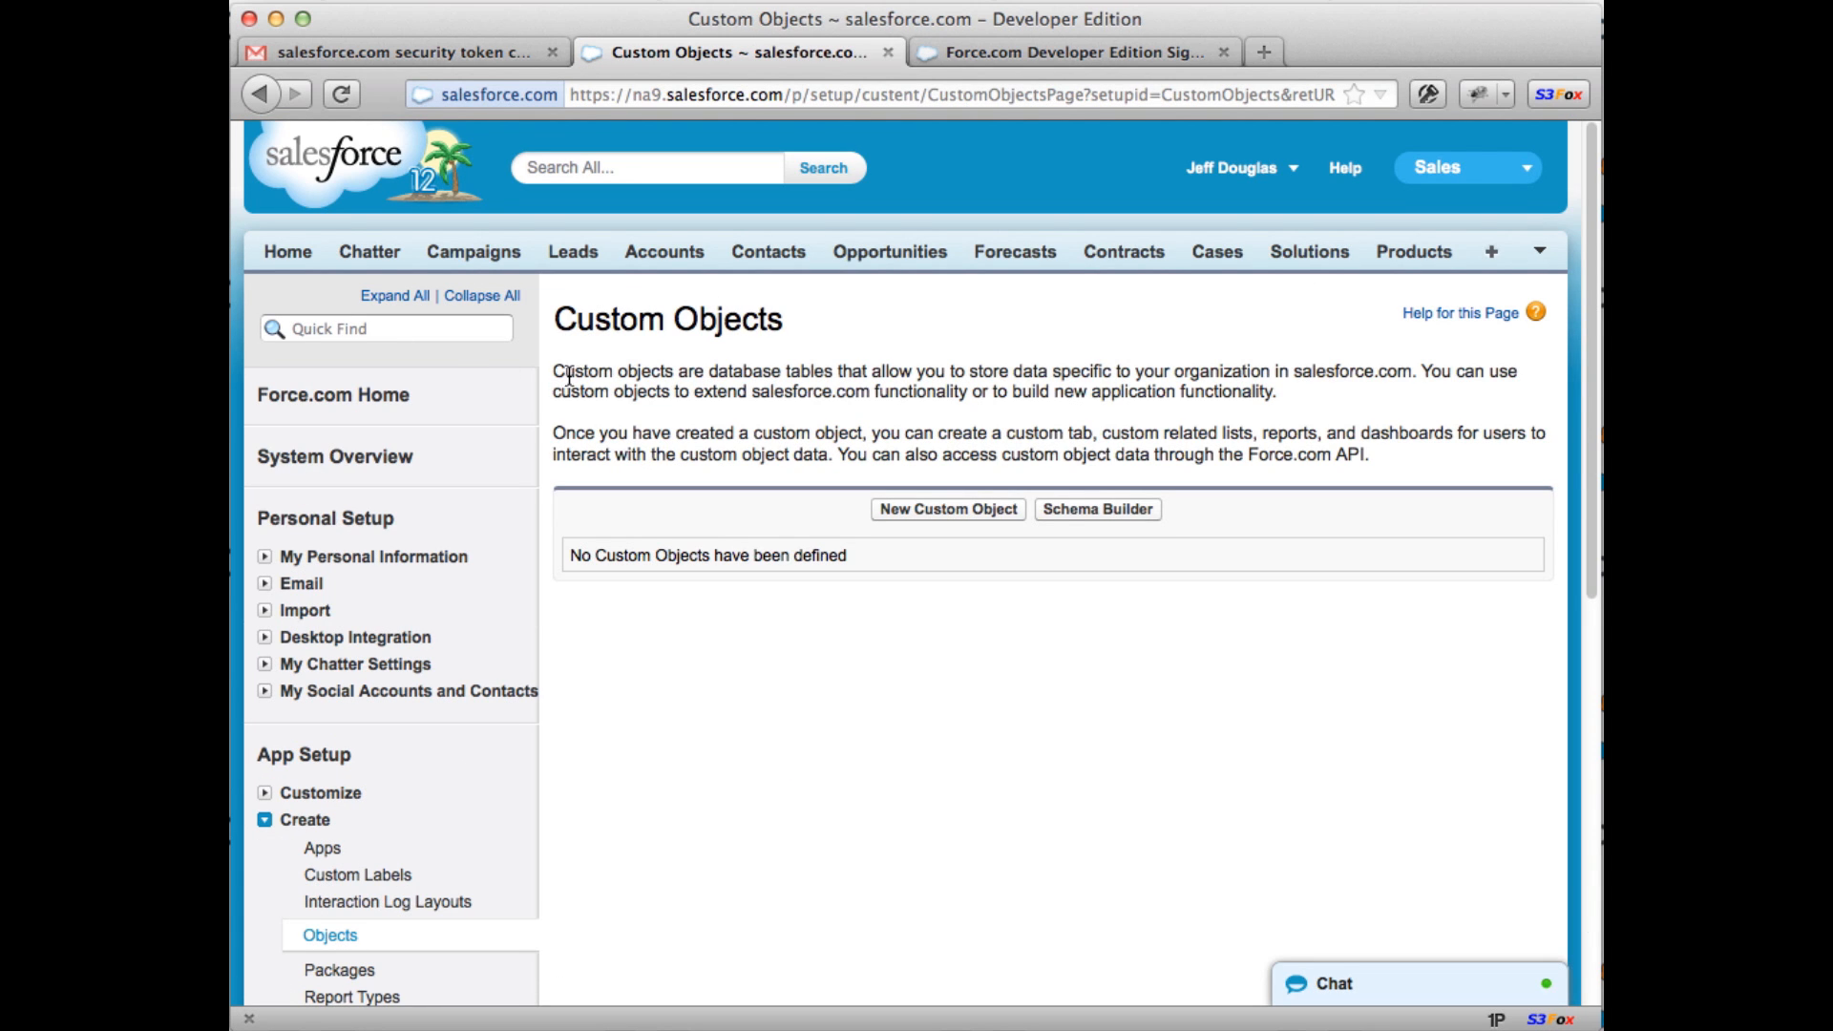
# Step: Expand the Develop and Deploy setup sections, then collapse Create and Develop in the sidebar
pyautogui.moveTo(552, 378); pyautogui.dragTo(605, 372)
pyautogui.scroll(-5, 402, 611)
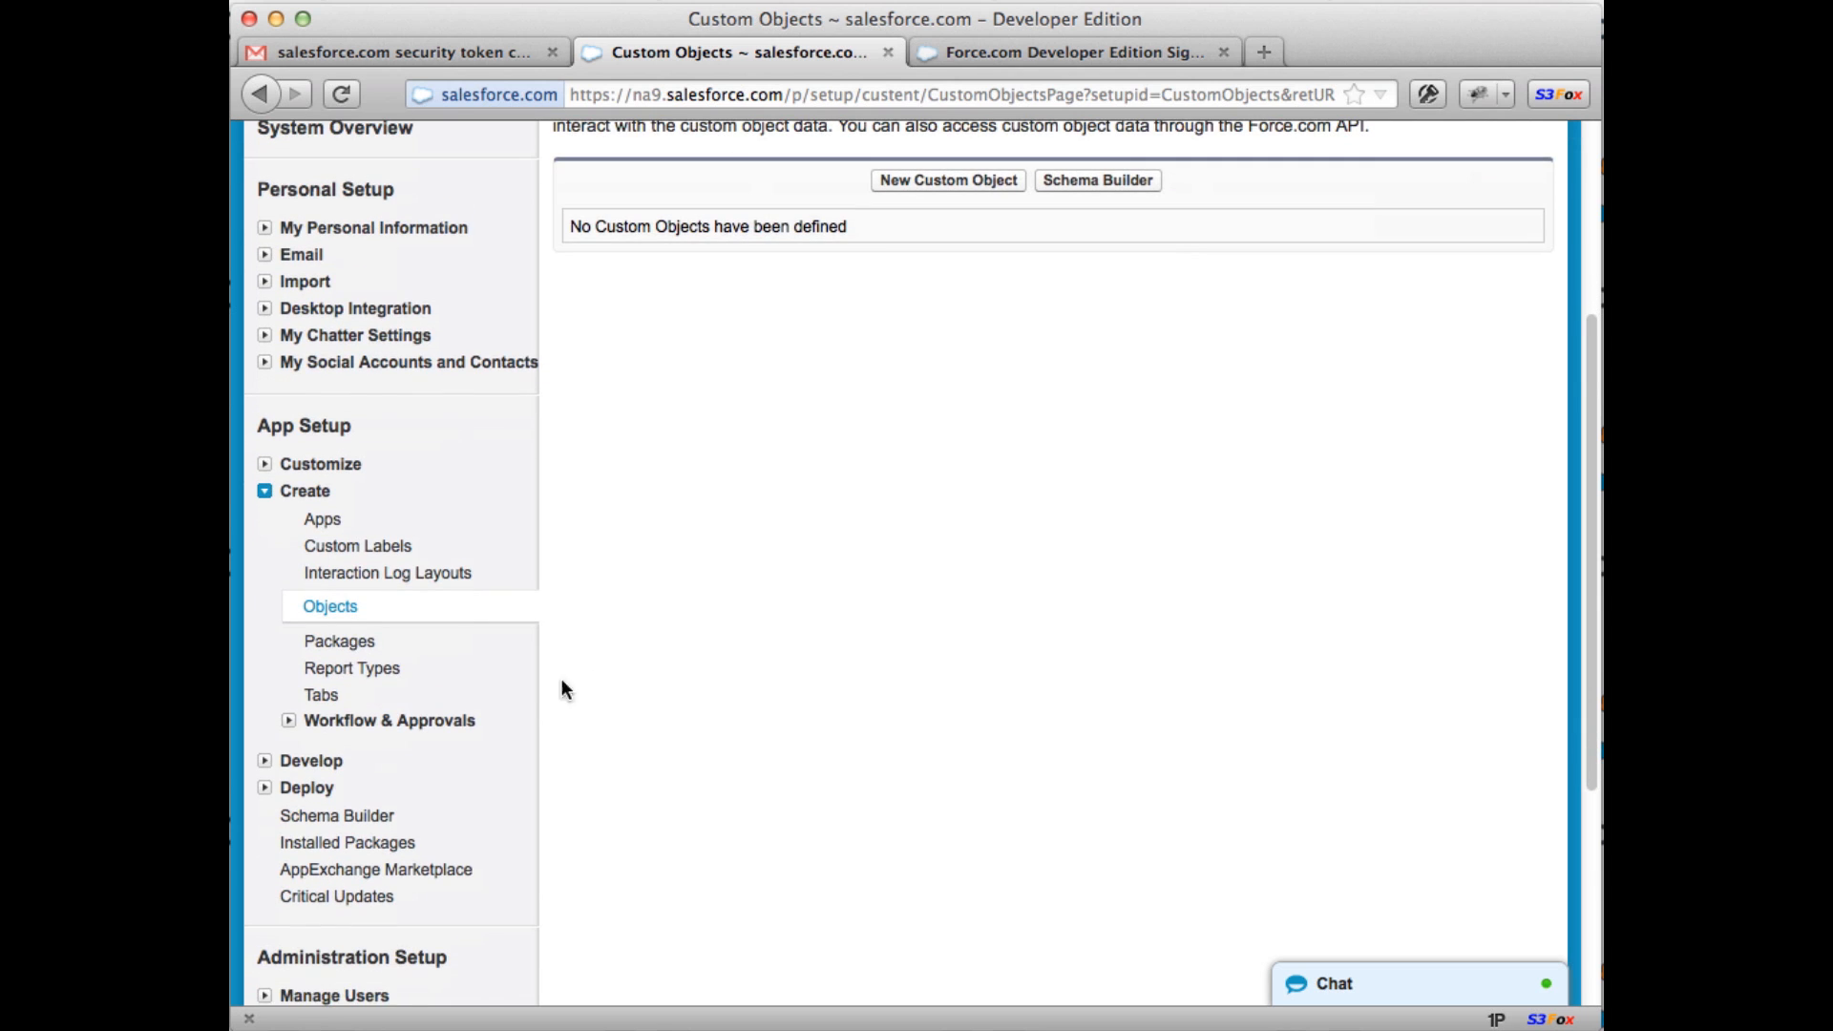
pyautogui.click(269, 758)
pyautogui.scroll(-3, 270, 759)
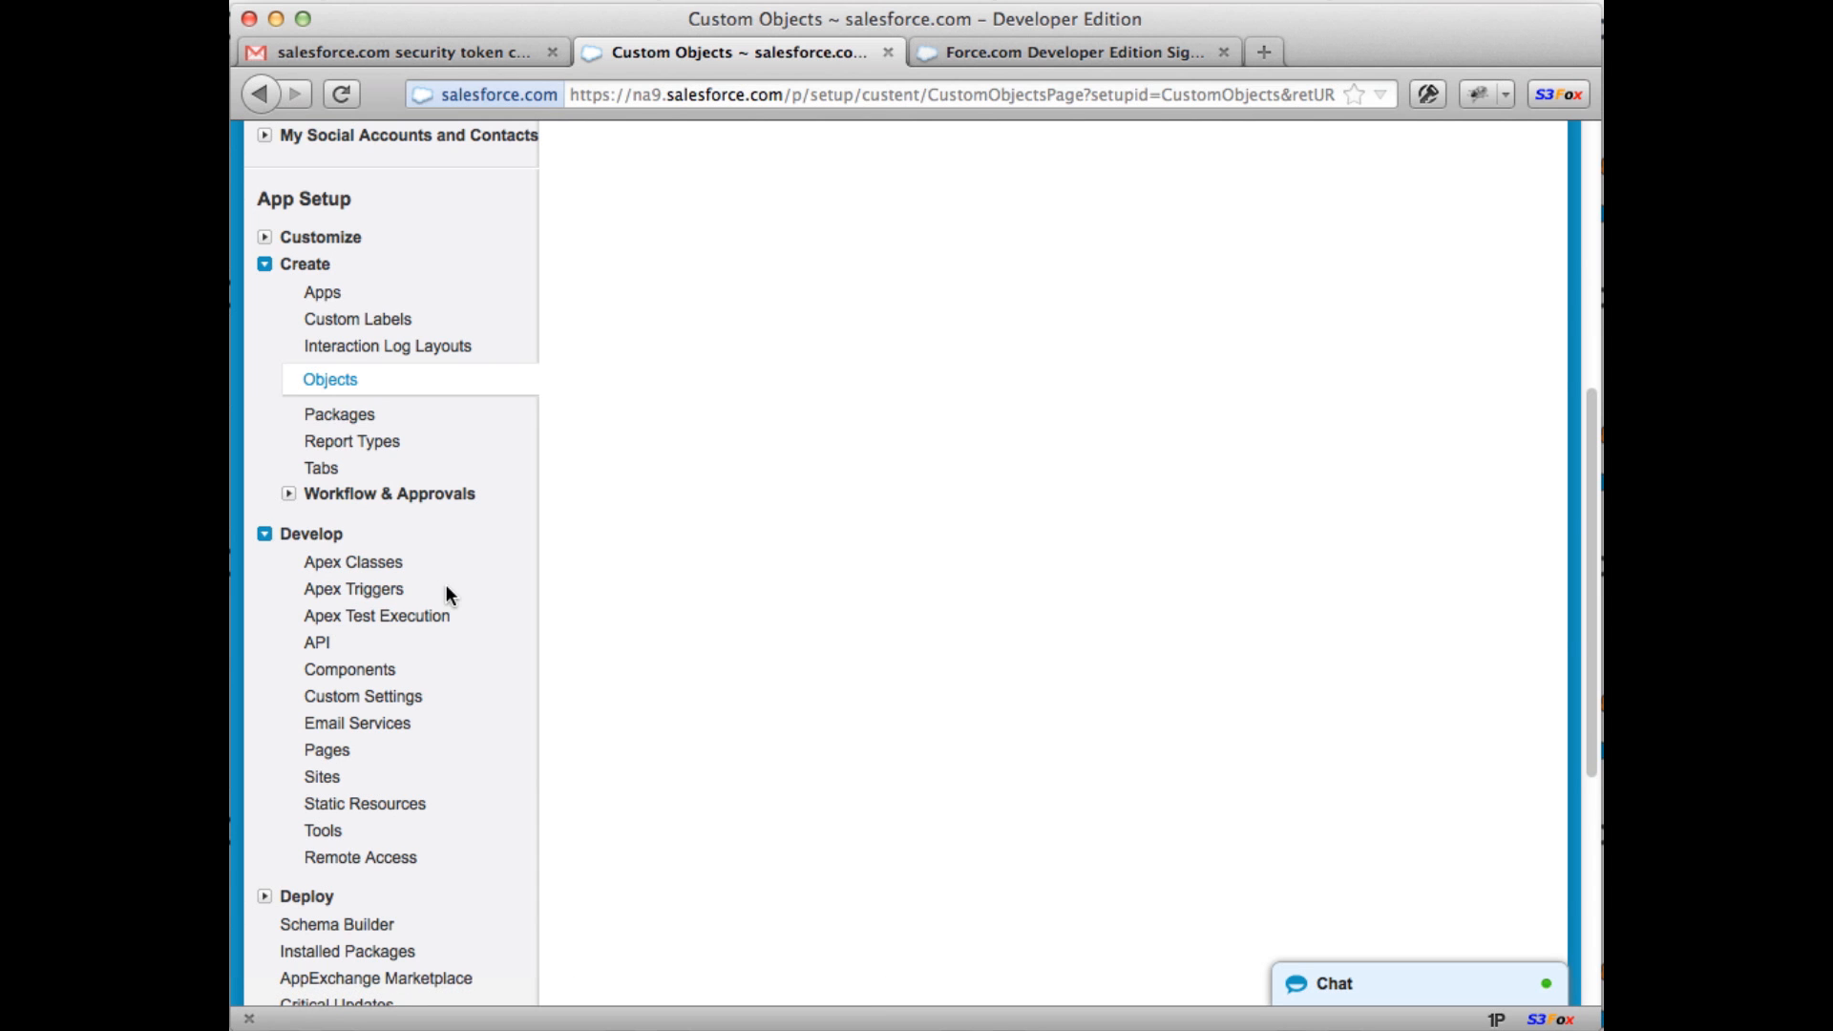
pyautogui.scroll(-2, 445, 589)
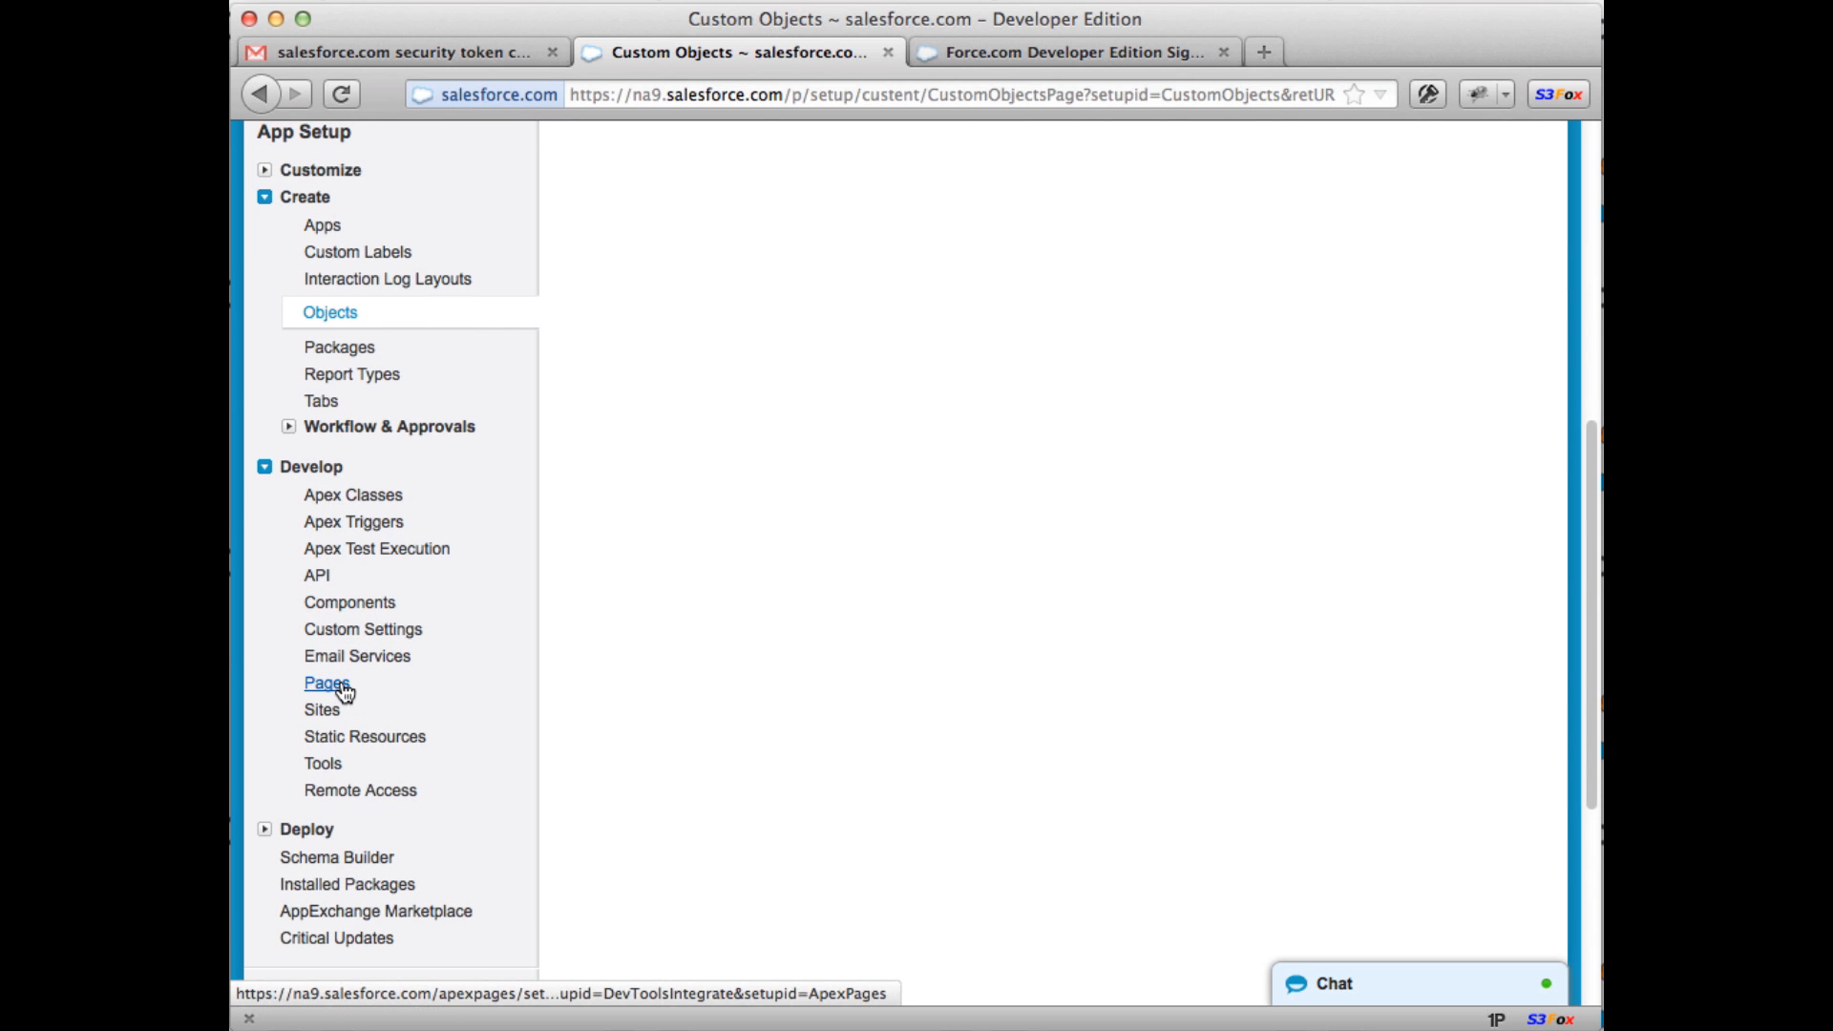
pyautogui.scroll(-2, 344, 691)
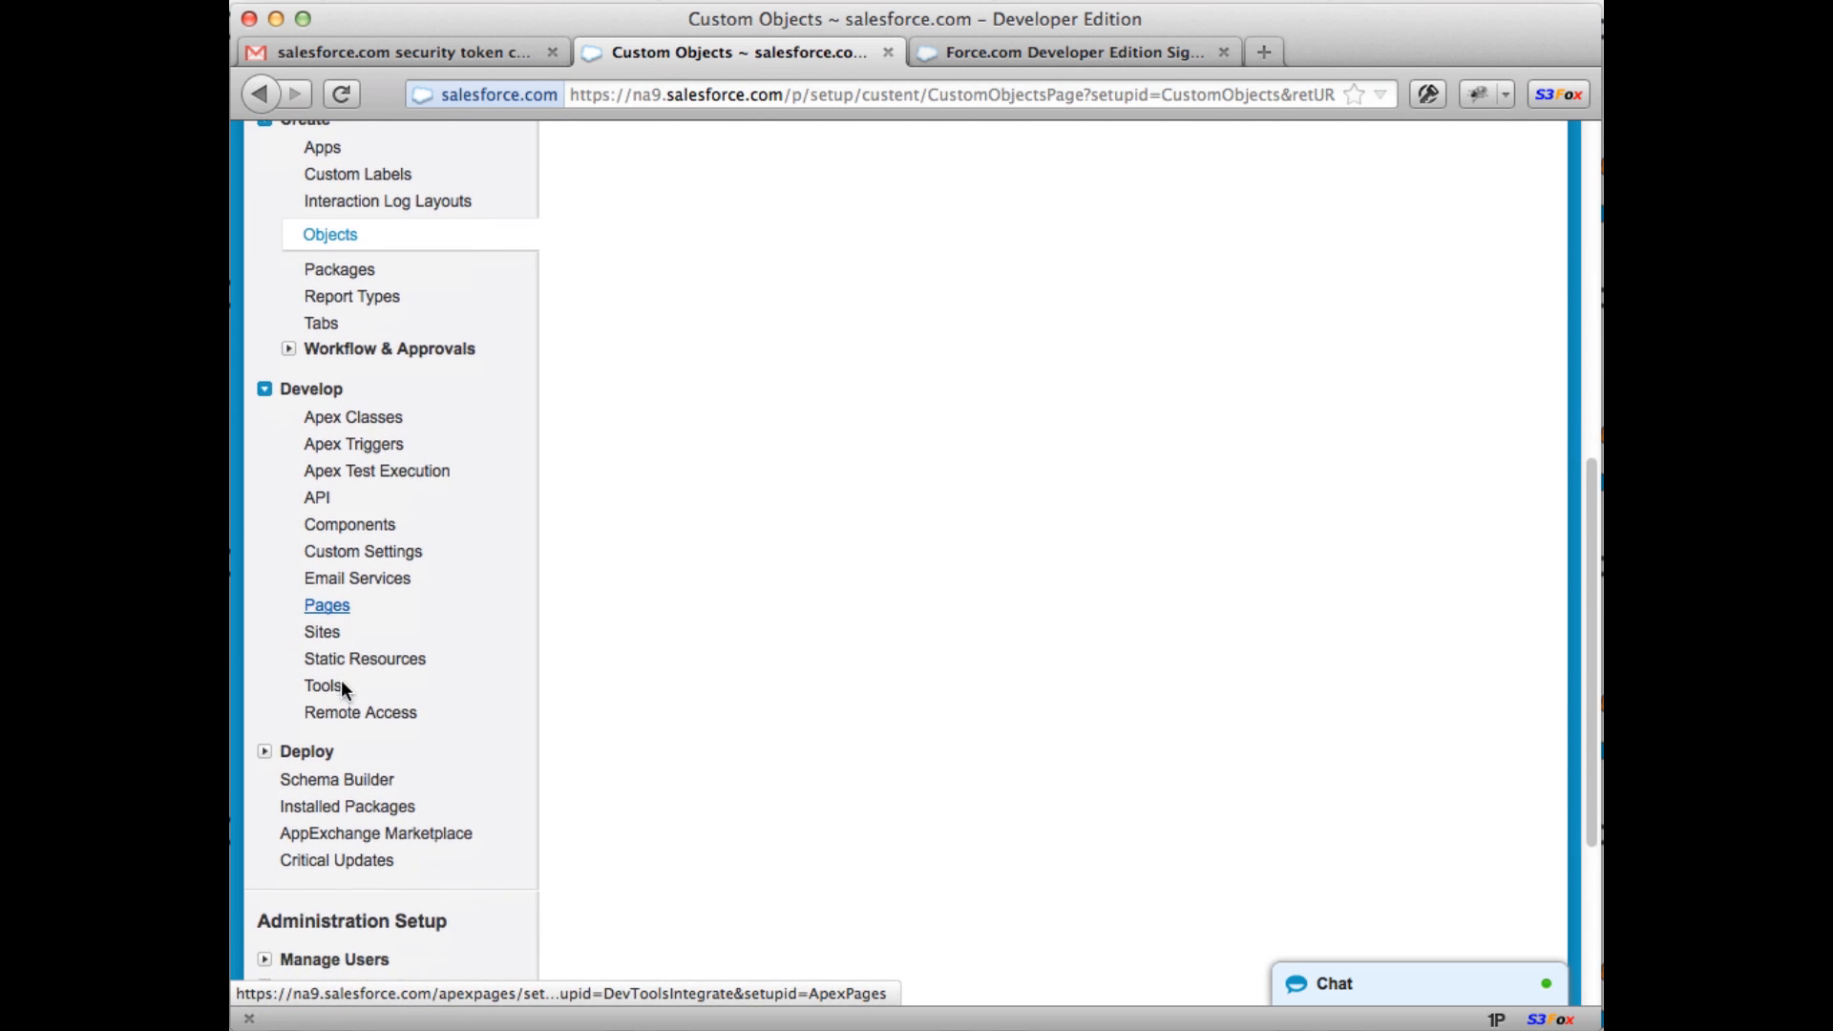
pyautogui.click(267, 752)
pyautogui.scroll(-1, 496, 653)
pyautogui.scroll(9, 497, 651)
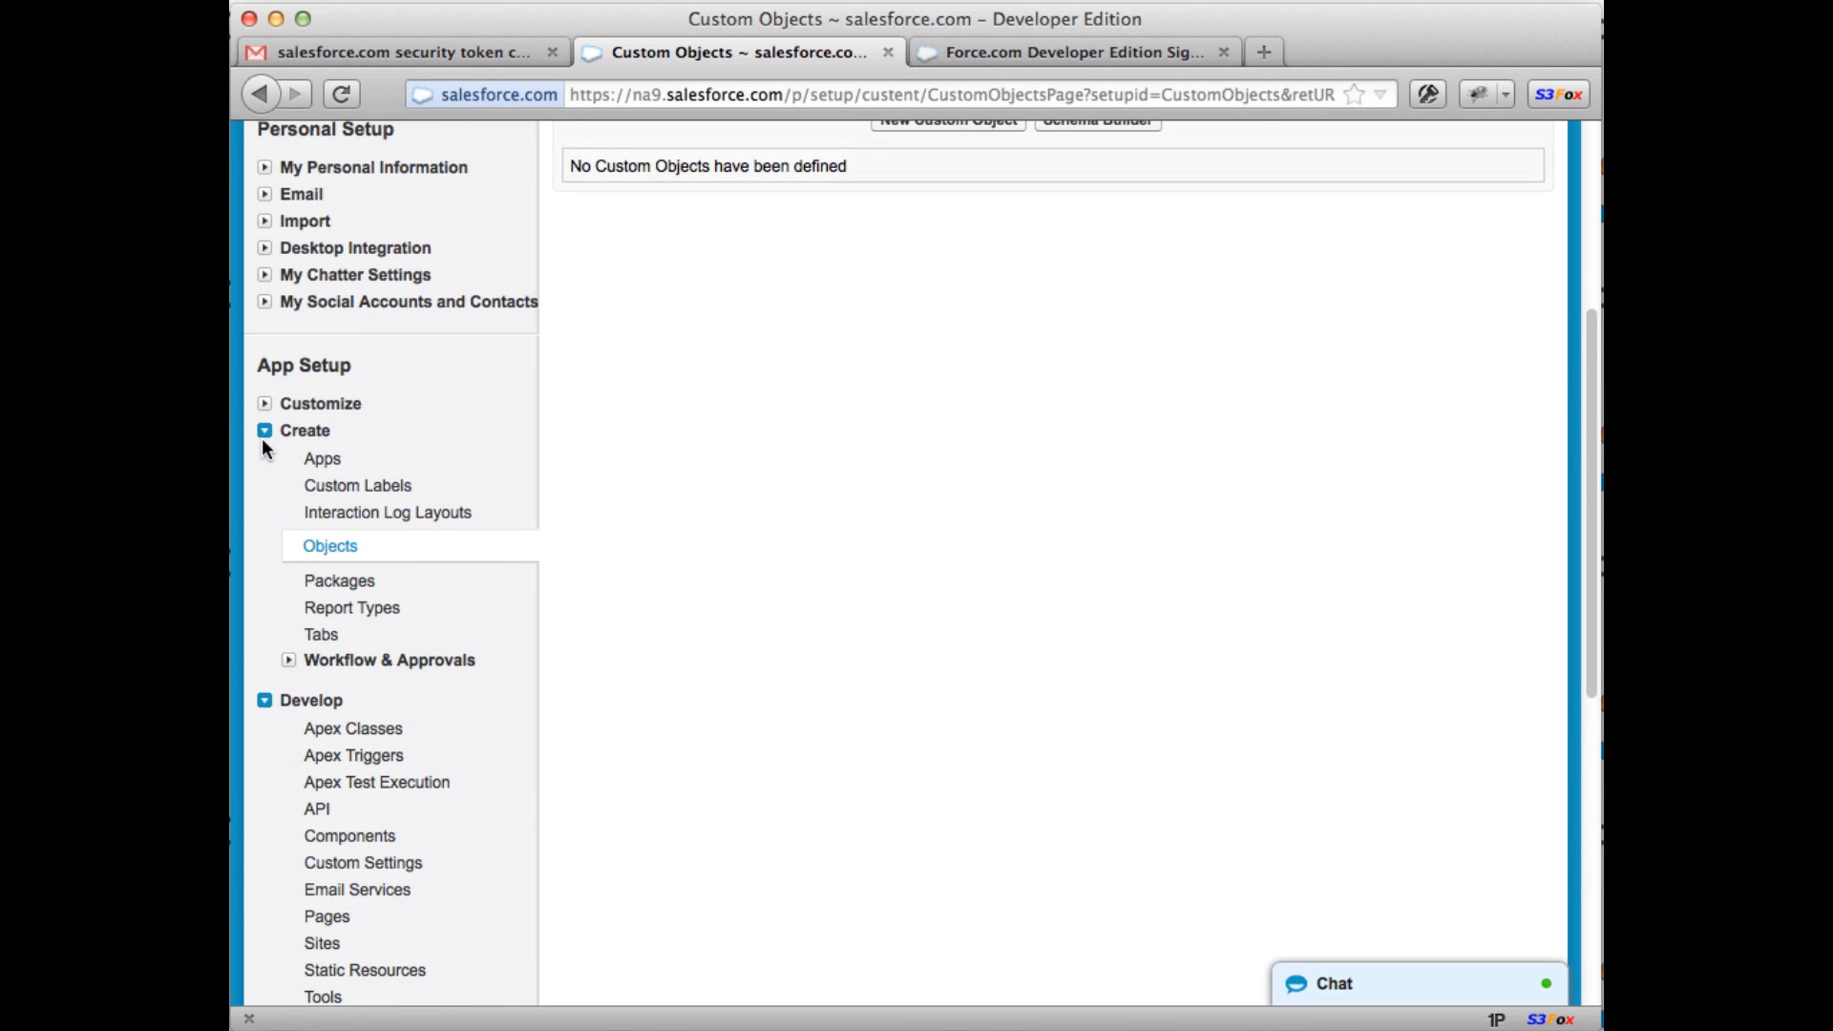
pyautogui.click(265, 432)
pyautogui.click(264, 459)
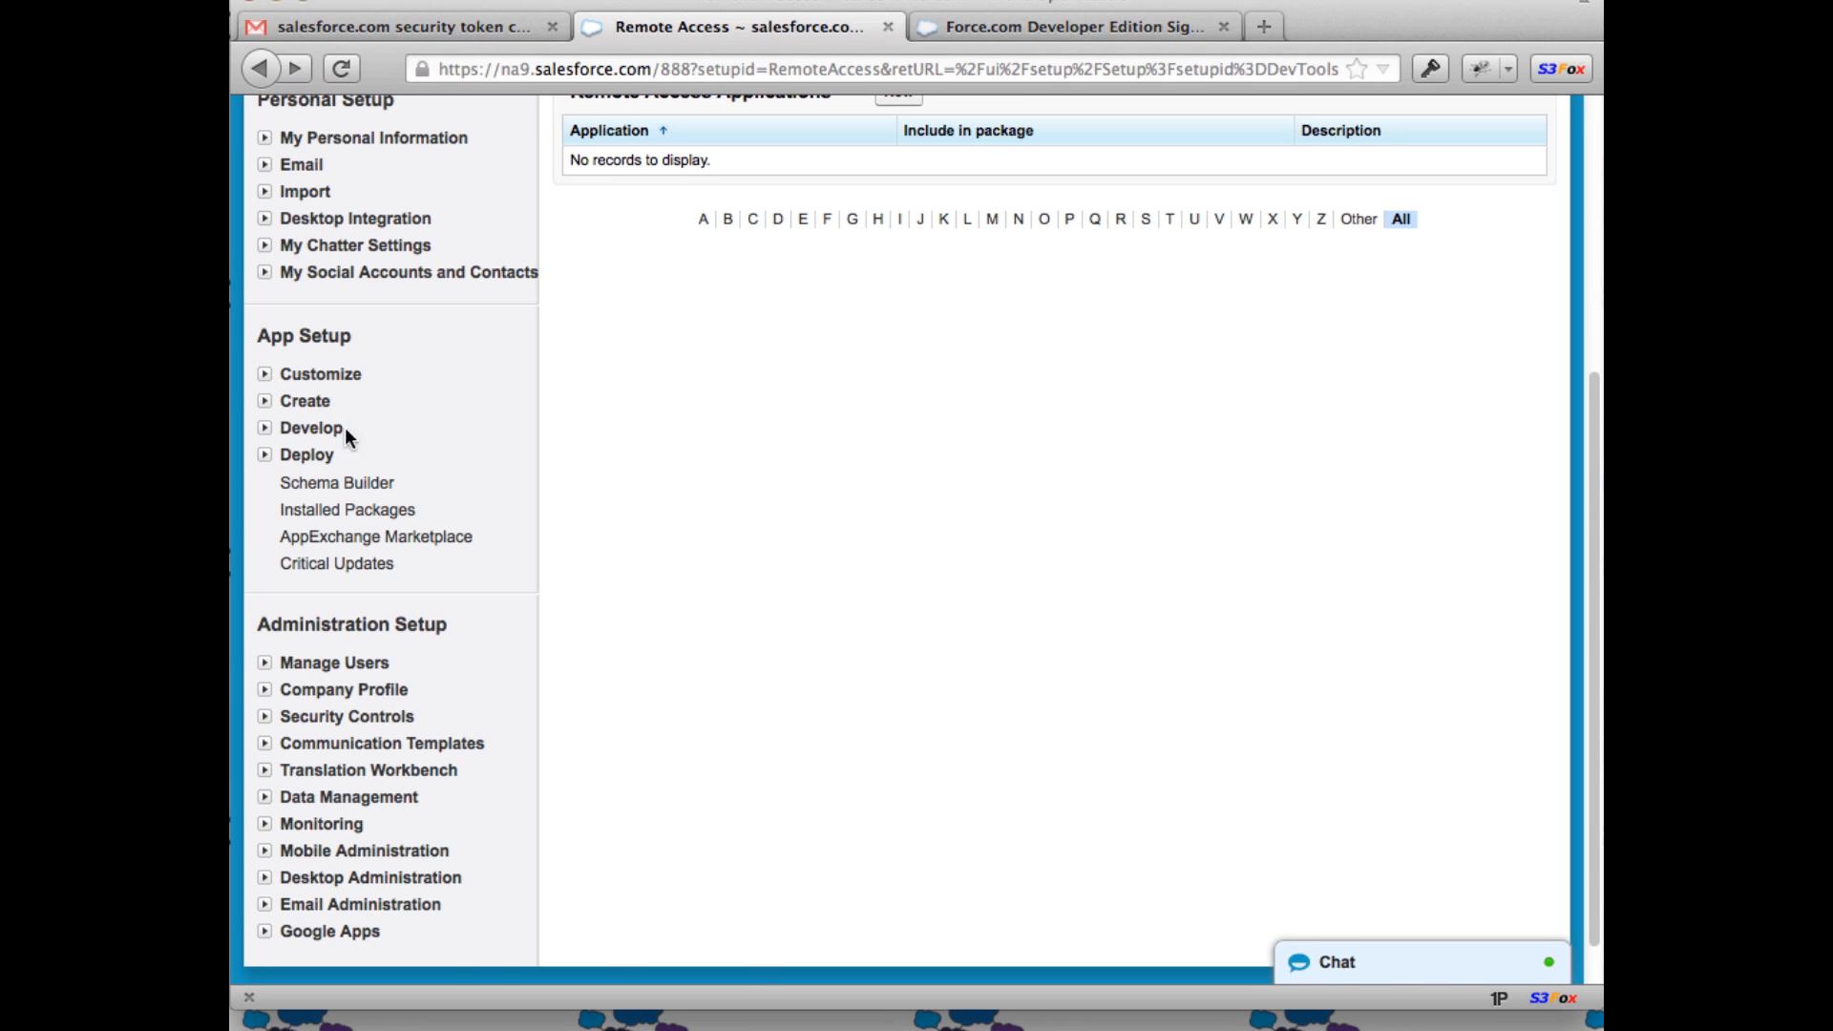
# Step: Start a new remote access application named Screencast and enter the contact e-mail
pyautogui.click(265, 427)
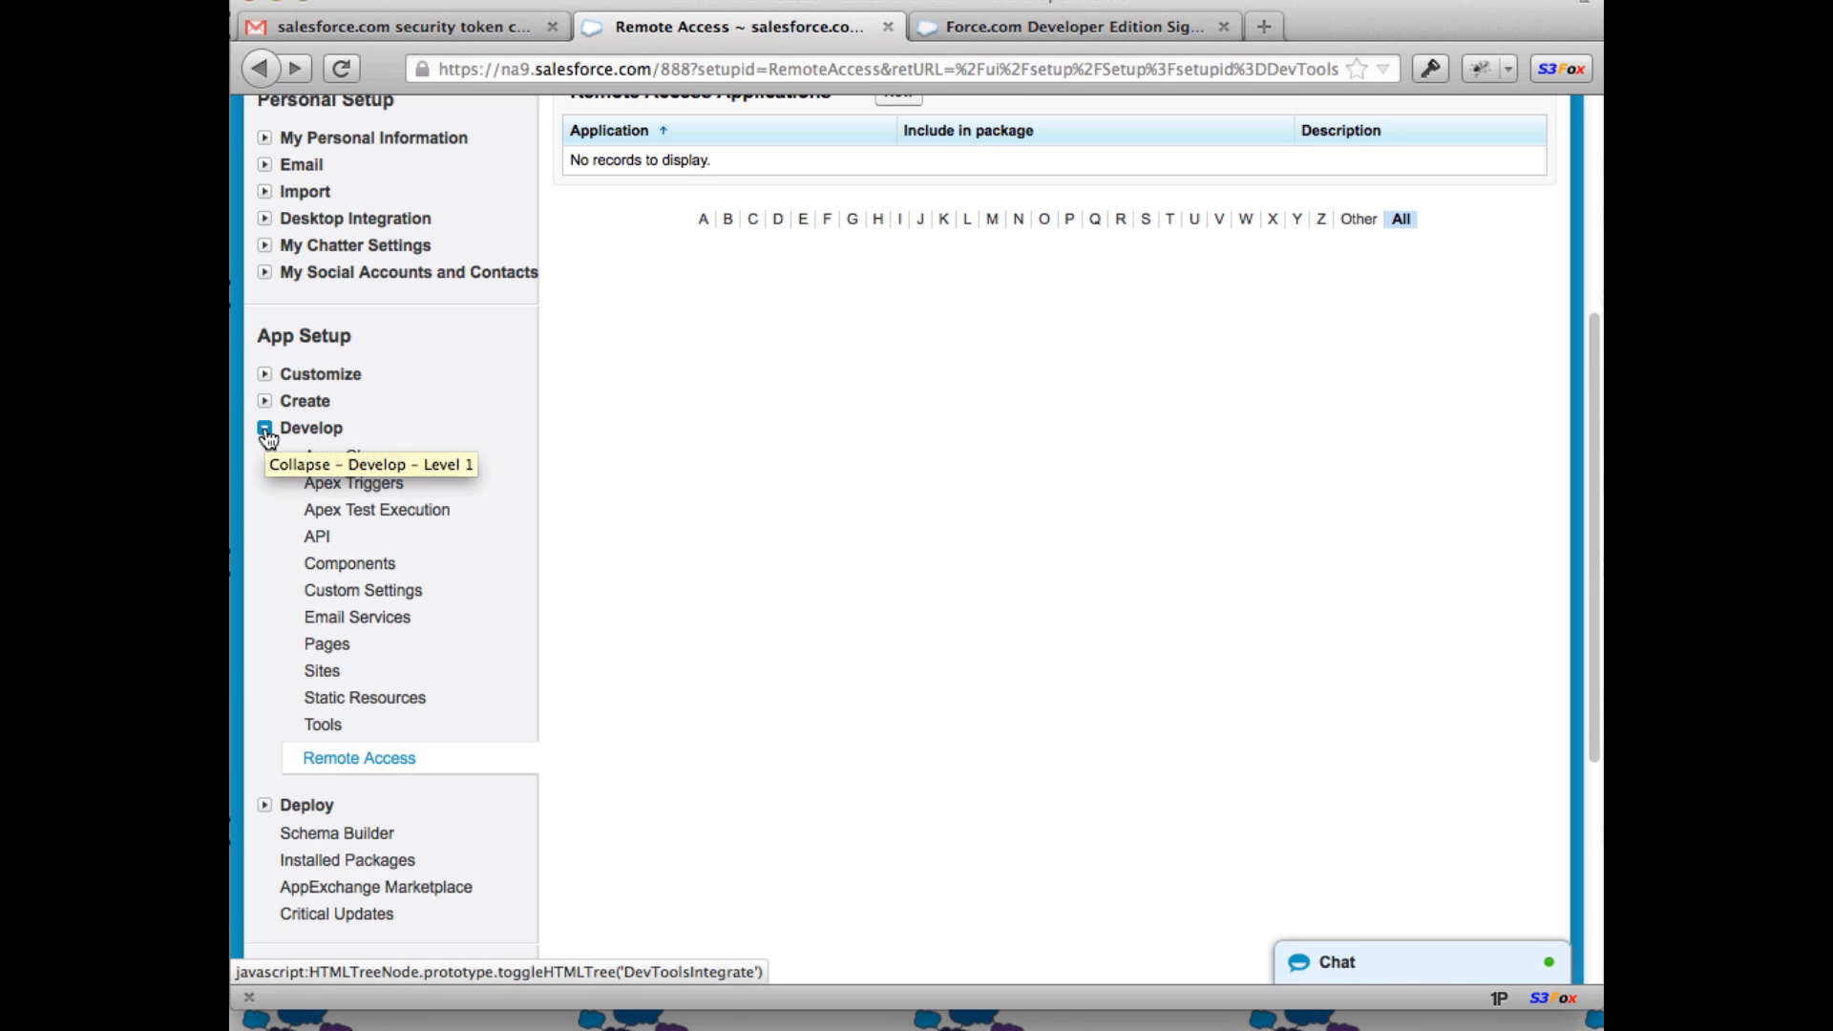
pyautogui.click(338, 759)
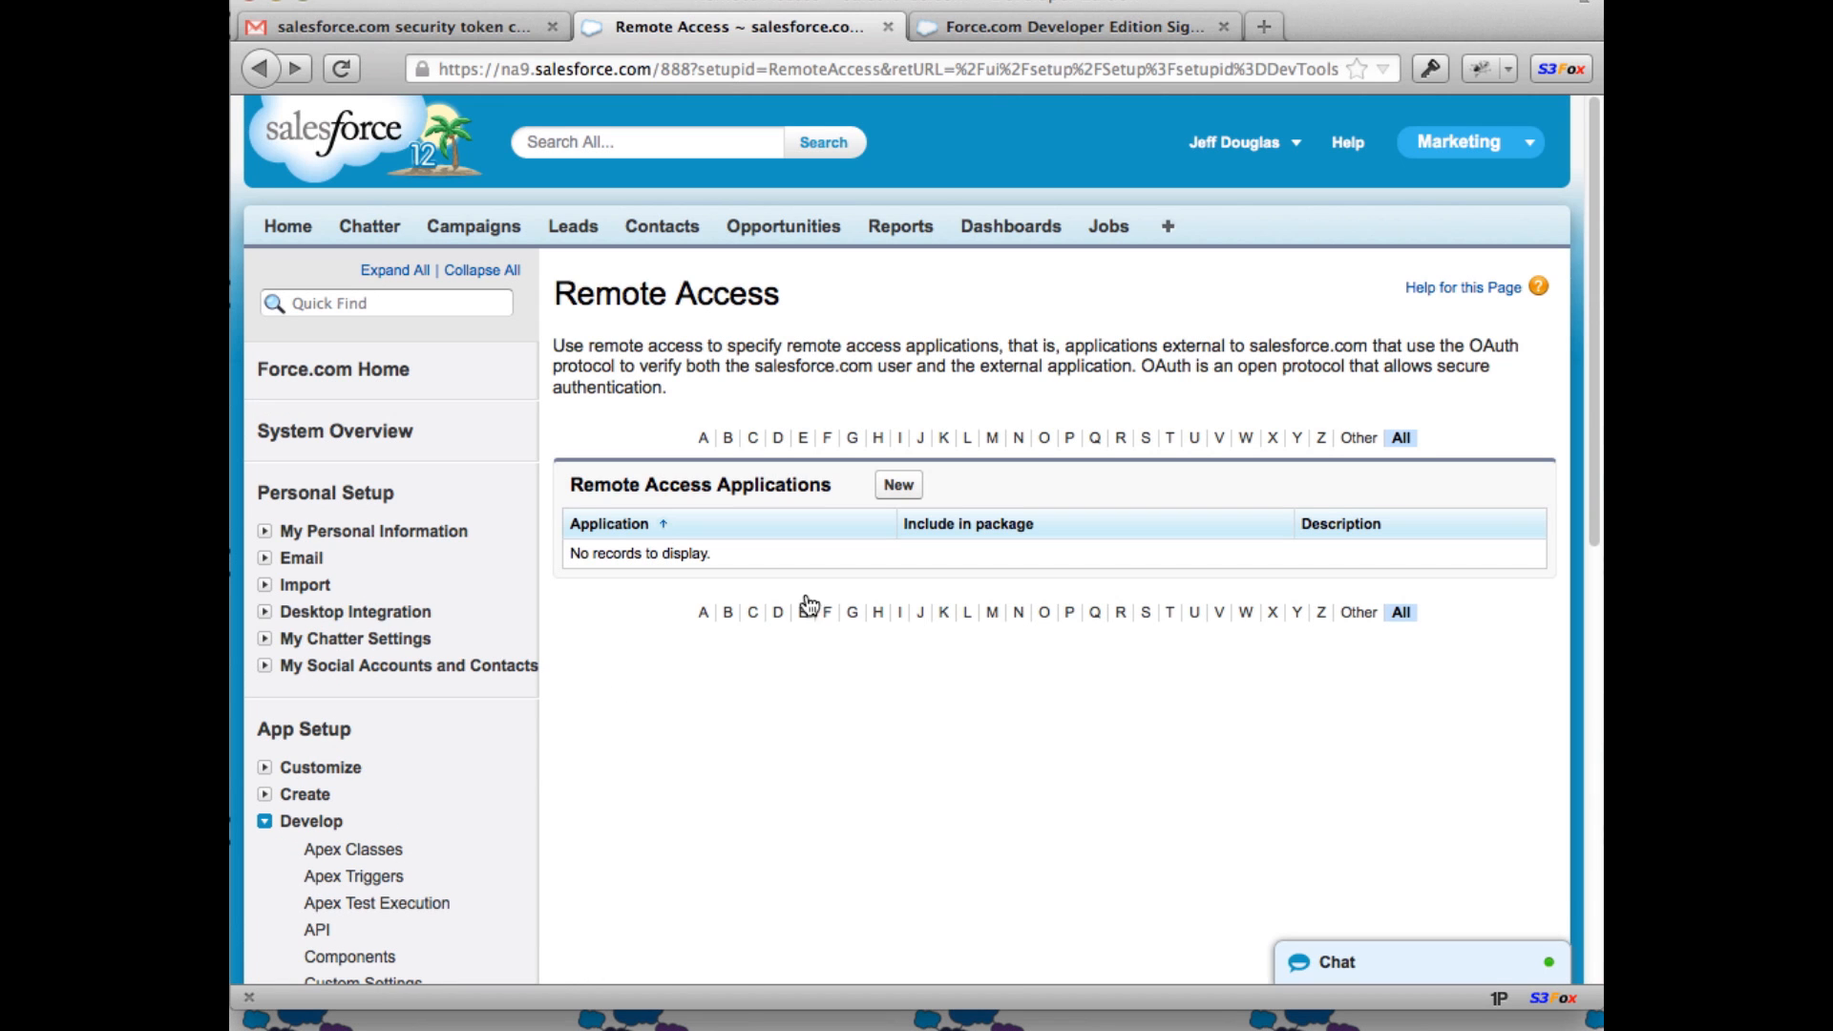
pyautogui.click(898, 484)
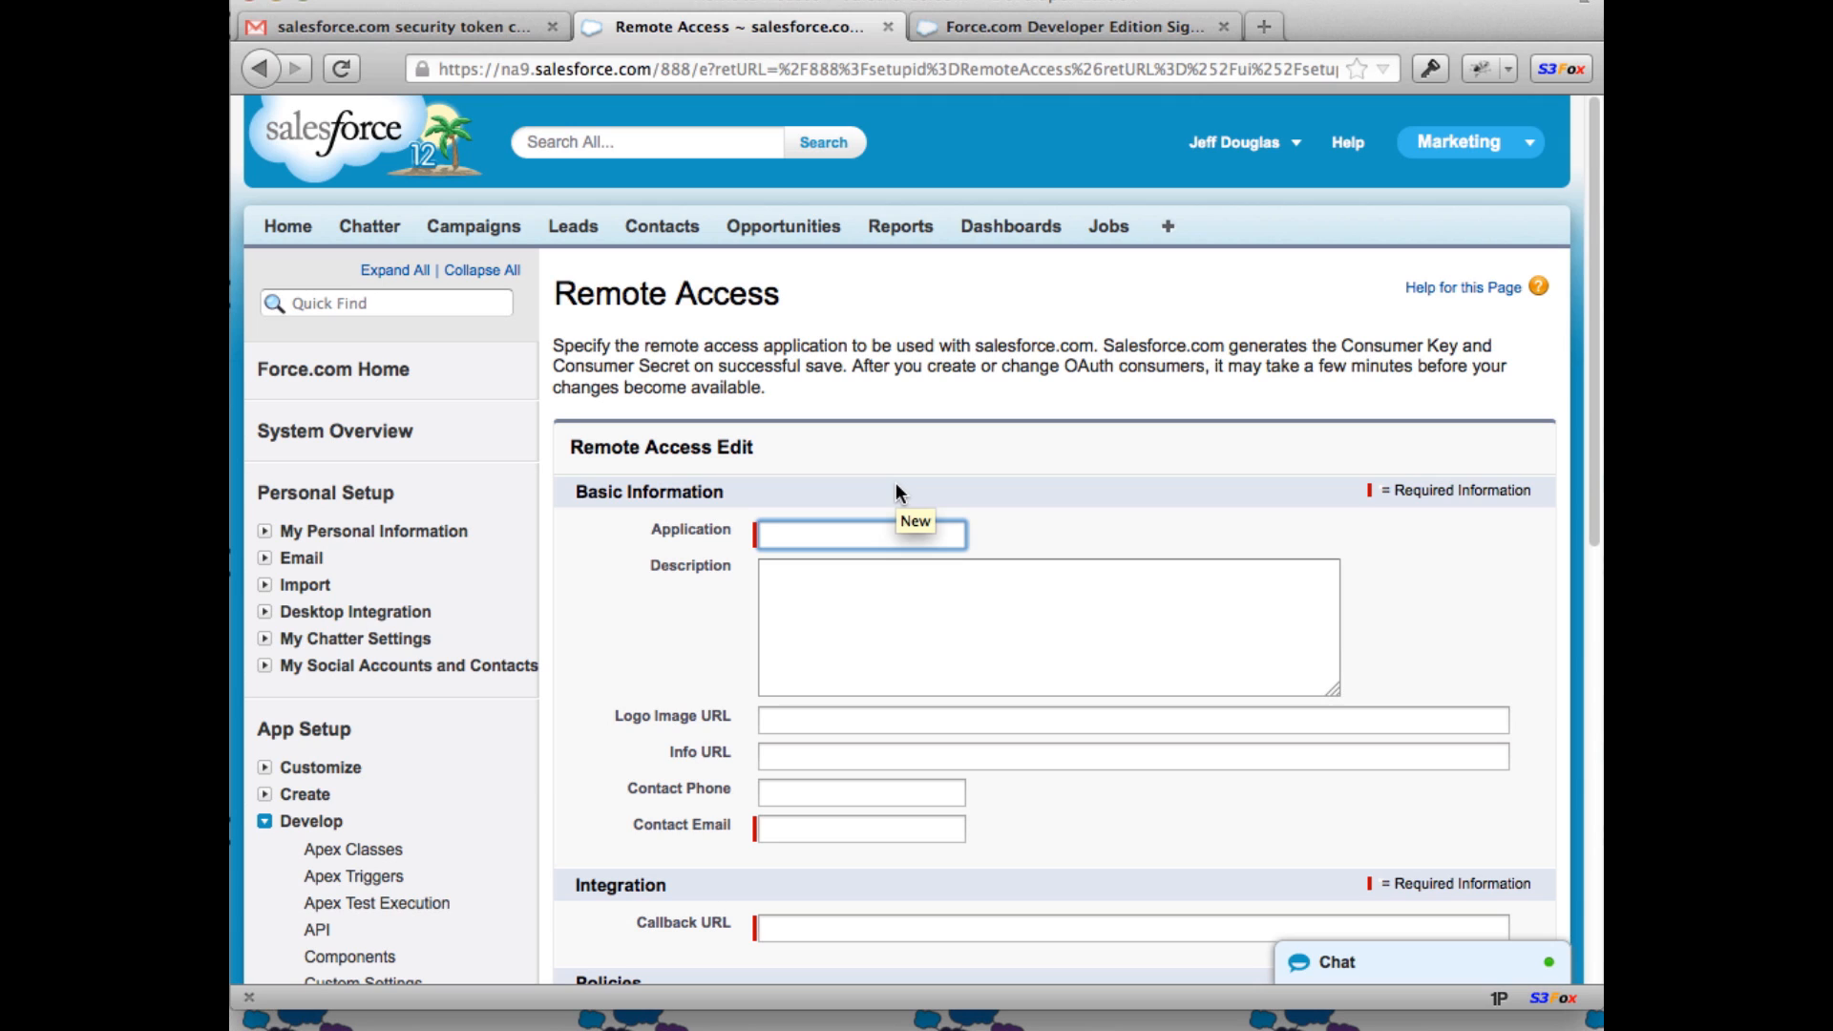
pyautogui.write('Screencast')
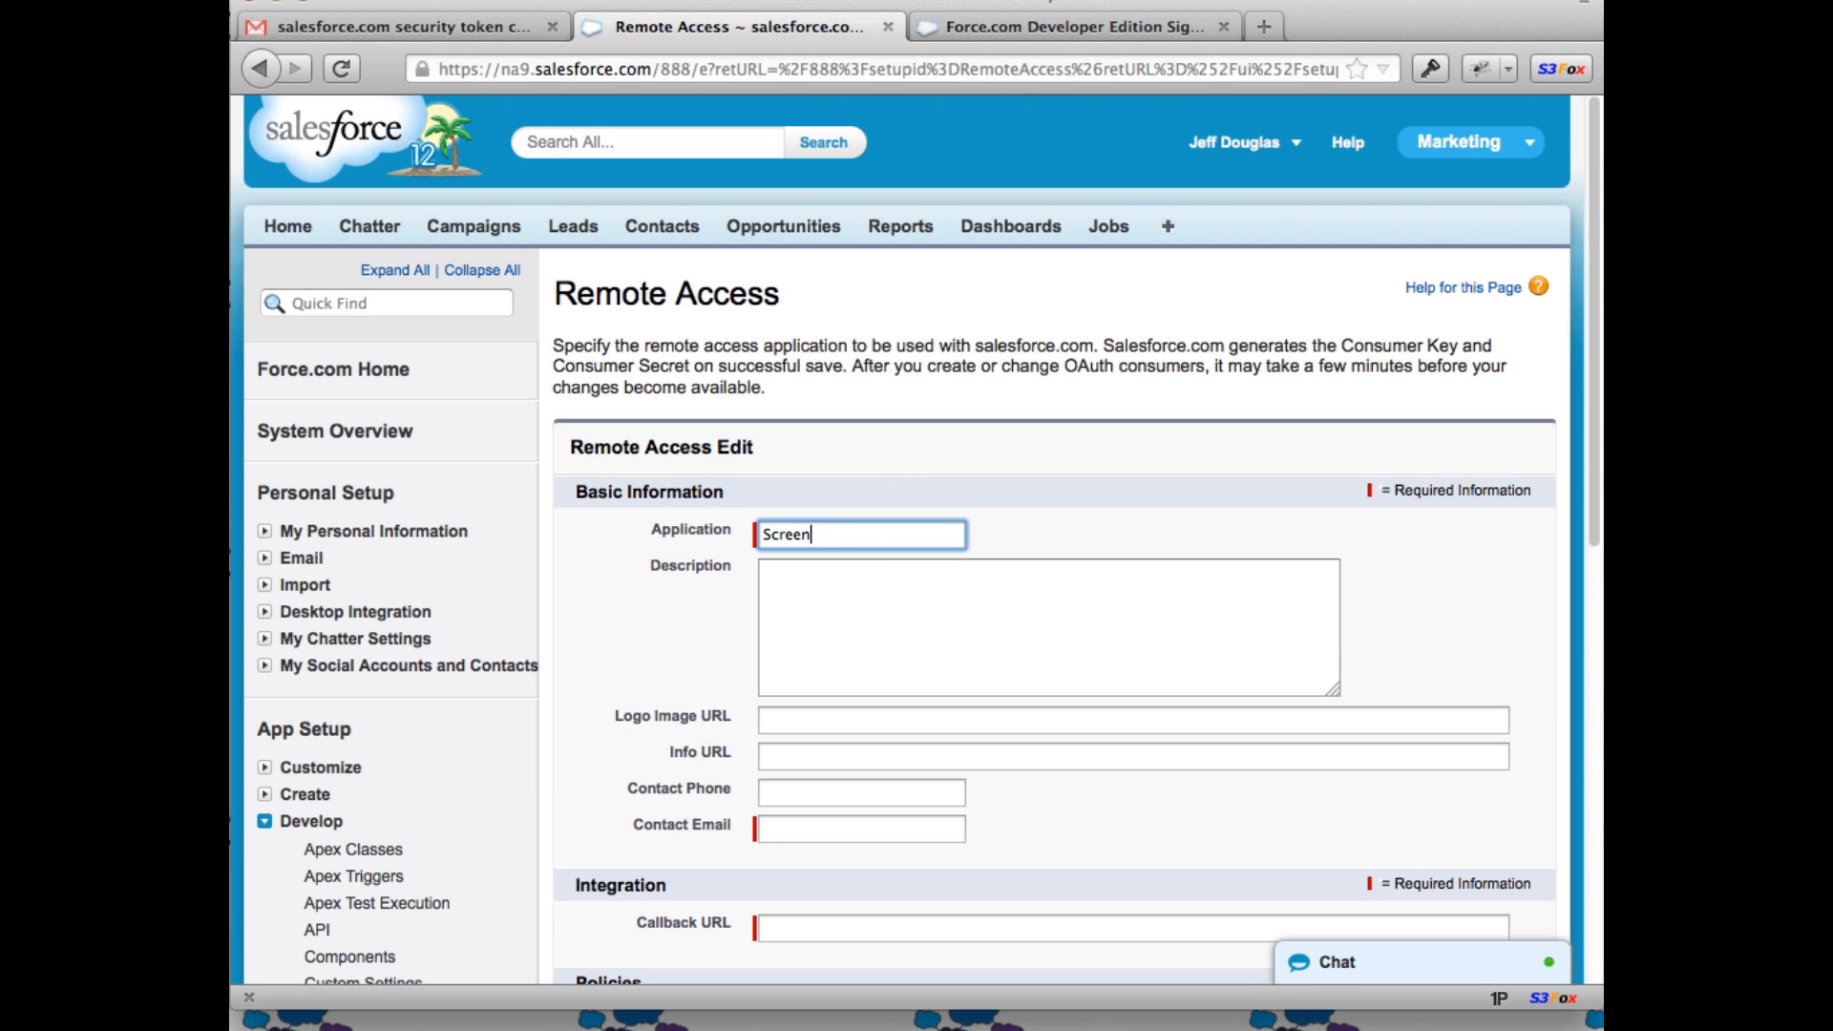
pyautogui.click(851, 827)
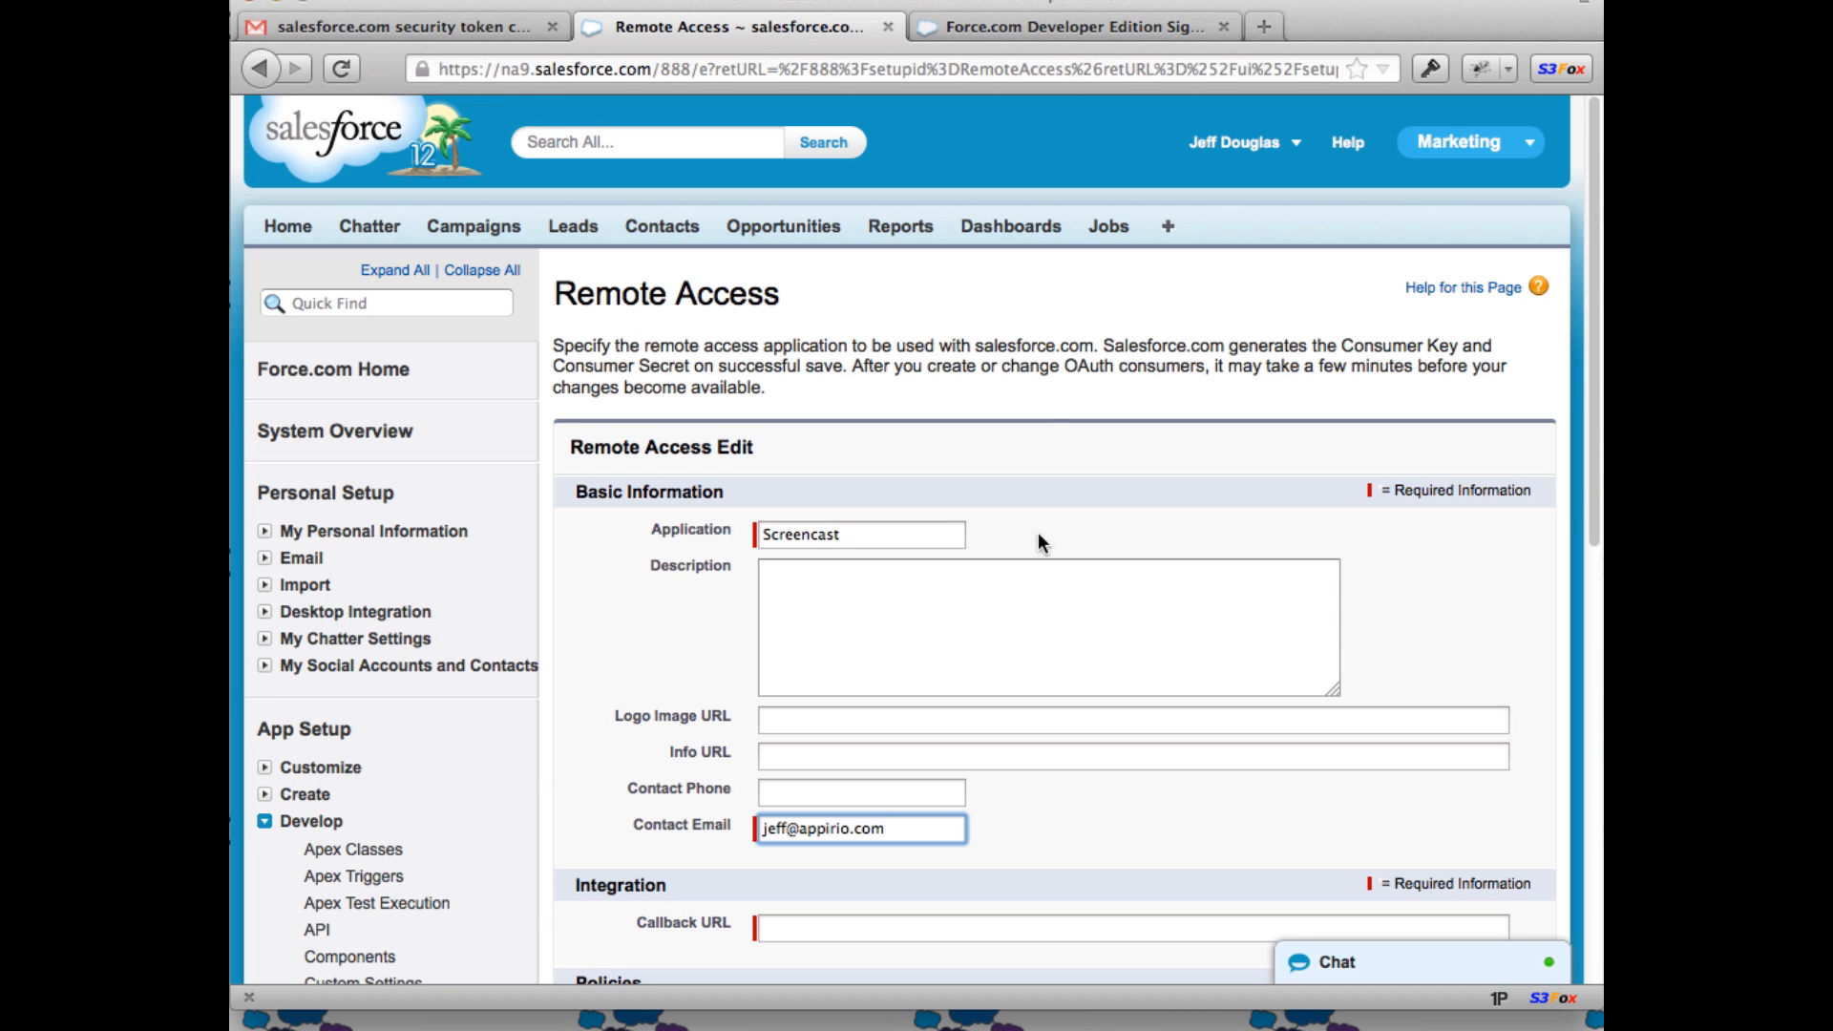
pyautogui.scroll(-5, 960, 537)
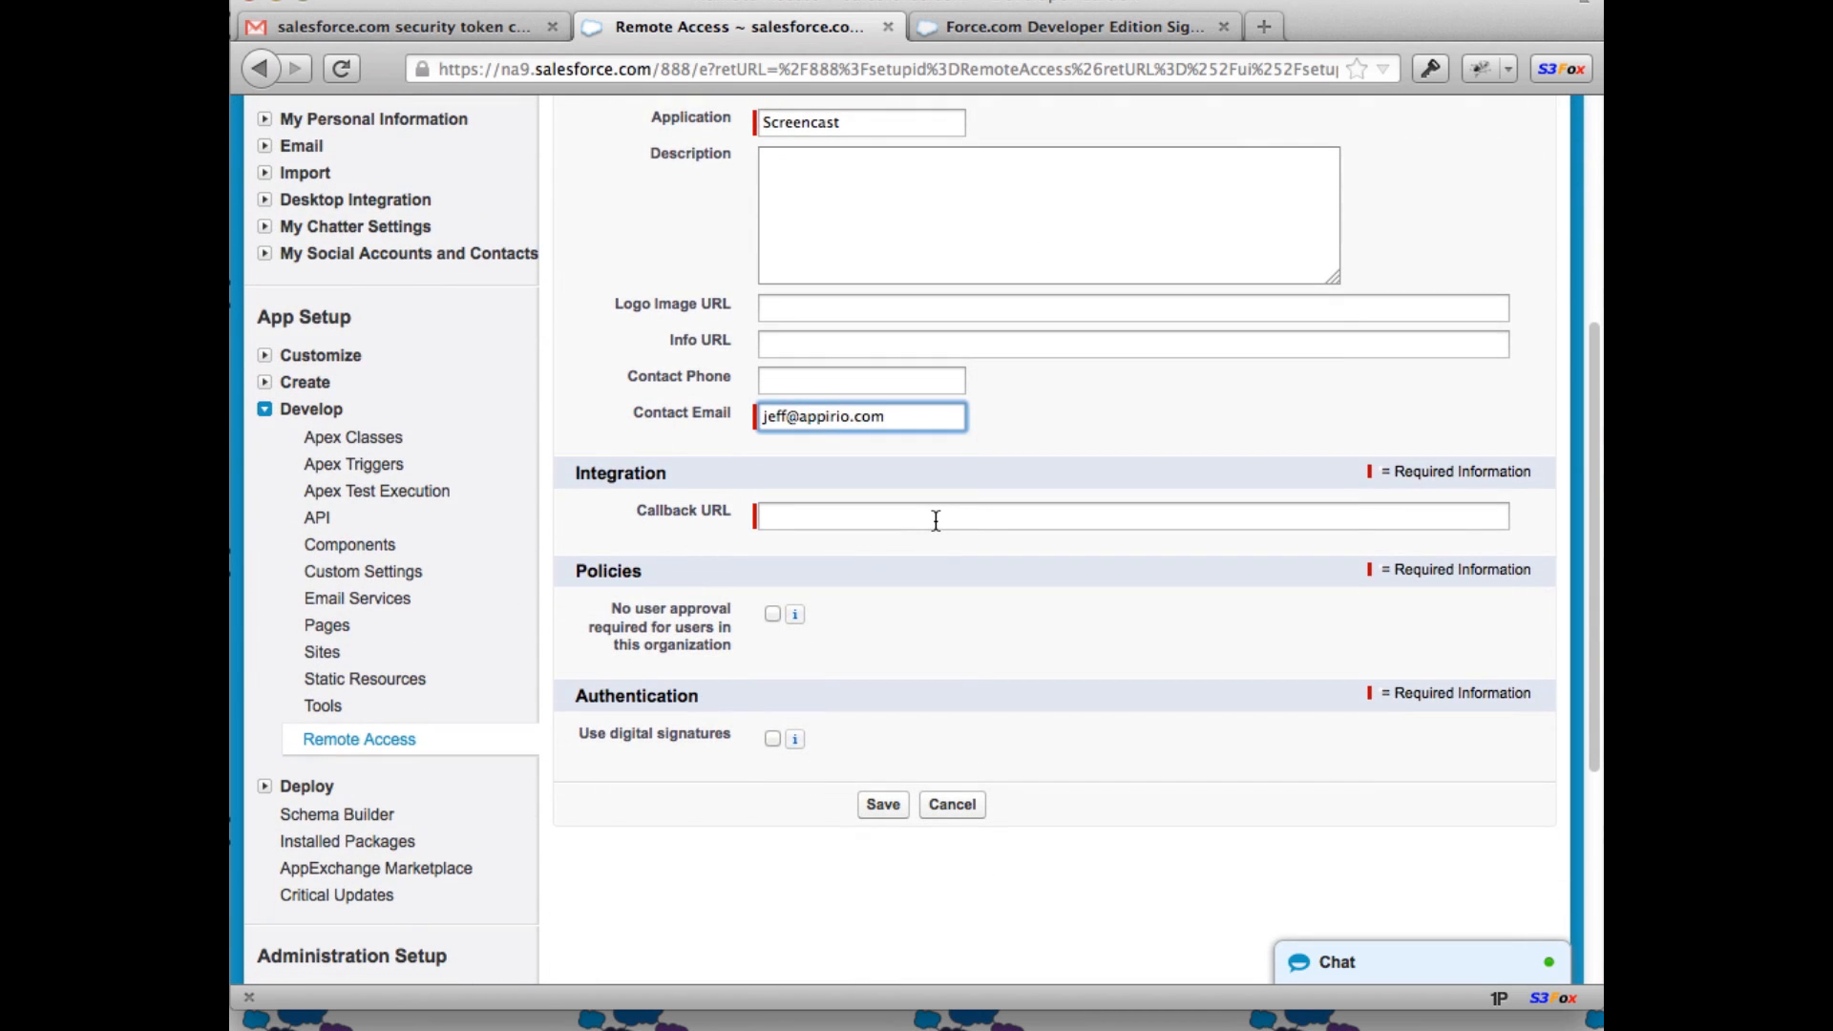
pyautogui.click(936, 520)
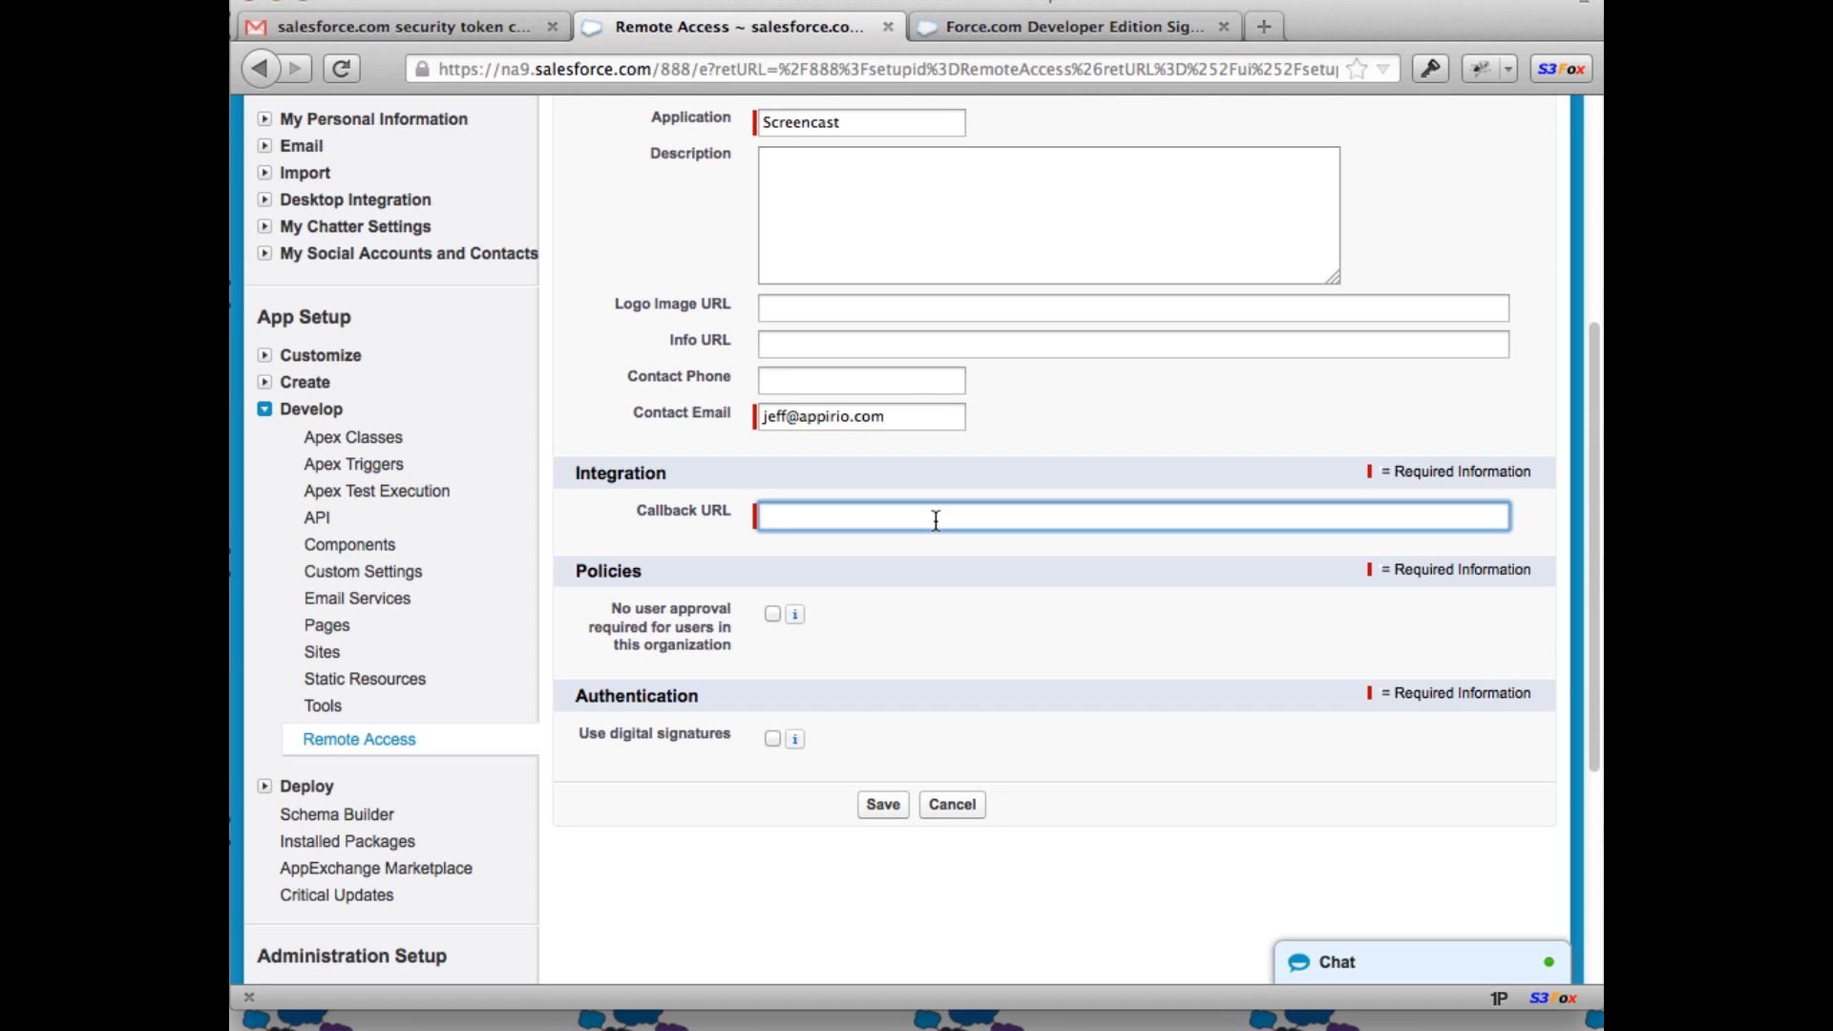
pyautogui.write('http://127.0.0.1')
pyautogui.click(884, 807)
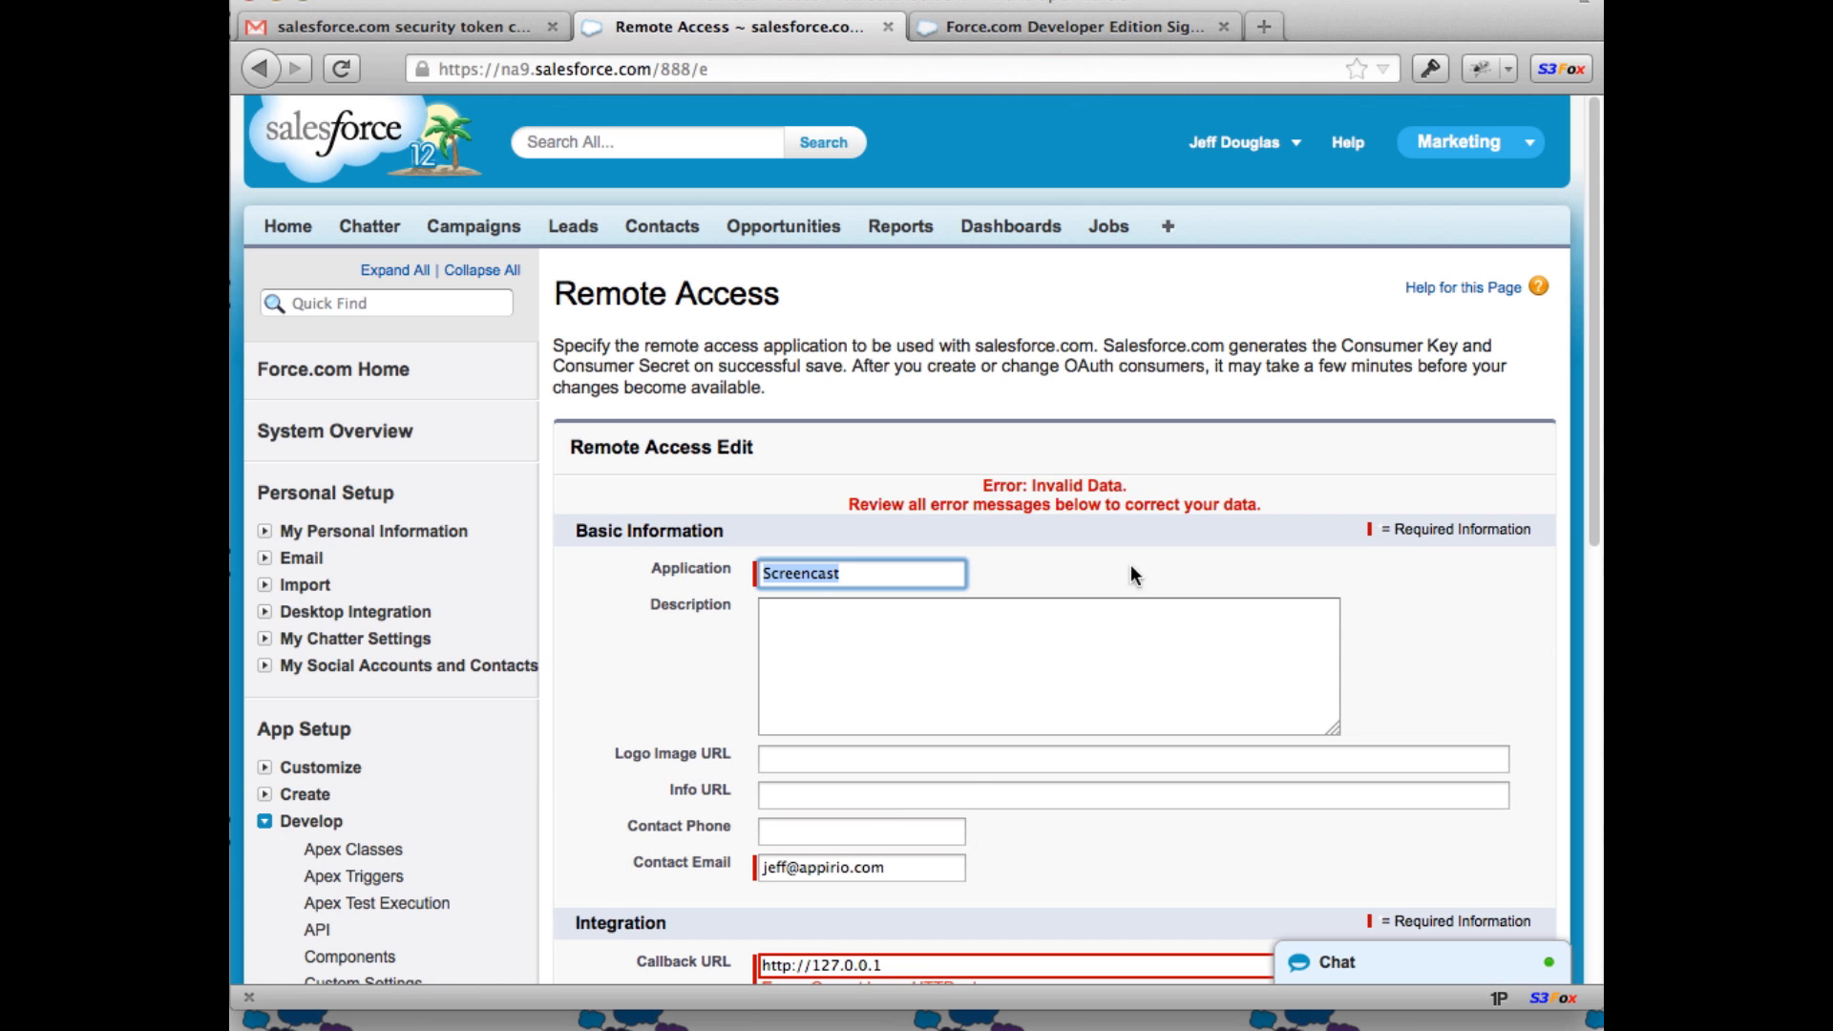
pyautogui.scroll(-5, 1141, 544)
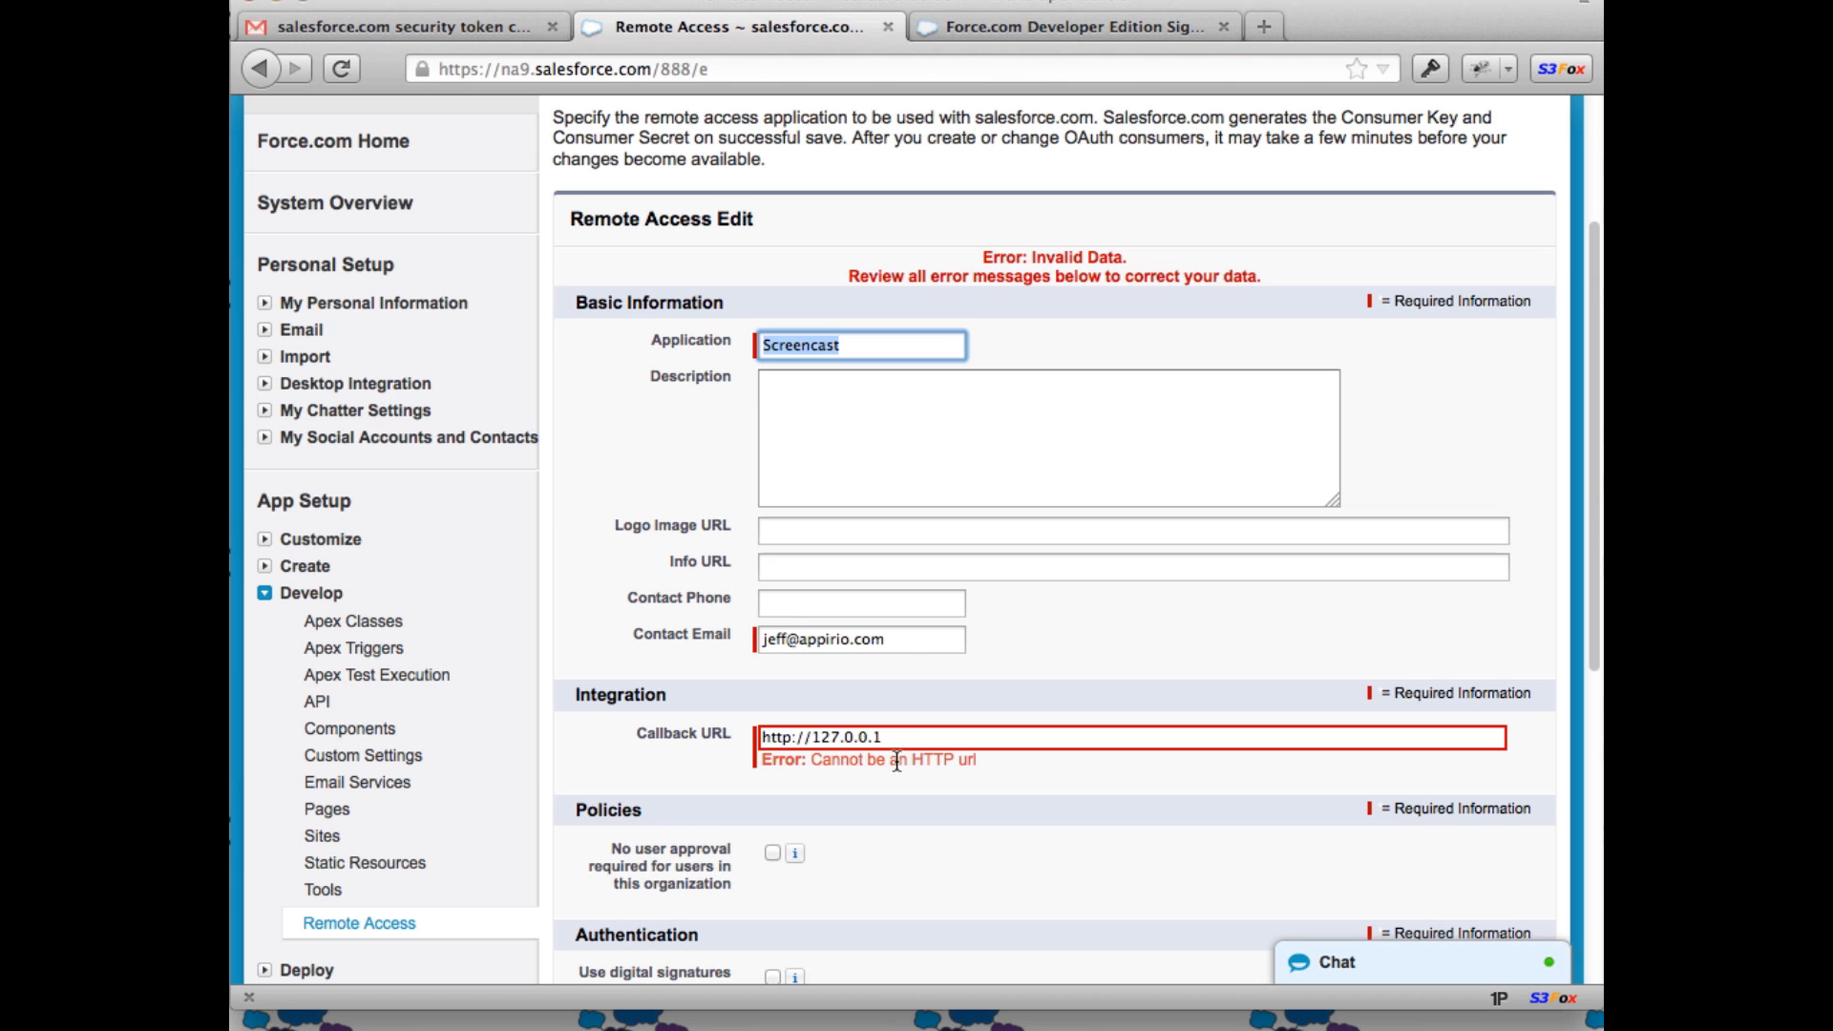
pyautogui.click(800, 741)
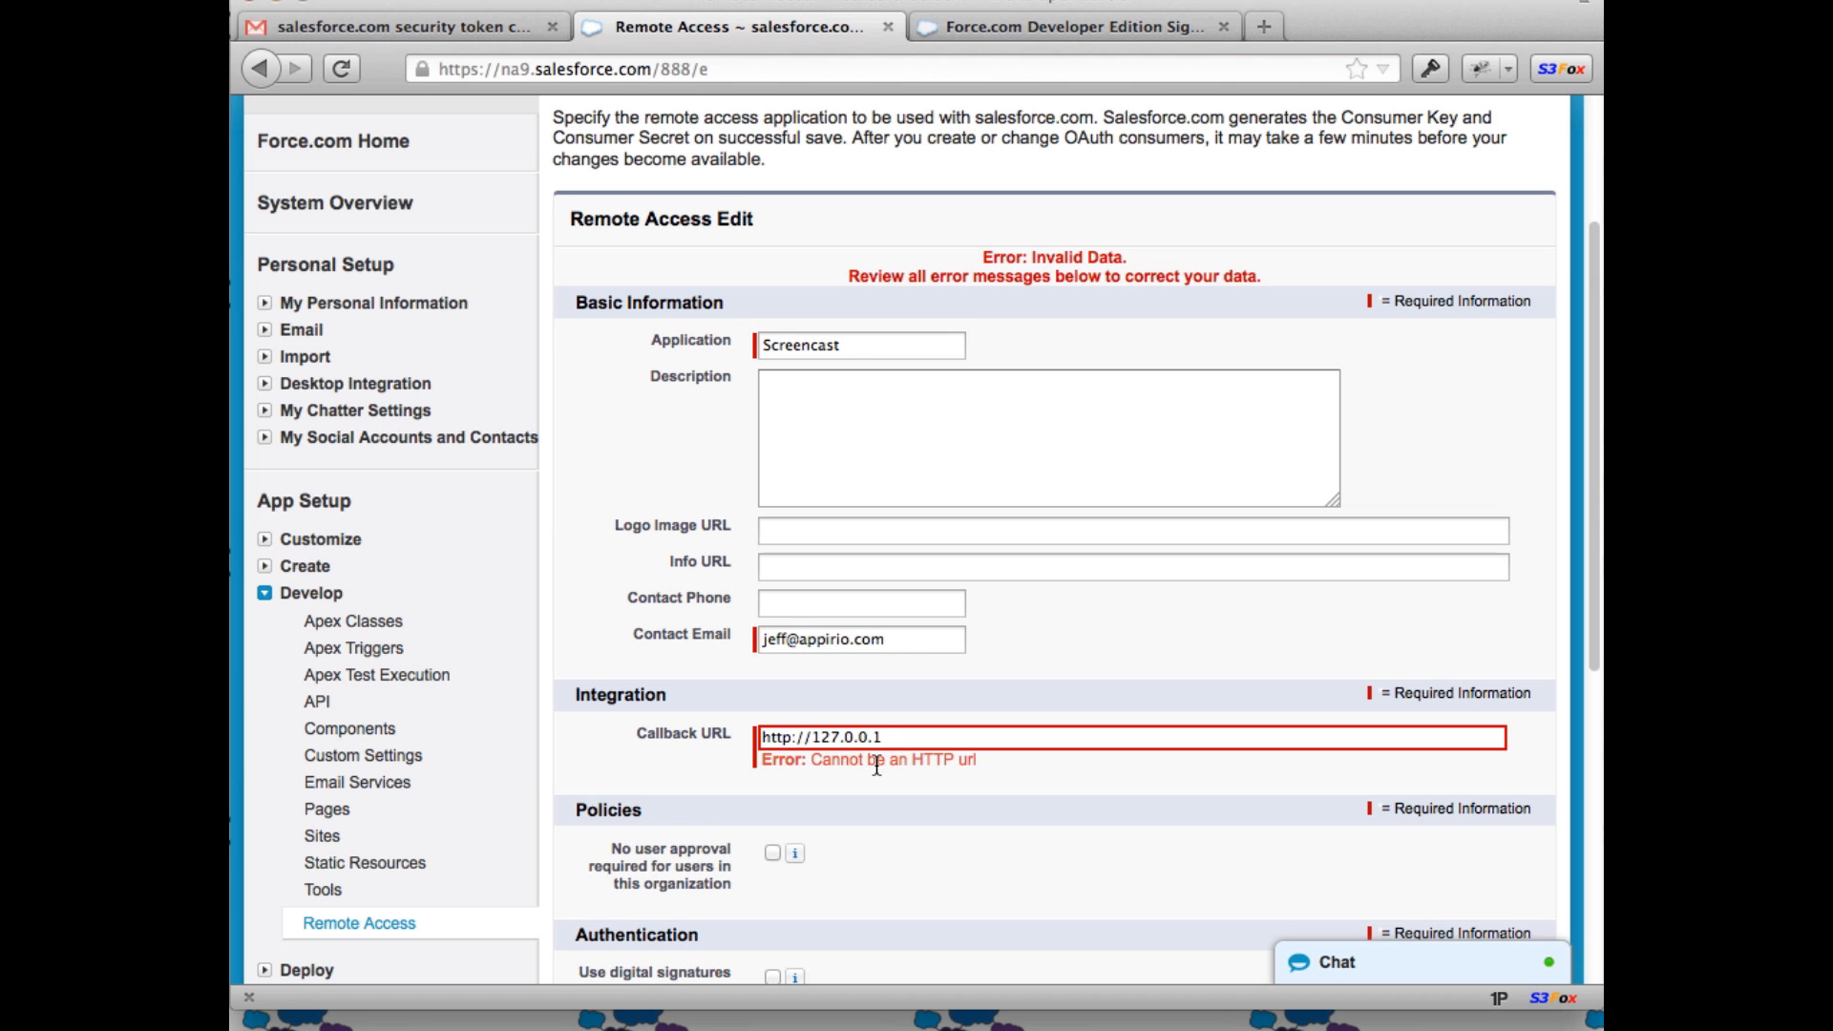
pyautogui.write('s')
pyautogui.scroll(-5, 917, 687)
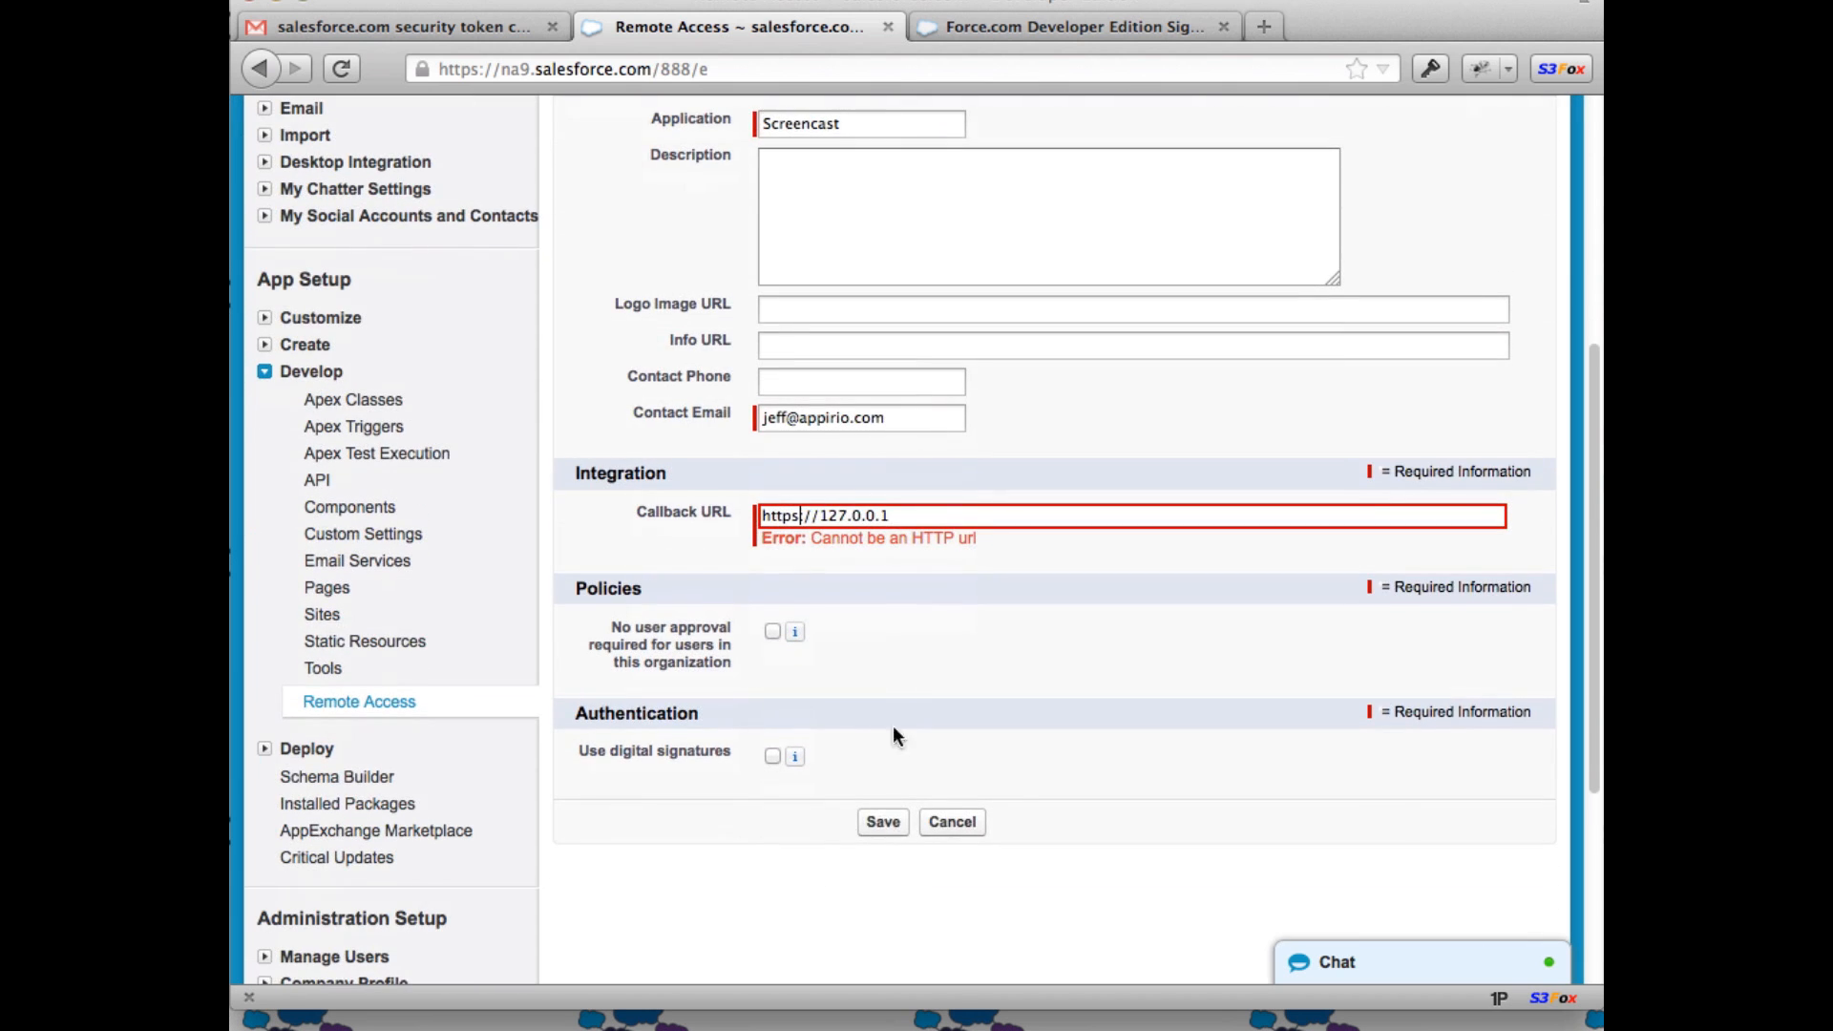
pyautogui.click(882, 822)
pyautogui.scroll(-8, 1014, 630)
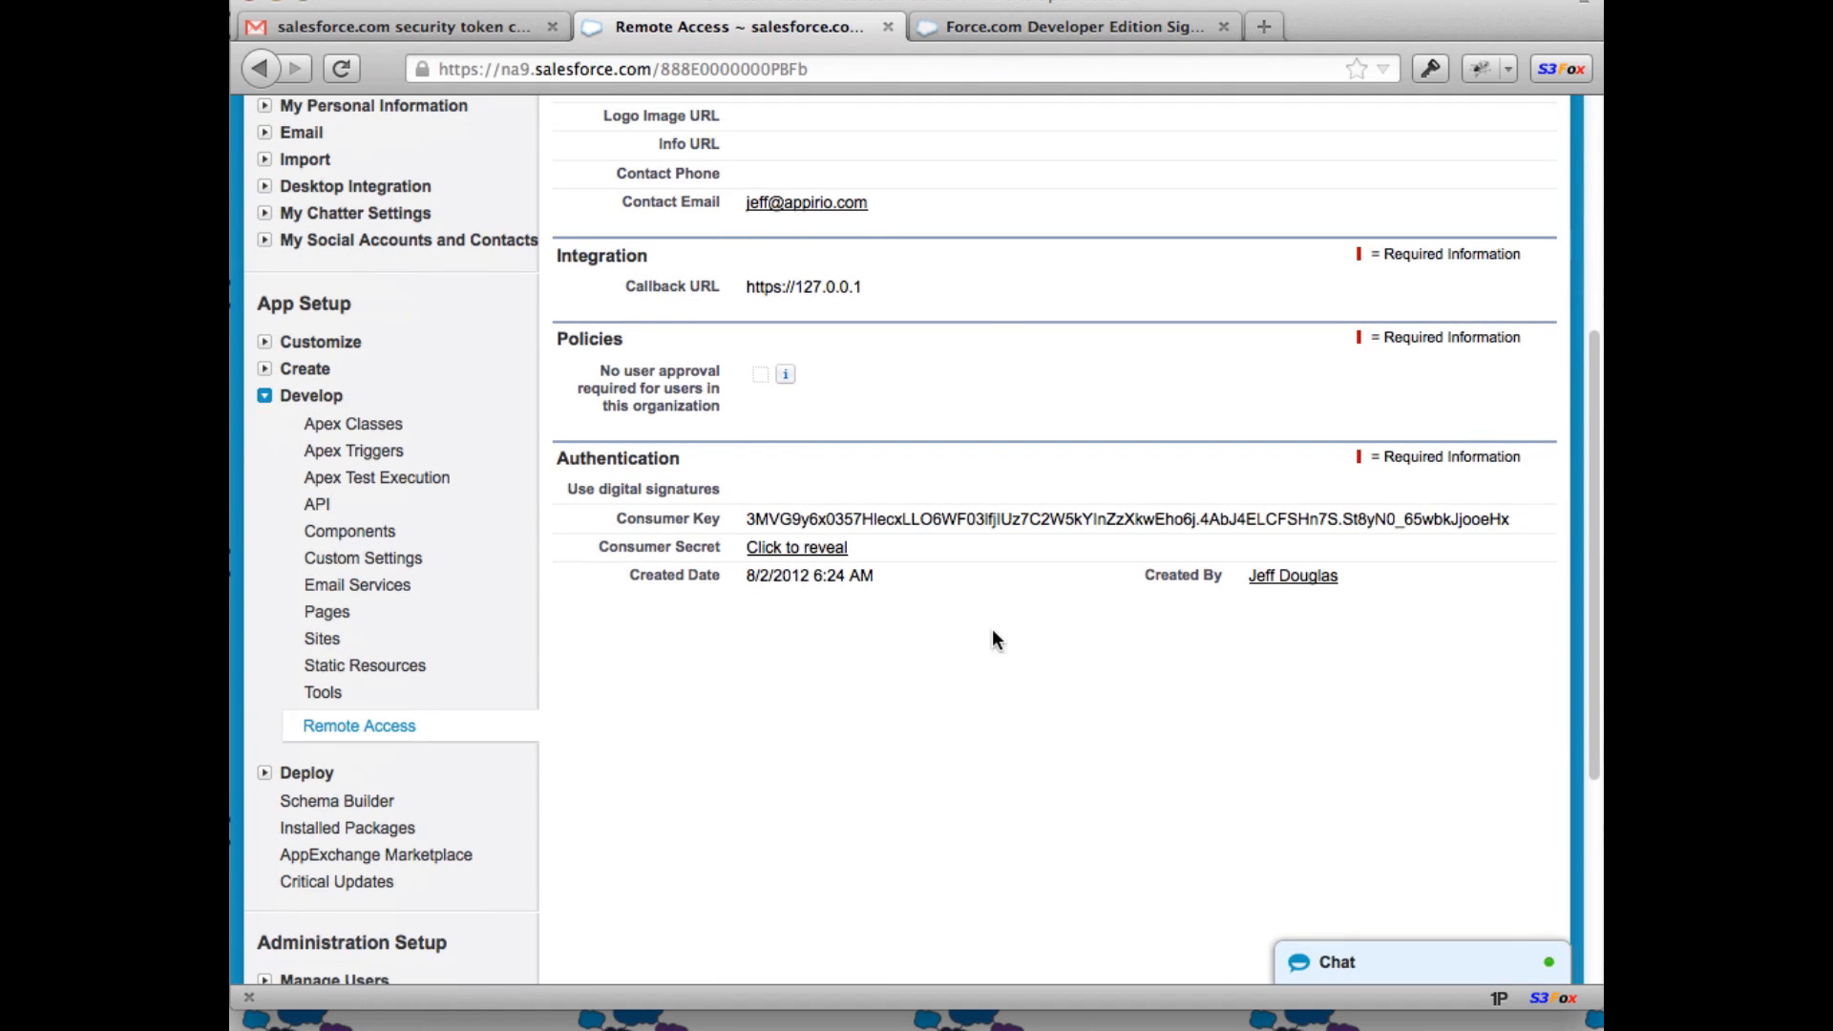
pyautogui.scroll(6, 828, 406)
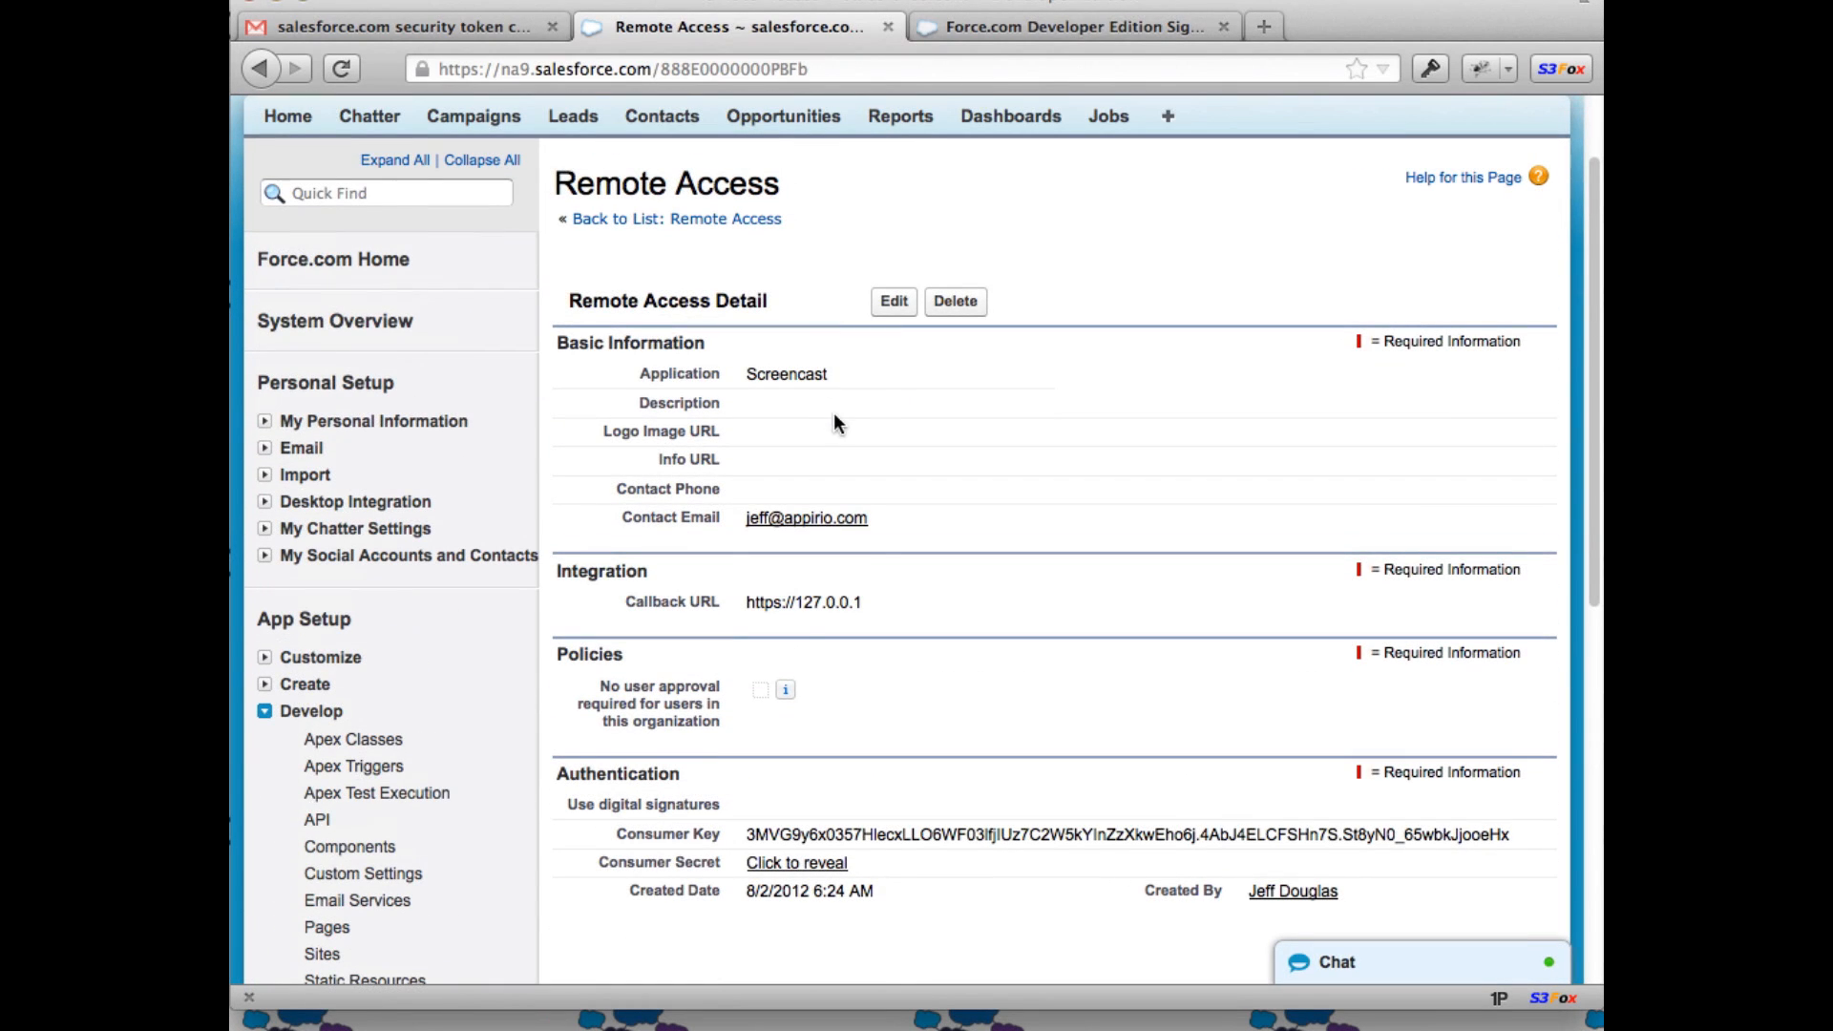
pyautogui.click(894, 304)
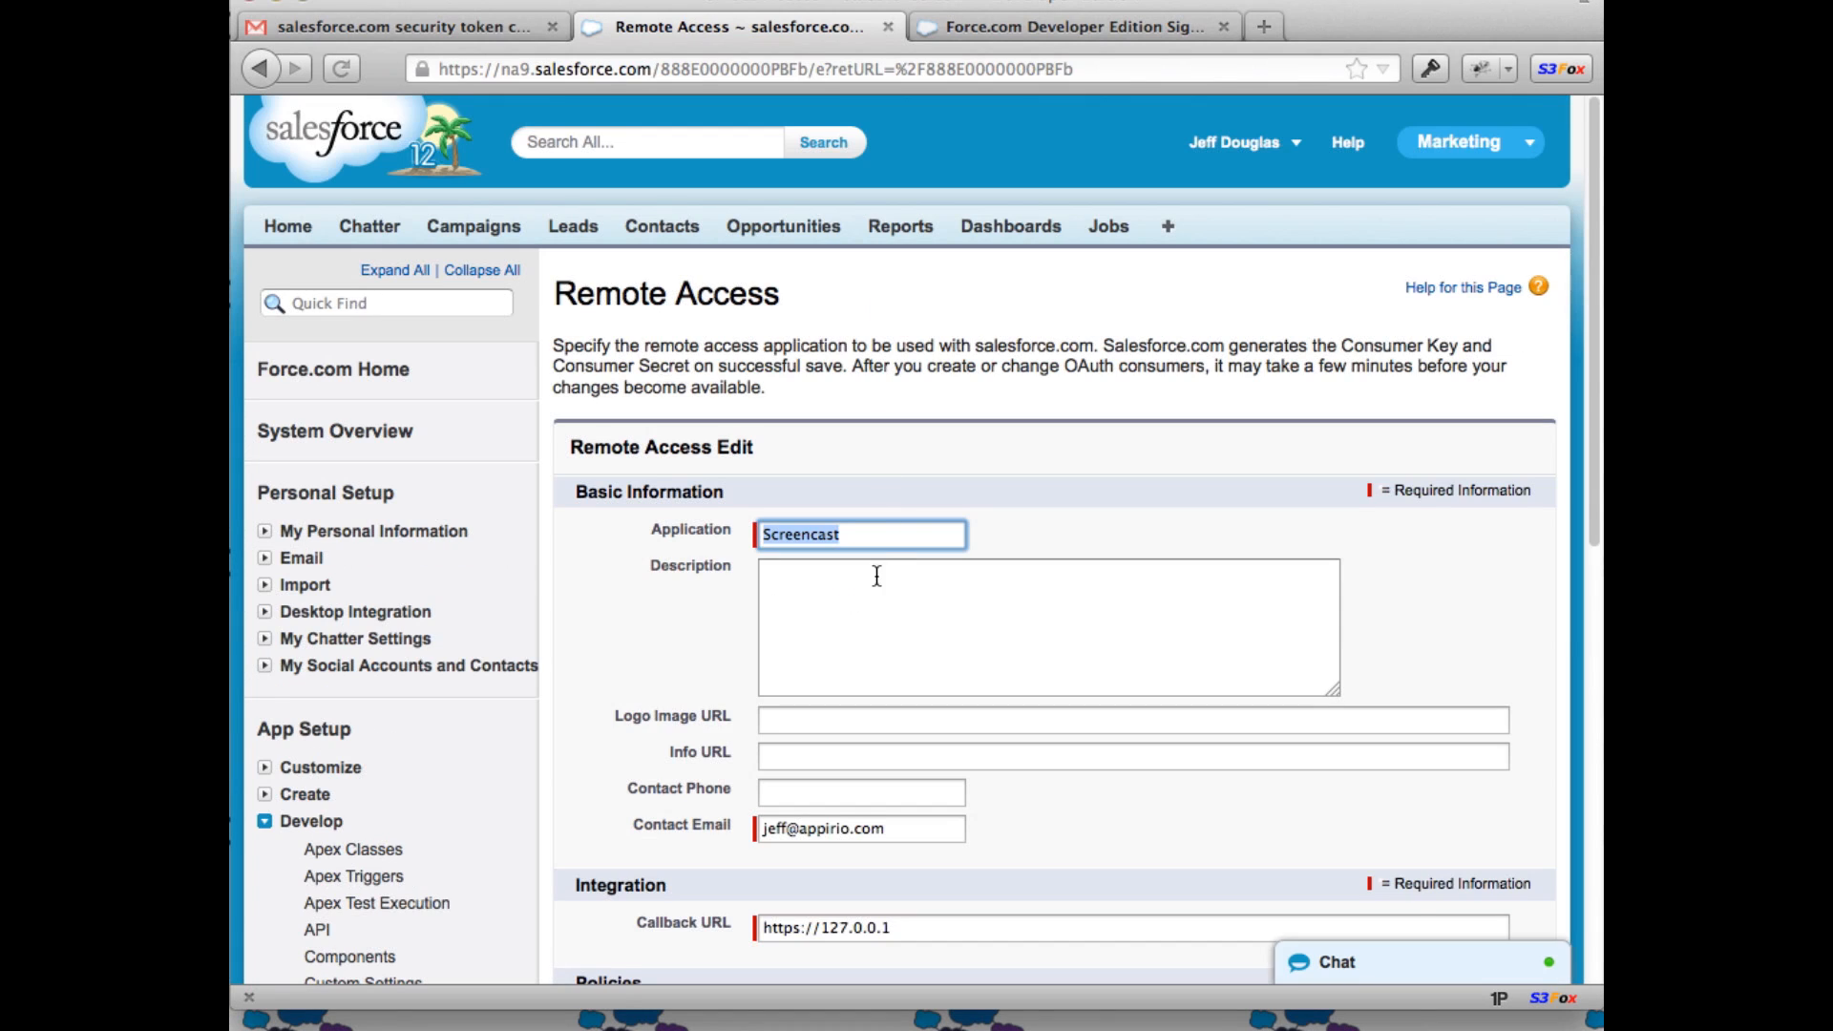
pyautogui.scroll(-4, 916, 620)
pyautogui.moveTo(793, 717); pyautogui.dragTo(1182, 723)
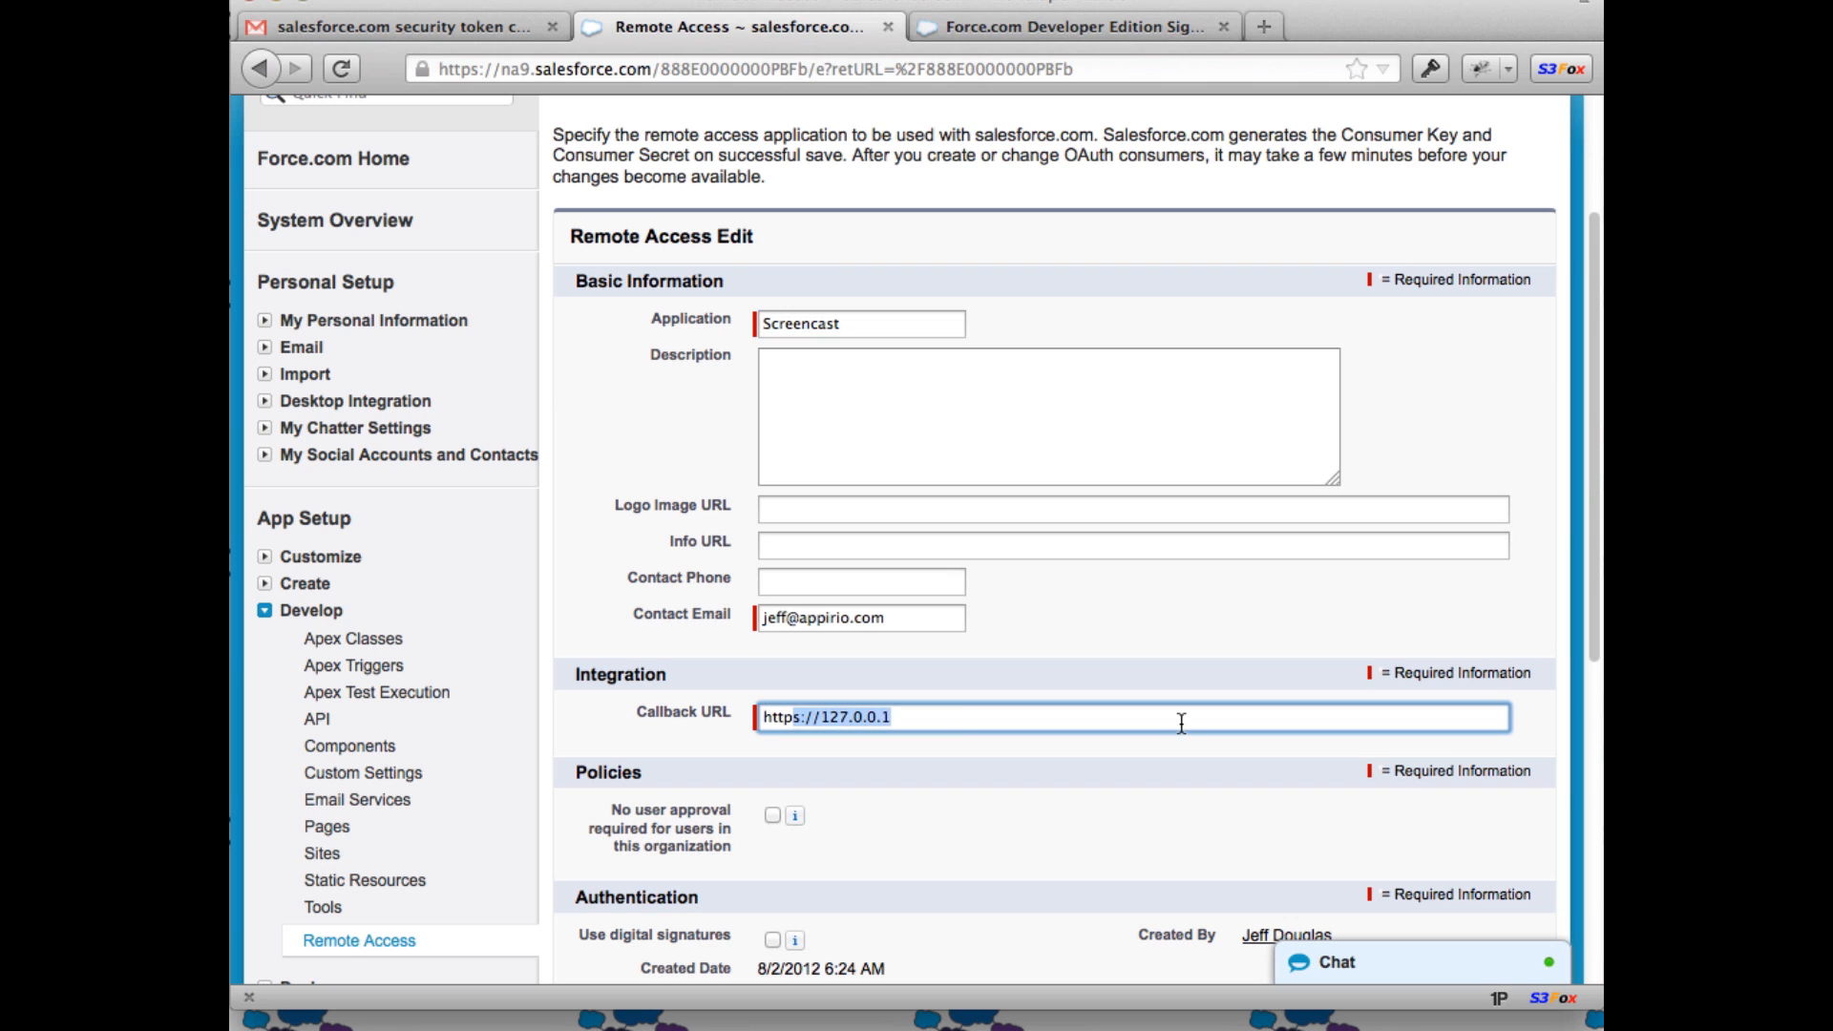
pyautogui.press('BackSpace')
pyautogui.write('://localhost')
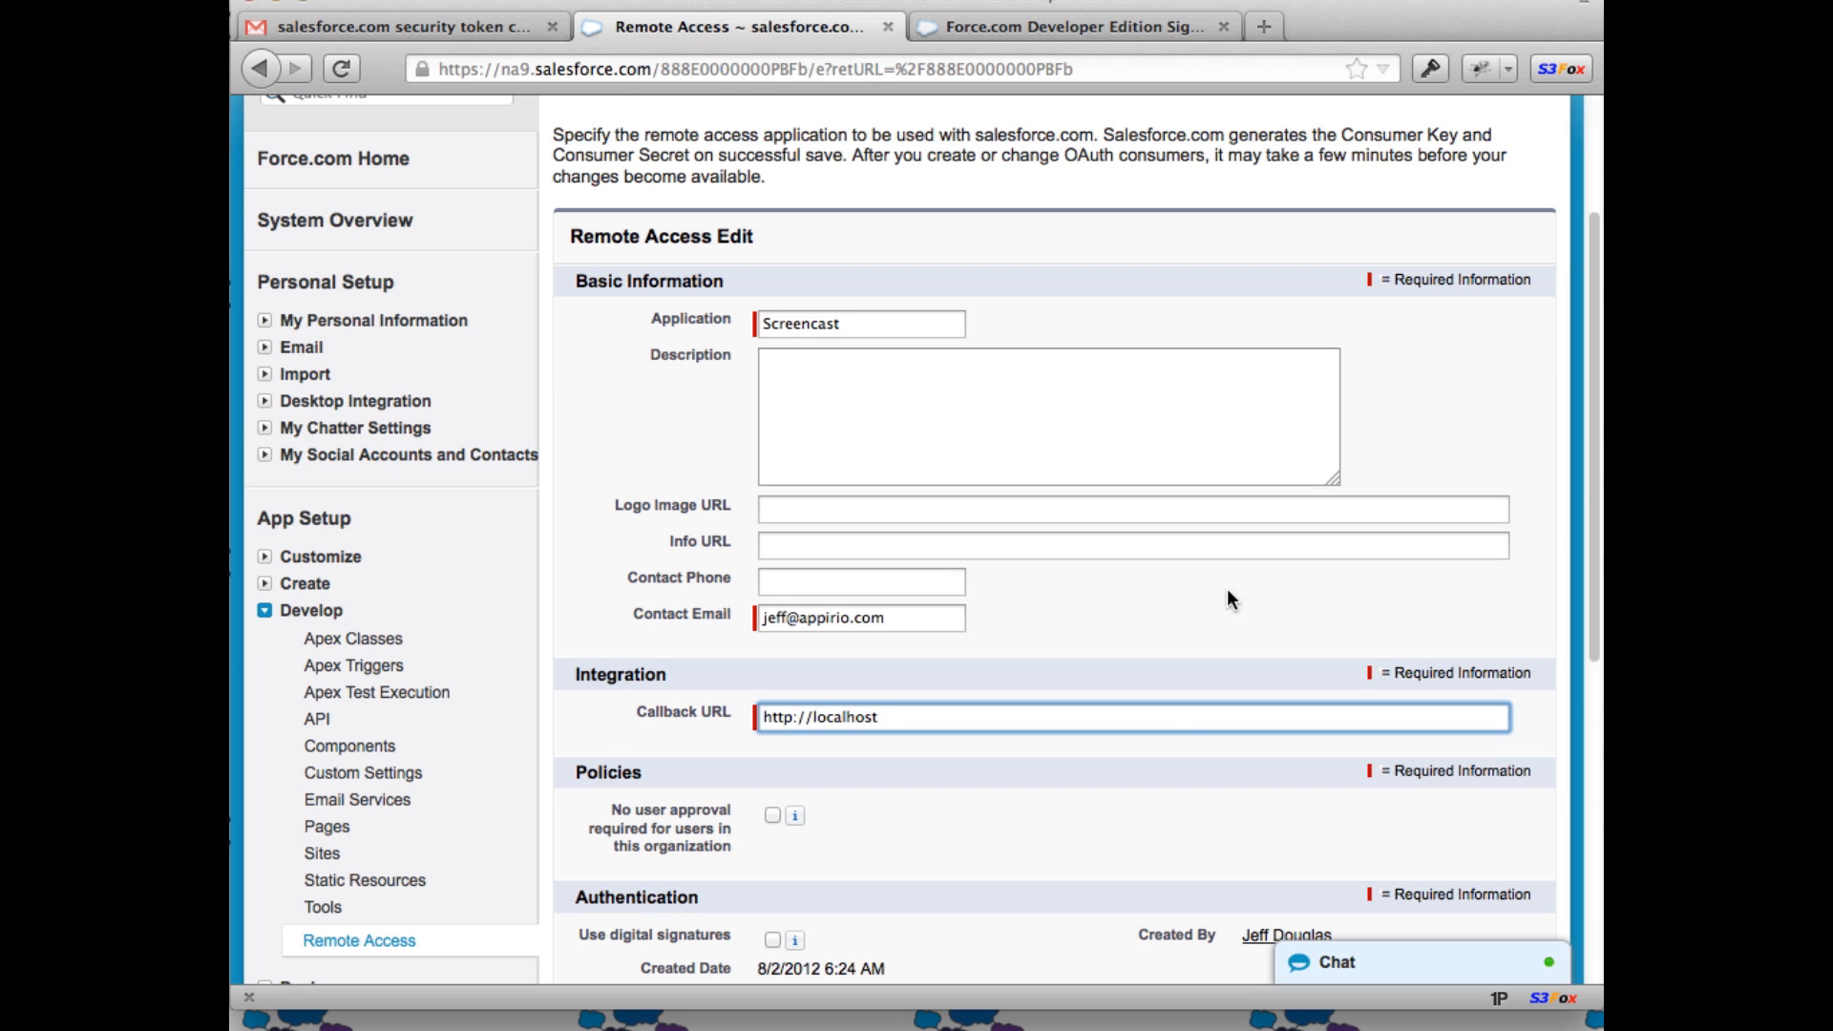
pyautogui.scroll(-5, 1227, 588)
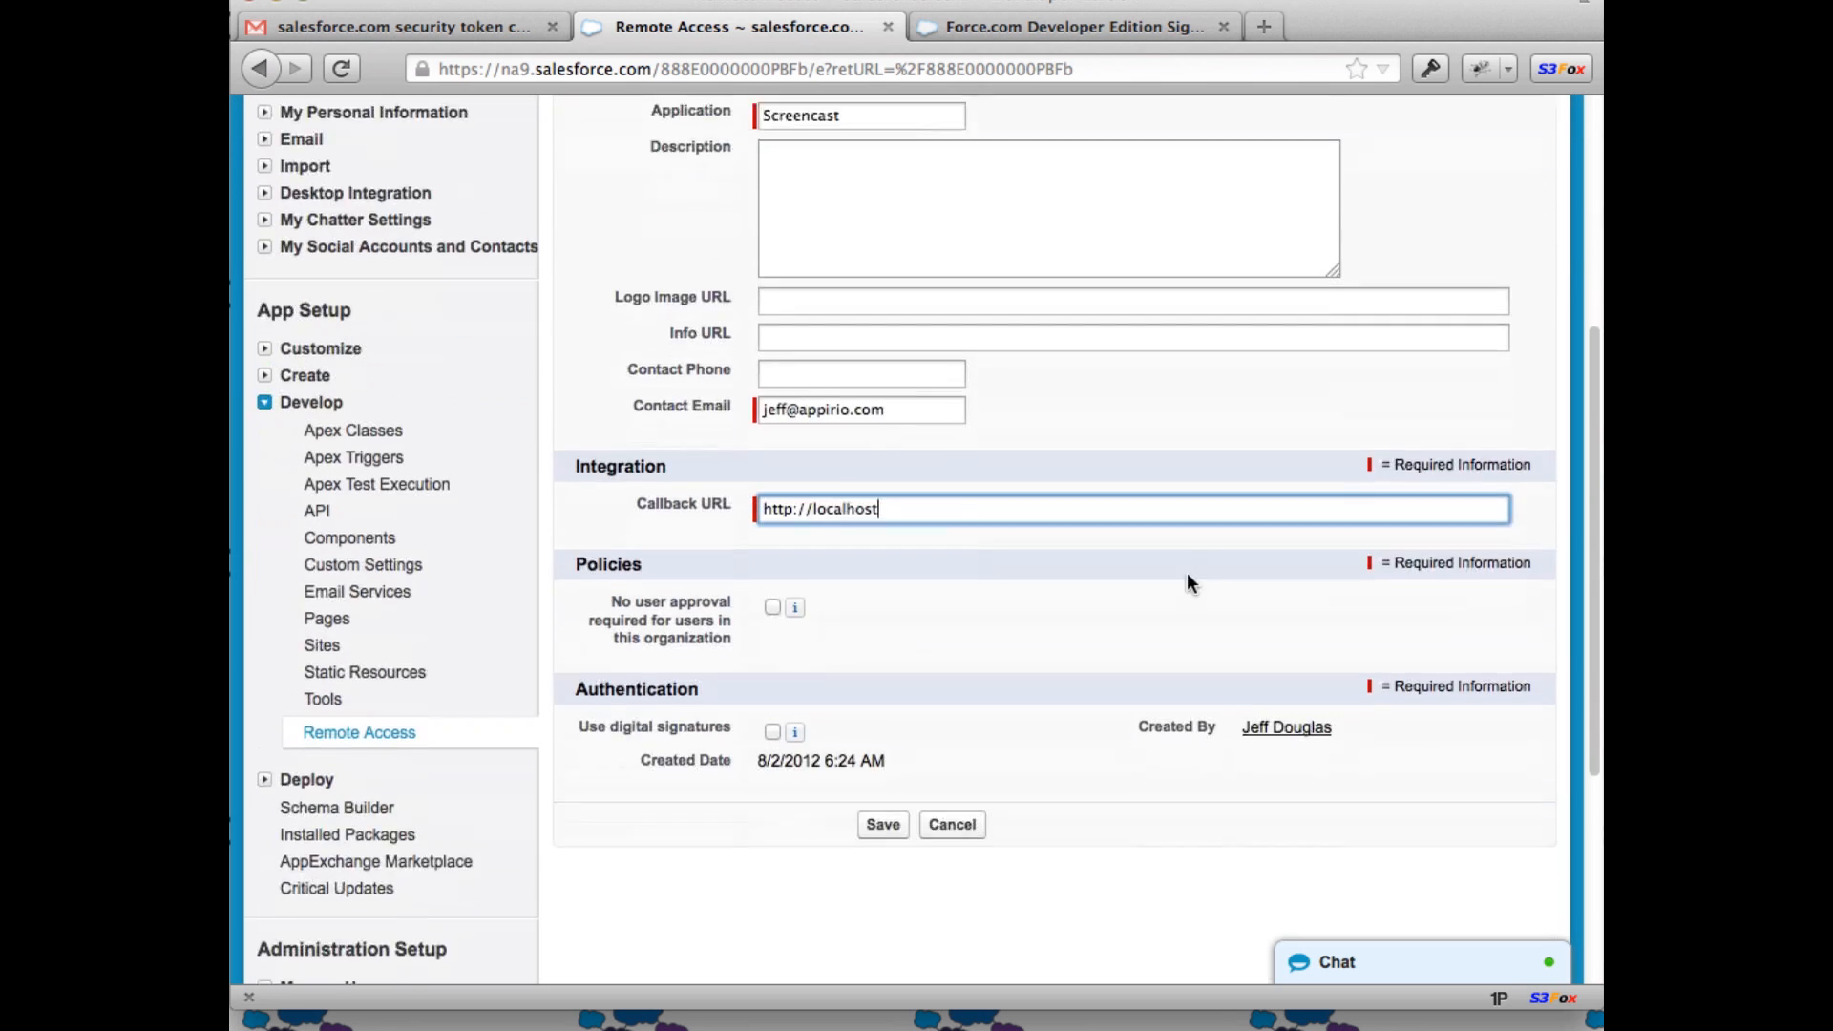
pyautogui.click(898, 732)
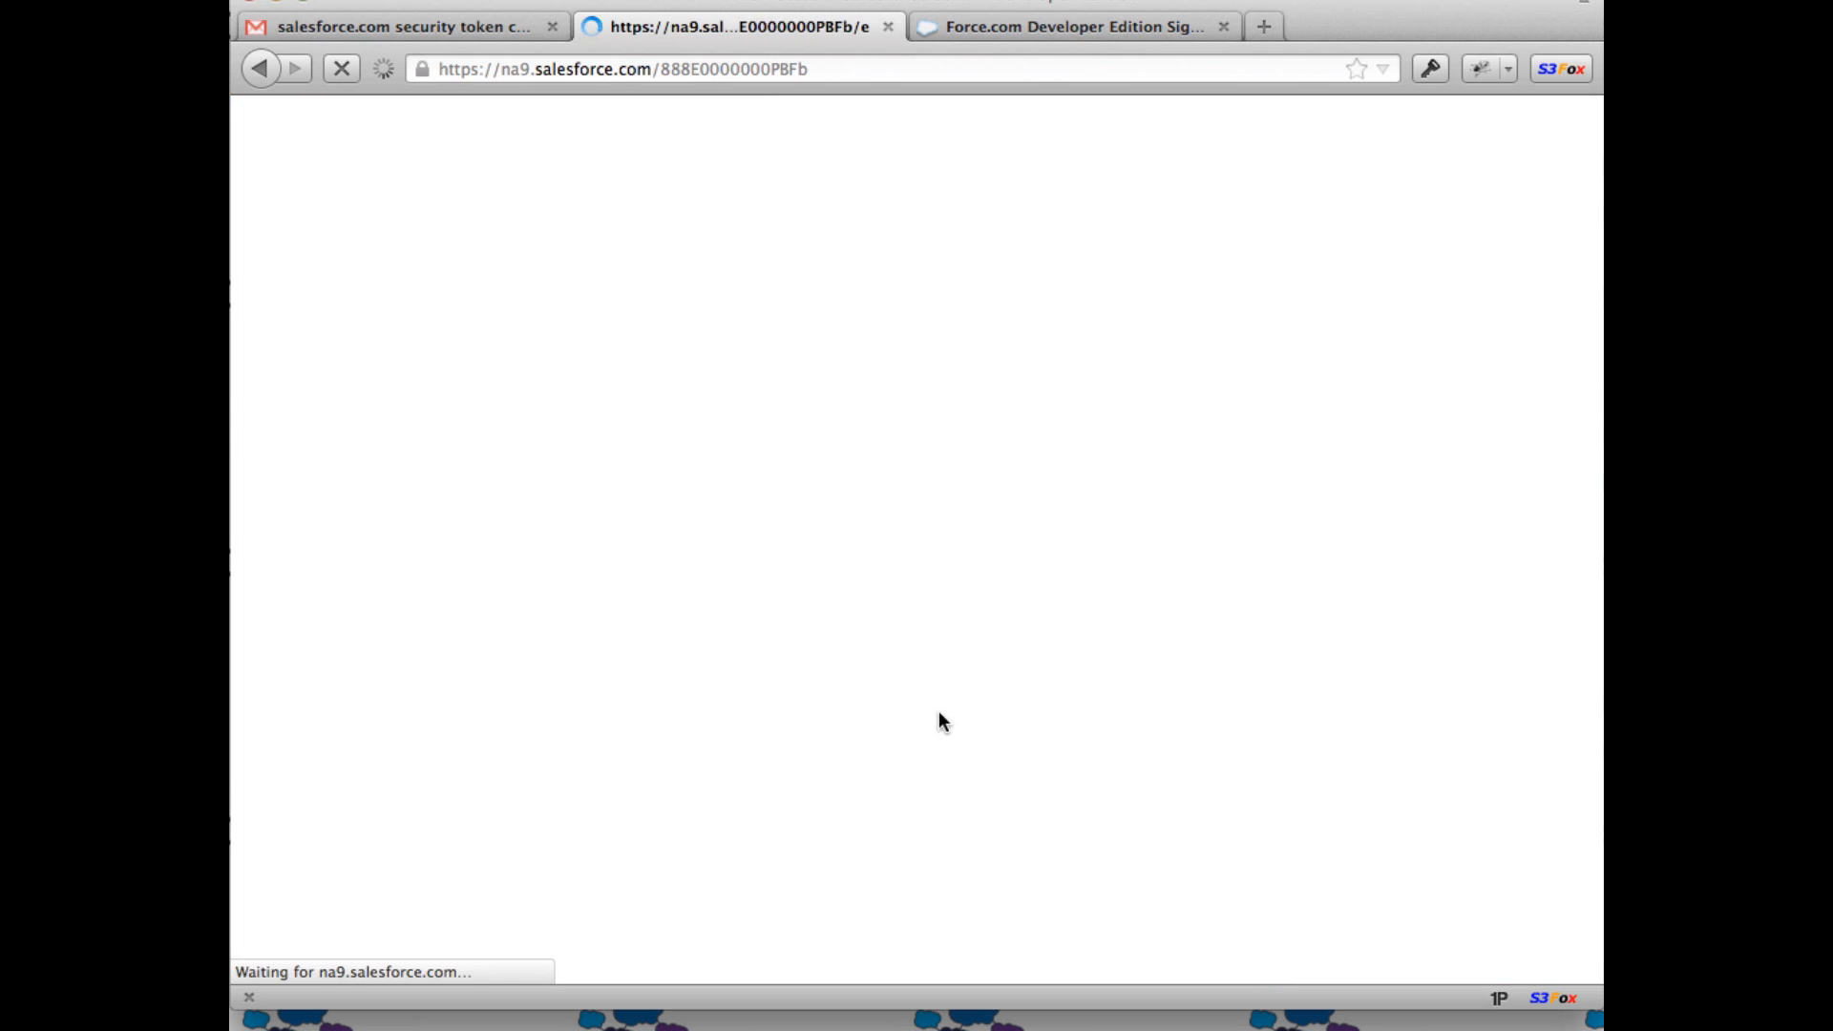
pyautogui.scroll(-5, 1043, 666)
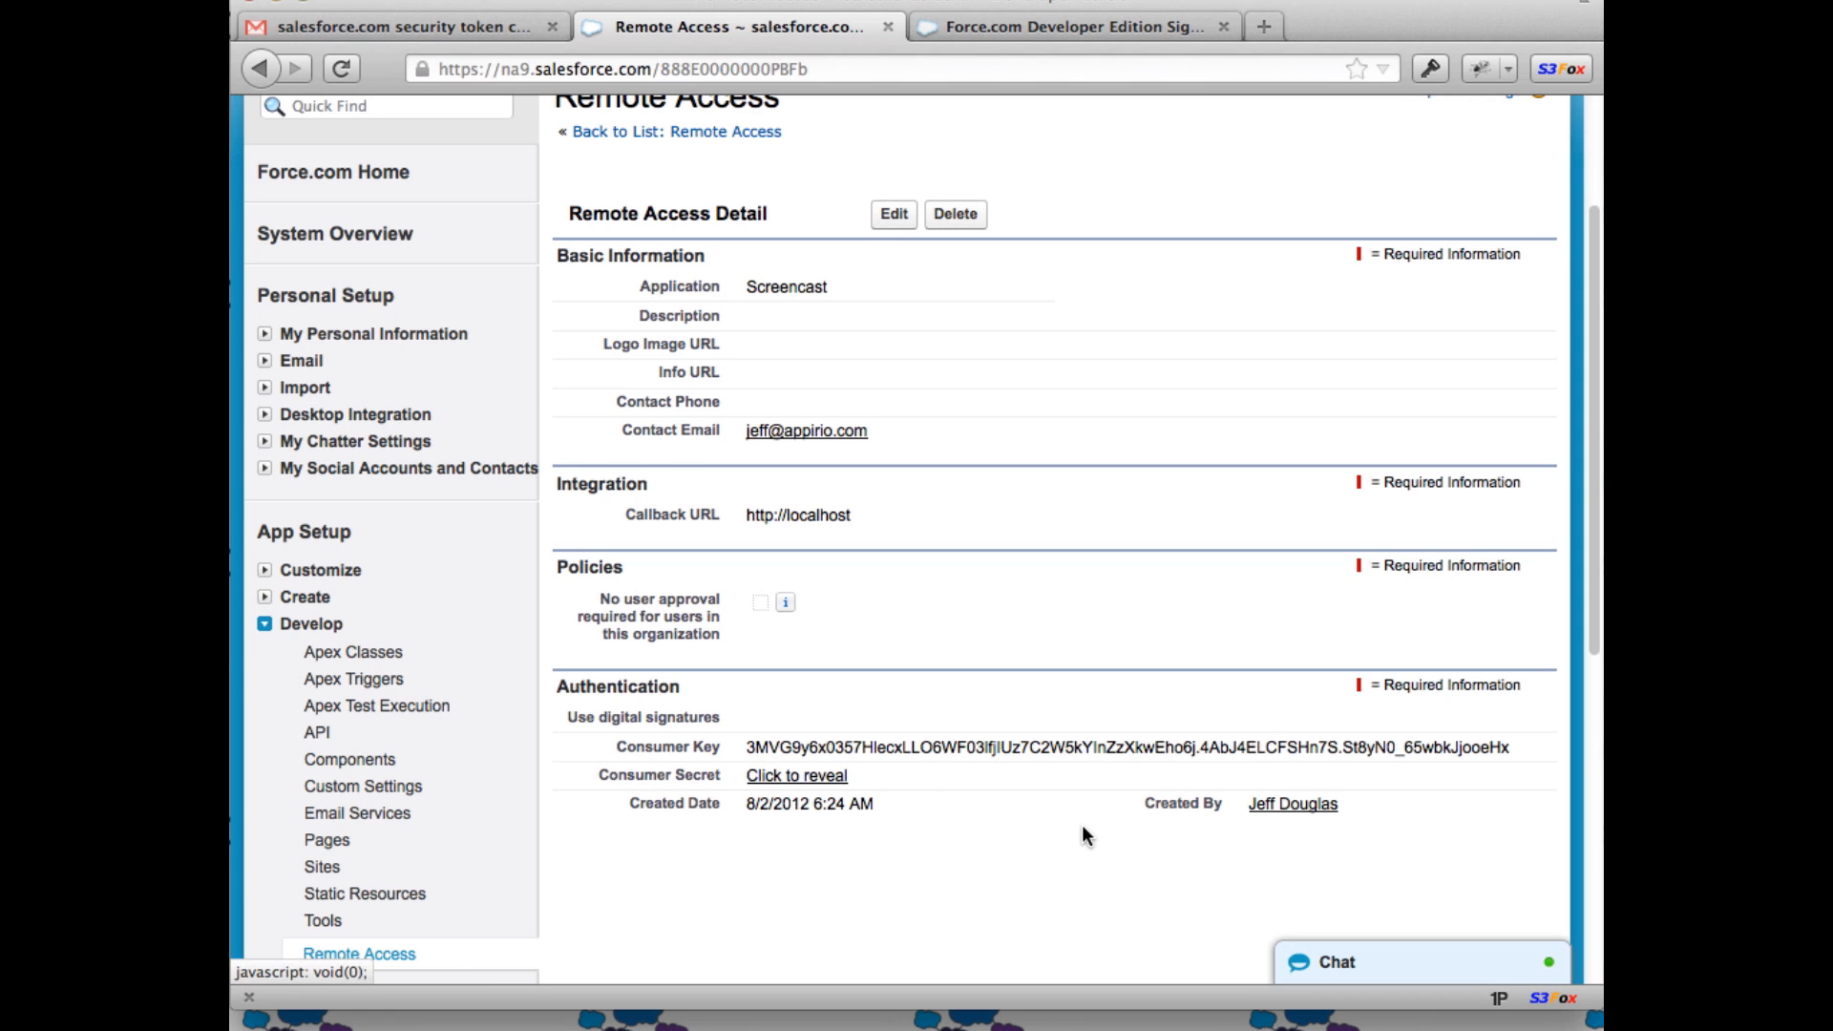
# Step: Collapse the Develop section and expand Manage Users in the Setup sidebar
pyautogui.scroll(-3, 1082, 829)
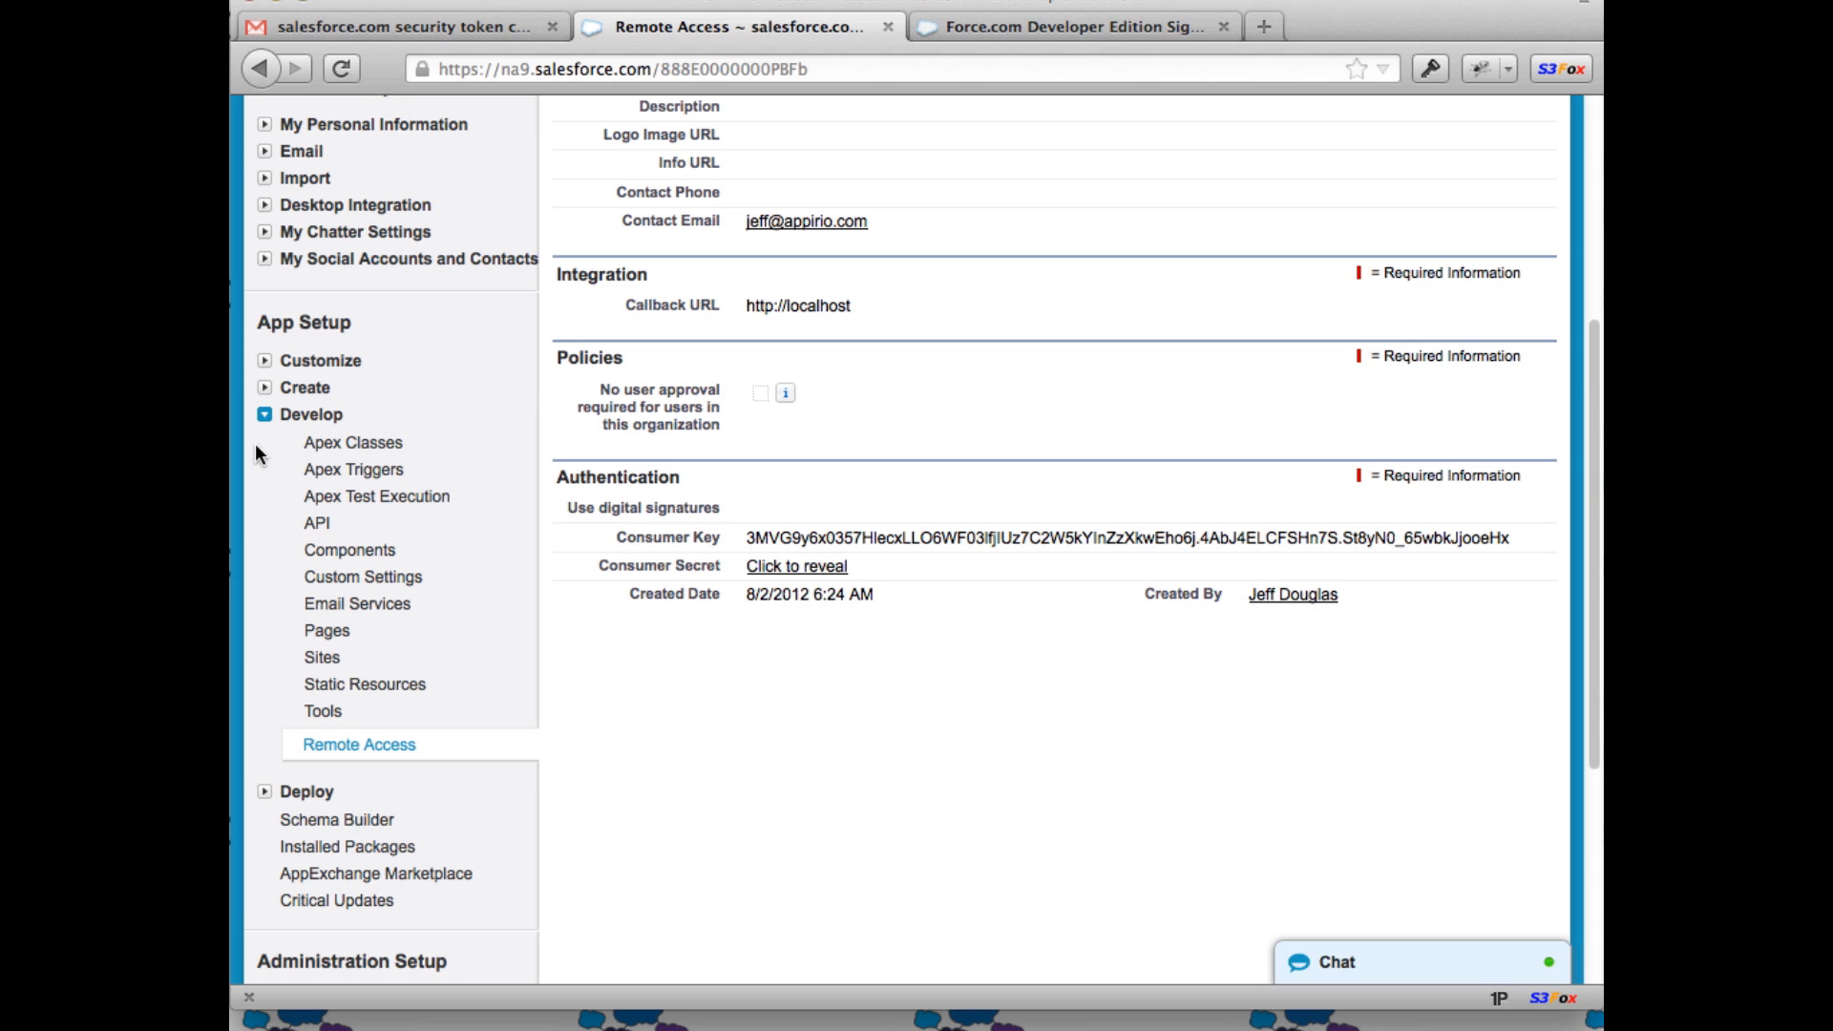
pyautogui.click(265, 416)
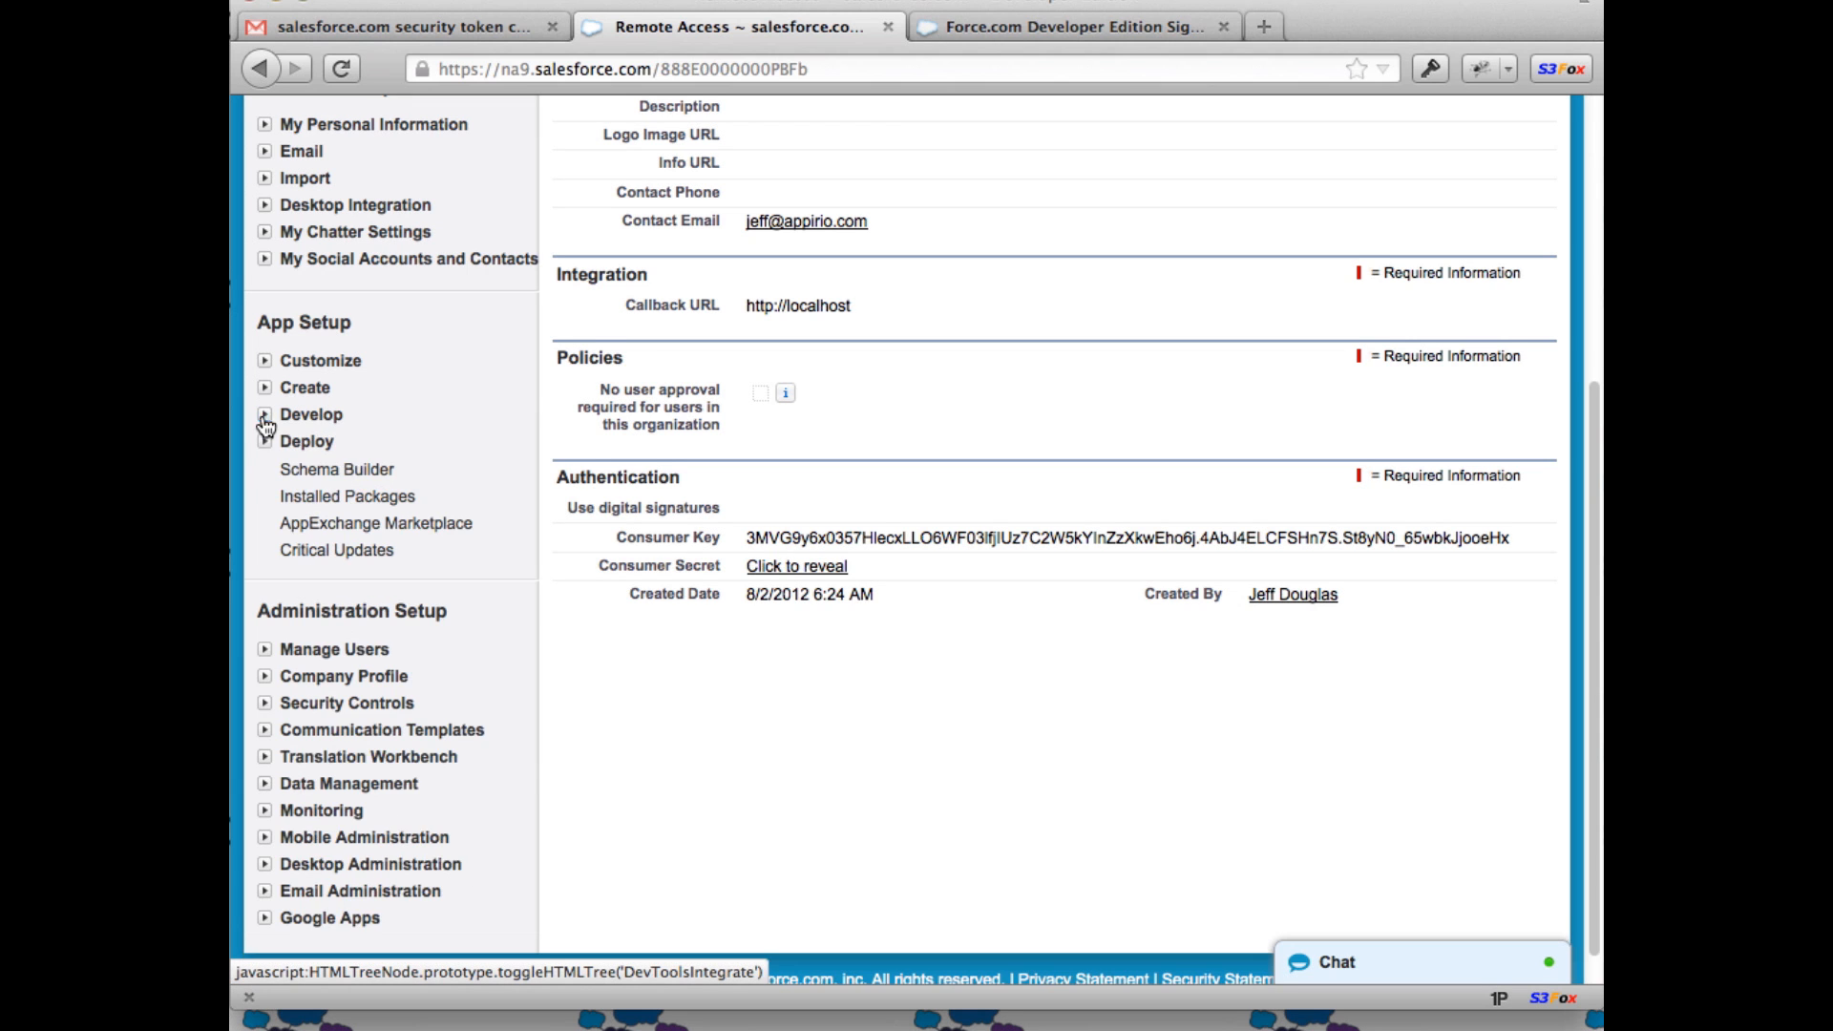
pyautogui.scroll(-1, 265, 427)
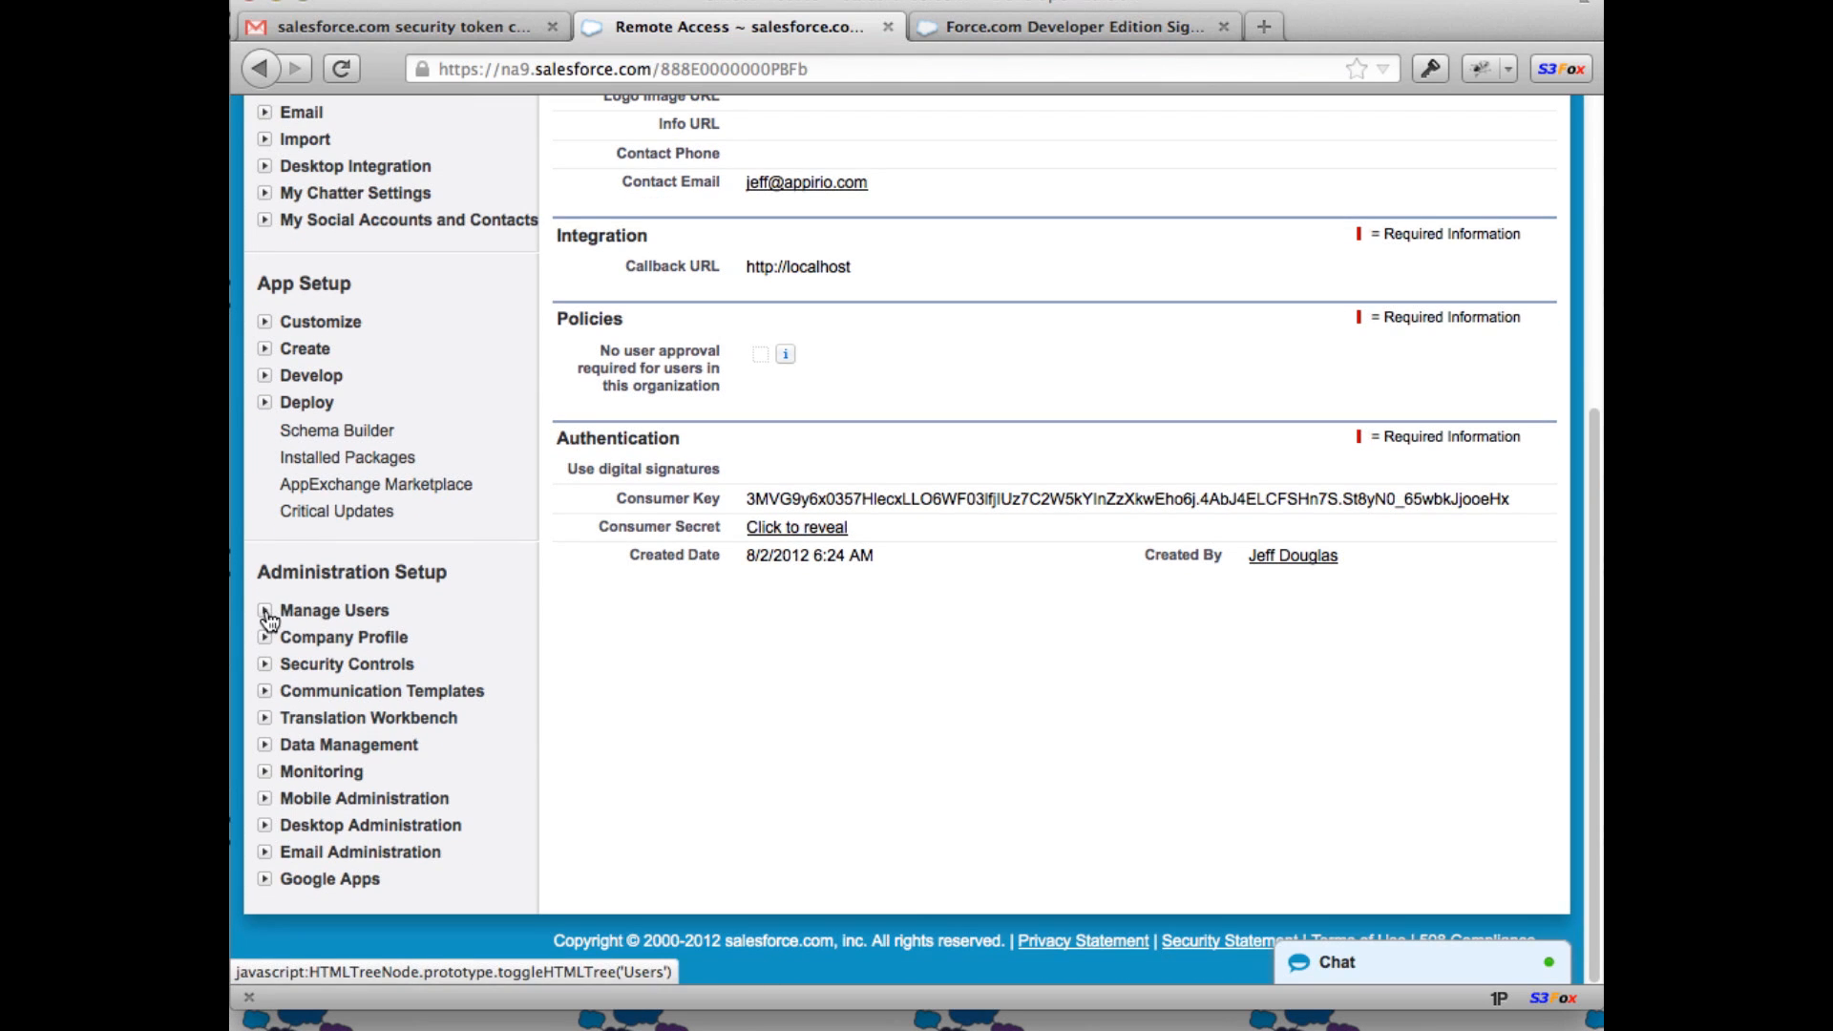
pyautogui.click(263, 613)
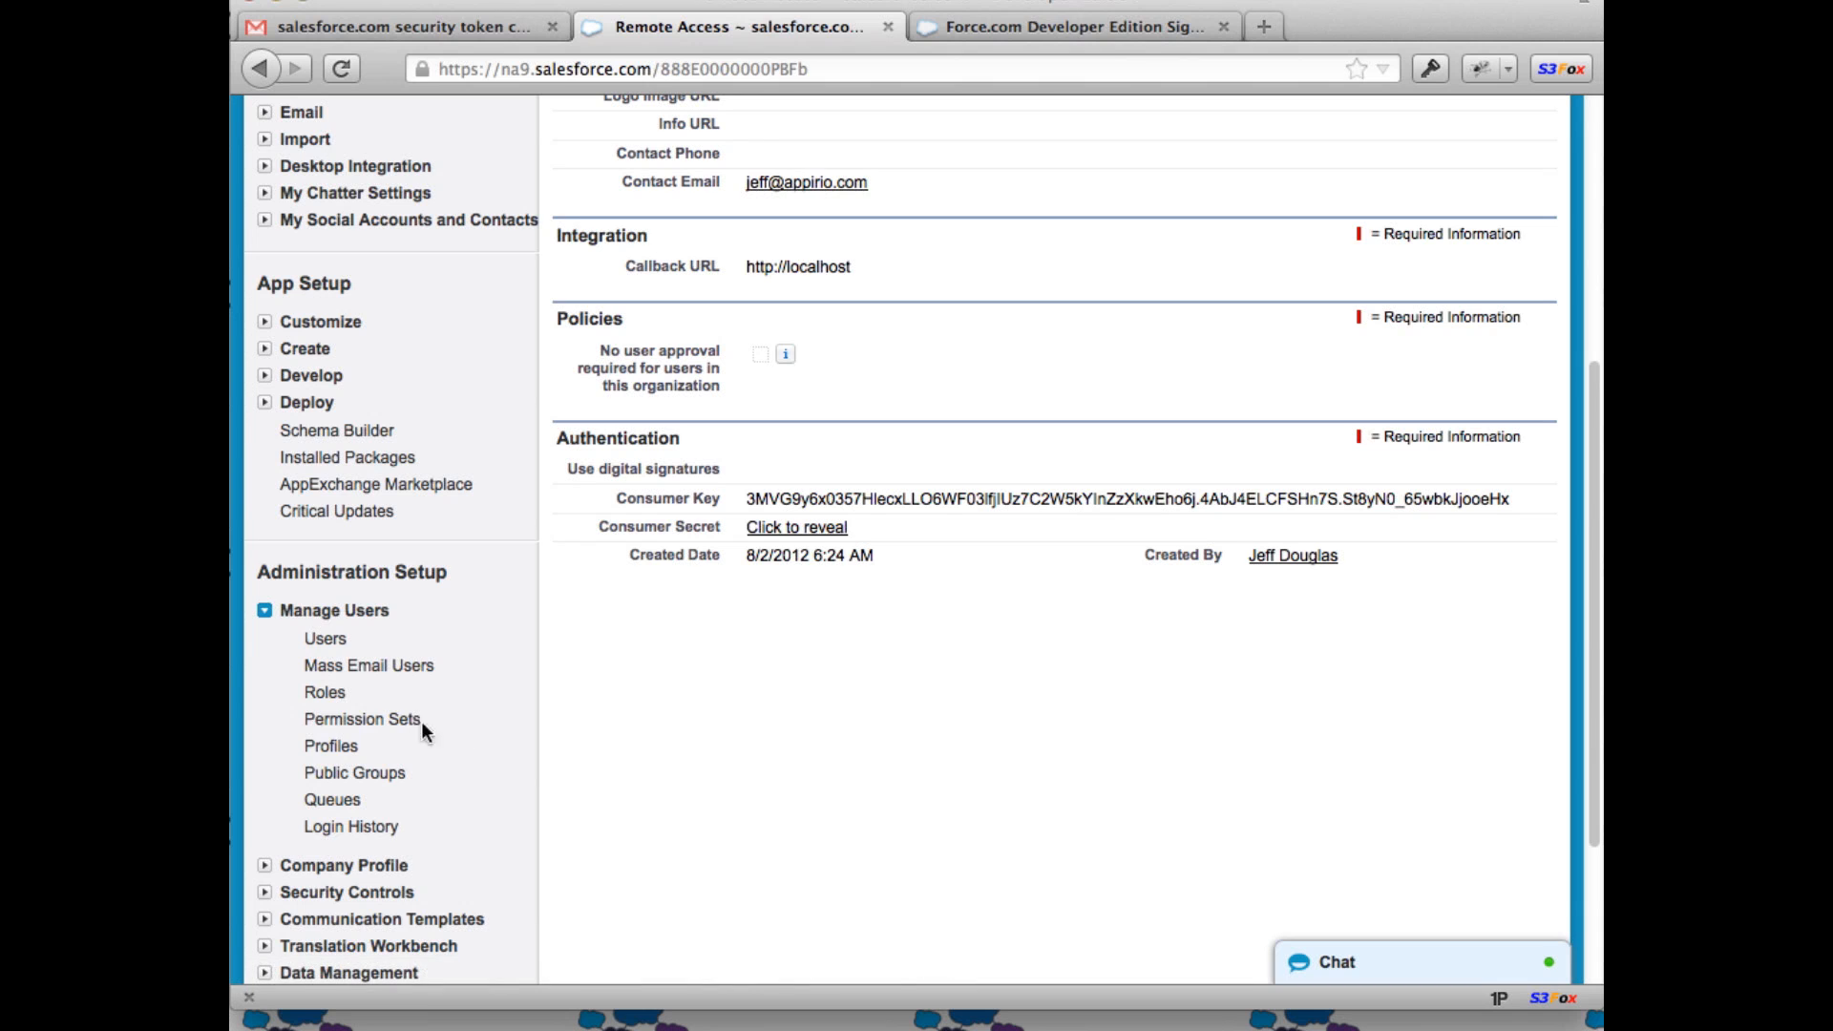
pyautogui.click(346, 748)
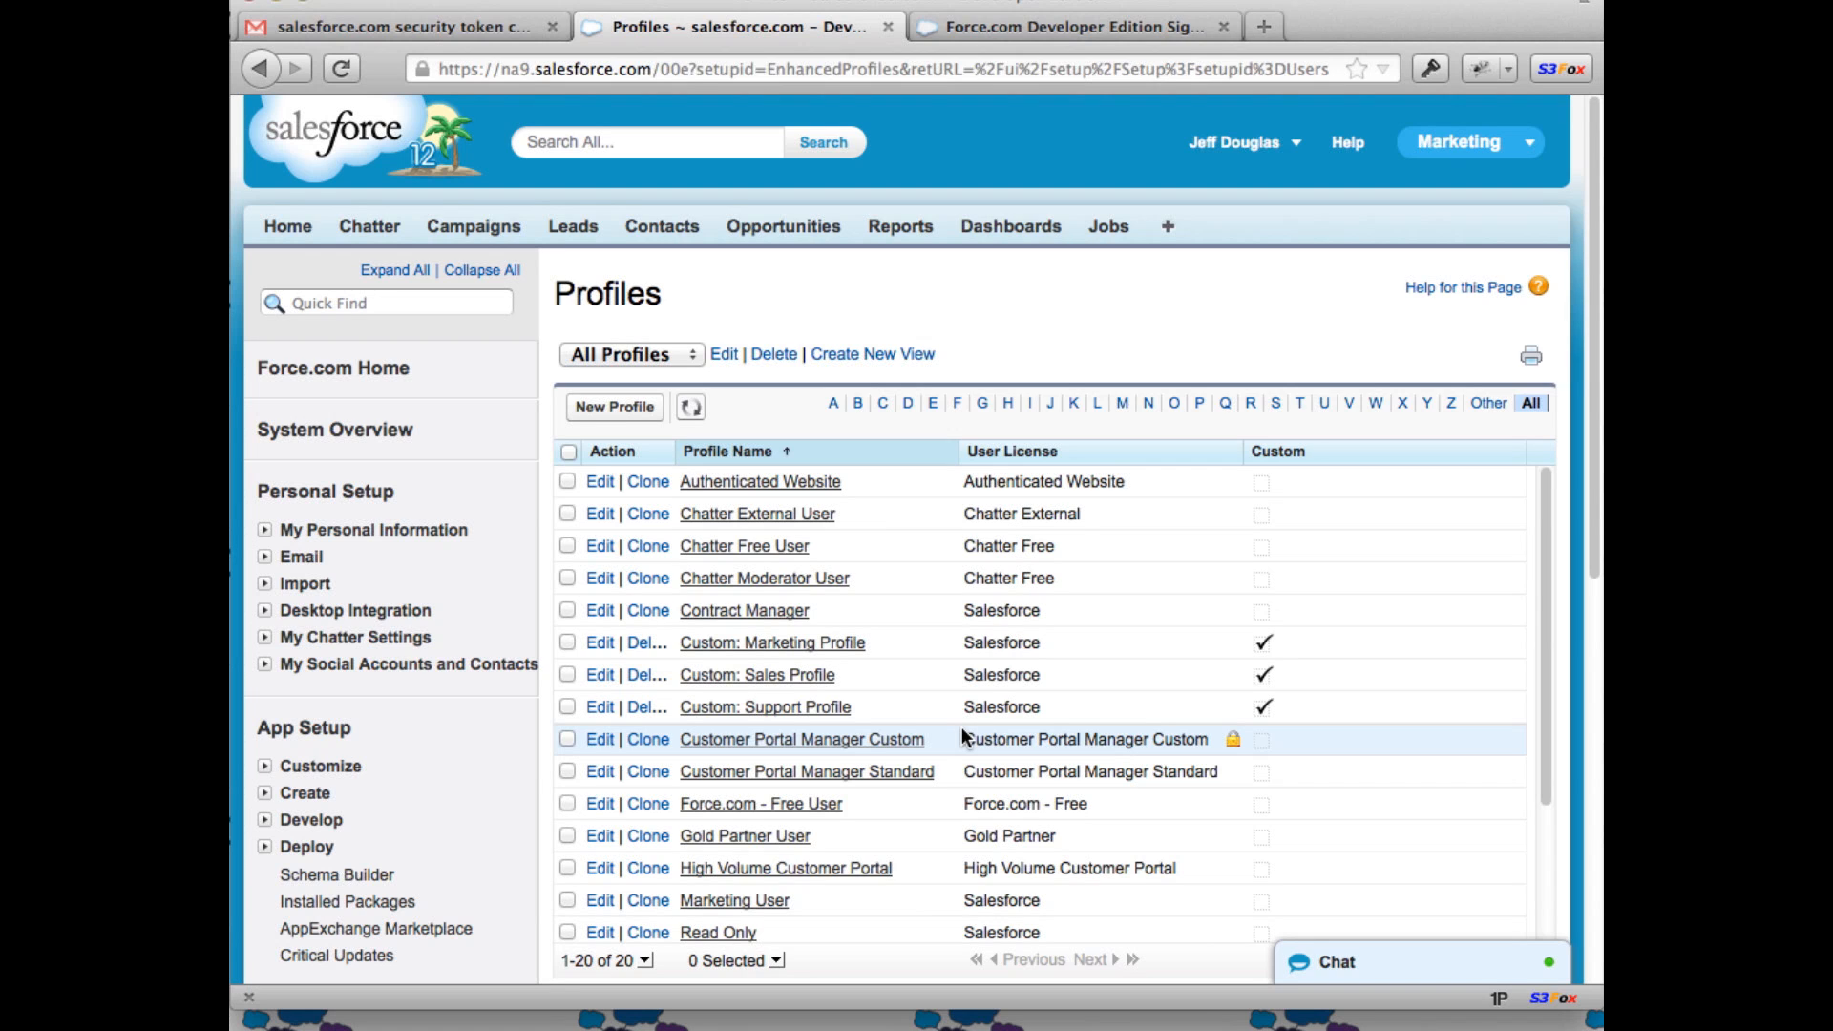
pyautogui.scroll(-5, 960, 738)
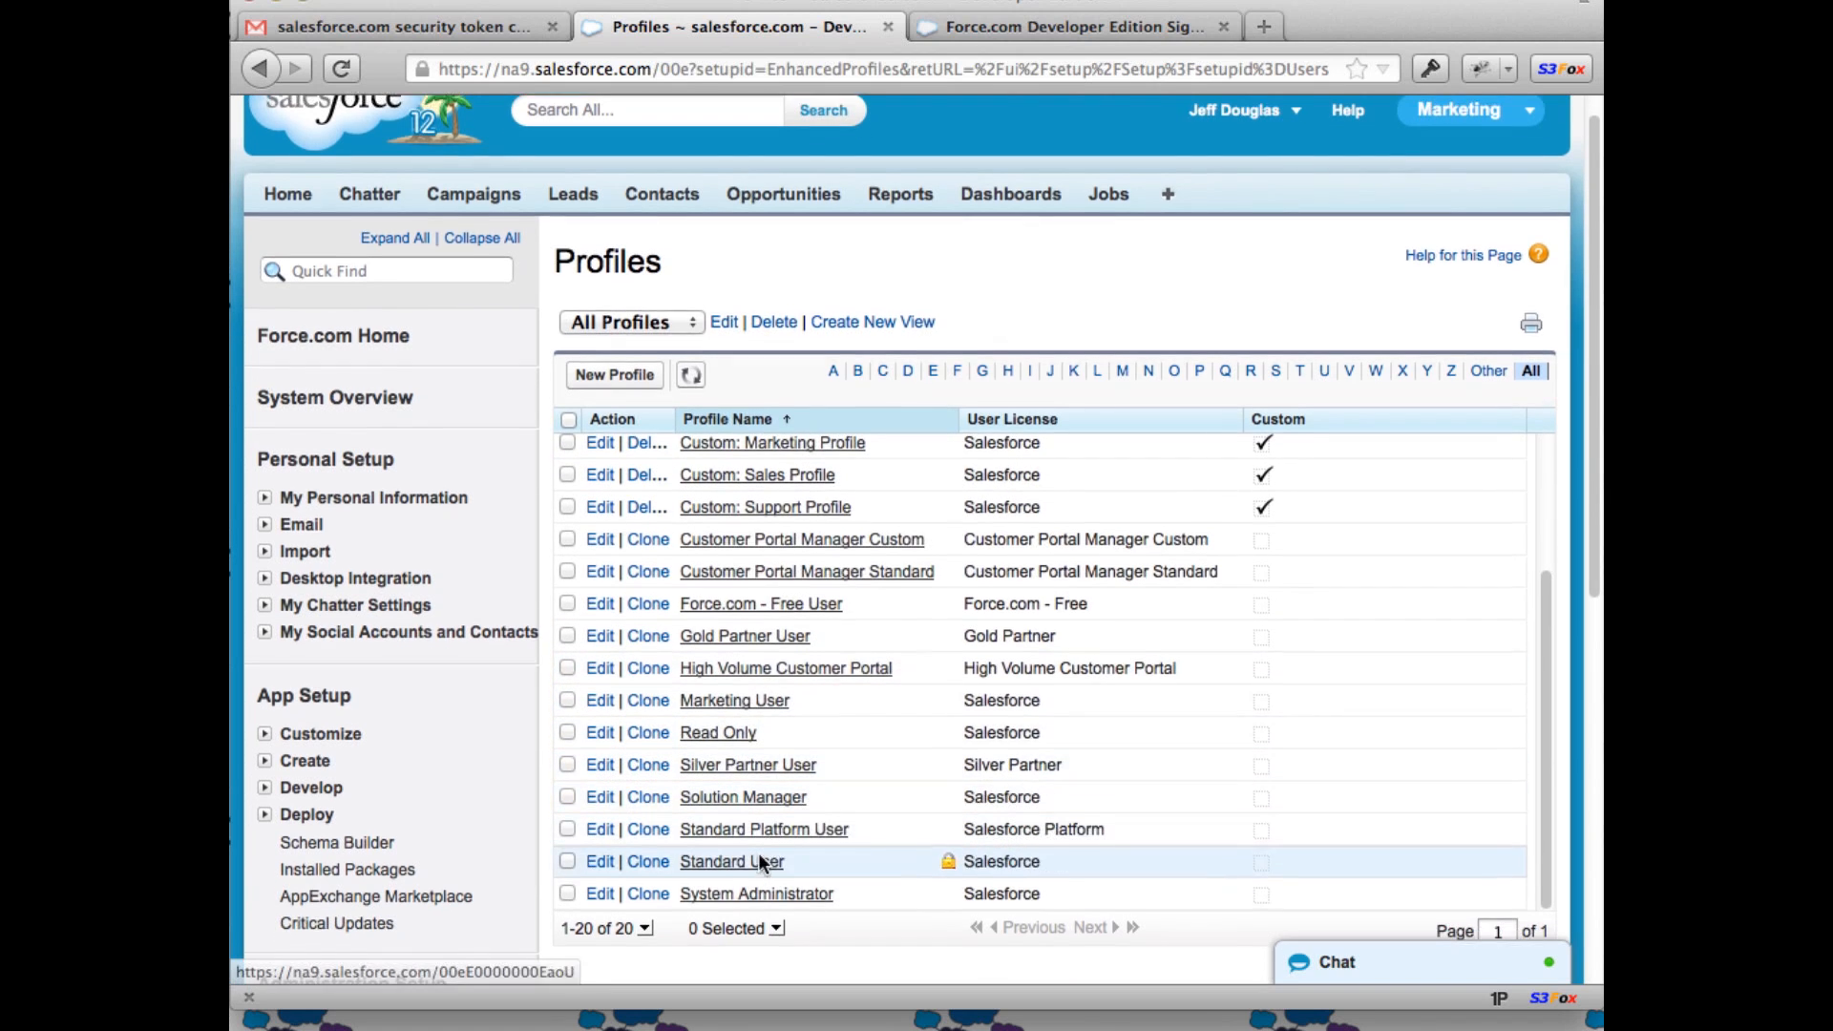
pyautogui.click(749, 886)
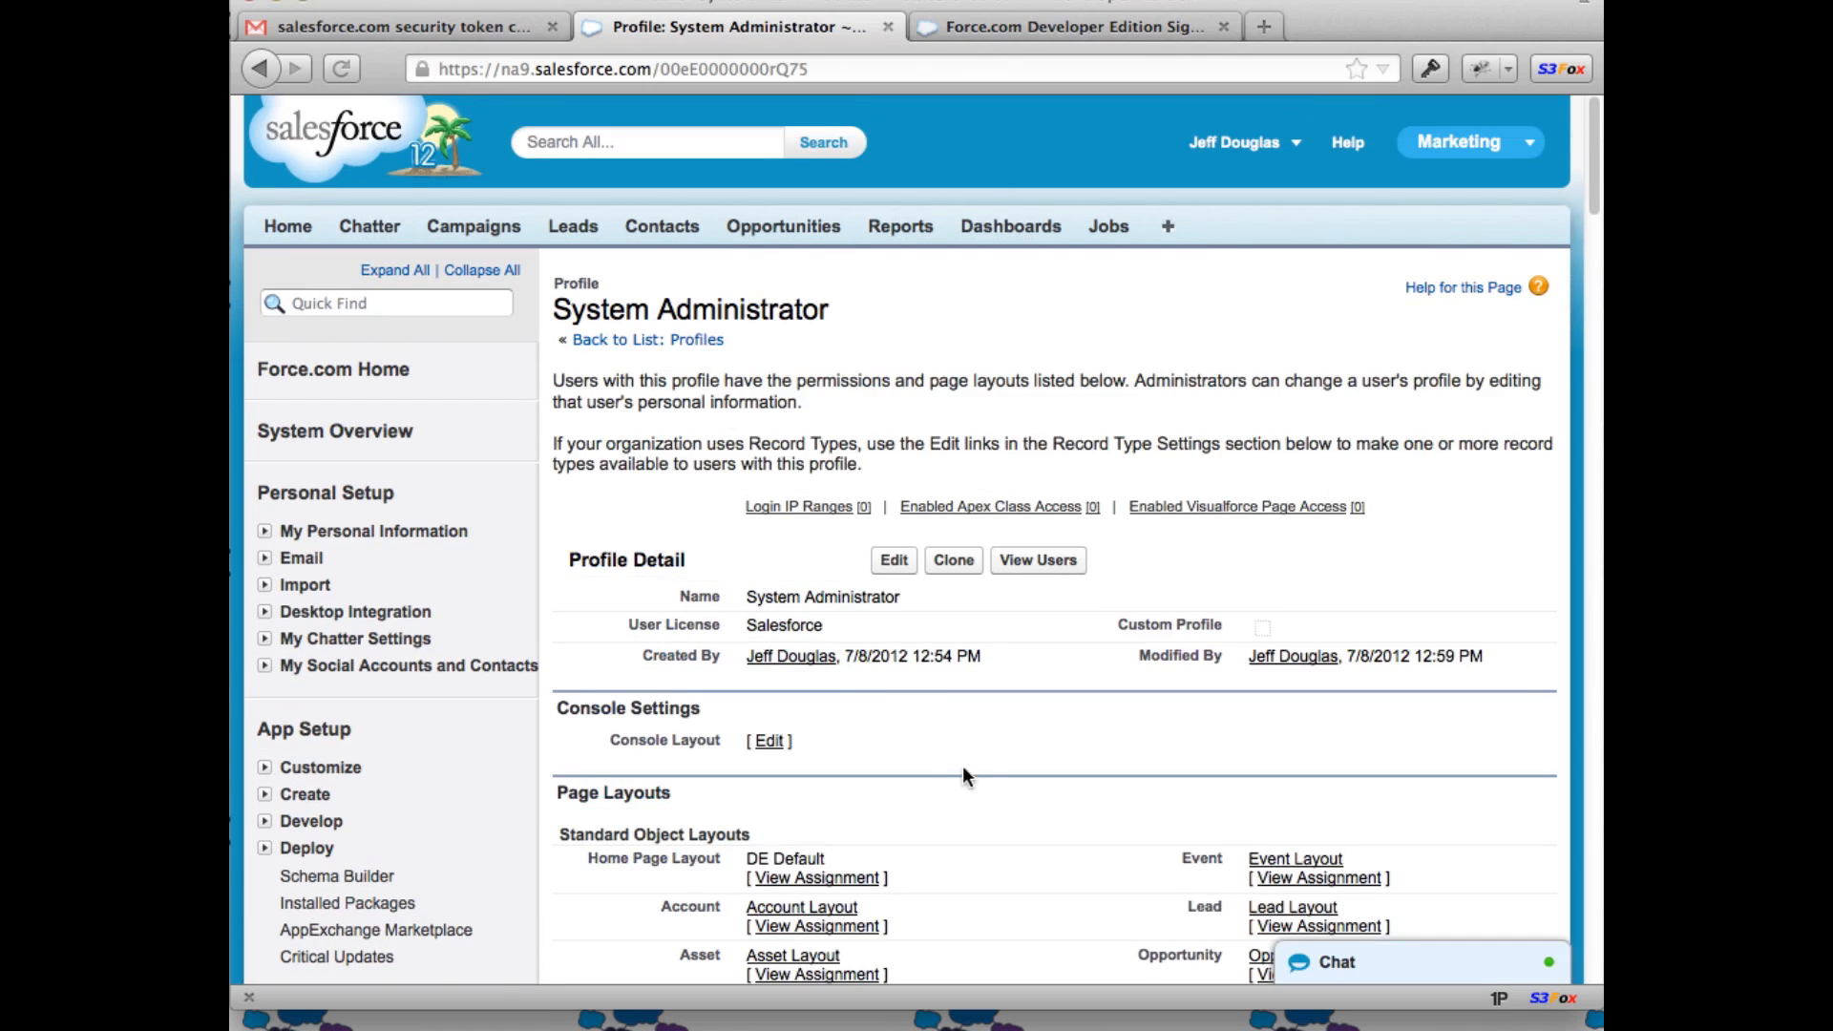
pyautogui.scroll(-5, 982, 754)
pyautogui.scroll(-5, 989, 702)
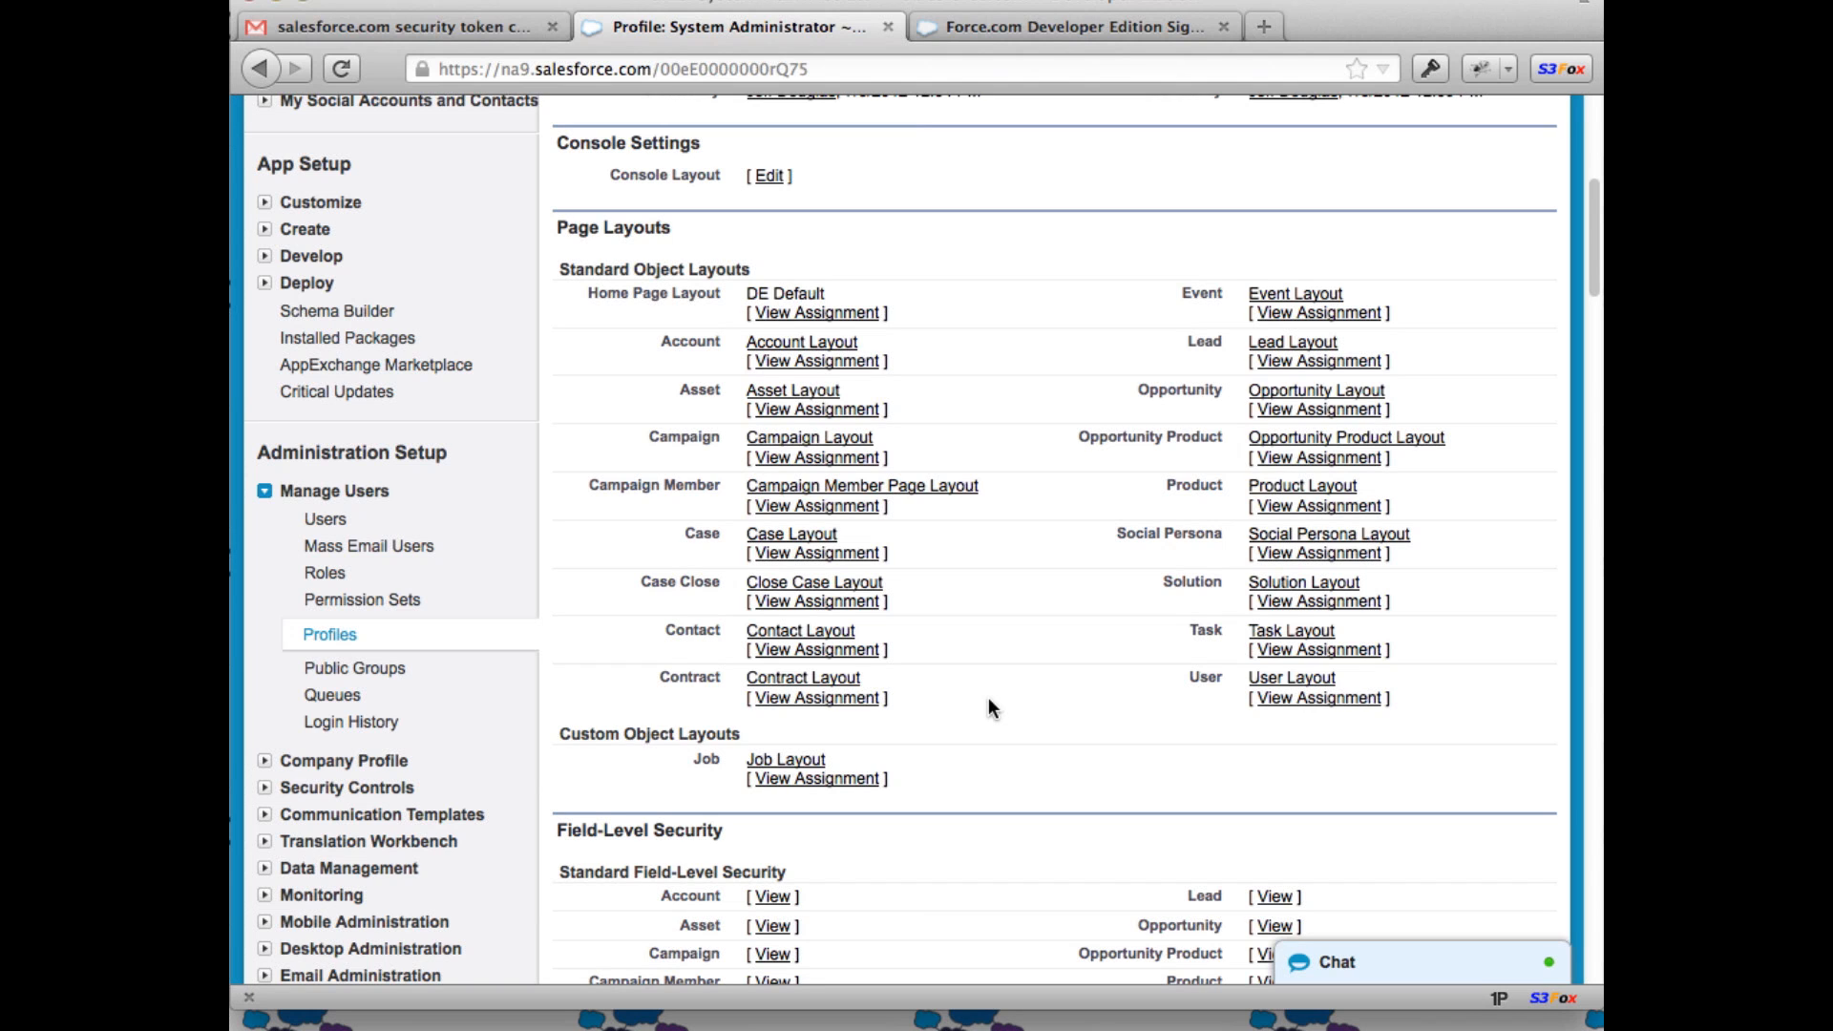
pyautogui.scroll(-8, 989, 704)
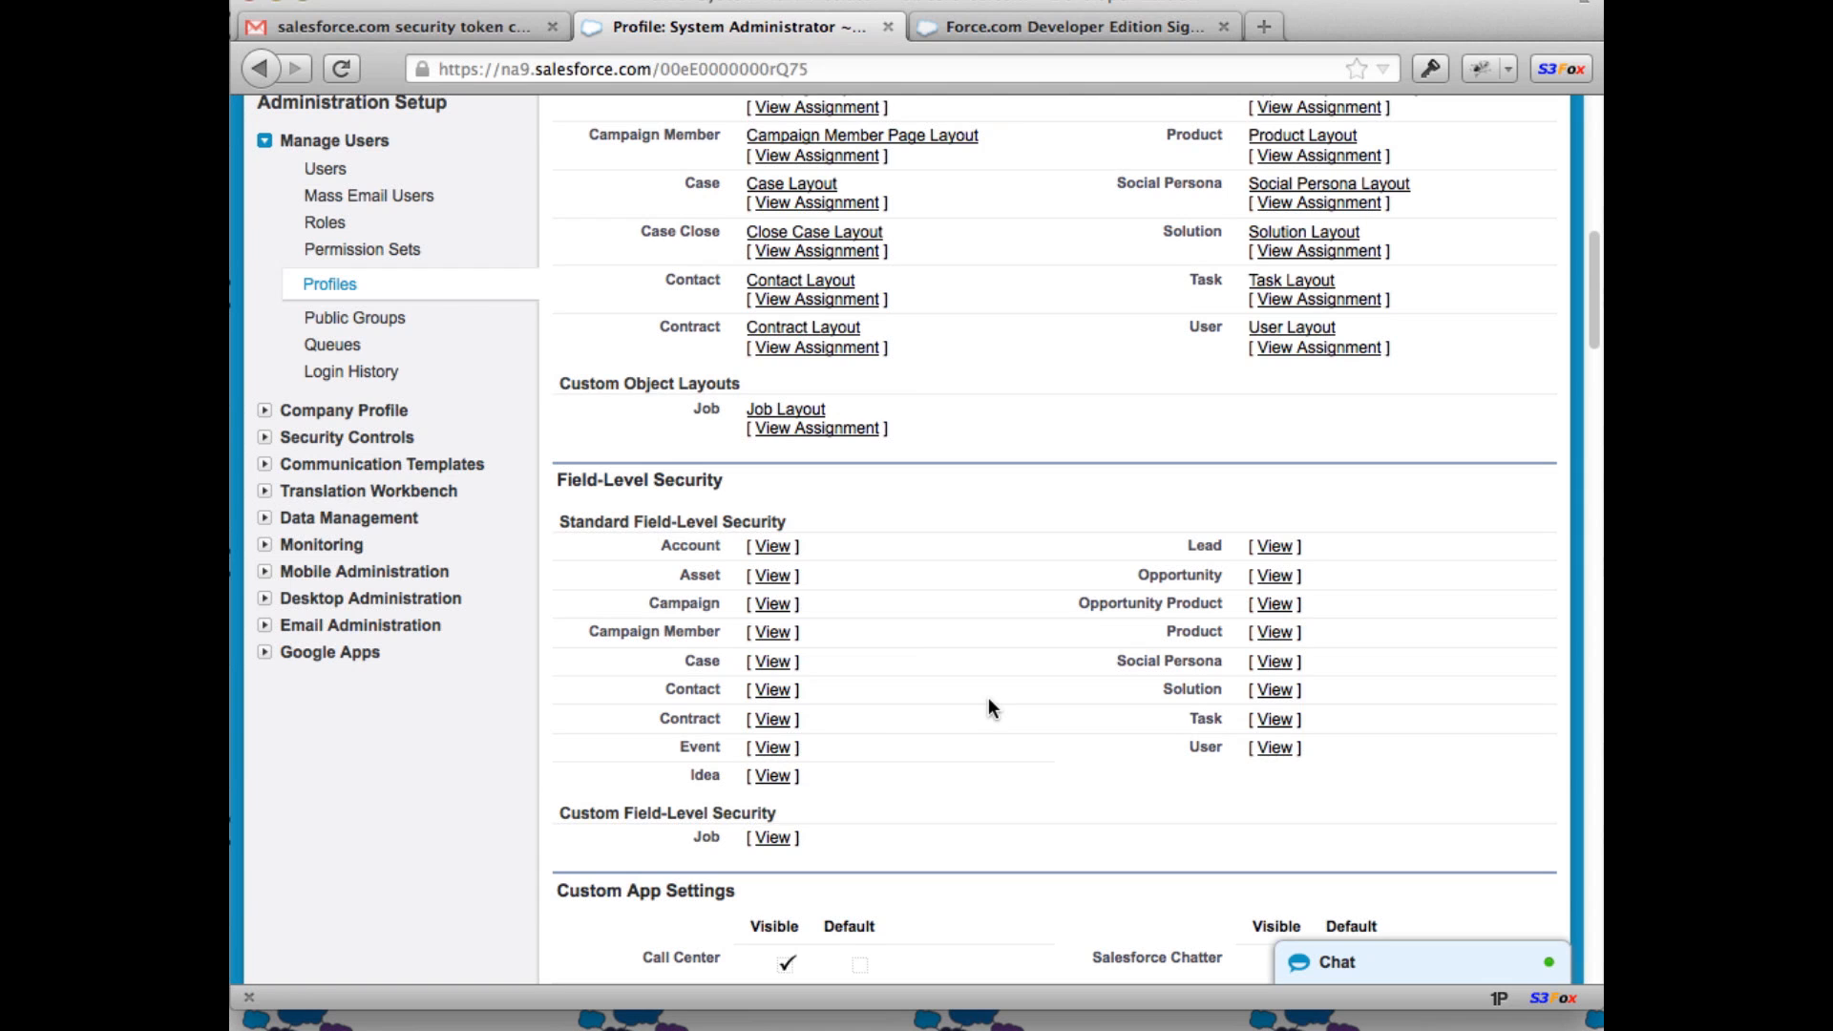
pyautogui.scroll(-7, 988, 699)
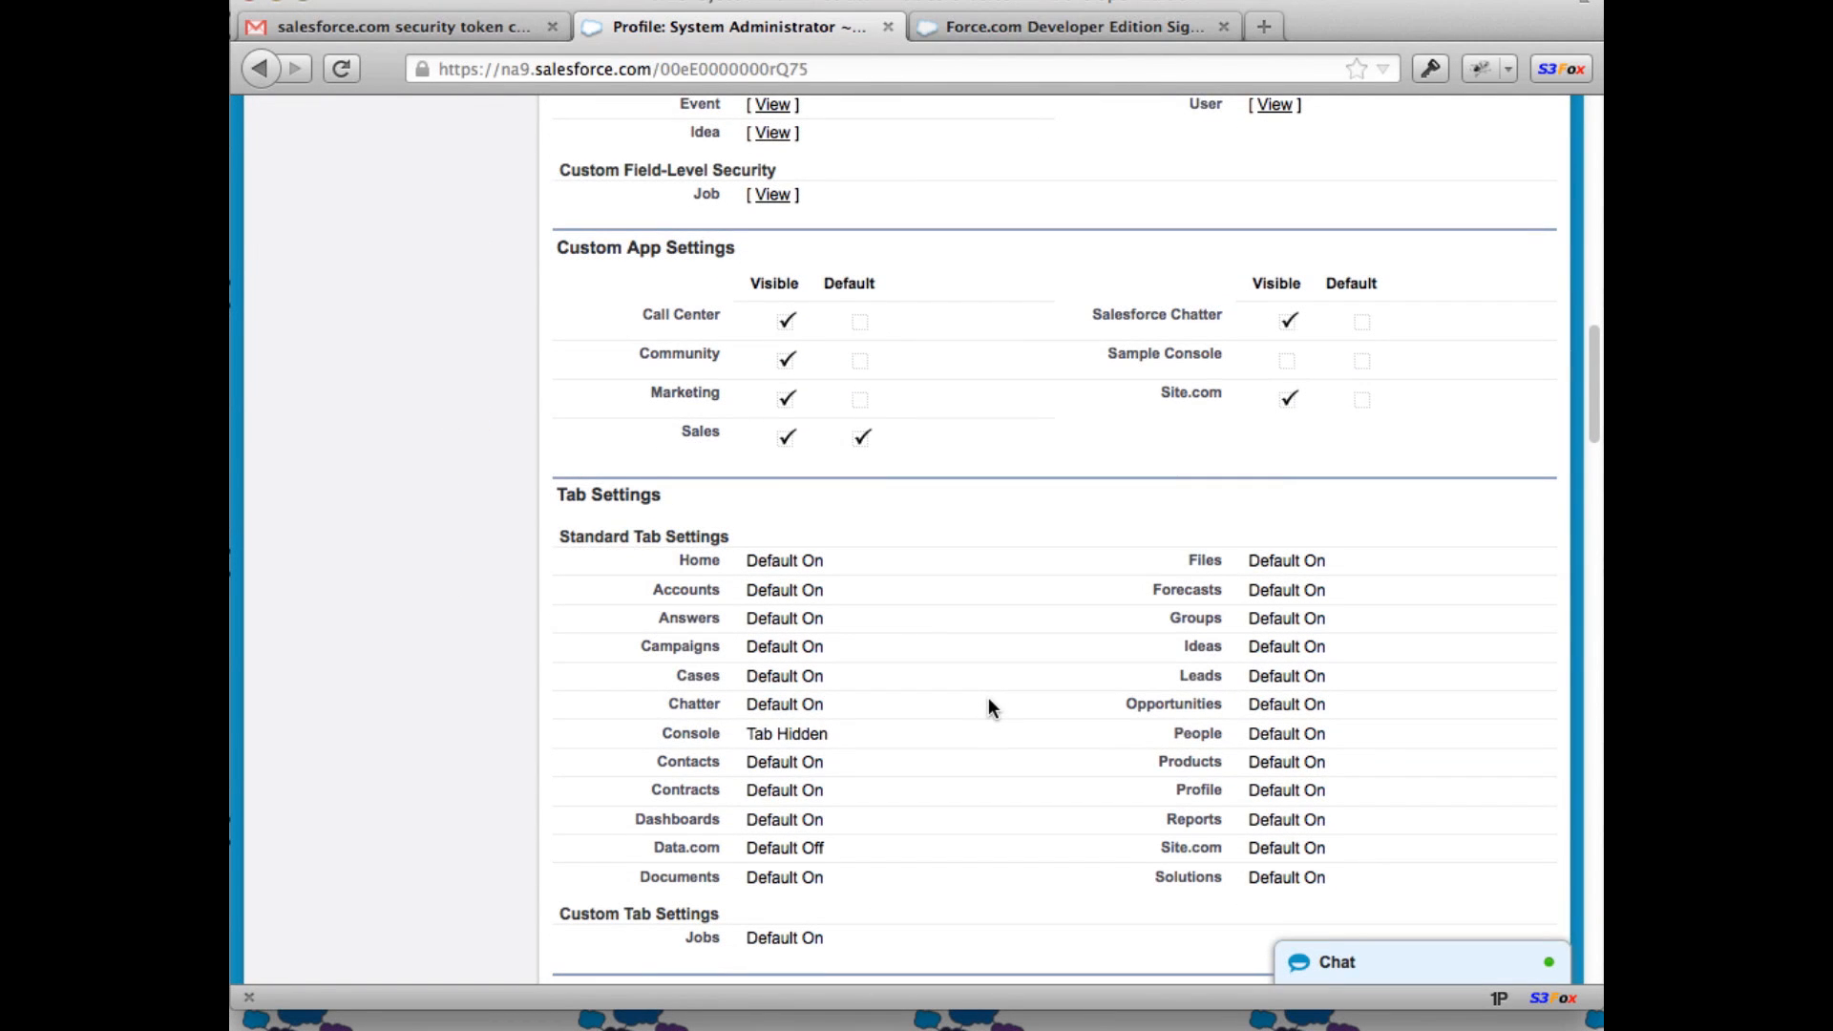
pyautogui.scroll(-1, 988, 707)
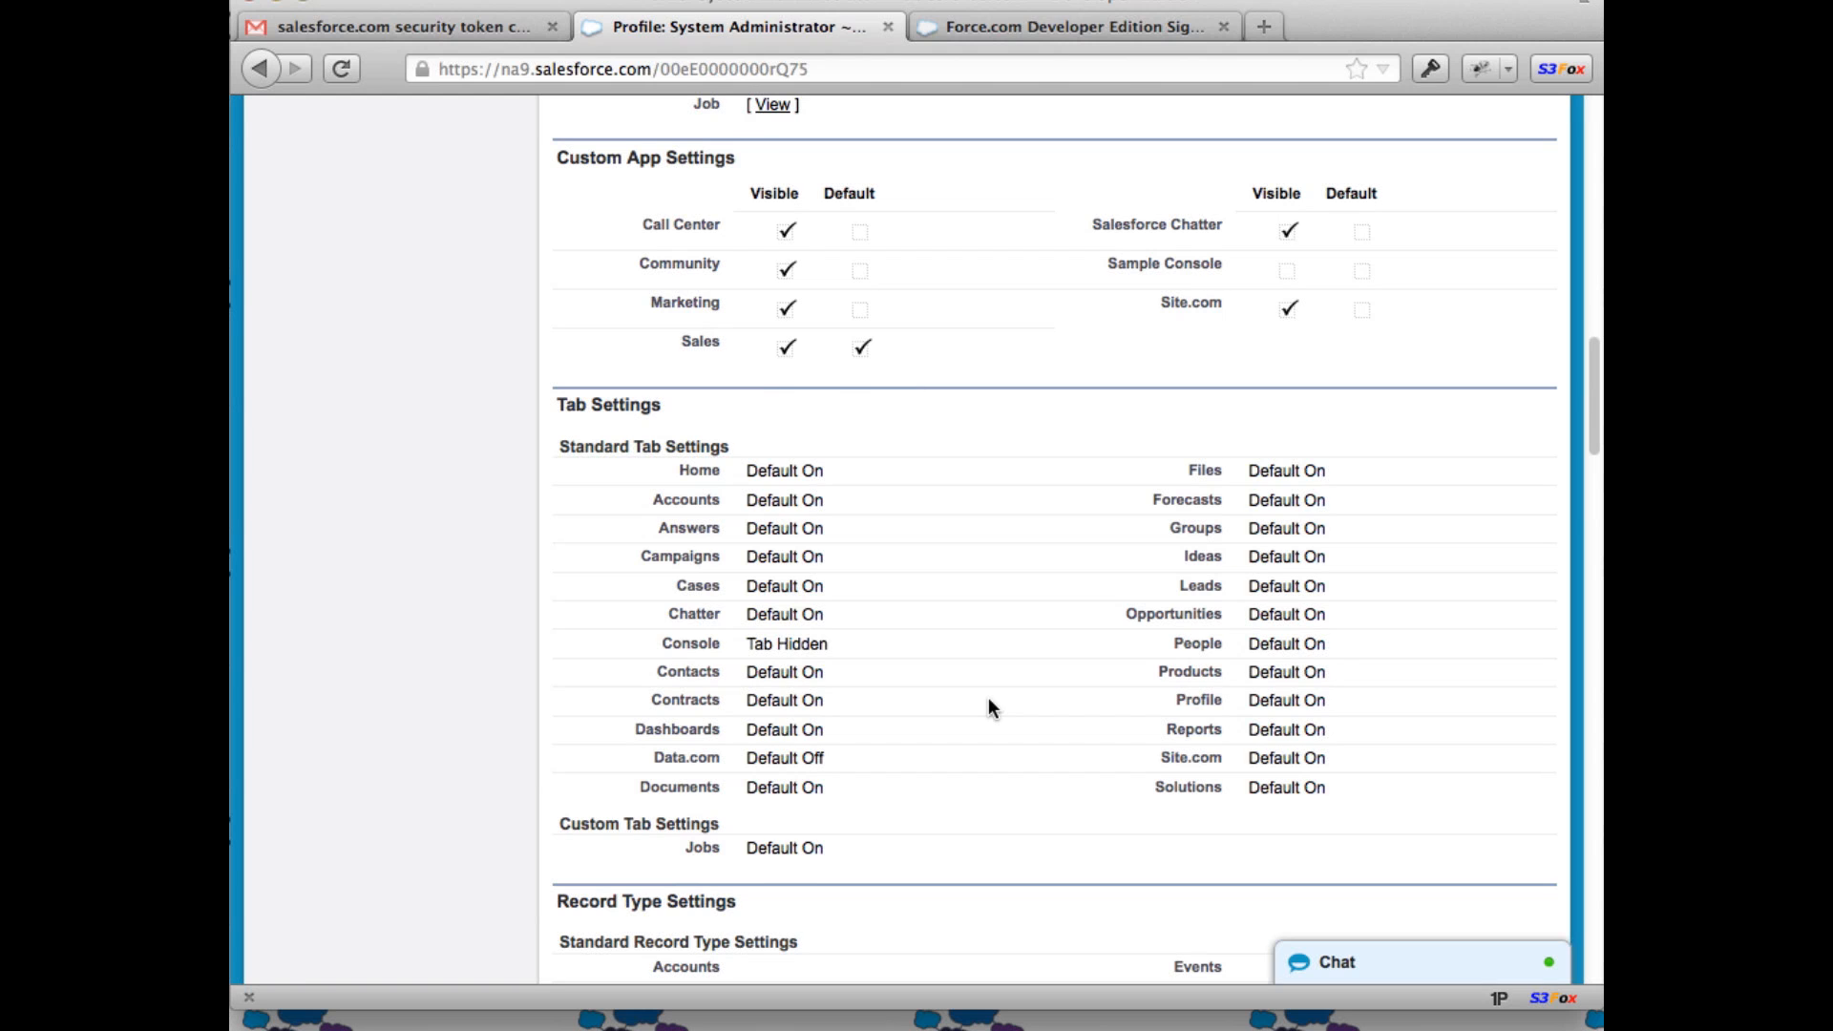
pyautogui.scroll(-7, 988, 706)
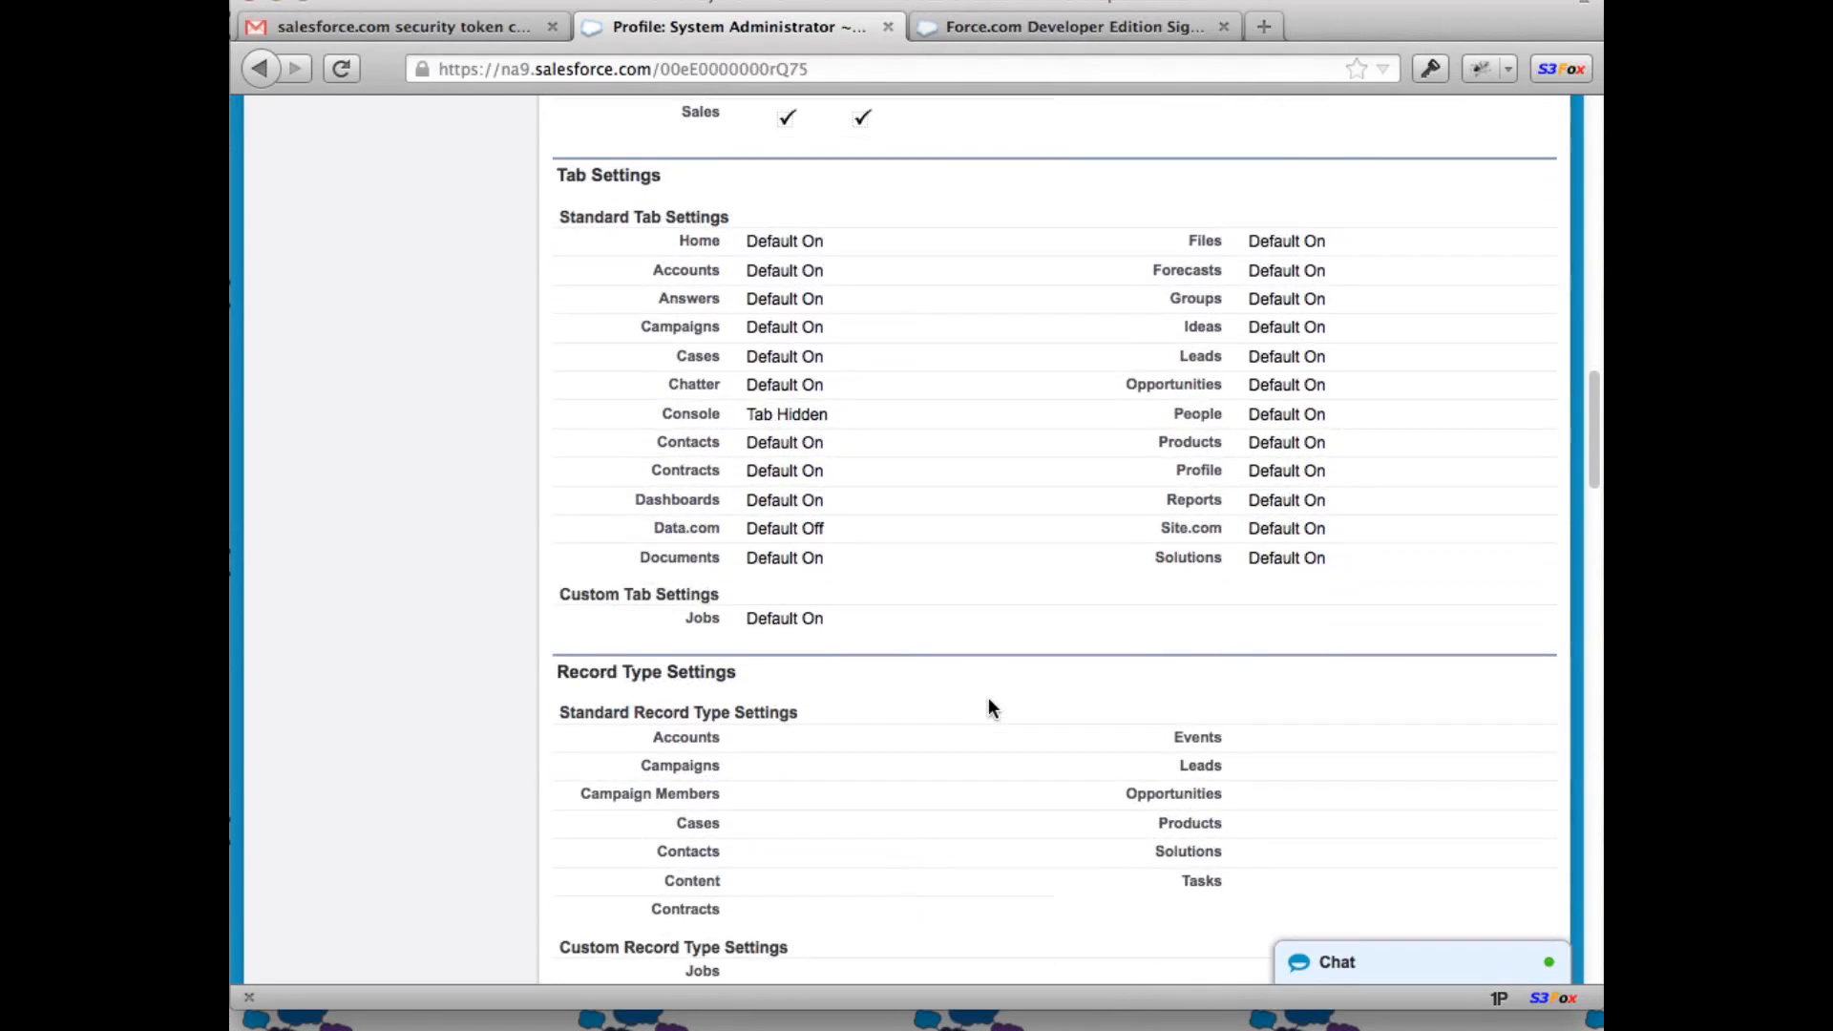
pyautogui.scroll(-4, 988, 707)
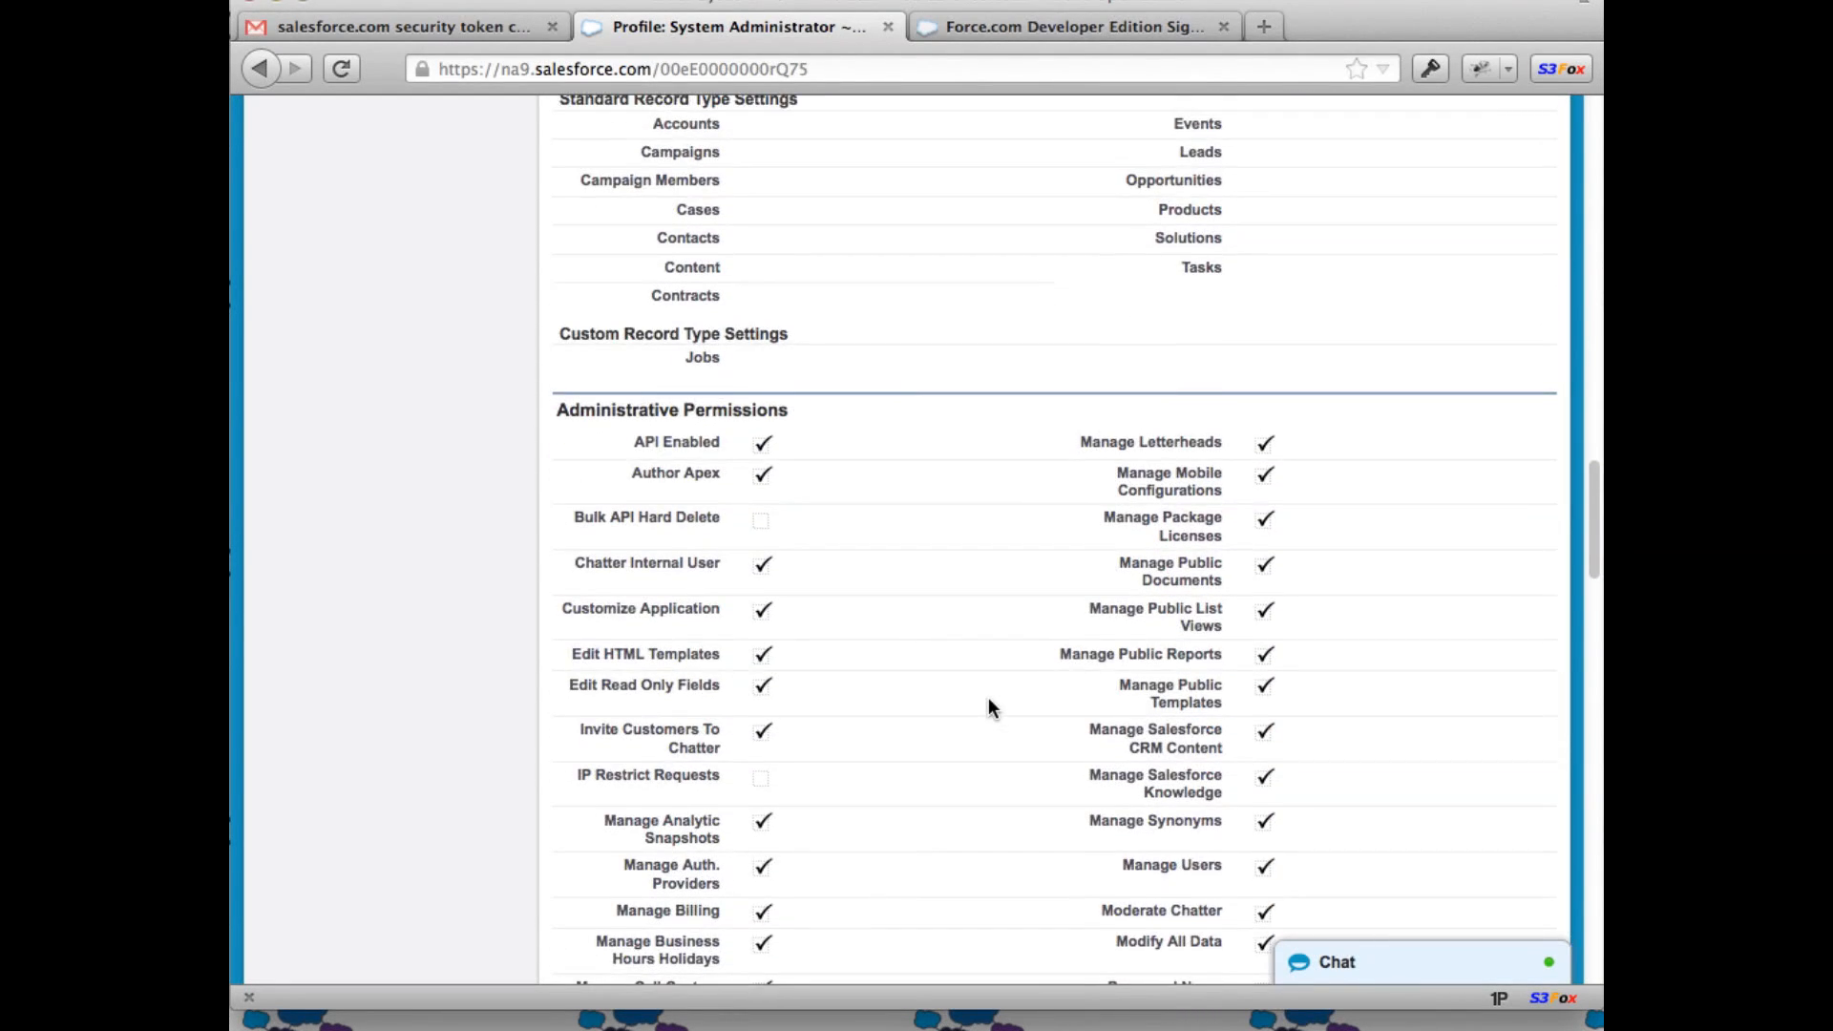
pyautogui.scroll(-3, 988, 706)
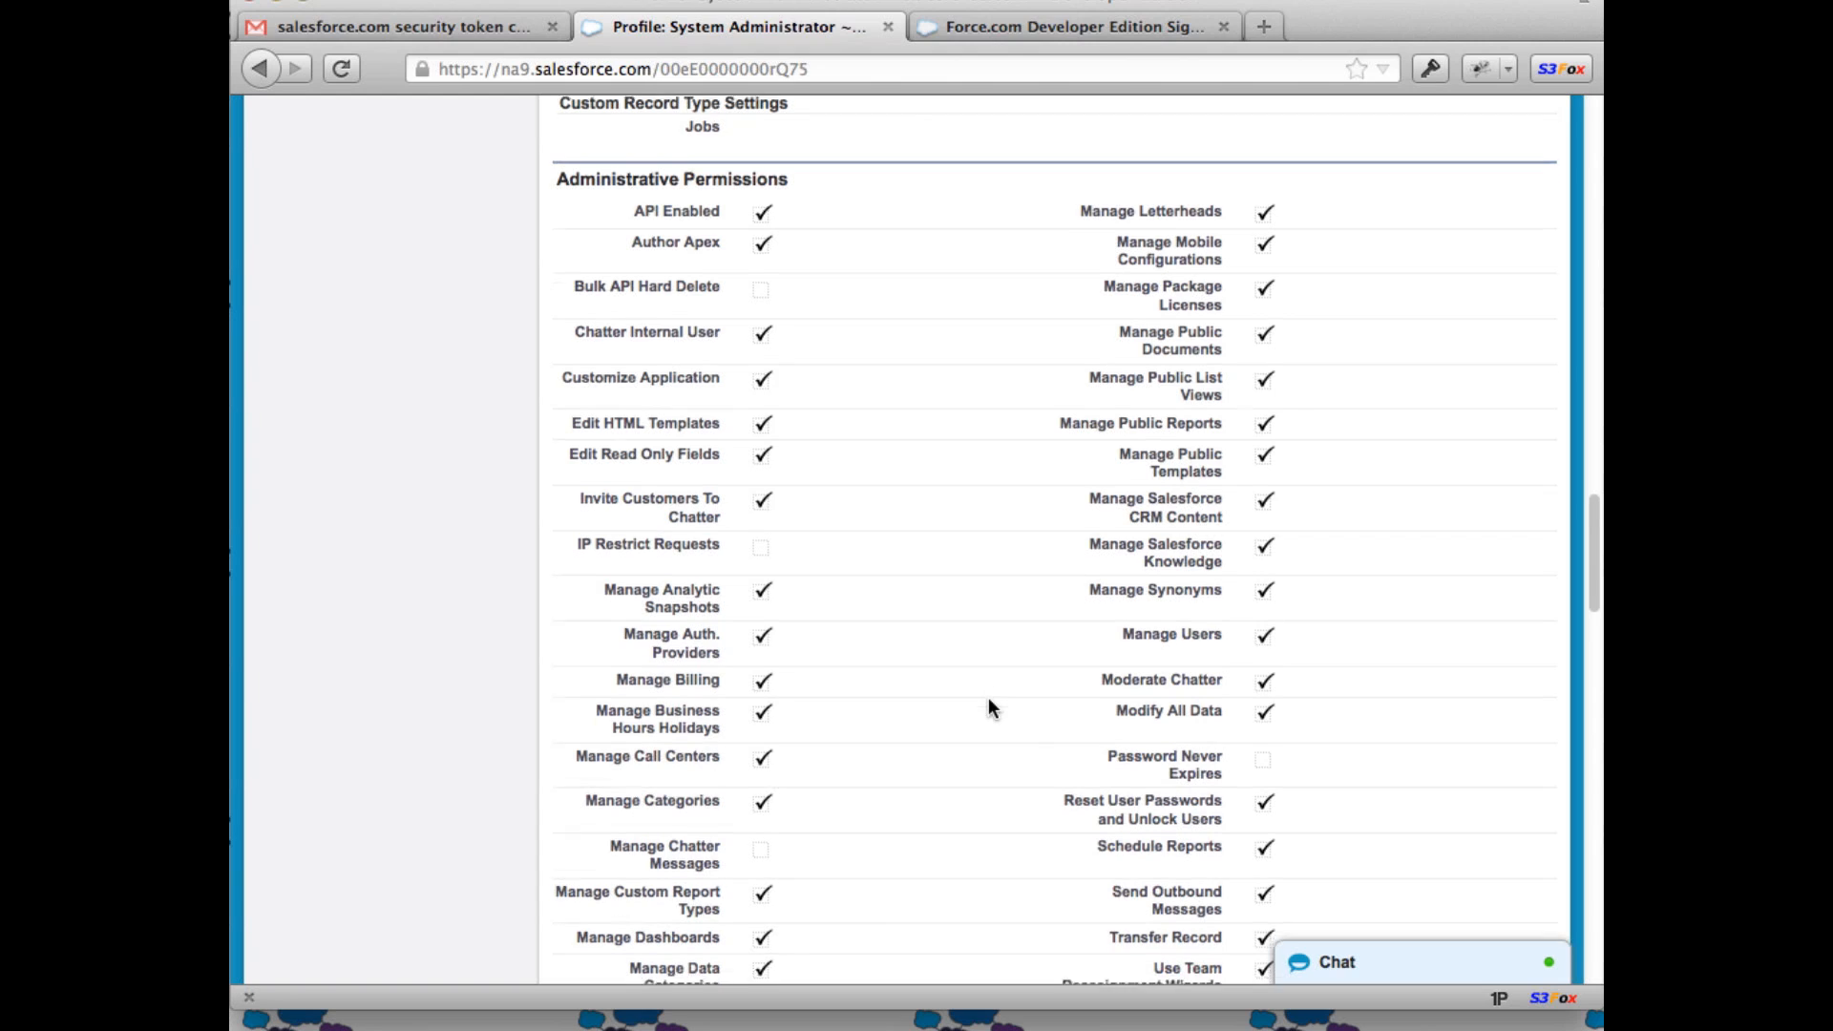
pyautogui.scroll(-8, 988, 706)
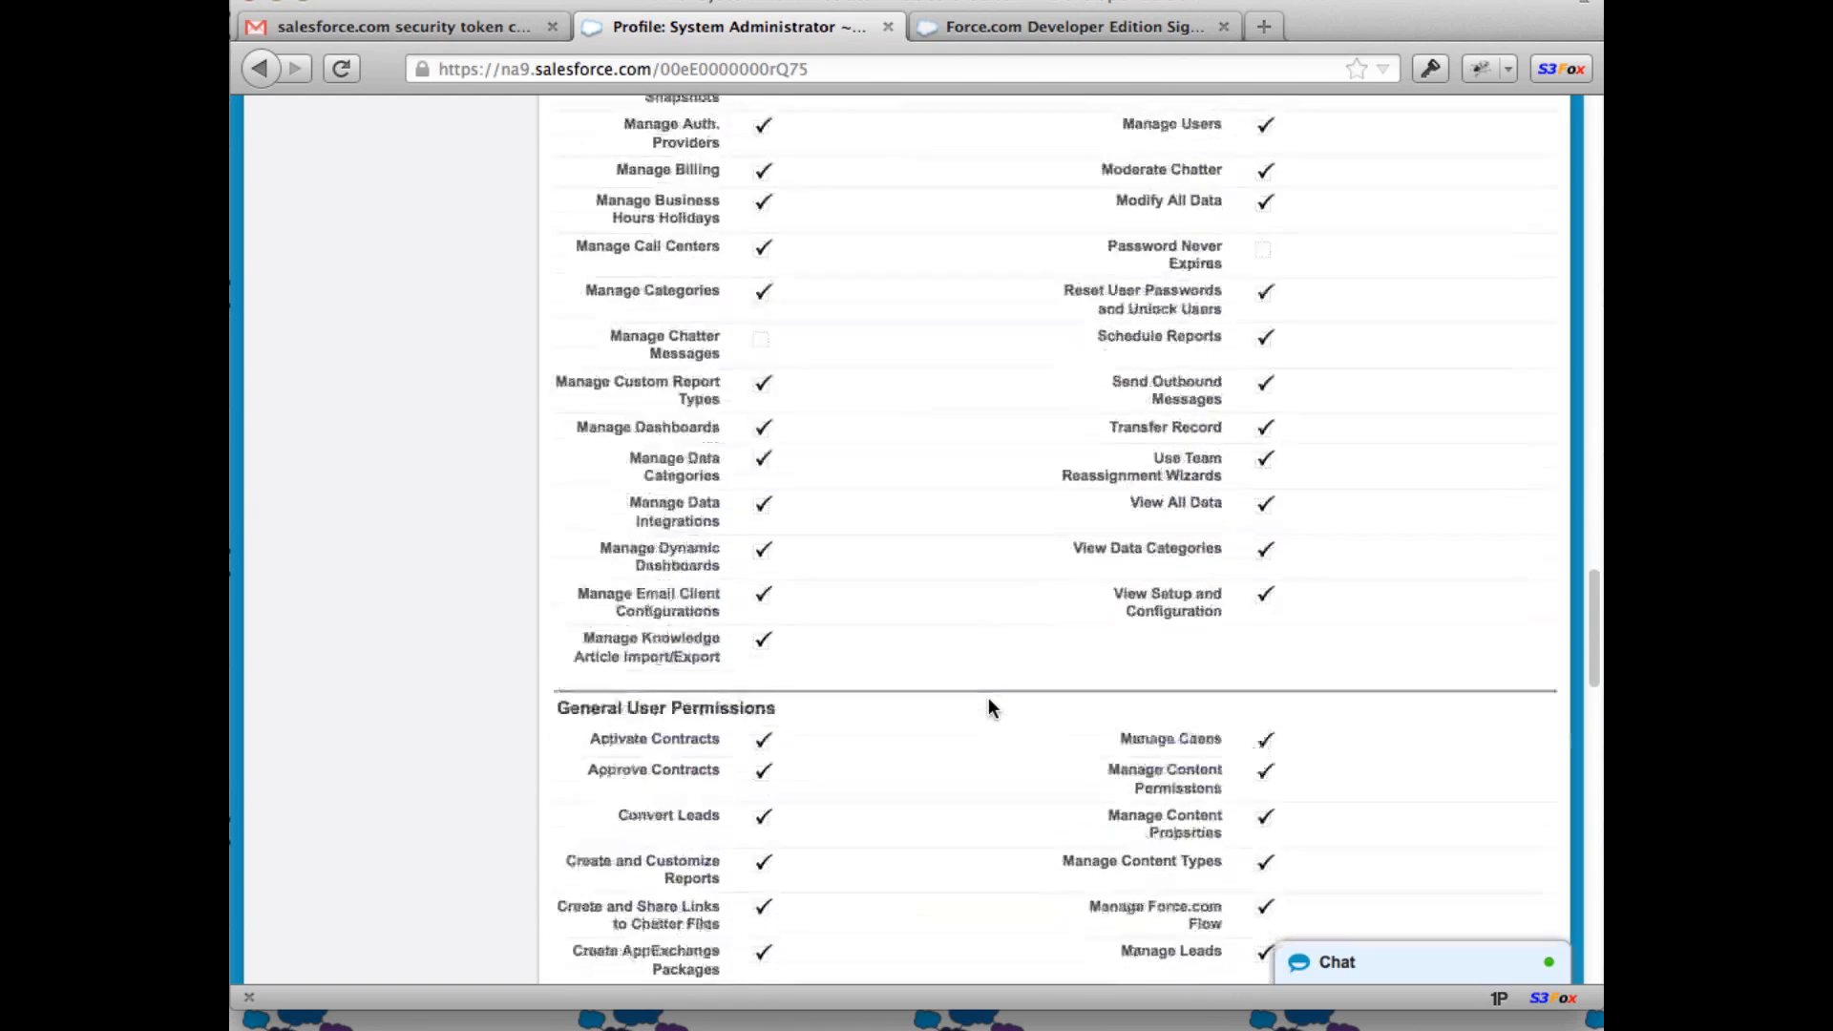
pyautogui.scroll(-12, 988, 707)
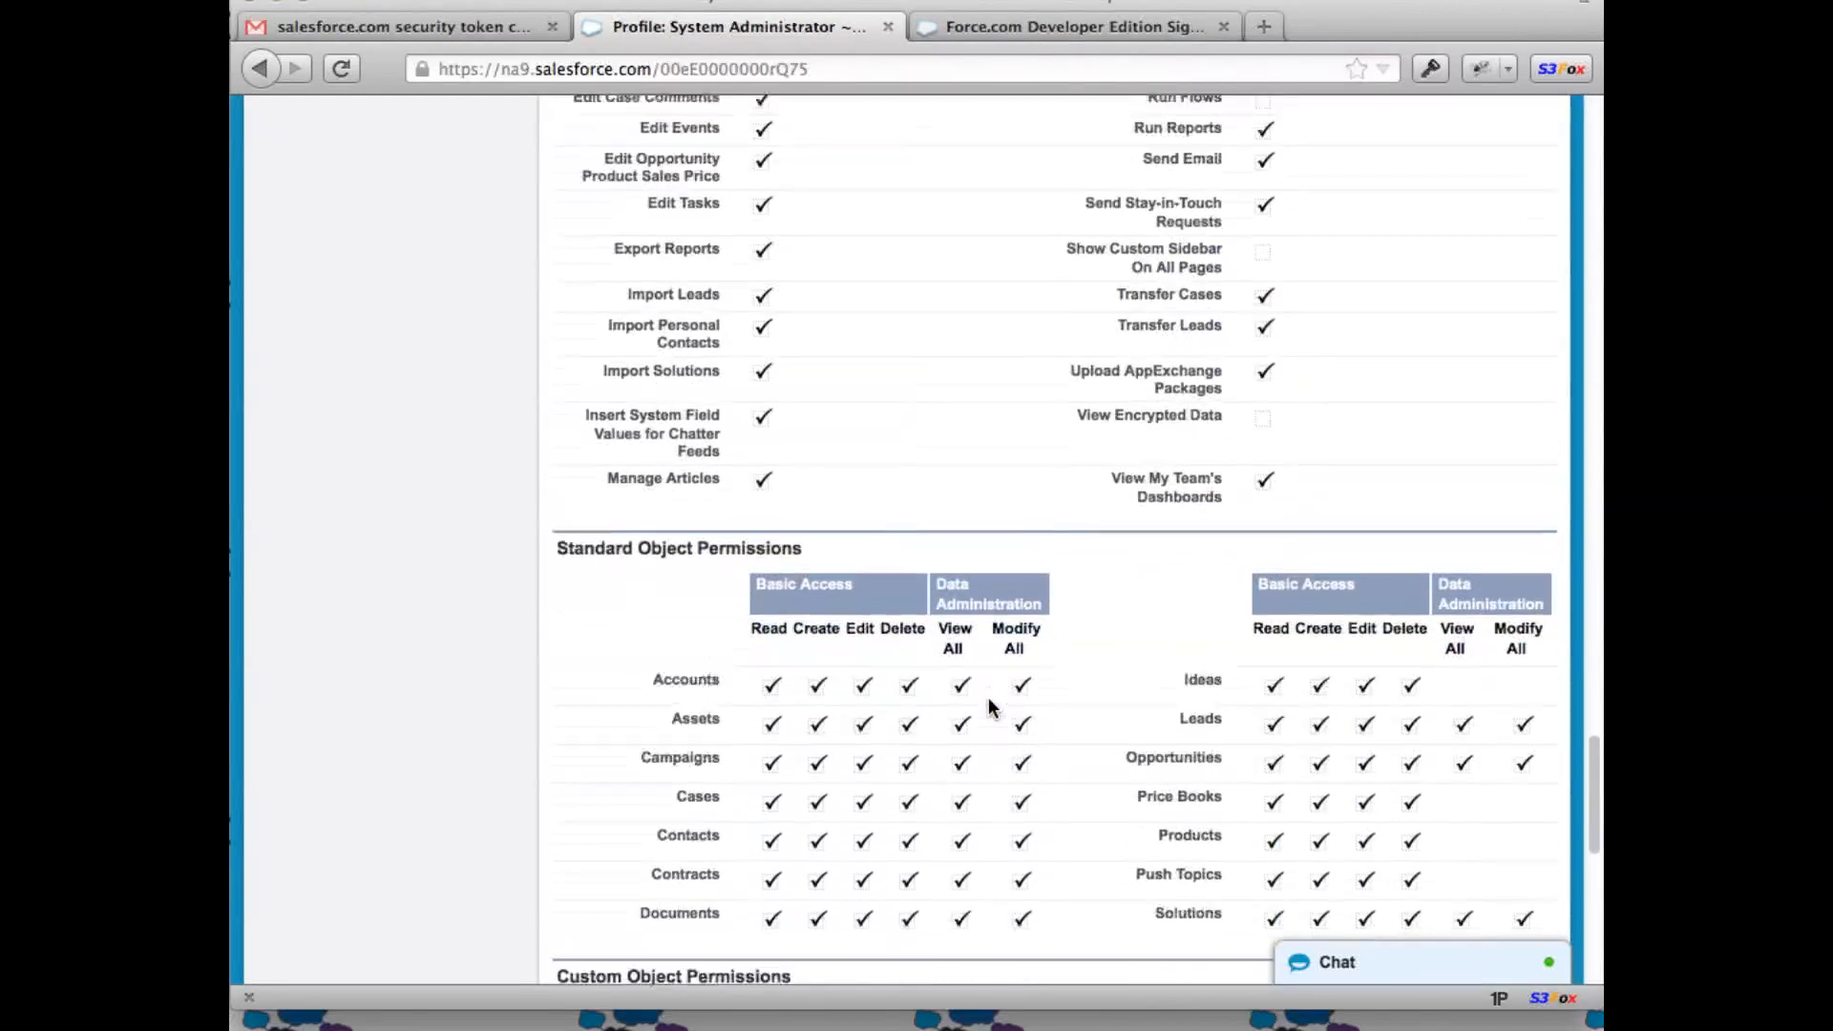
pyautogui.scroll(-1, 988, 706)
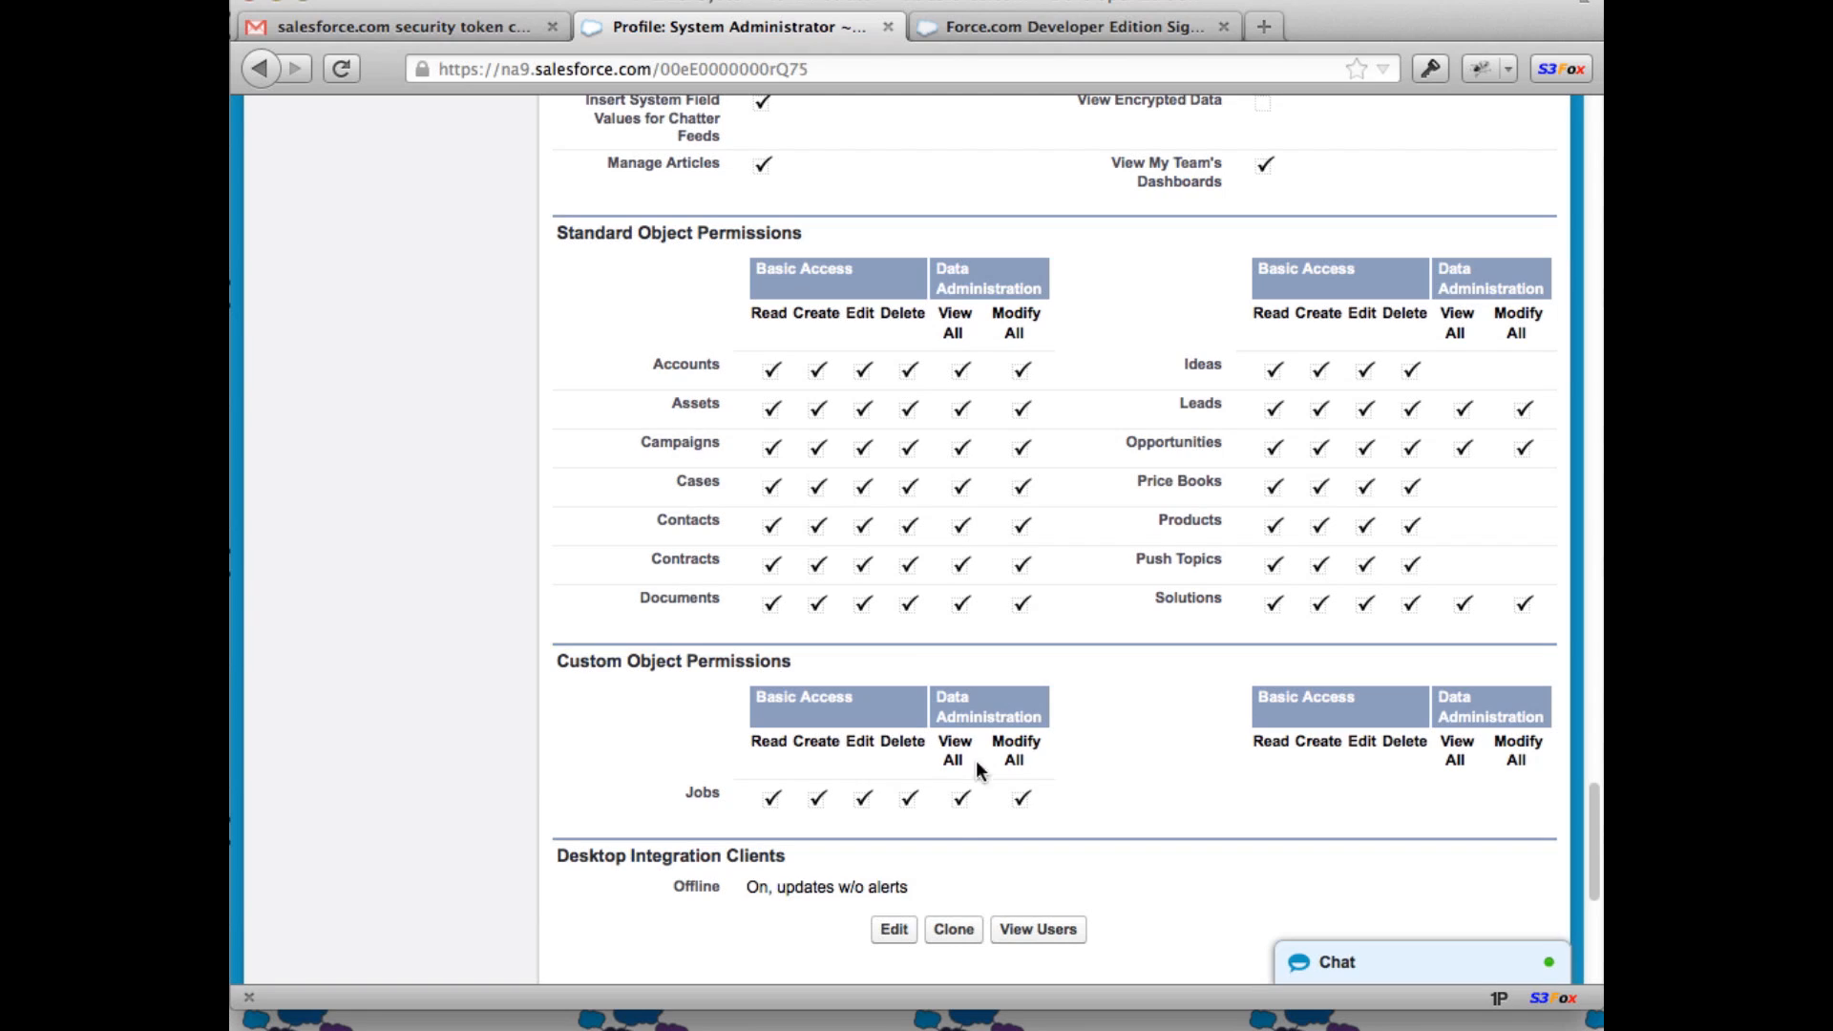
pyautogui.scroll(20, 964, 760)
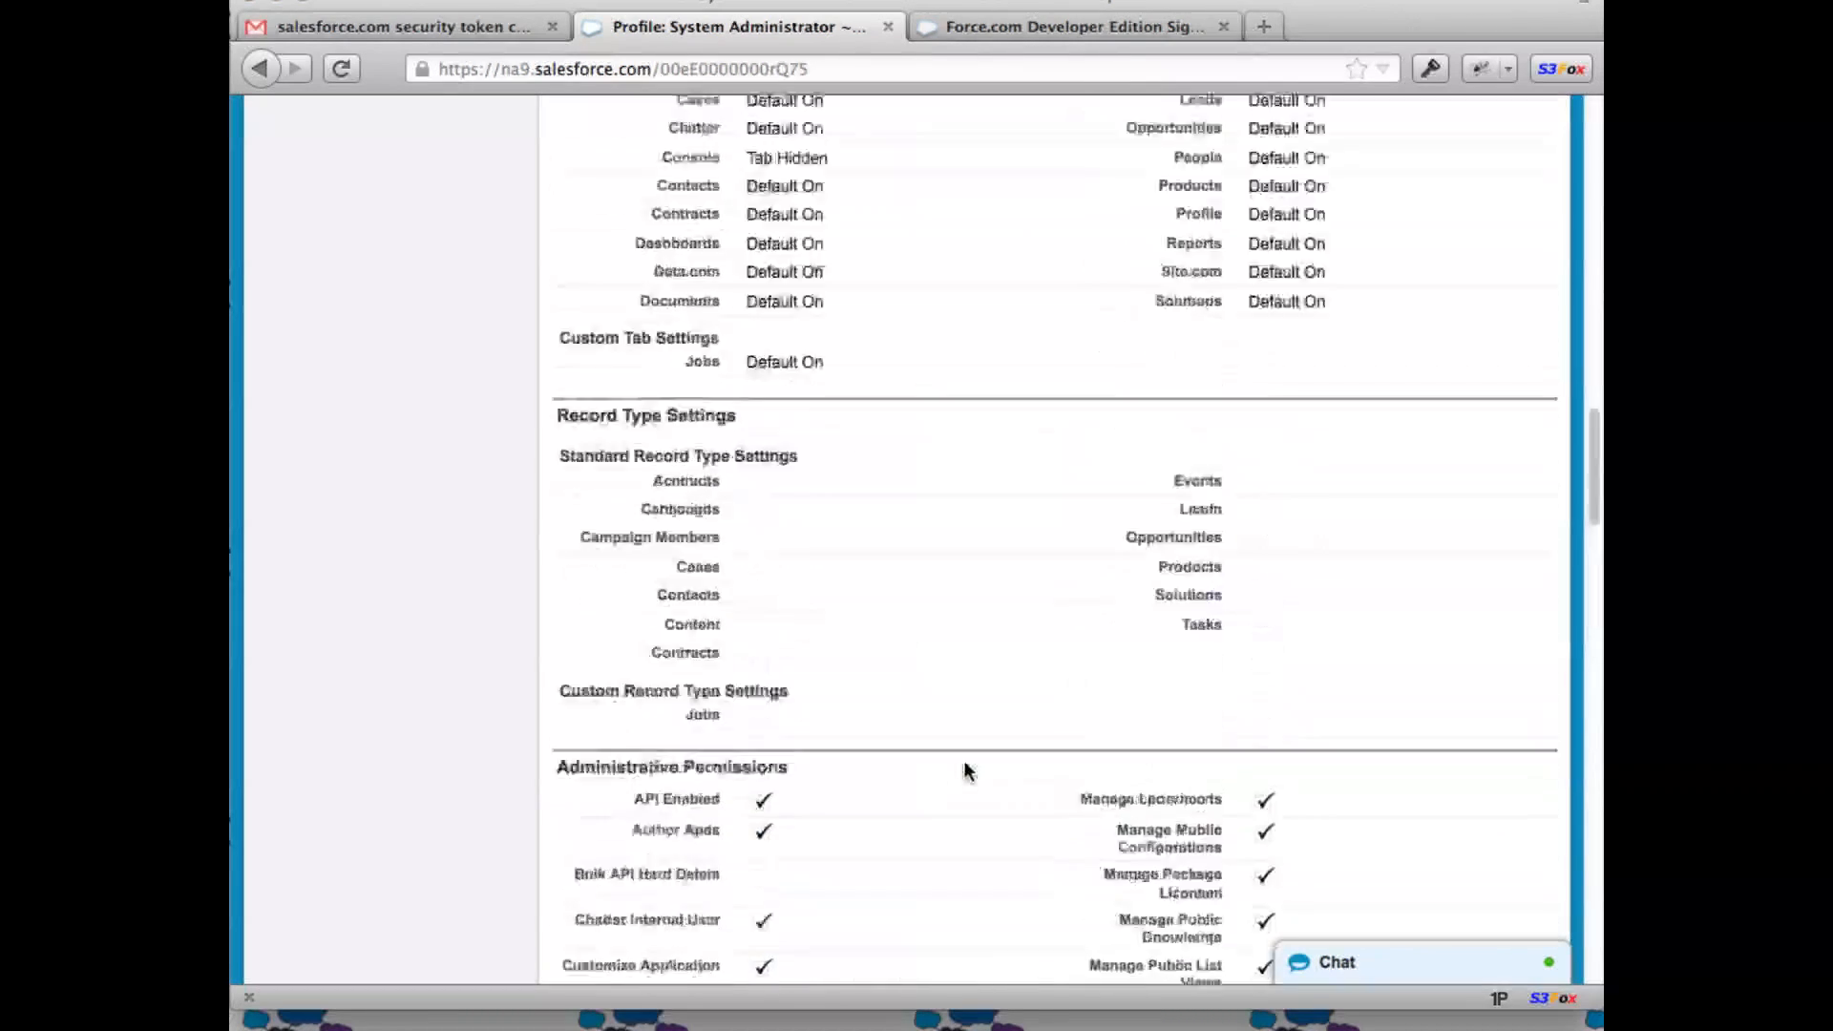
pyautogui.scroll(-10, 934, 768)
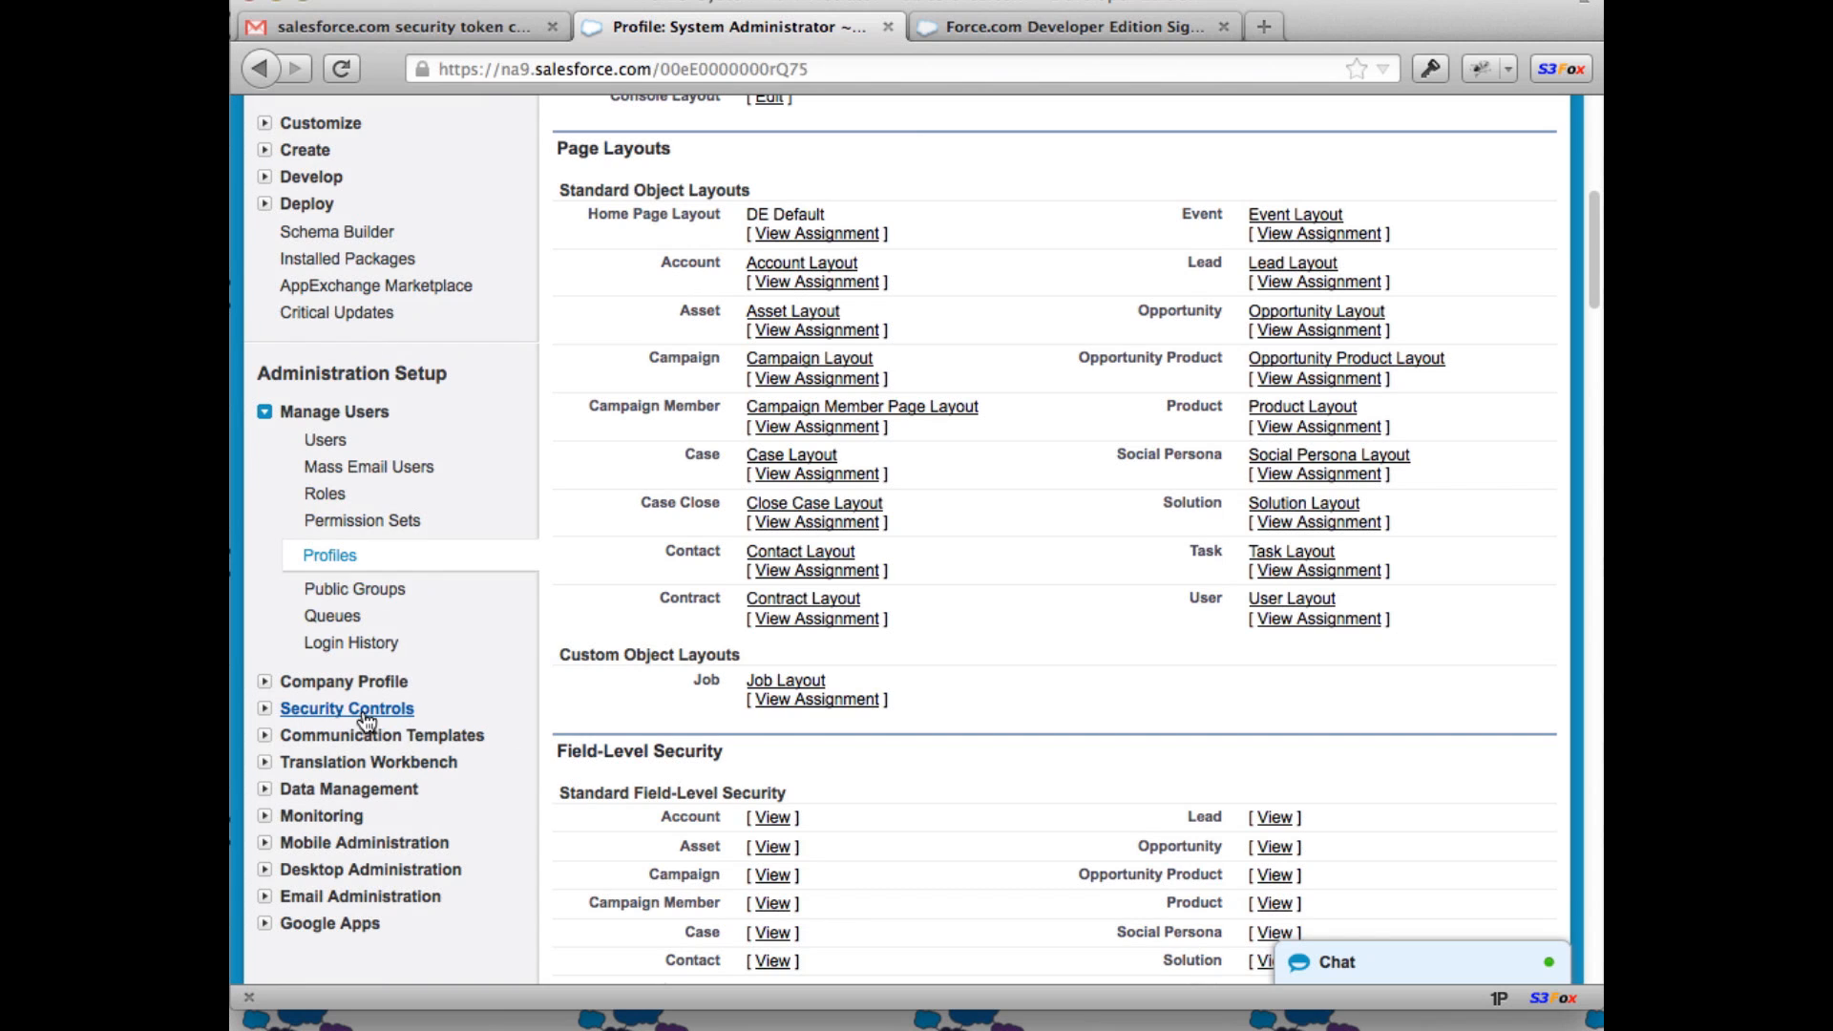
# Step: Open Security Controls > Field Accessibility for the Job object
pyautogui.click(267, 711)
pyautogui.scroll(-3, 283, 697)
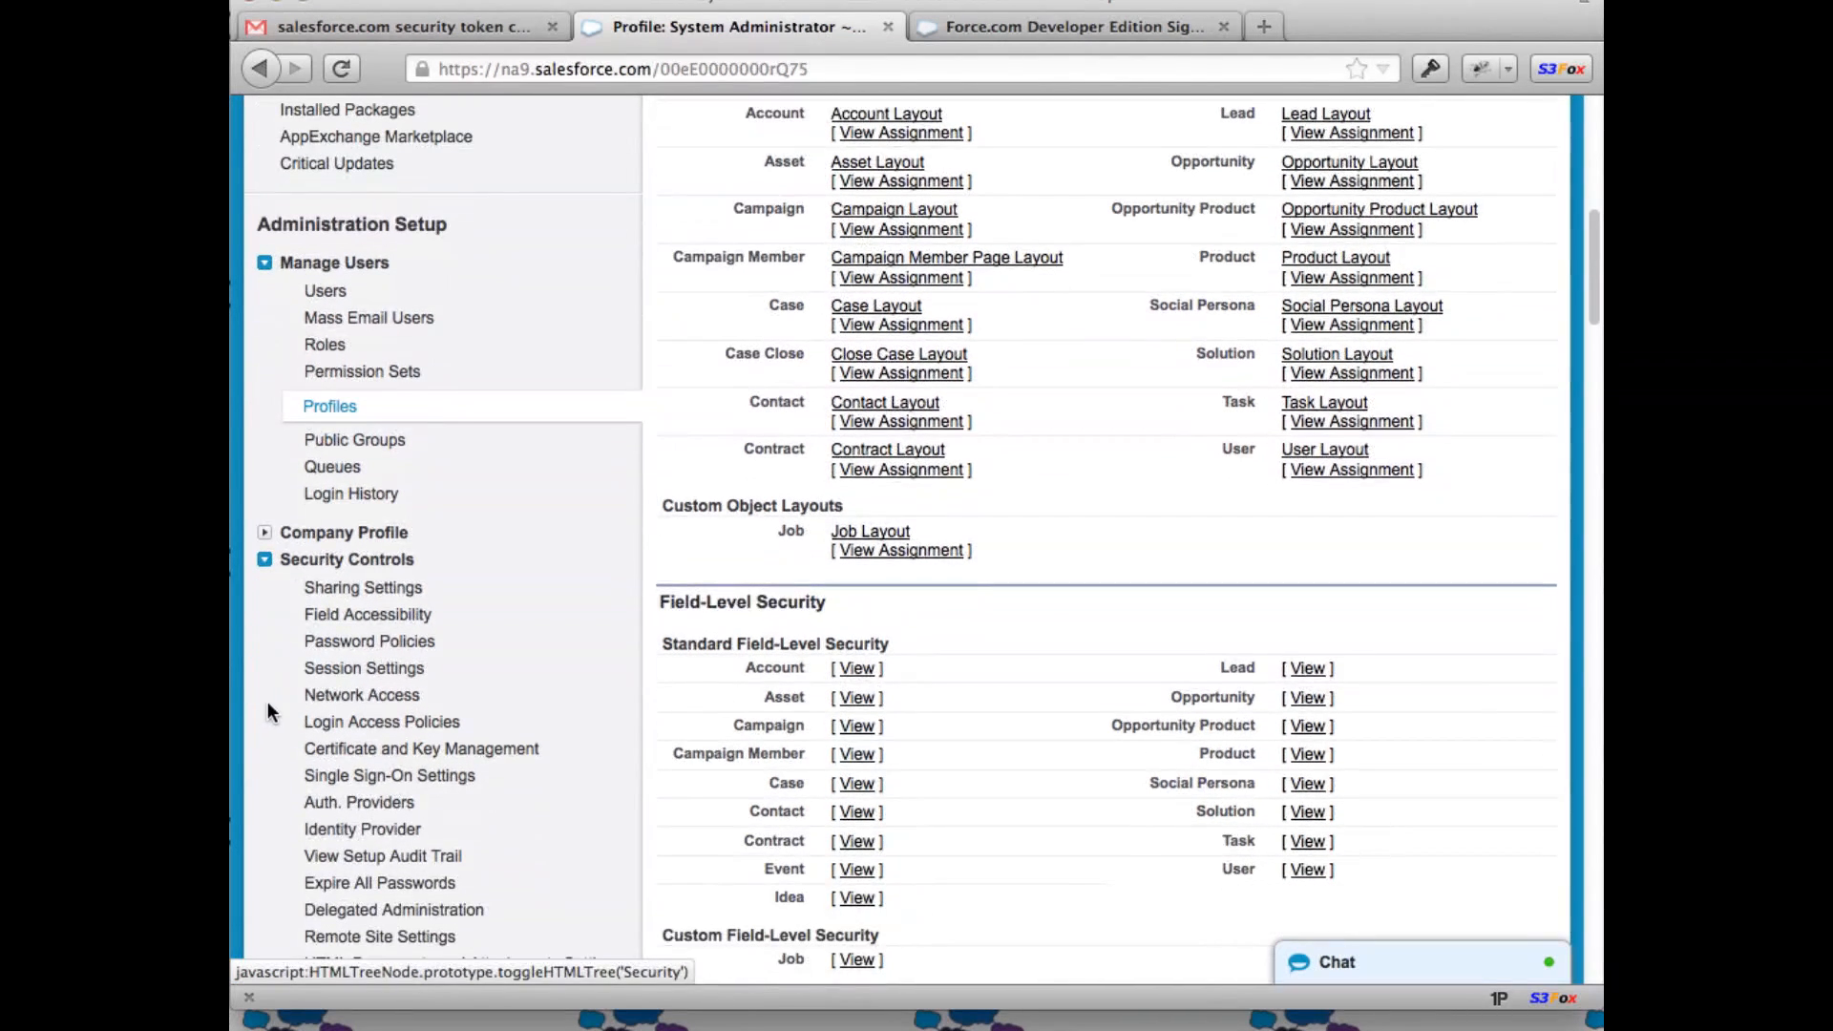
pyautogui.click(343, 623)
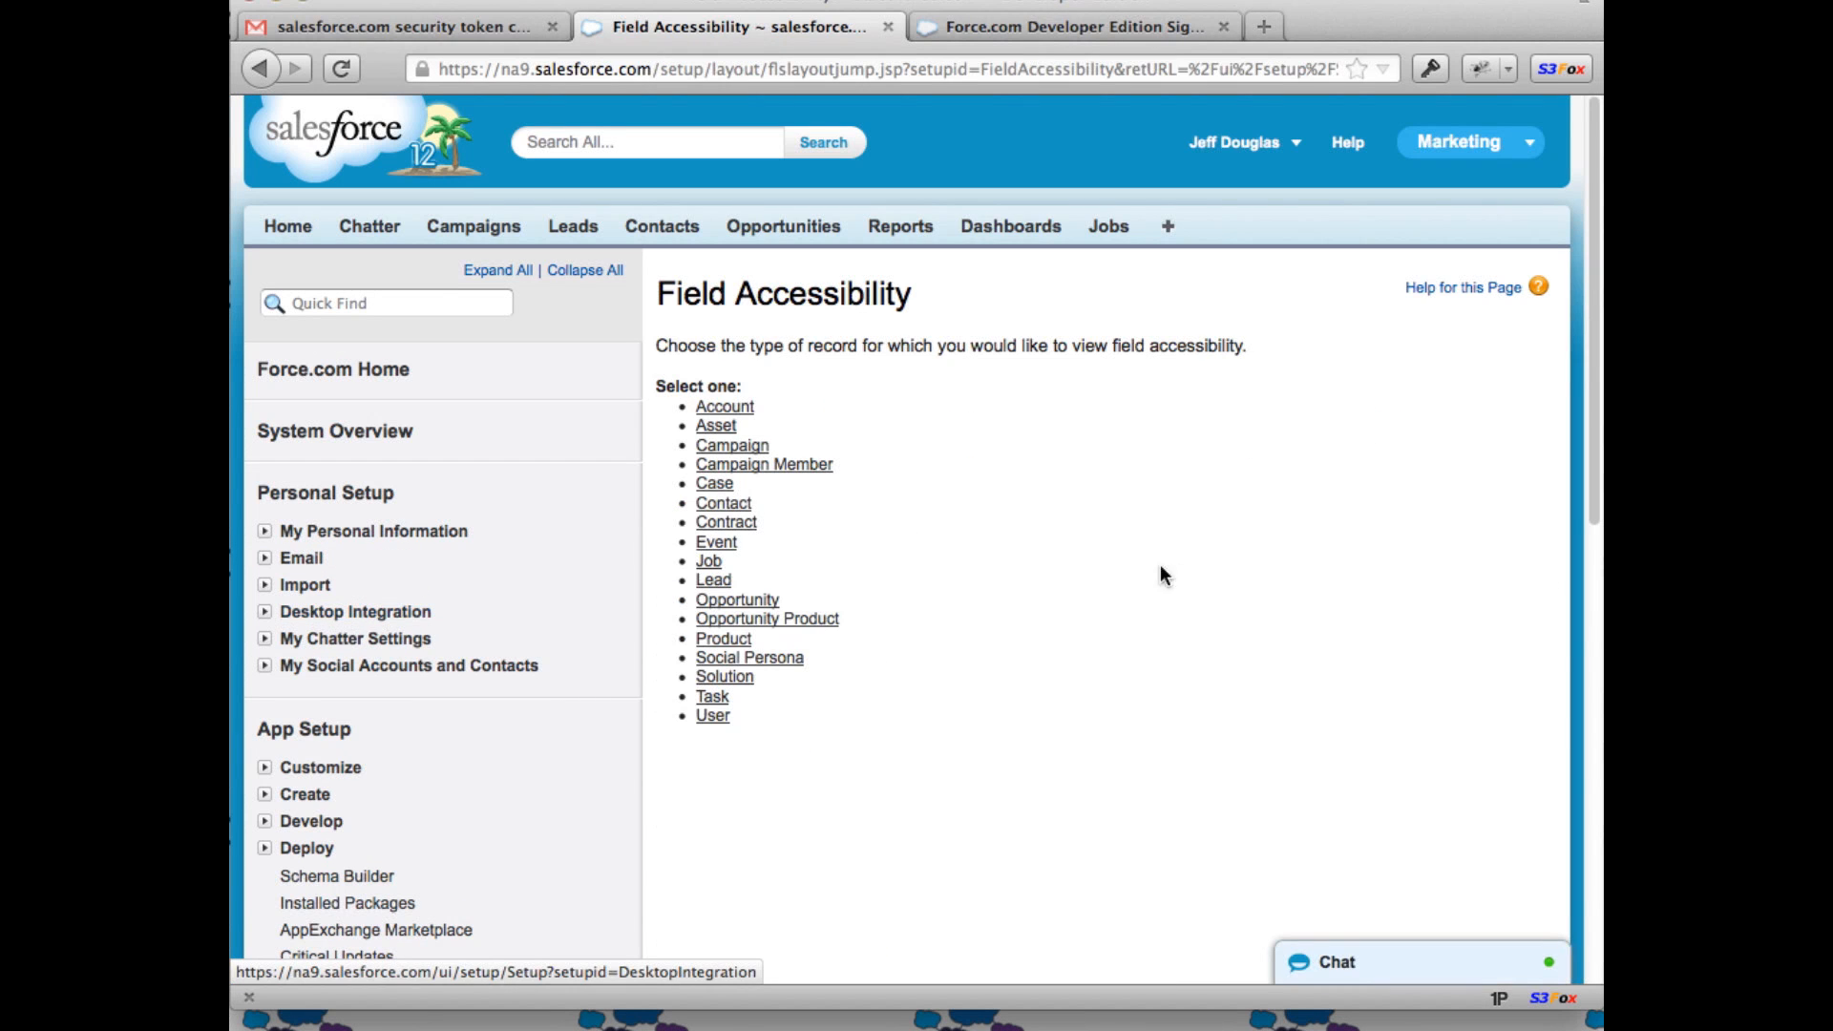
pyautogui.click(711, 562)
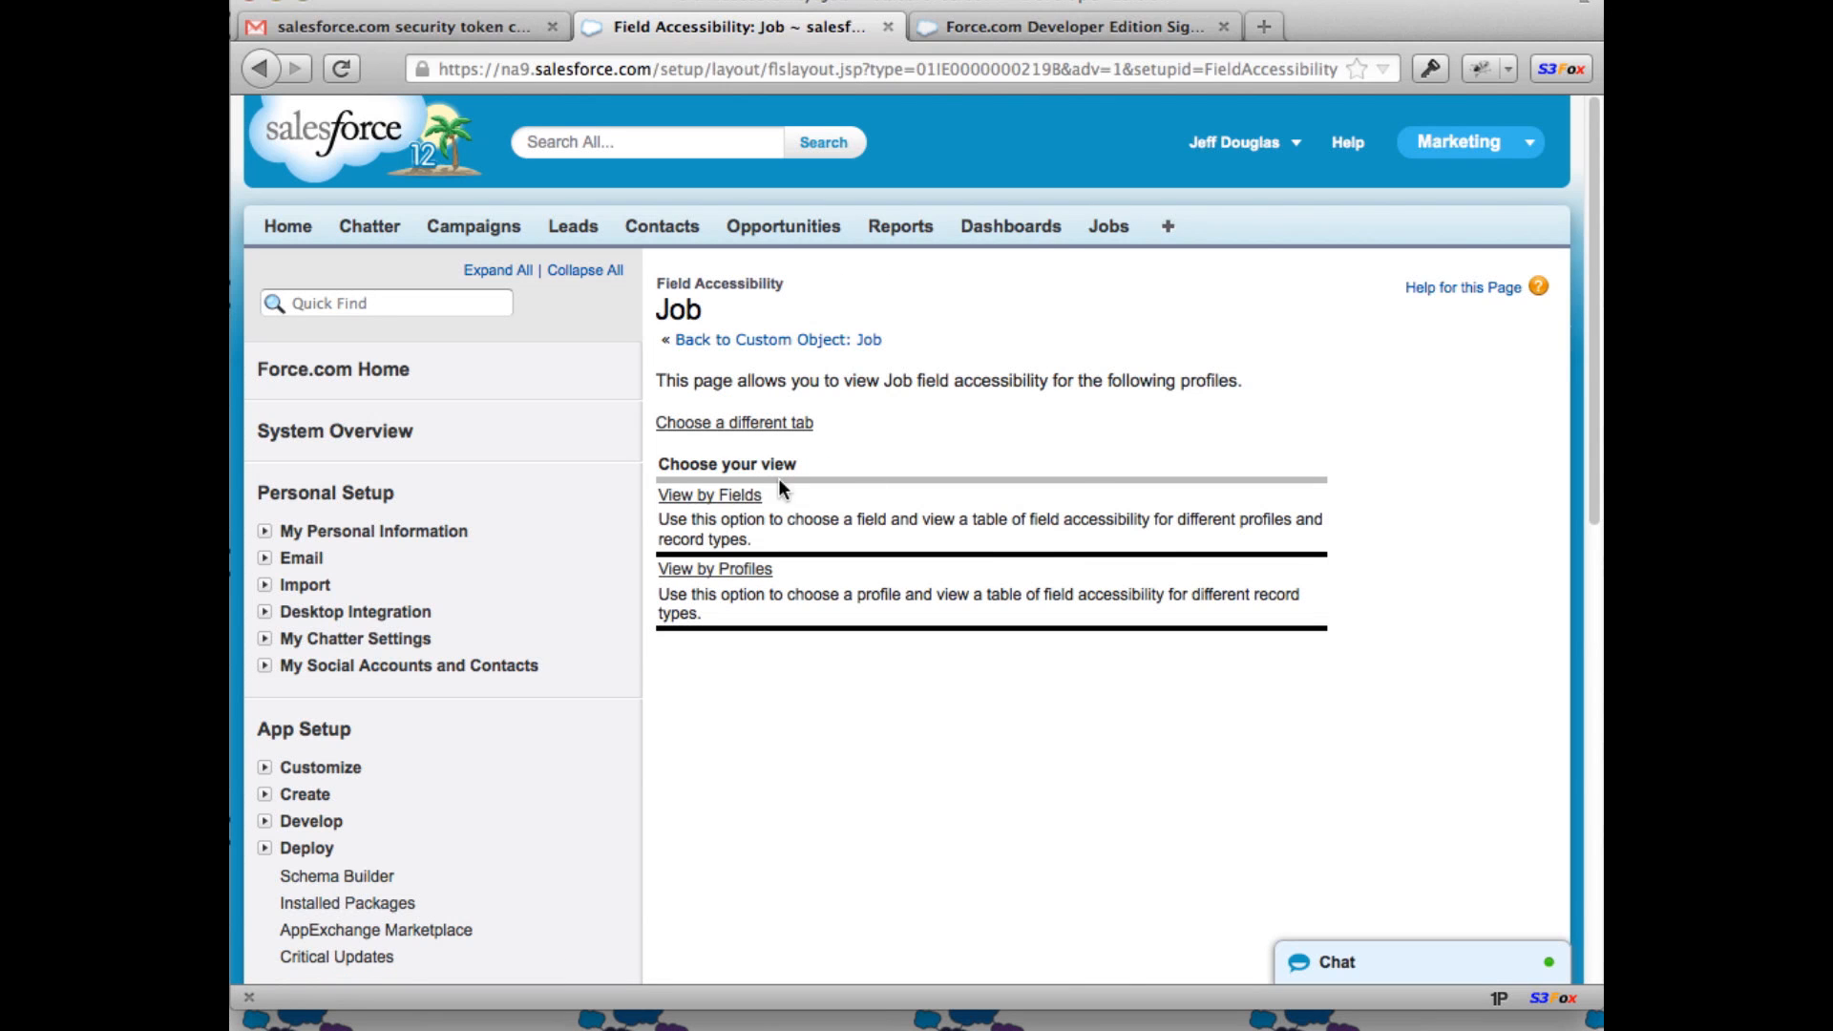
# Step: View Job accessibility by field, checking the Start and Job Name fields
pyautogui.click(727, 495)
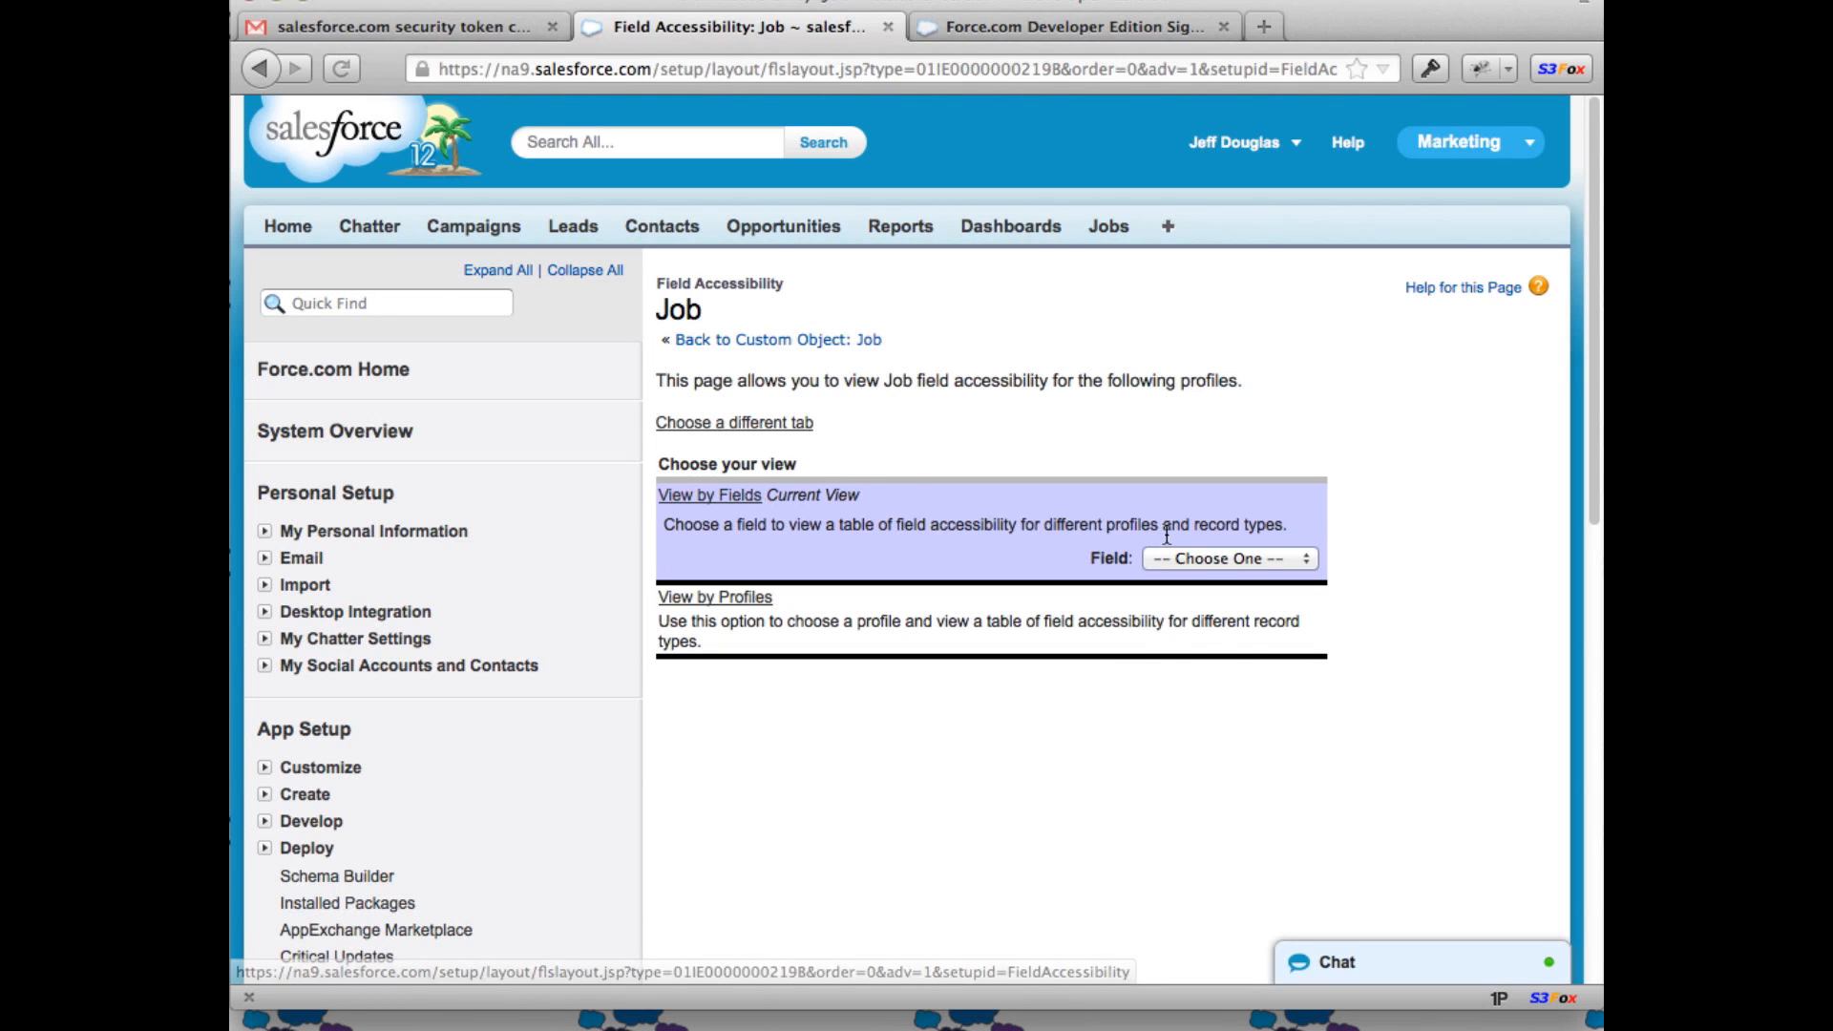
pyautogui.click(1194, 558)
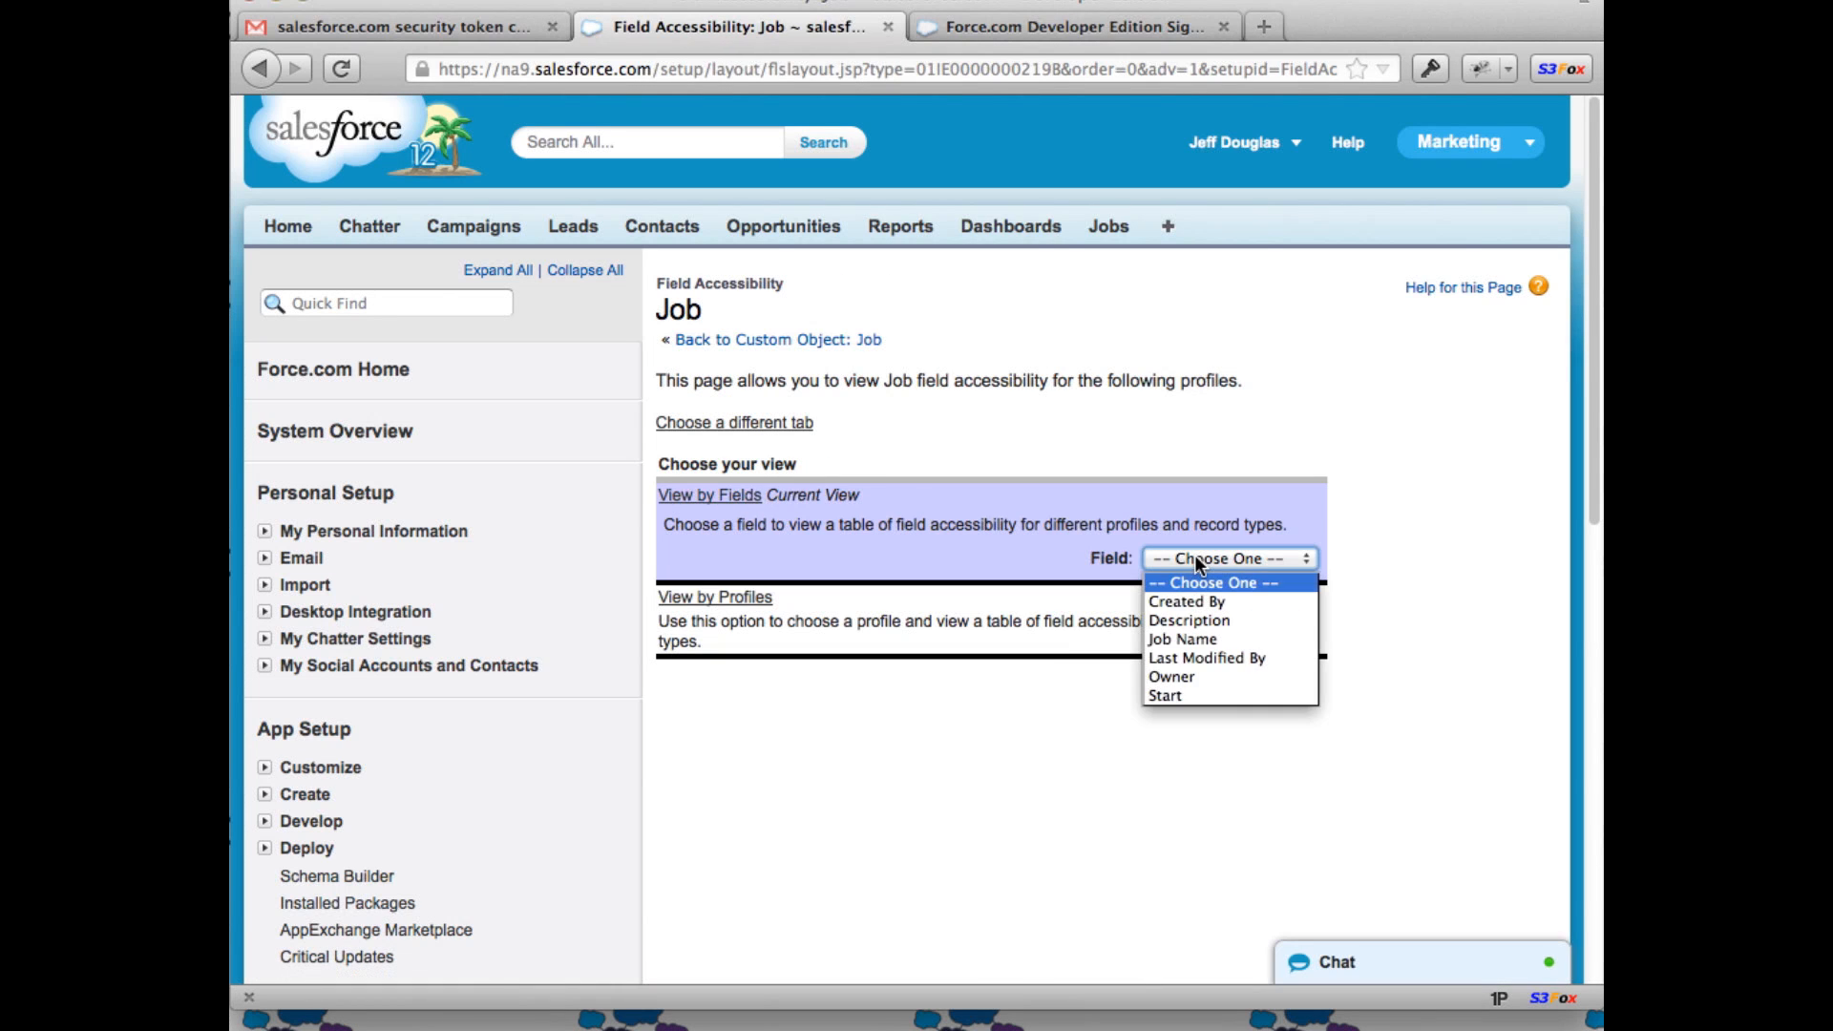
pyautogui.click(1182, 689)
pyautogui.scroll(-5, 1220, 696)
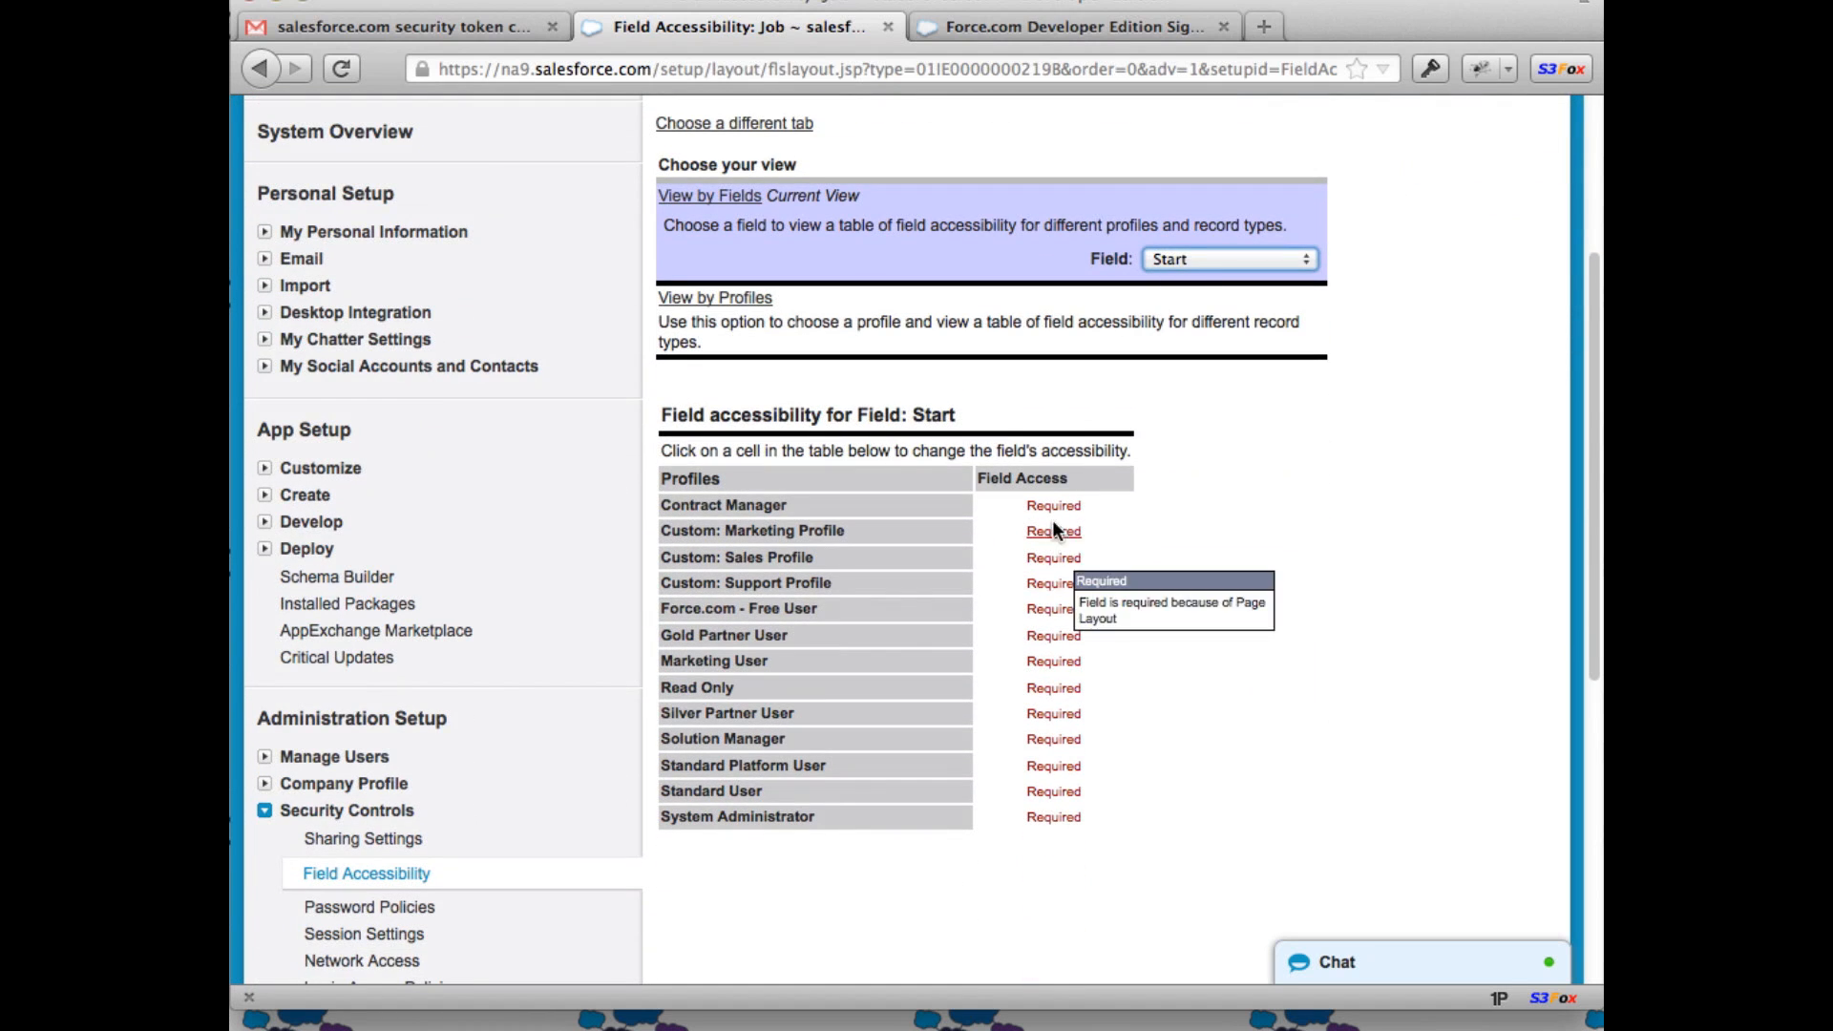
pyautogui.click(1211, 267)
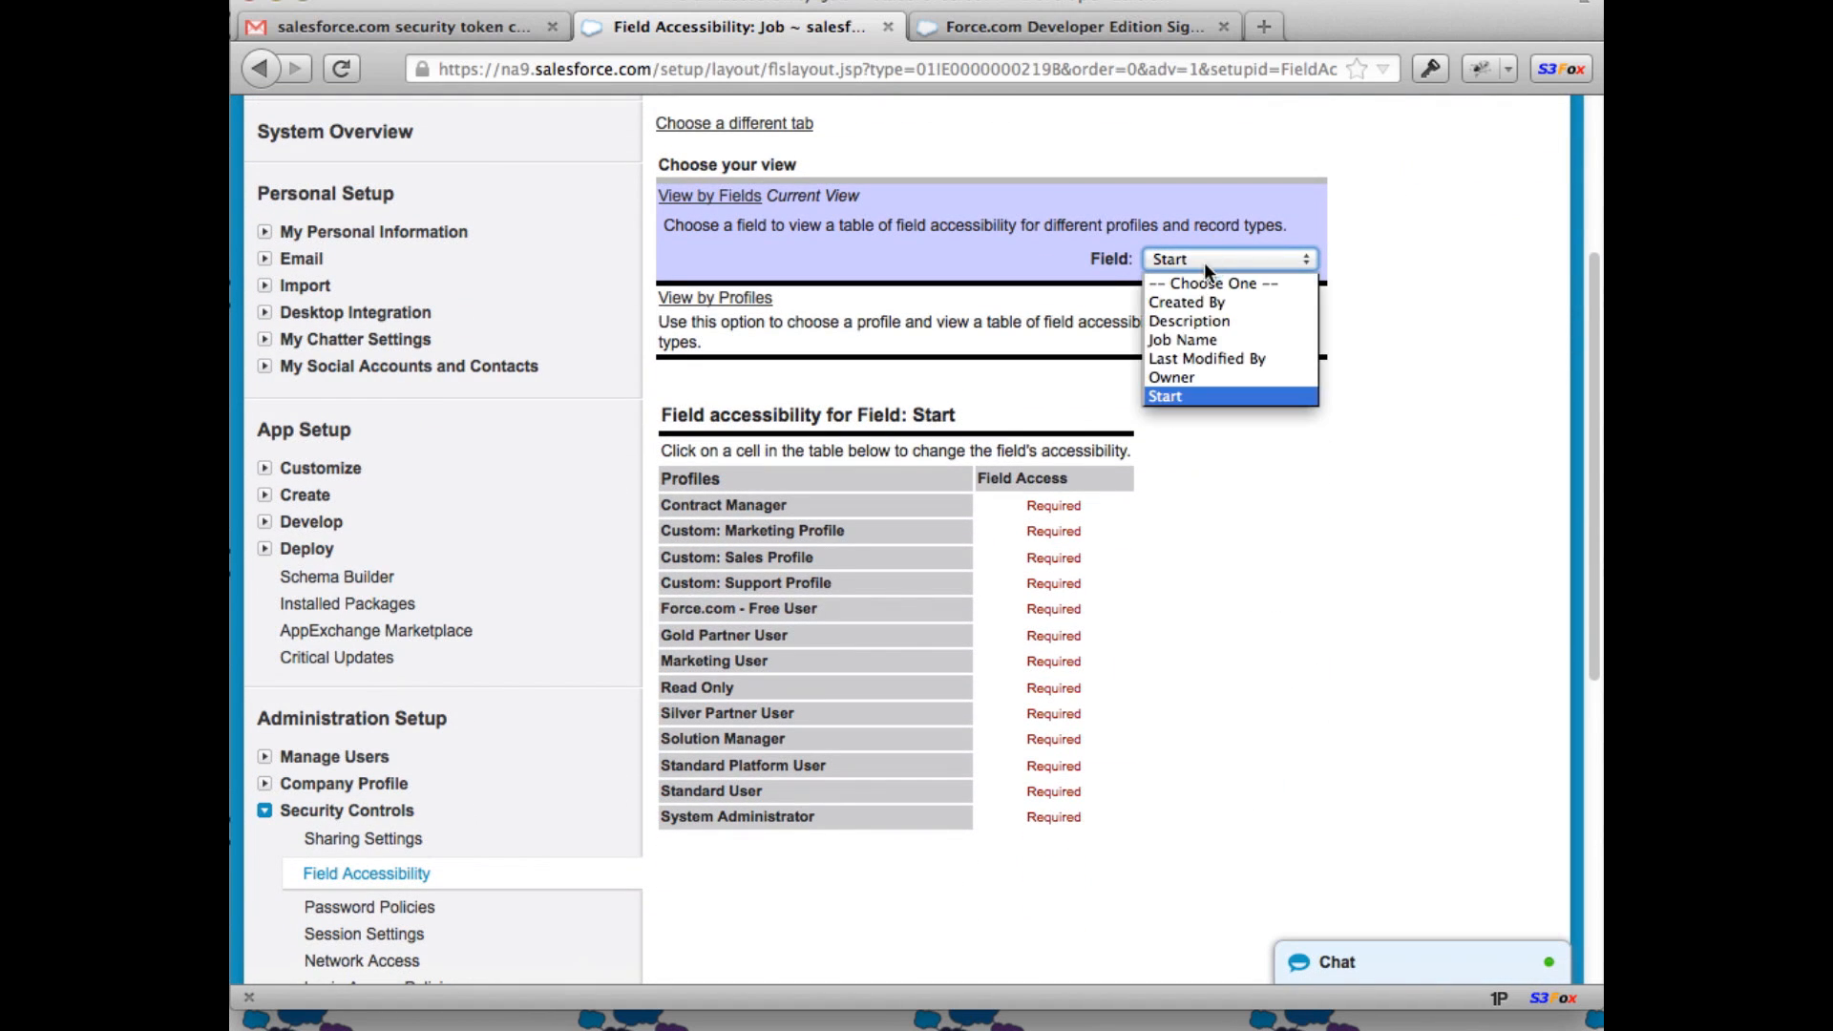
pyautogui.click(1194, 344)
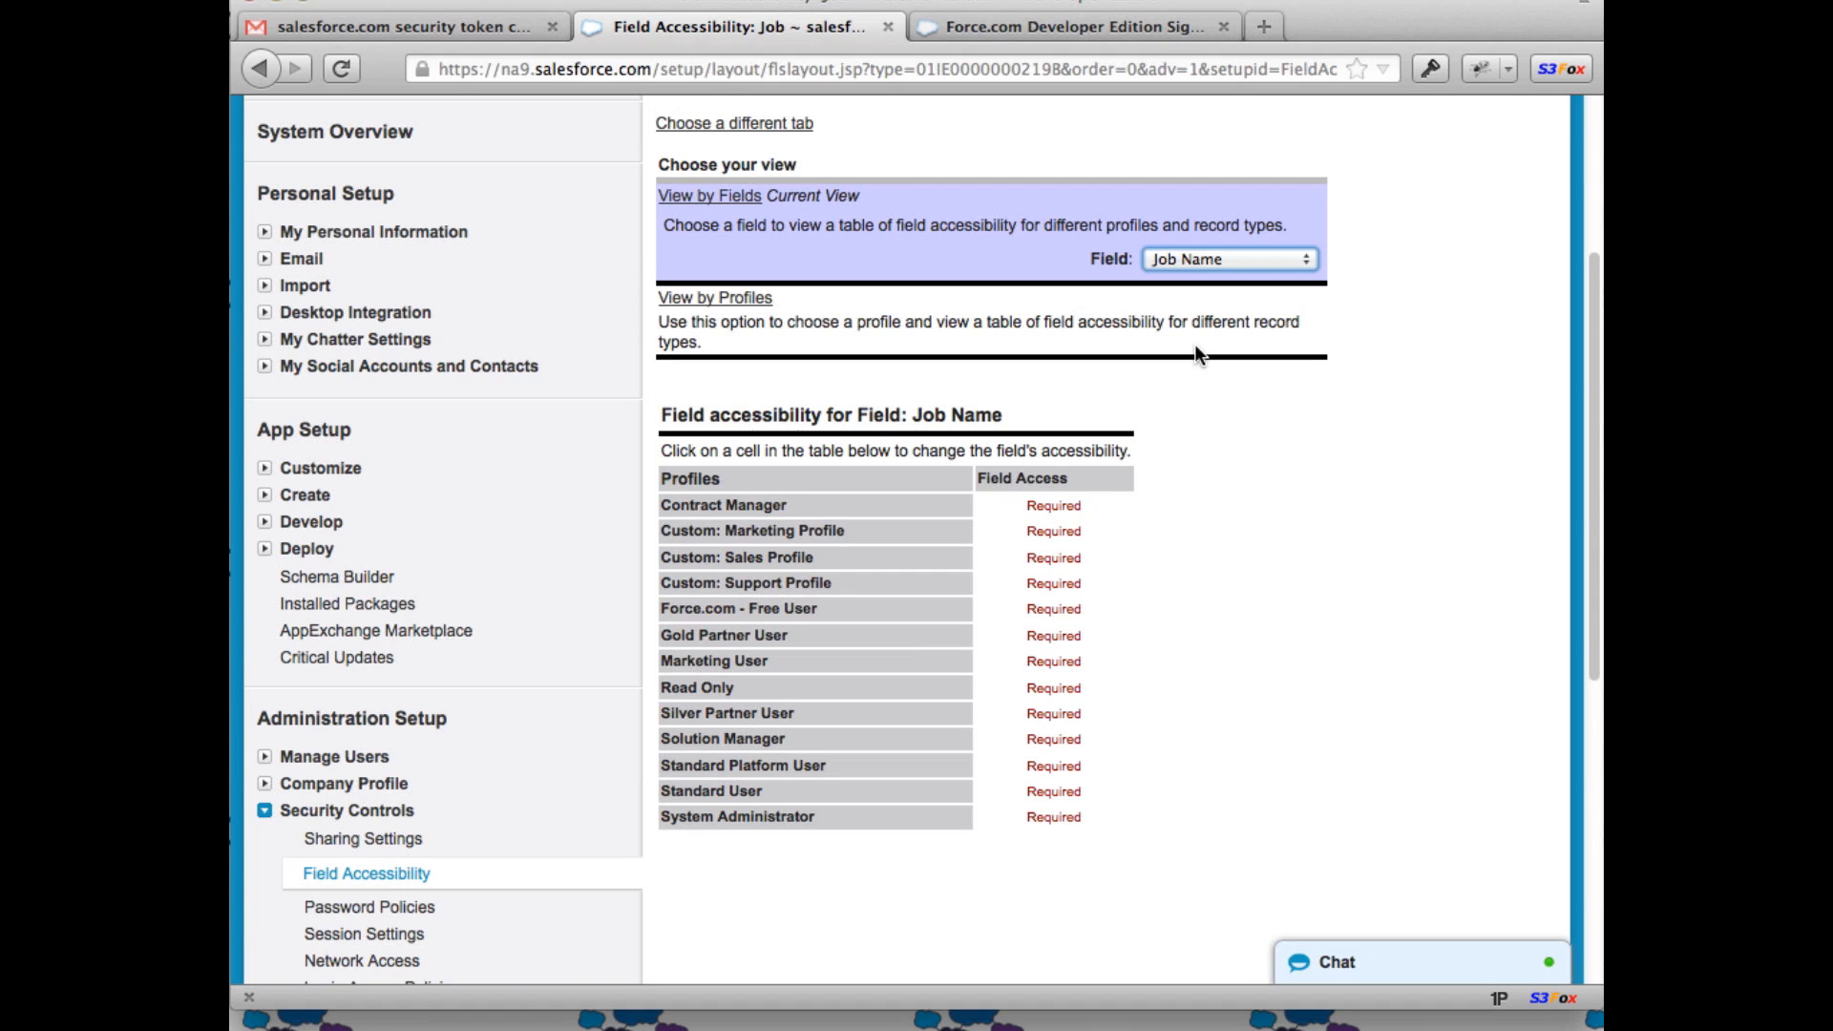
pyautogui.click(1201, 261)
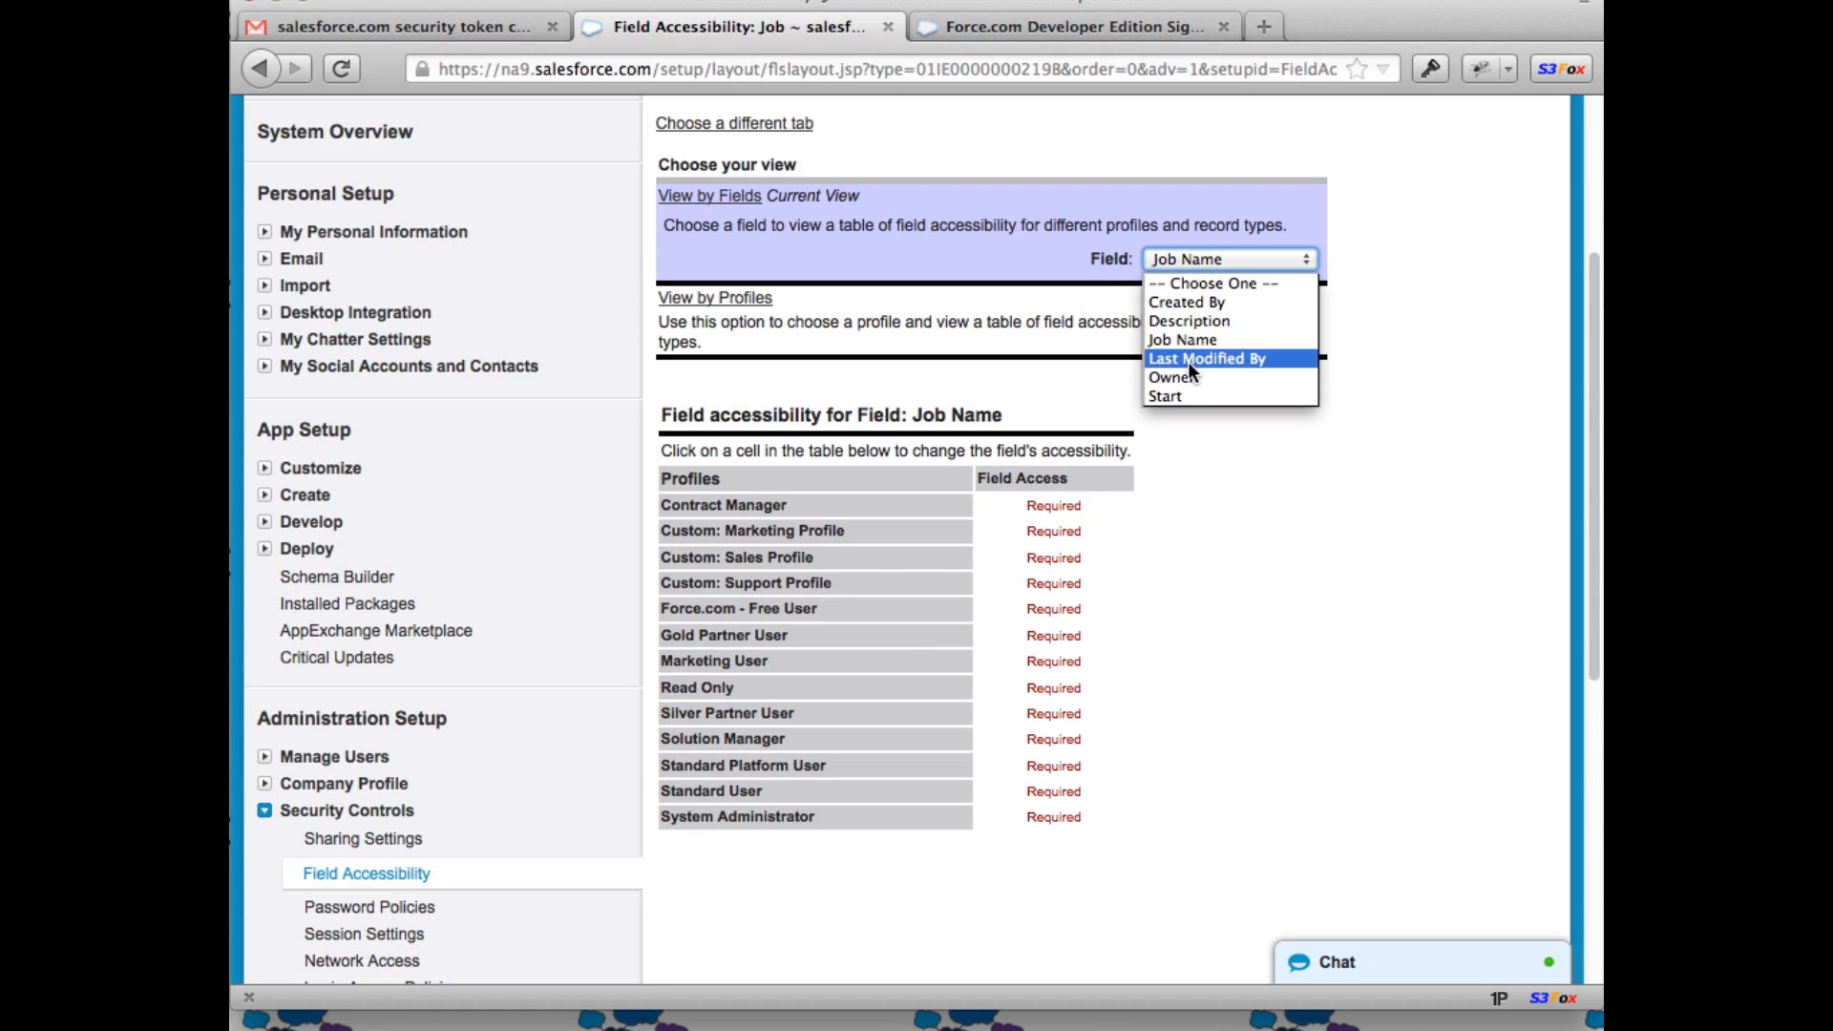
pyautogui.click(1200, 518)
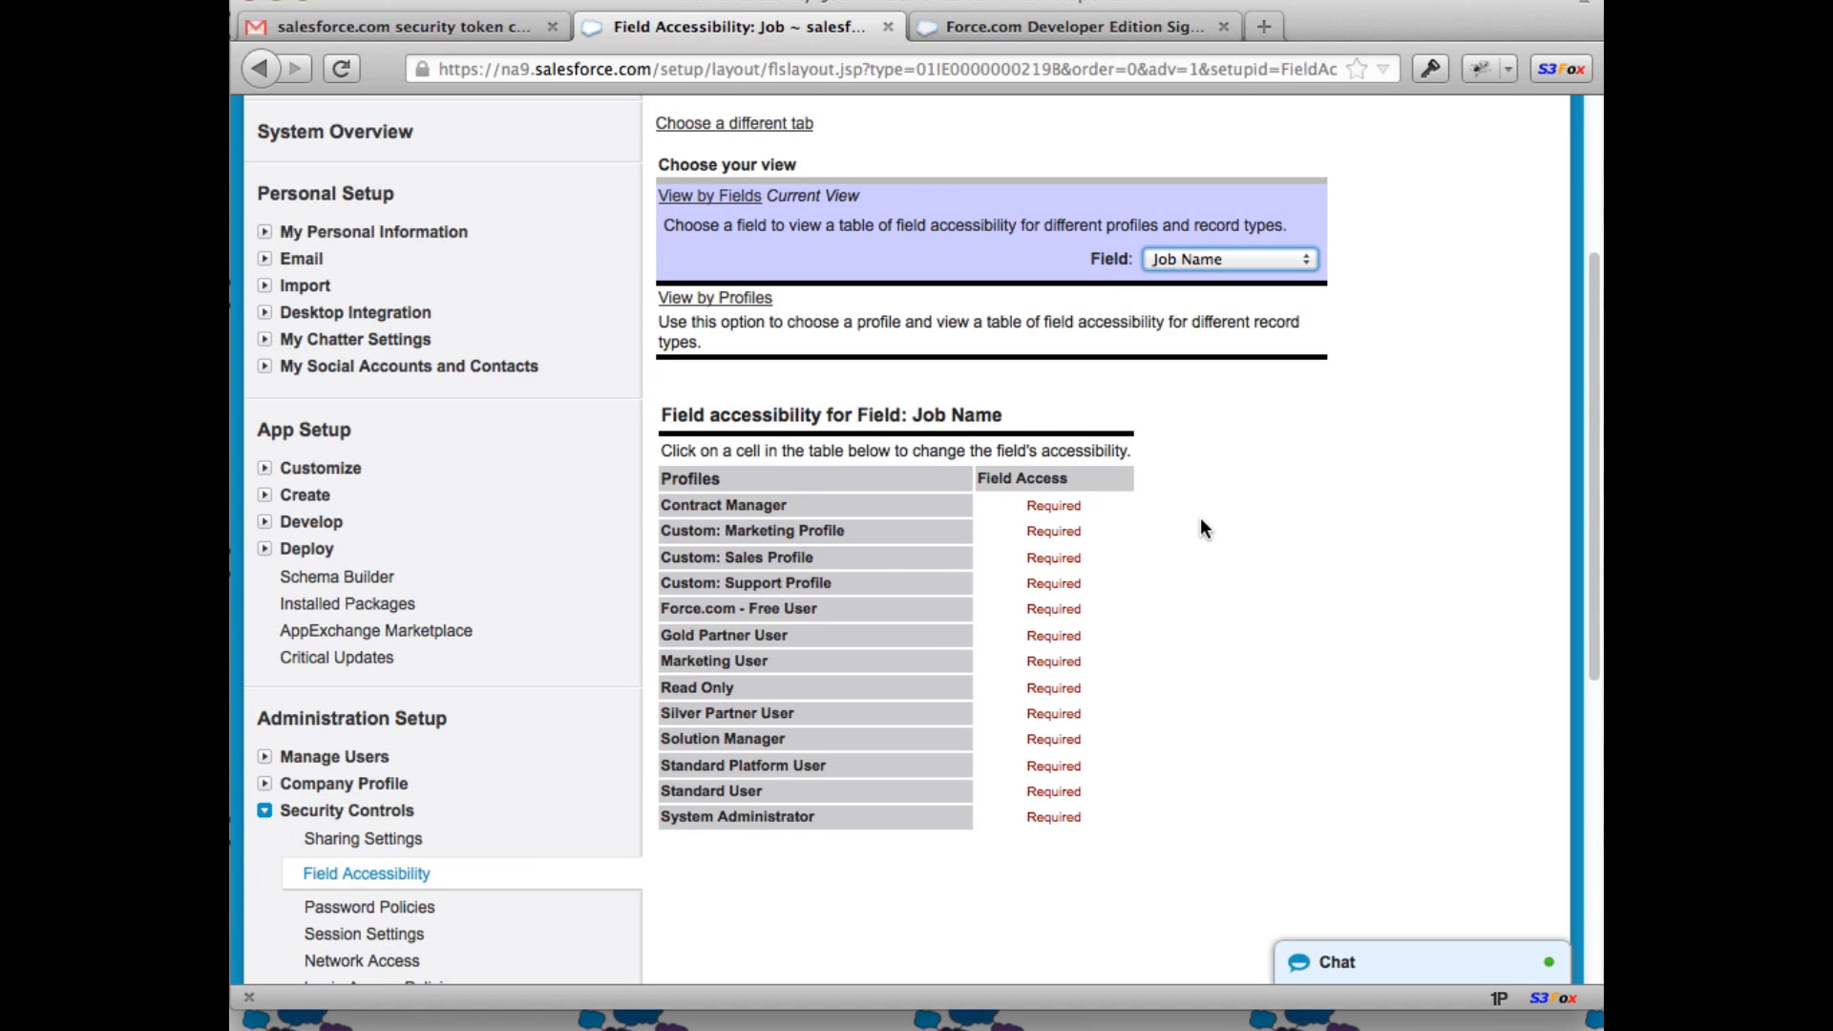
pyautogui.scroll(-1, 1200, 518)
pyautogui.scroll(3, 1200, 517)
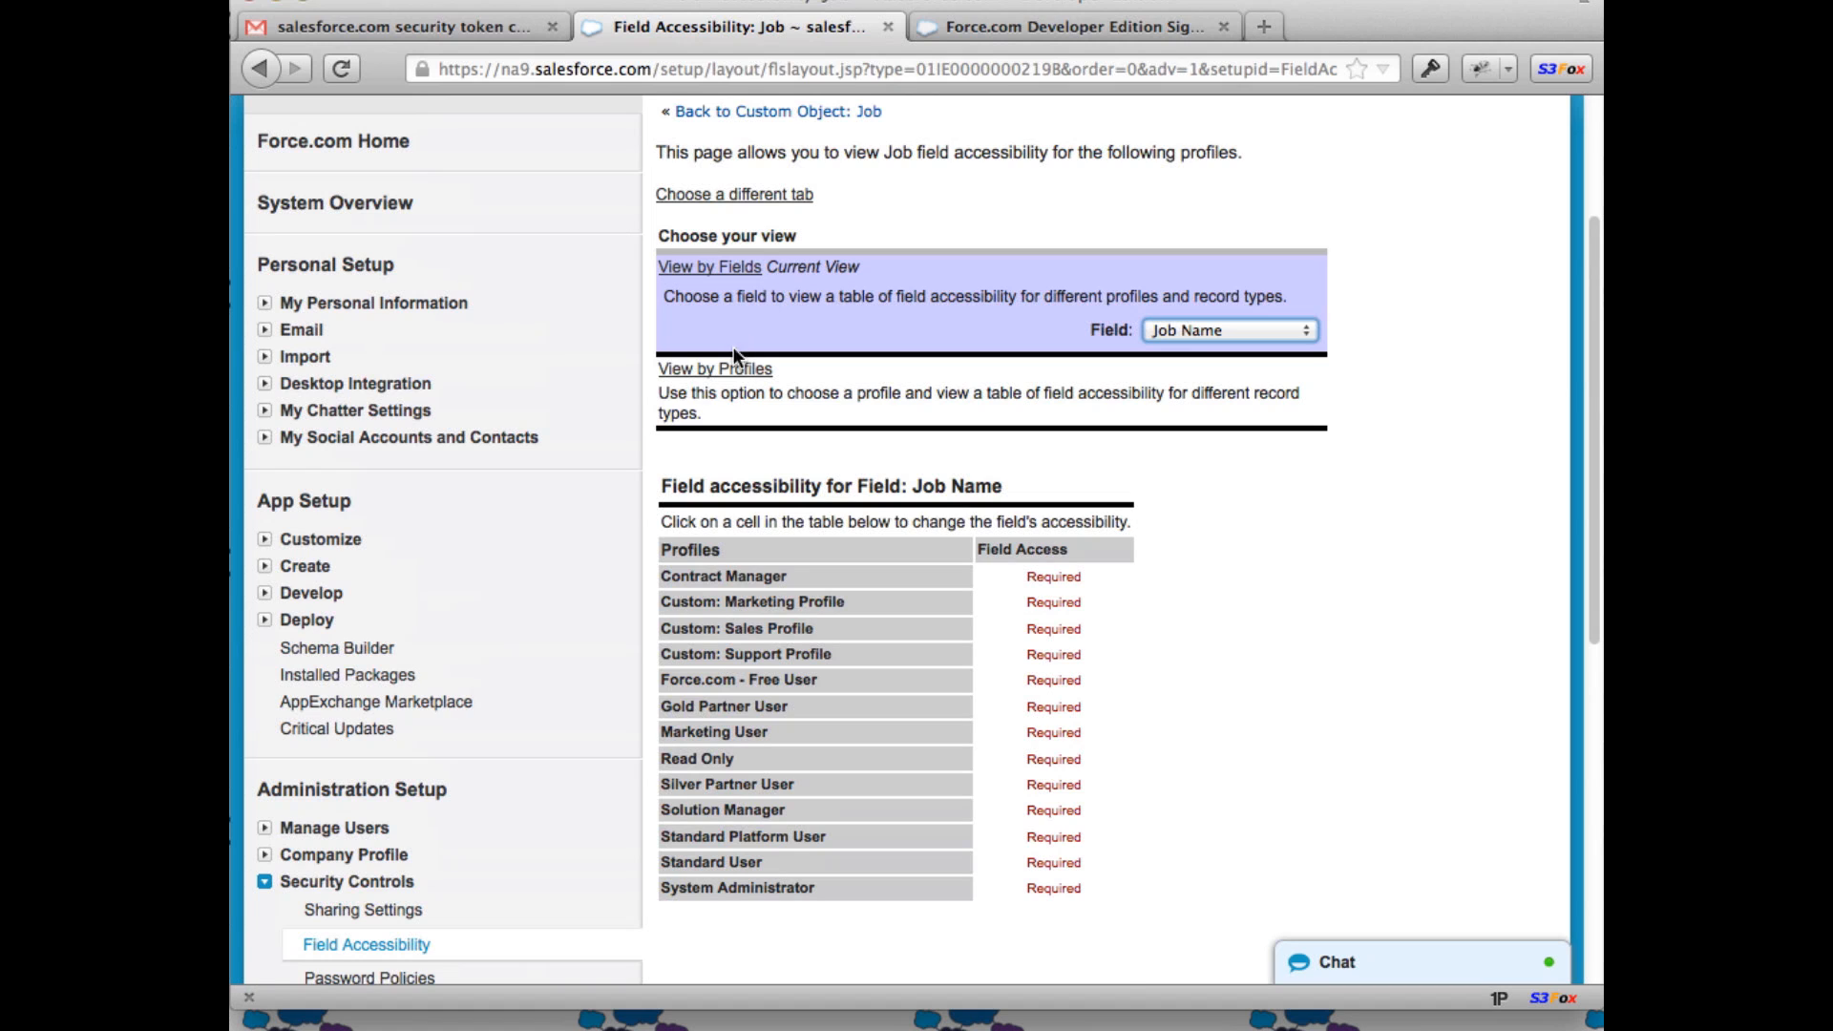
# Step: Switch to View by Profiles and show Job field access for System Administrator
pyautogui.click(733, 372)
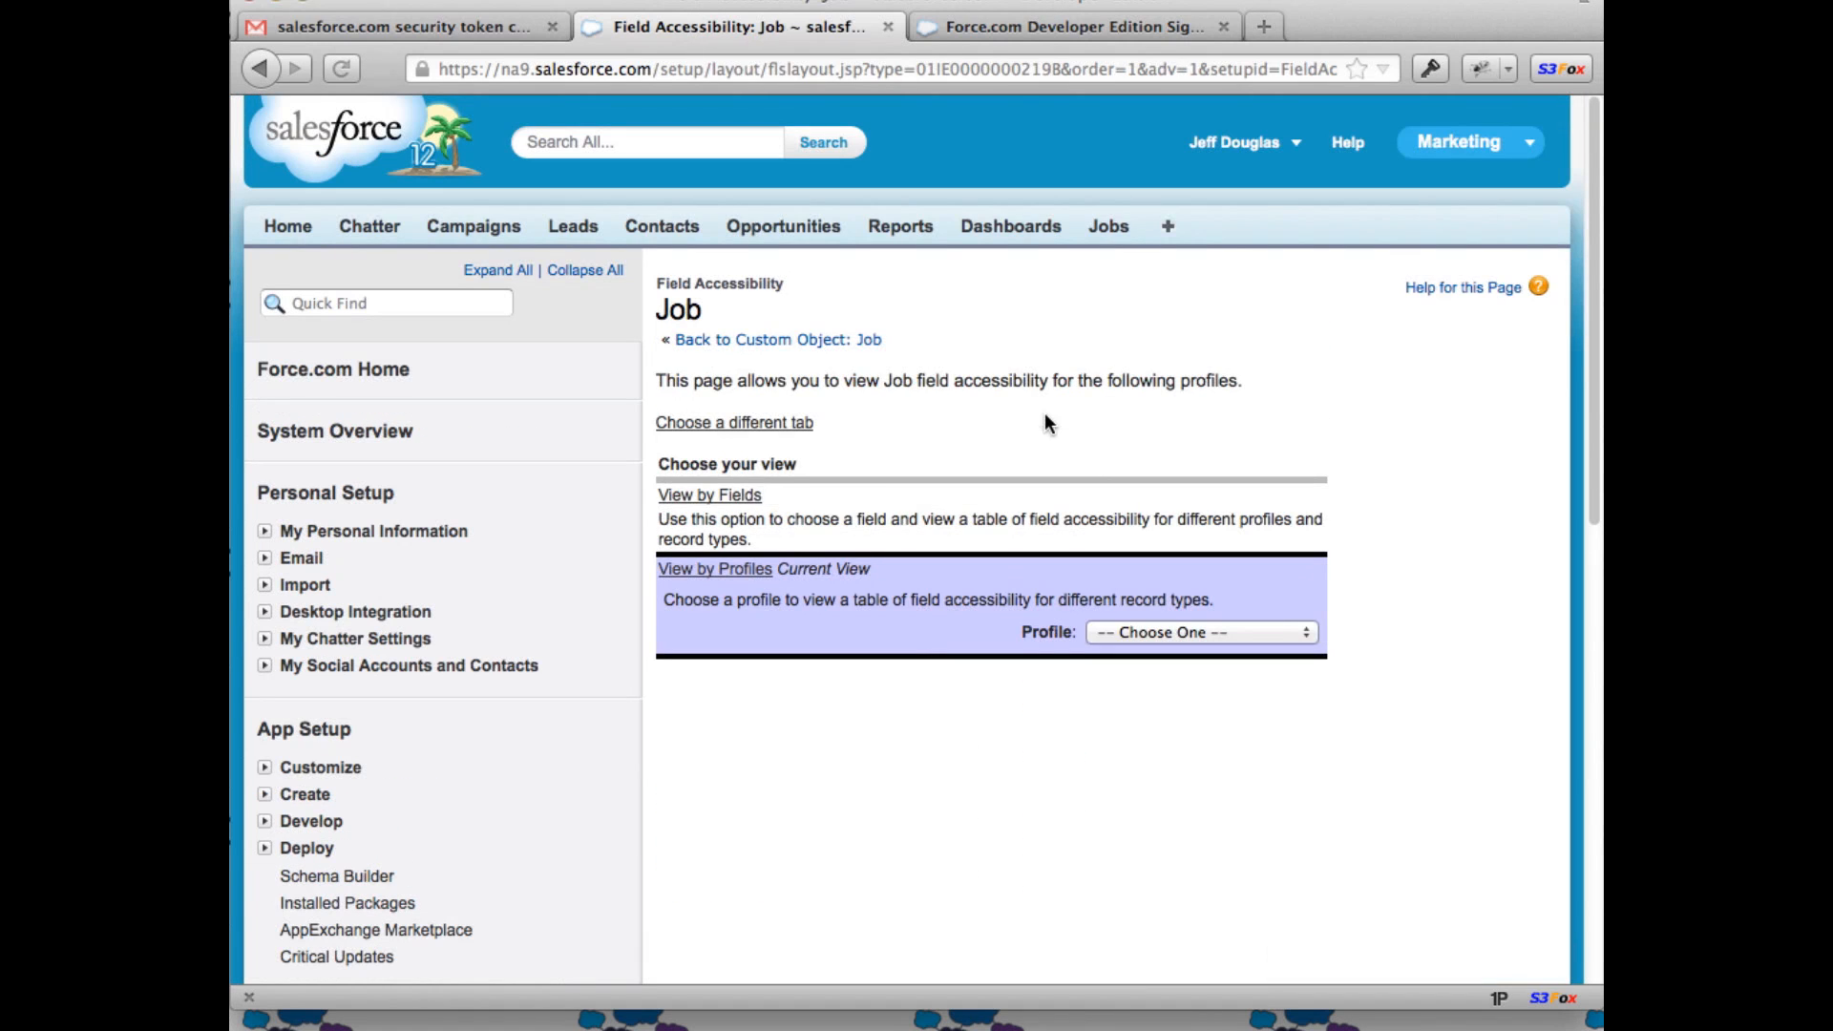
pyautogui.click(1177, 630)
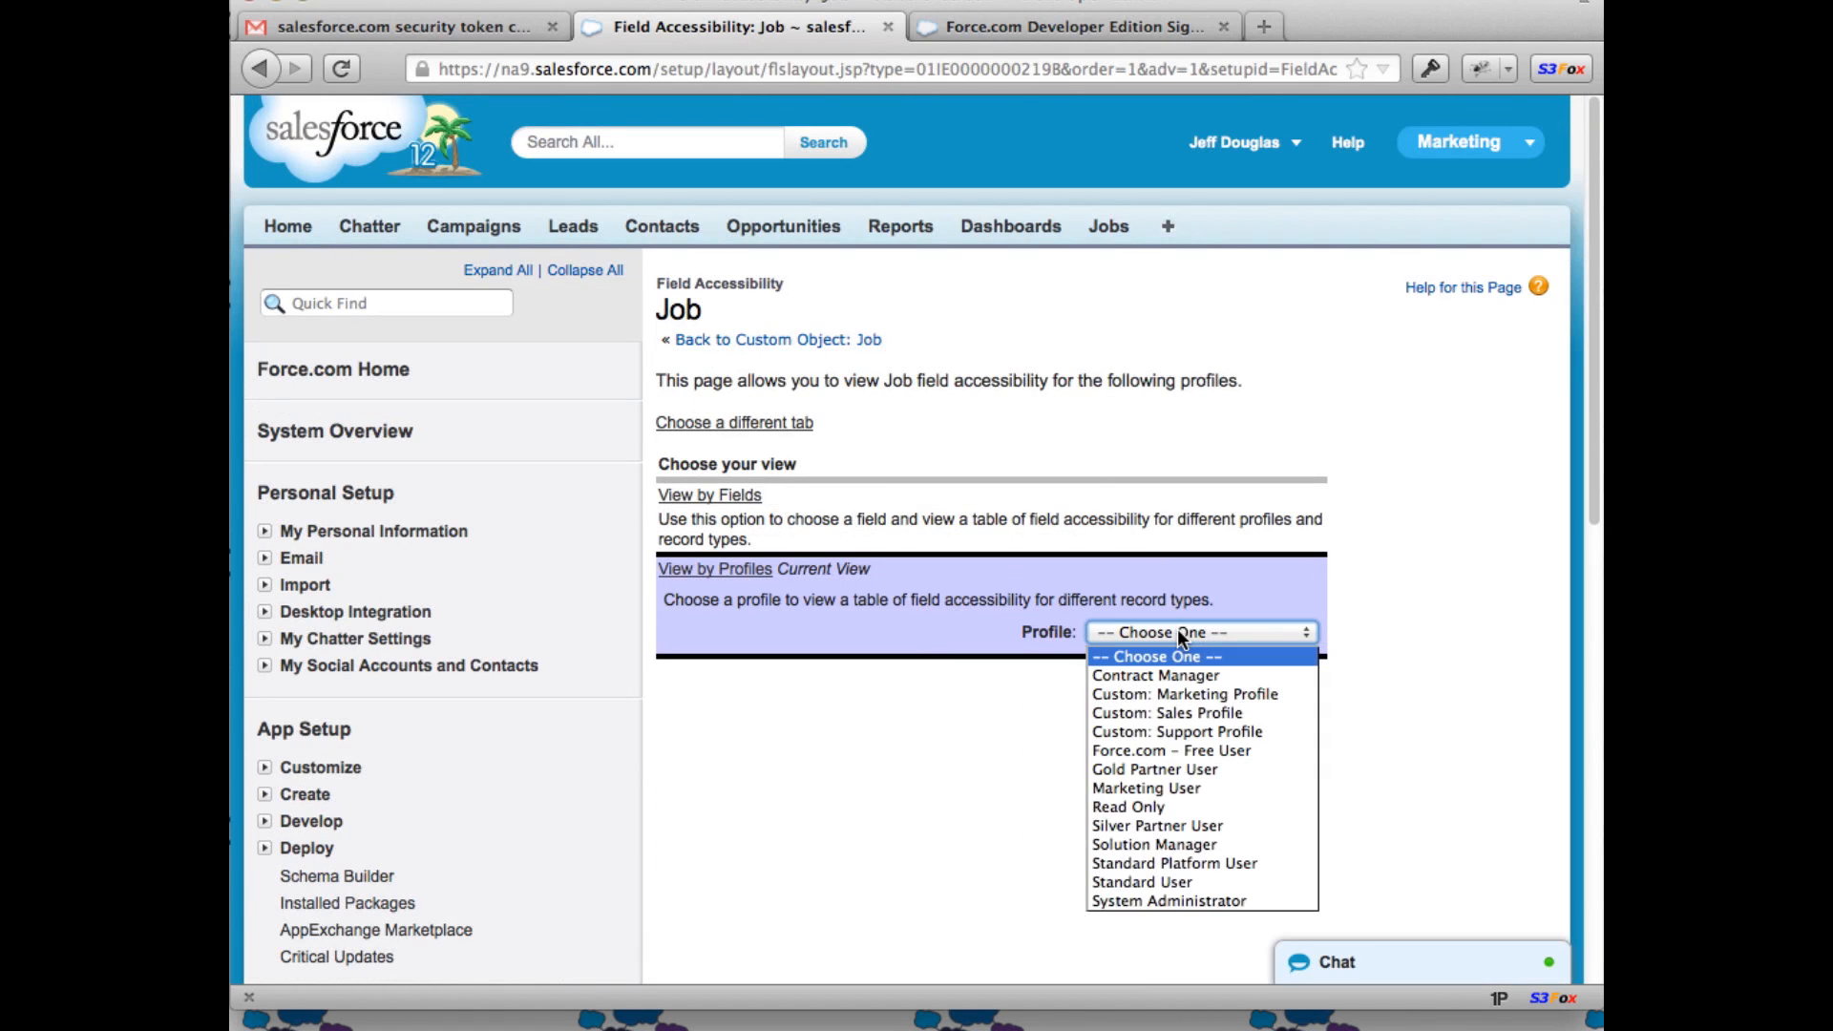
pyautogui.click(1148, 900)
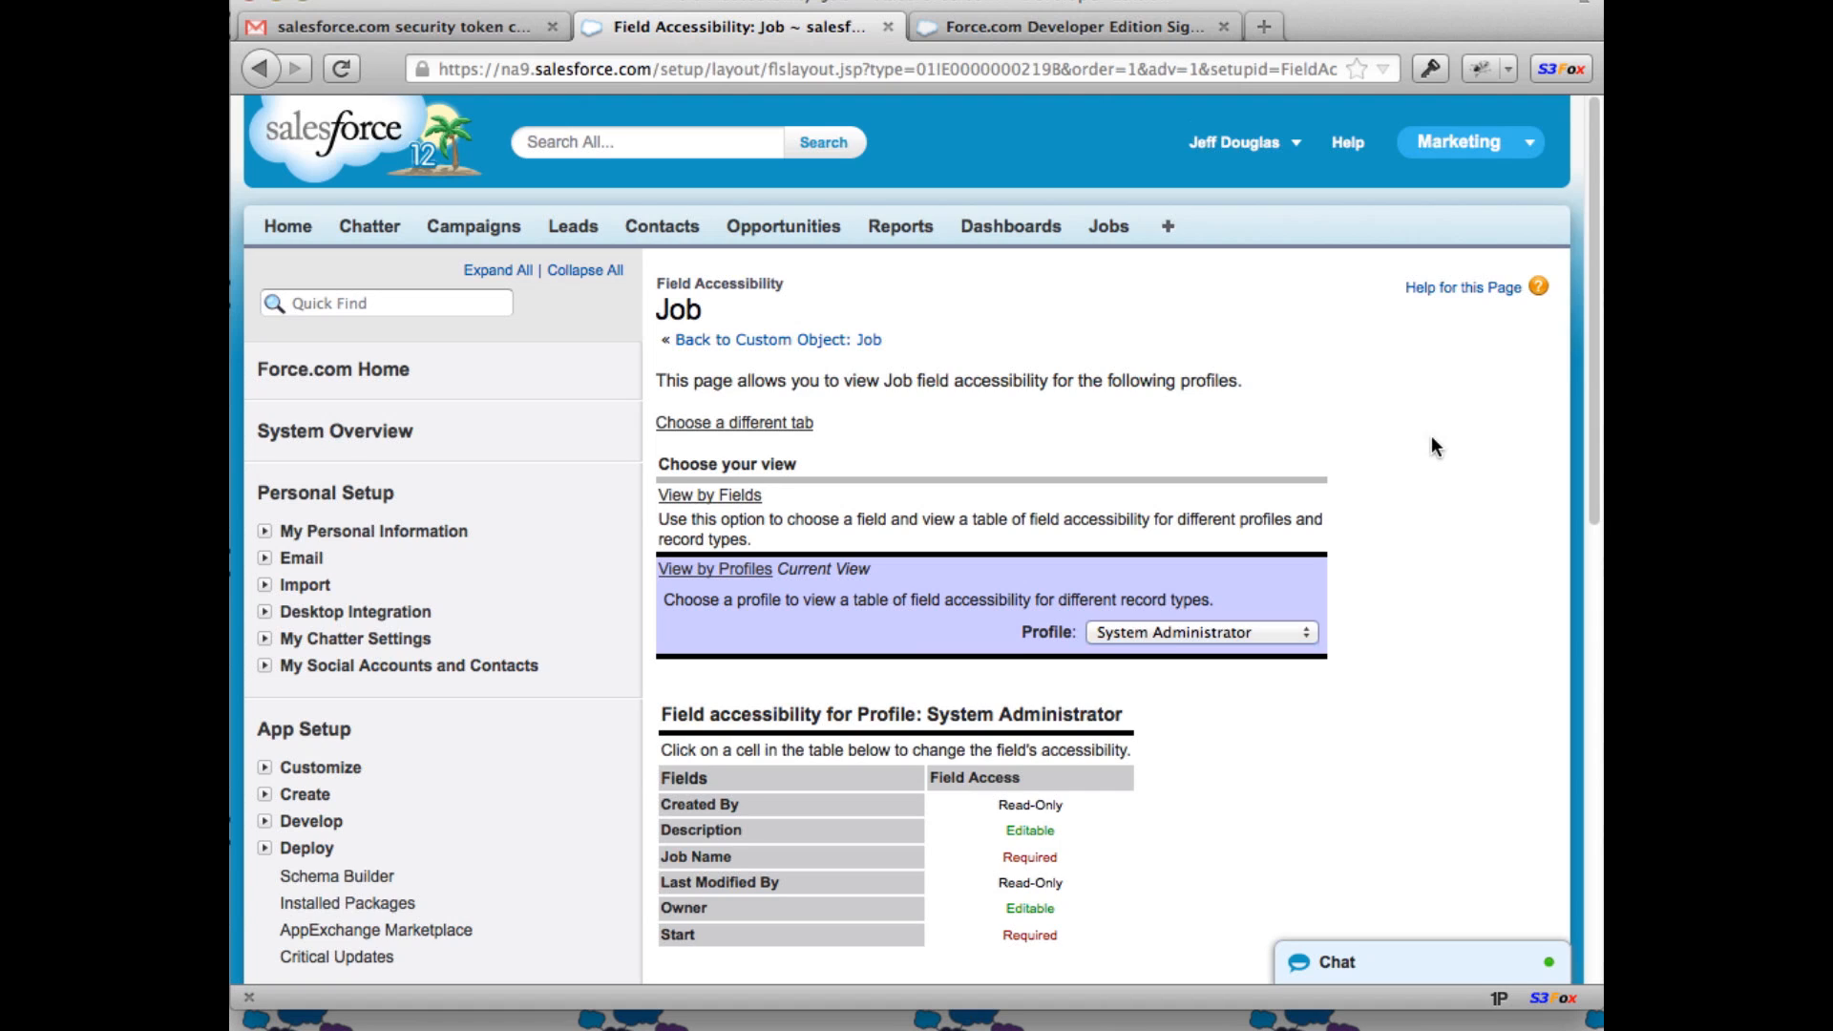
pyautogui.scroll(-3, 1384, 468)
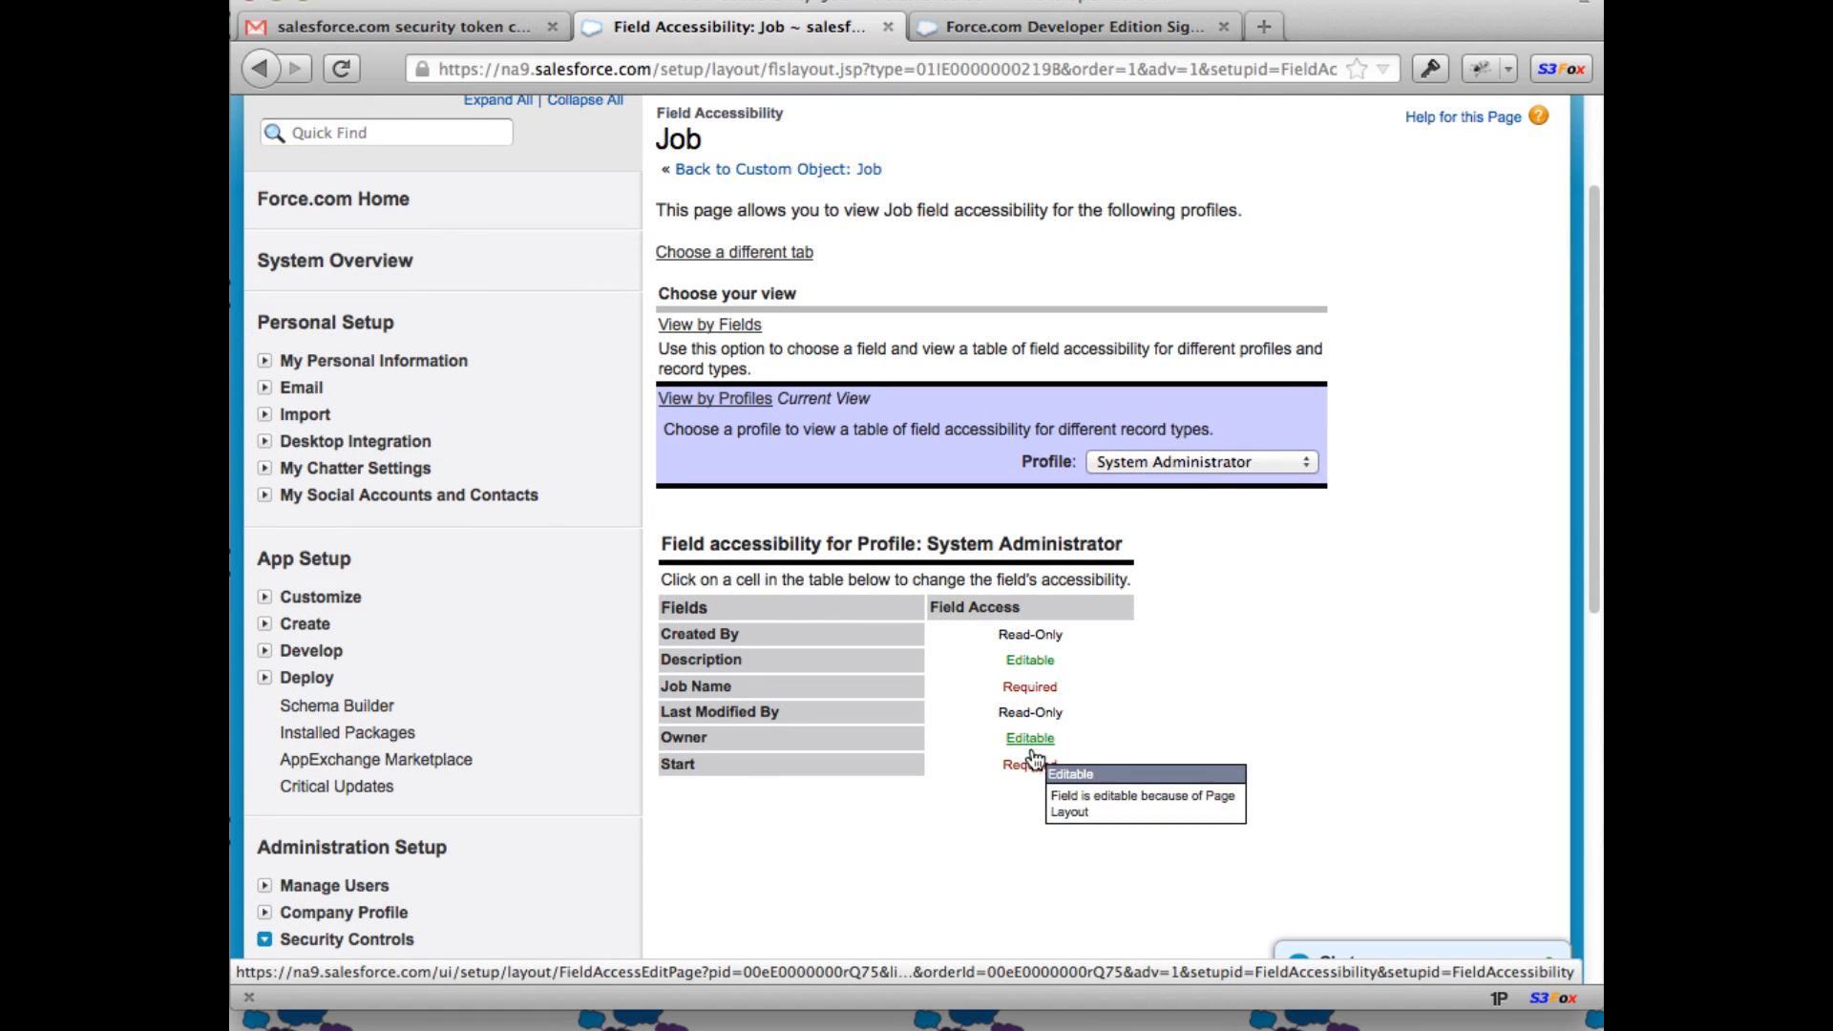
pyautogui.scroll(-10, 1316, 667)
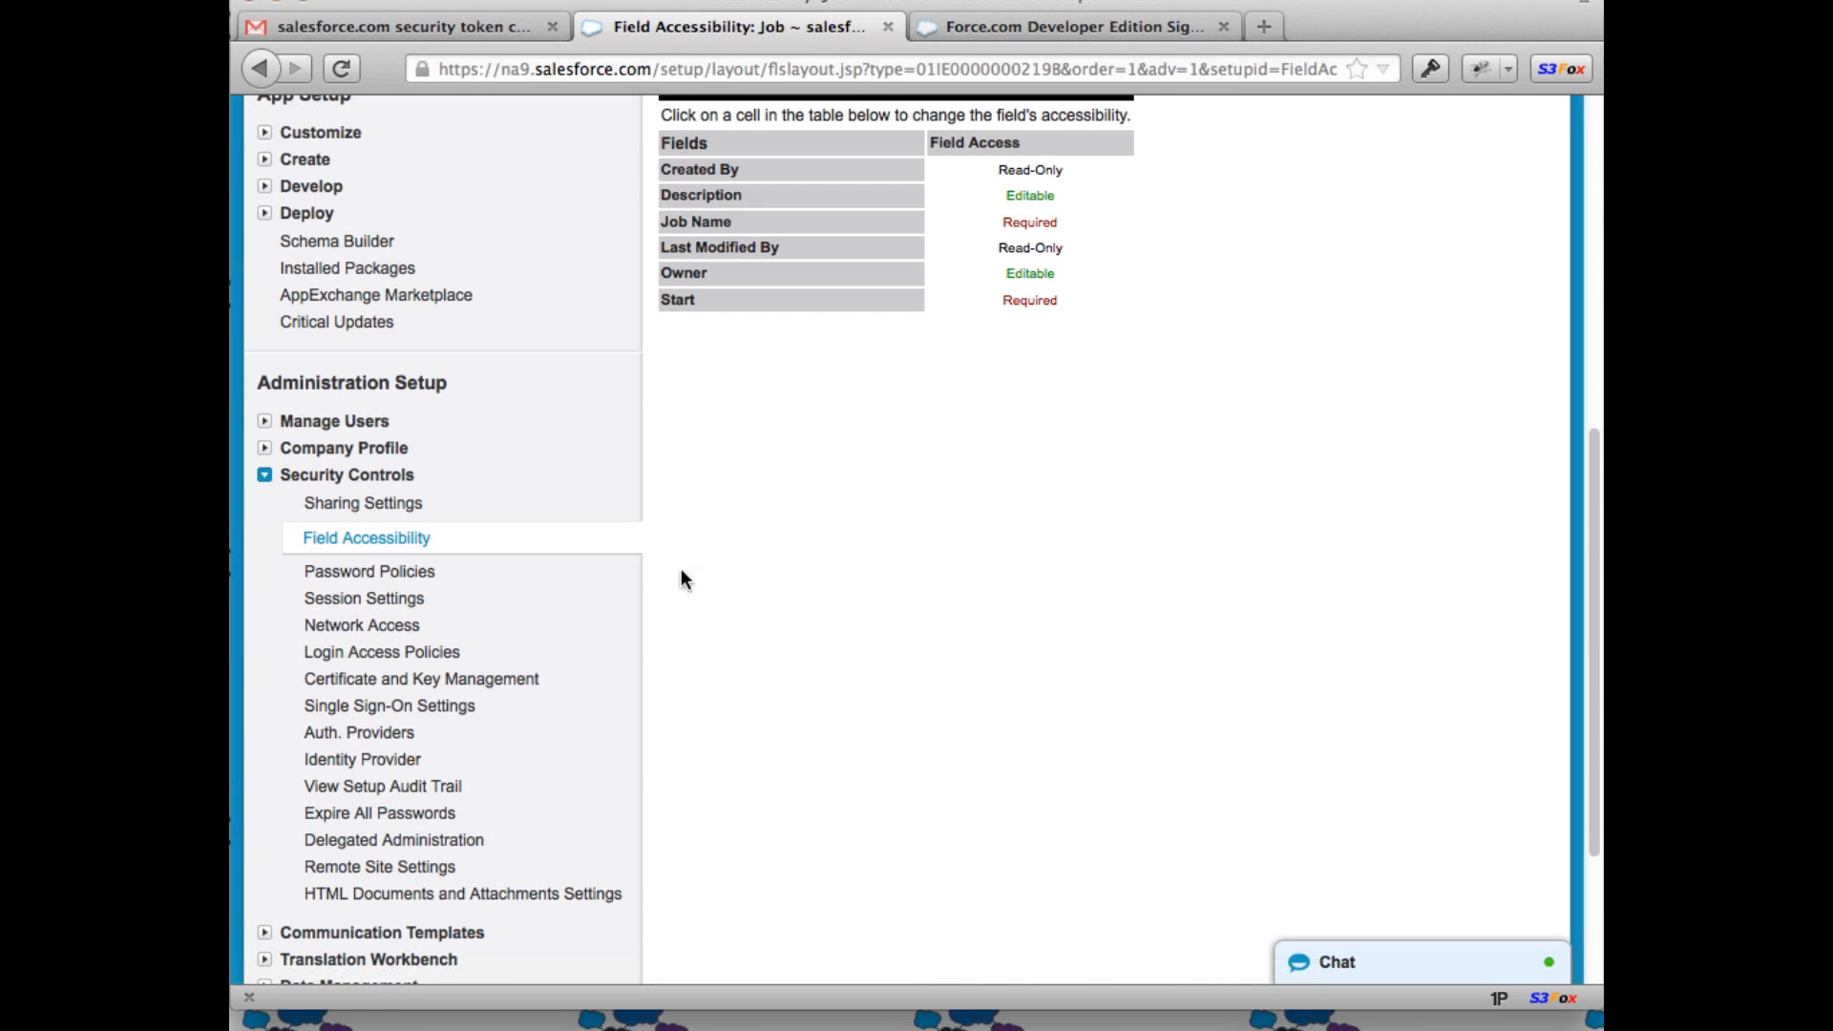
# Step: Create a custom object labelled Job with plural label Jobs and save it
pyautogui.click(265, 476)
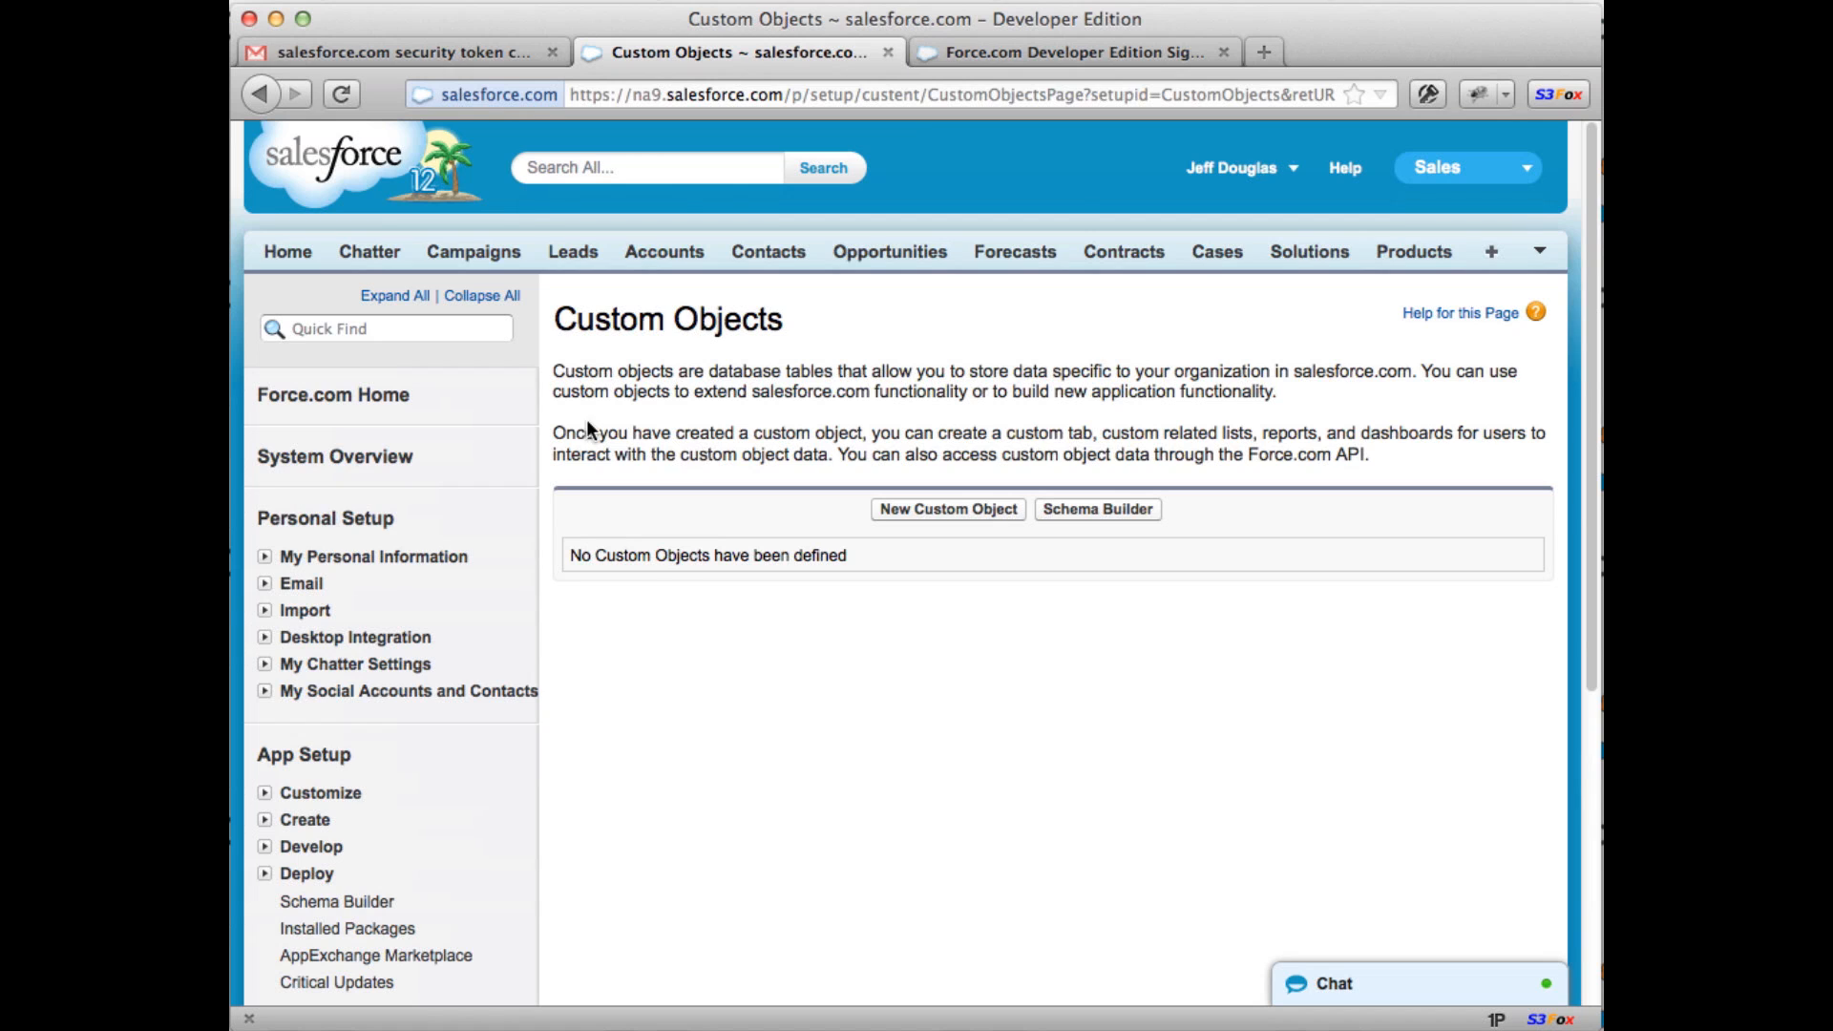
pyautogui.moveTo(556, 373); pyautogui.dragTo(1475, 403)
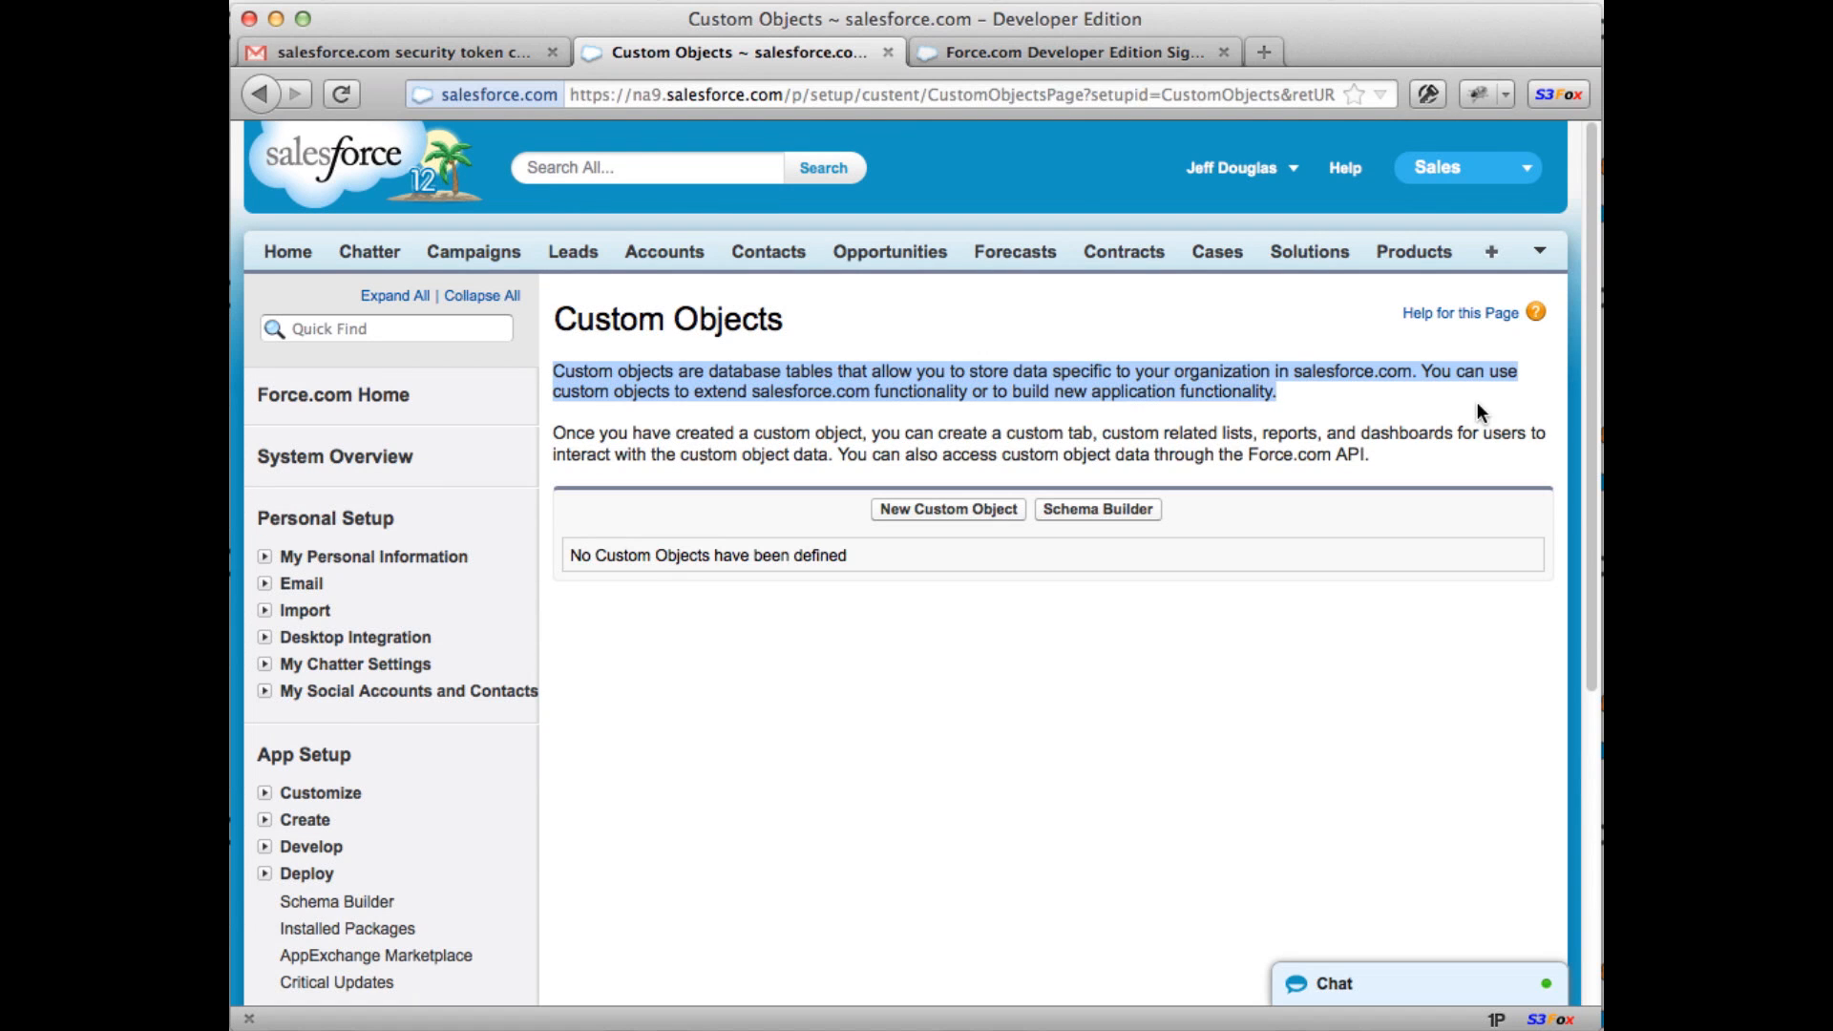
pyautogui.click(1424, 405)
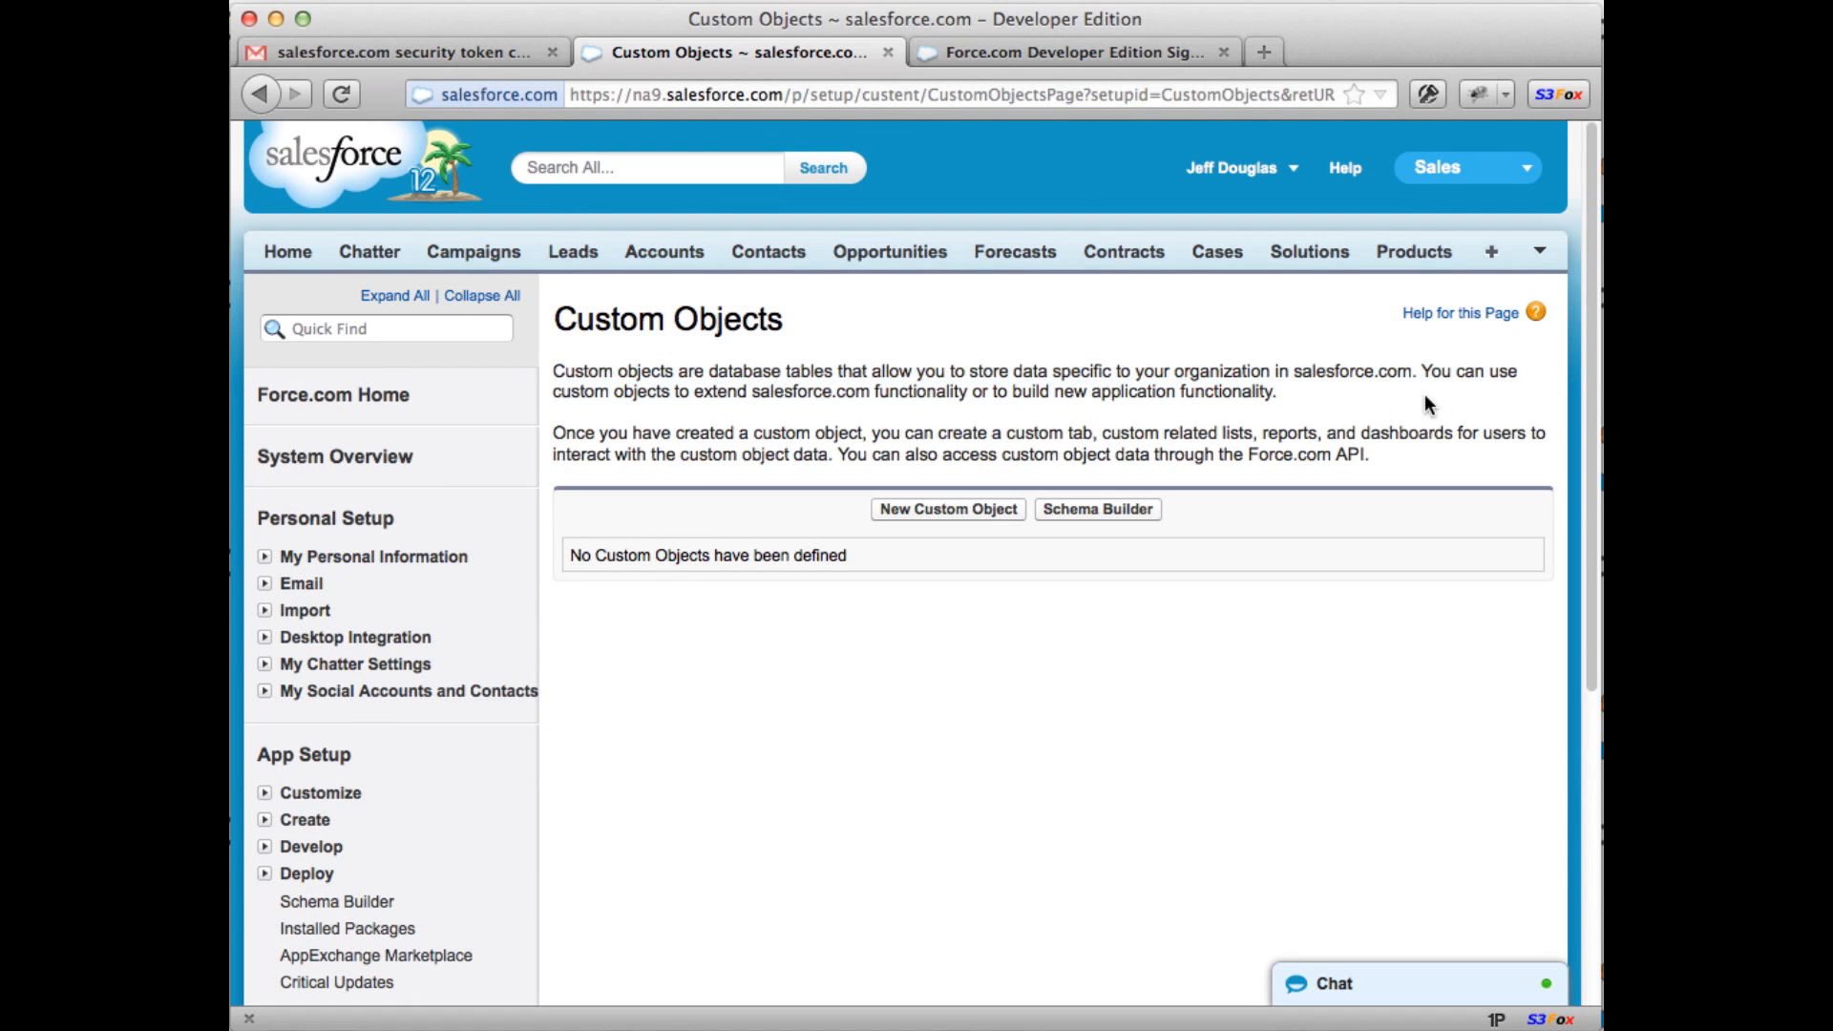
pyautogui.click(940, 507)
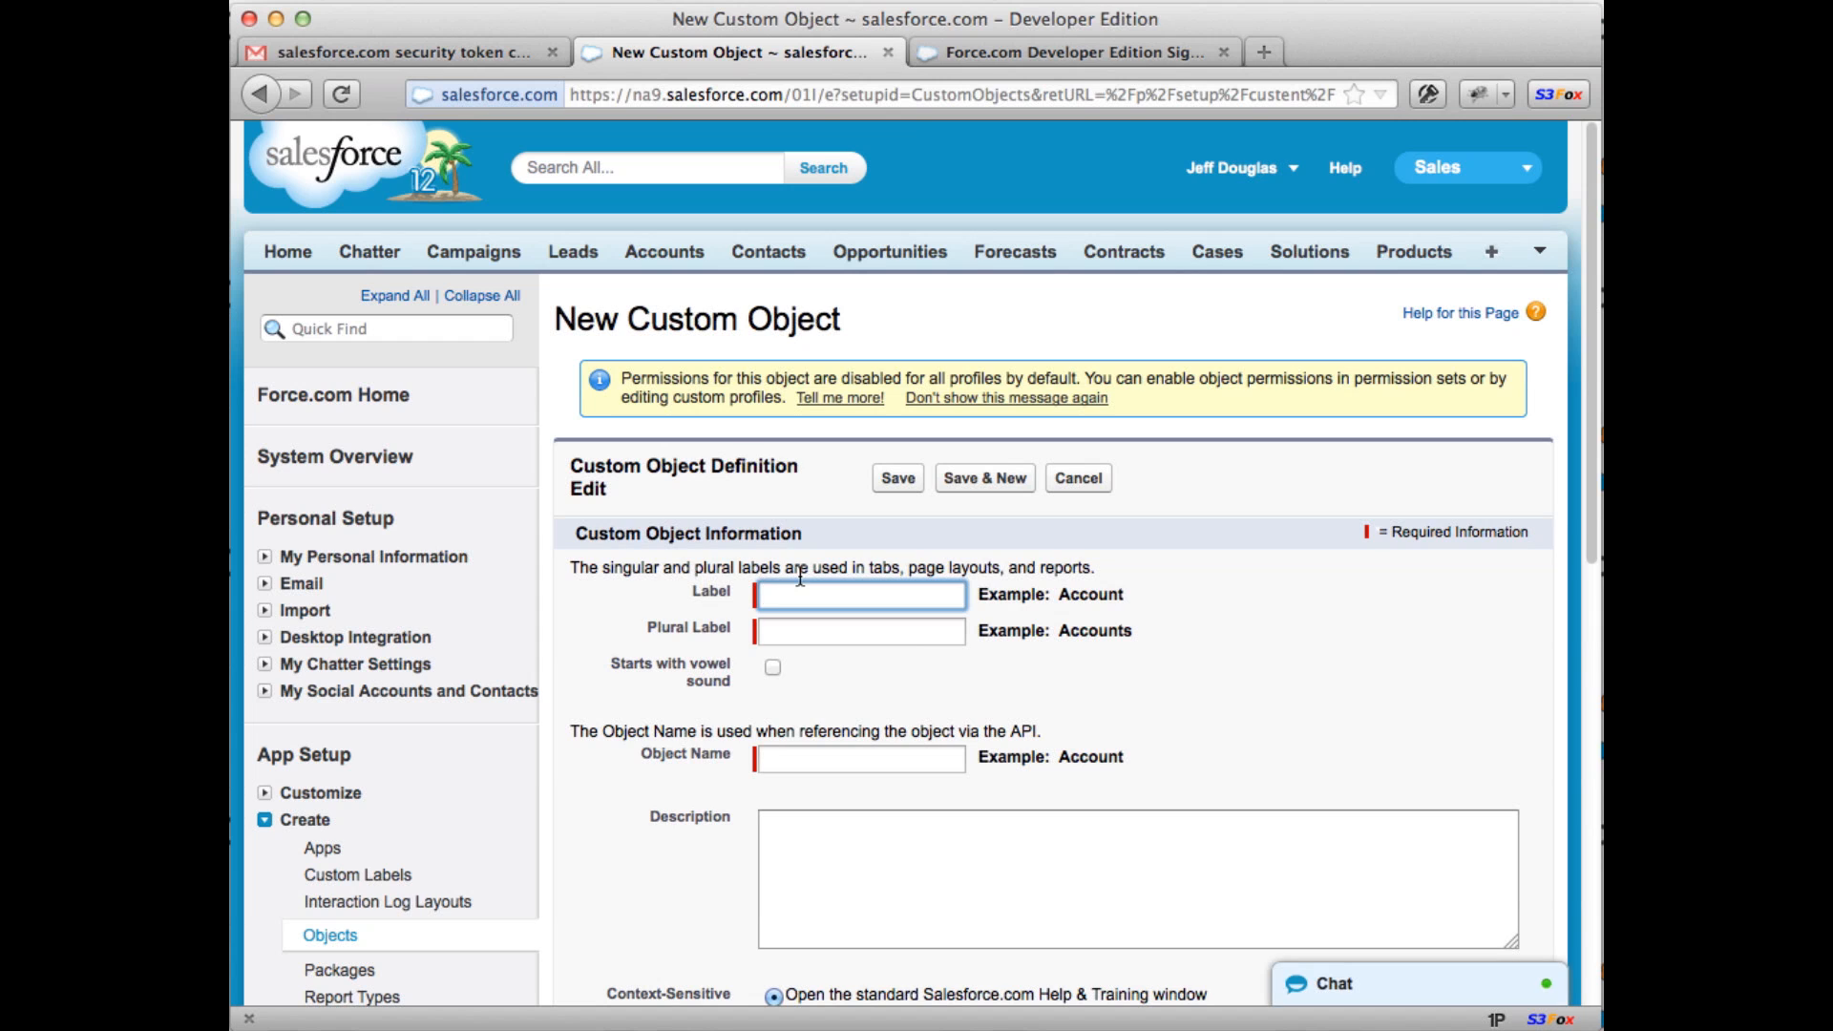
pyautogui.write('Job')
pyautogui.press('Tab')
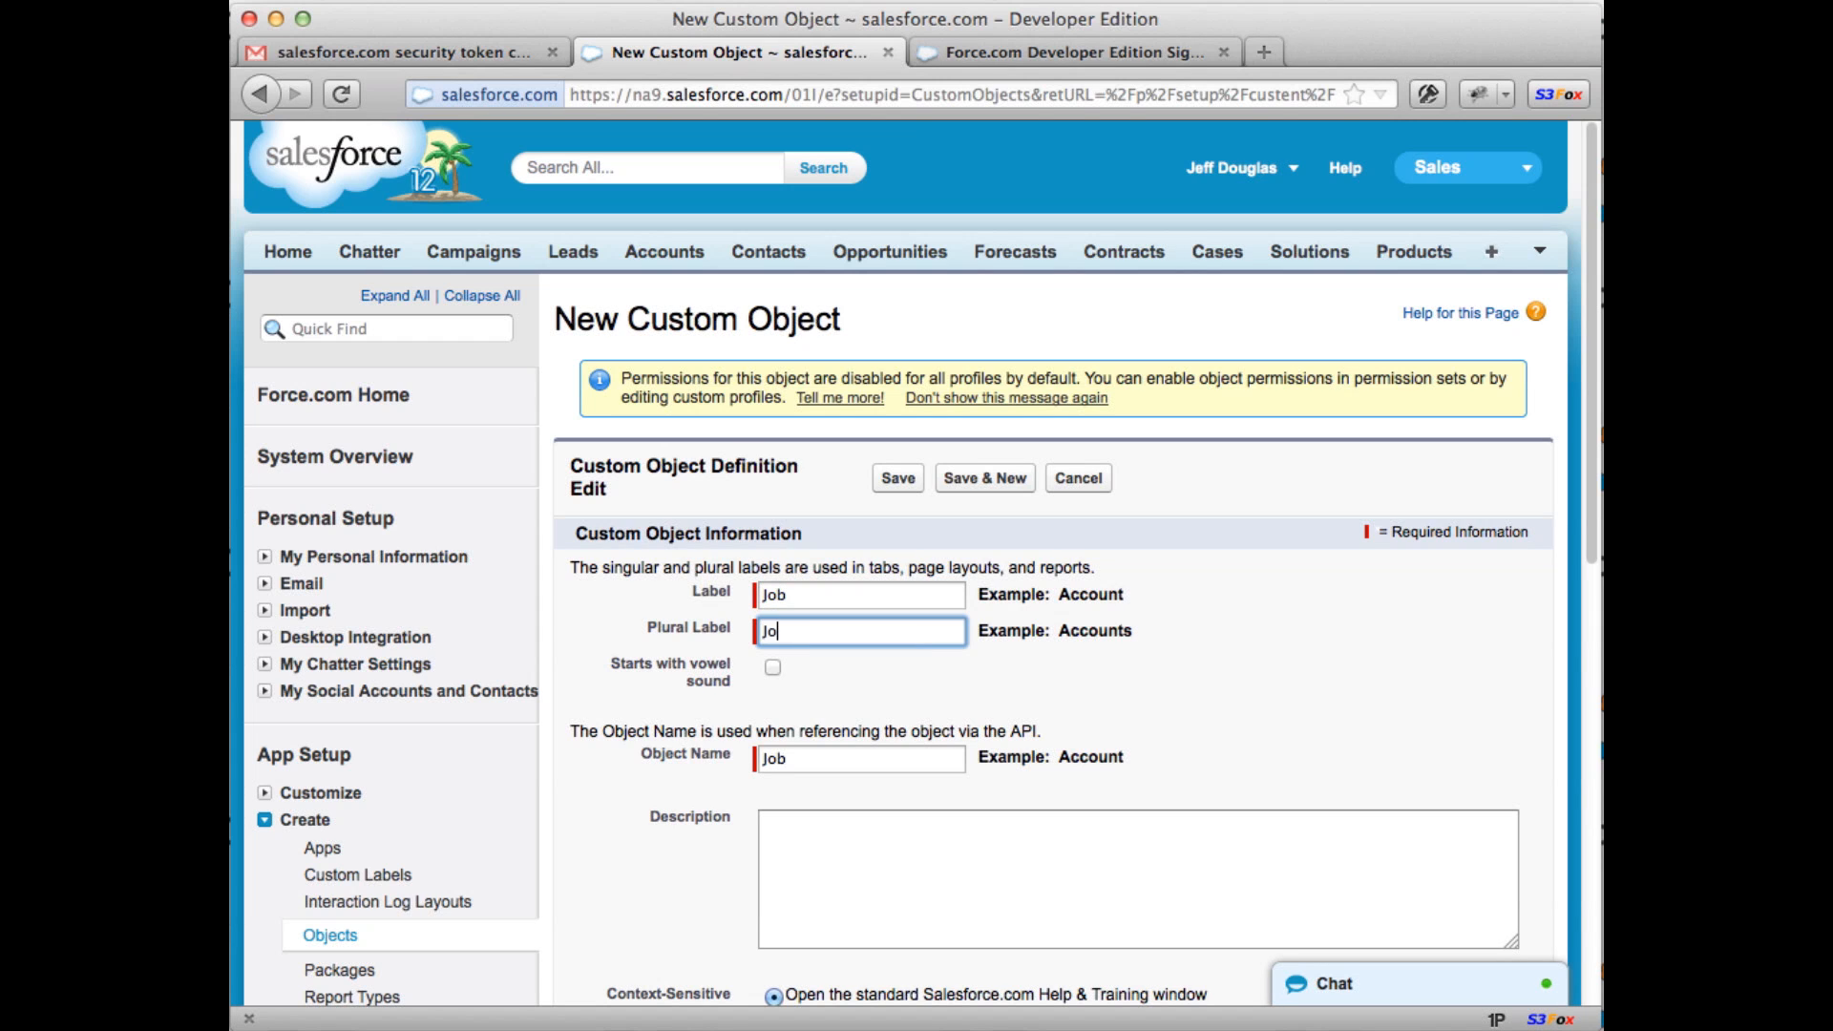
pyautogui.press('Tab')
pyautogui.scroll(-4, 804, 638)
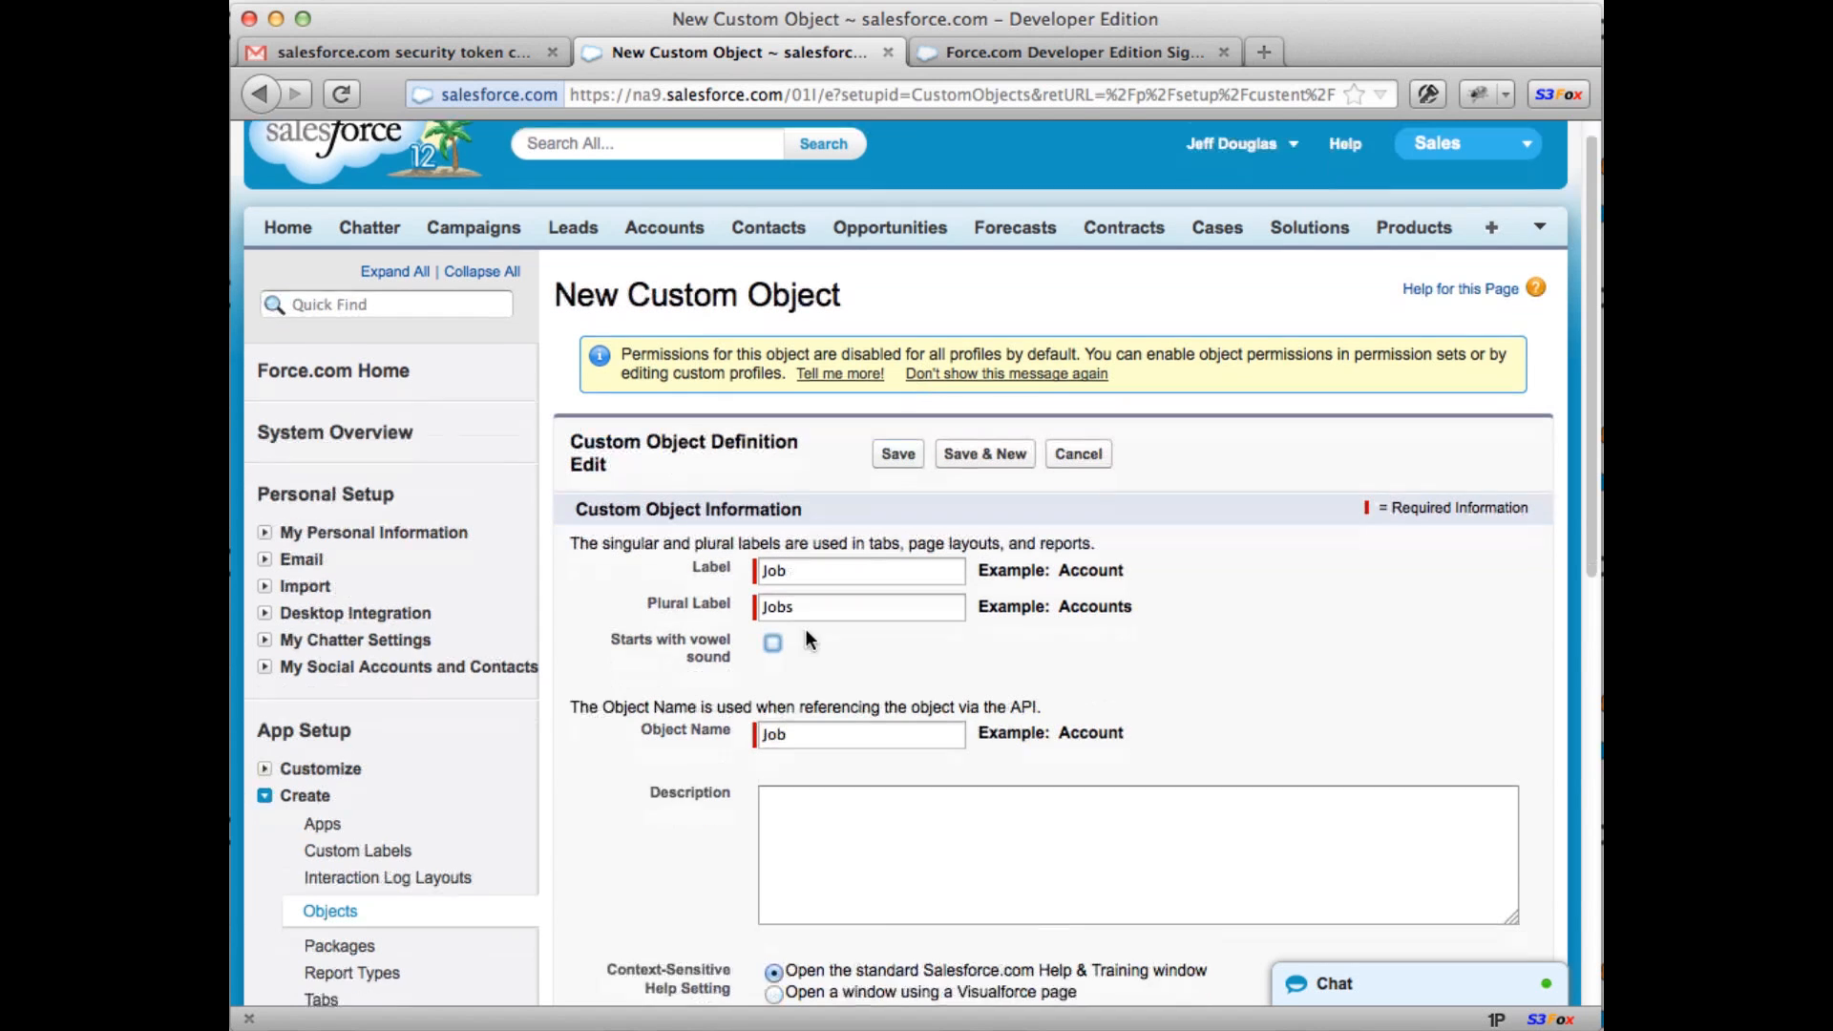
pyautogui.click(897, 312)
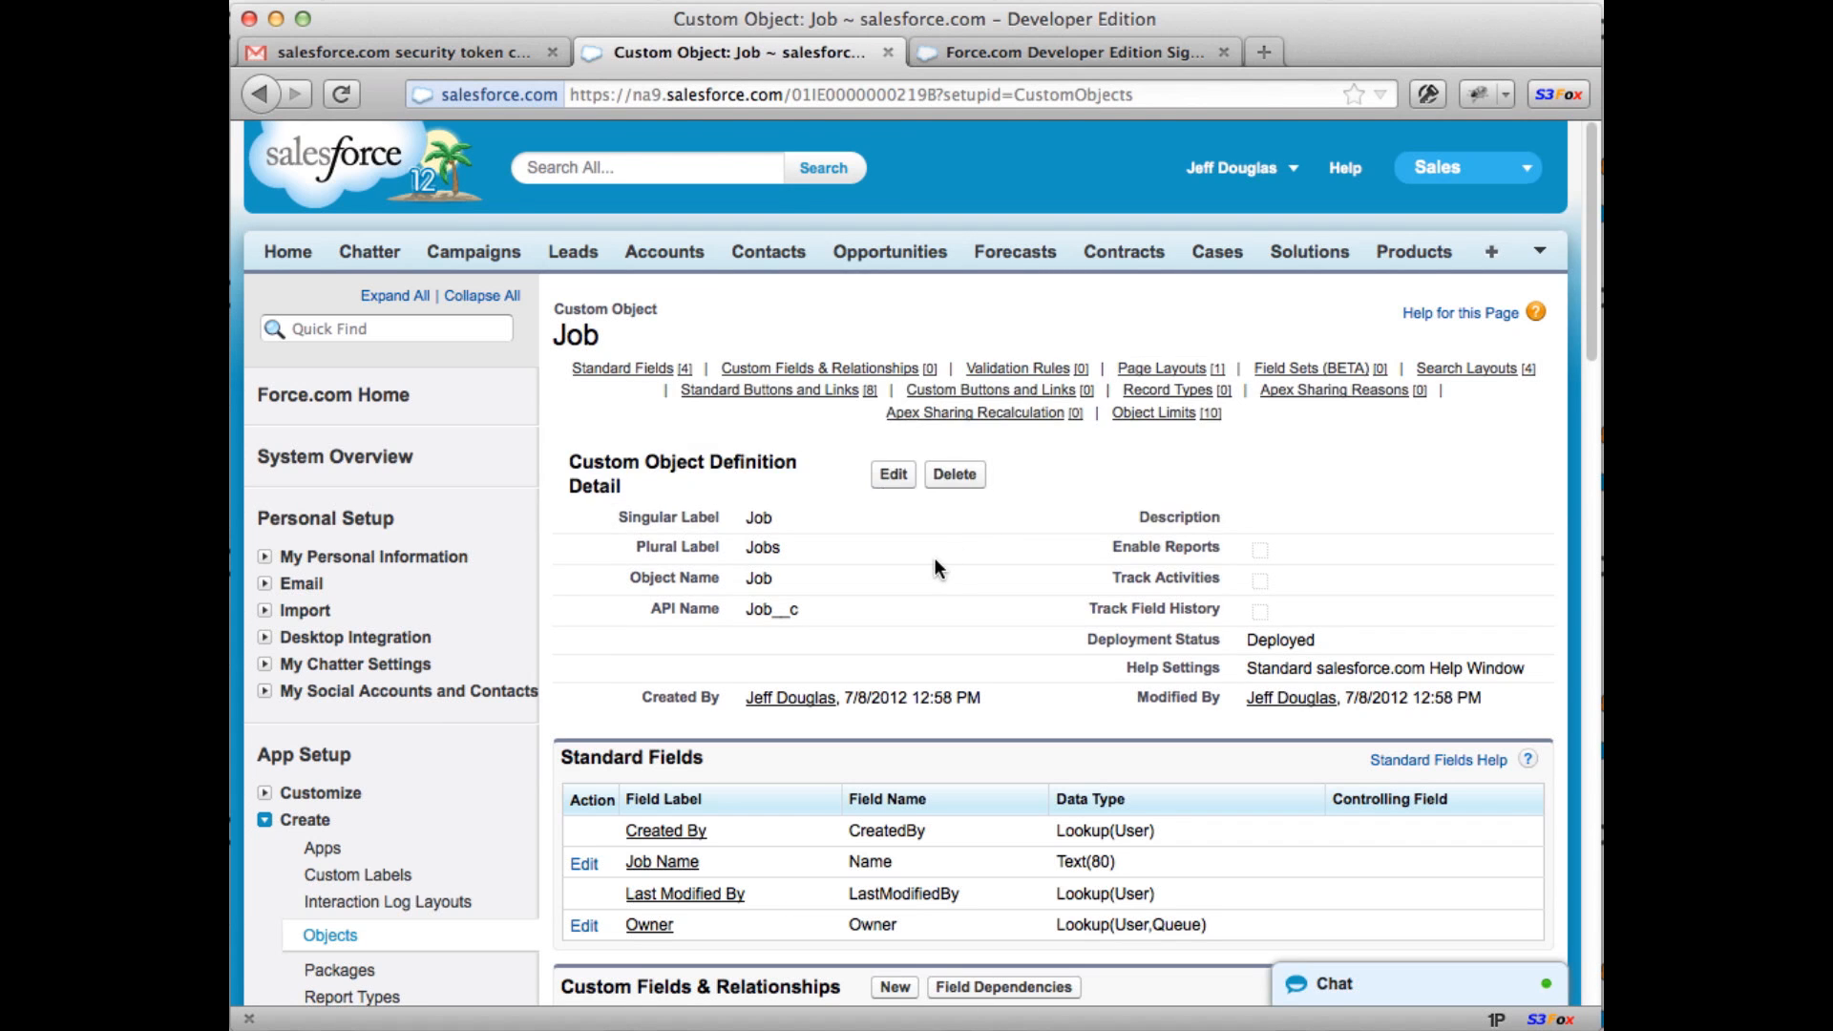
pyautogui.scroll(-3, 936, 558)
pyautogui.scroll(-3, 936, 565)
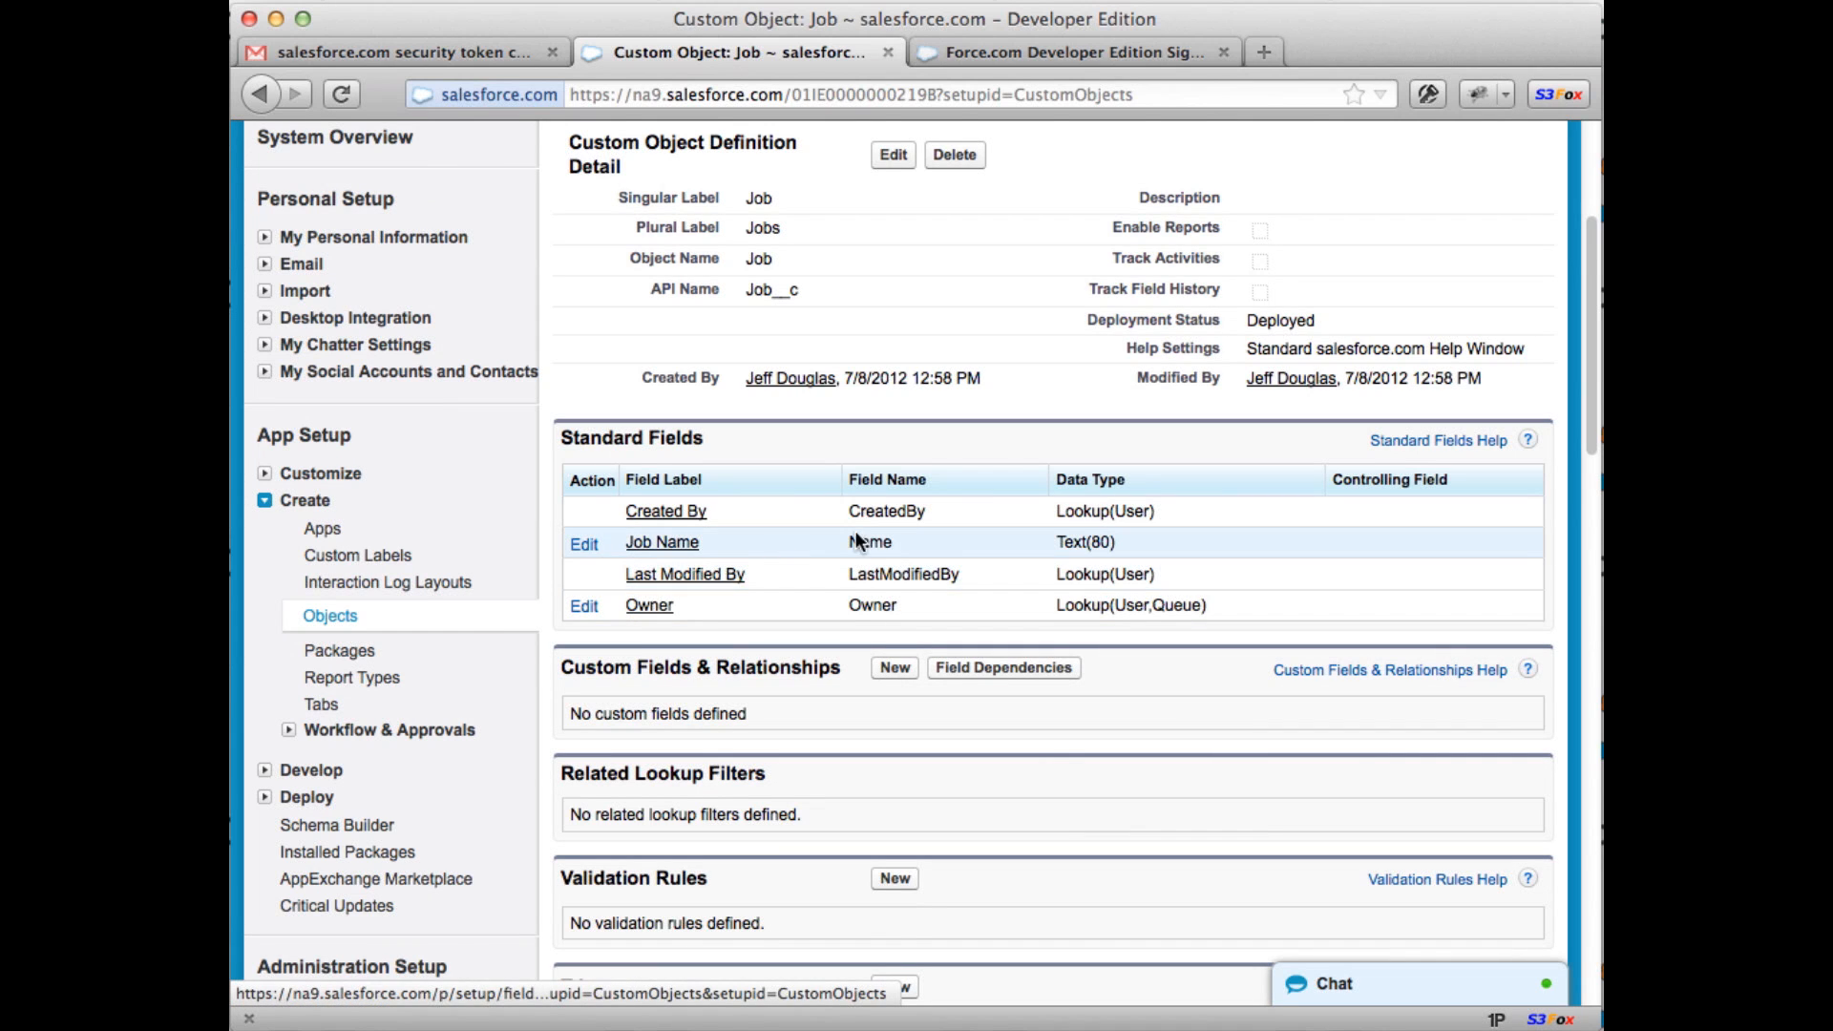
pyautogui.scroll(-1, 879, 534)
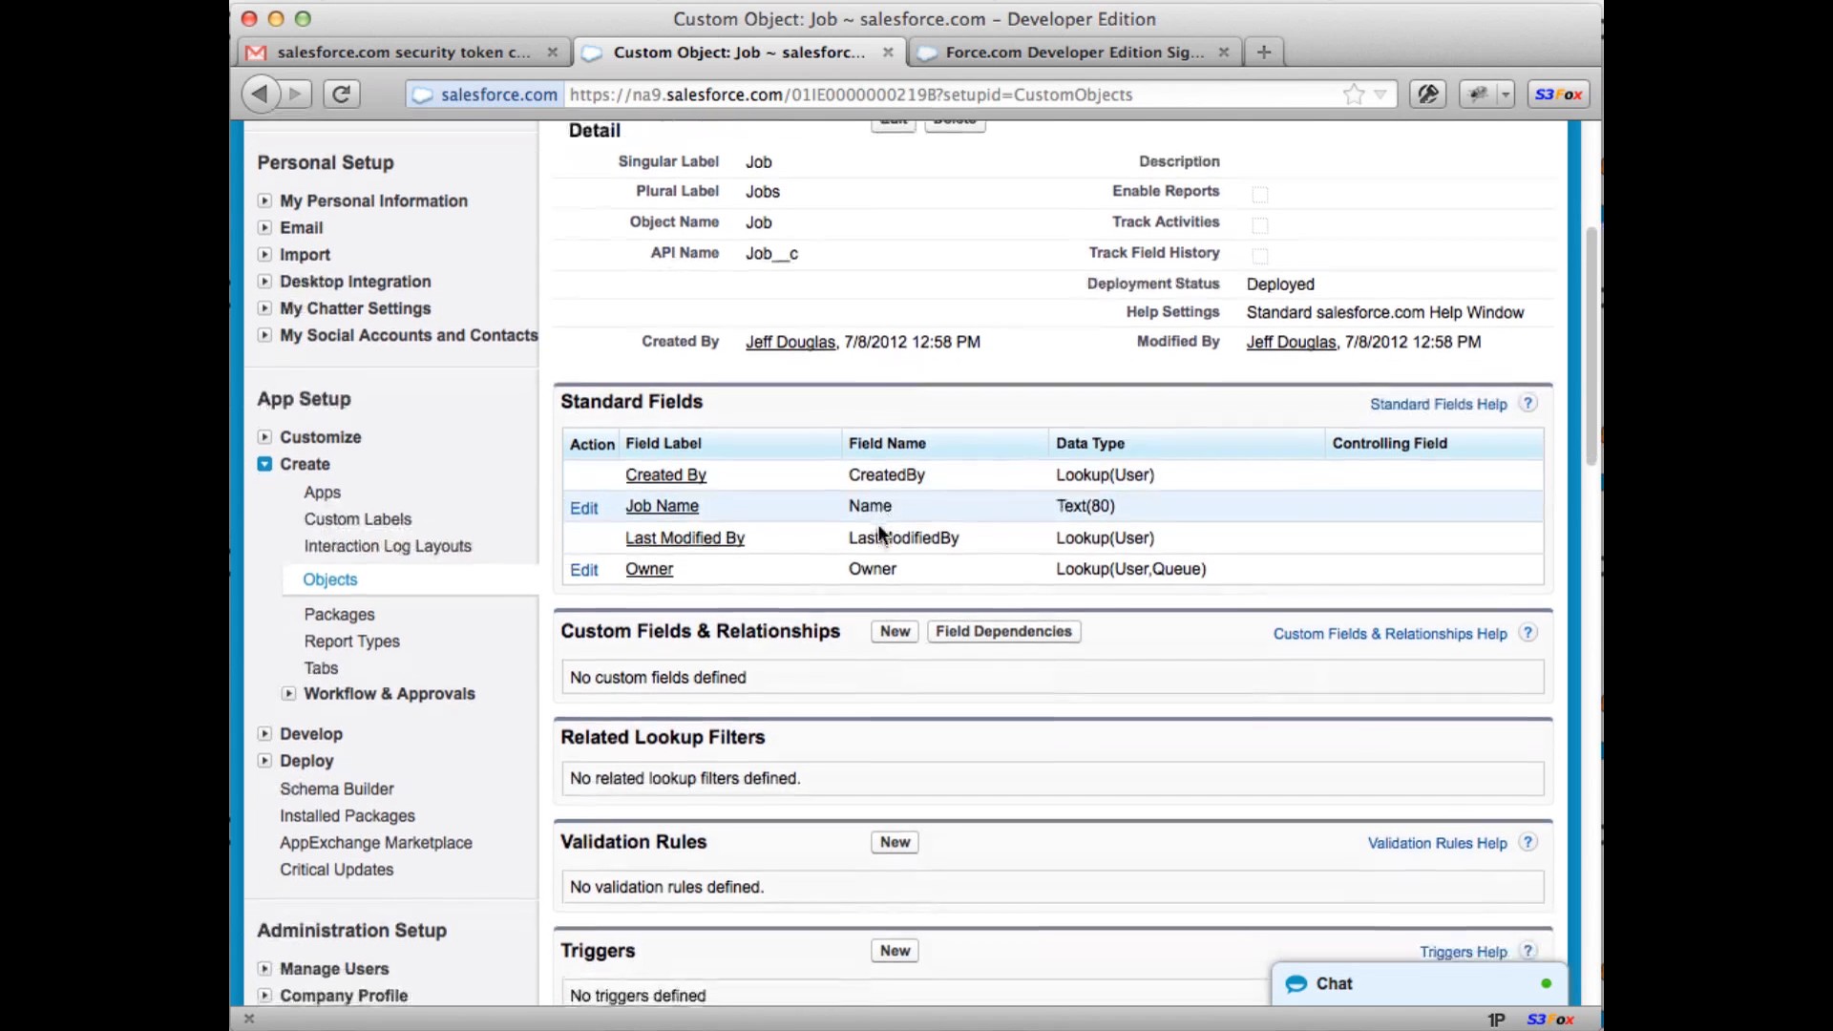
pyautogui.scroll(-4, 878, 524)
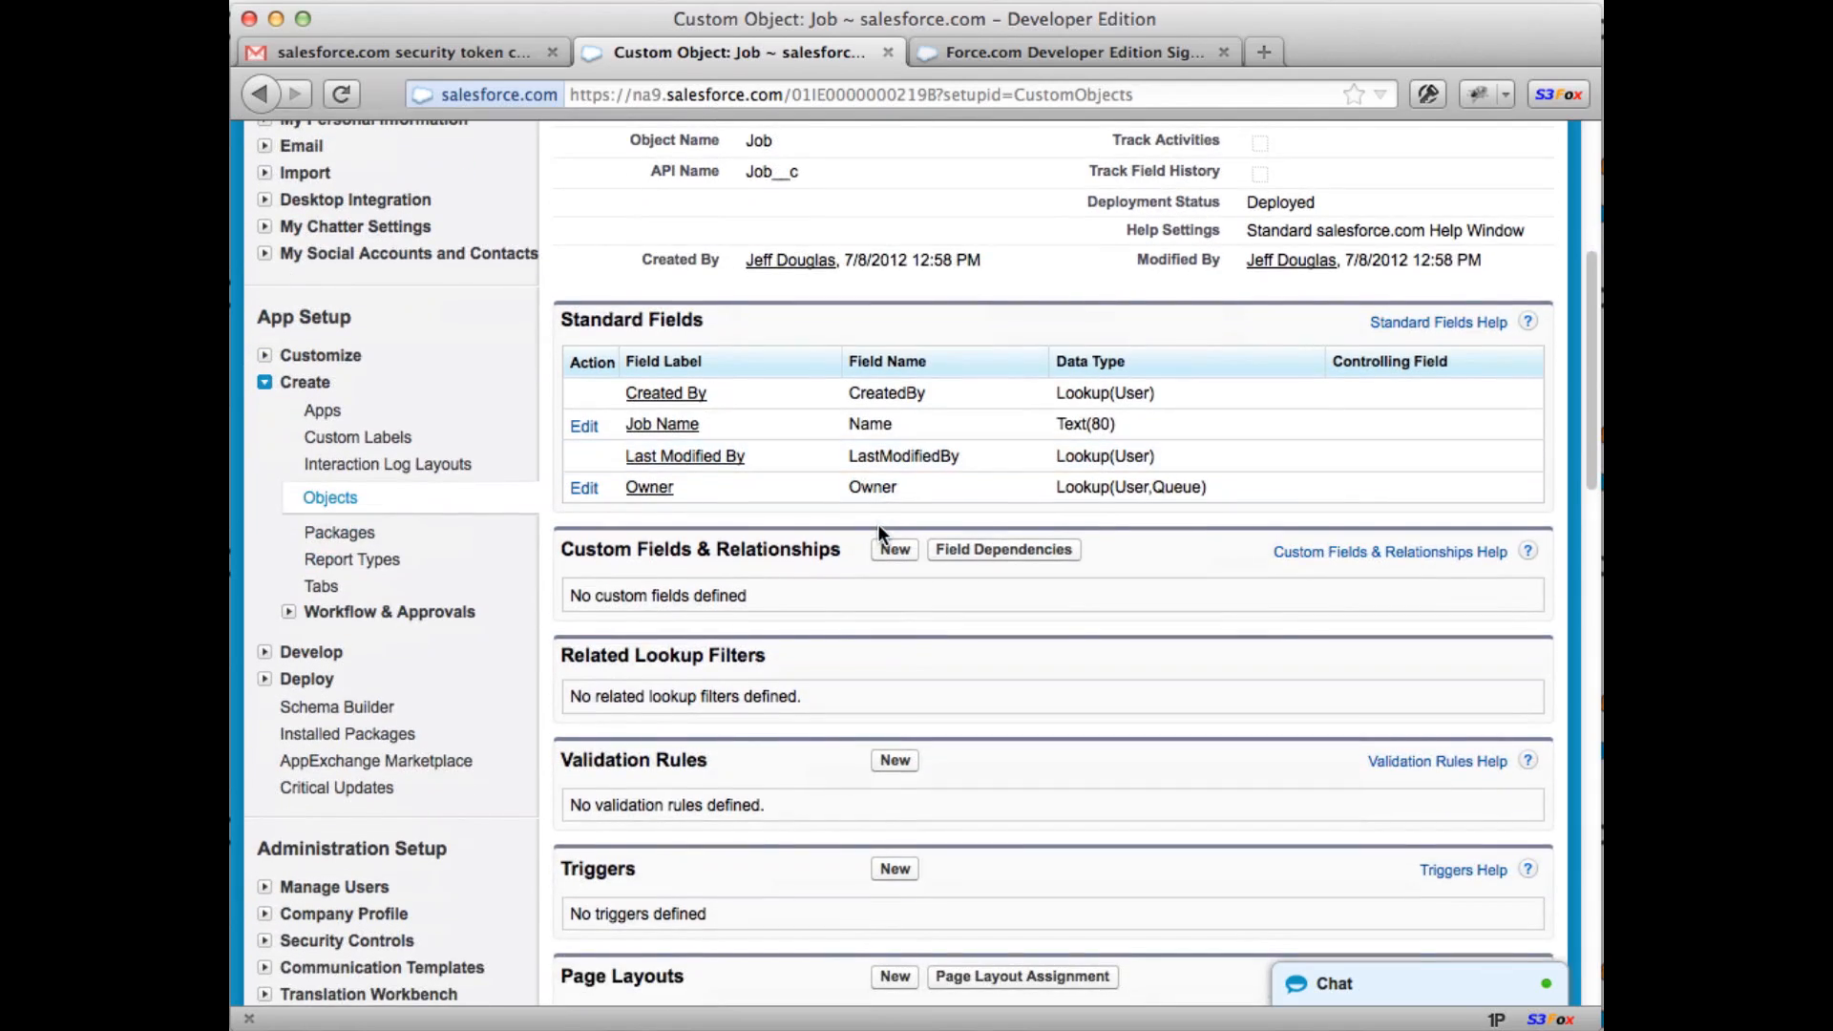
# Step: Start a new custom field on Job using the Text data type
pyautogui.click(896, 480)
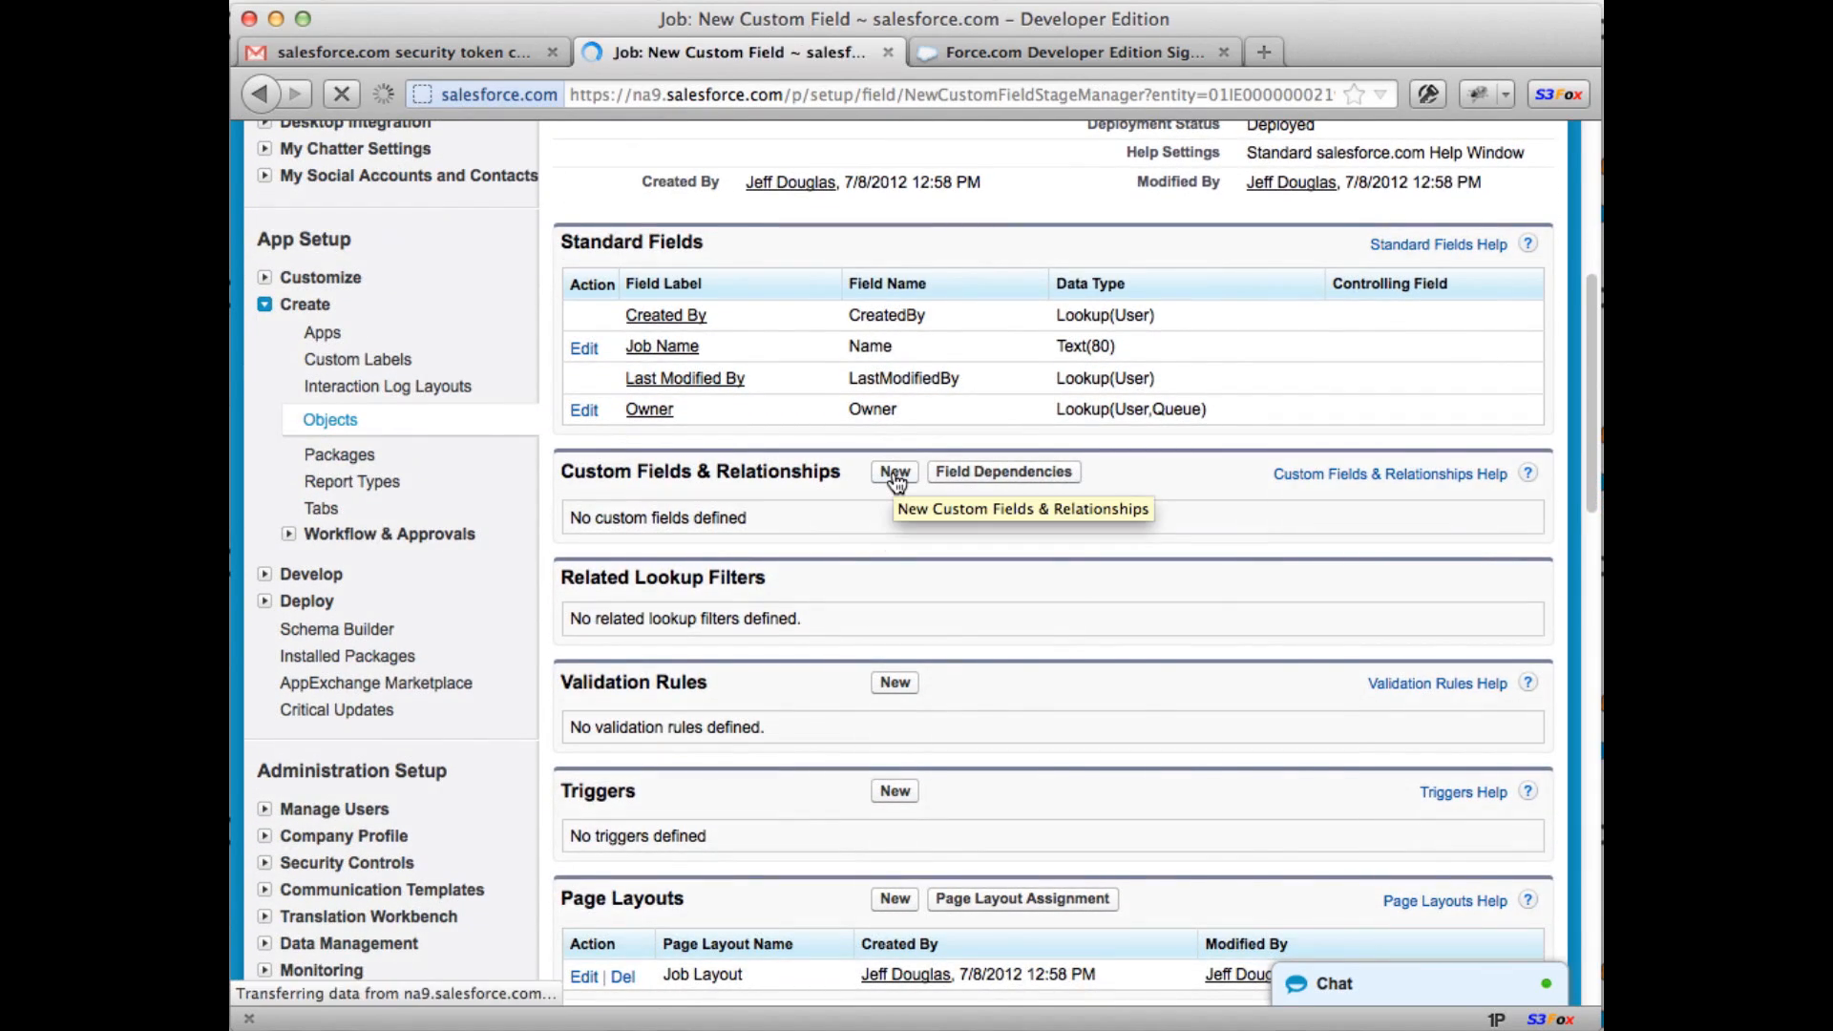
pyautogui.scroll(-5, 863, 502)
pyautogui.scroll(-8, 873, 501)
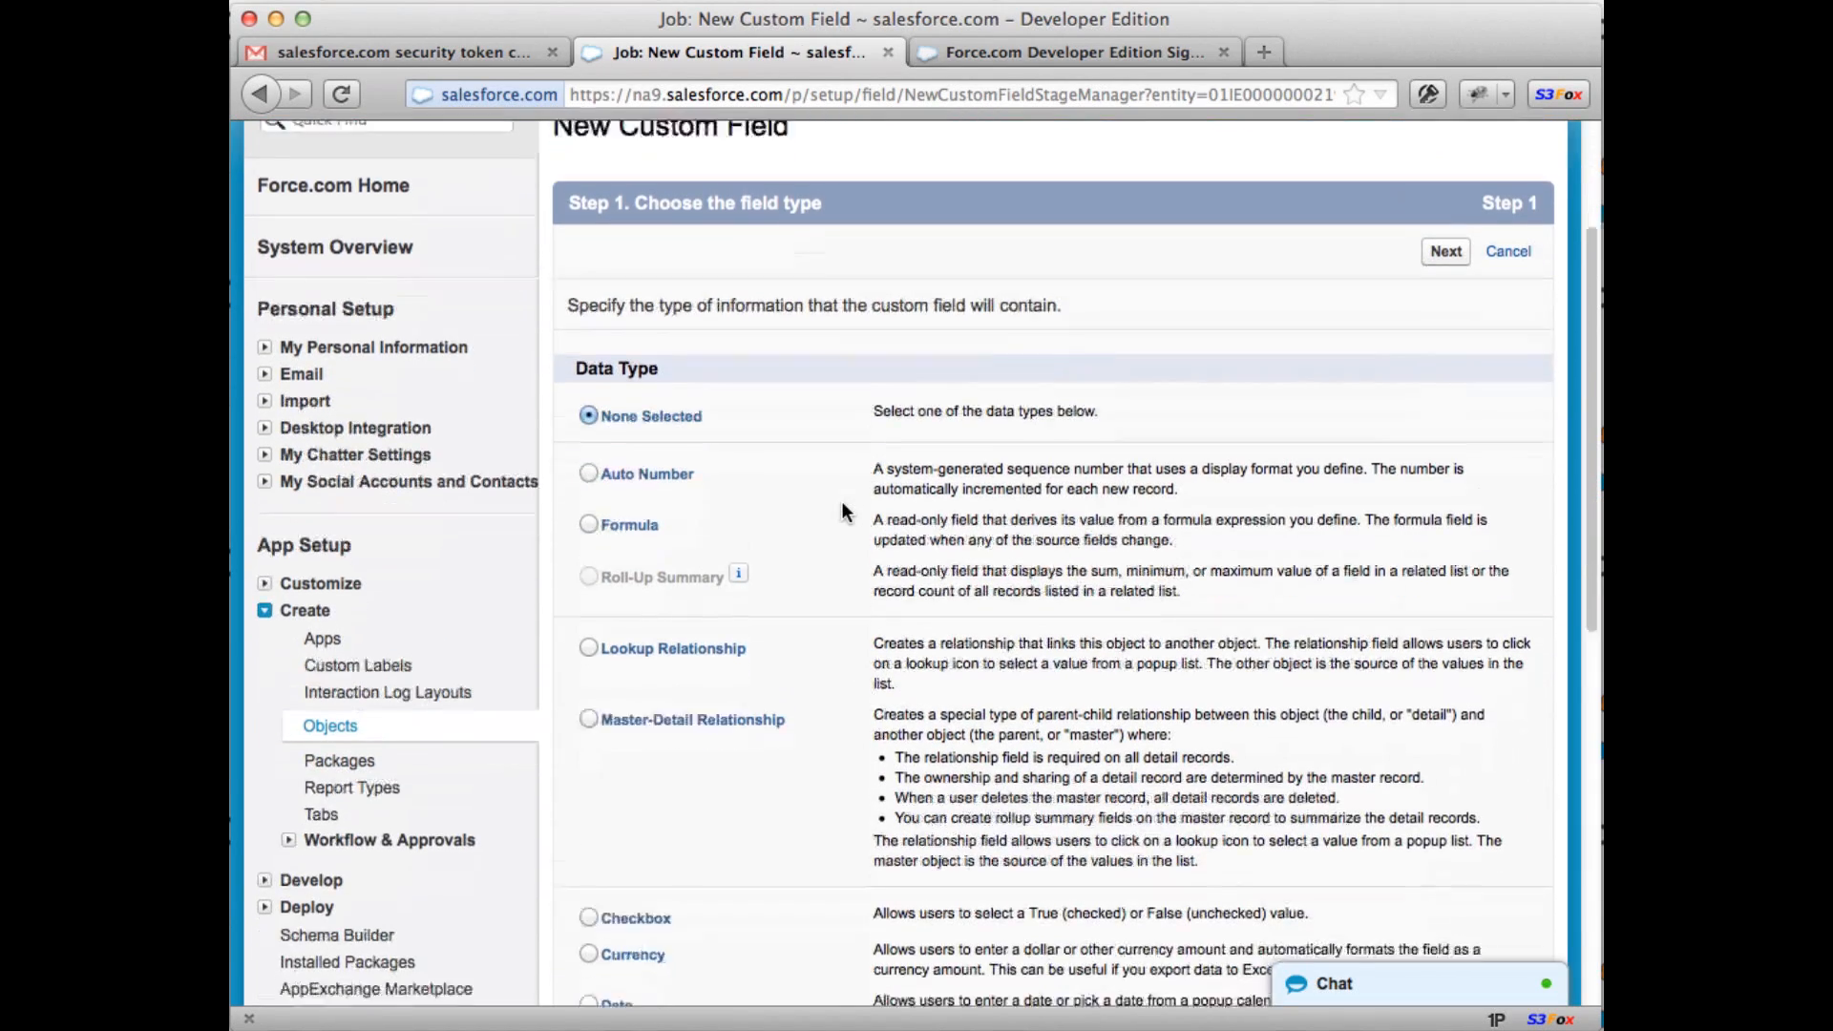
pyautogui.scroll(-2, 841, 512)
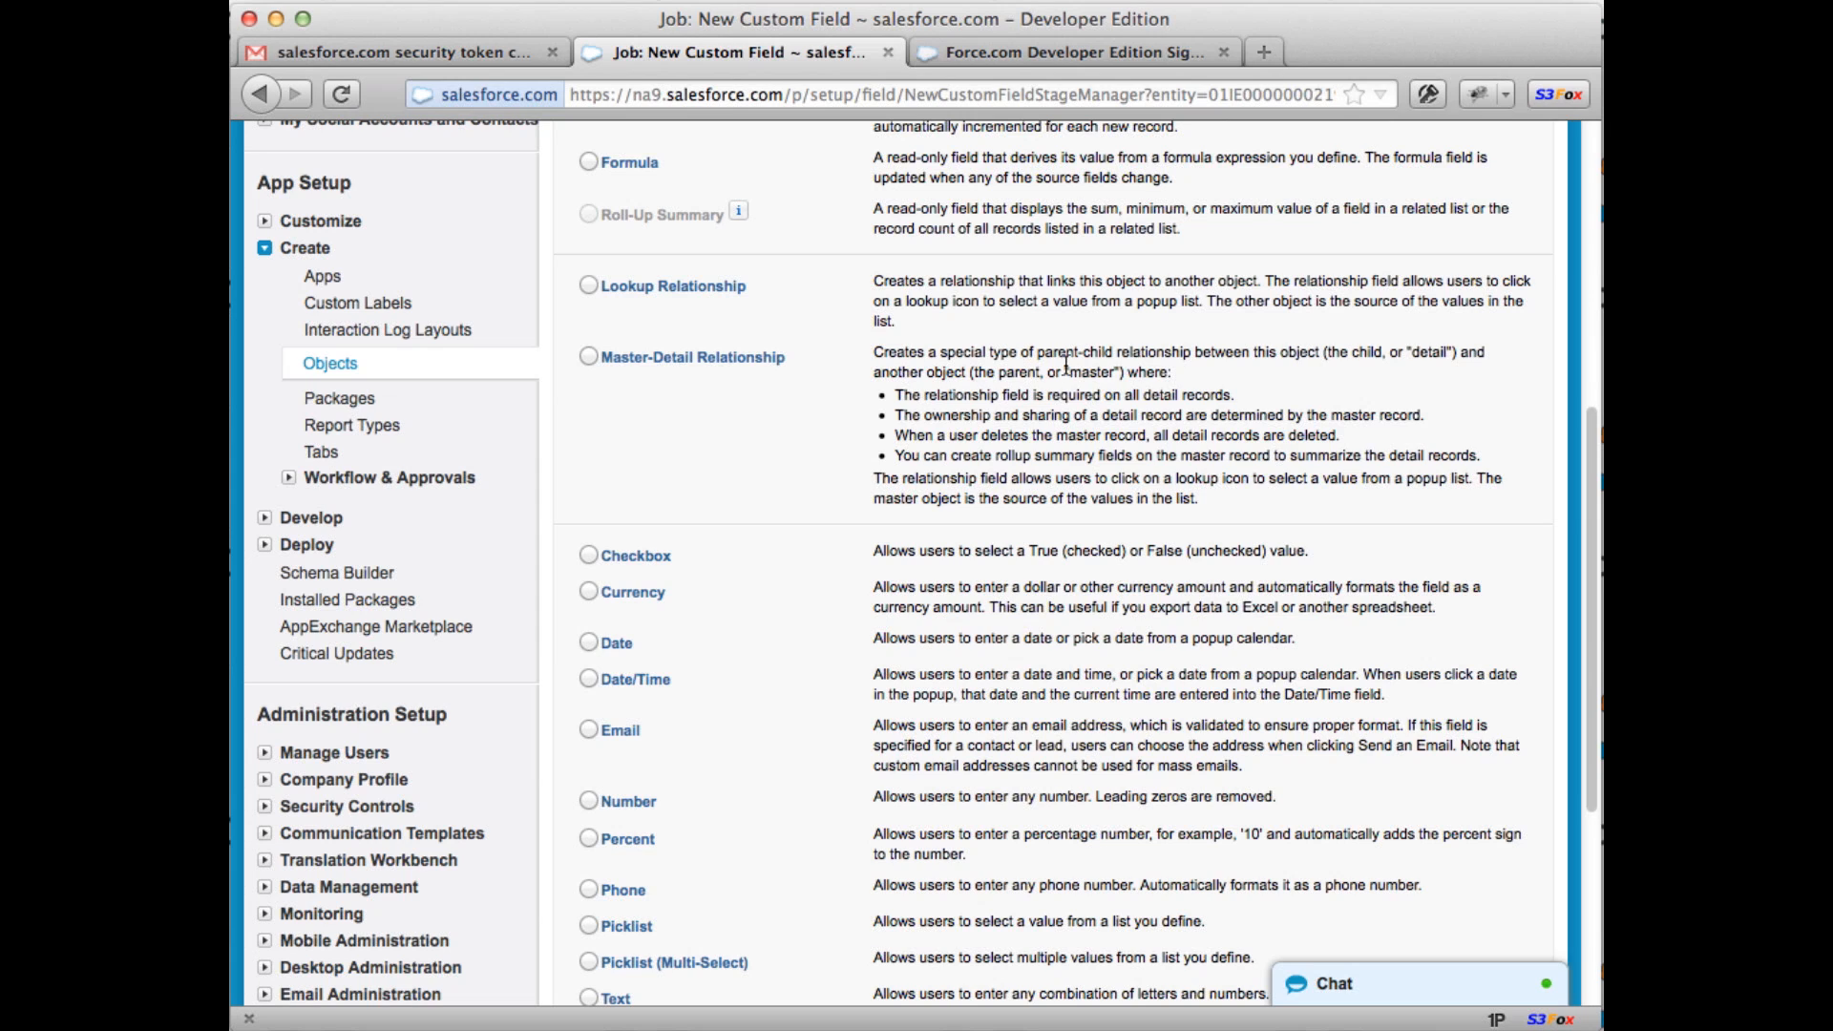
pyautogui.scroll(-3, 884, 492)
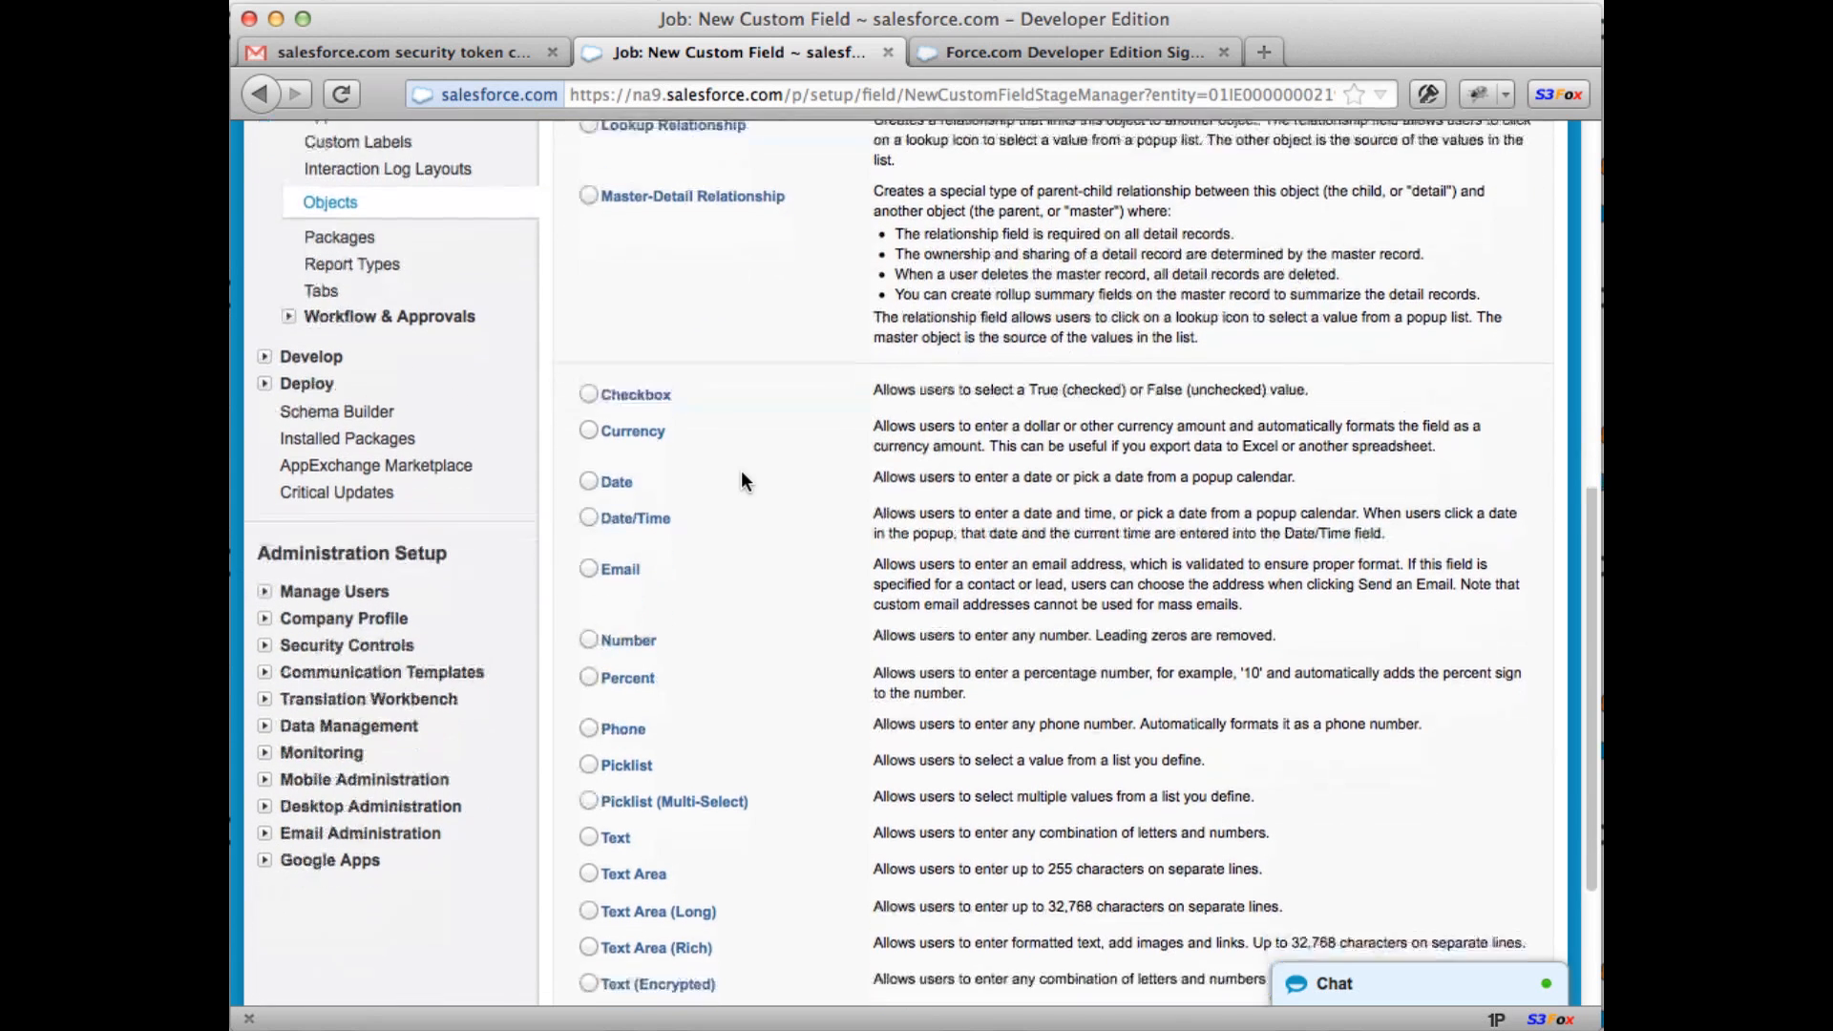
pyautogui.scroll(-1, 742, 471)
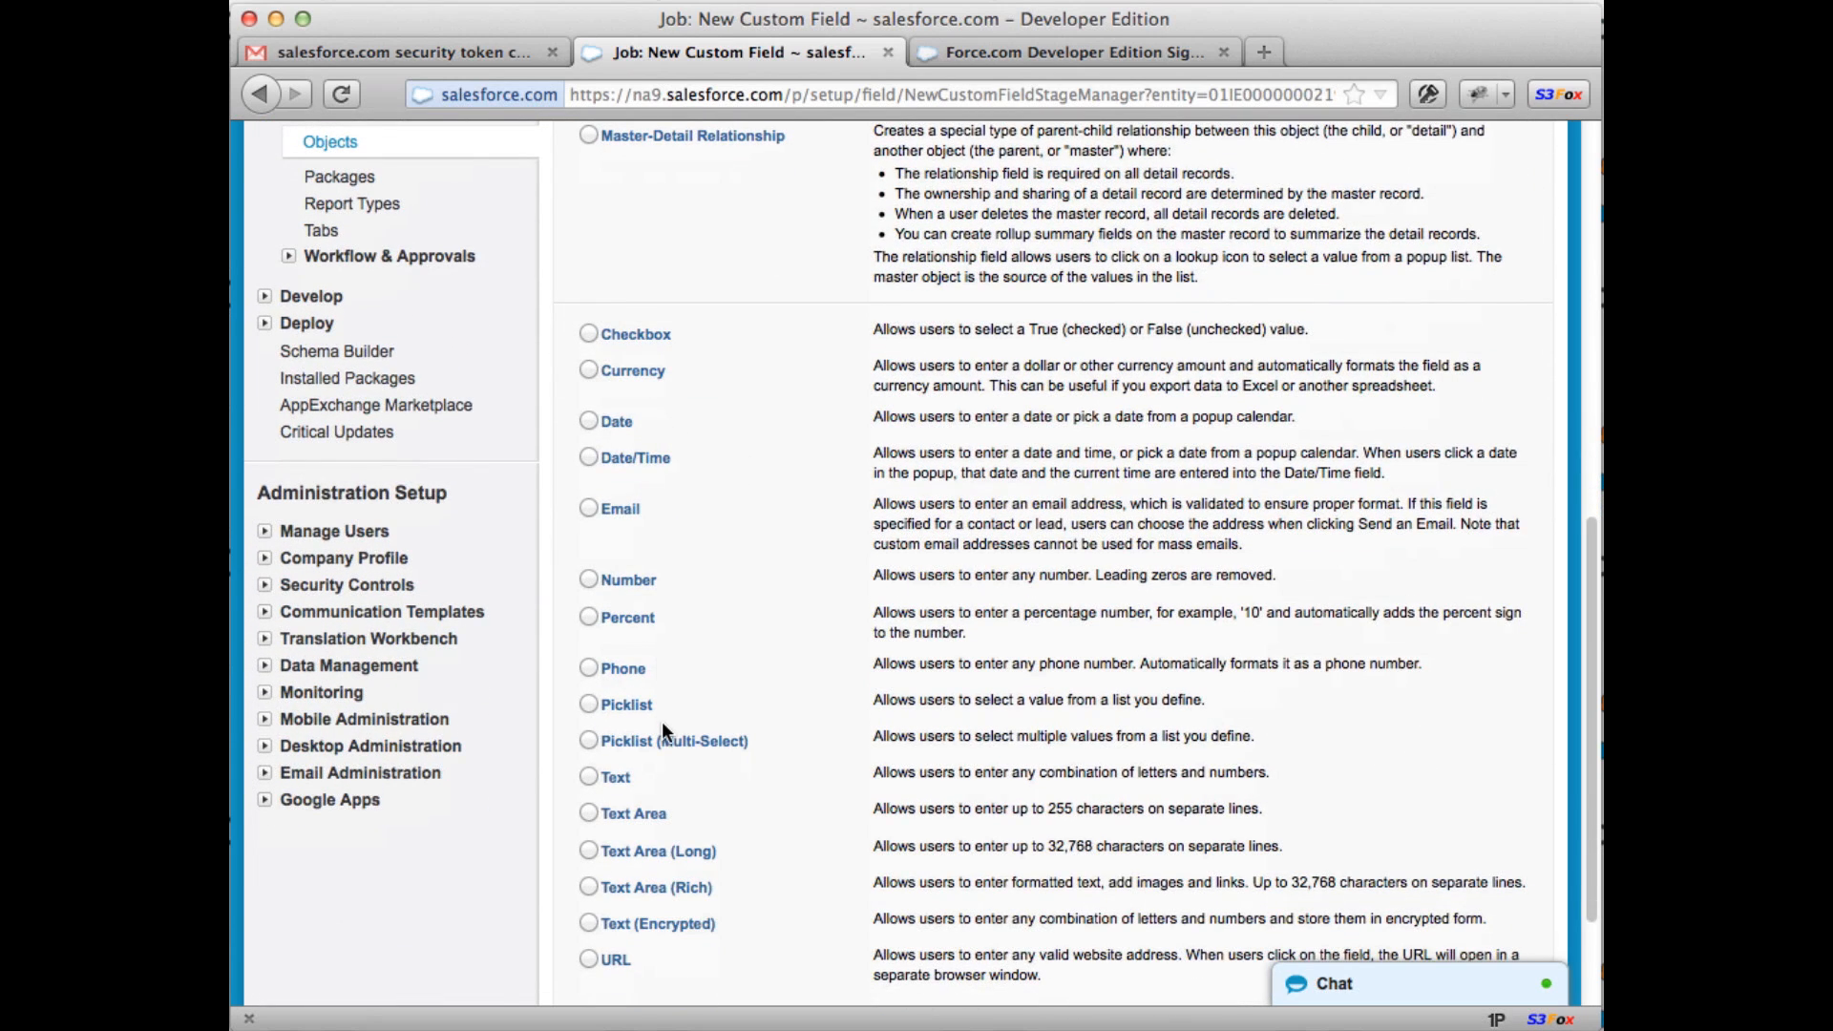
pyautogui.scroll(-1, 663, 723)
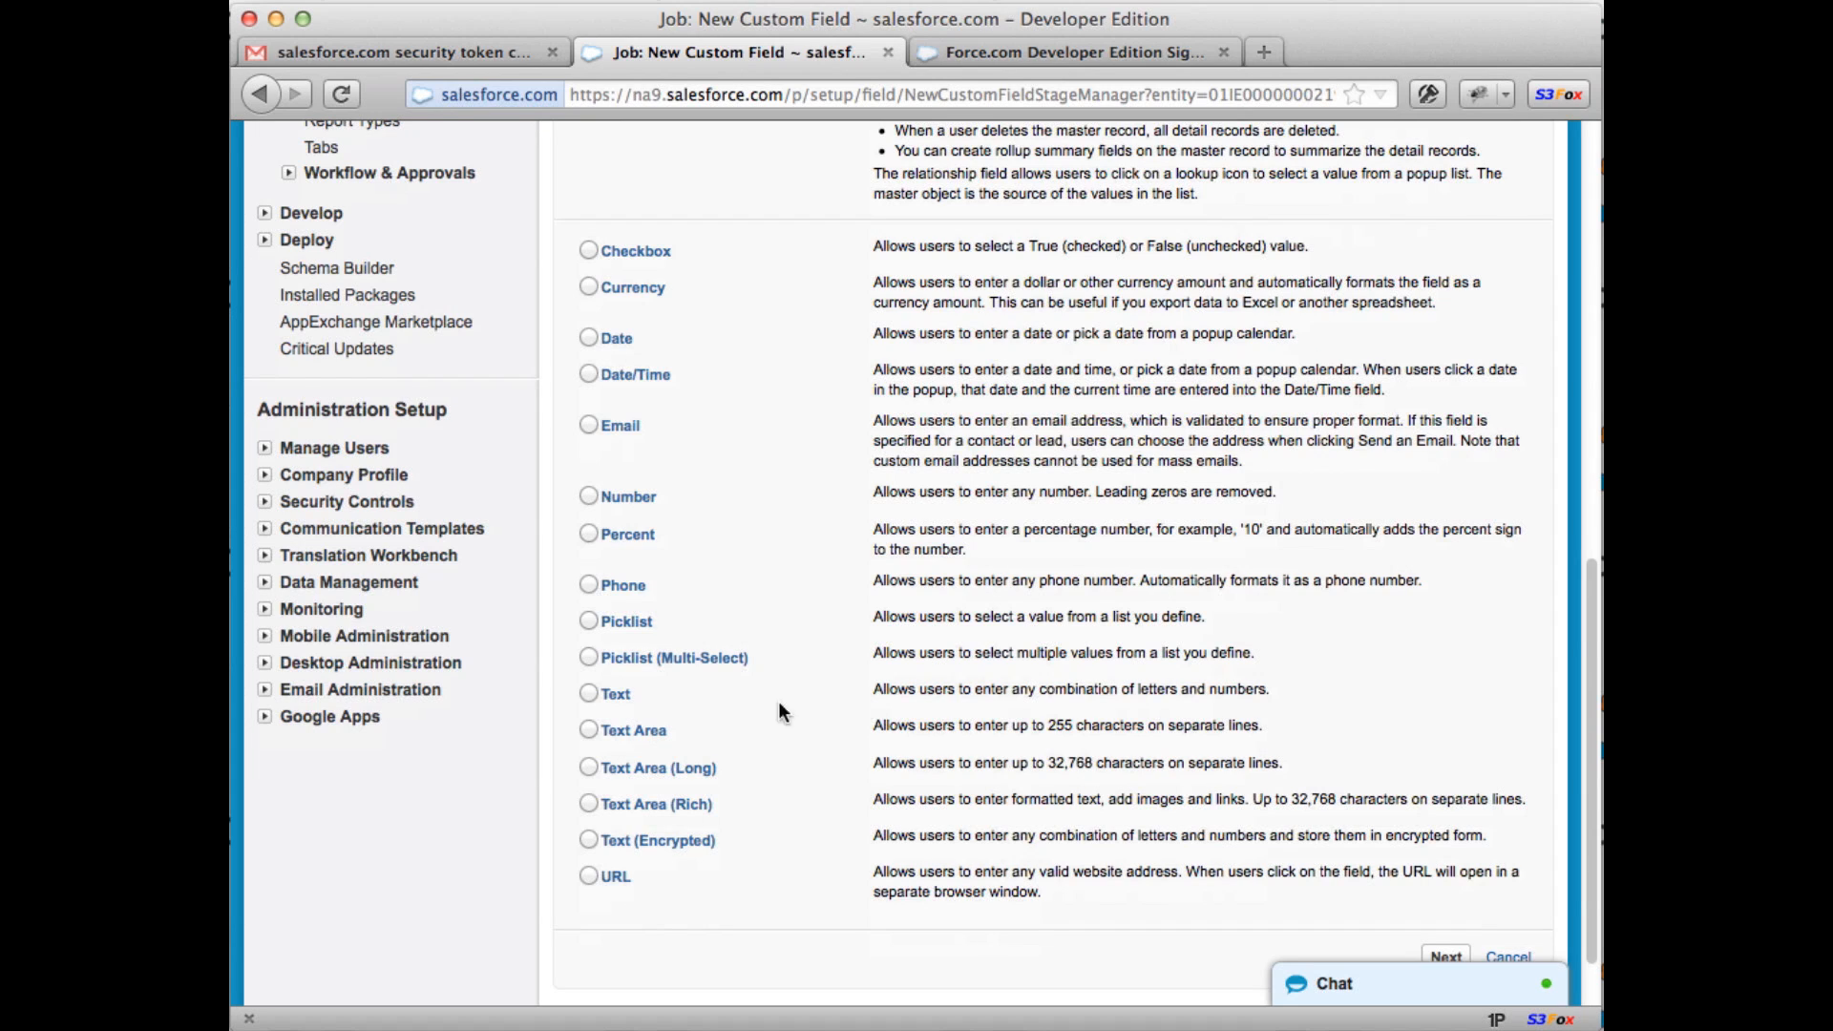
pyautogui.click(1460, 956)
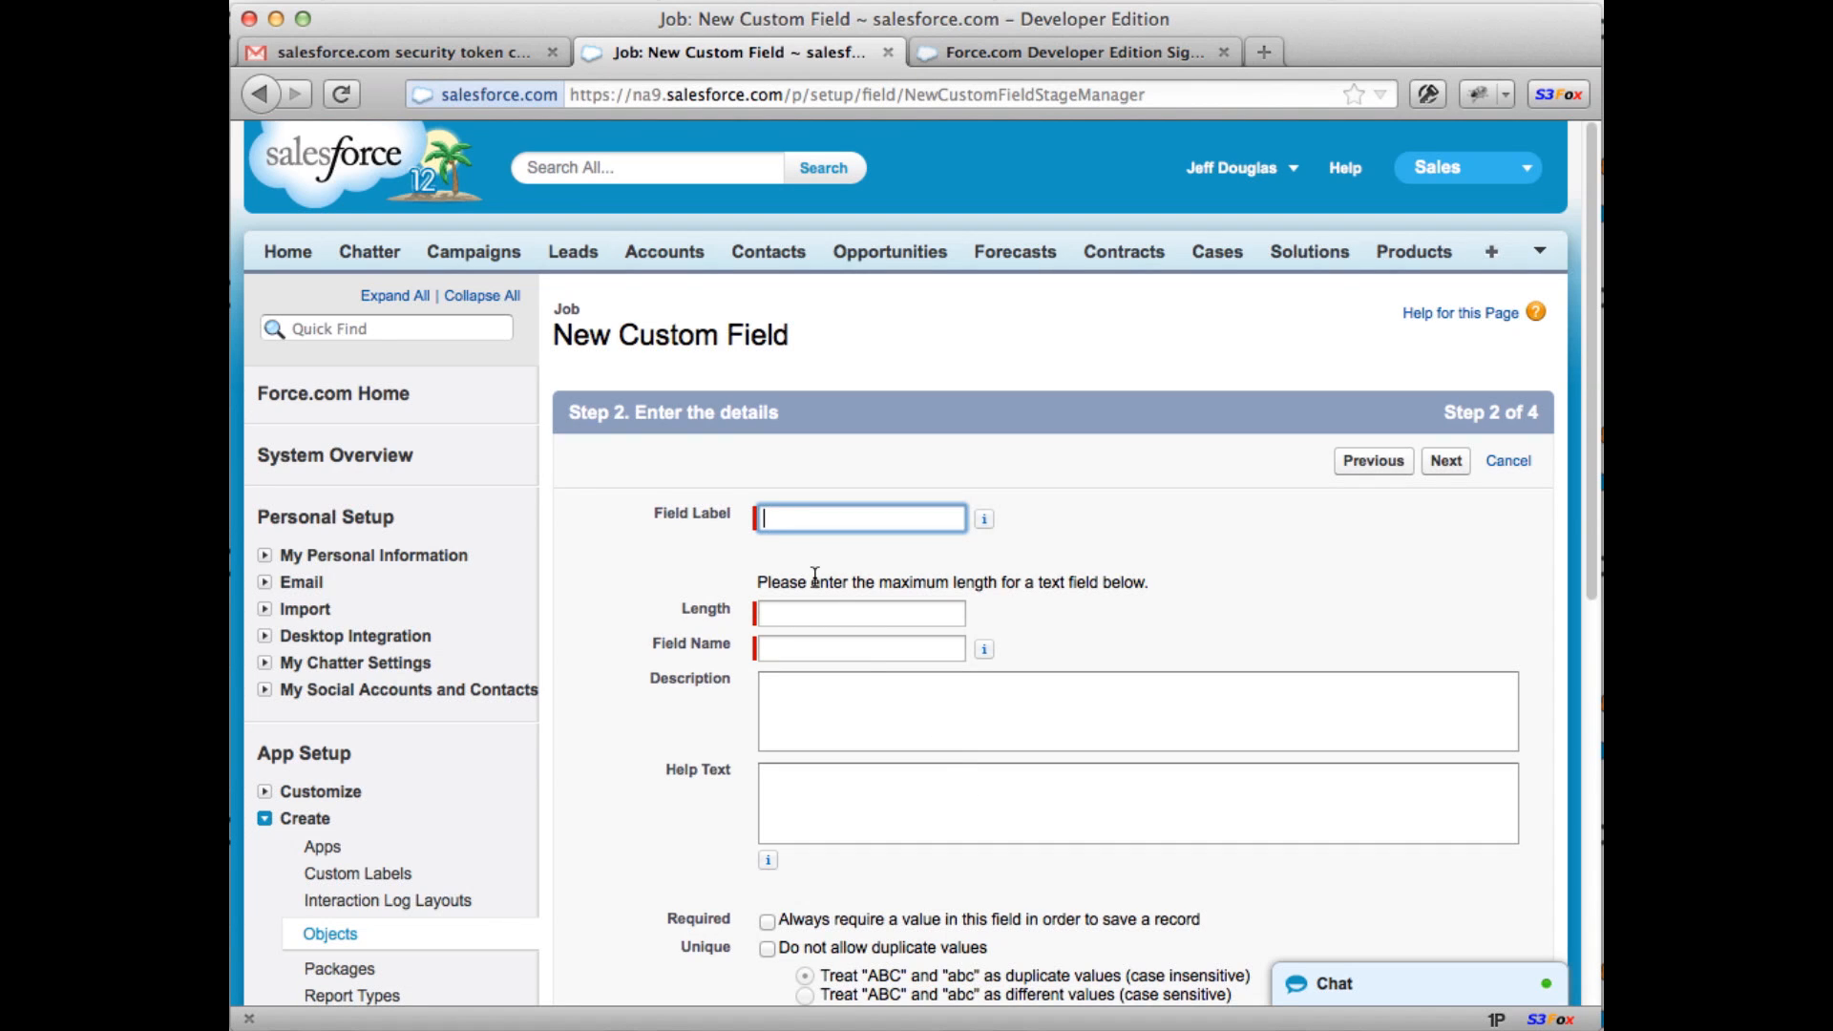
# Step: Give the field label Description and length 255
pyautogui.write('Description')
pyautogui.press('Tab')
pyautogui.press('Tab')
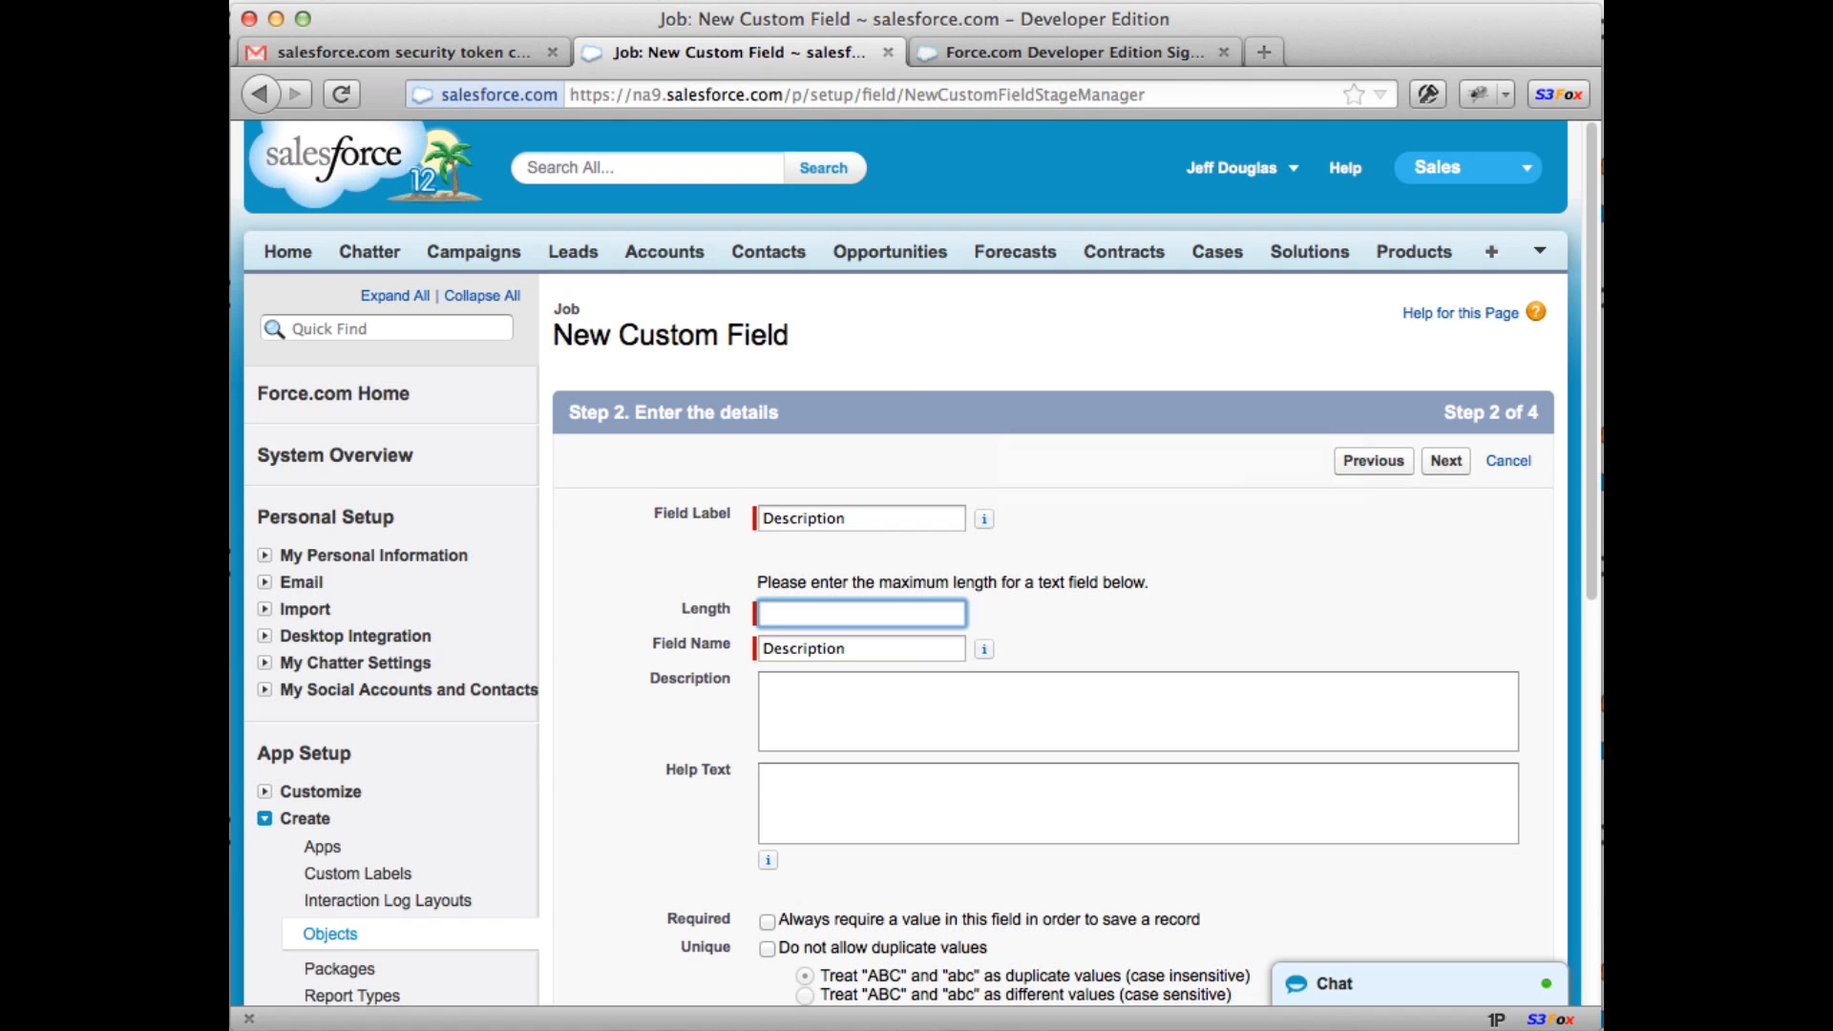
pyautogui.write('255')
pyautogui.press('Tab')
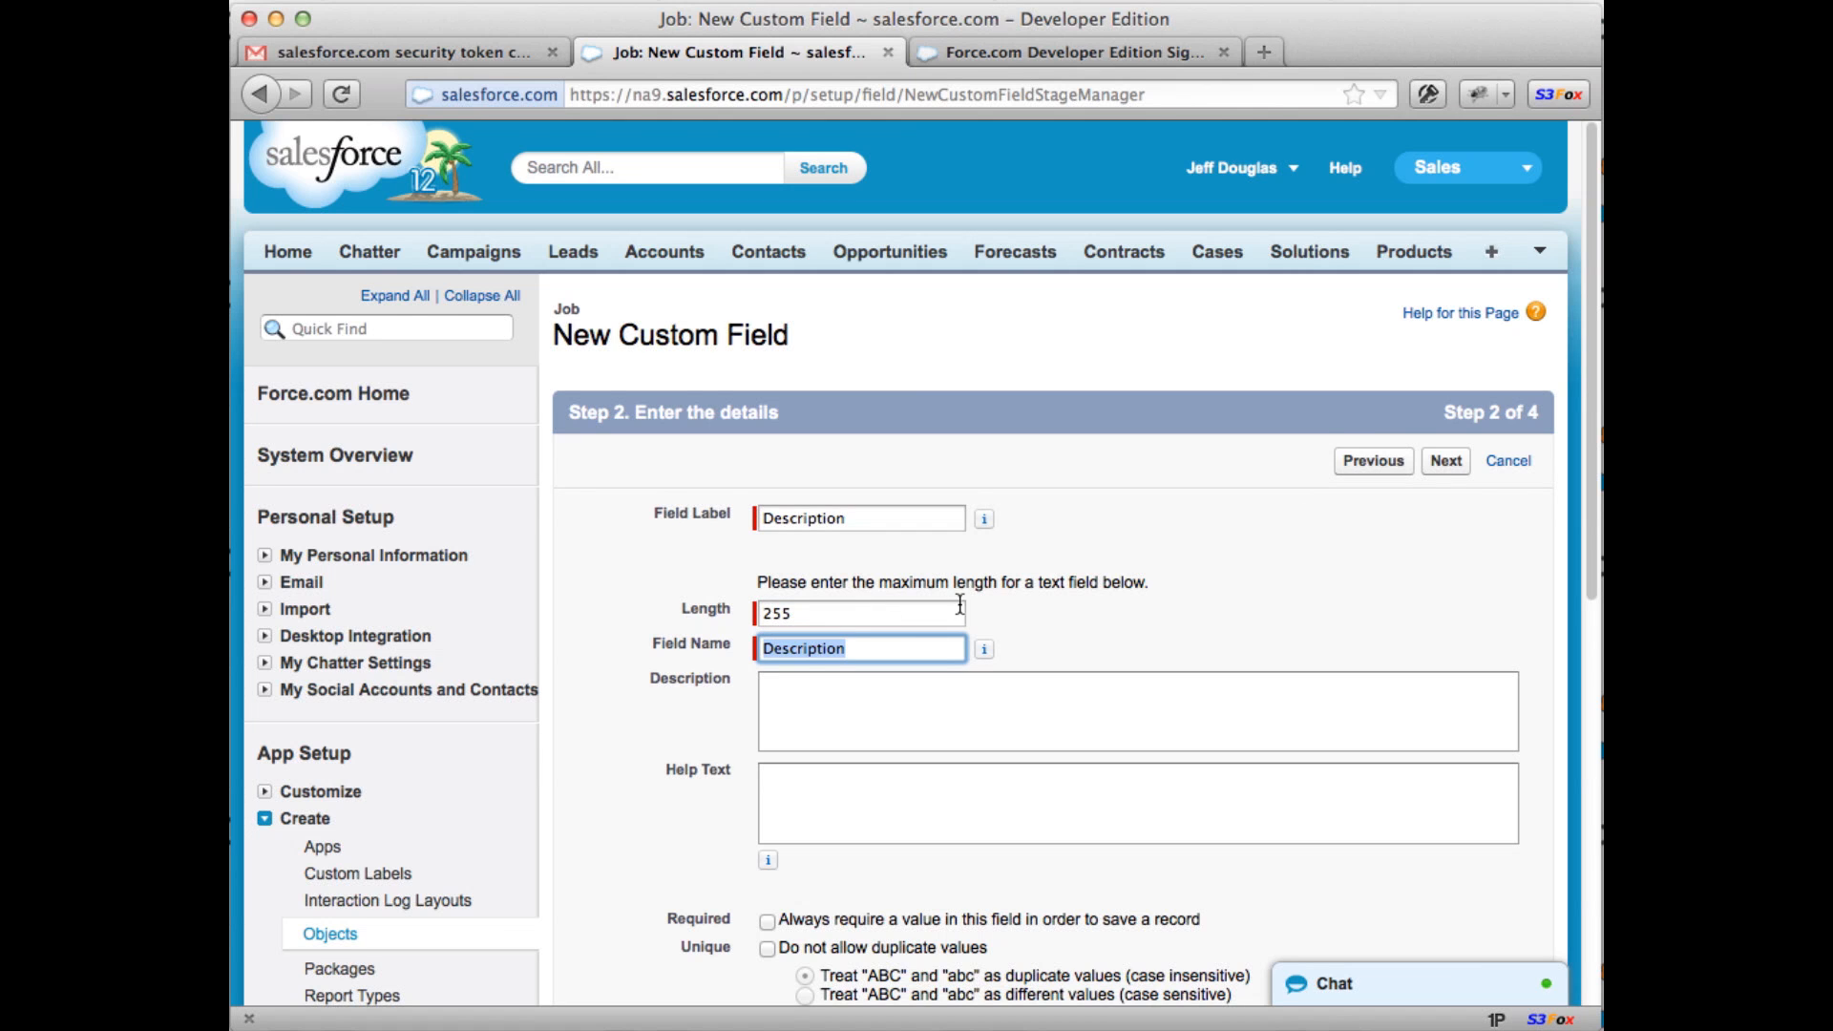
pyautogui.scroll(-3, 913, 659)
pyautogui.scroll(-3, 801, 779)
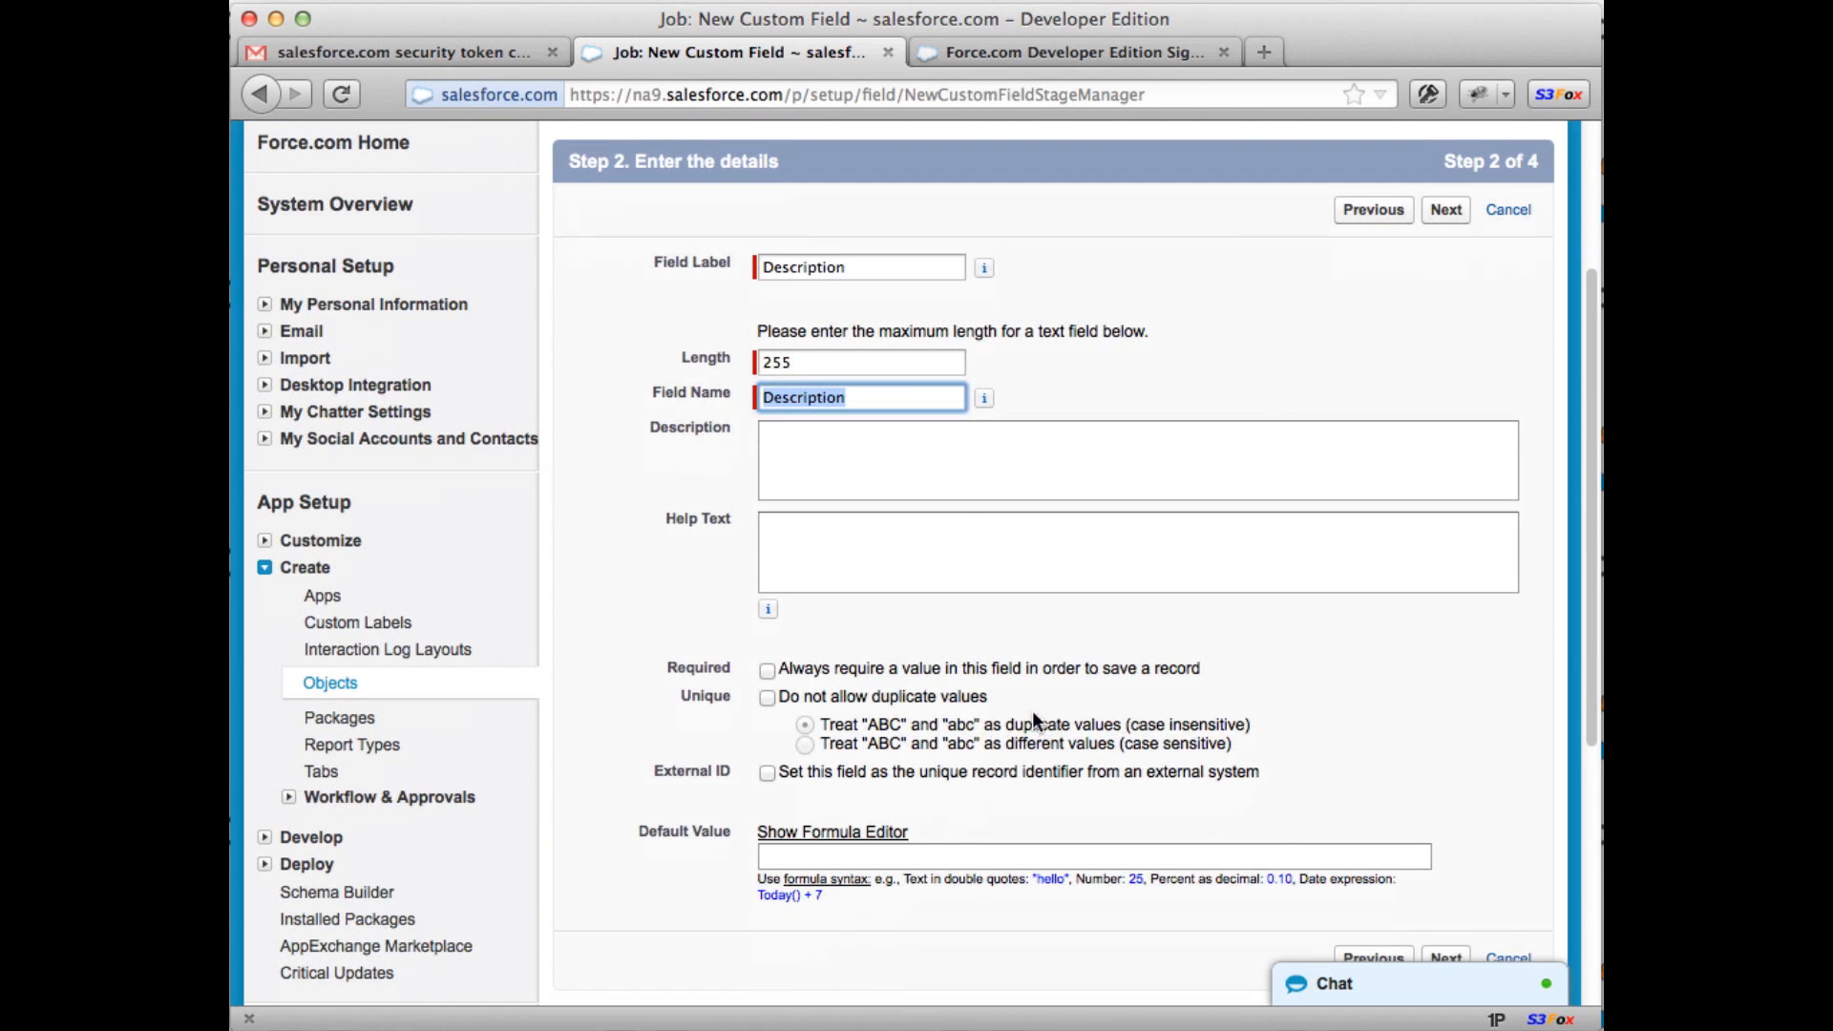
pyautogui.click(1390, 302)
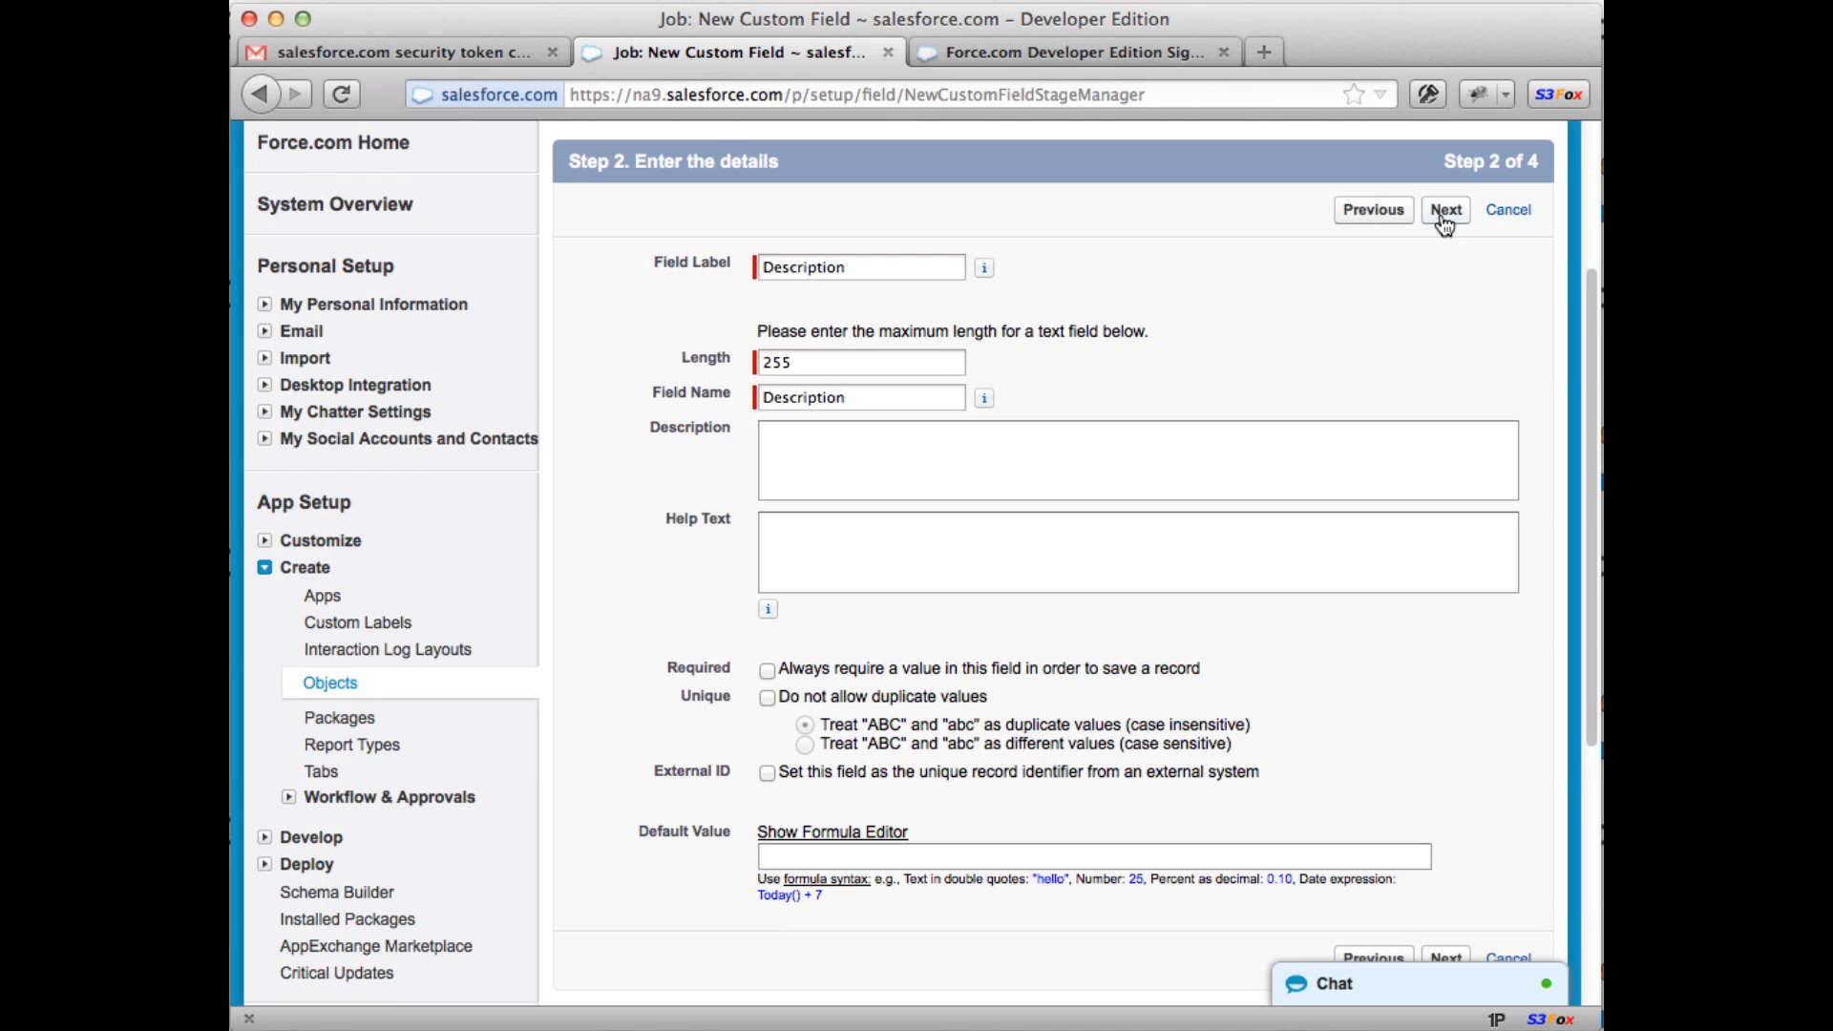
# Step: Accept the default profile visibility and Job Layout placement, then save the Description field
pyautogui.click(1444, 212)
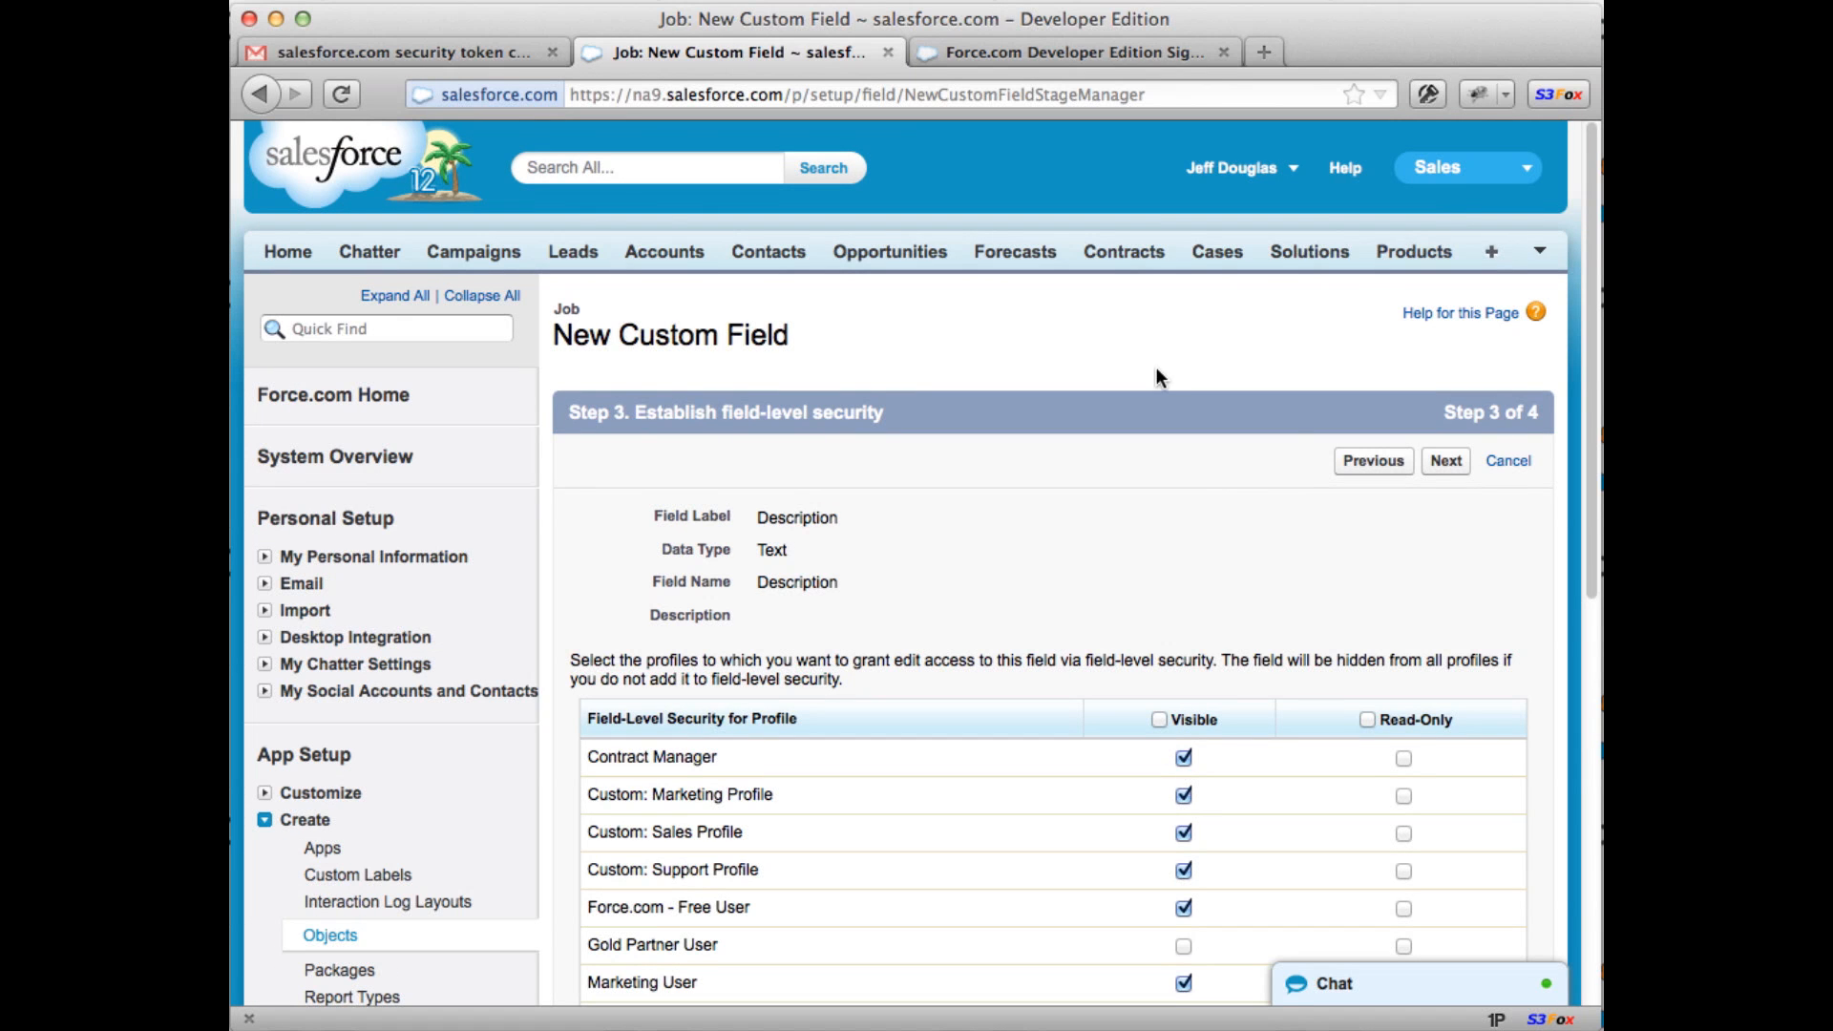
pyautogui.scroll(-5, 1441, 478)
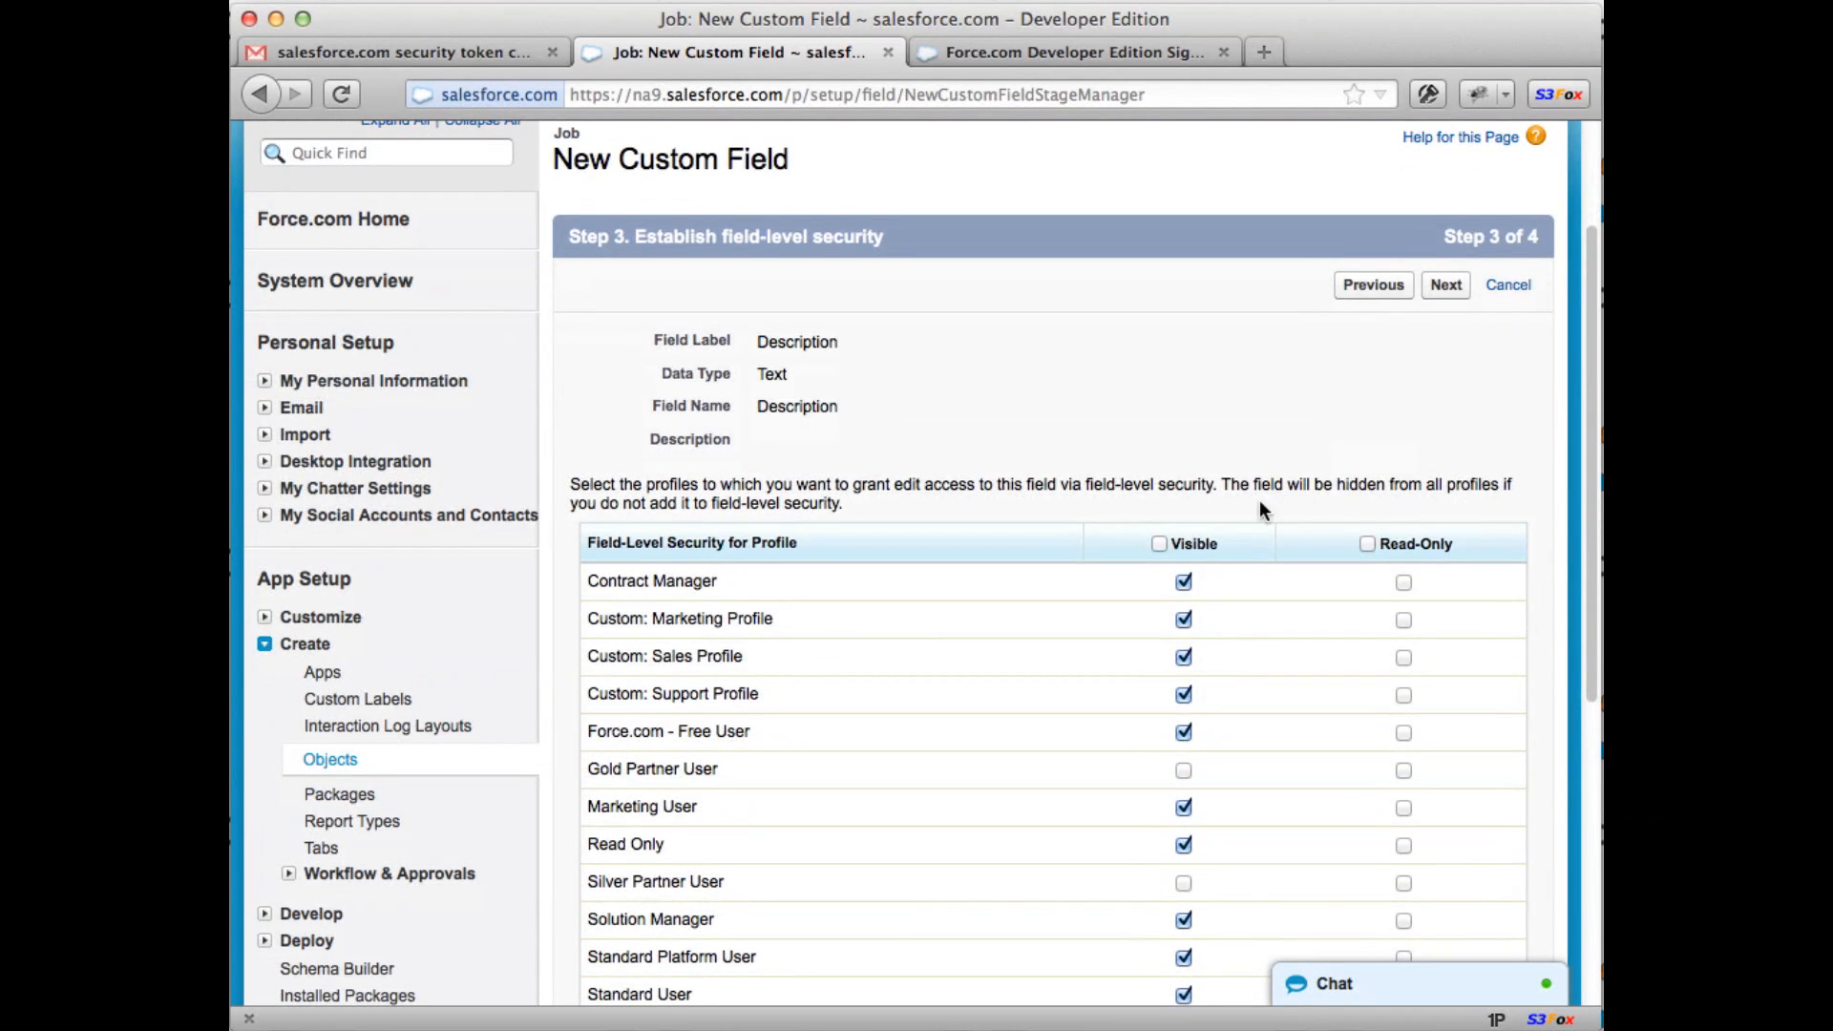
pyautogui.scroll(-3, 1163, 544)
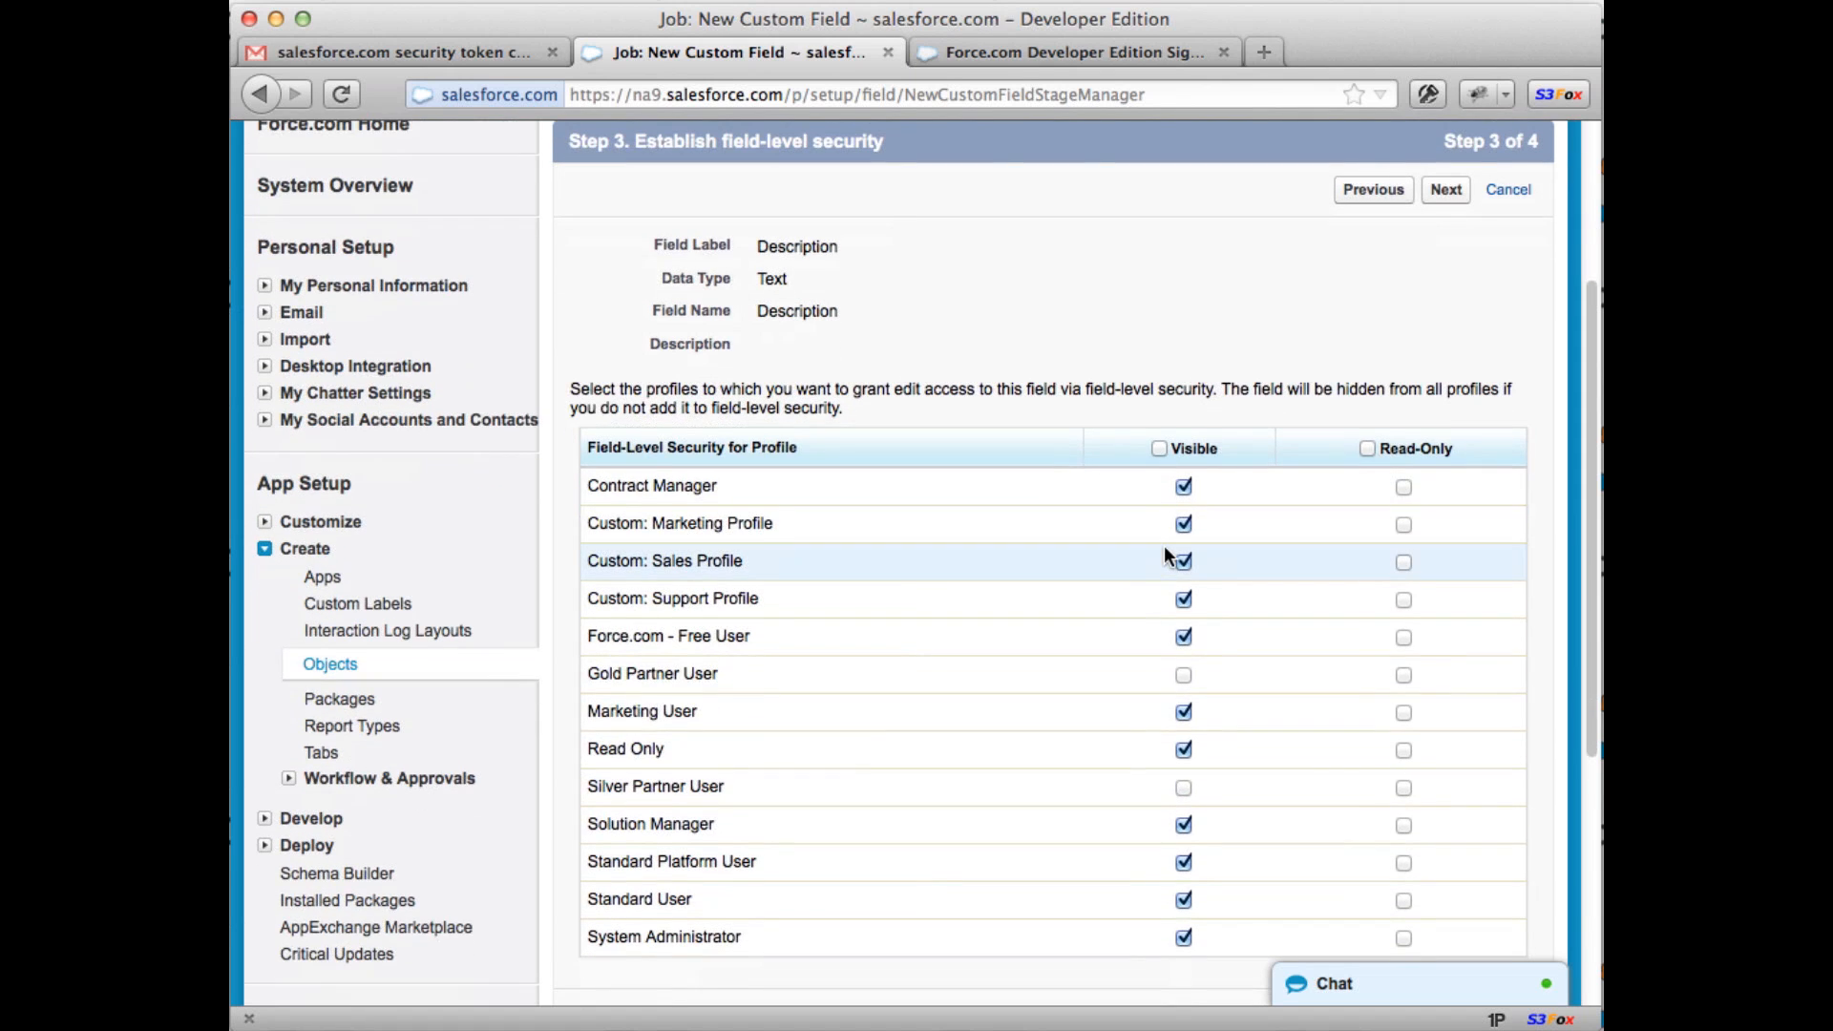
pyautogui.click(1456, 195)
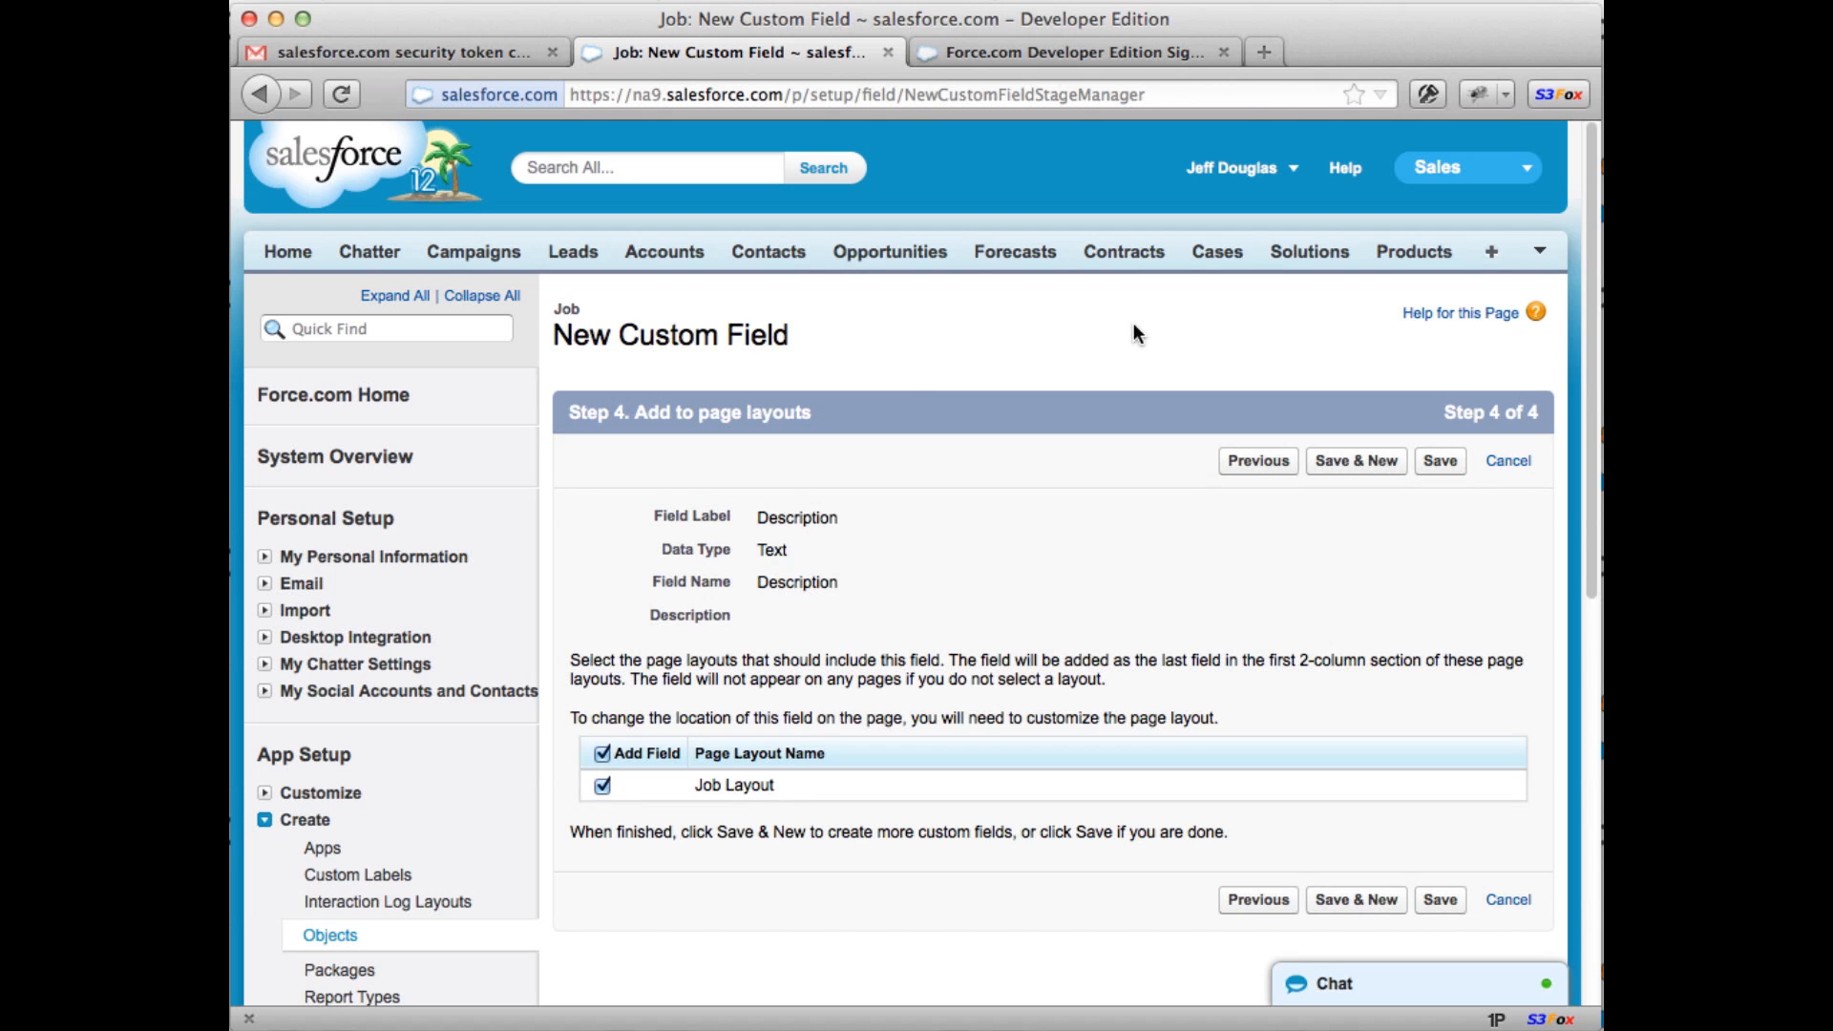
pyautogui.scroll(-3, 1135, 329)
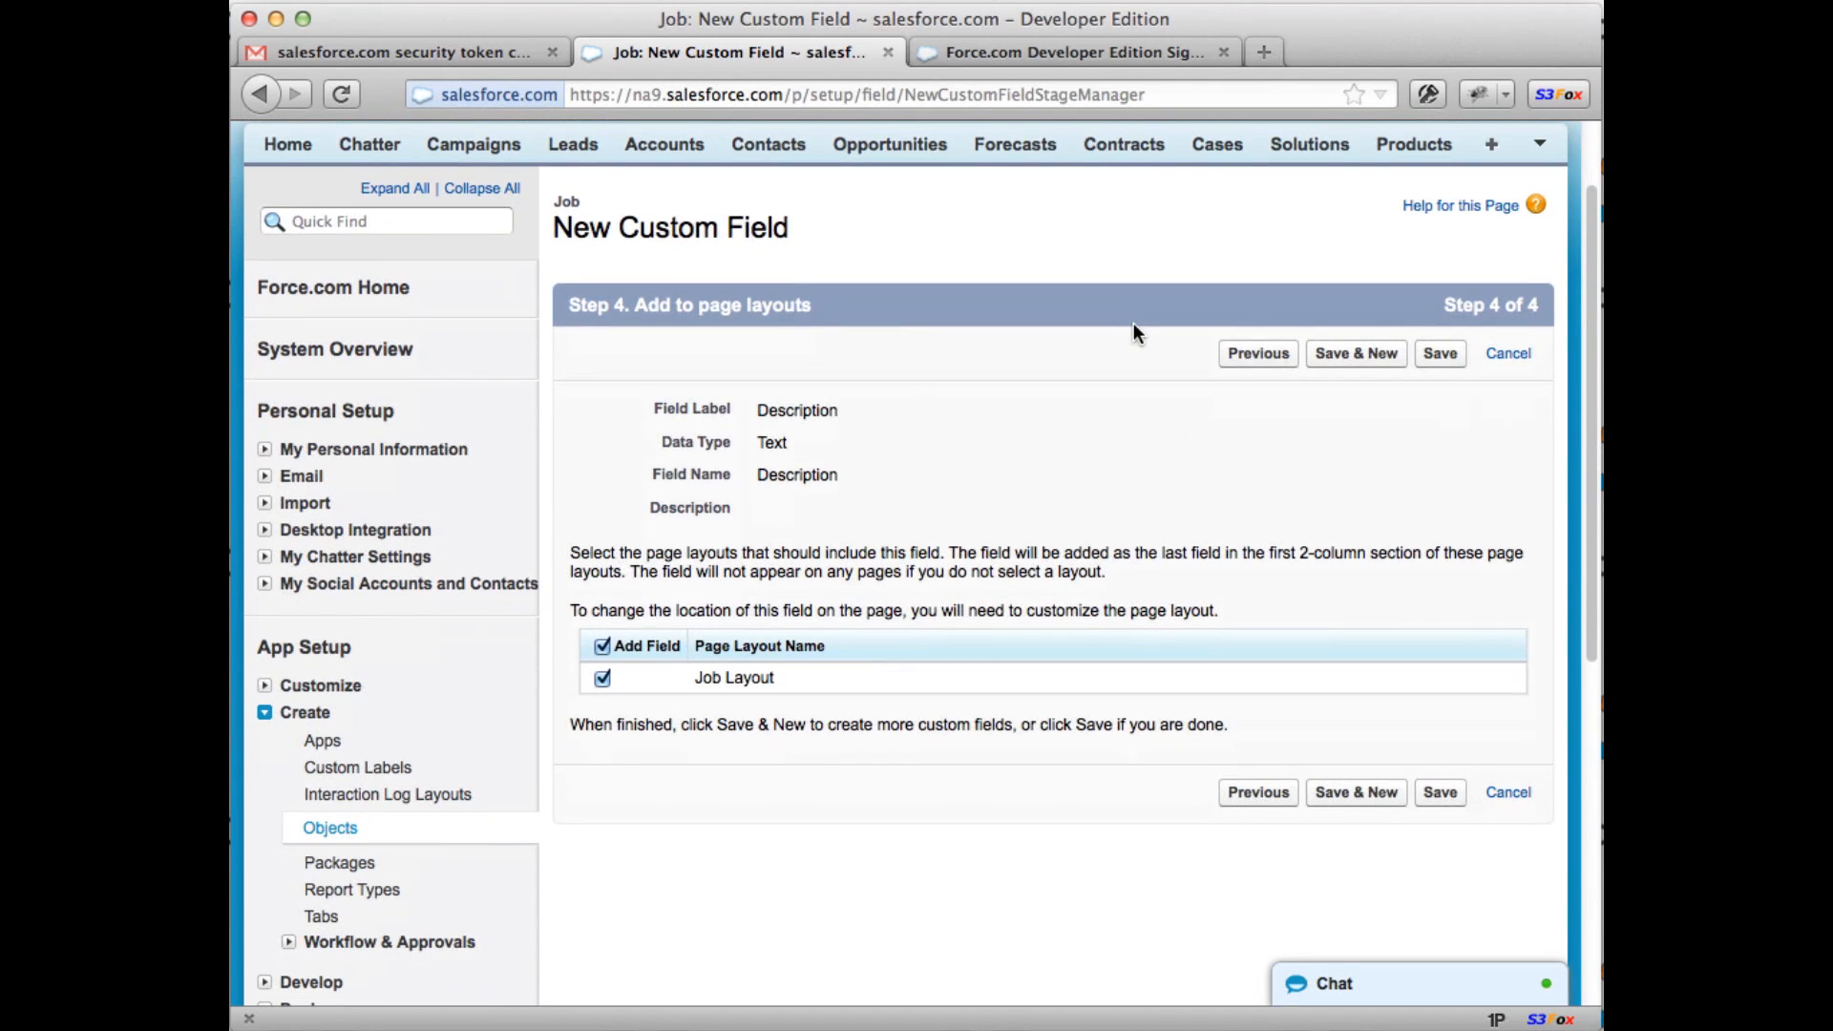
pyautogui.click(1436, 359)
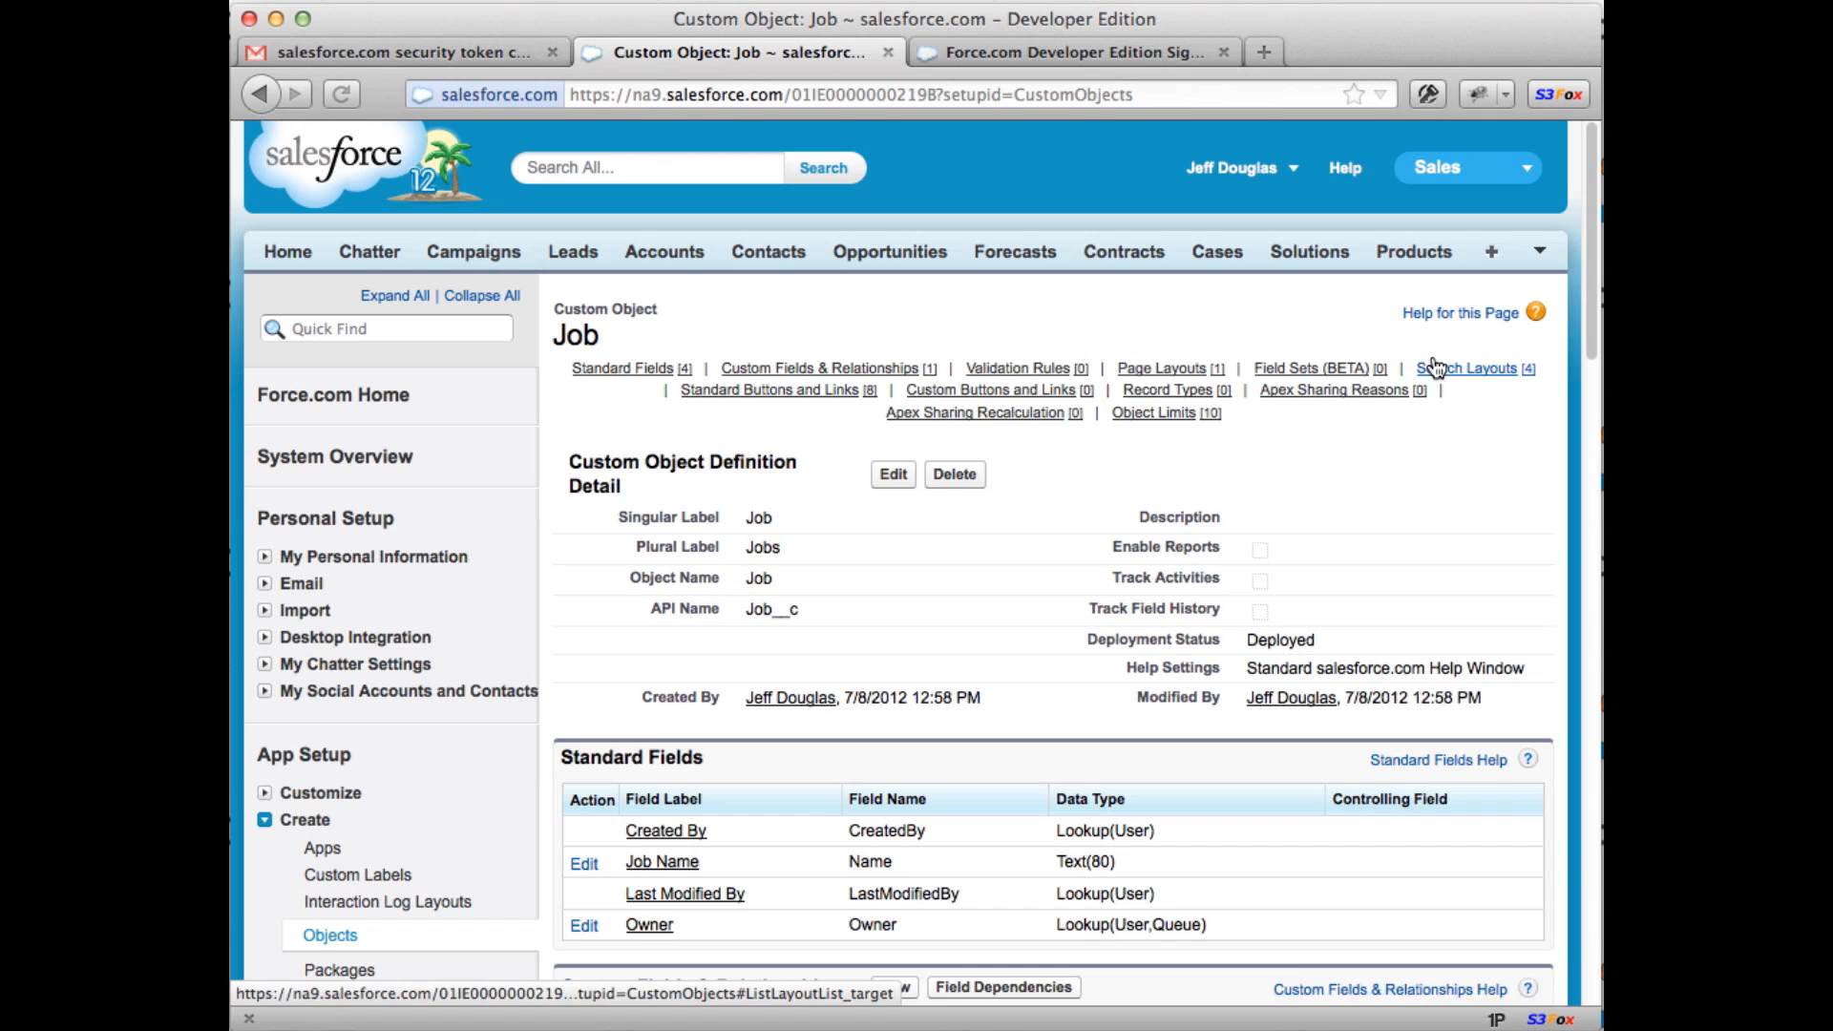
# Step: Confirm Job's Description__c Text(255) field and go to the Custom Tabs setup page
pyautogui.moveTo(1437, 367)
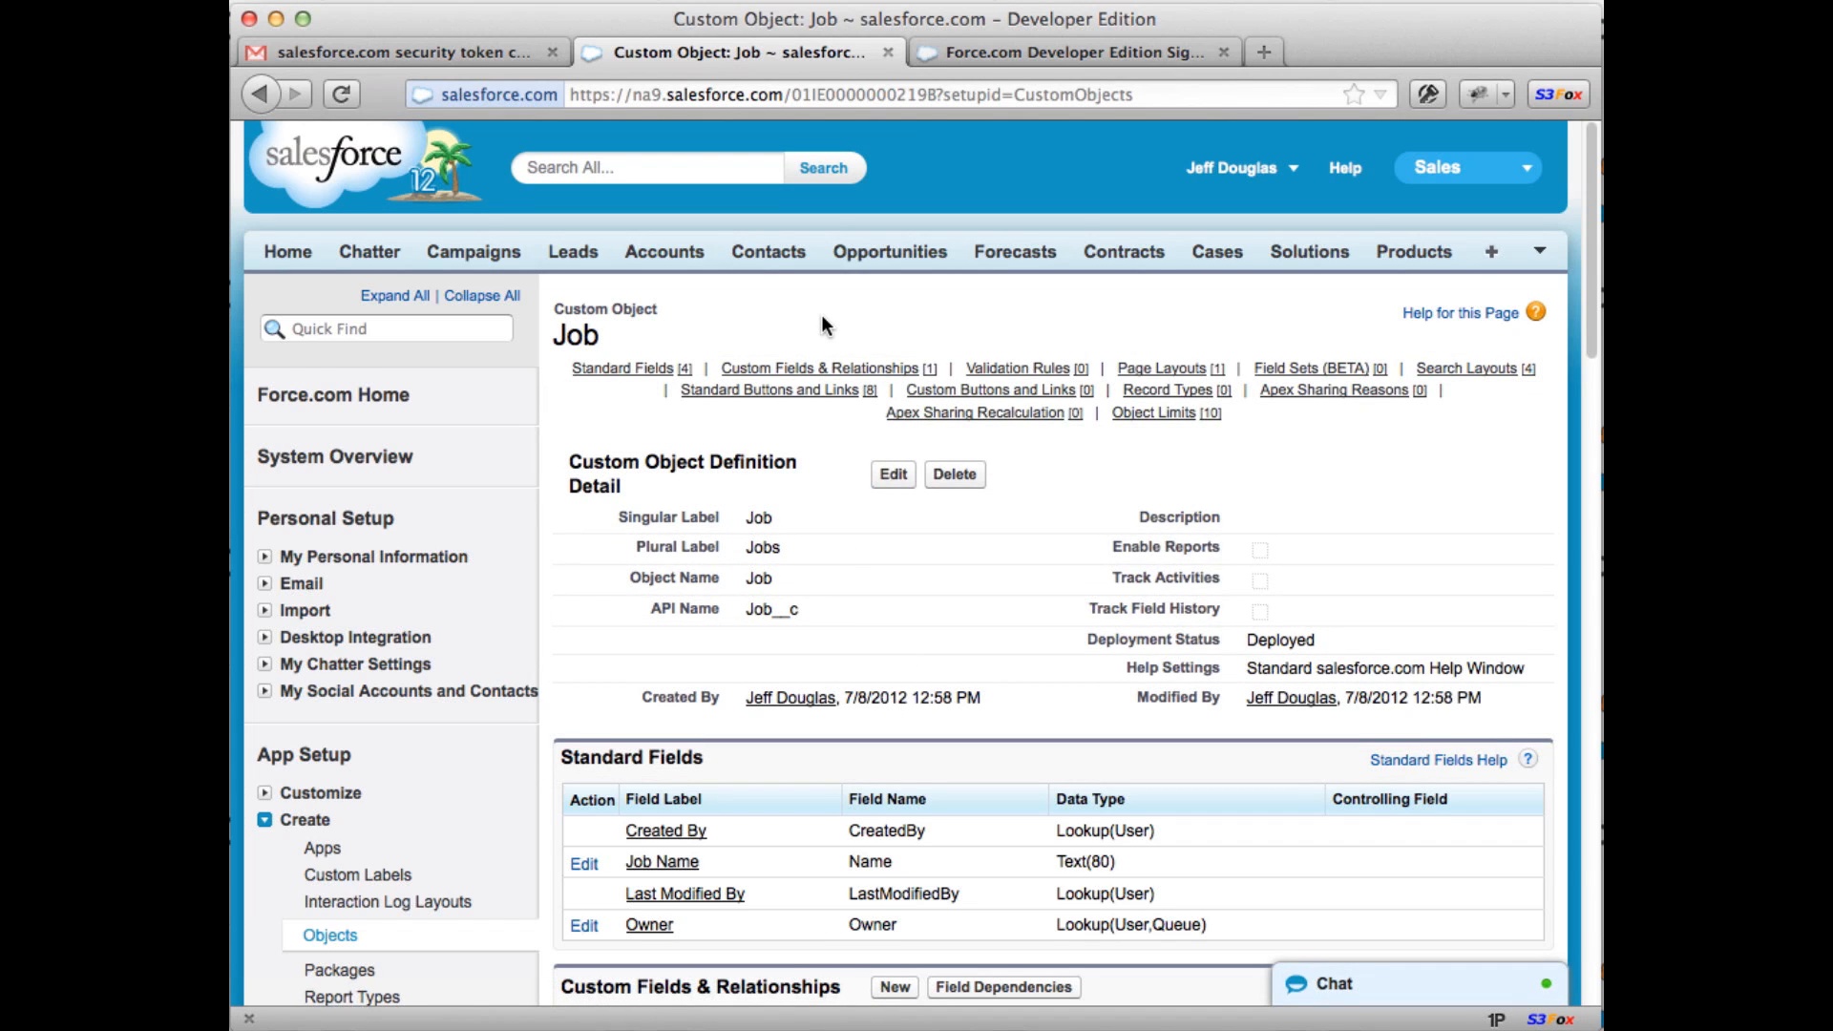
pyautogui.scroll(-3, 820, 313)
pyautogui.moveTo(821, 313)
pyautogui.scroll(-5, 821, 313)
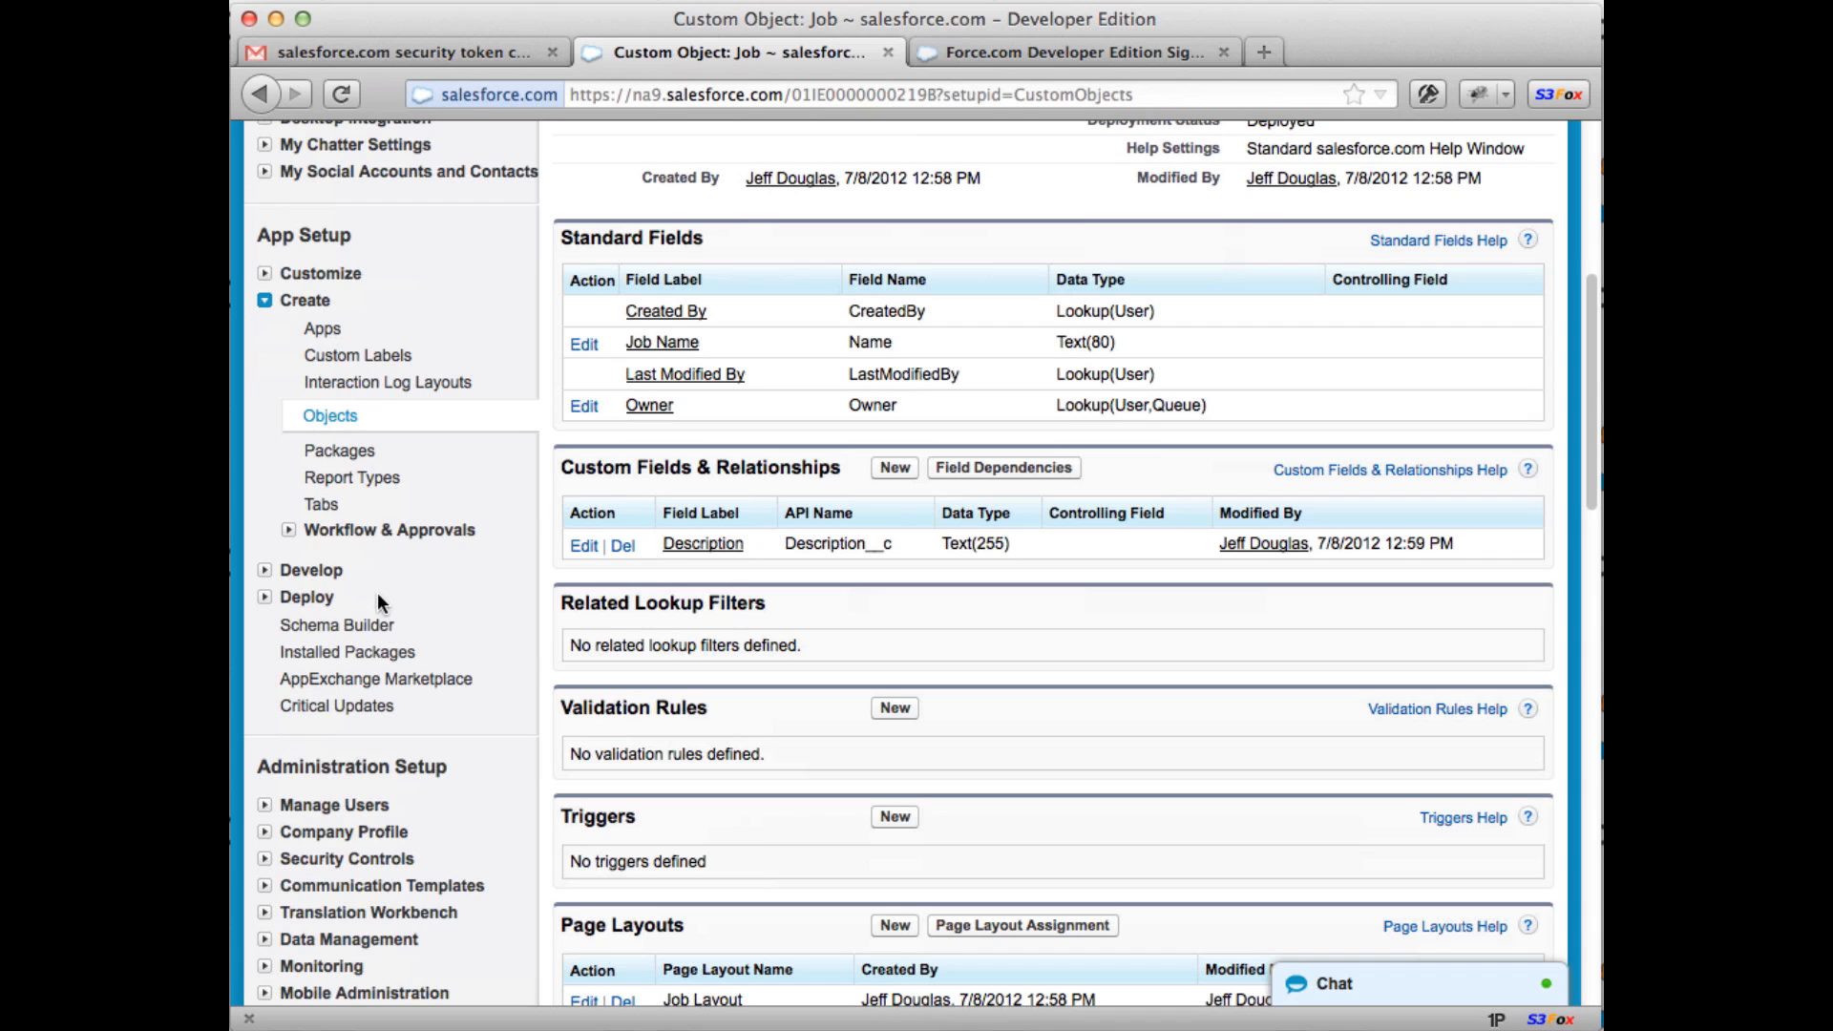
pyautogui.click(314, 513)
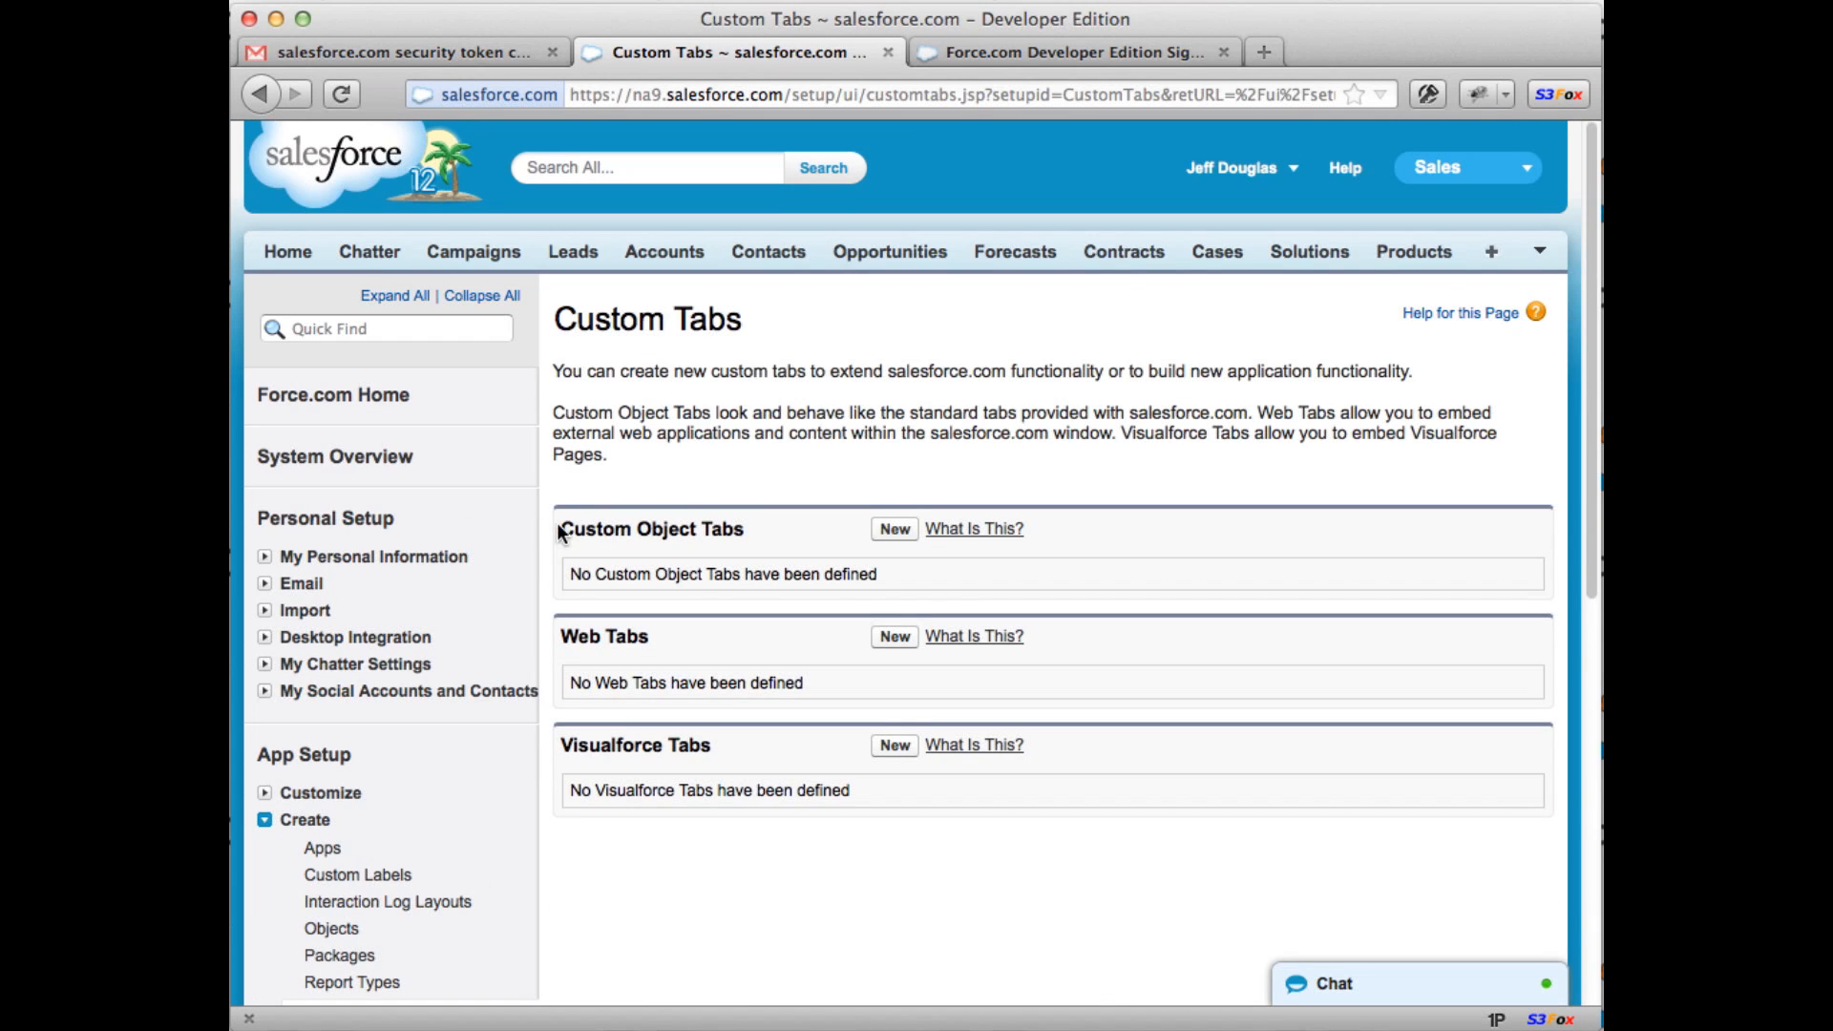
# Step: Define a Job custom object tab with Chess piece style and default visibility, reaching Add to Custom Apps
pyautogui.moveTo(559, 528); pyautogui.dragTo(701, 530)
pyautogui.click(901, 531)
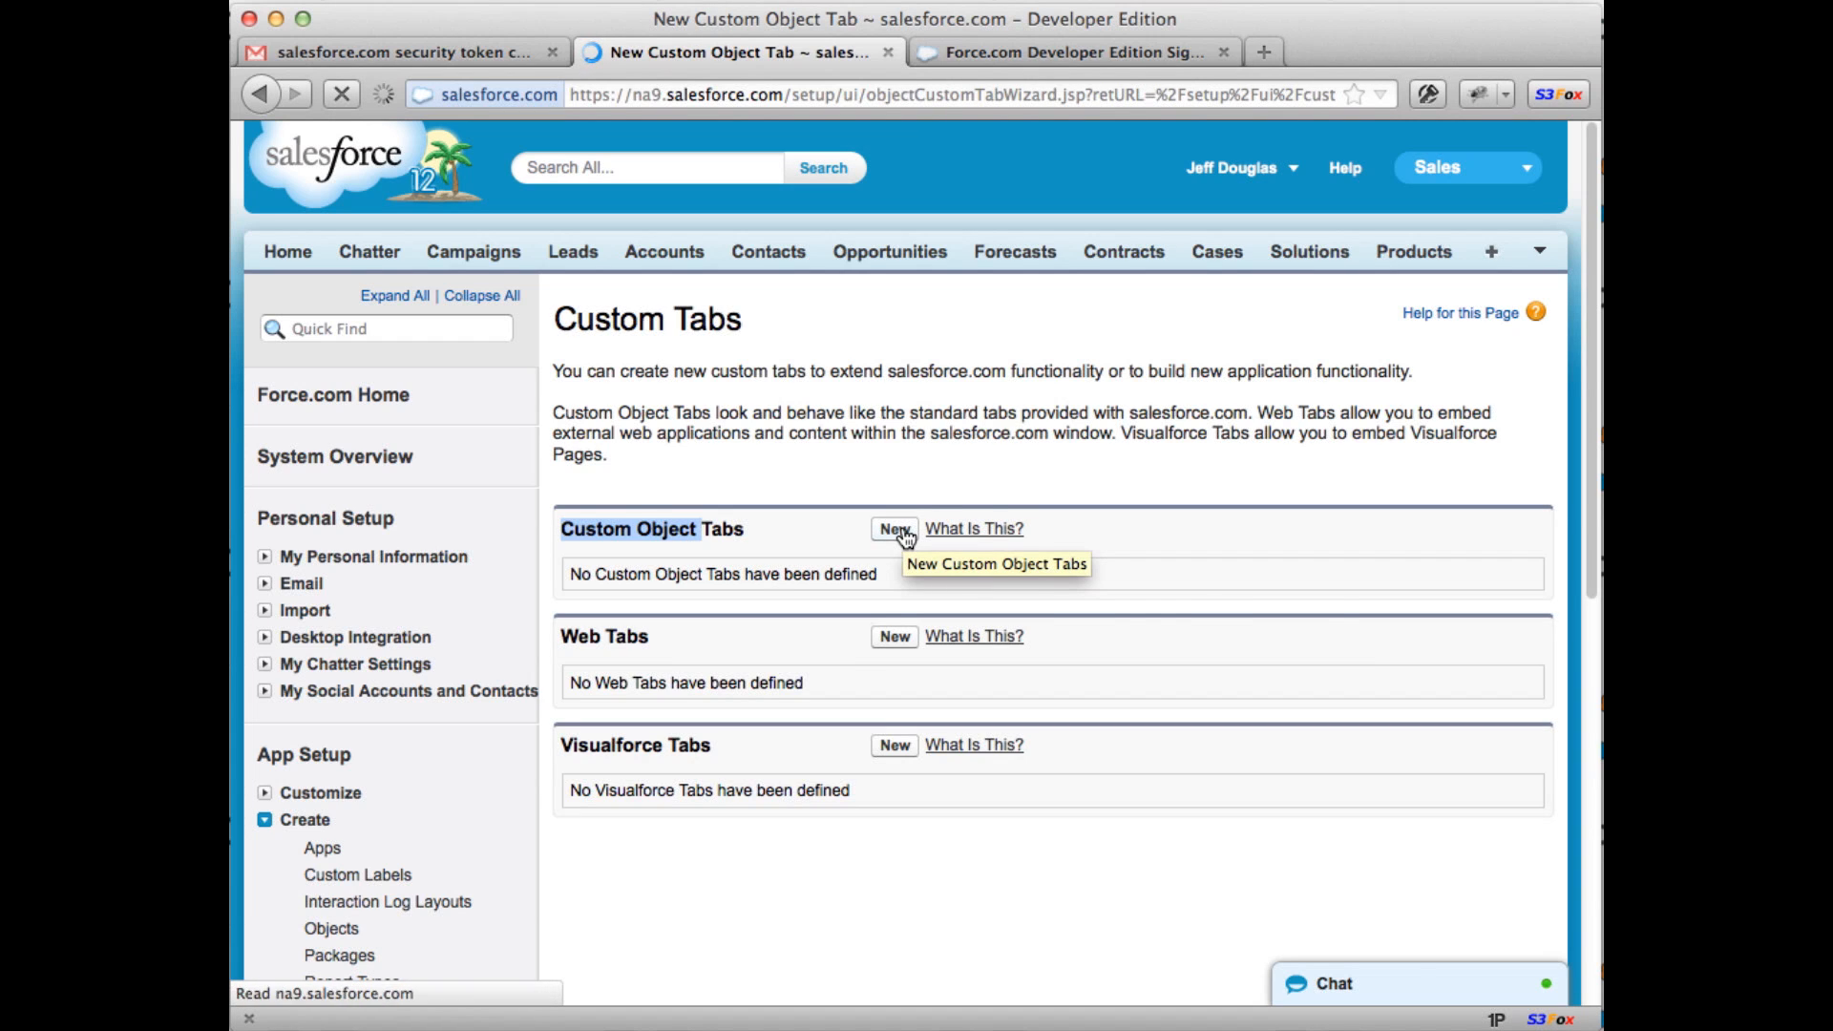
pyautogui.click(842, 541)
pyautogui.click(827, 585)
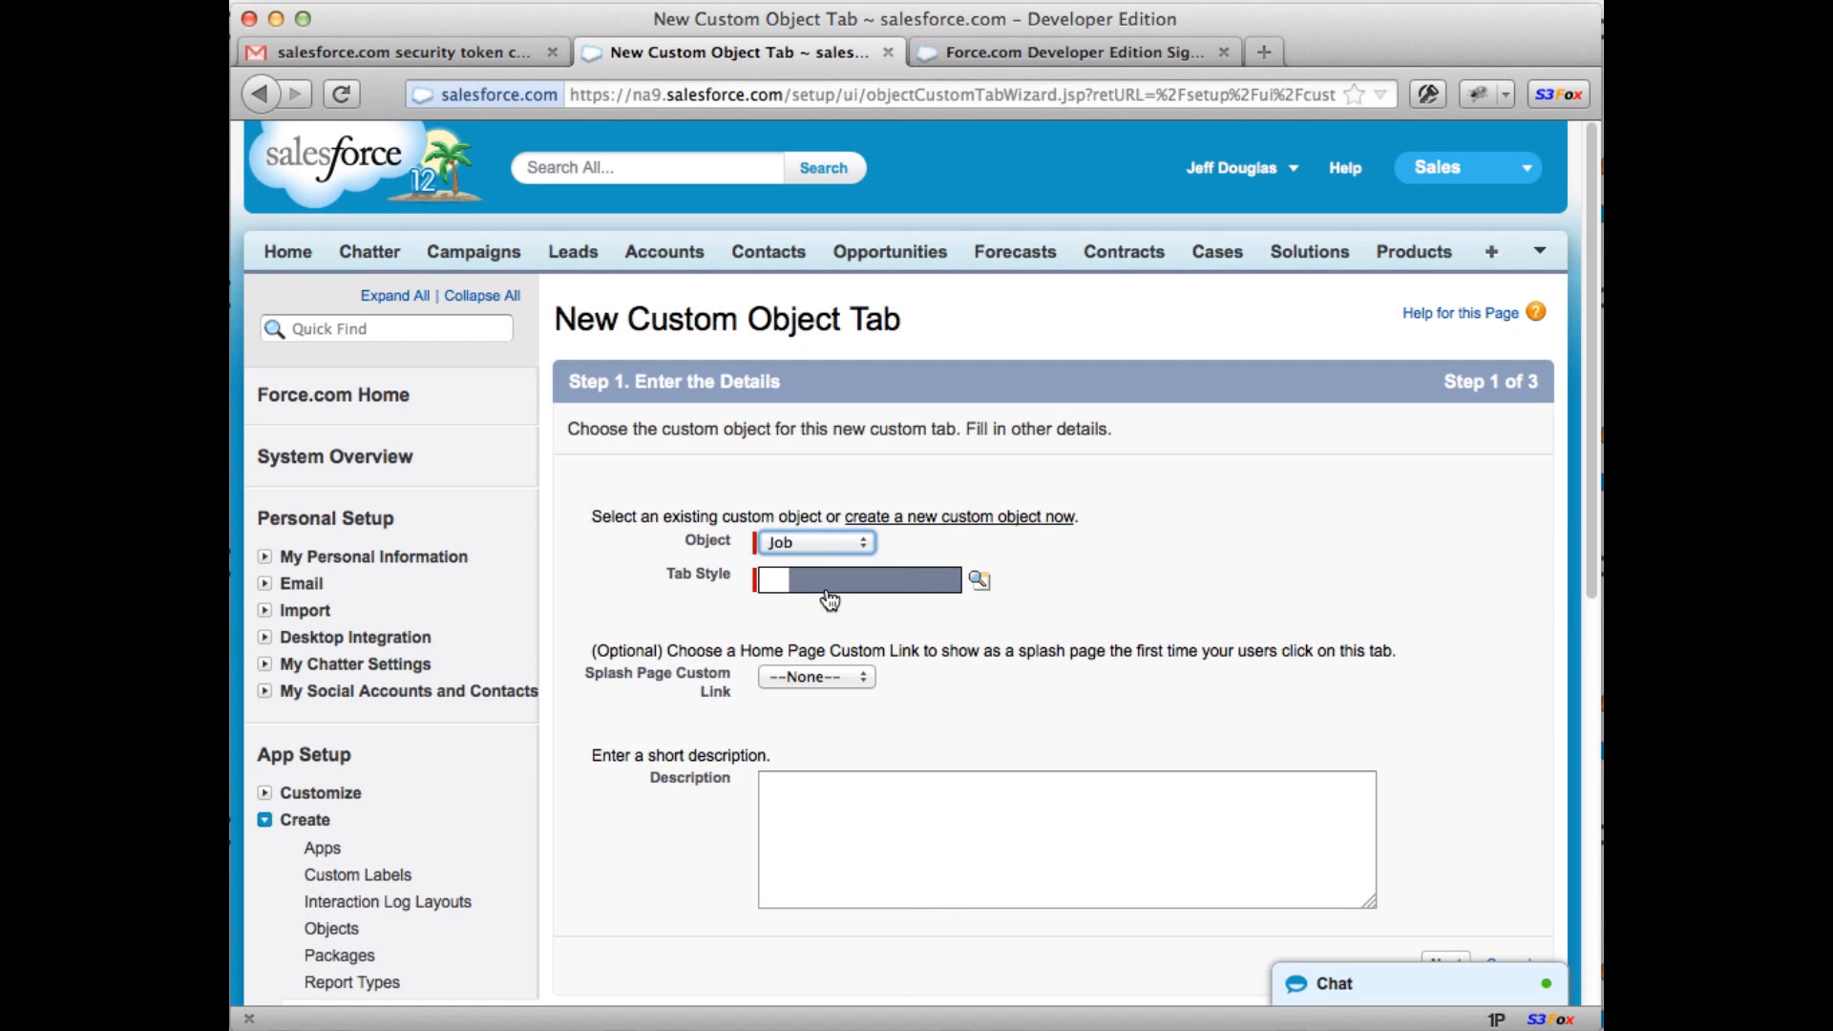
pyautogui.click(980, 584)
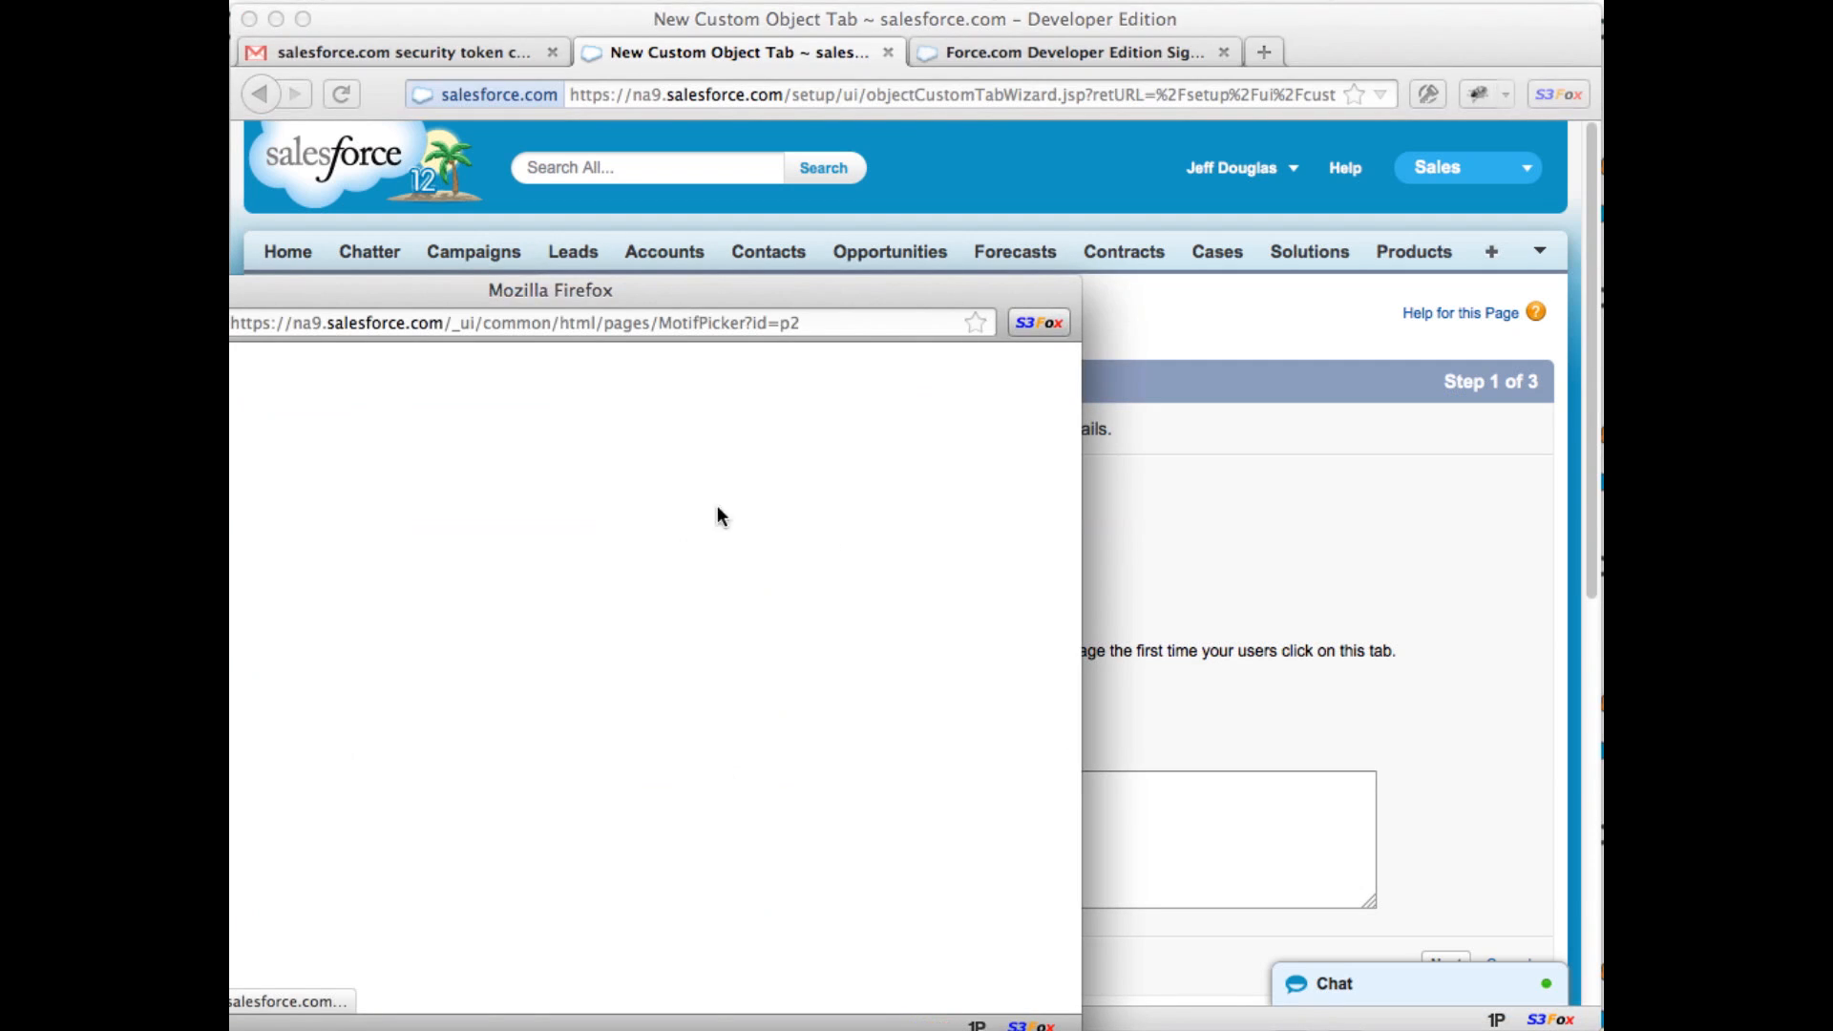
pyautogui.click(575, 632)
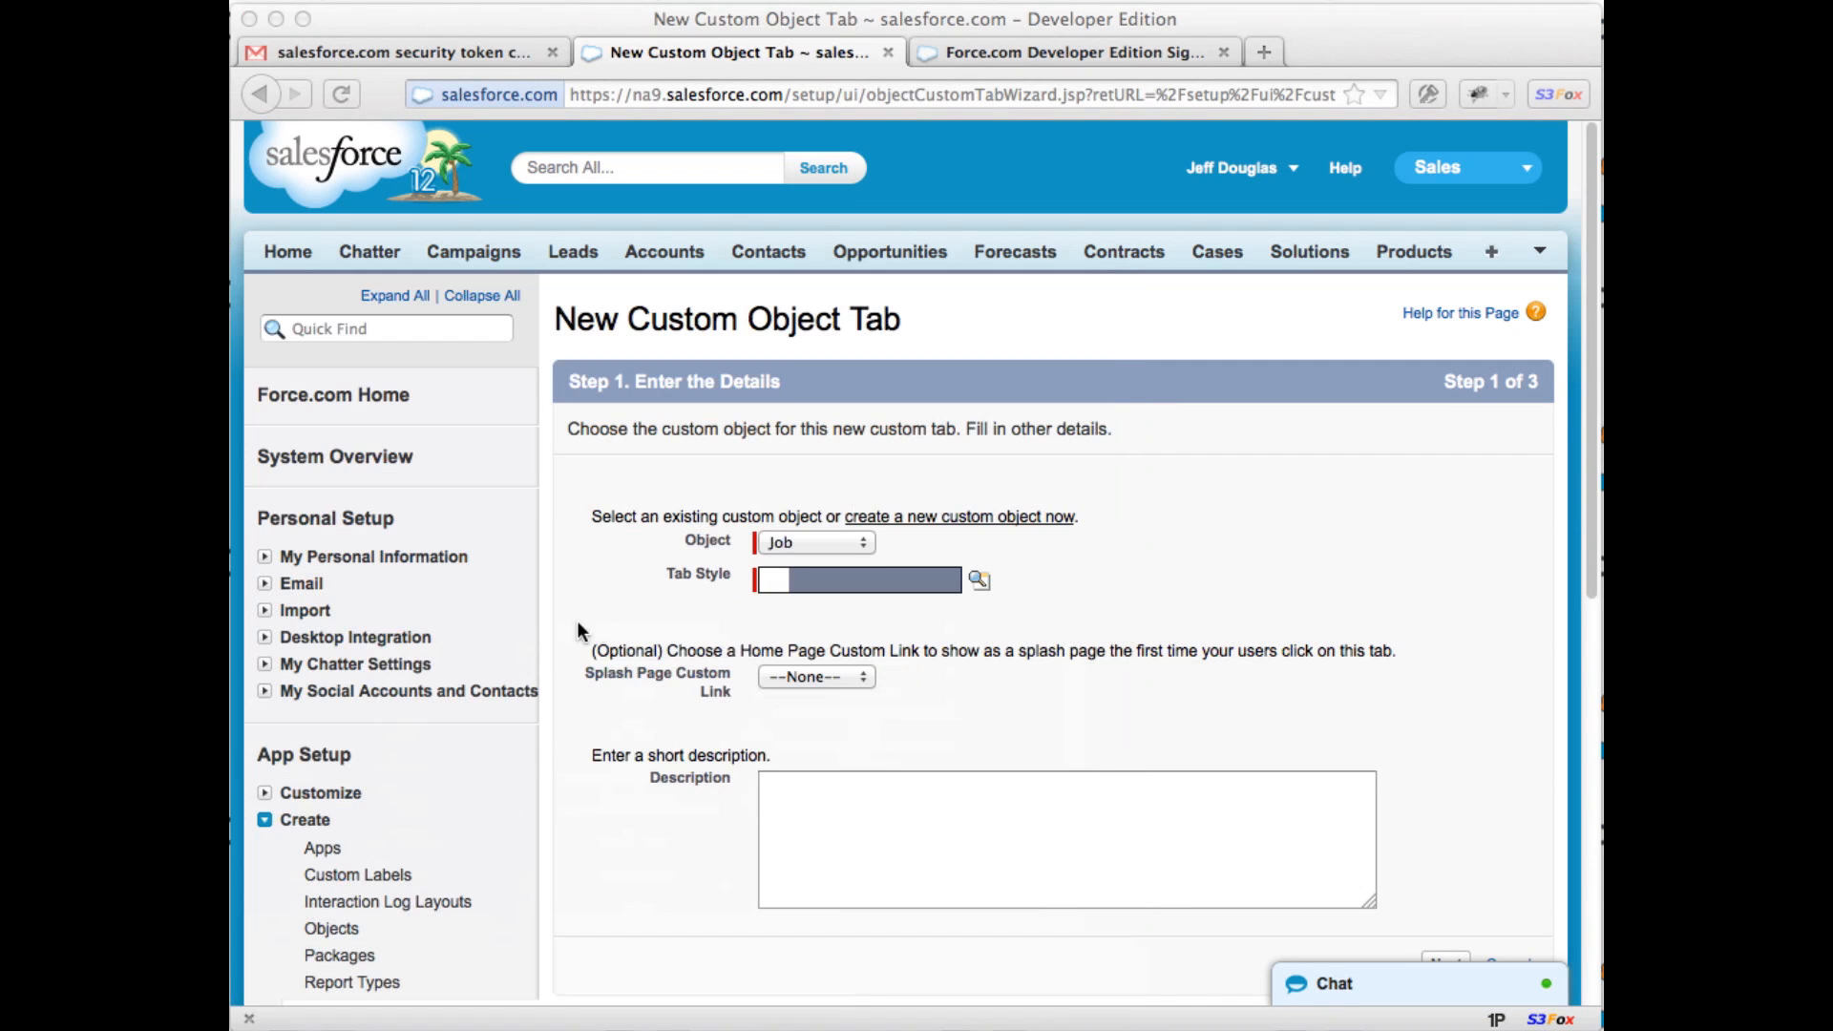
pyautogui.scroll(-5, 1444, 476)
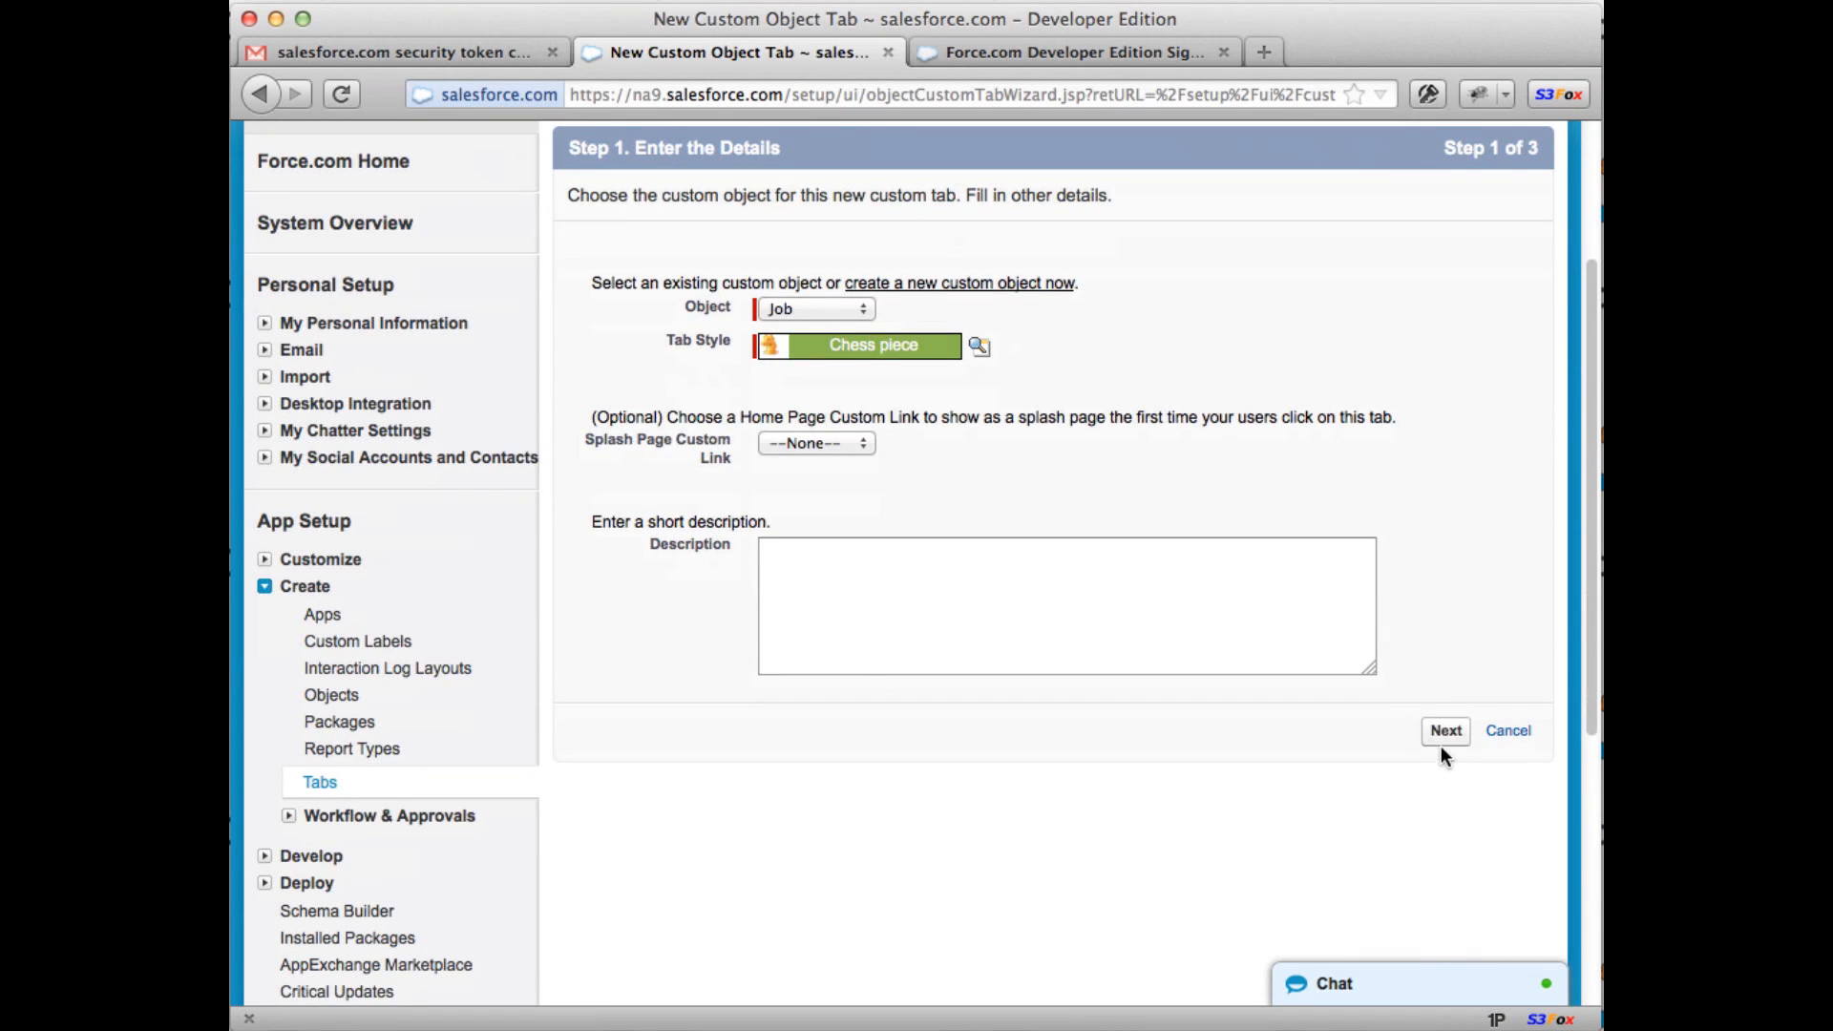
pyautogui.click(1443, 737)
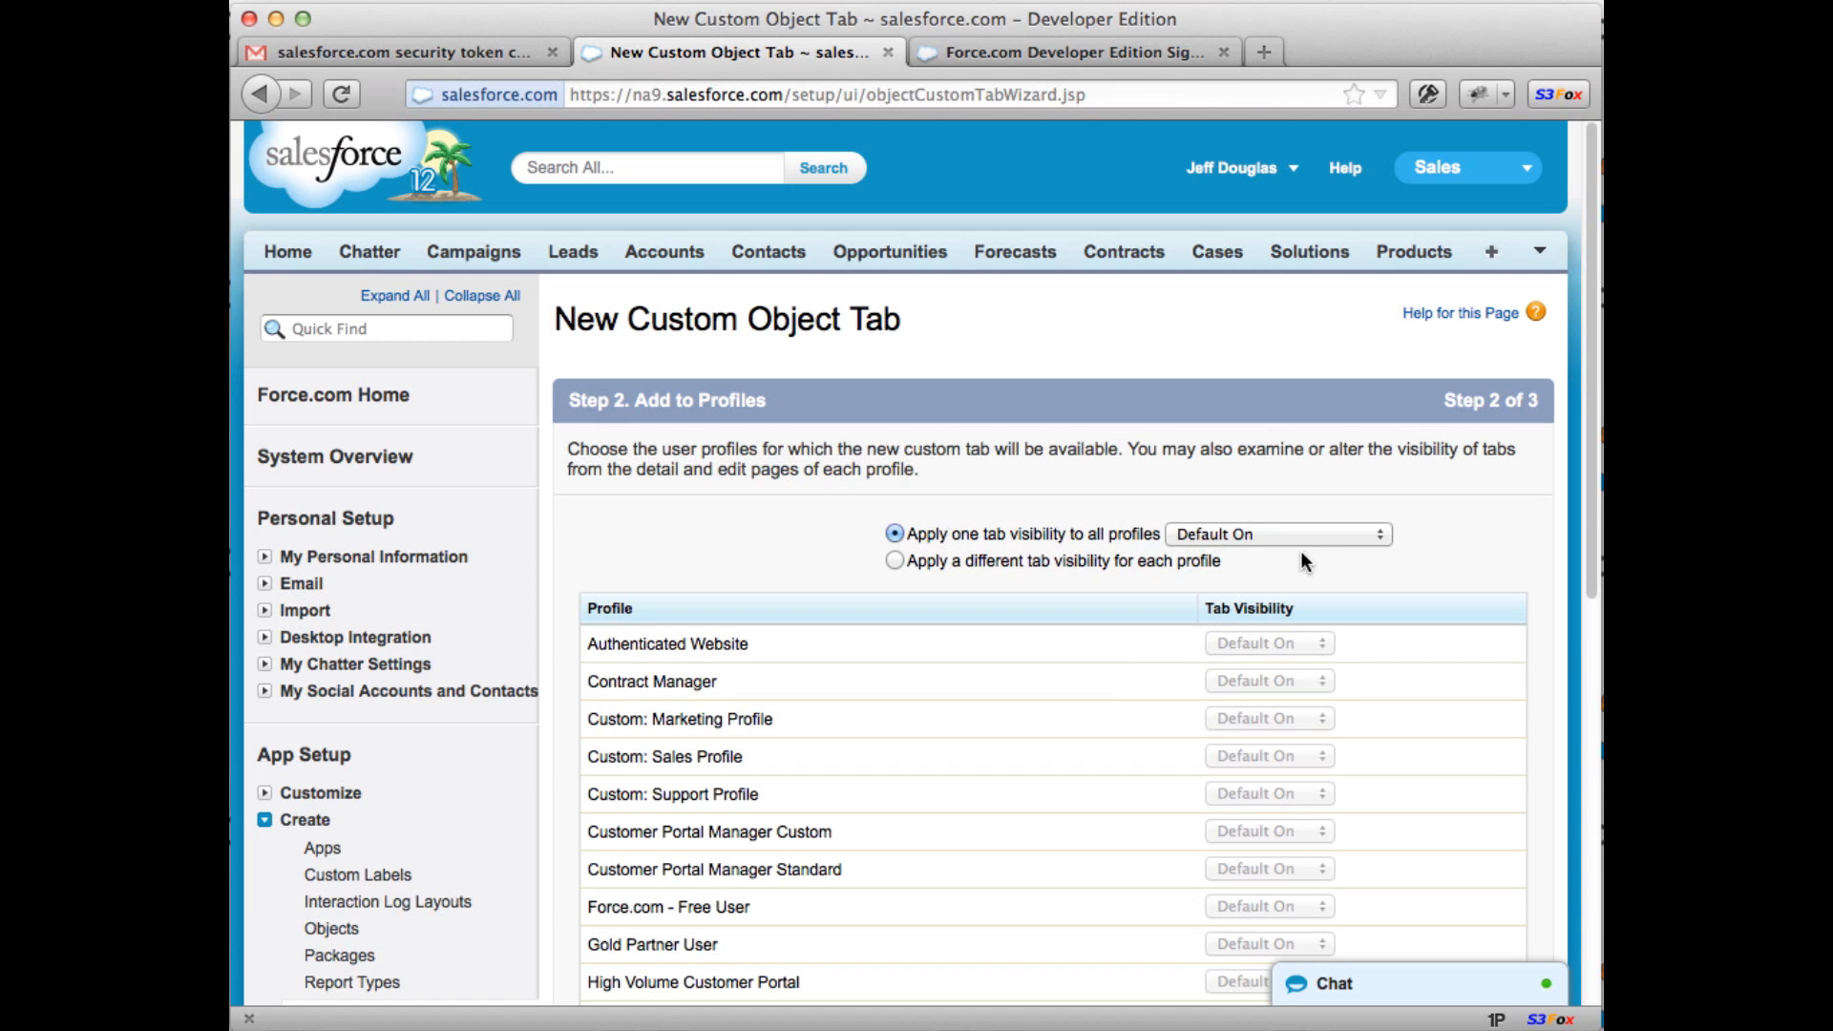
pyautogui.scroll(-15, 1411, 521)
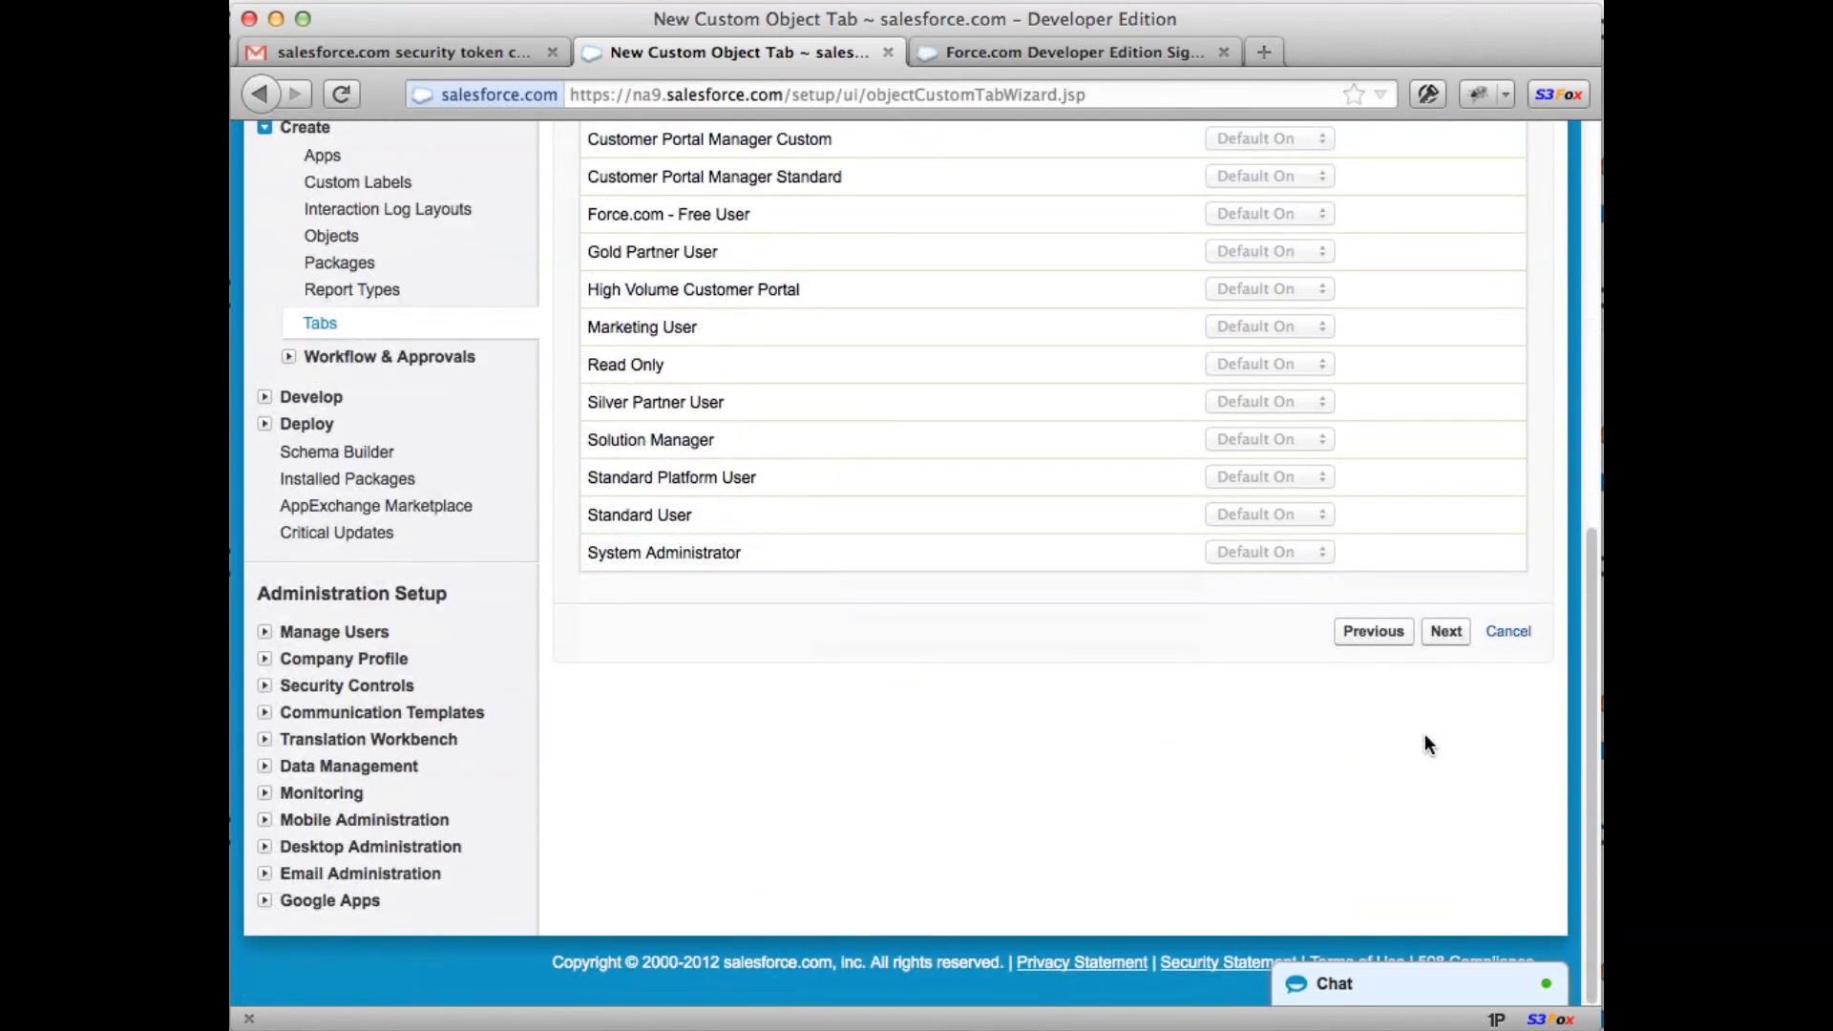
pyautogui.click(1444, 632)
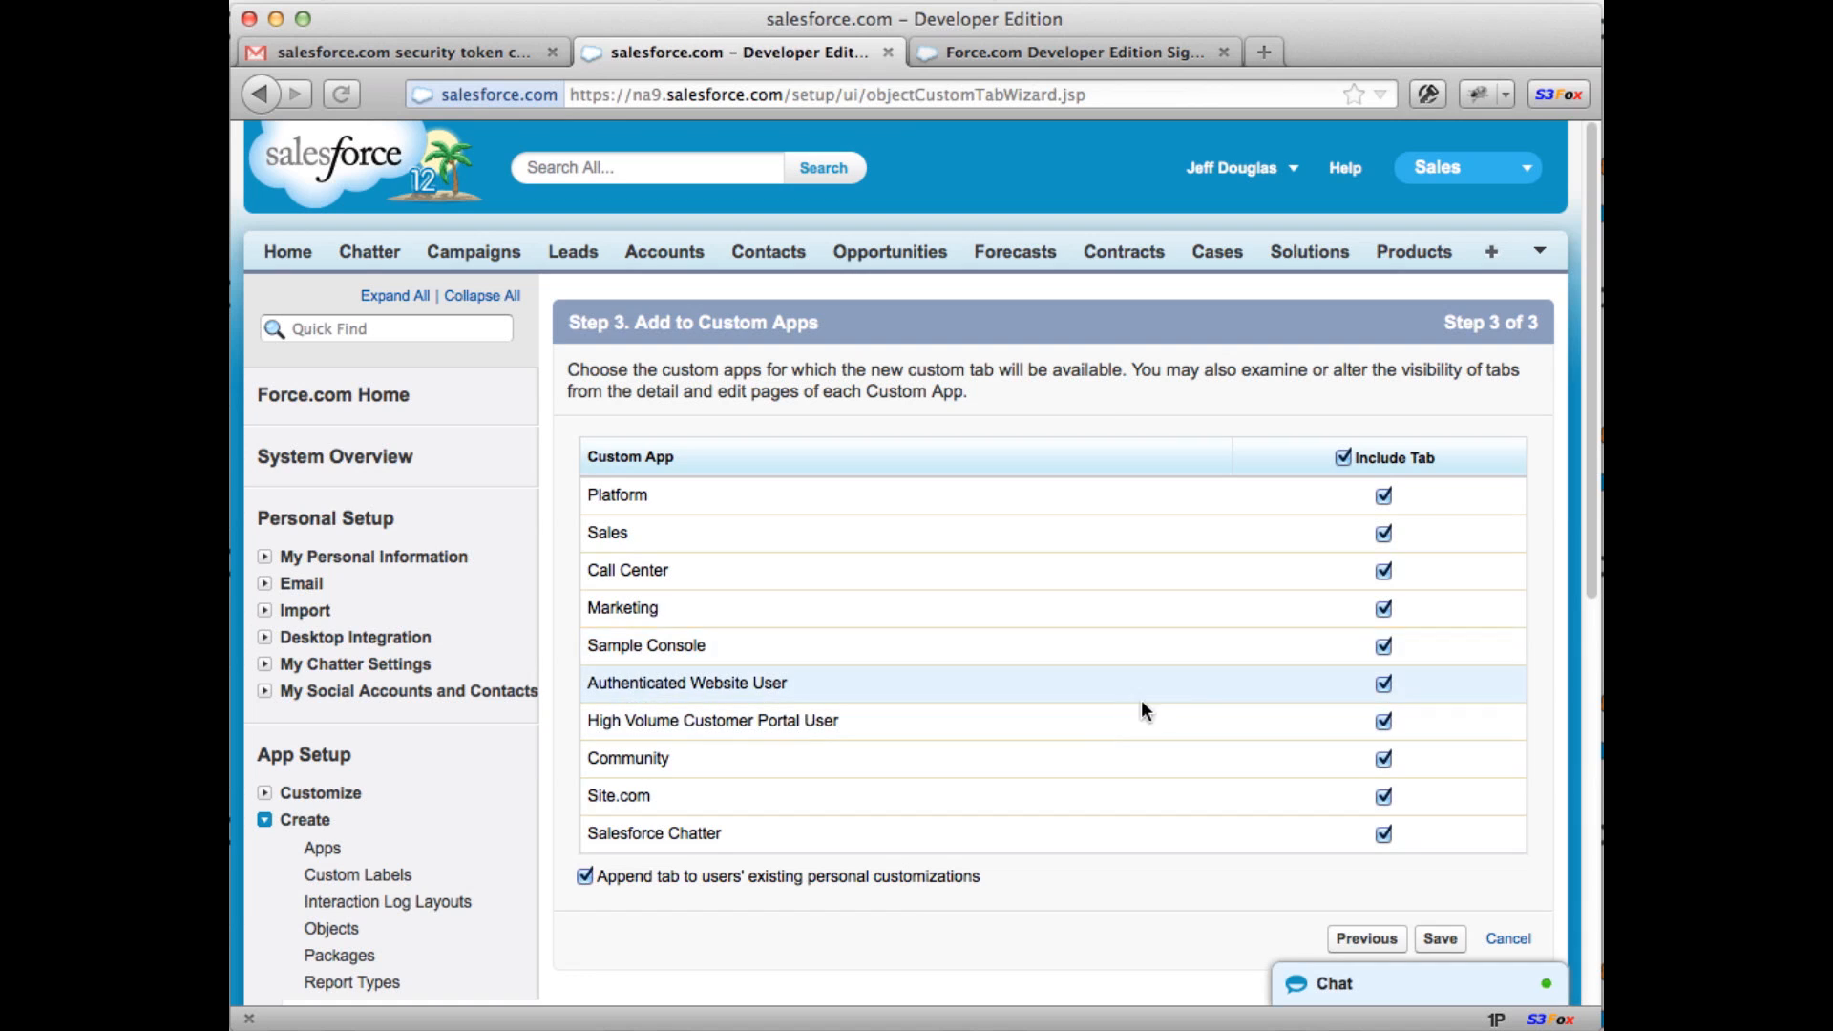
# Step: Save the Jobs tab for the Marketing app only, then switch to the Marketing app
pyautogui.click(1342, 458)
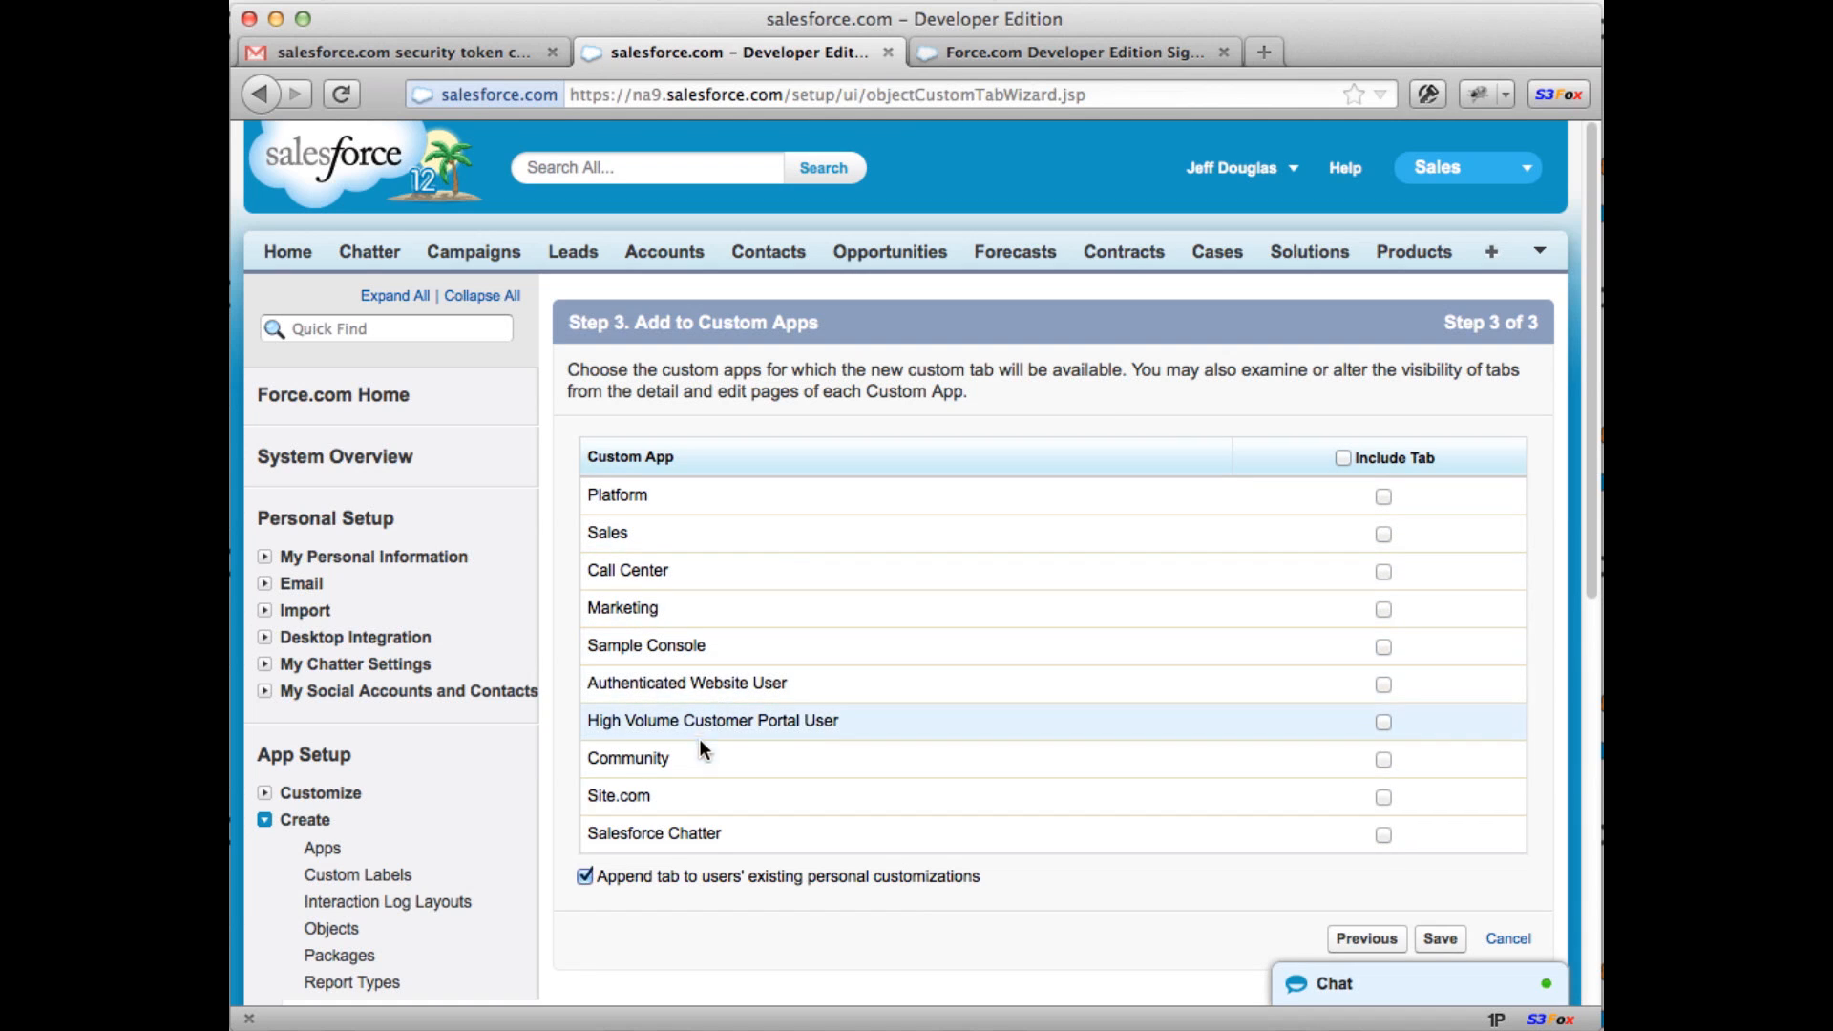
pyautogui.click(1383, 496)
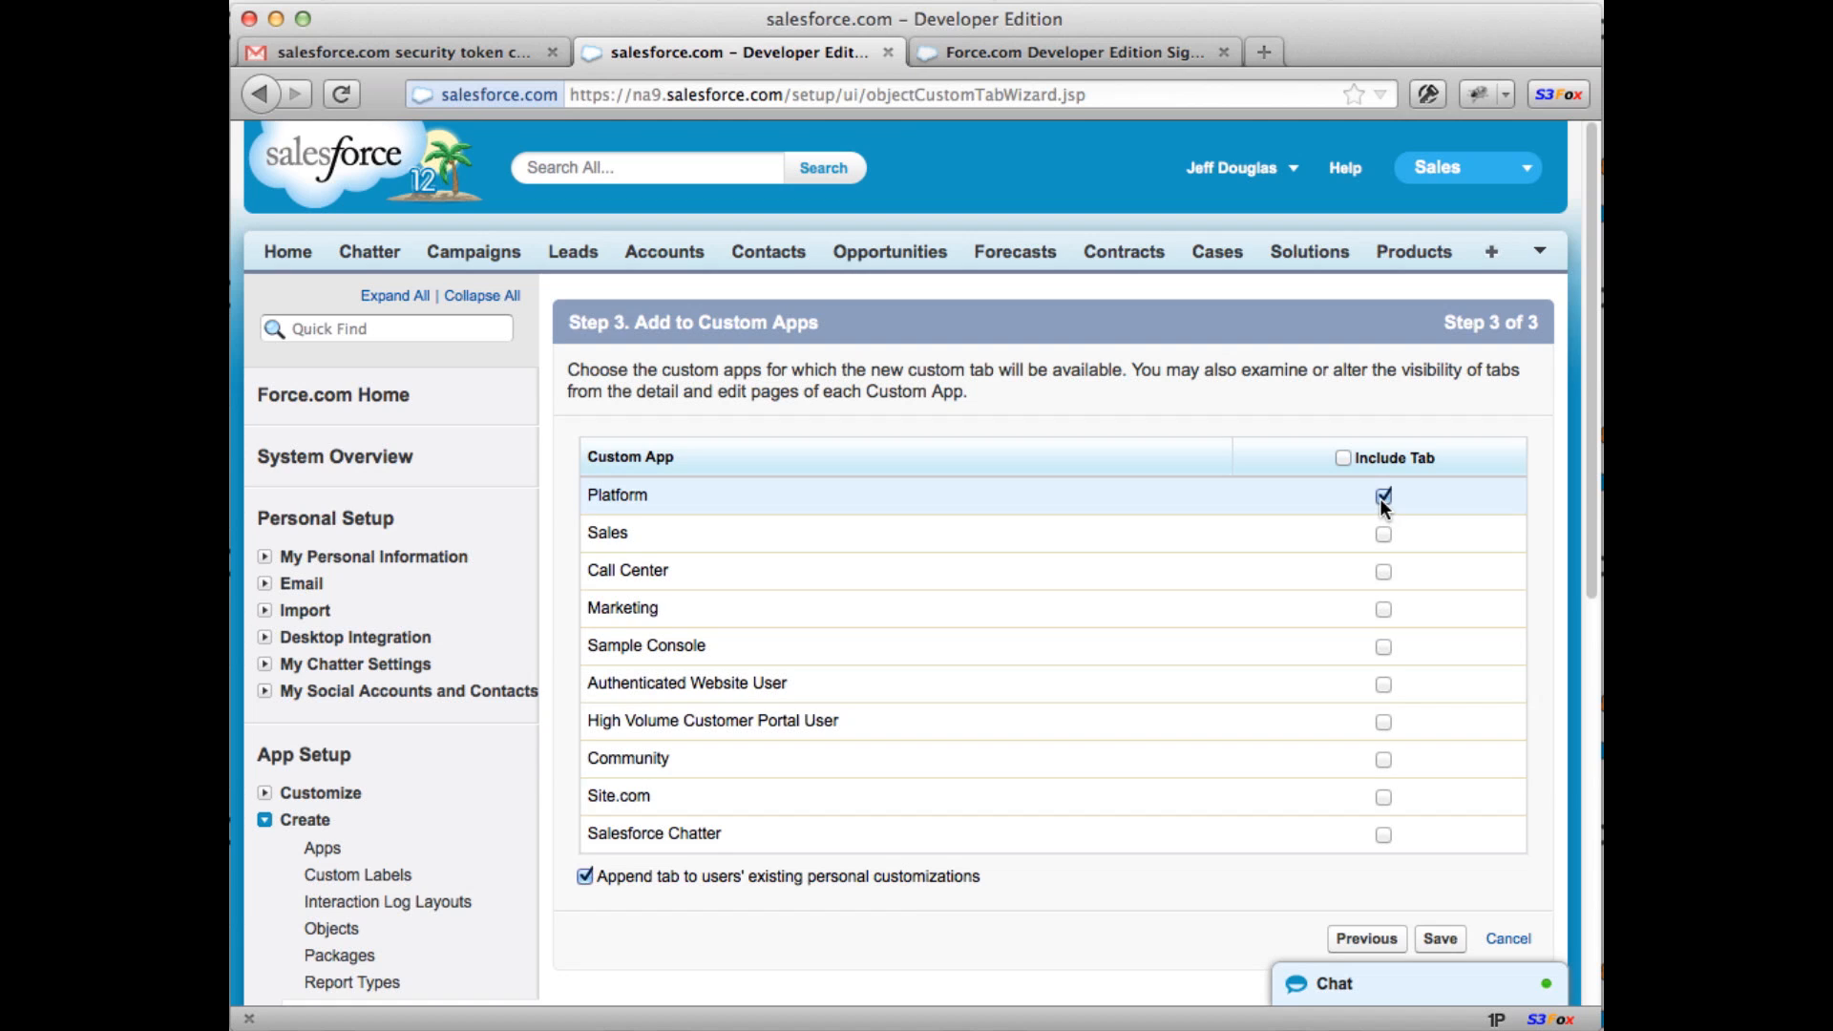
pyautogui.click(1501, 172)
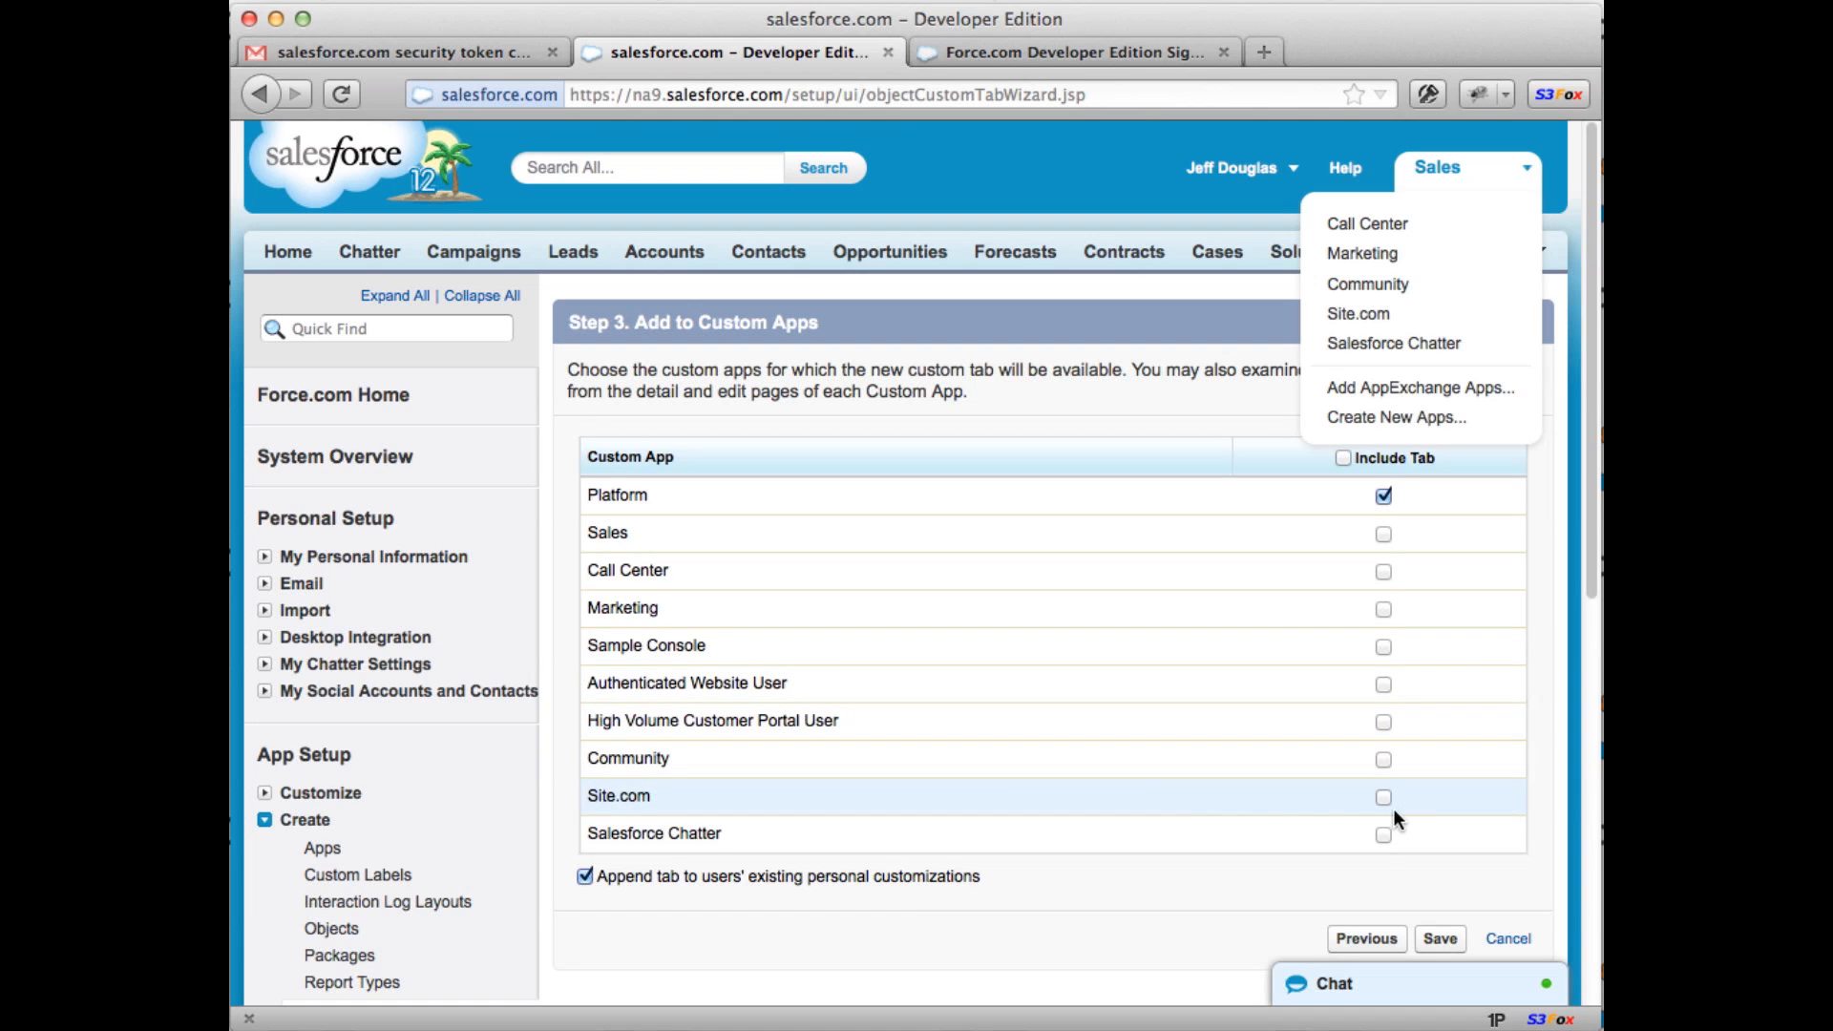
pyautogui.click(1381, 609)
pyautogui.click(1383, 496)
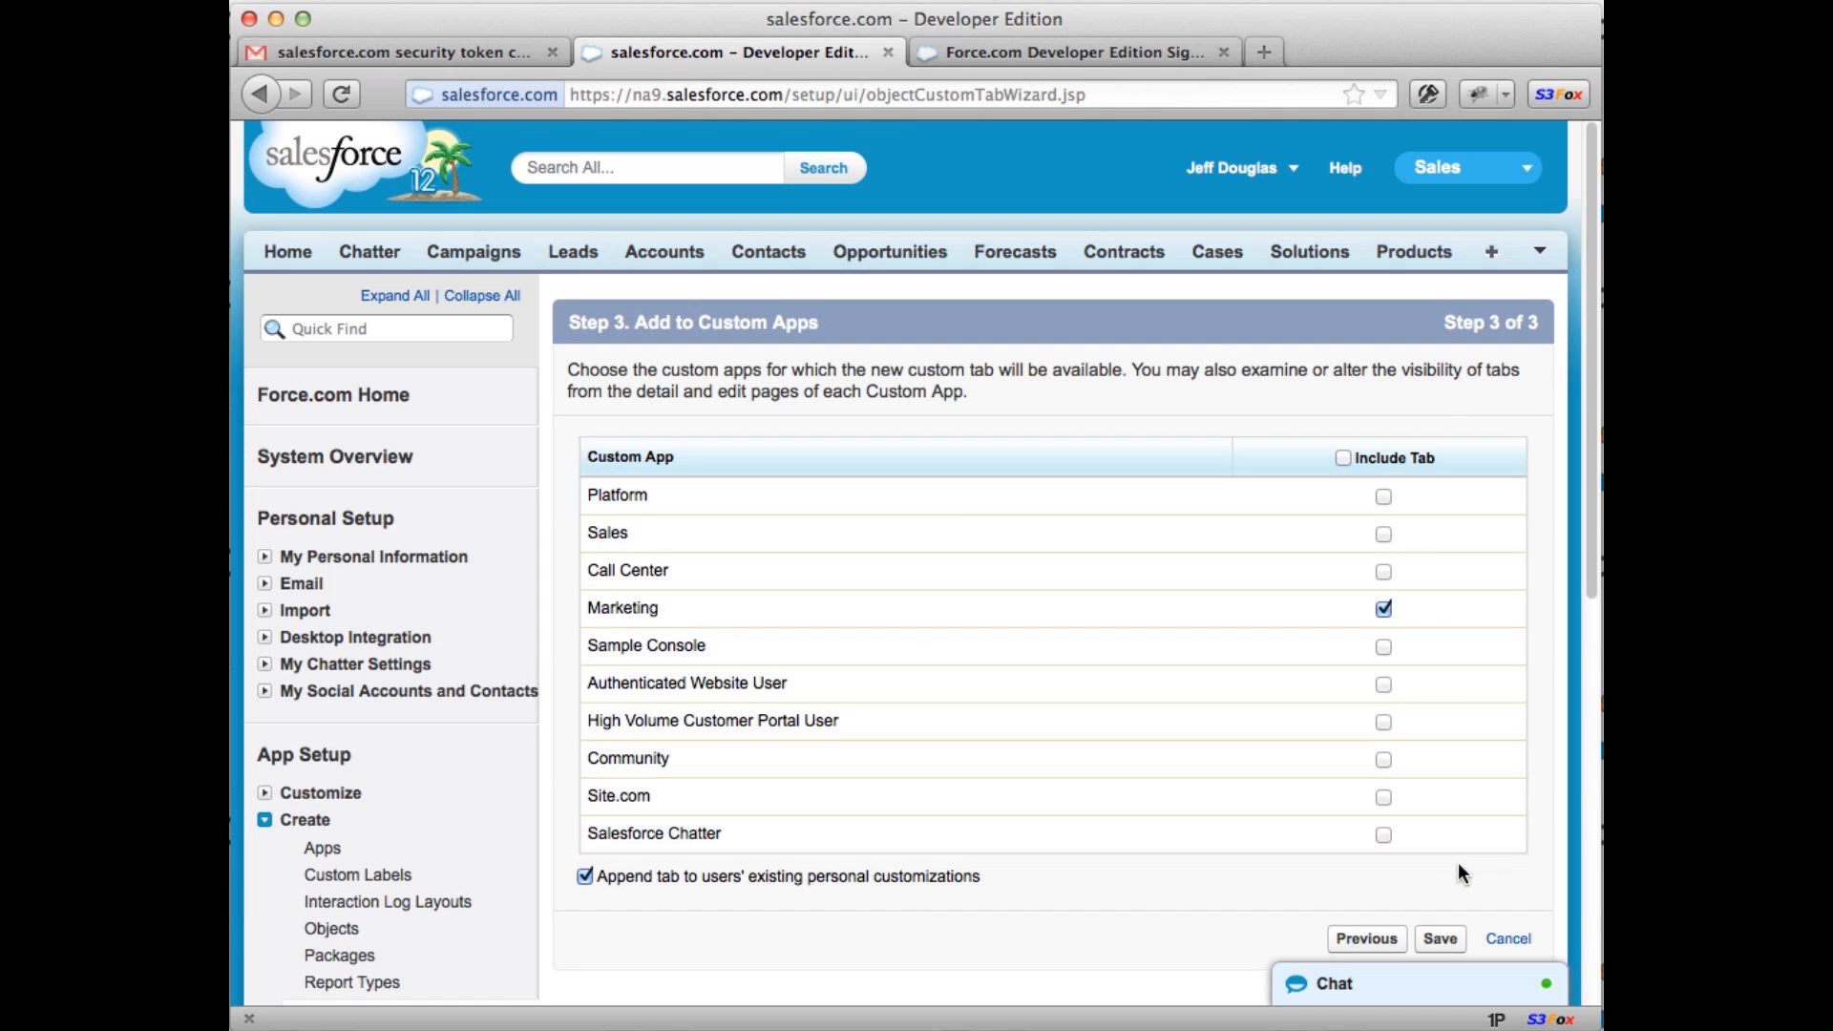
pyautogui.click(1439, 940)
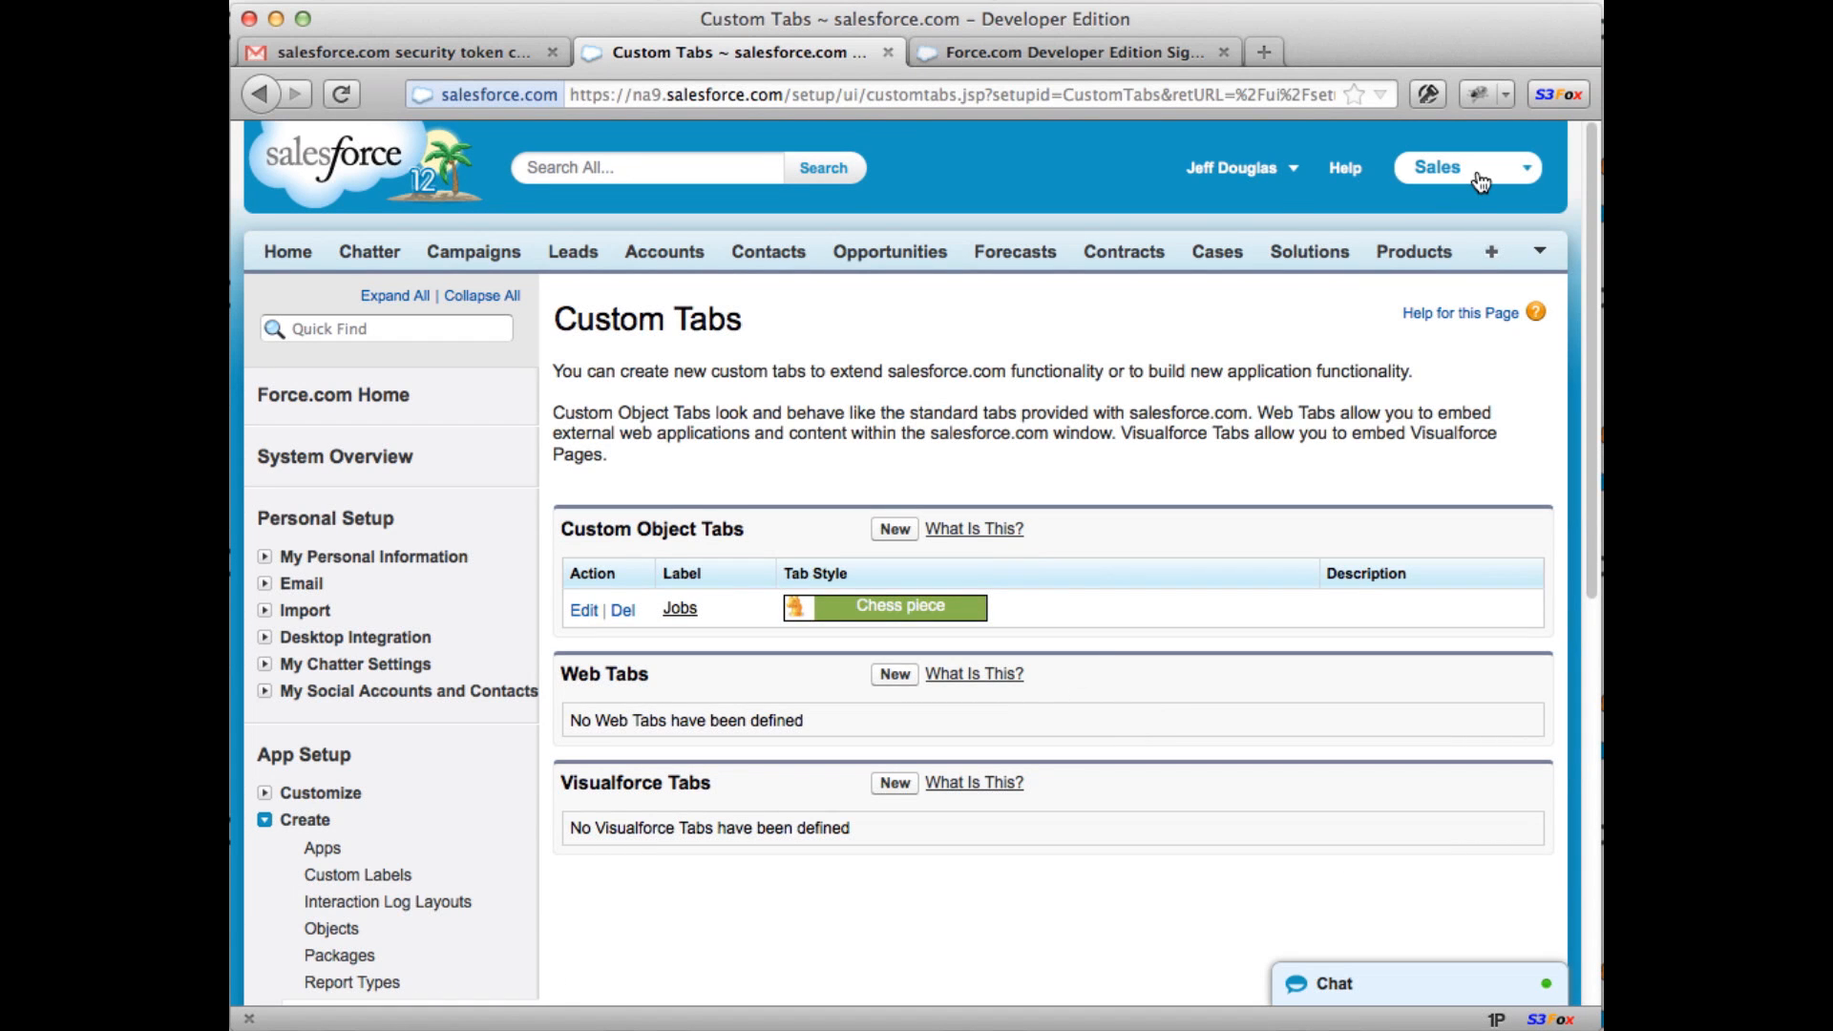
pyautogui.click(1518, 168)
pyautogui.click(1400, 248)
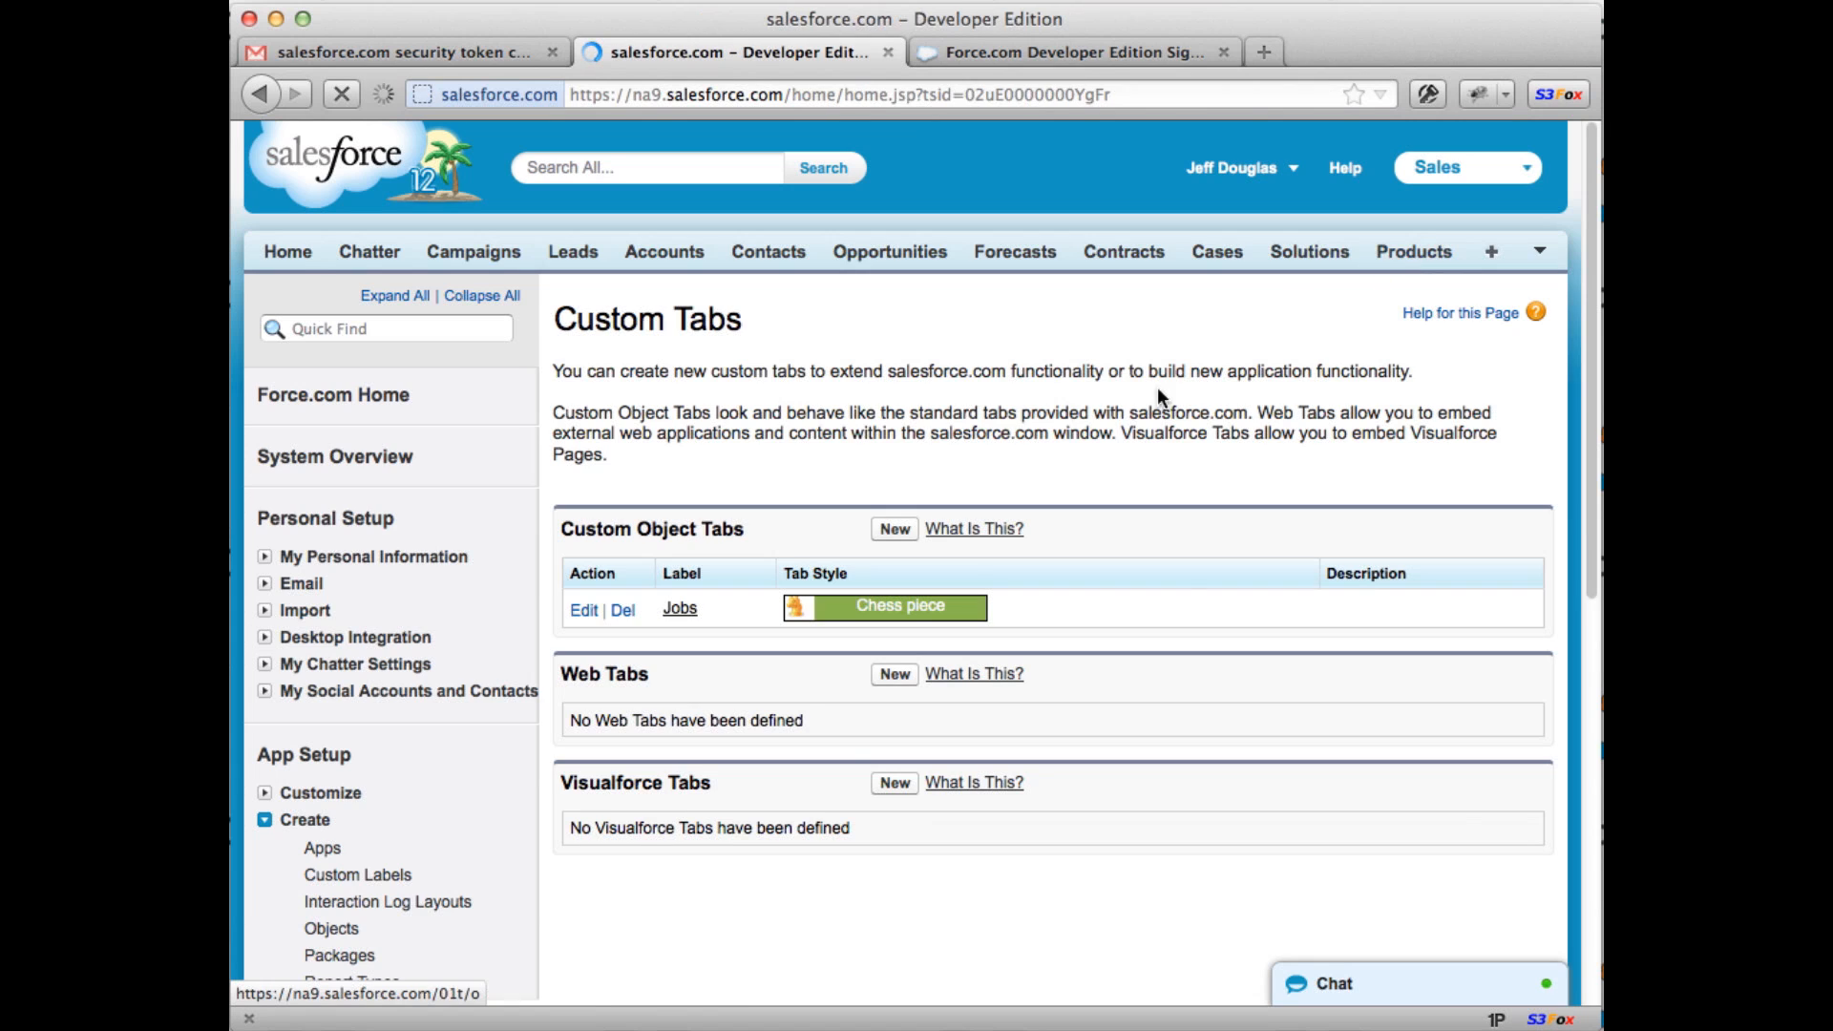
# Step: Create Job record 'Job 0001' with description 'Really great position!'
pyautogui.click(1109, 254)
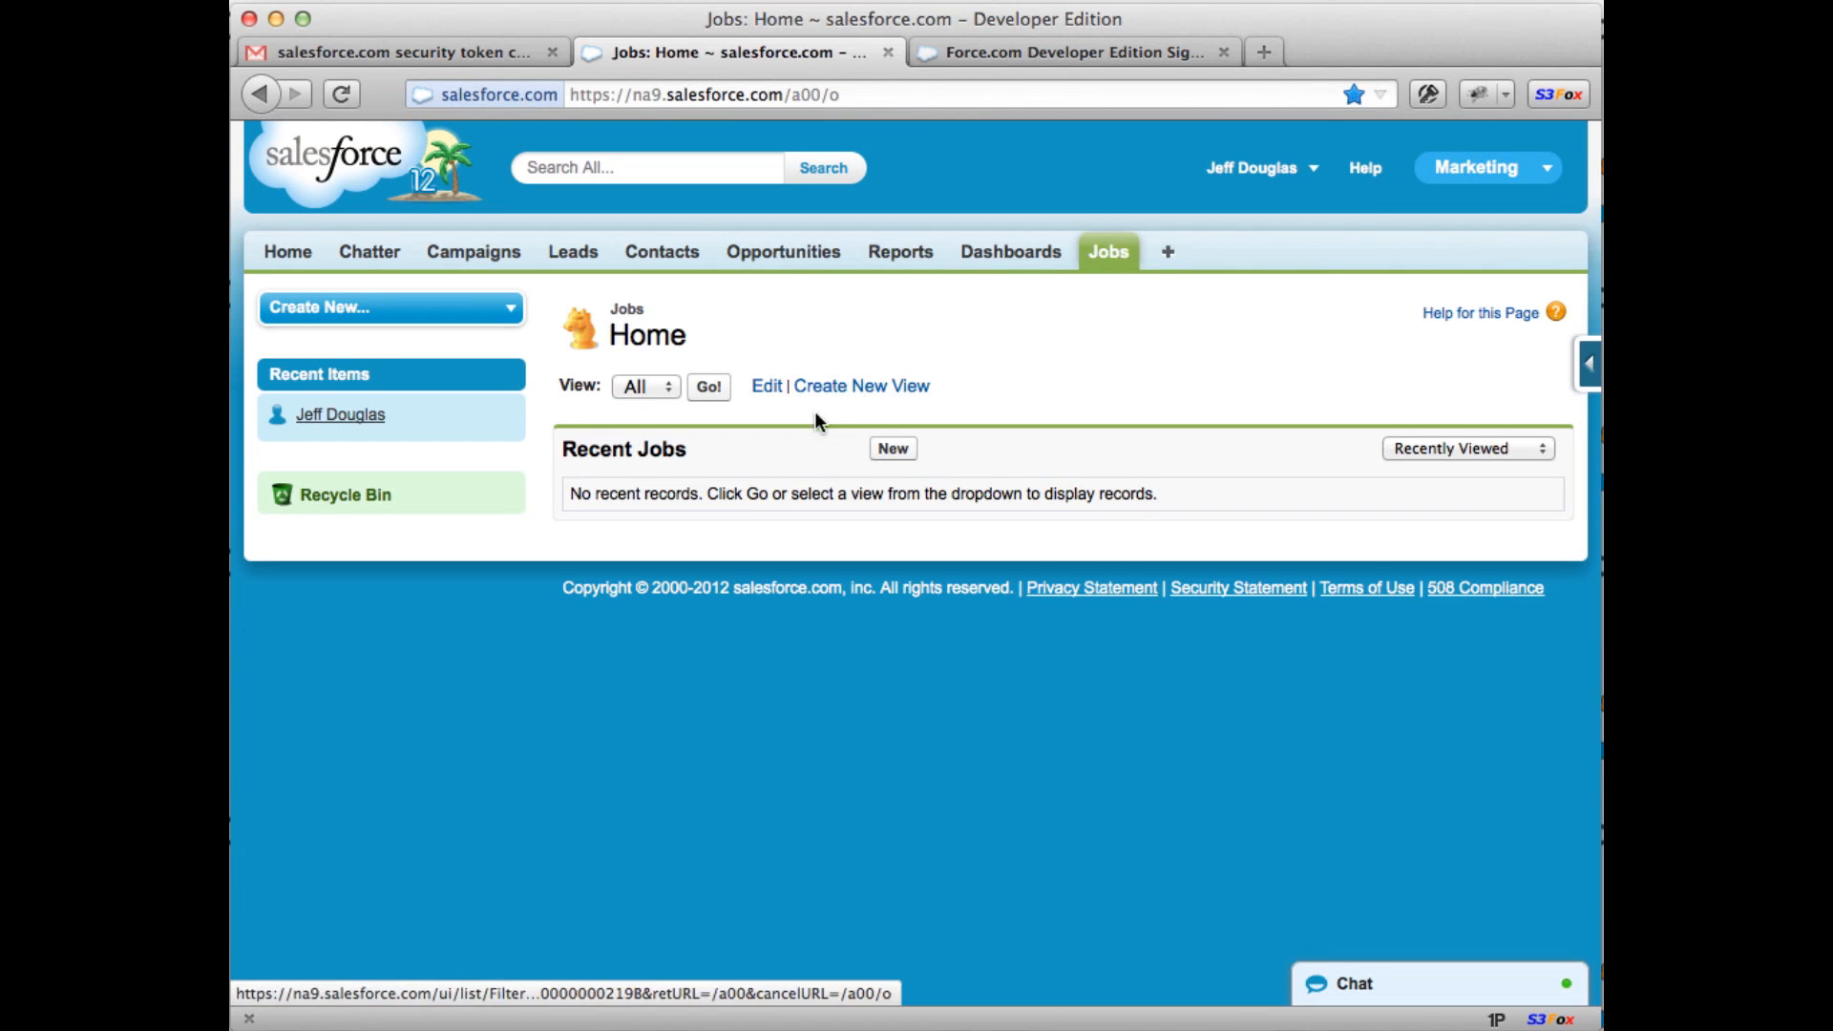
pyautogui.click(891, 449)
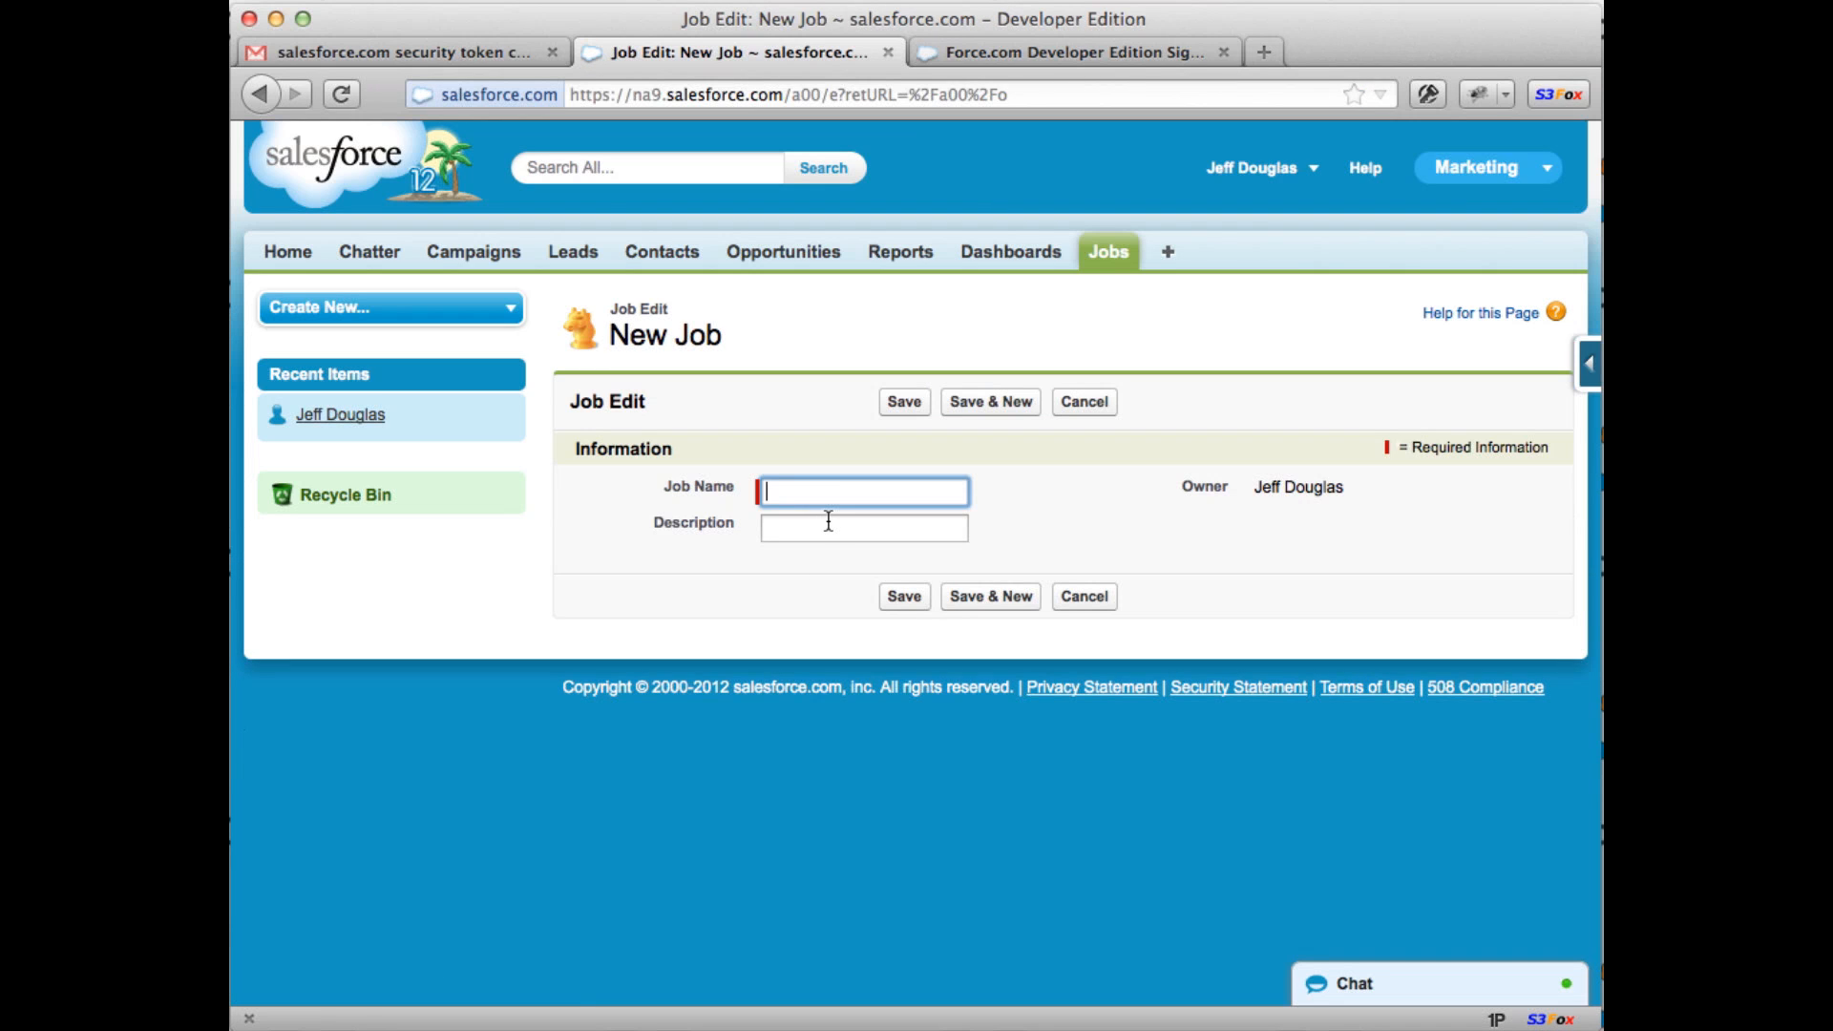
pyautogui.write('Job 0001')
pyautogui.press('Tab')
pyautogui.write('Really great ')
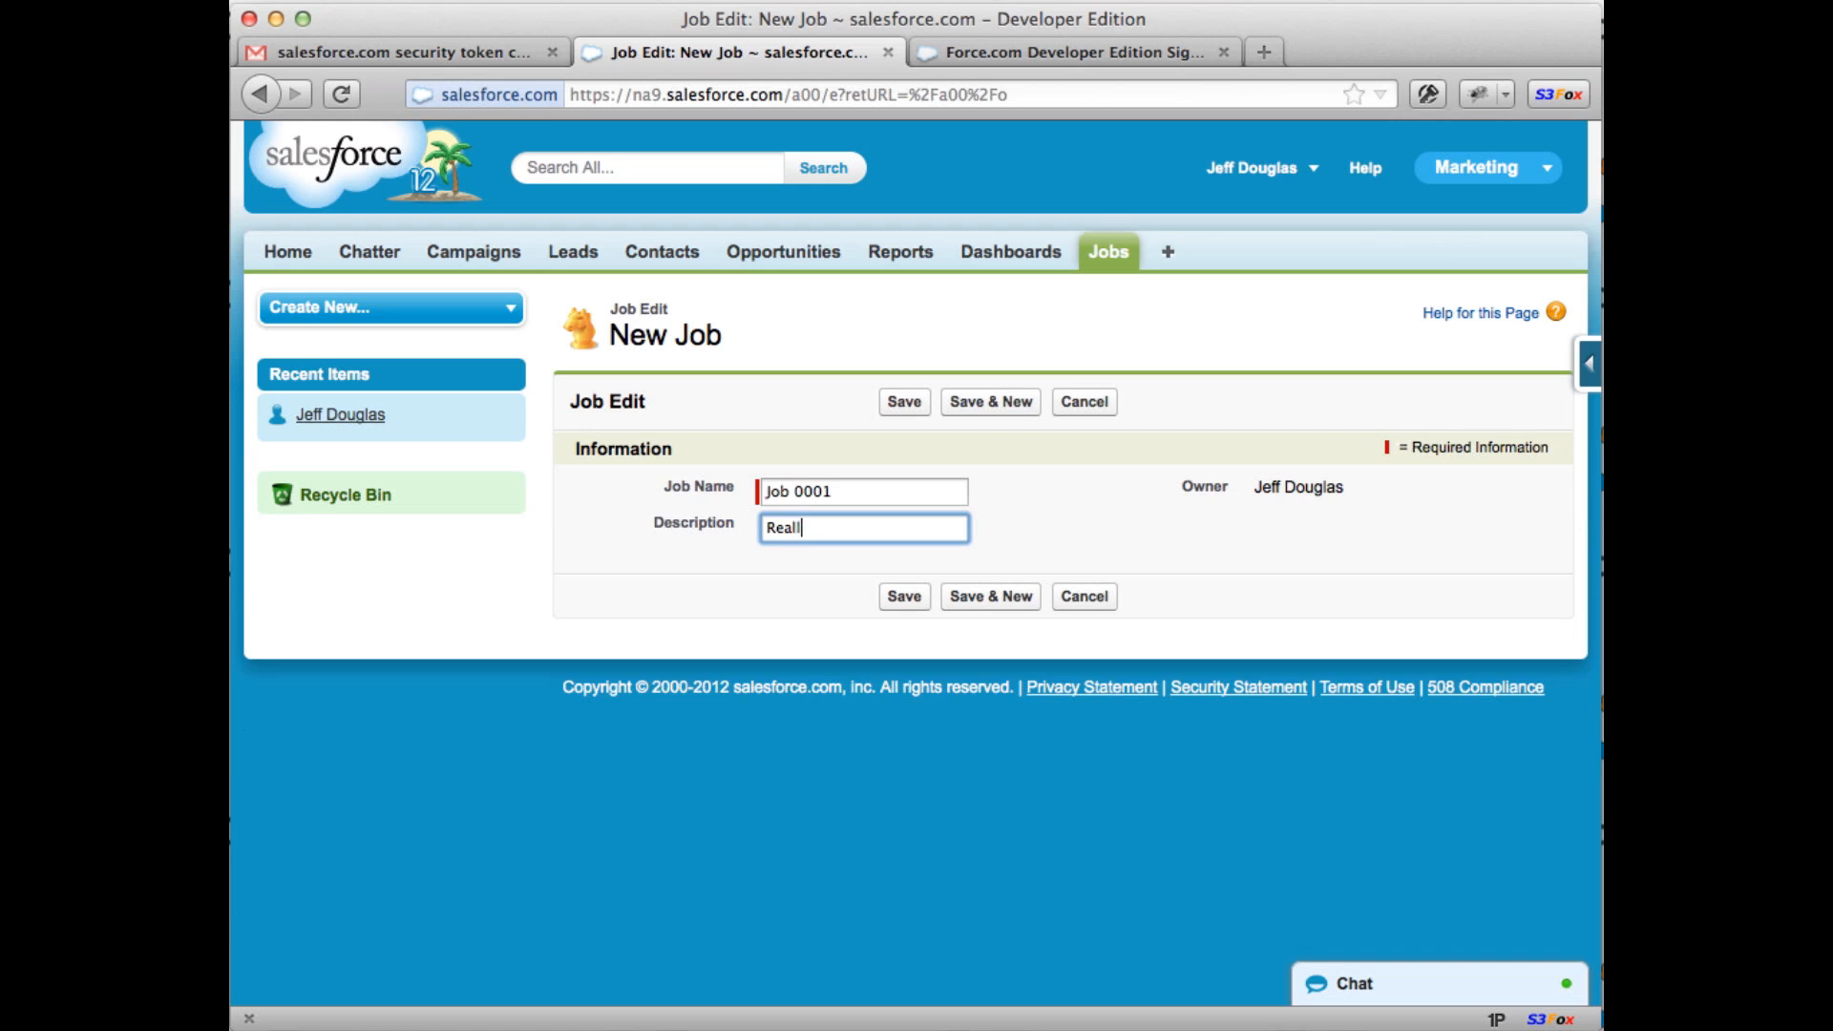
pyautogui.write('position!')
pyautogui.click(907, 401)
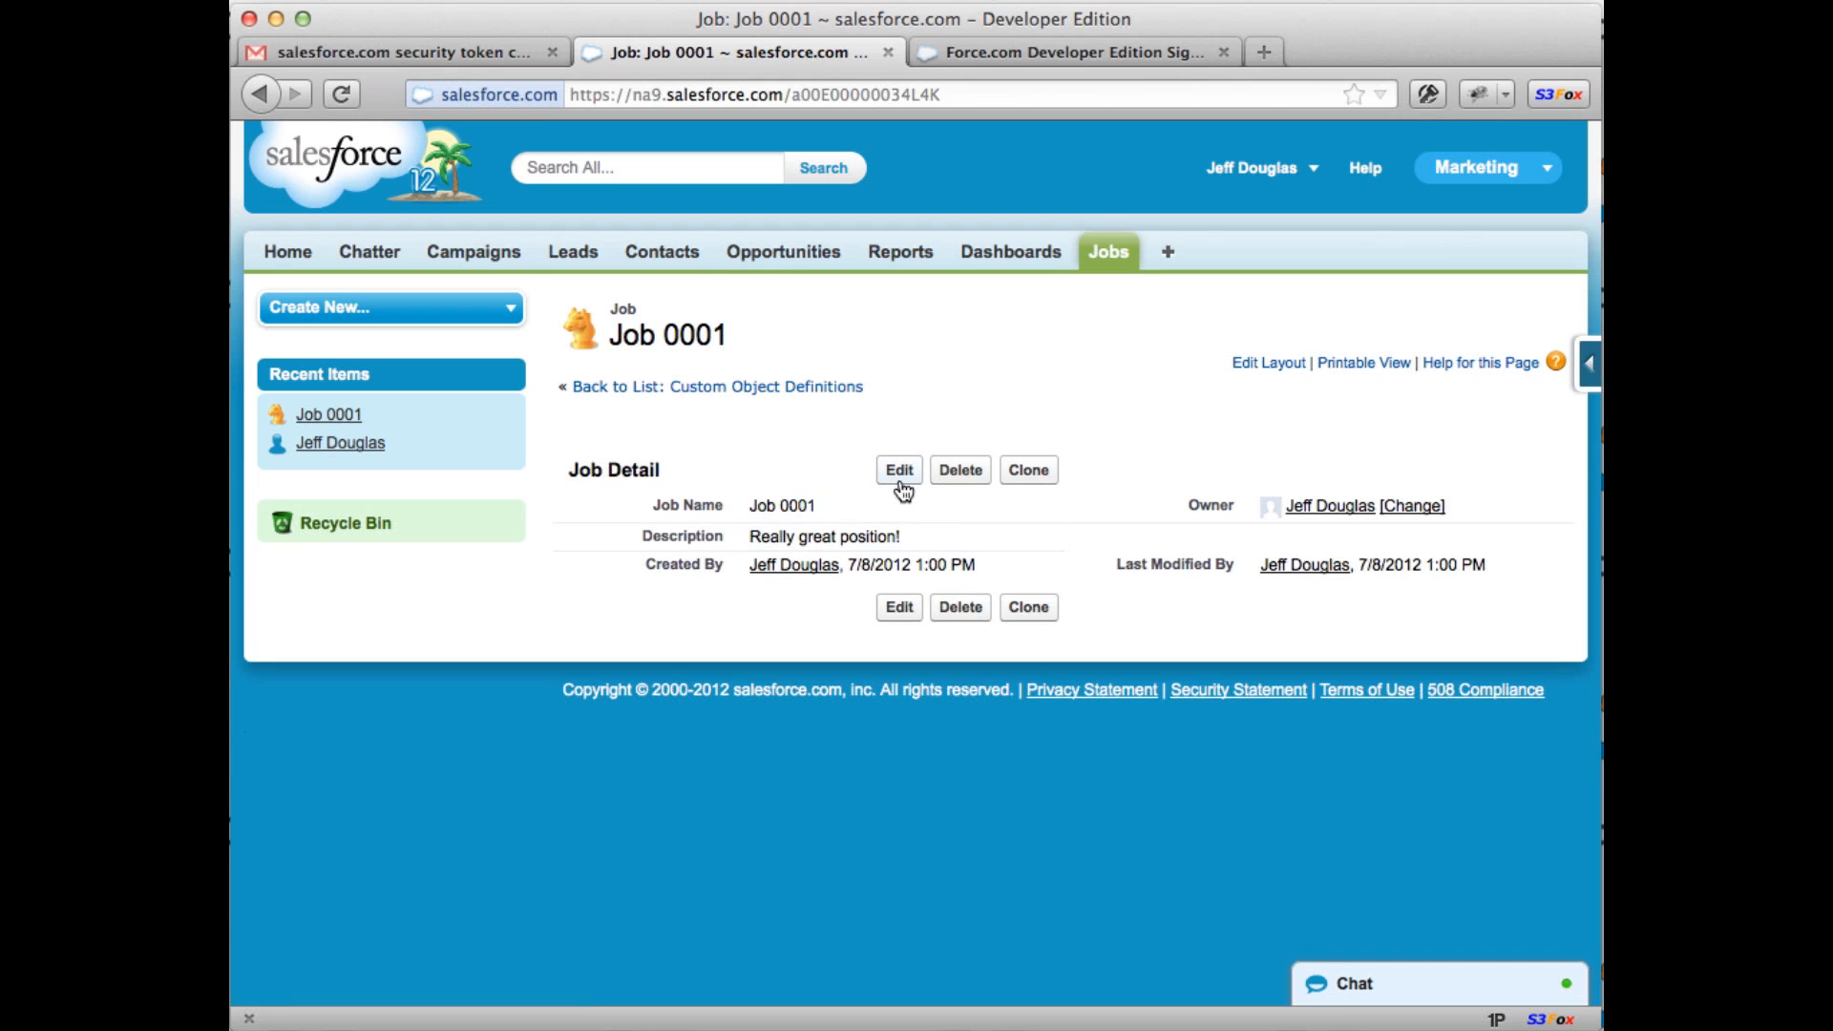
# Step: Resubmit the Job 0001 edit form, list all Jobs, and open Job 0001
pyautogui.click(900, 485)
pyautogui.press('Return')
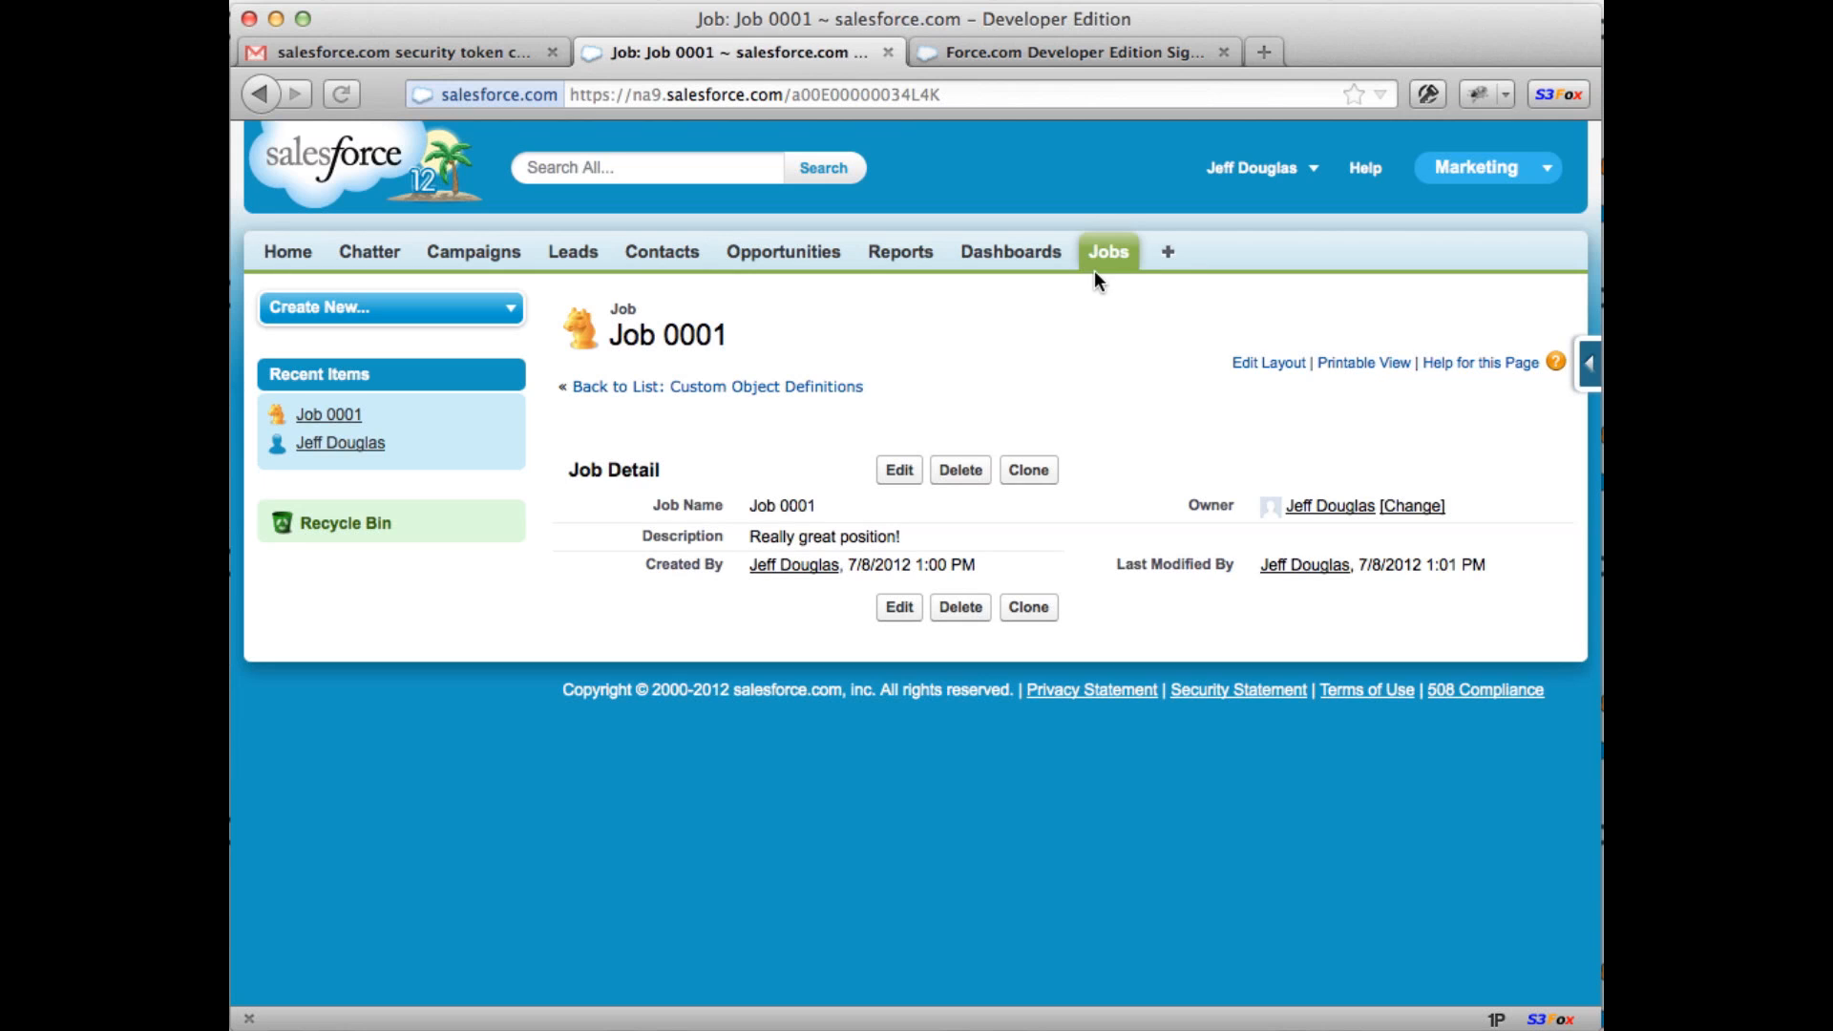
pyautogui.click(1104, 269)
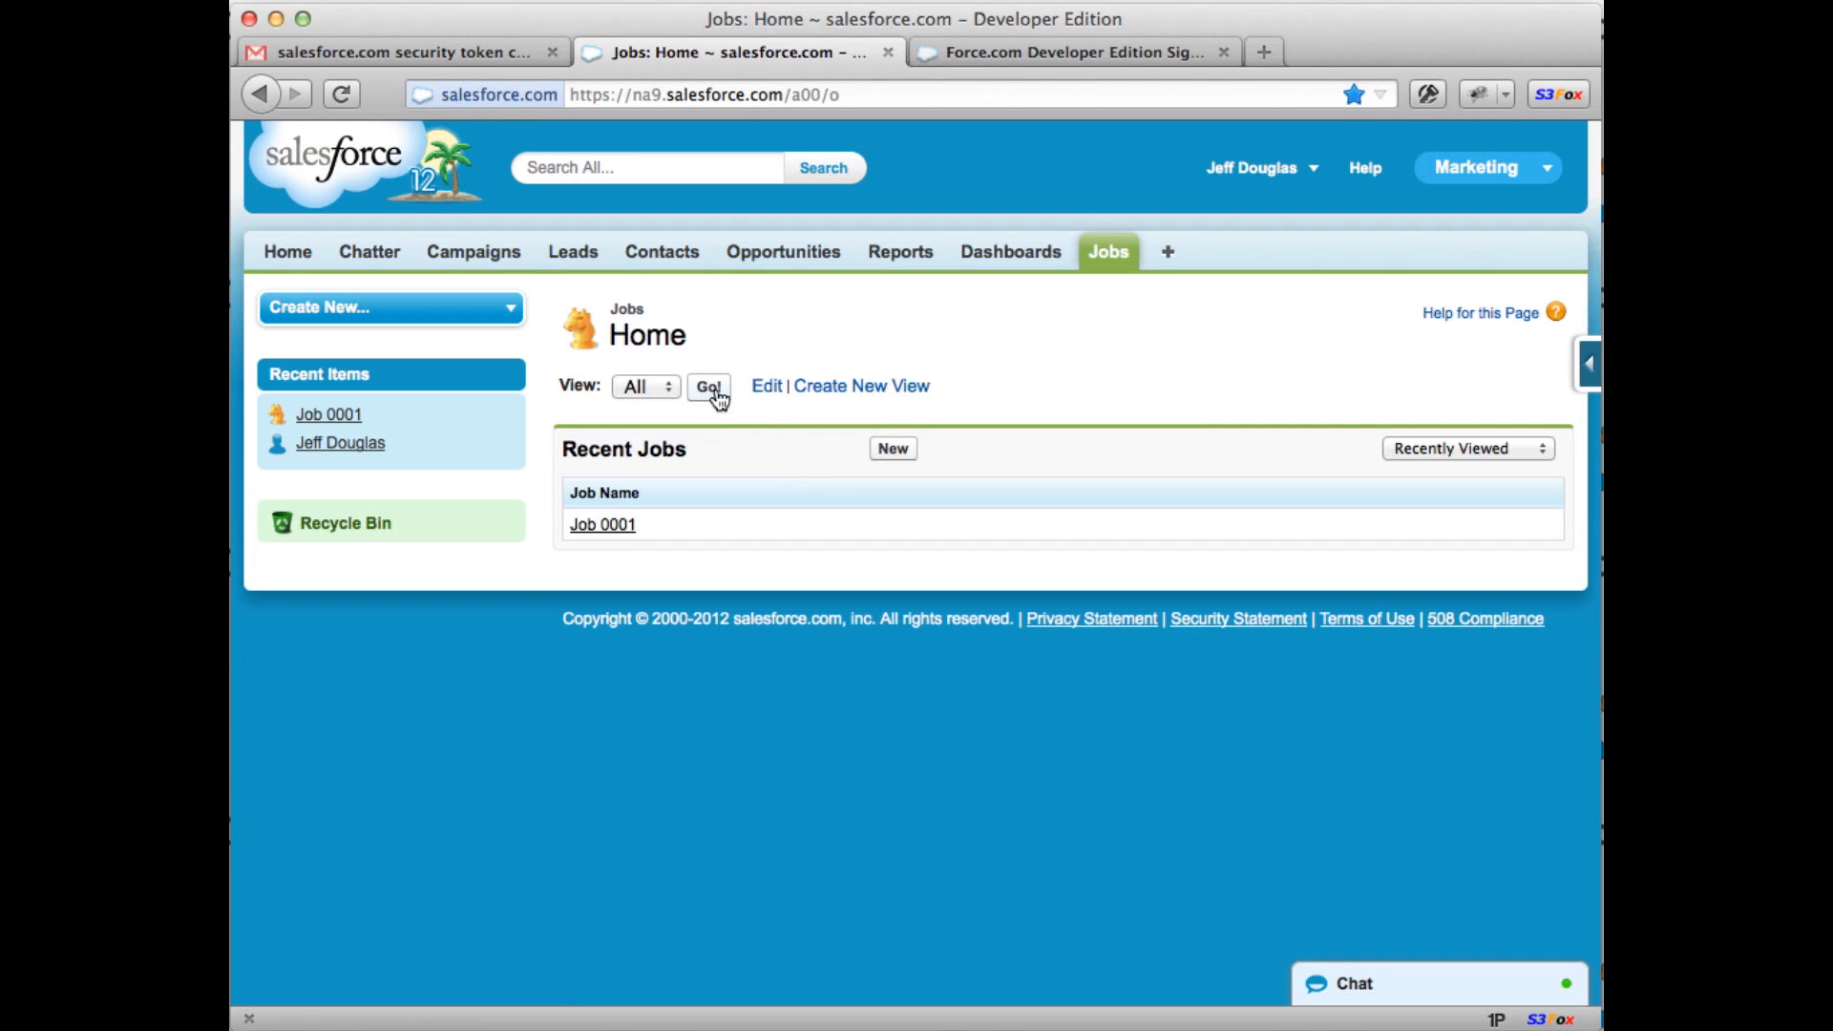
pyautogui.click(715, 392)
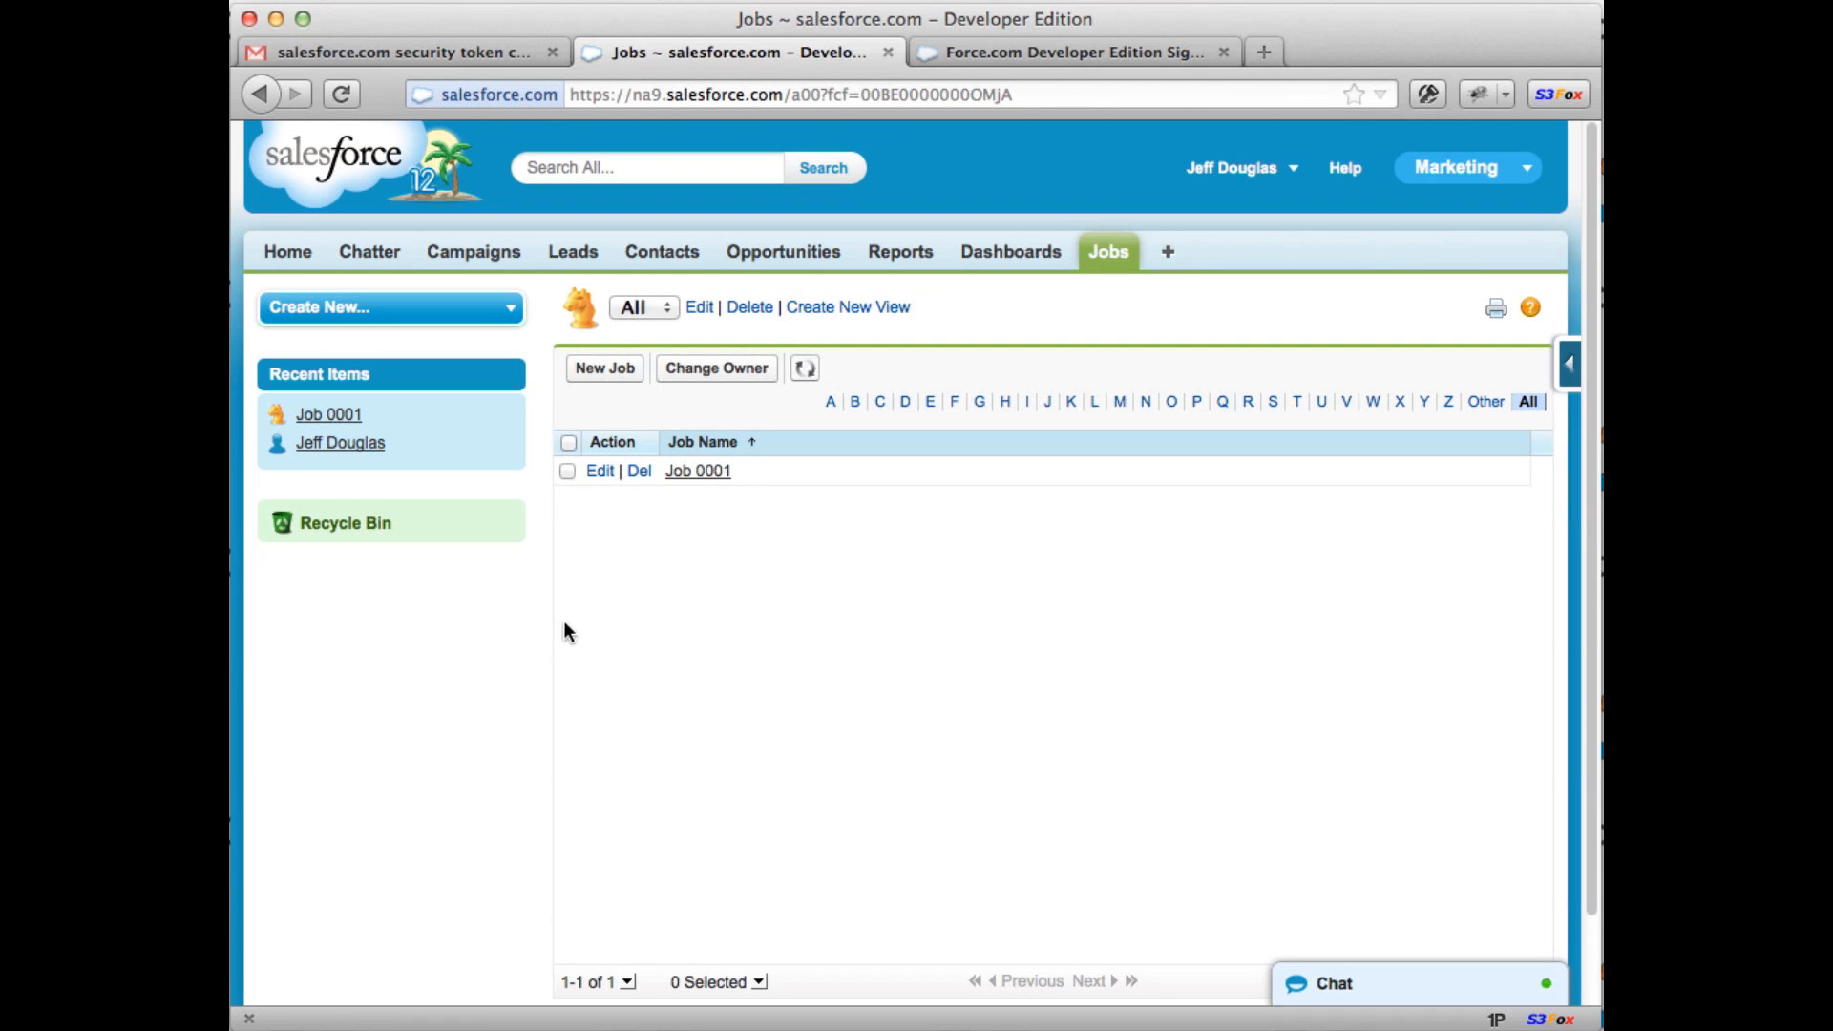
pyautogui.click(683, 472)
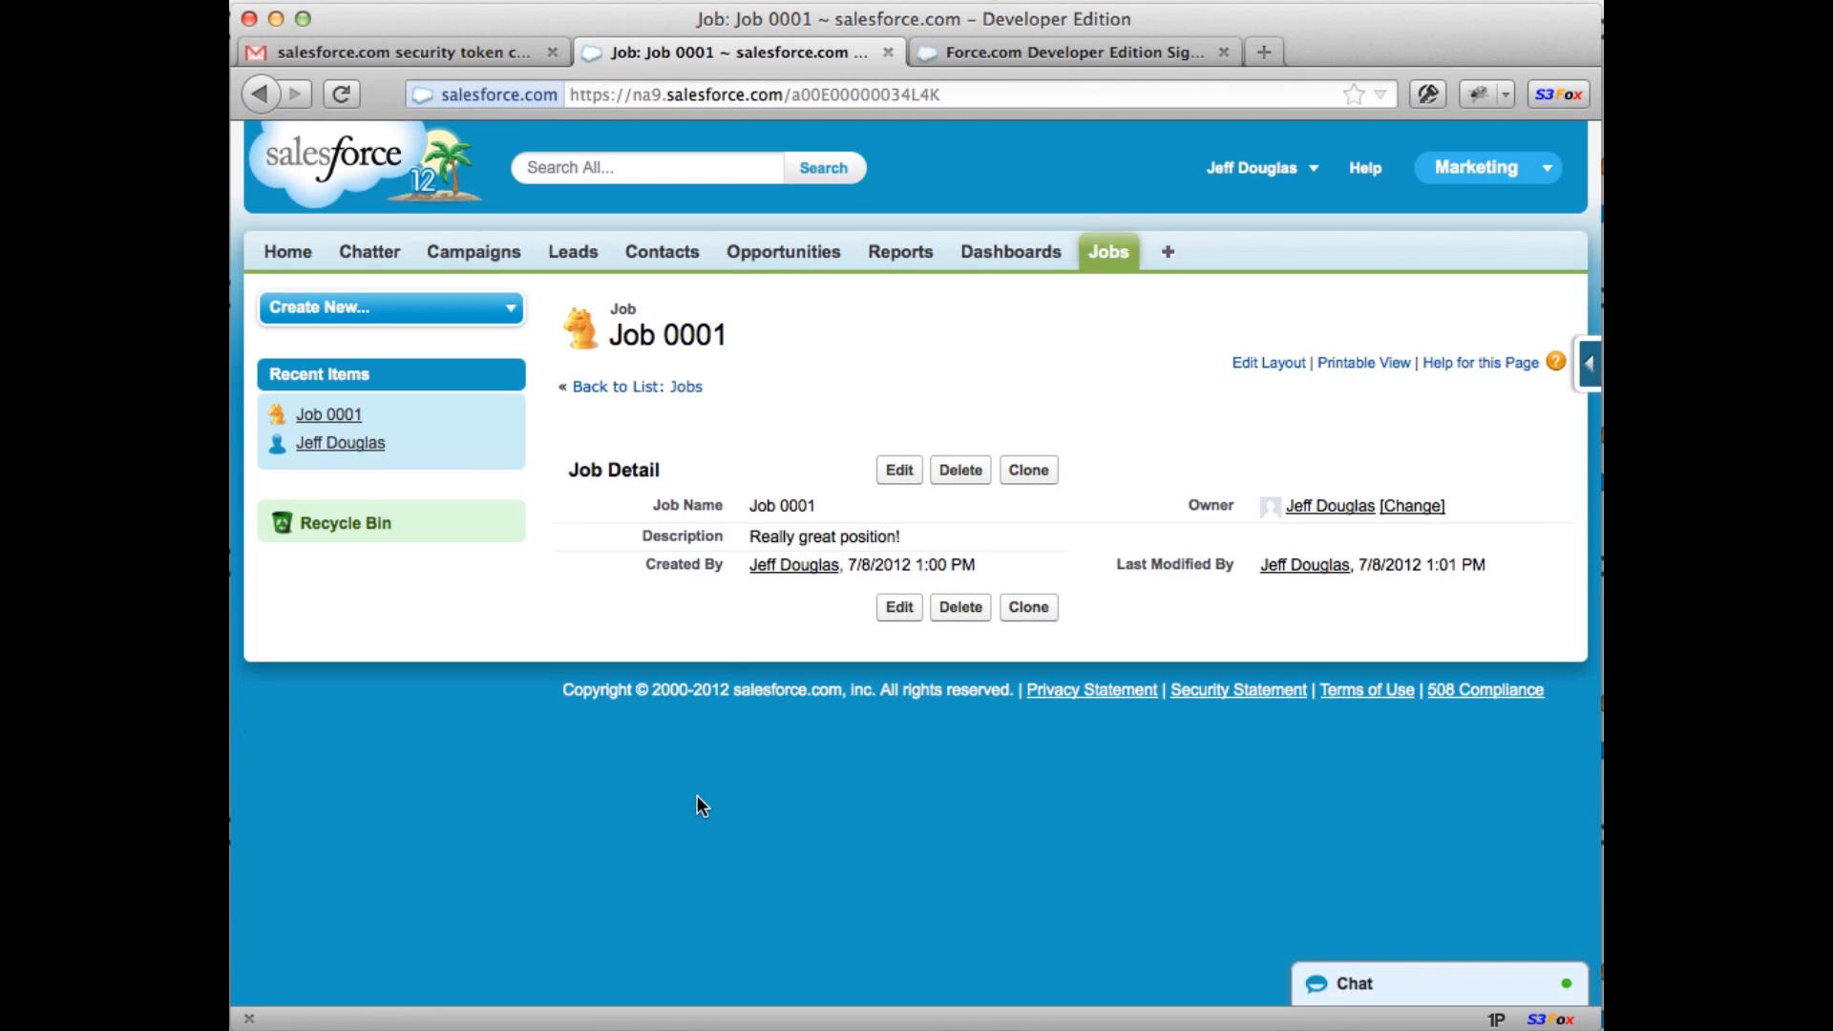
# Step: Go from the Developer Force sign-up tab to developer.force.com
pyautogui.click(1088, 55)
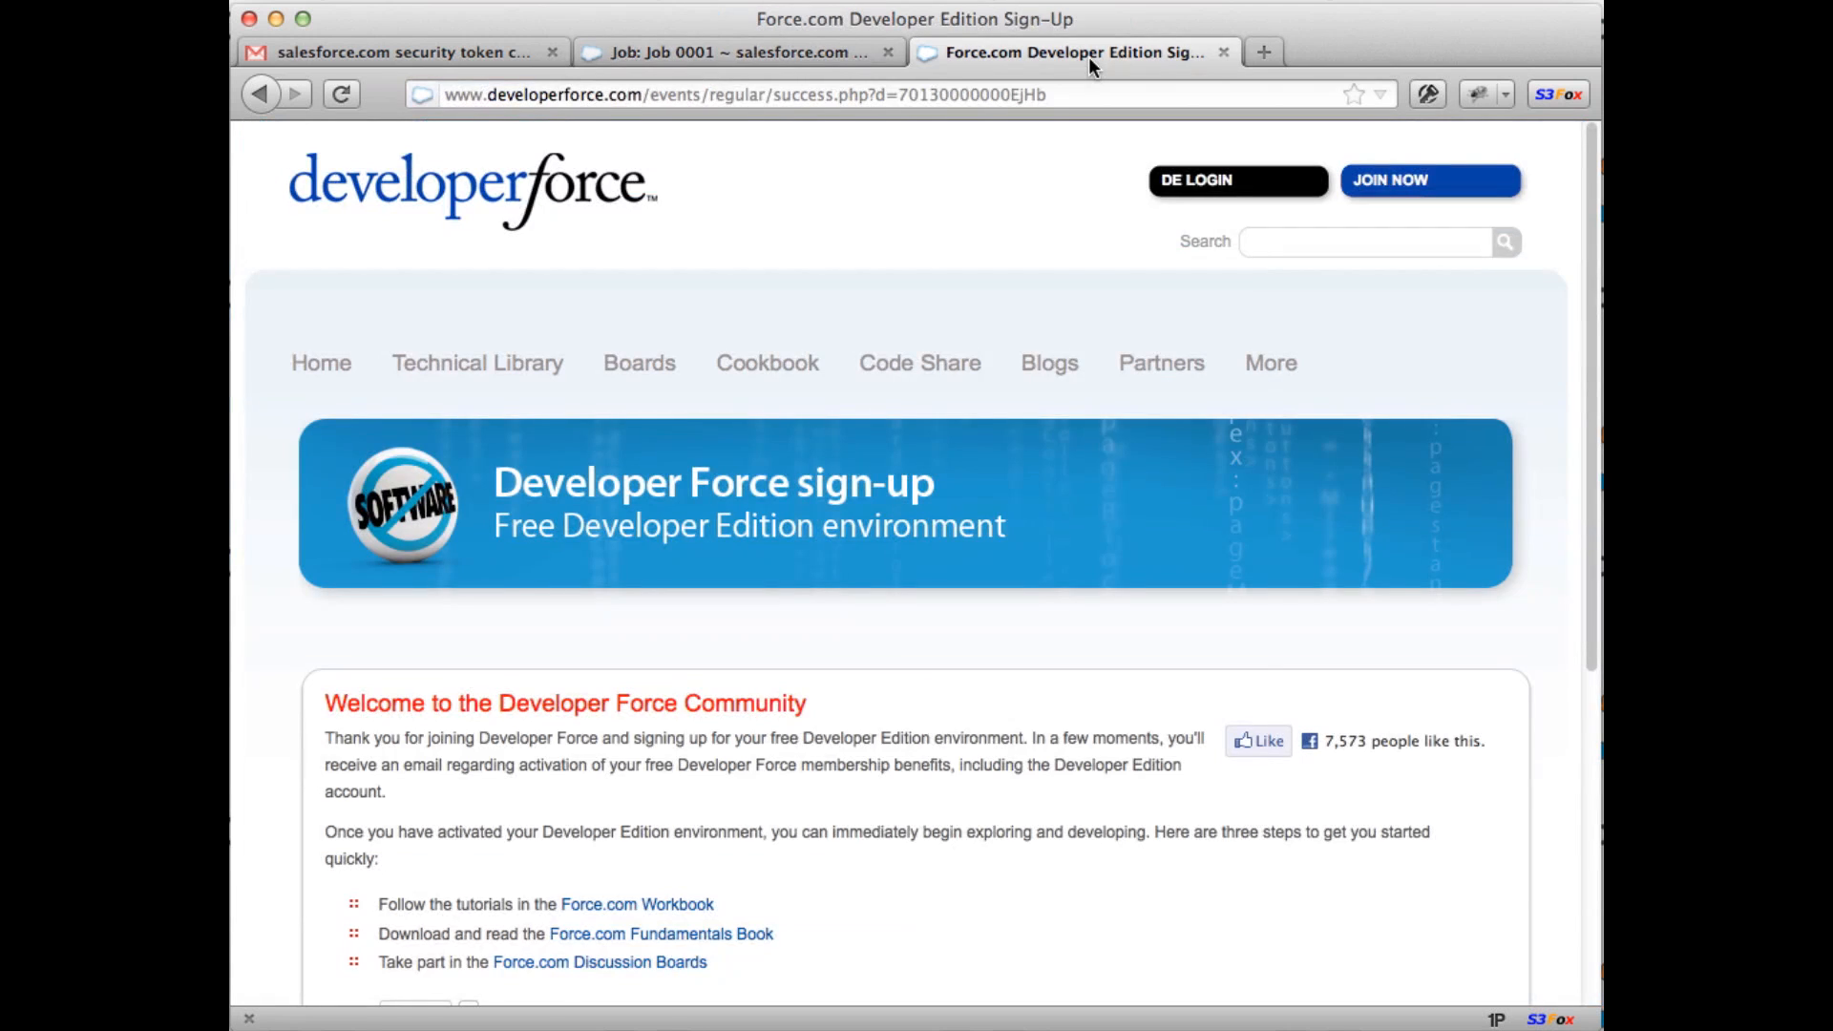
pyautogui.moveTo(1106, 661)
pyautogui.scroll(-3, 942, 806)
pyautogui.scroll(-1, 943, 810)
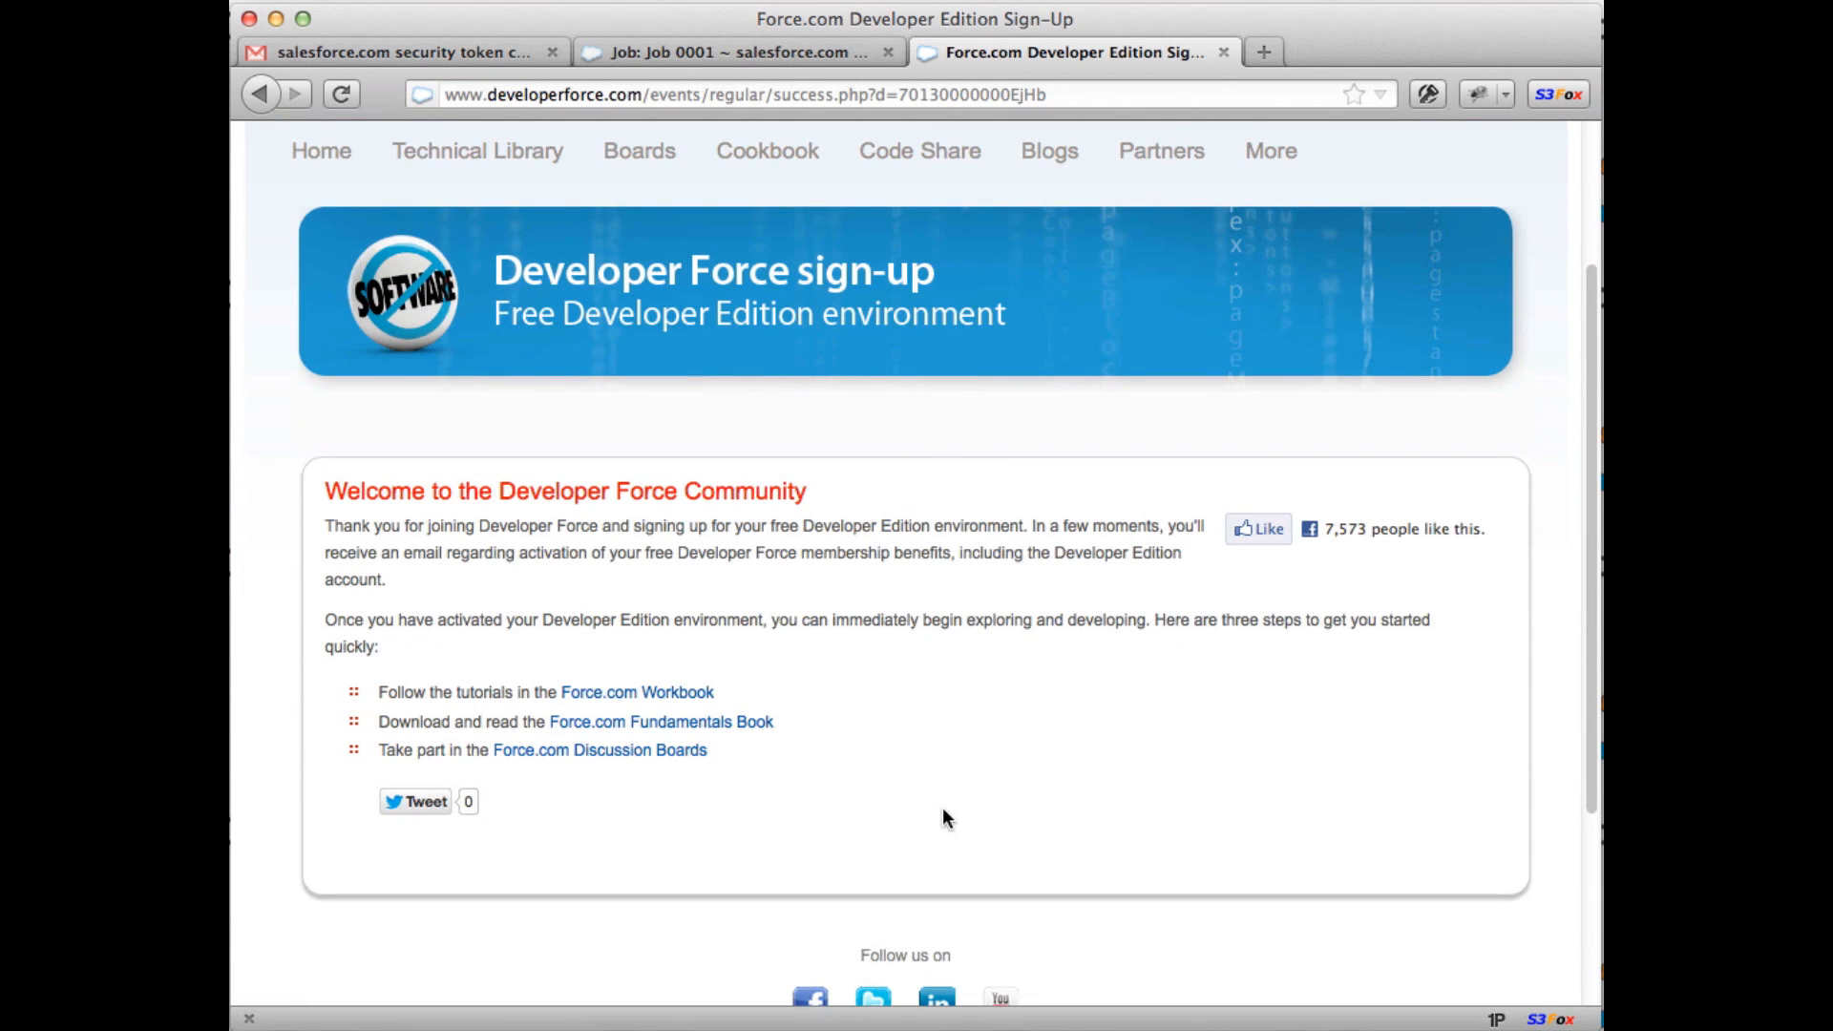
pyautogui.scroll(3, 943, 809)
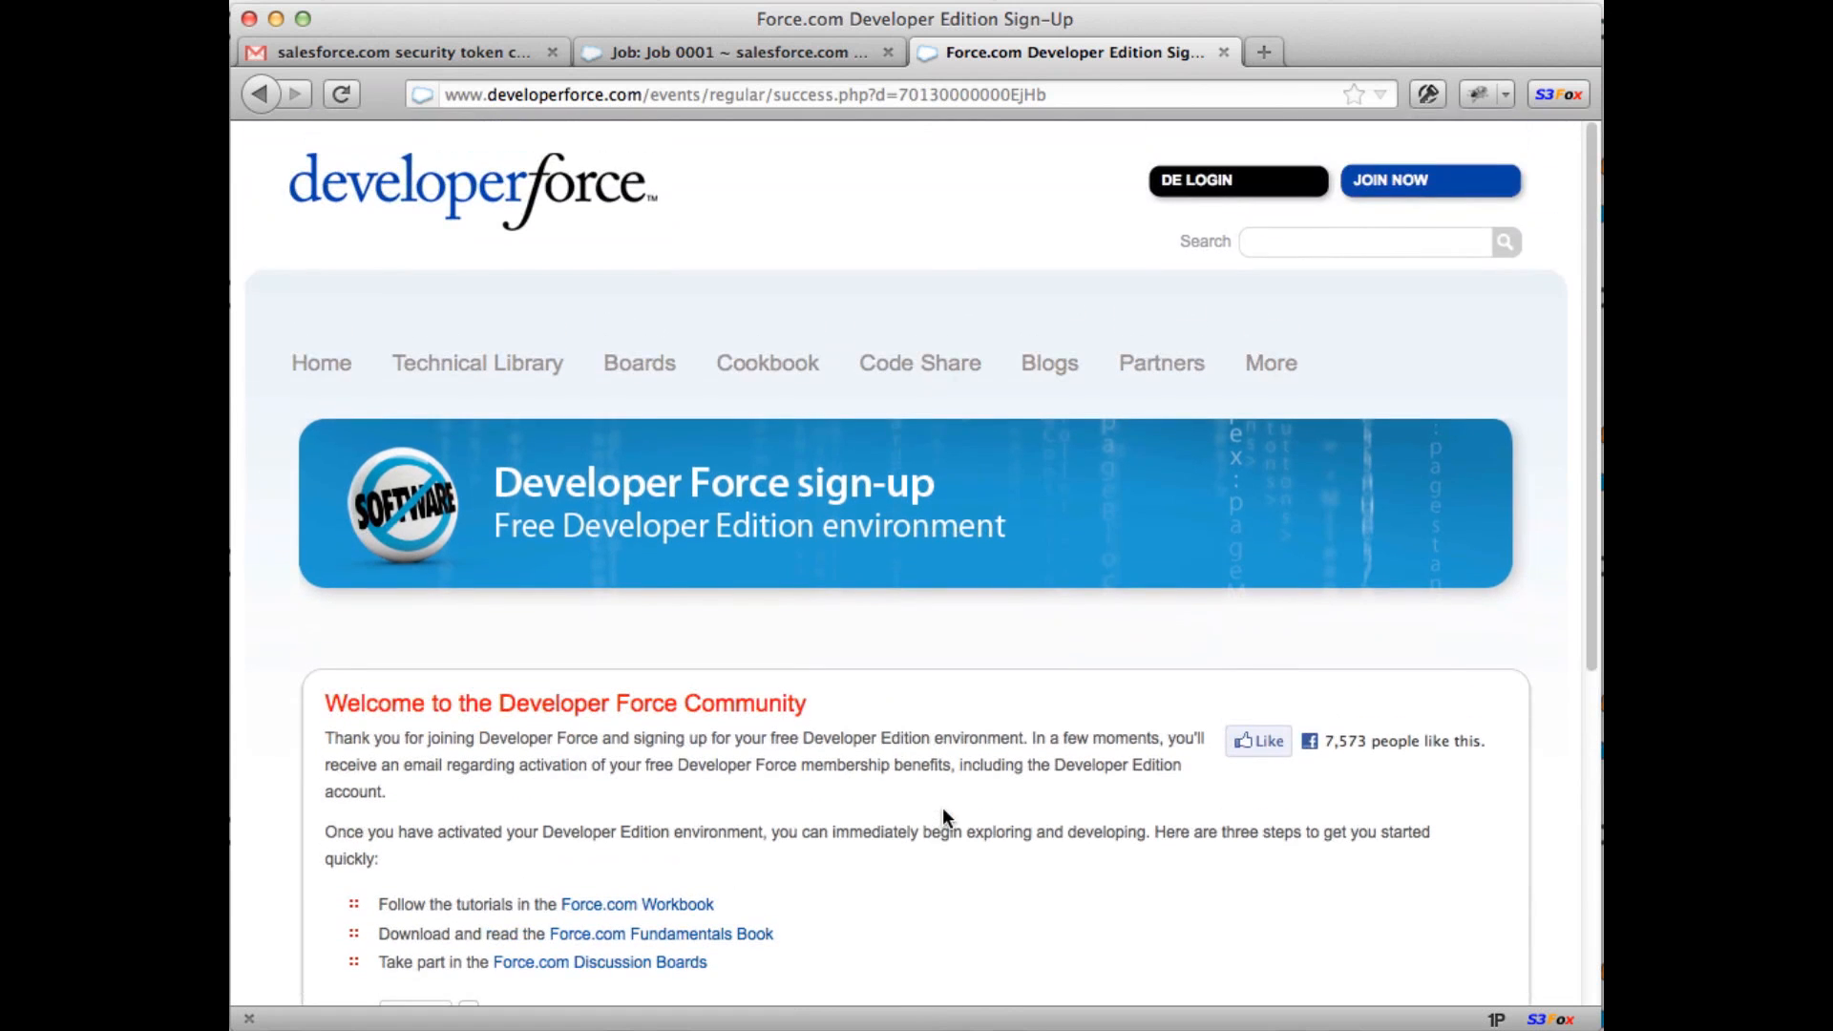
pyautogui.press('super+l')
pyautogui.write('de')
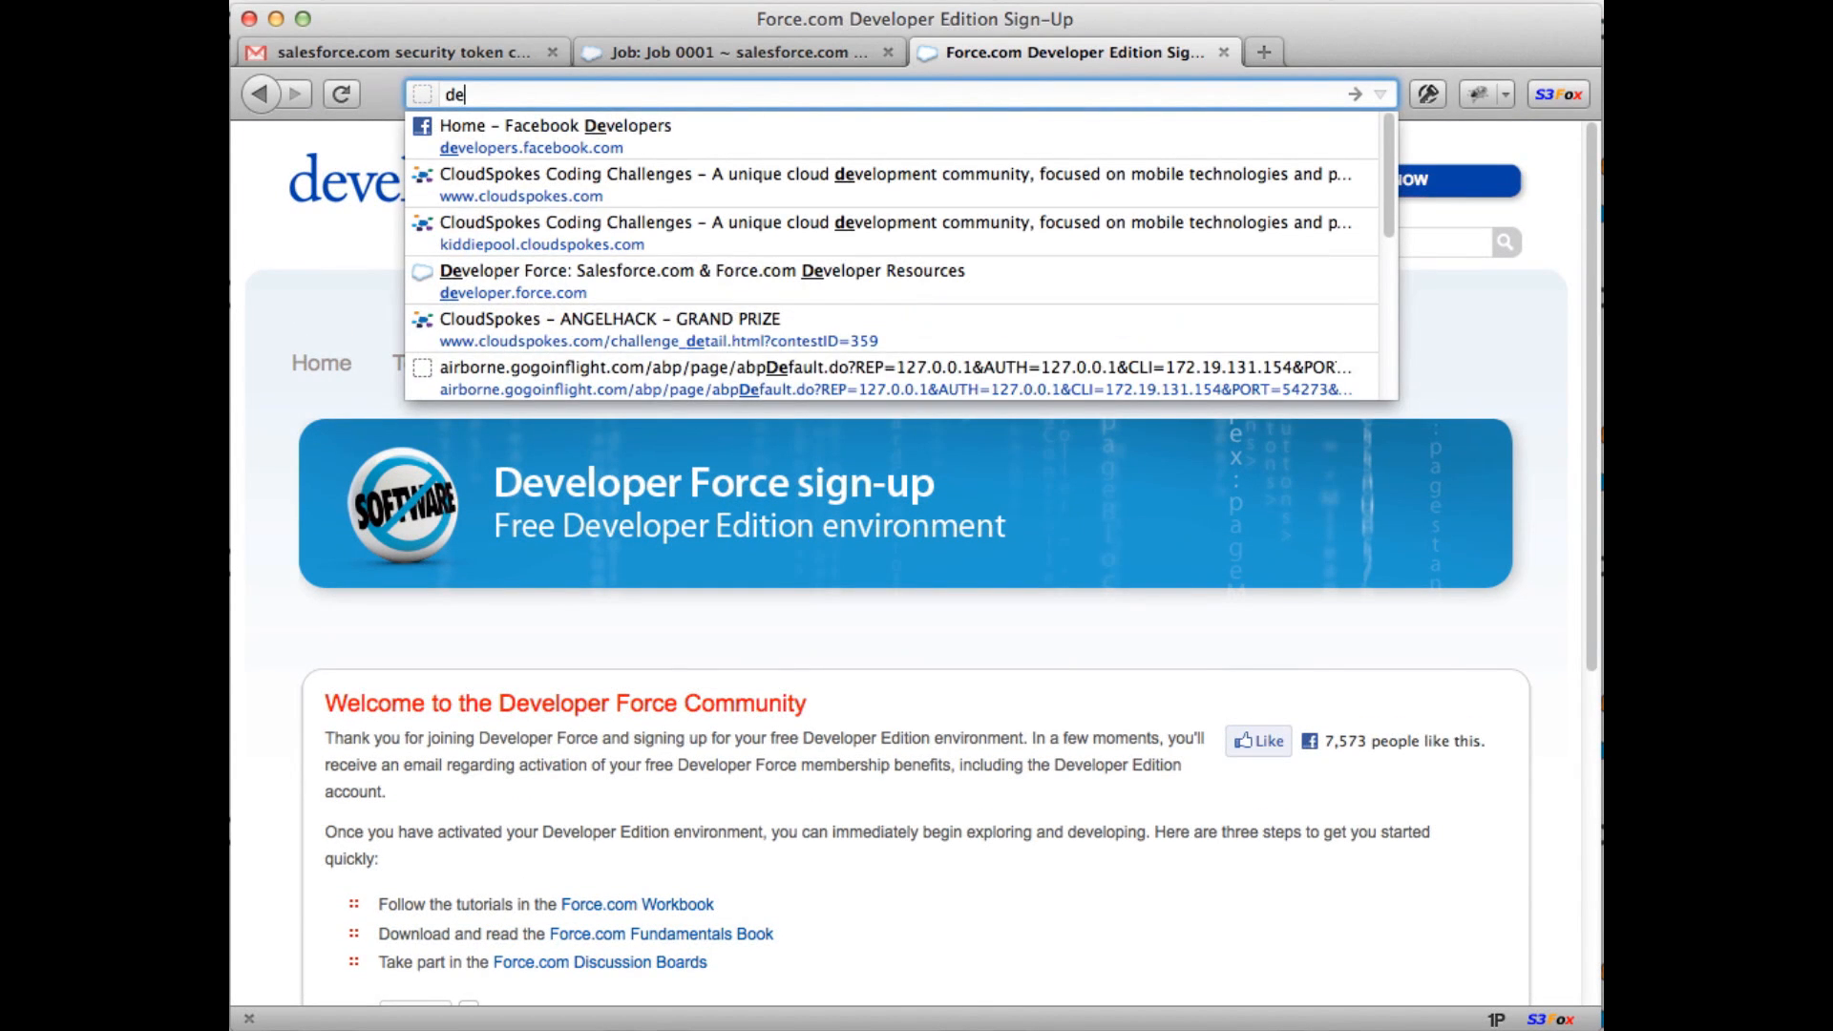
pyautogui.write('veloper.force')
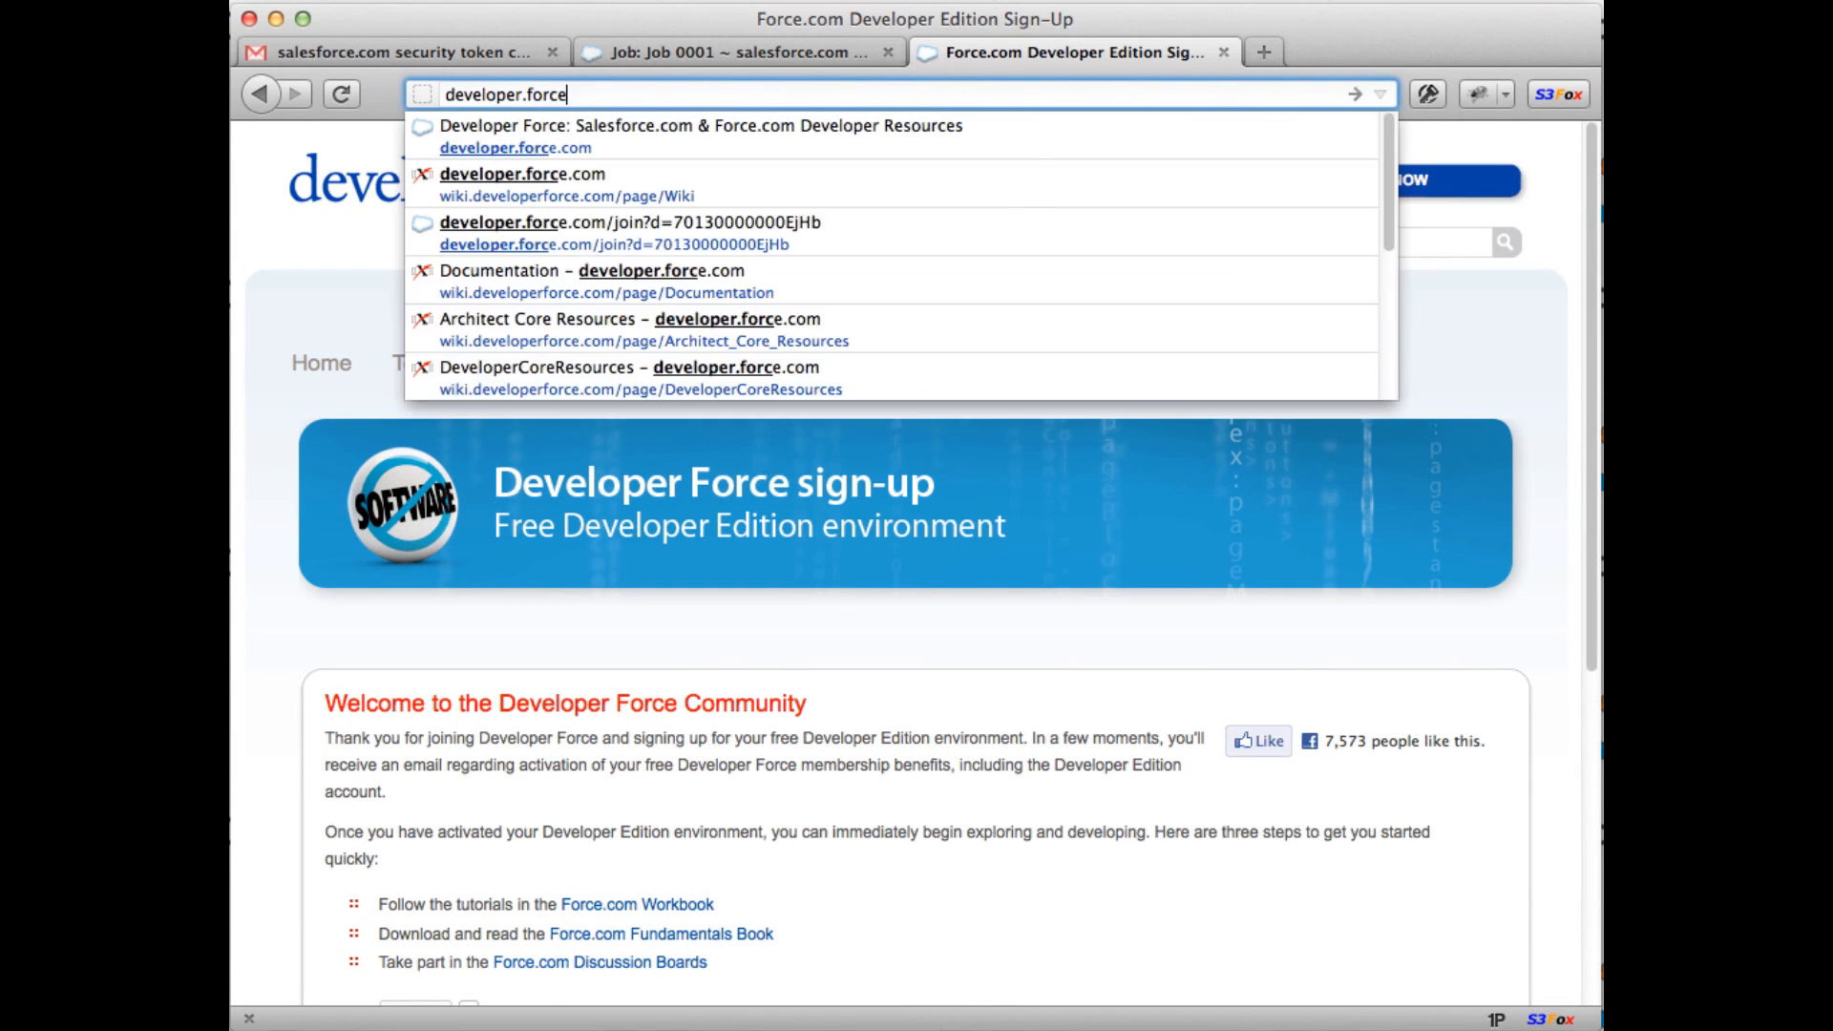
pyautogui.press('Return')
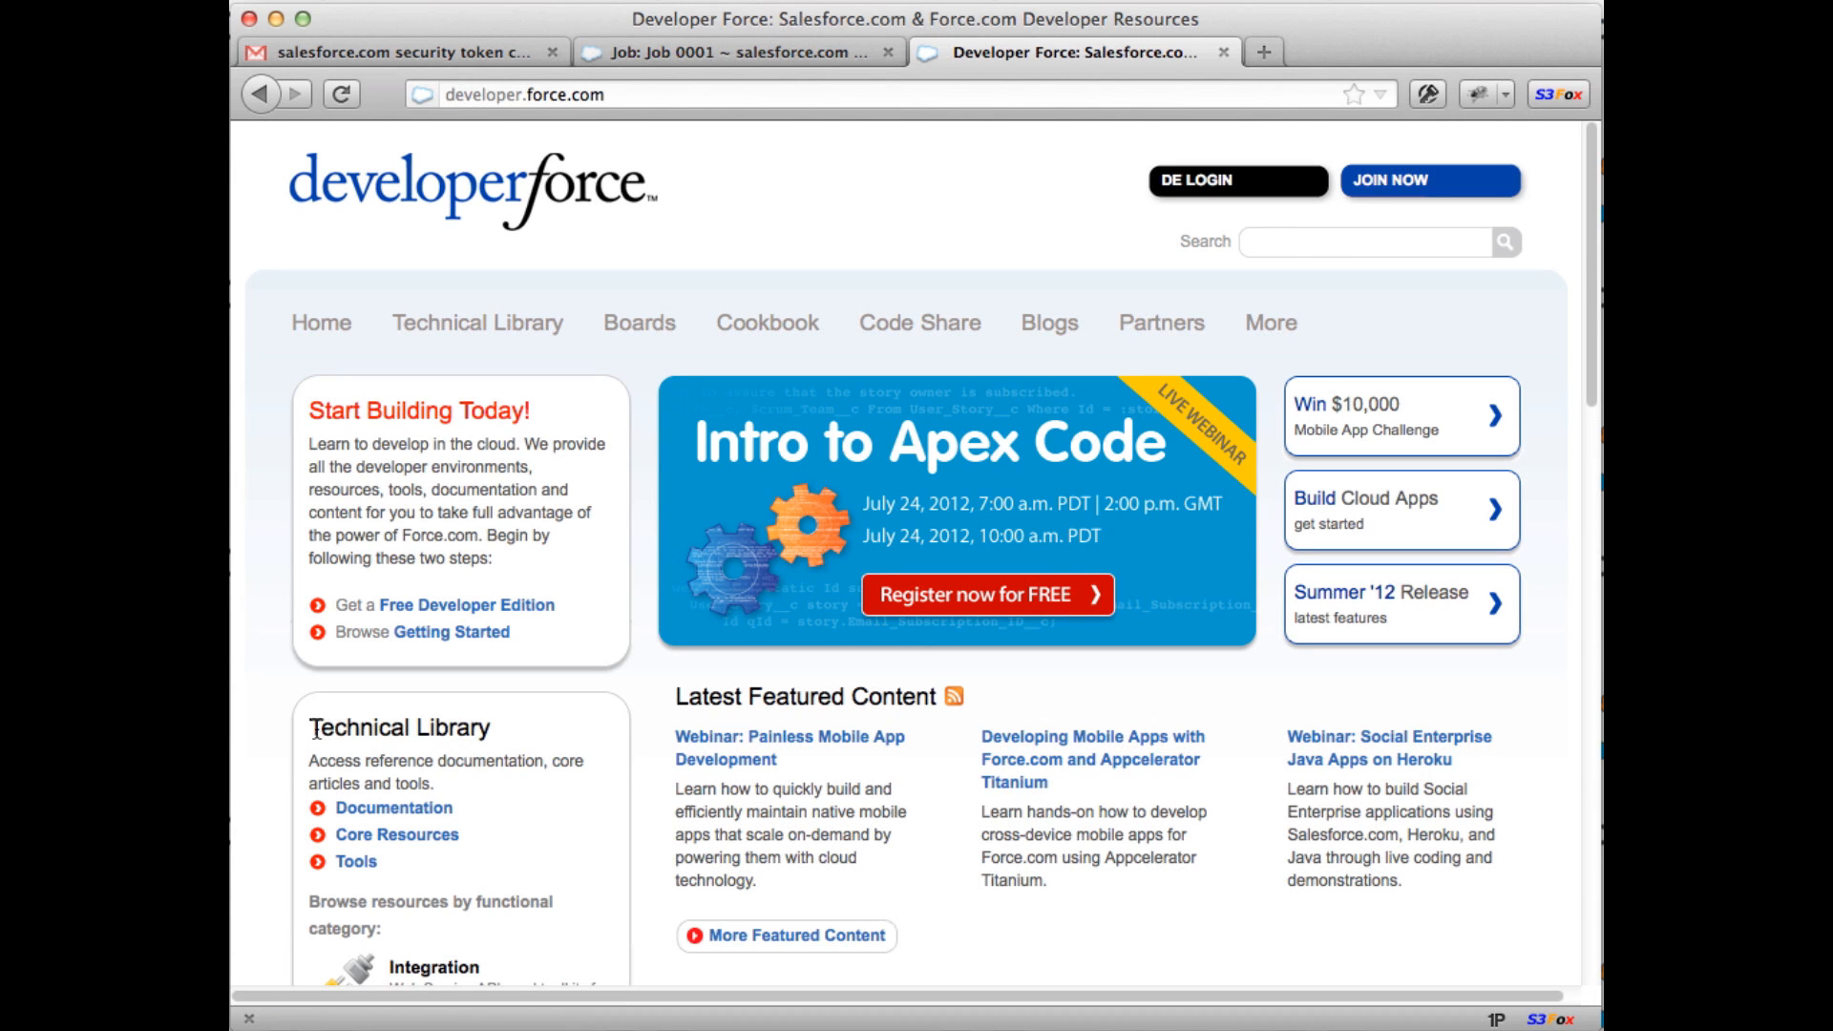
# Step: Open Documentation's Tools and Toolkits page and open Workbench in a new background tab
pyautogui.scroll(-5, 261, 736)
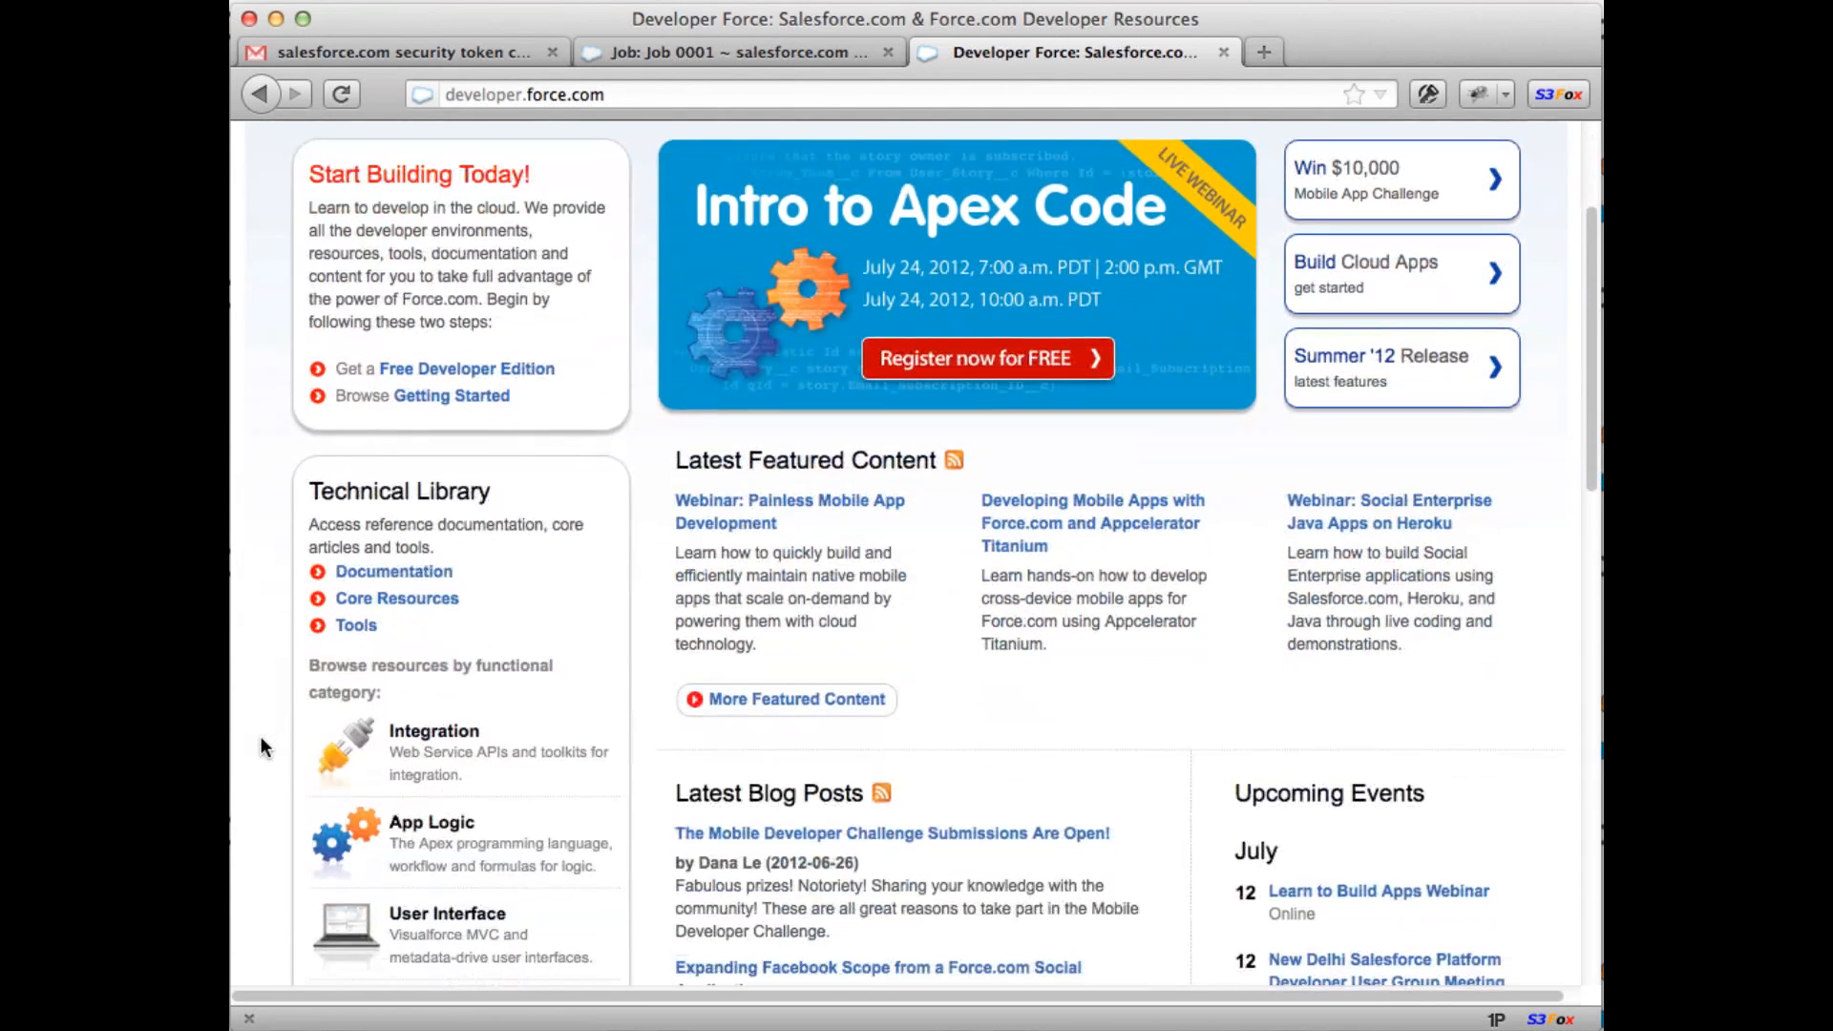
pyautogui.click(404, 574)
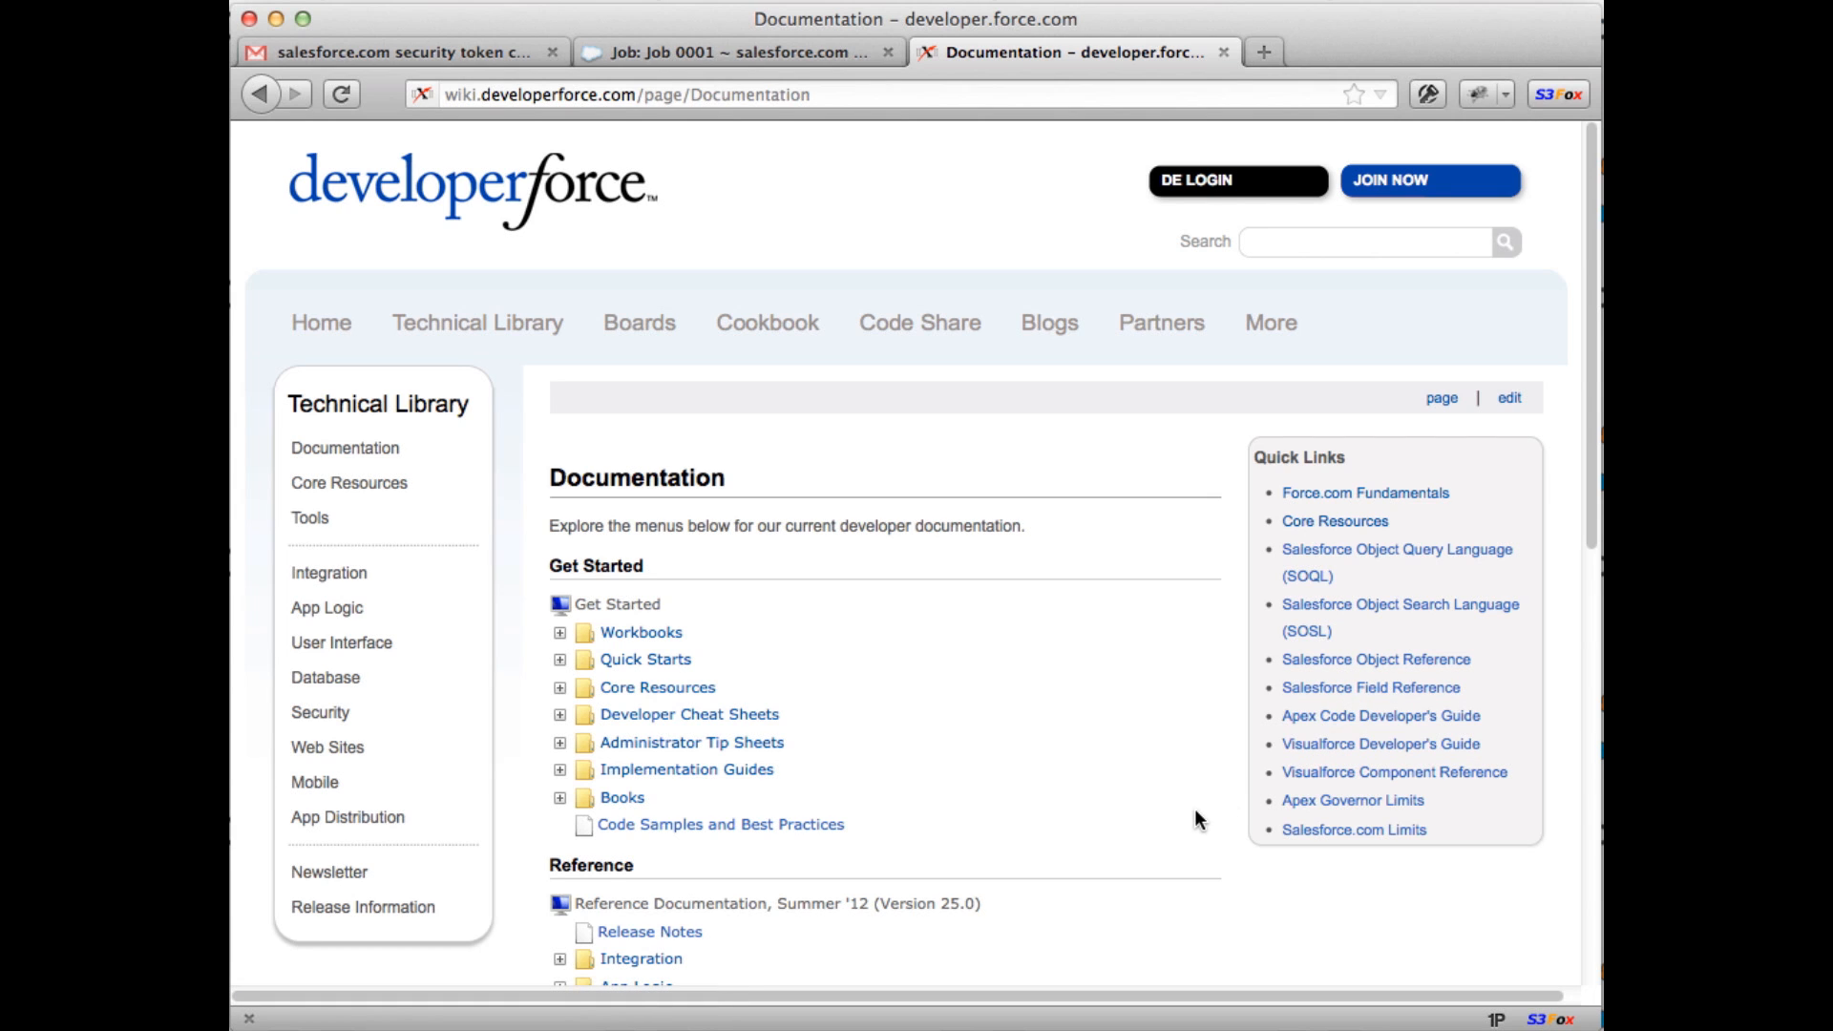
pyautogui.click(310, 520)
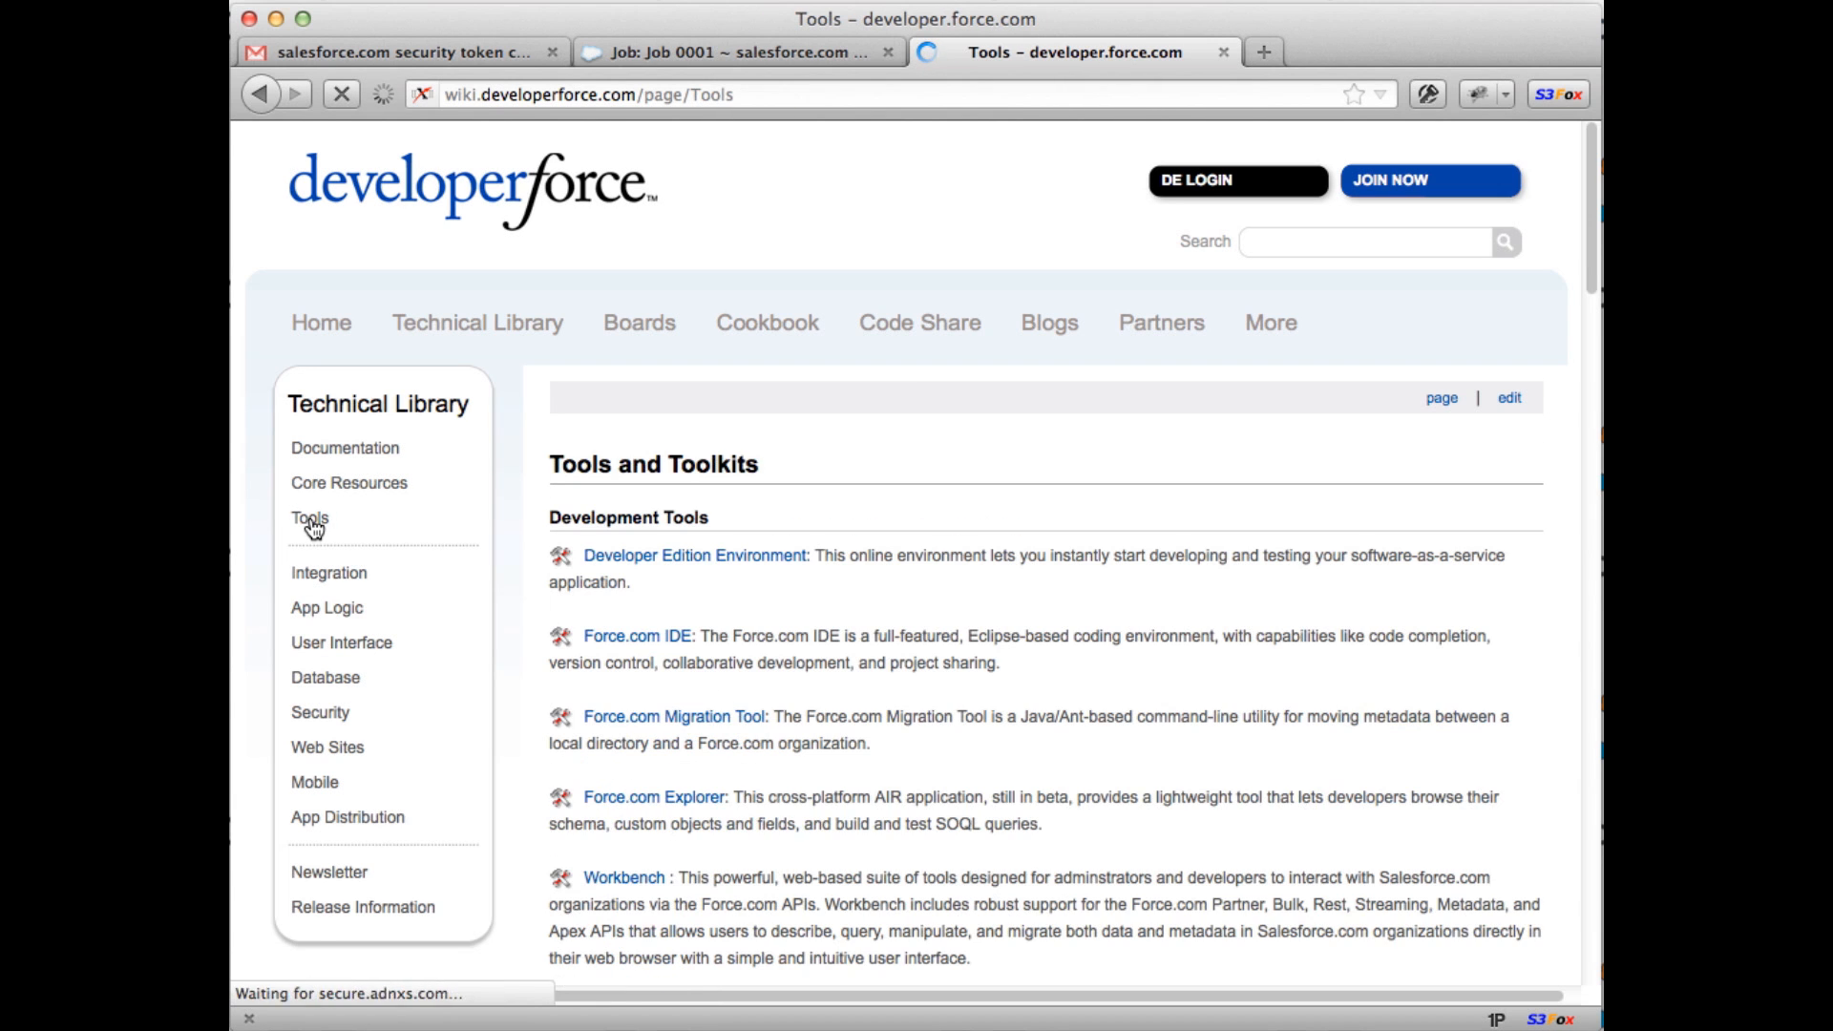
pyautogui.scroll(-3, 994, 573)
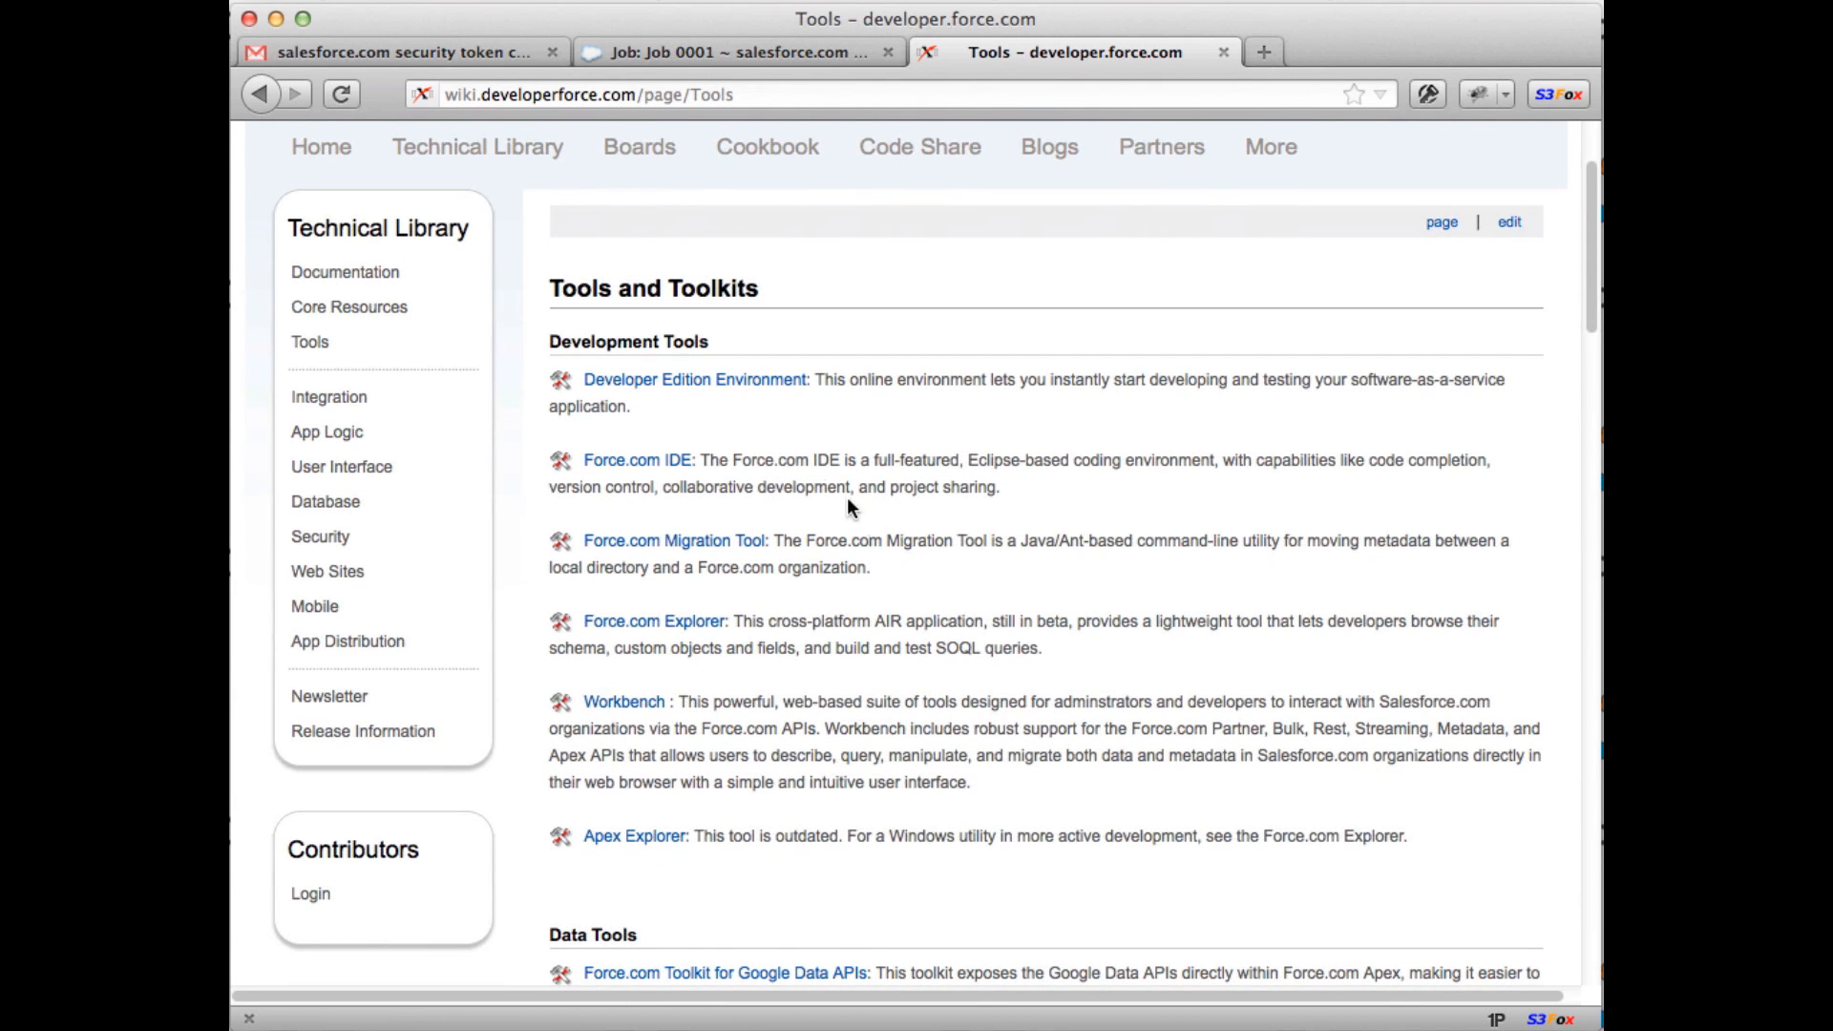
pyautogui.scroll(-1, 671, 412)
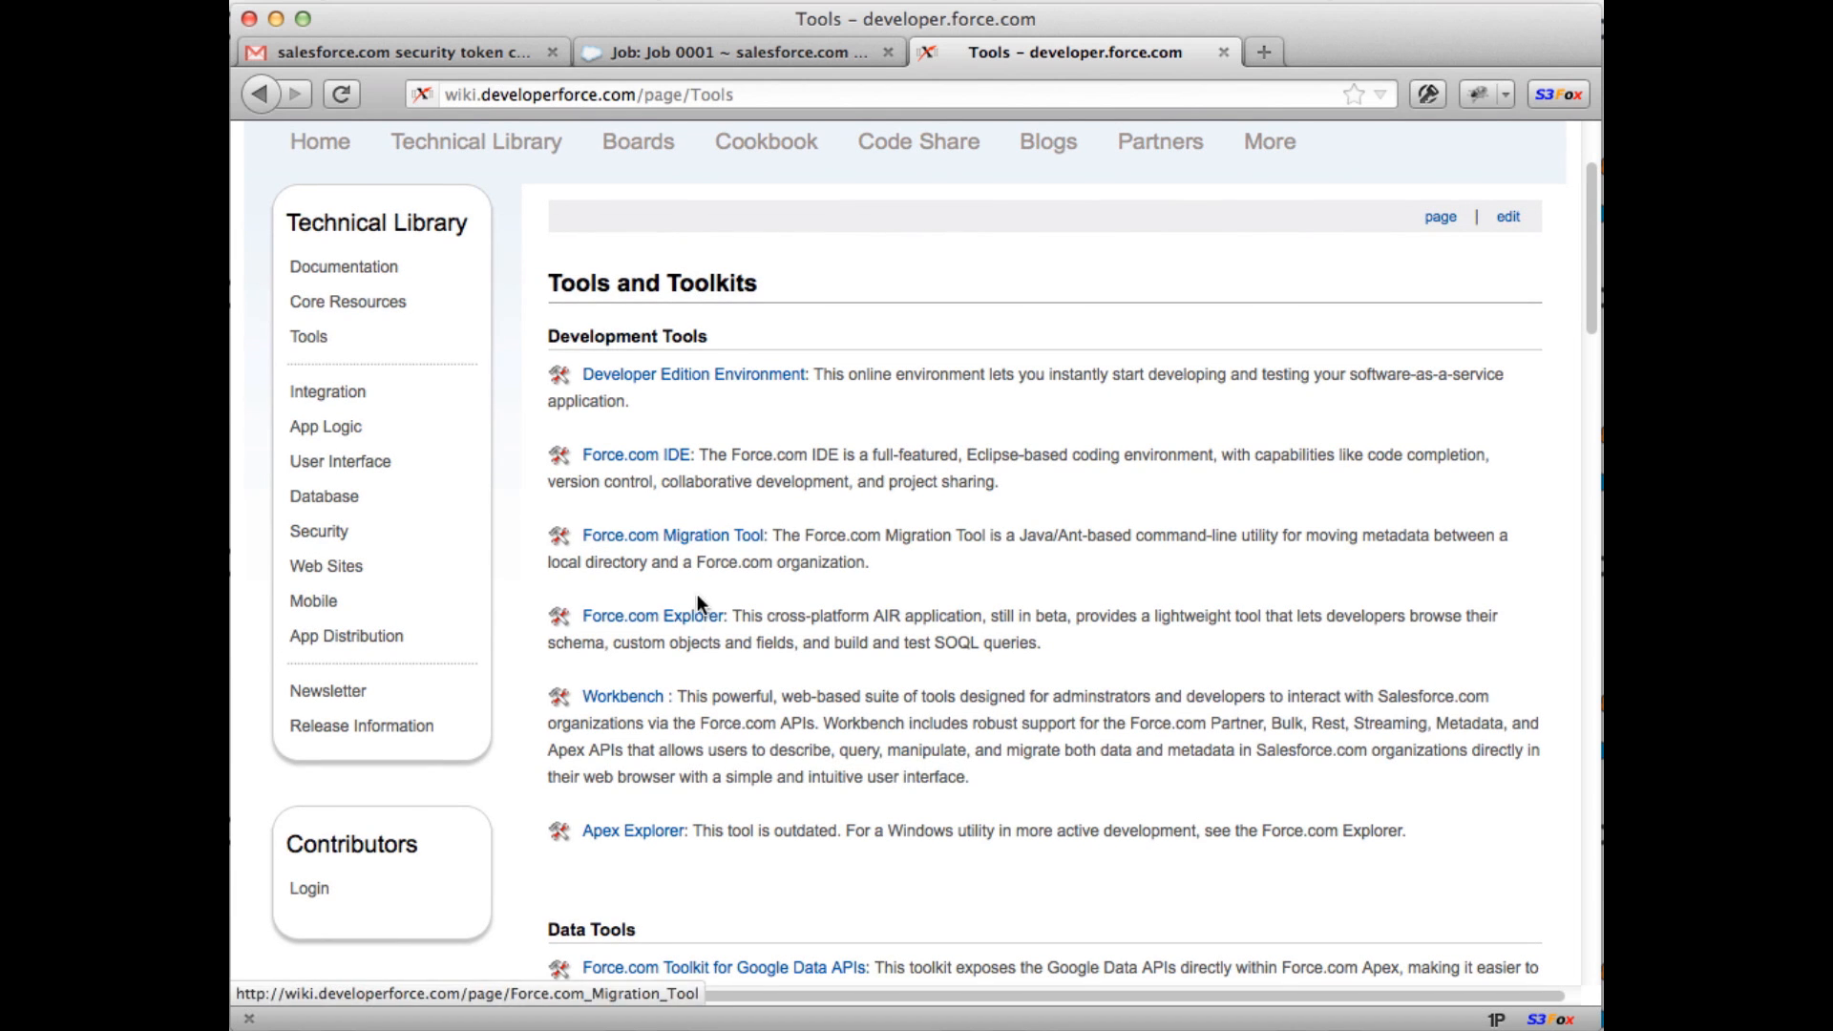
pyautogui.scroll(-2, 808, 638)
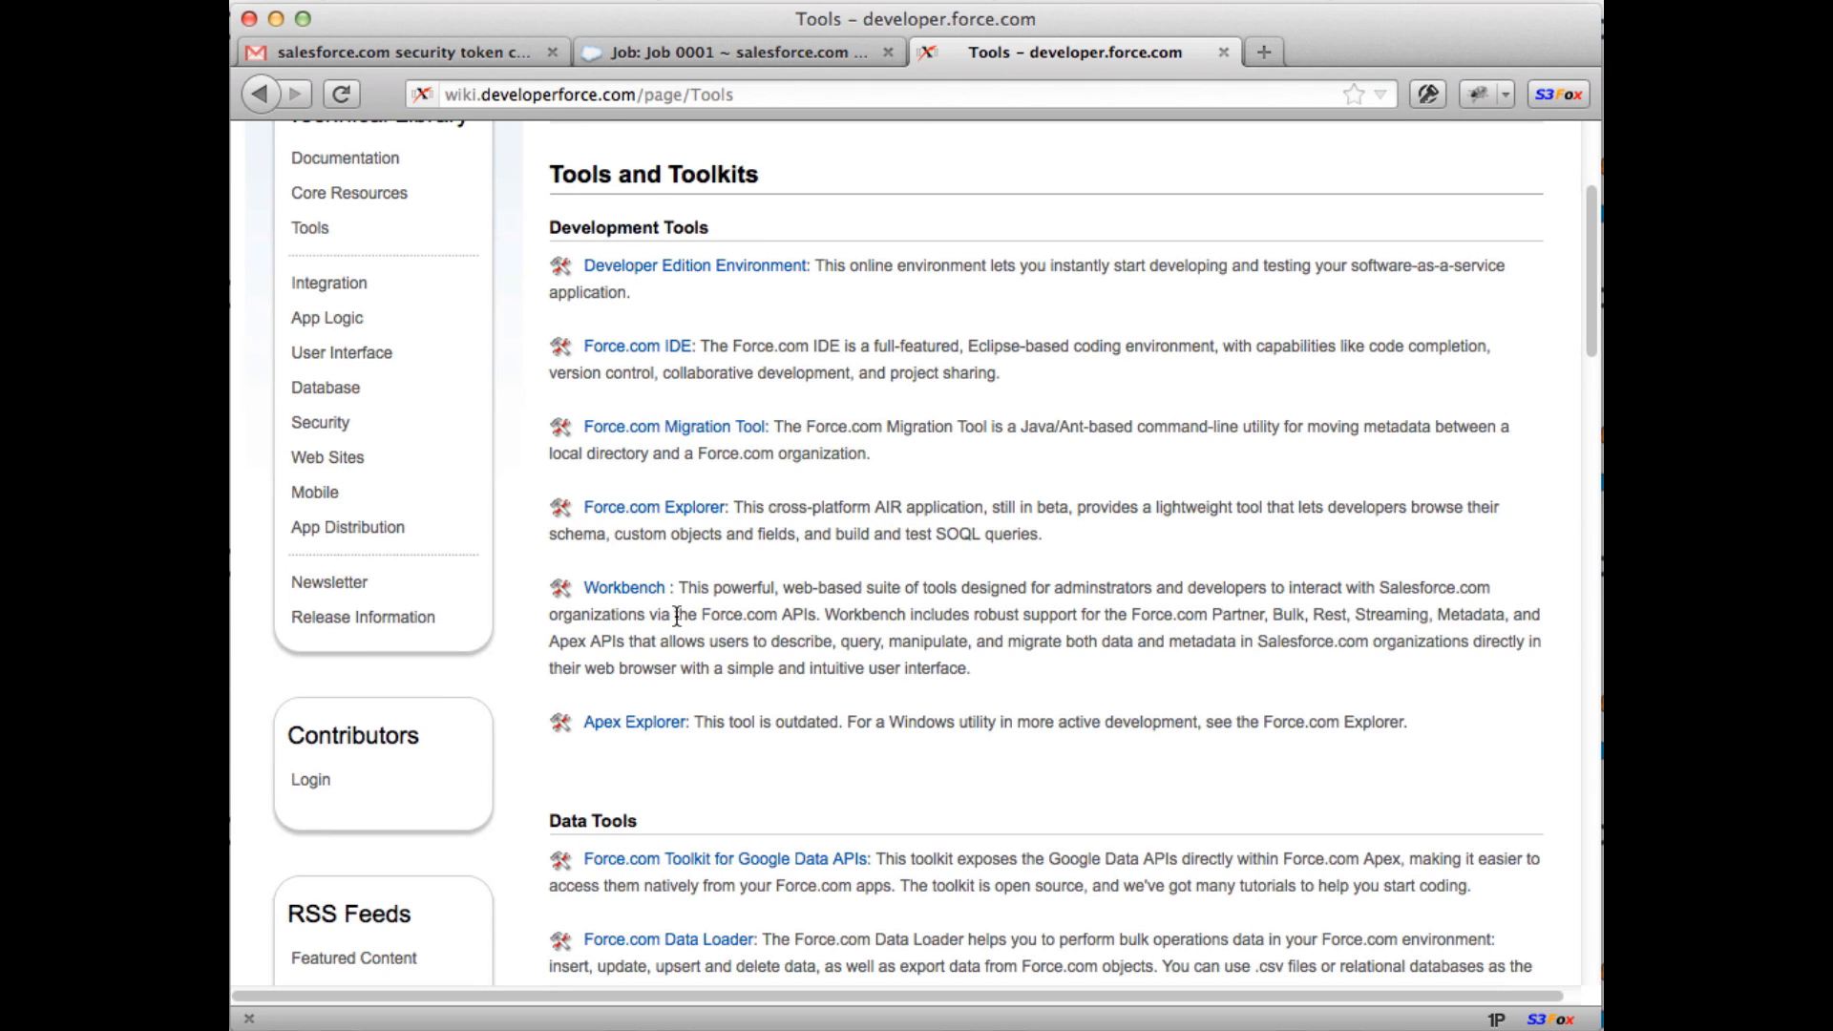
pyautogui.keyDown('super'); pyautogui.click(625, 589); pyautogui.keyUp('super')
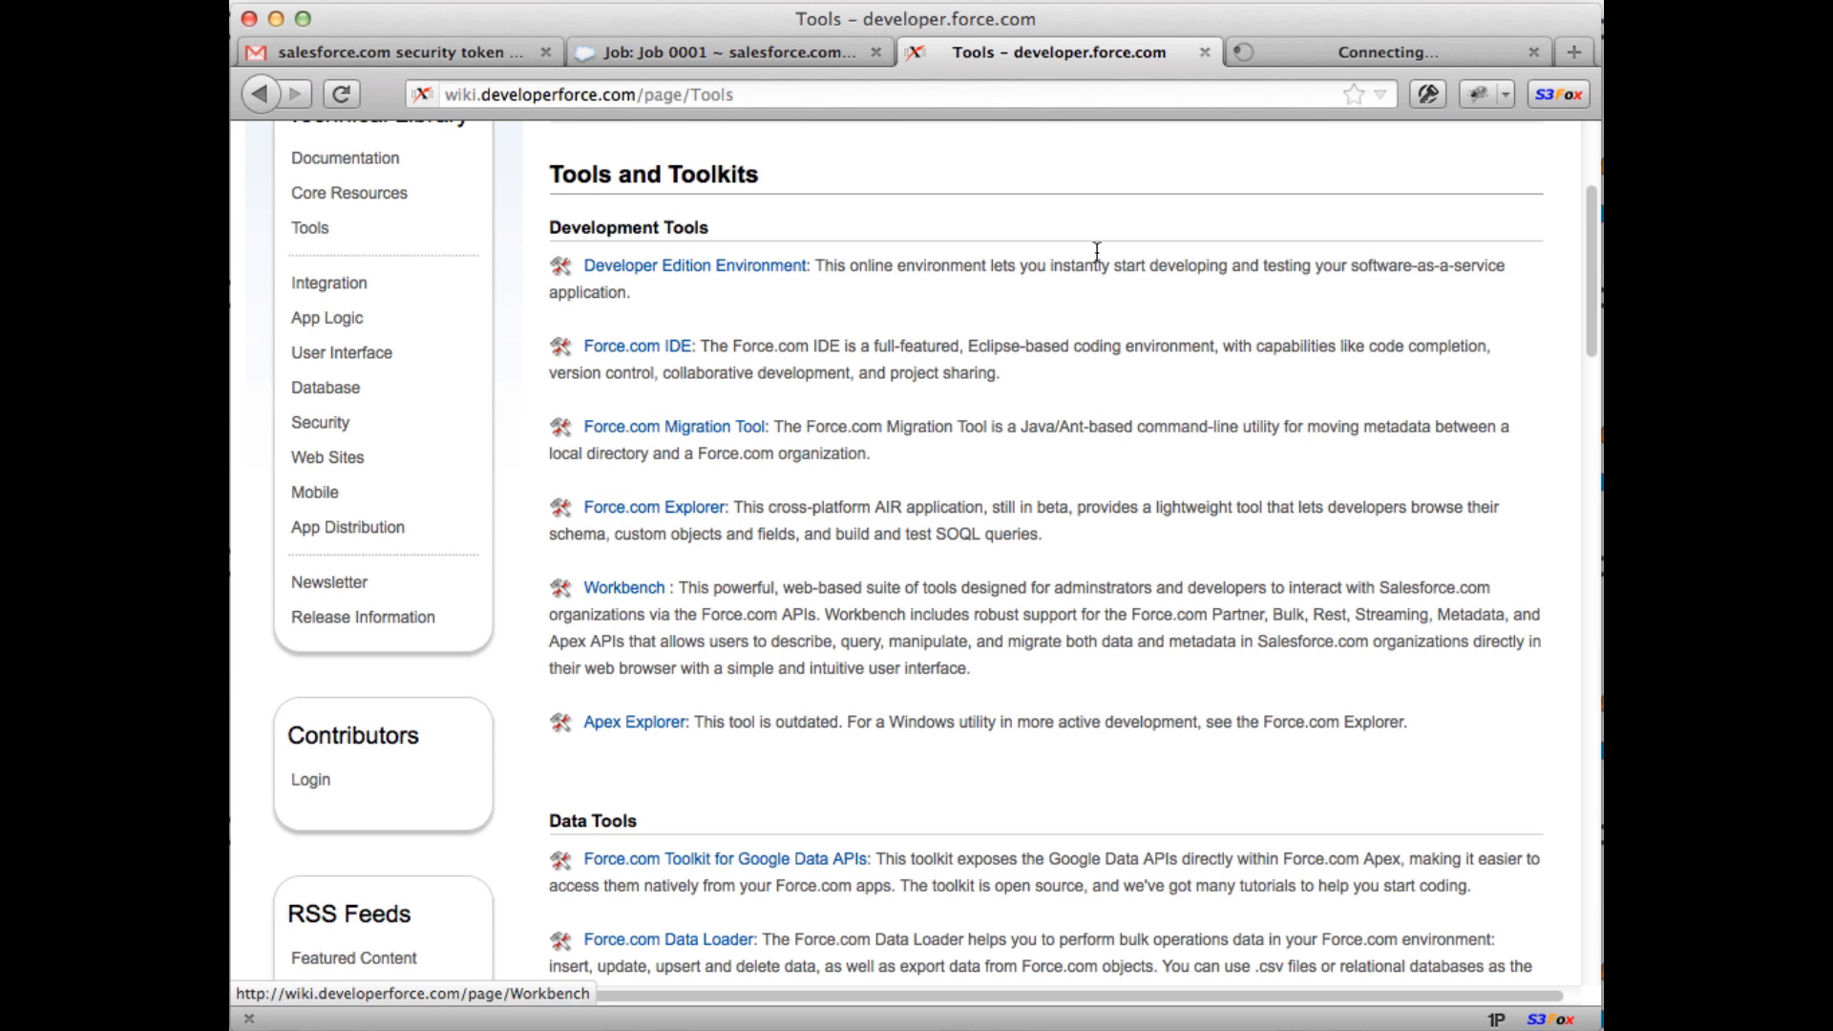
# Step: Bring up the Workbench login page from the Workbench wiki tab
pyautogui.click(1323, 54)
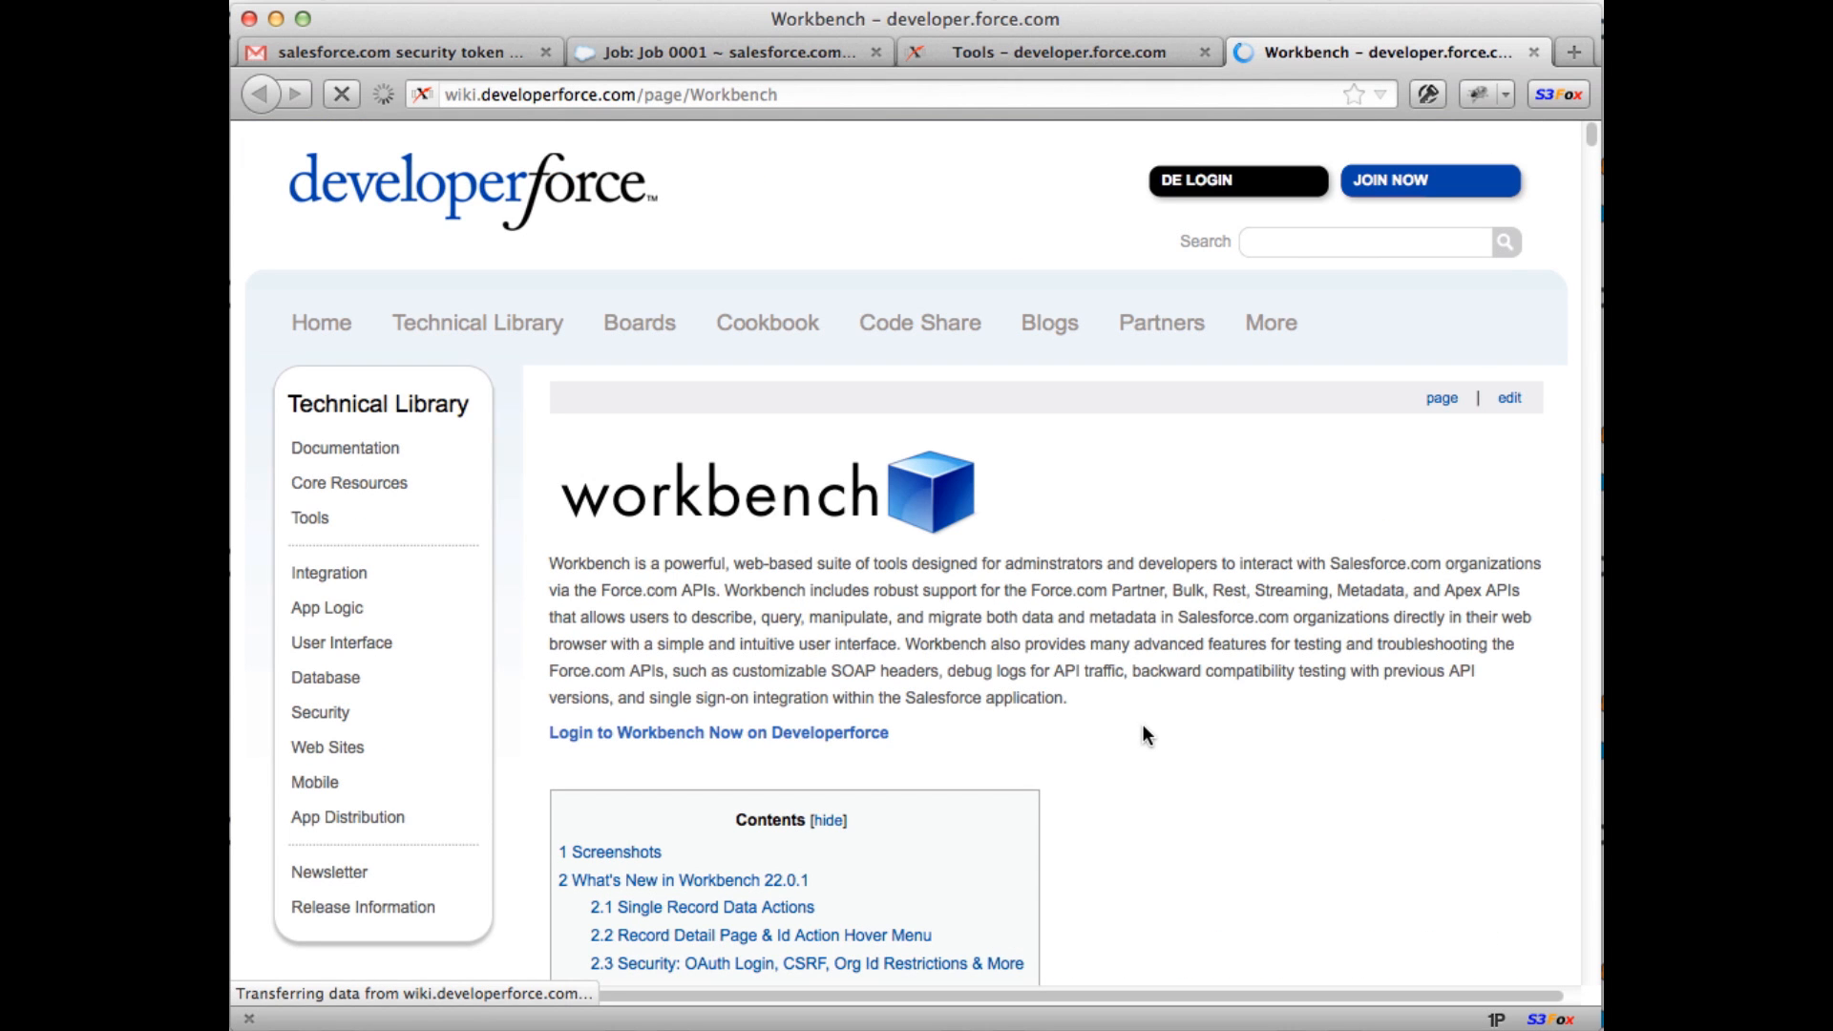
pyautogui.click(810, 735)
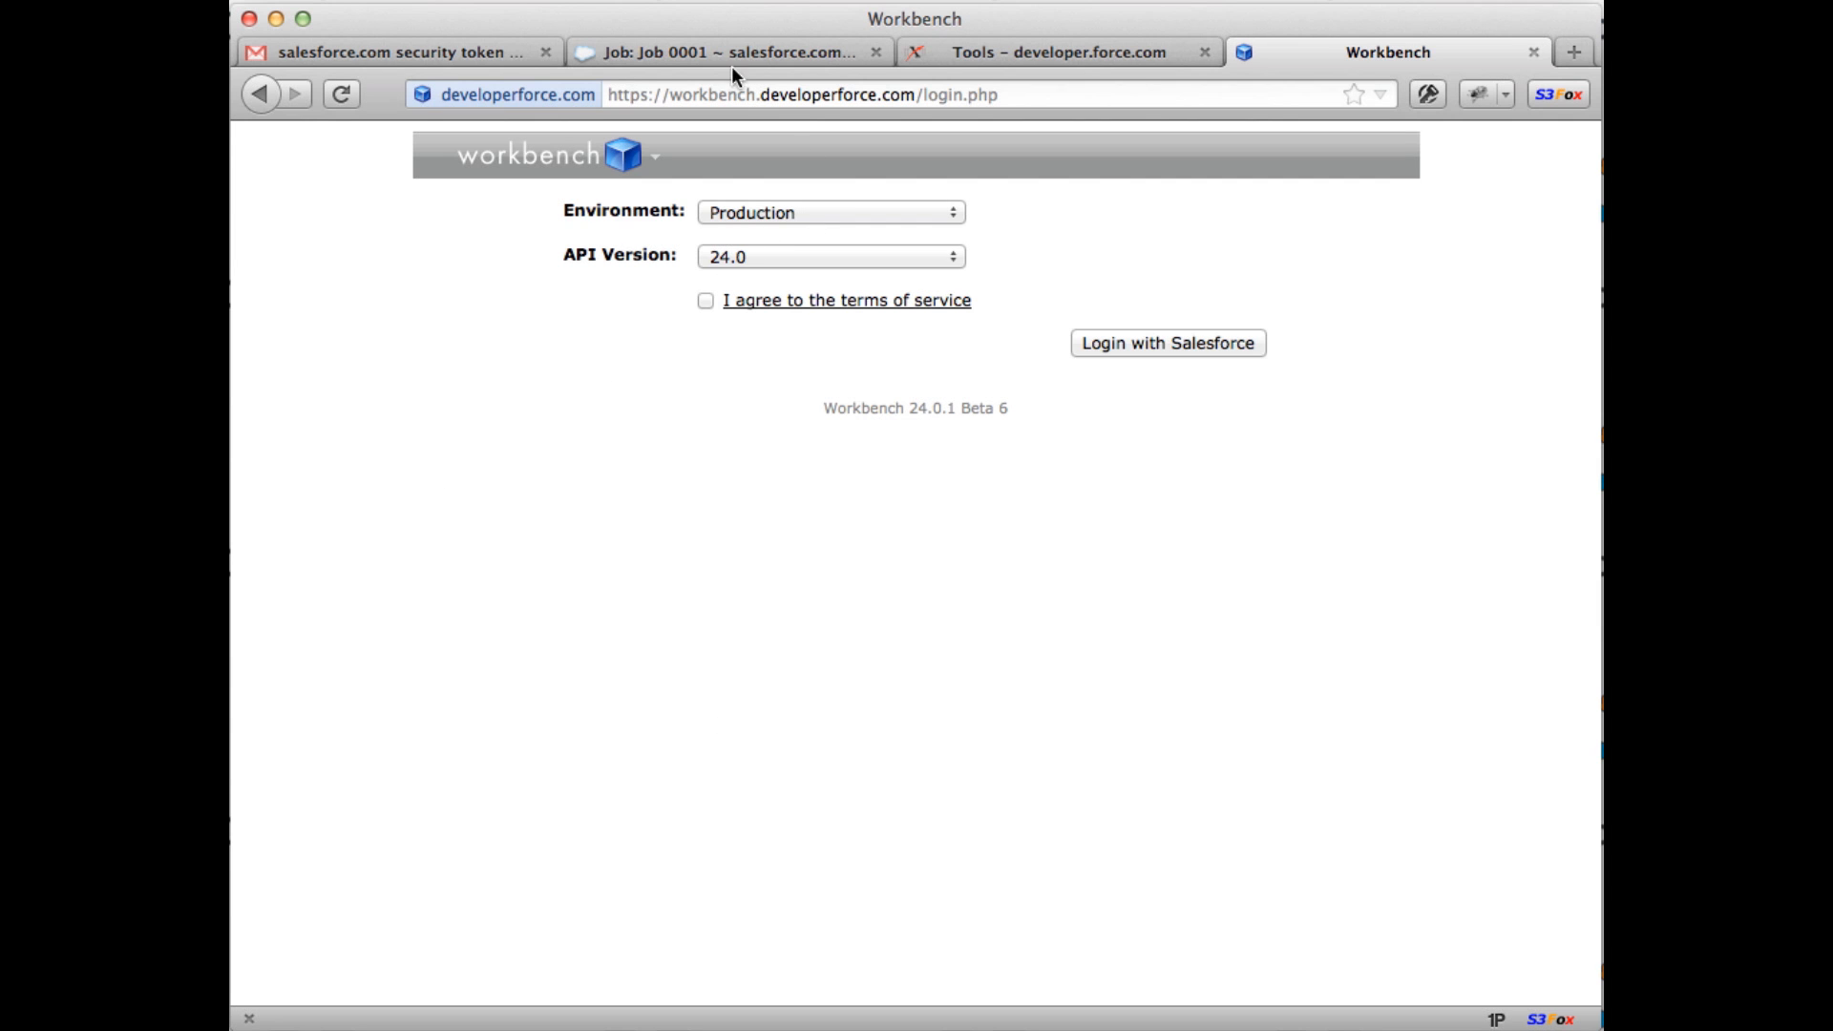
pyautogui.click(761, 54)
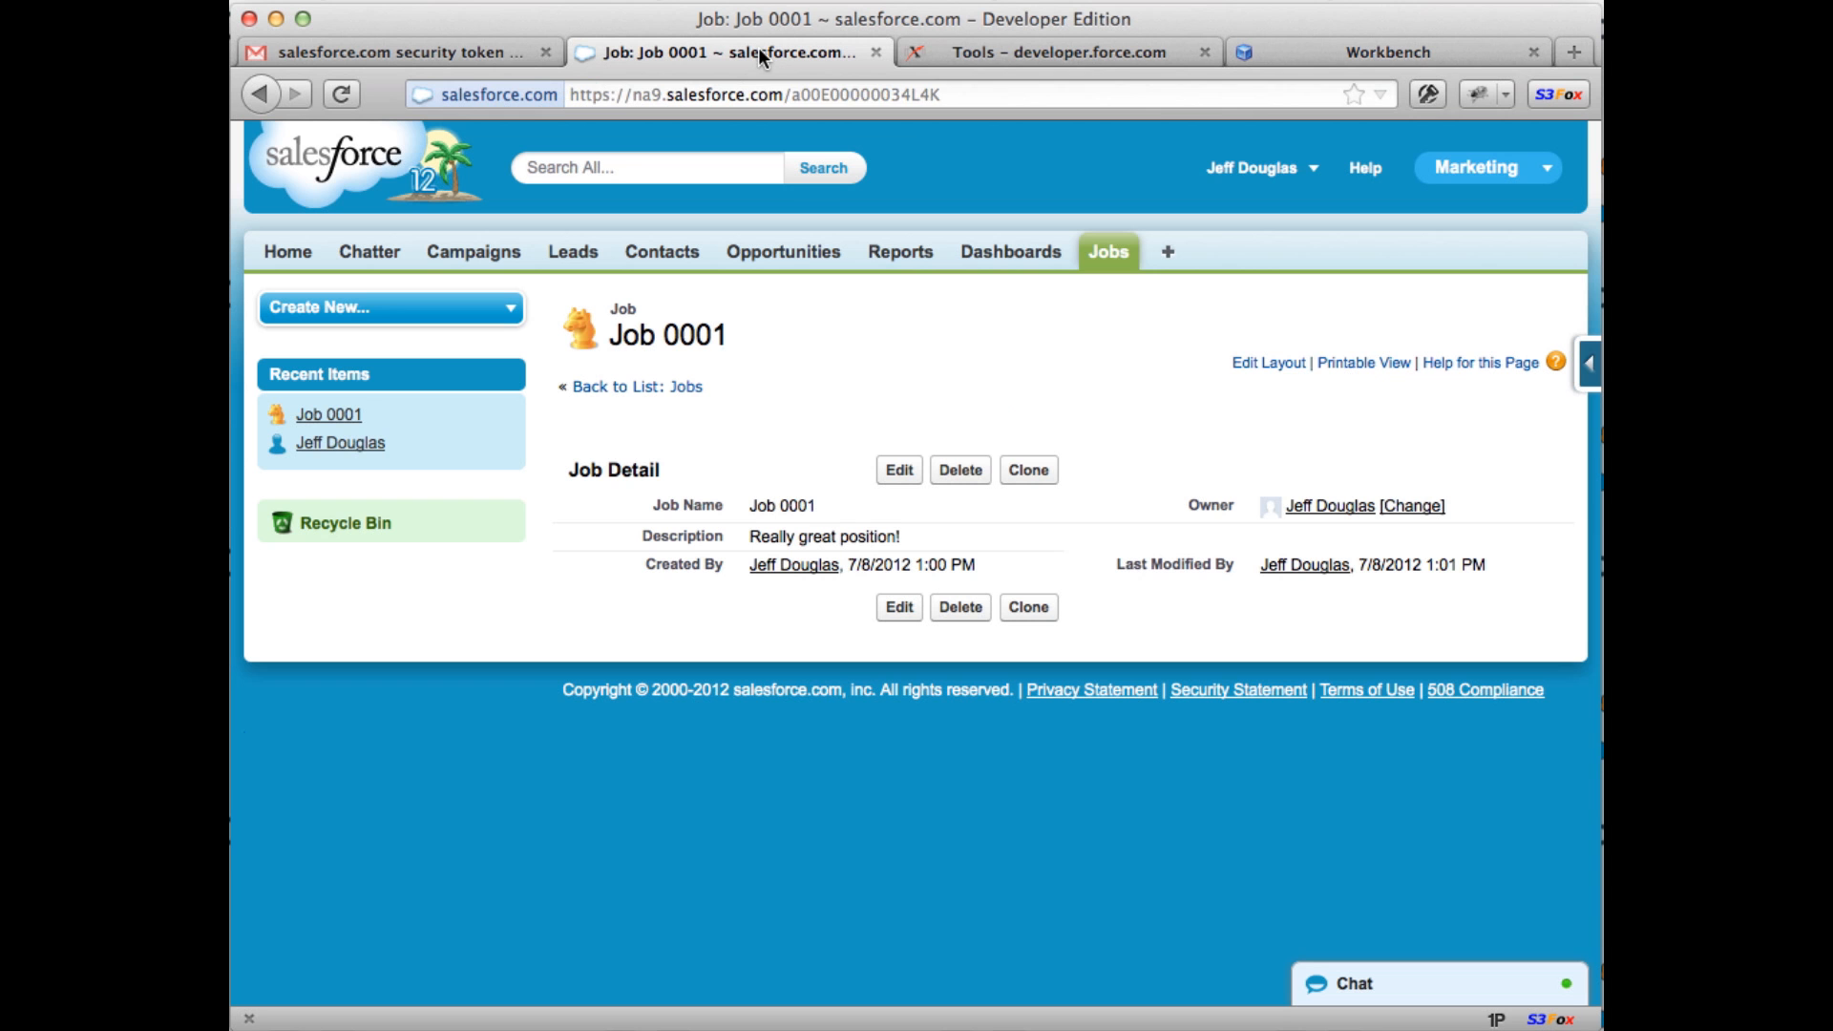
pyautogui.click(1302, 46)
# Step: Accept the terms, keep Production, log in with Salesforce, and allow Workbench access
pyautogui.click(707, 300)
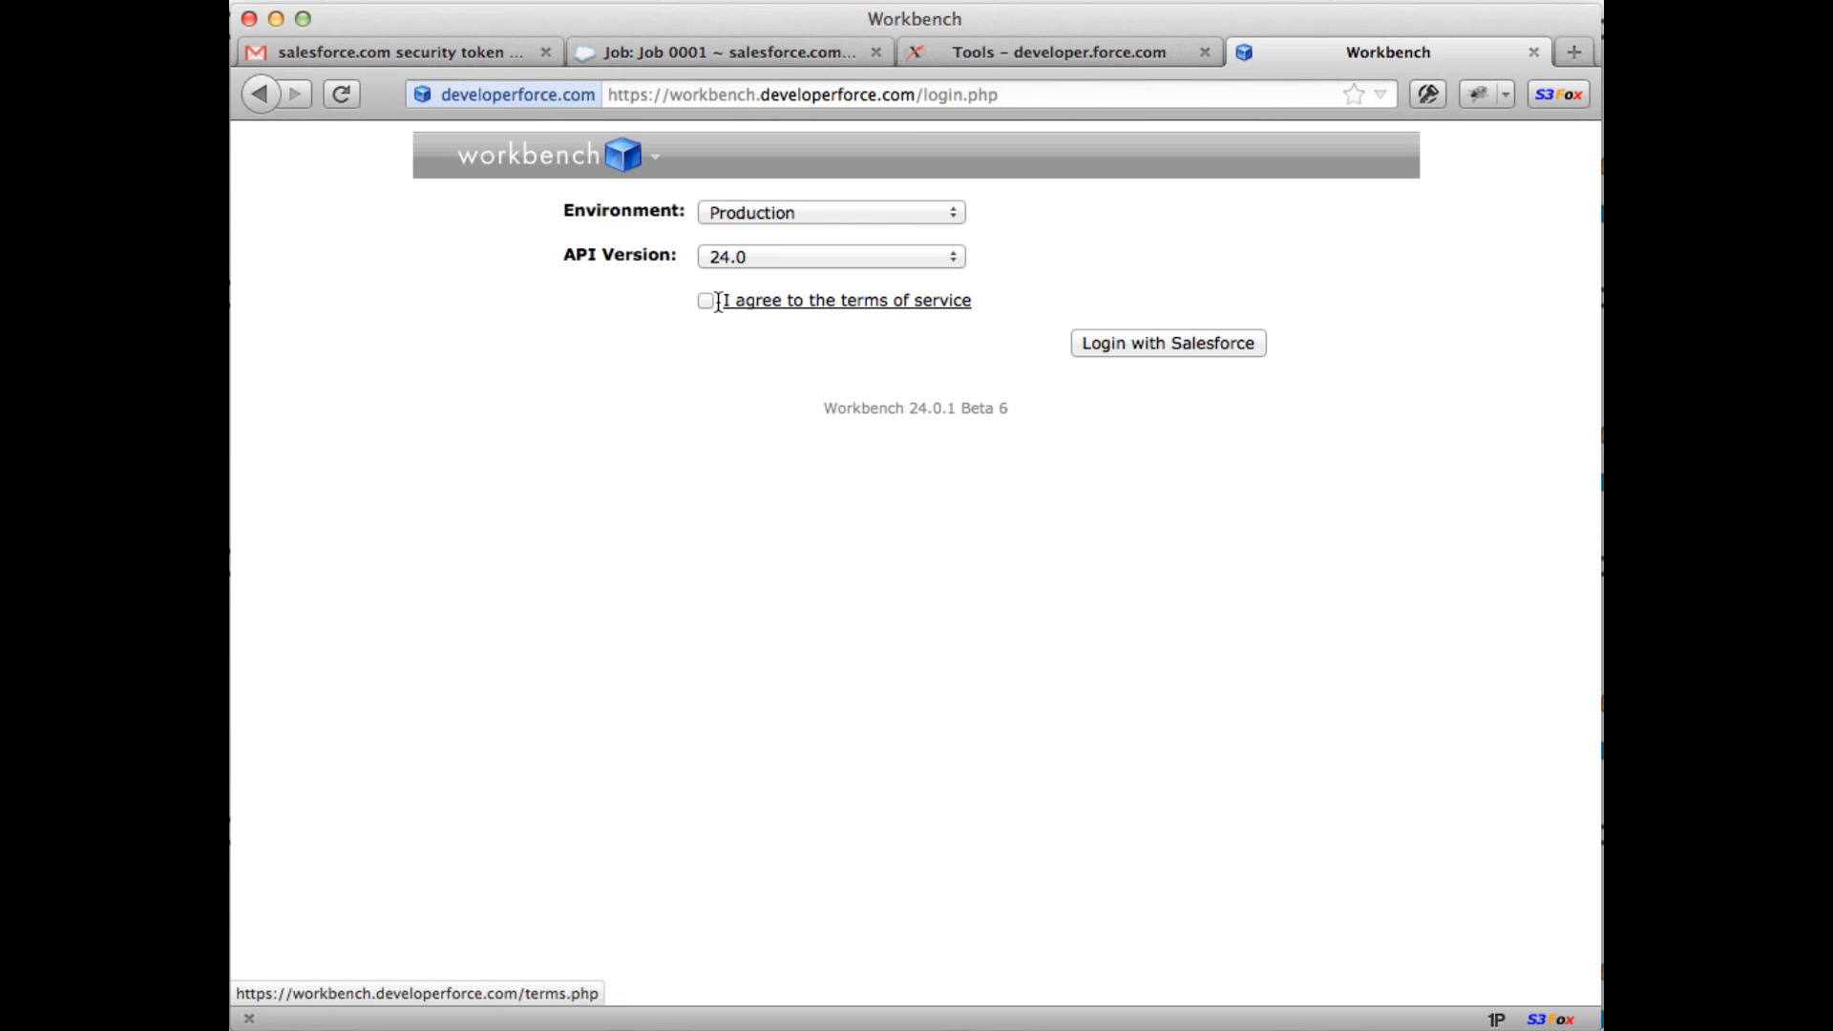
pyautogui.click(897, 204)
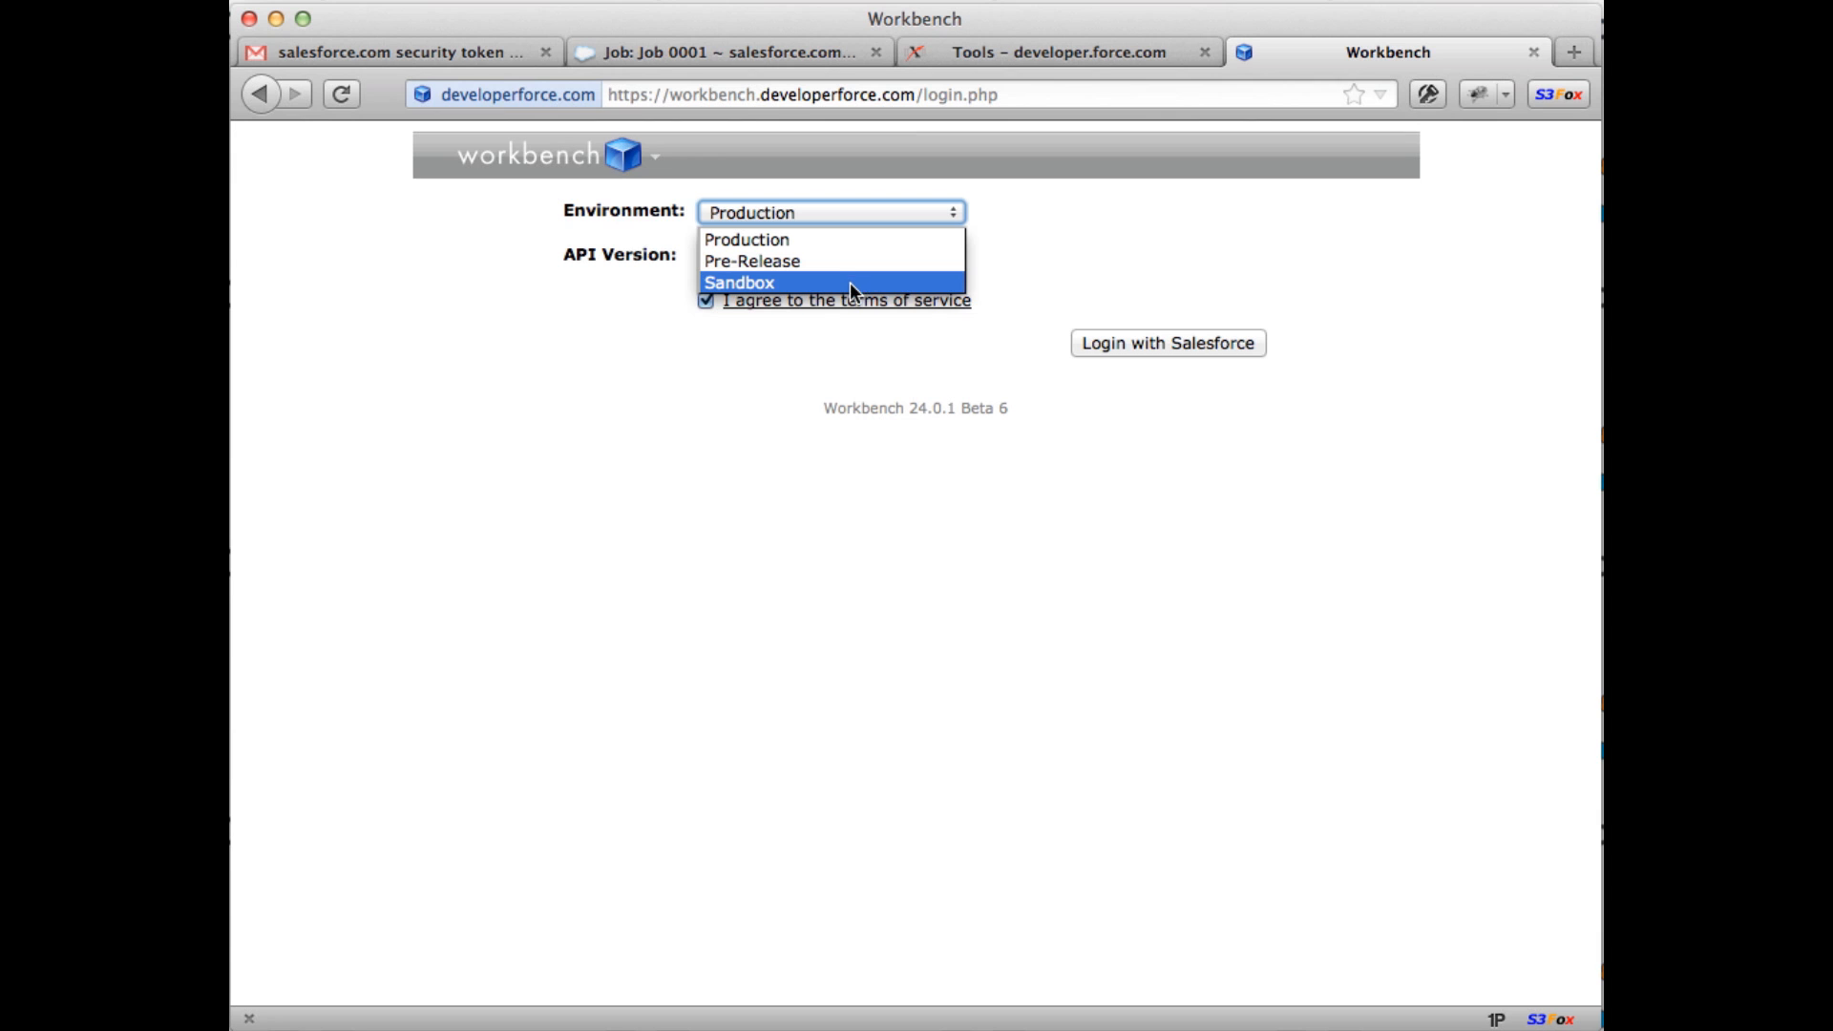
pyautogui.click(840, 336)
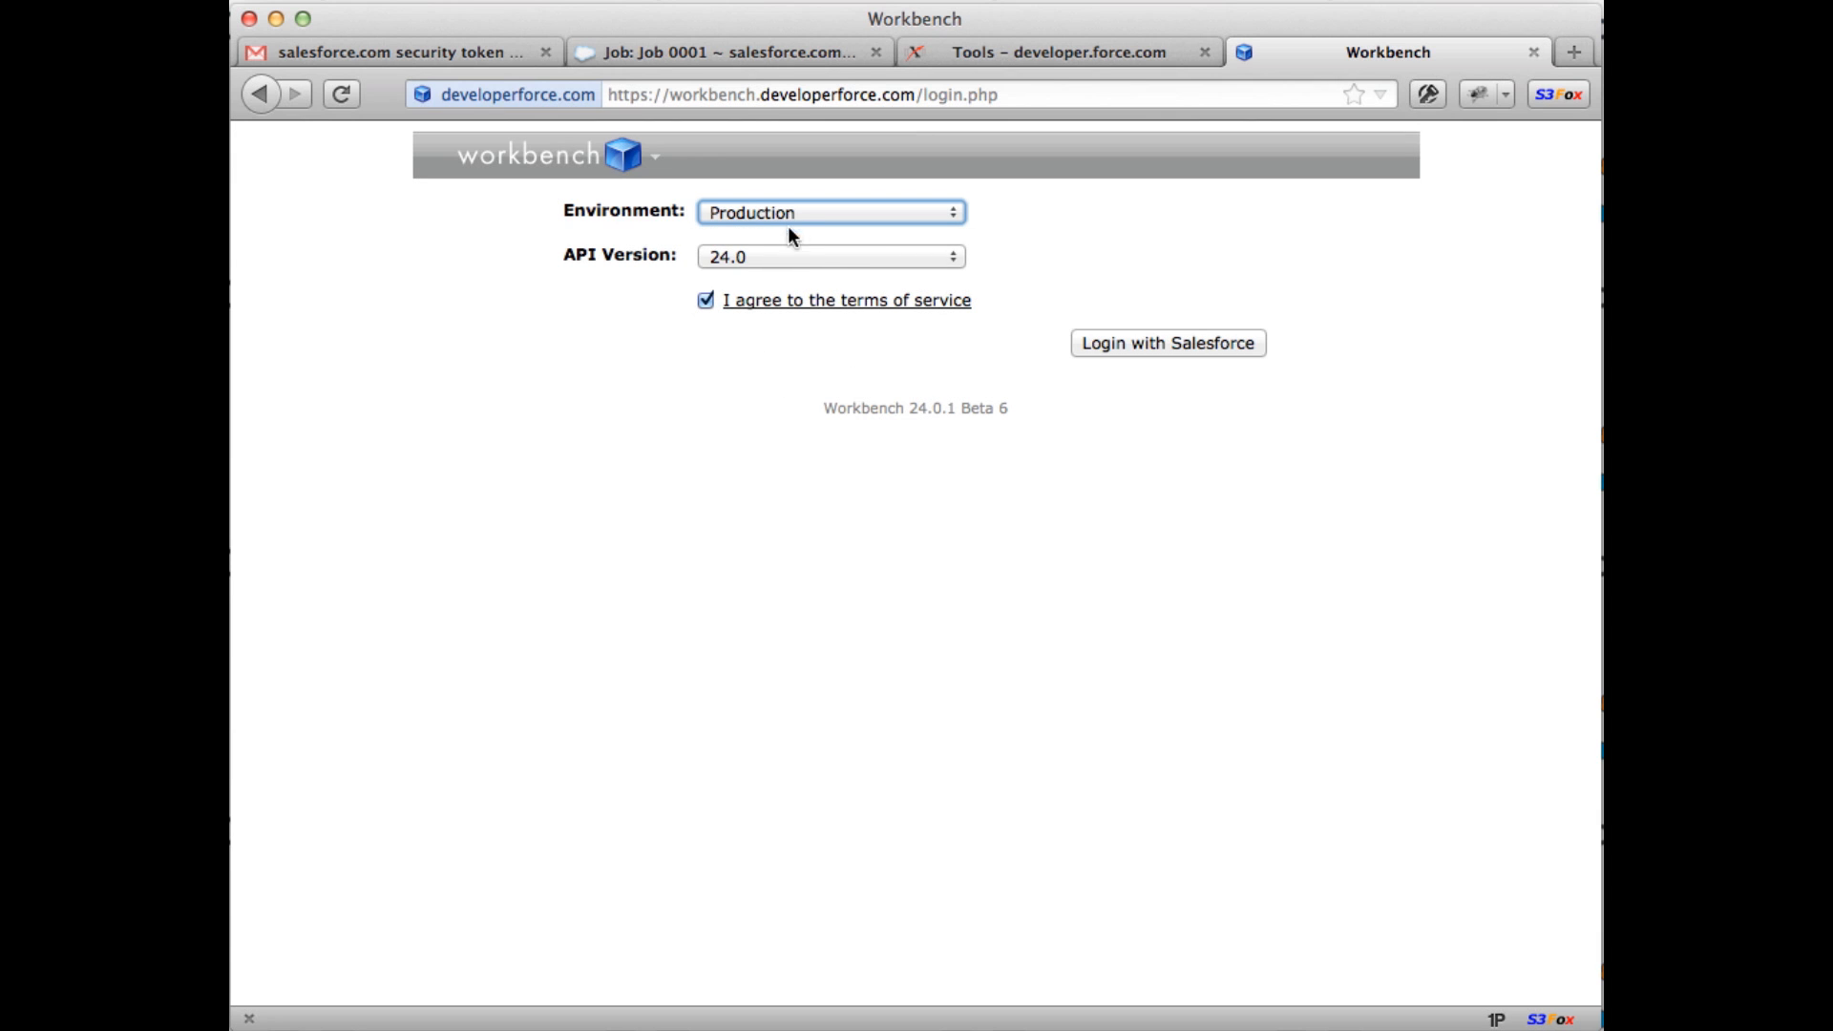
pyautogui.click(669, 479)
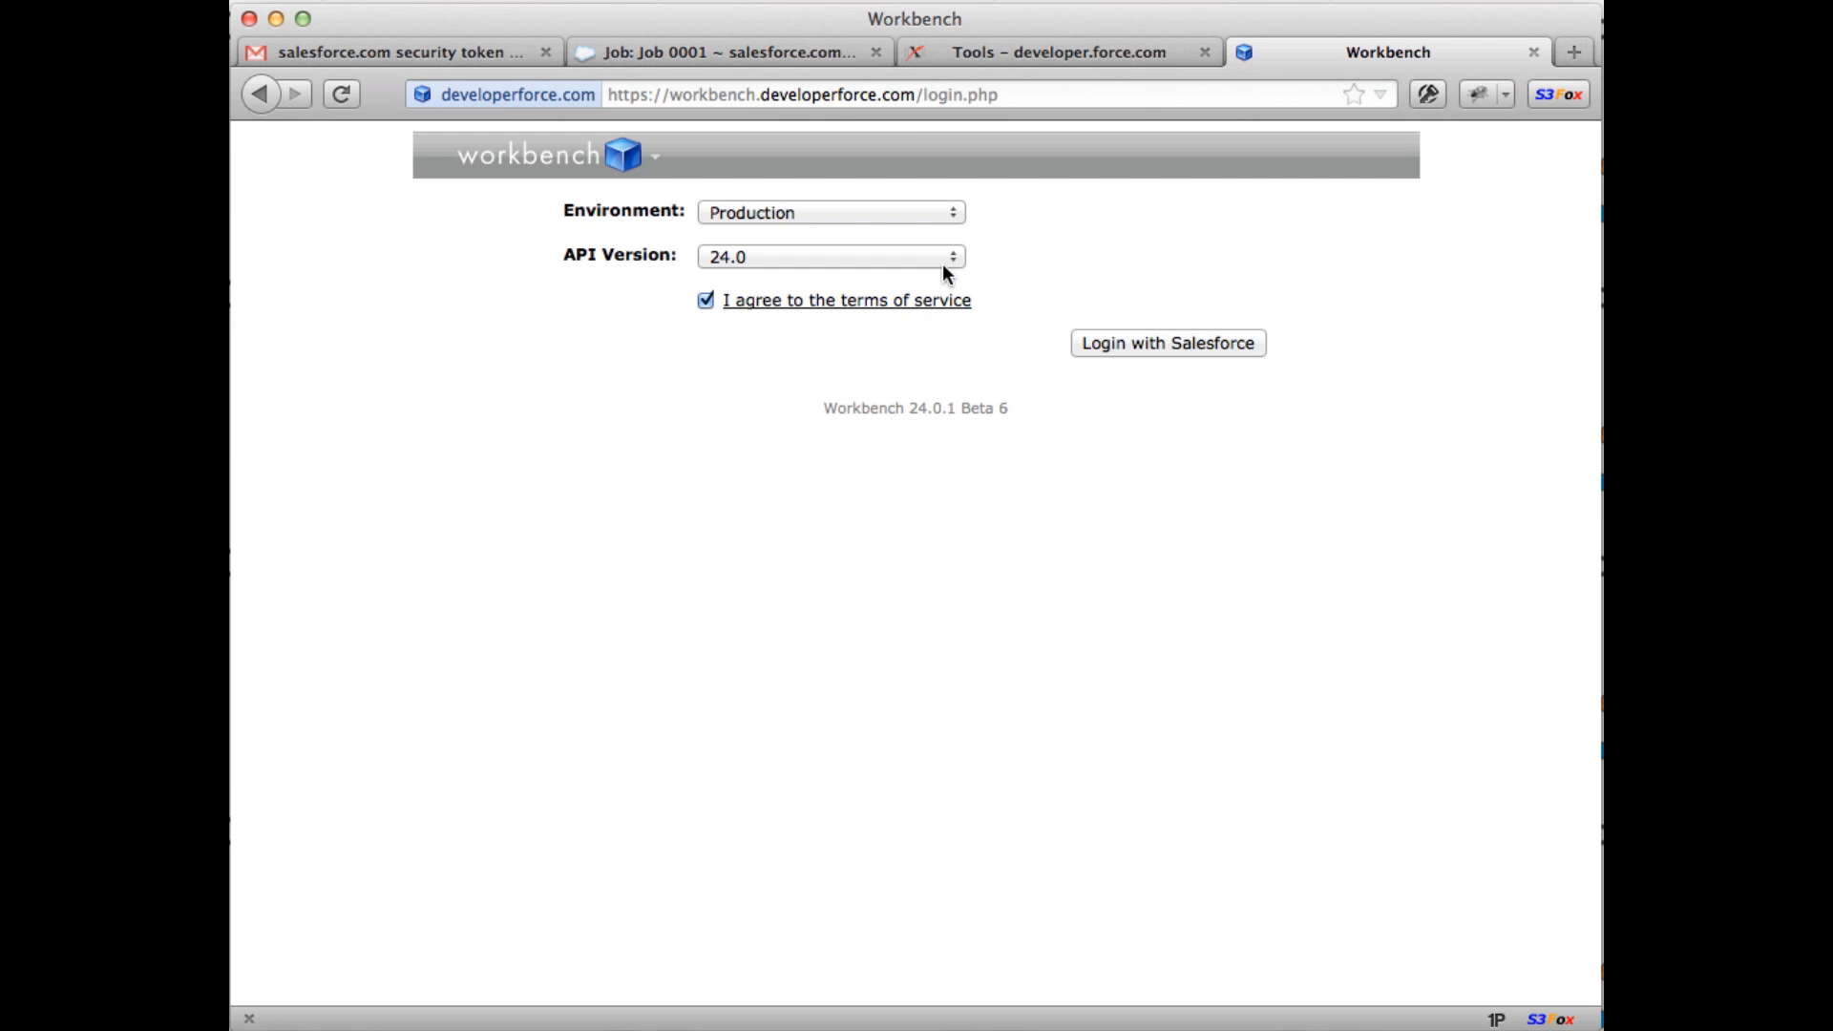
pyautogui.click(1154, 344)
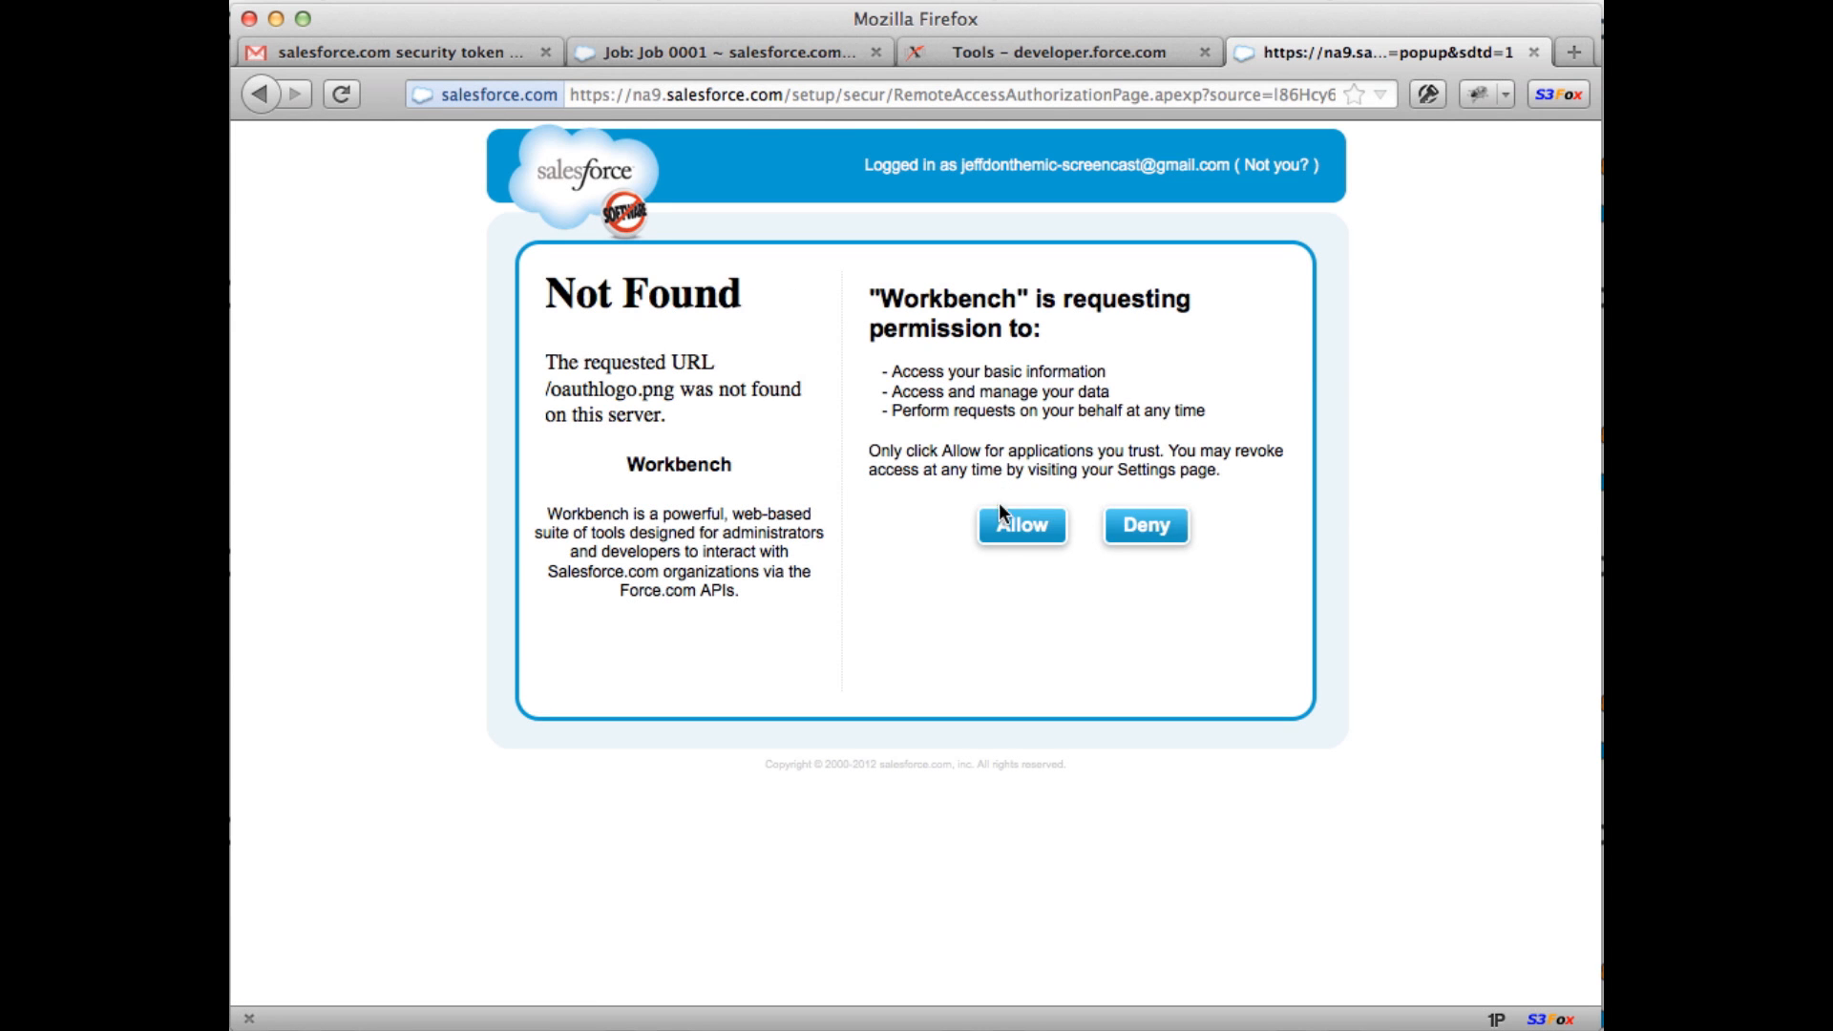
pyautogui.click(1002, 531)
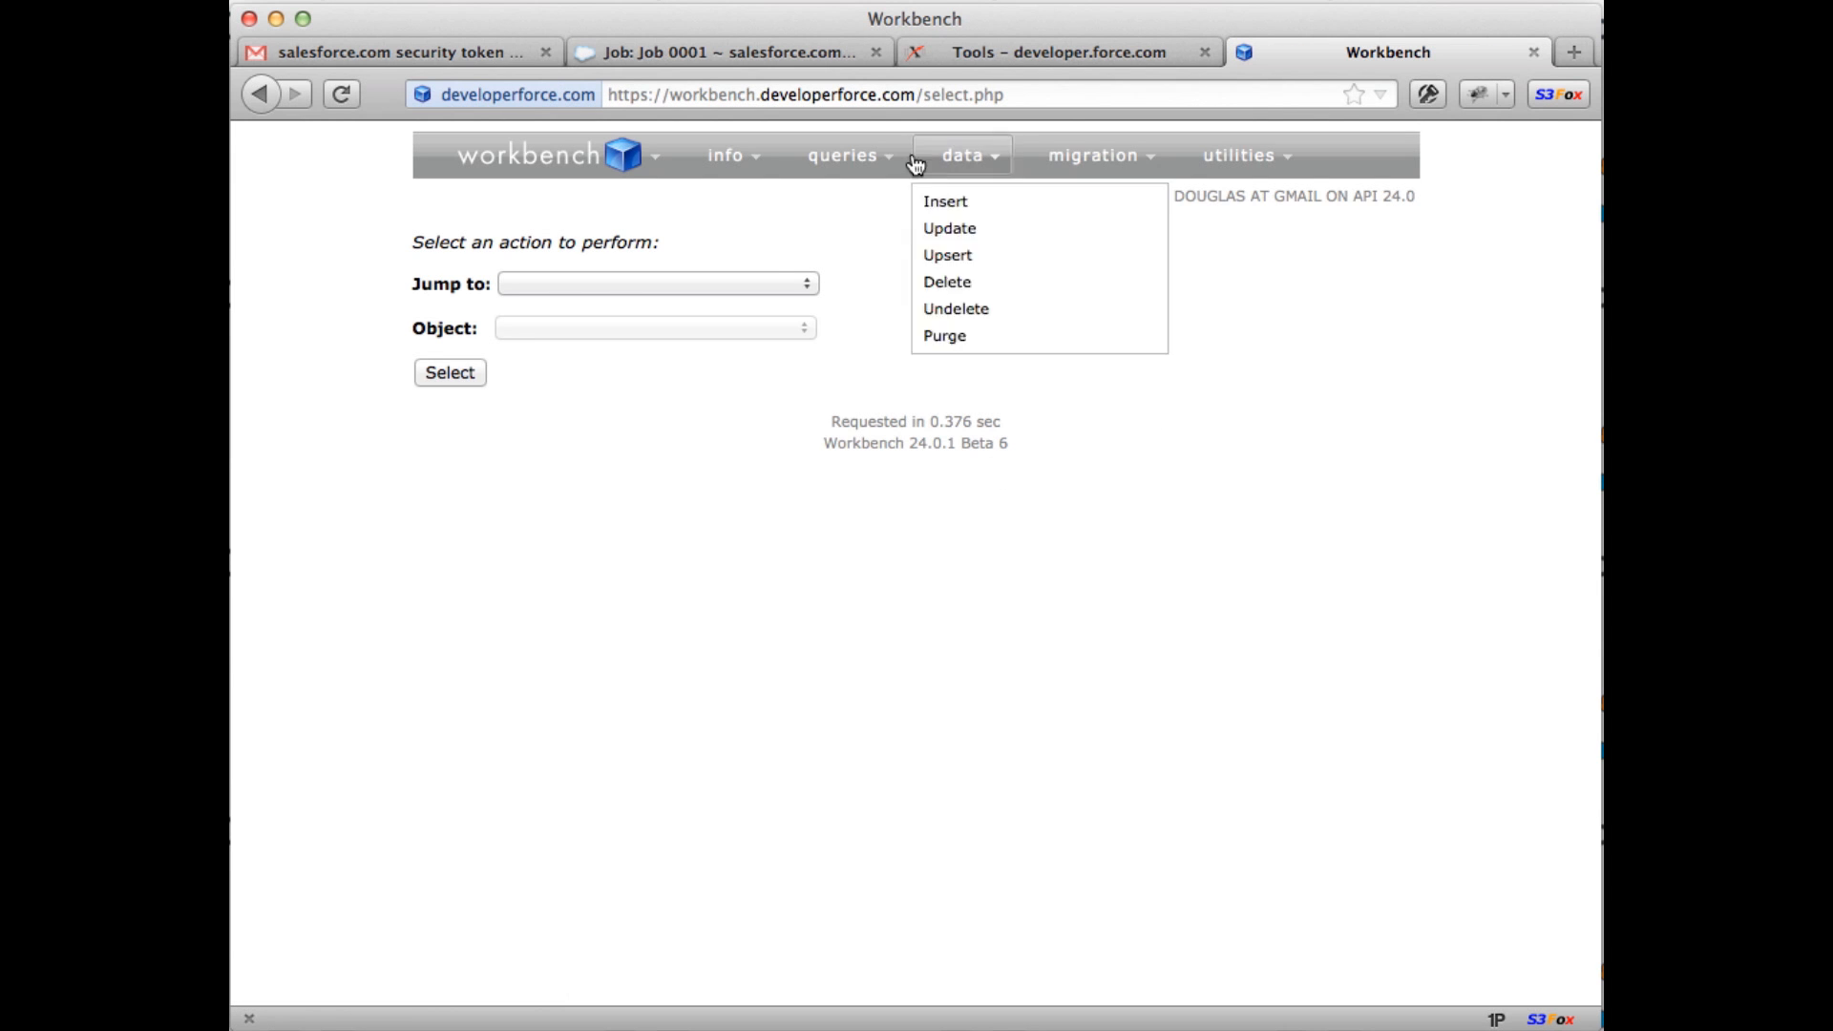
# Step: Open Workbench's info > Standard & Custom Objects page
pyautogui.click(789, 52)
pyautogui.click(1285, 48)
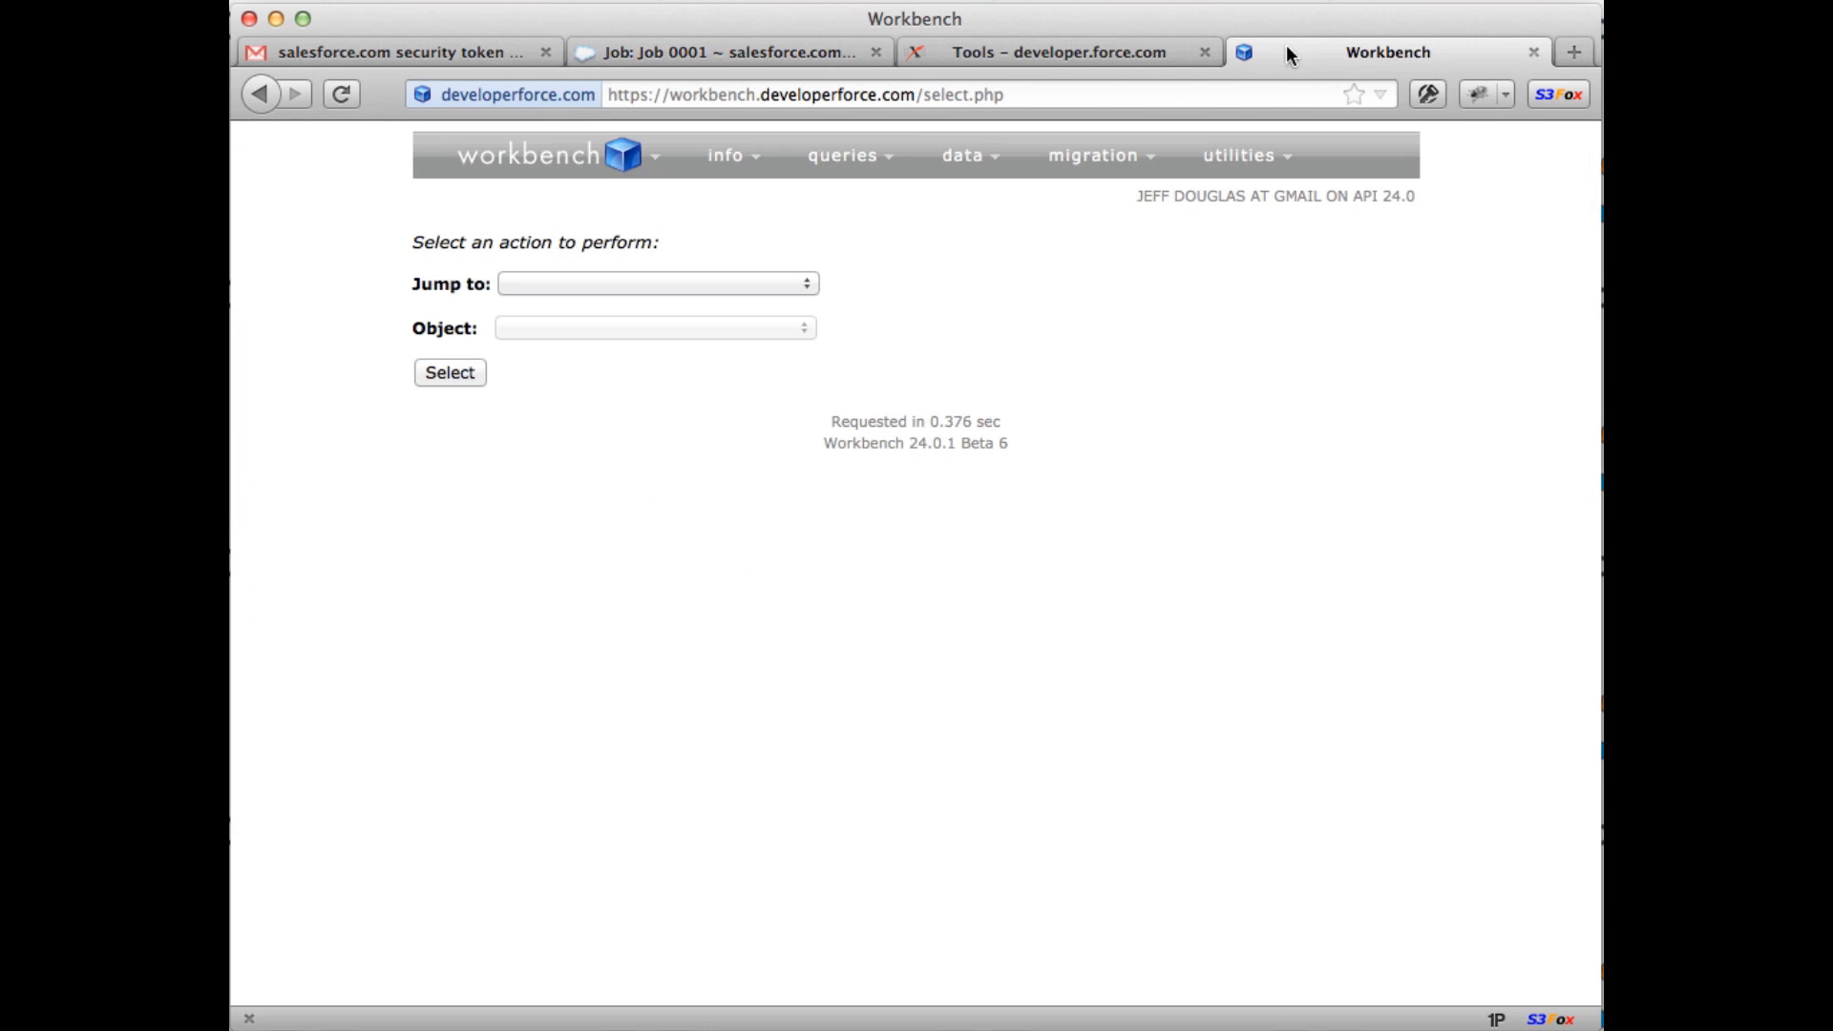
pyautogui.click(781, 283)
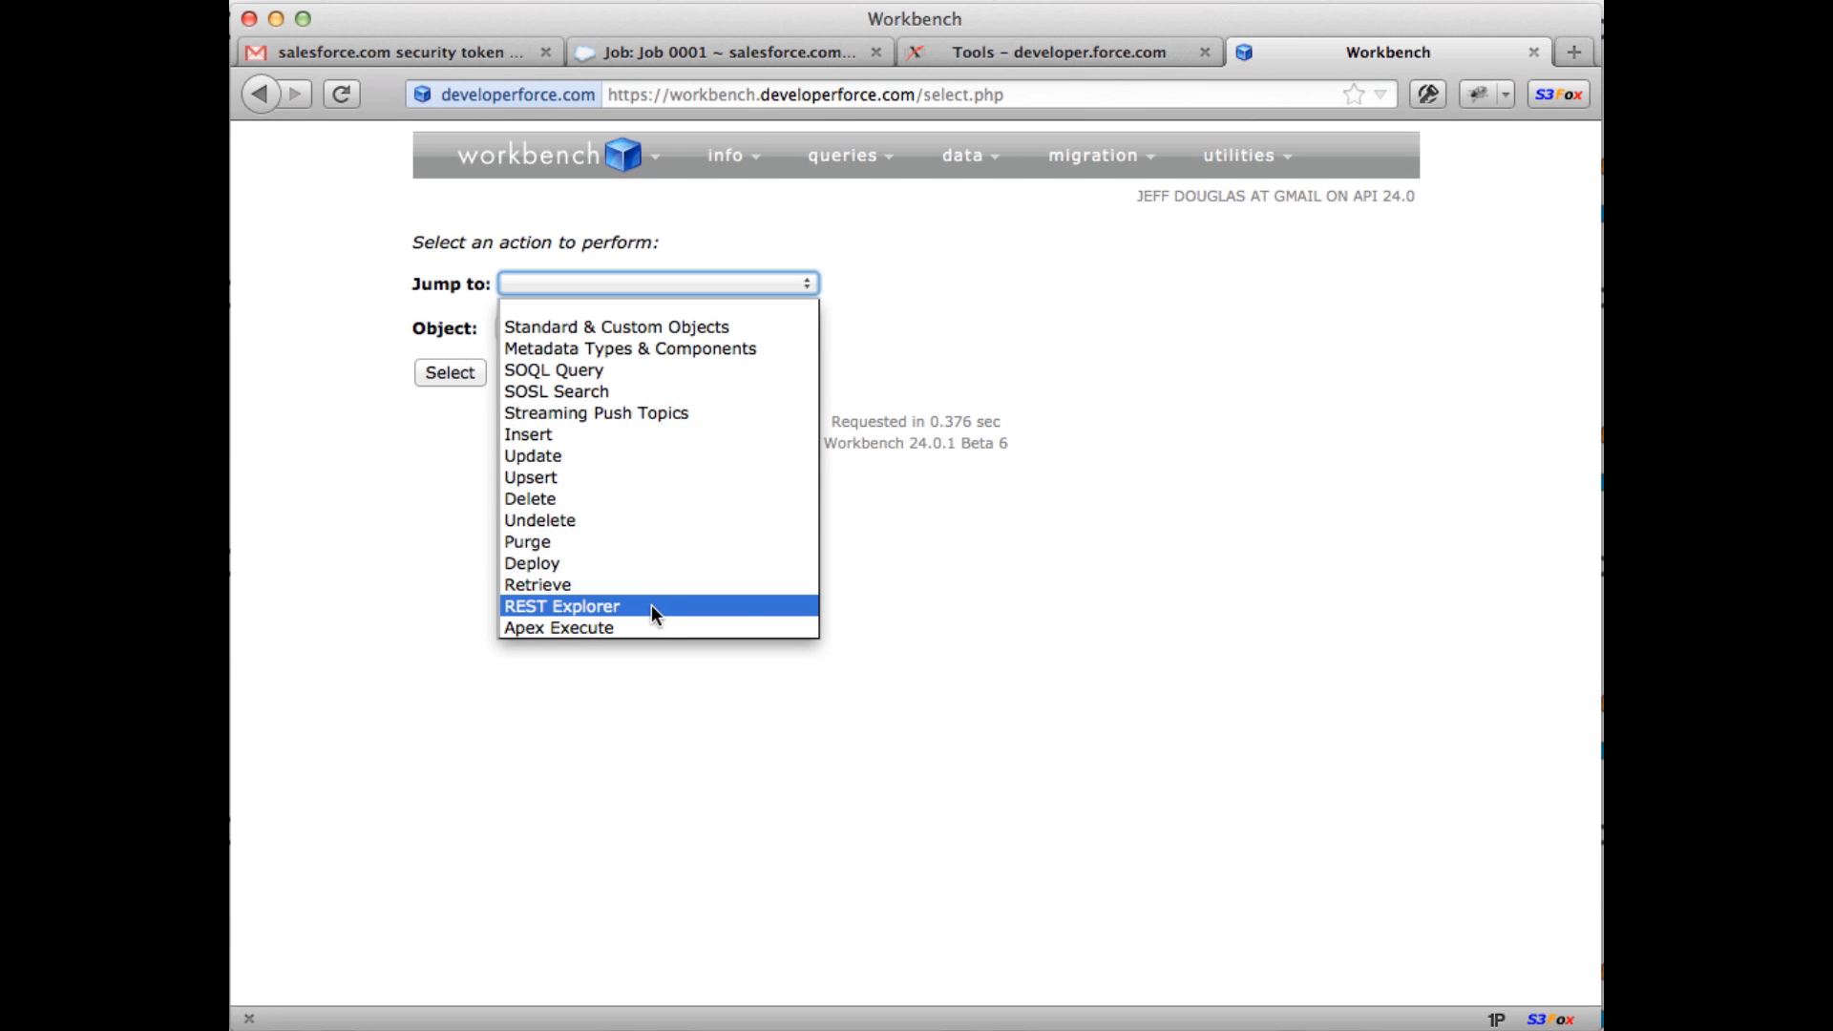
pyautogui.click(960, 628)
pyautogui.click(754, 167)
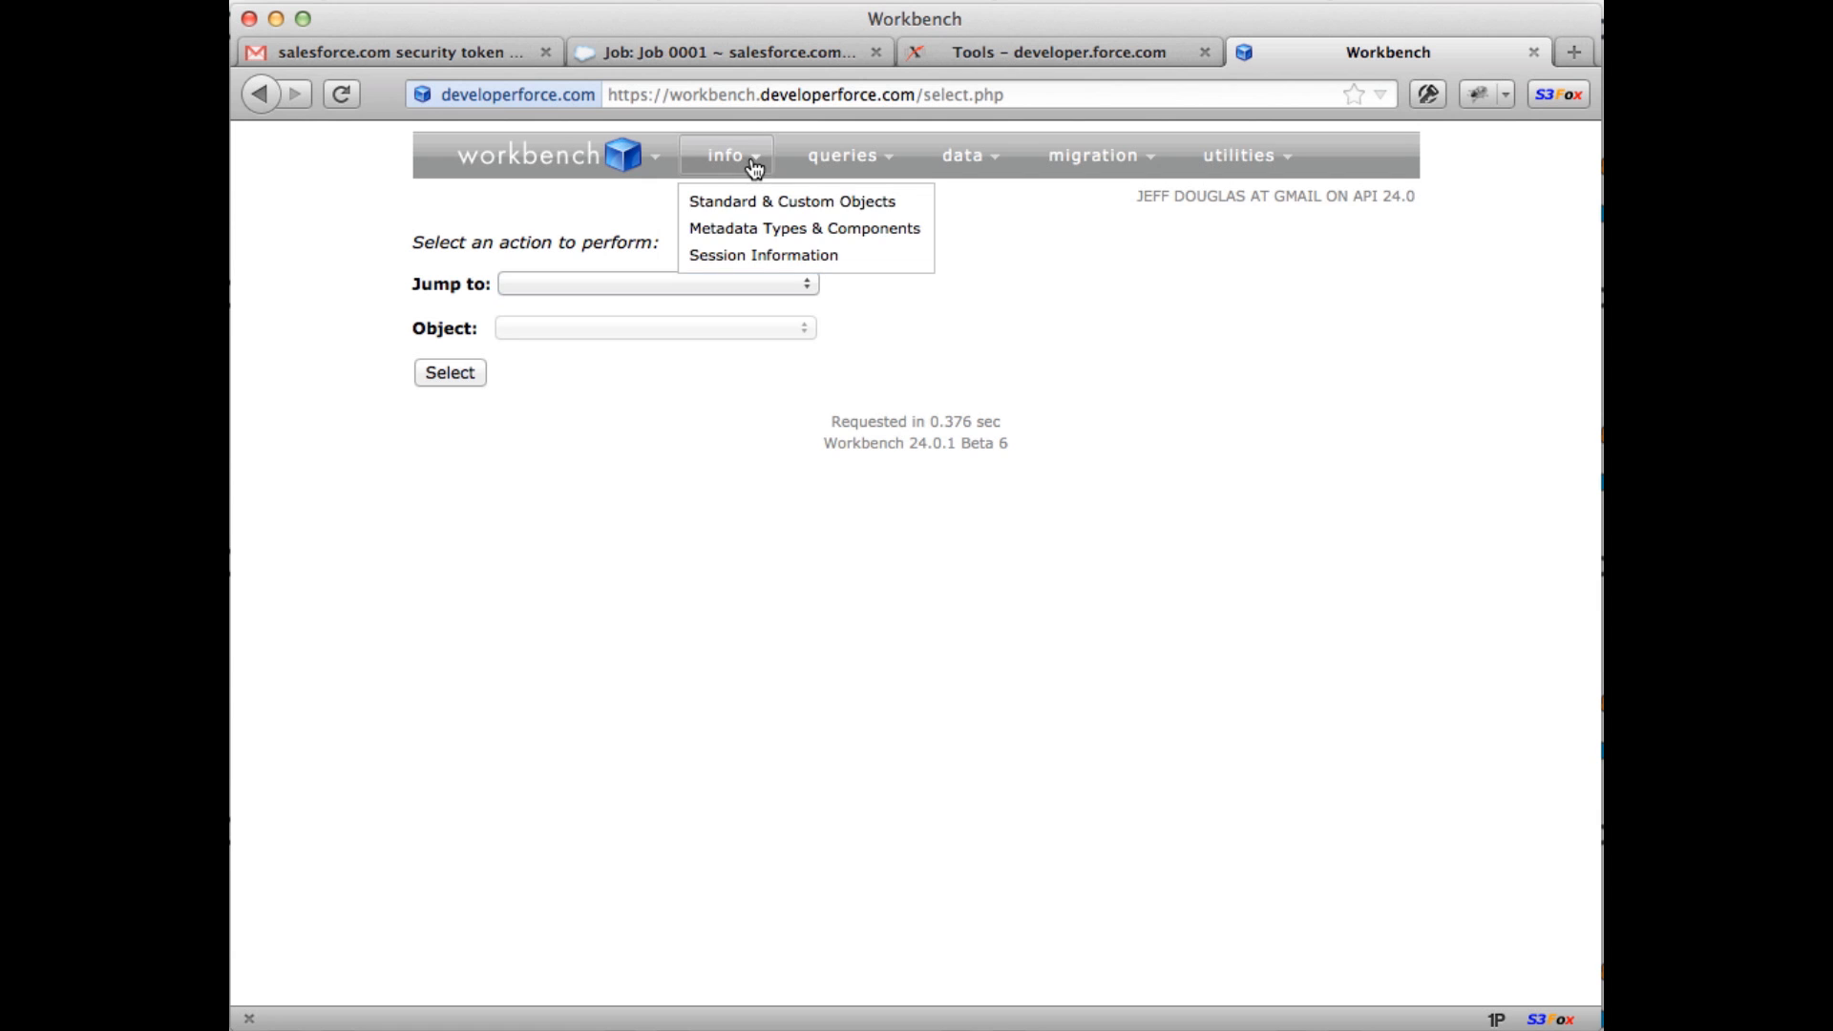
pyautogui.click(749, 200)
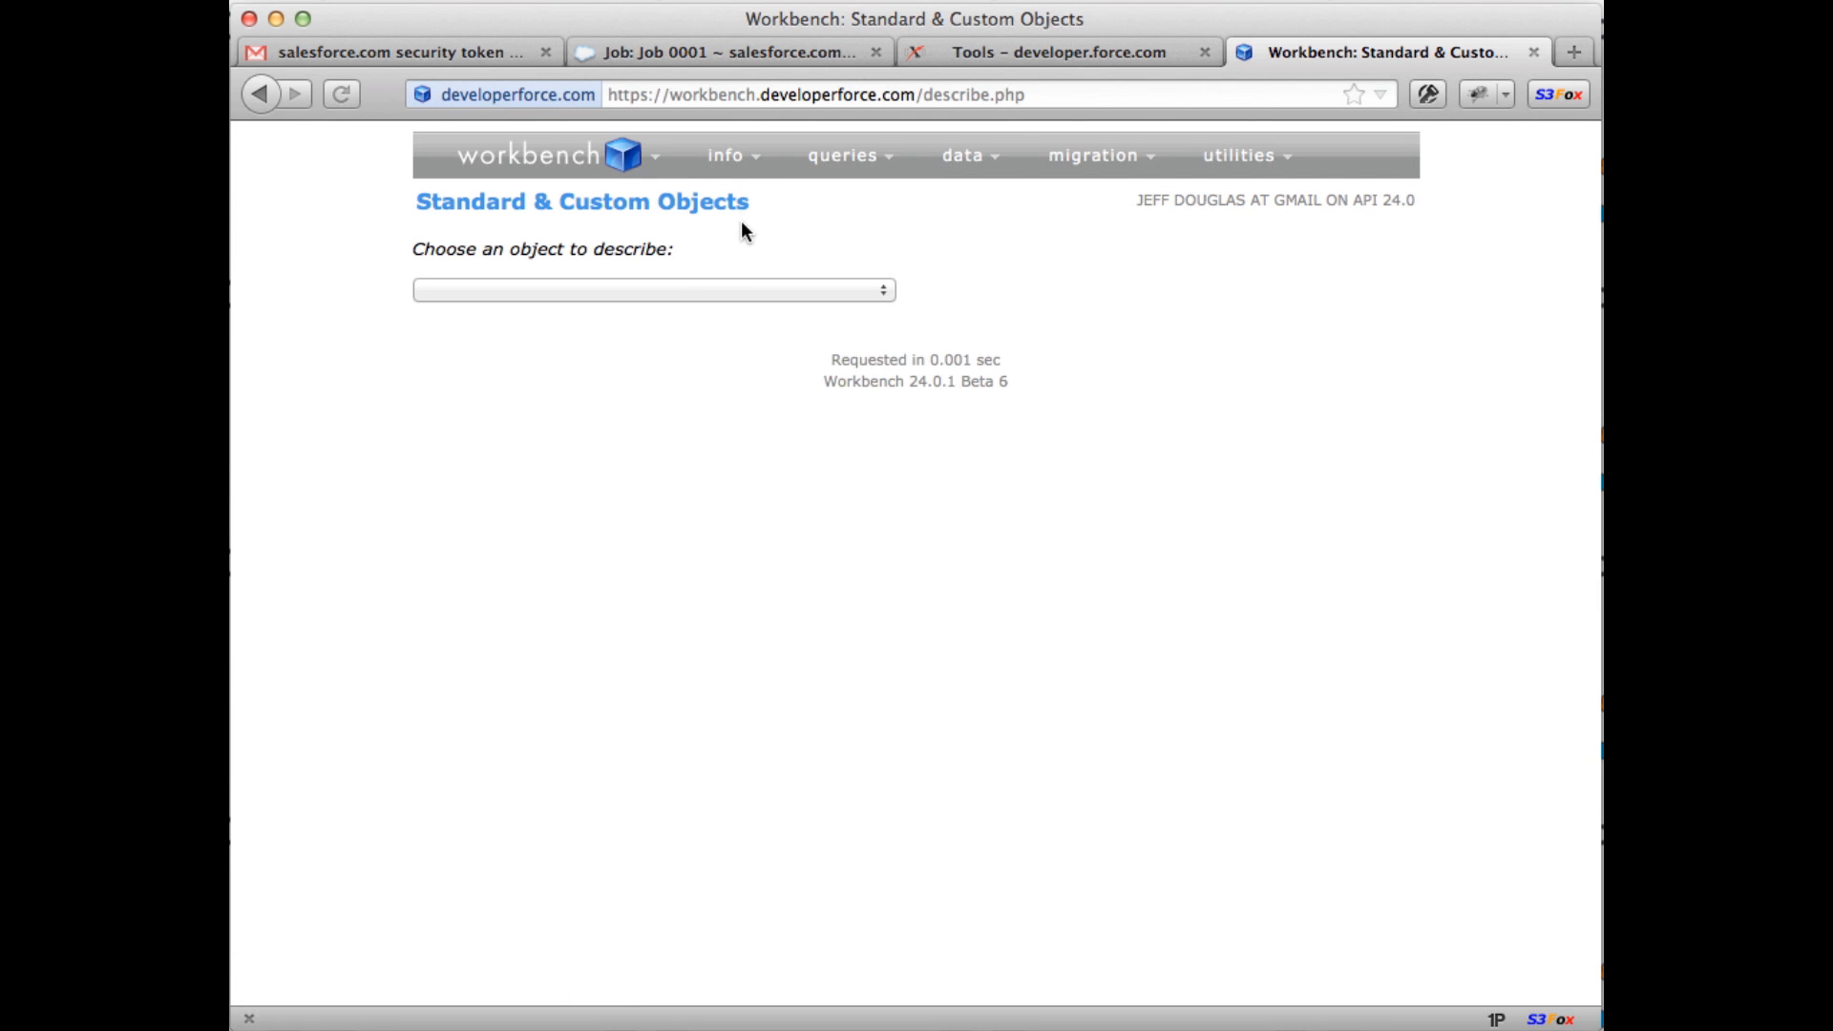
# Step: Describe Job__c and expand its Attributes and Child Relationships
pyautogui.click(704, 289)
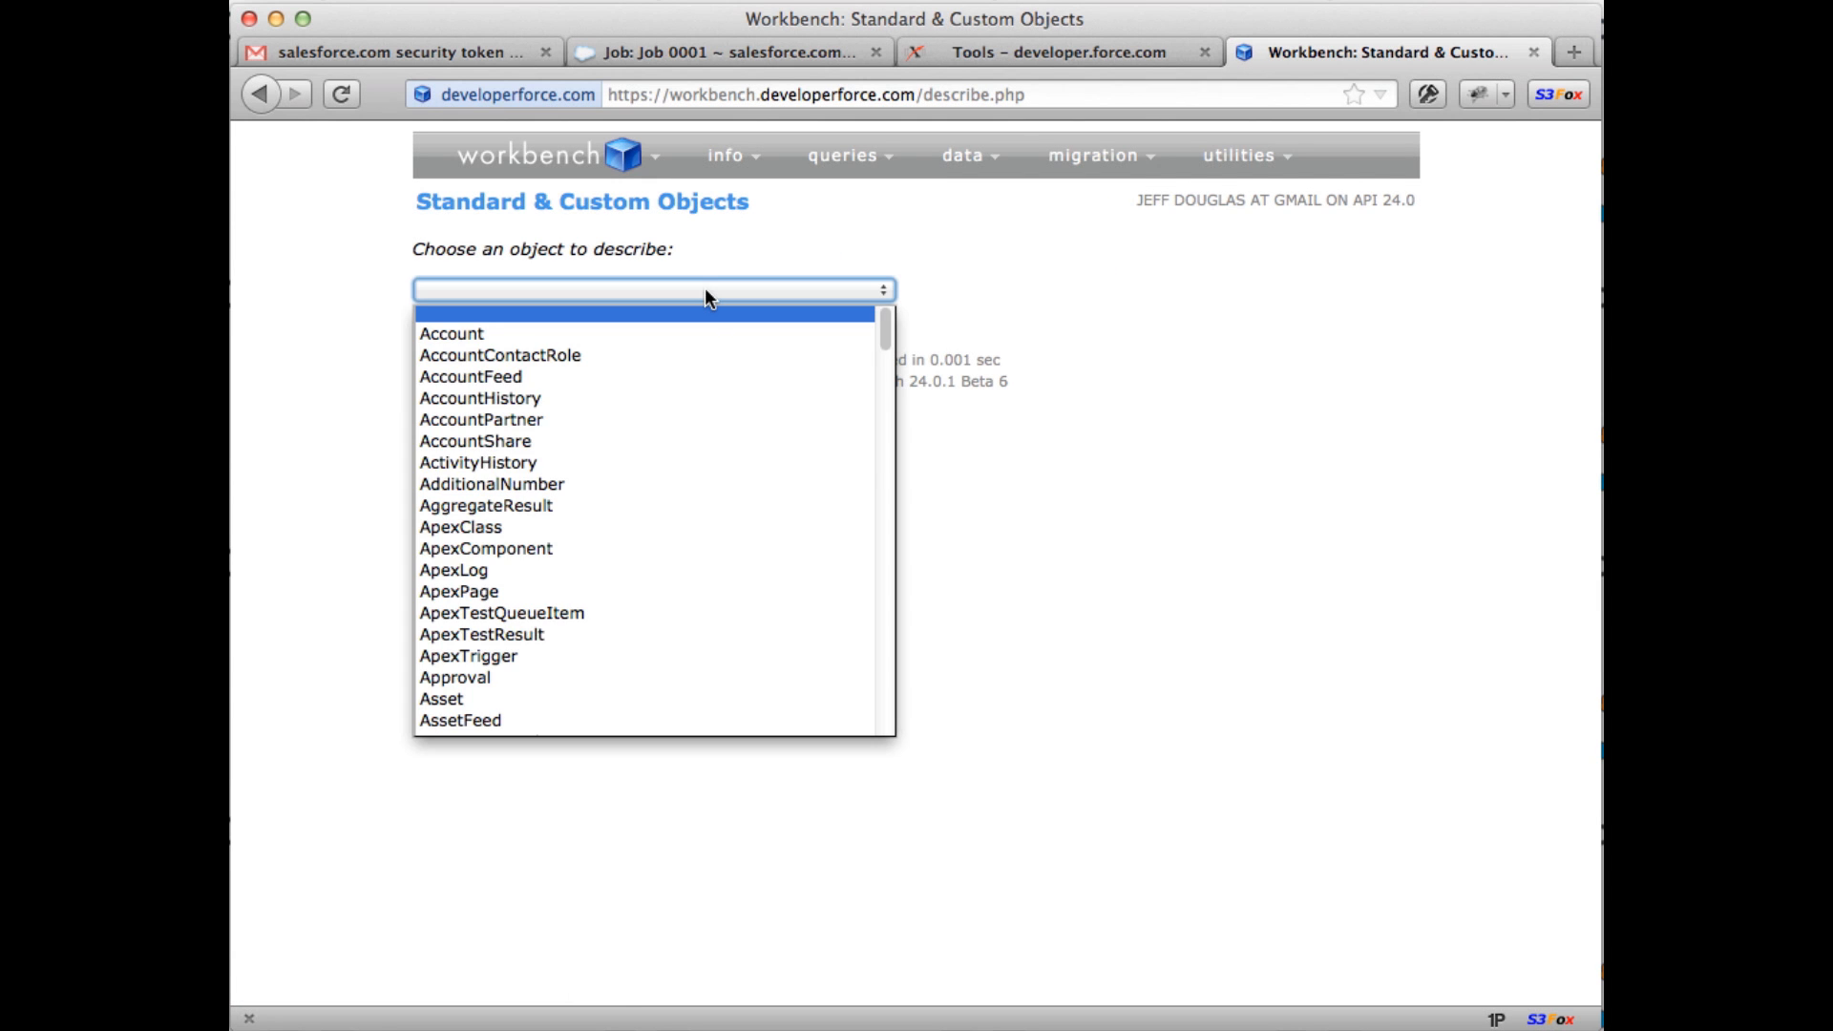
pyautogui.scroll(-20, 699, 468)
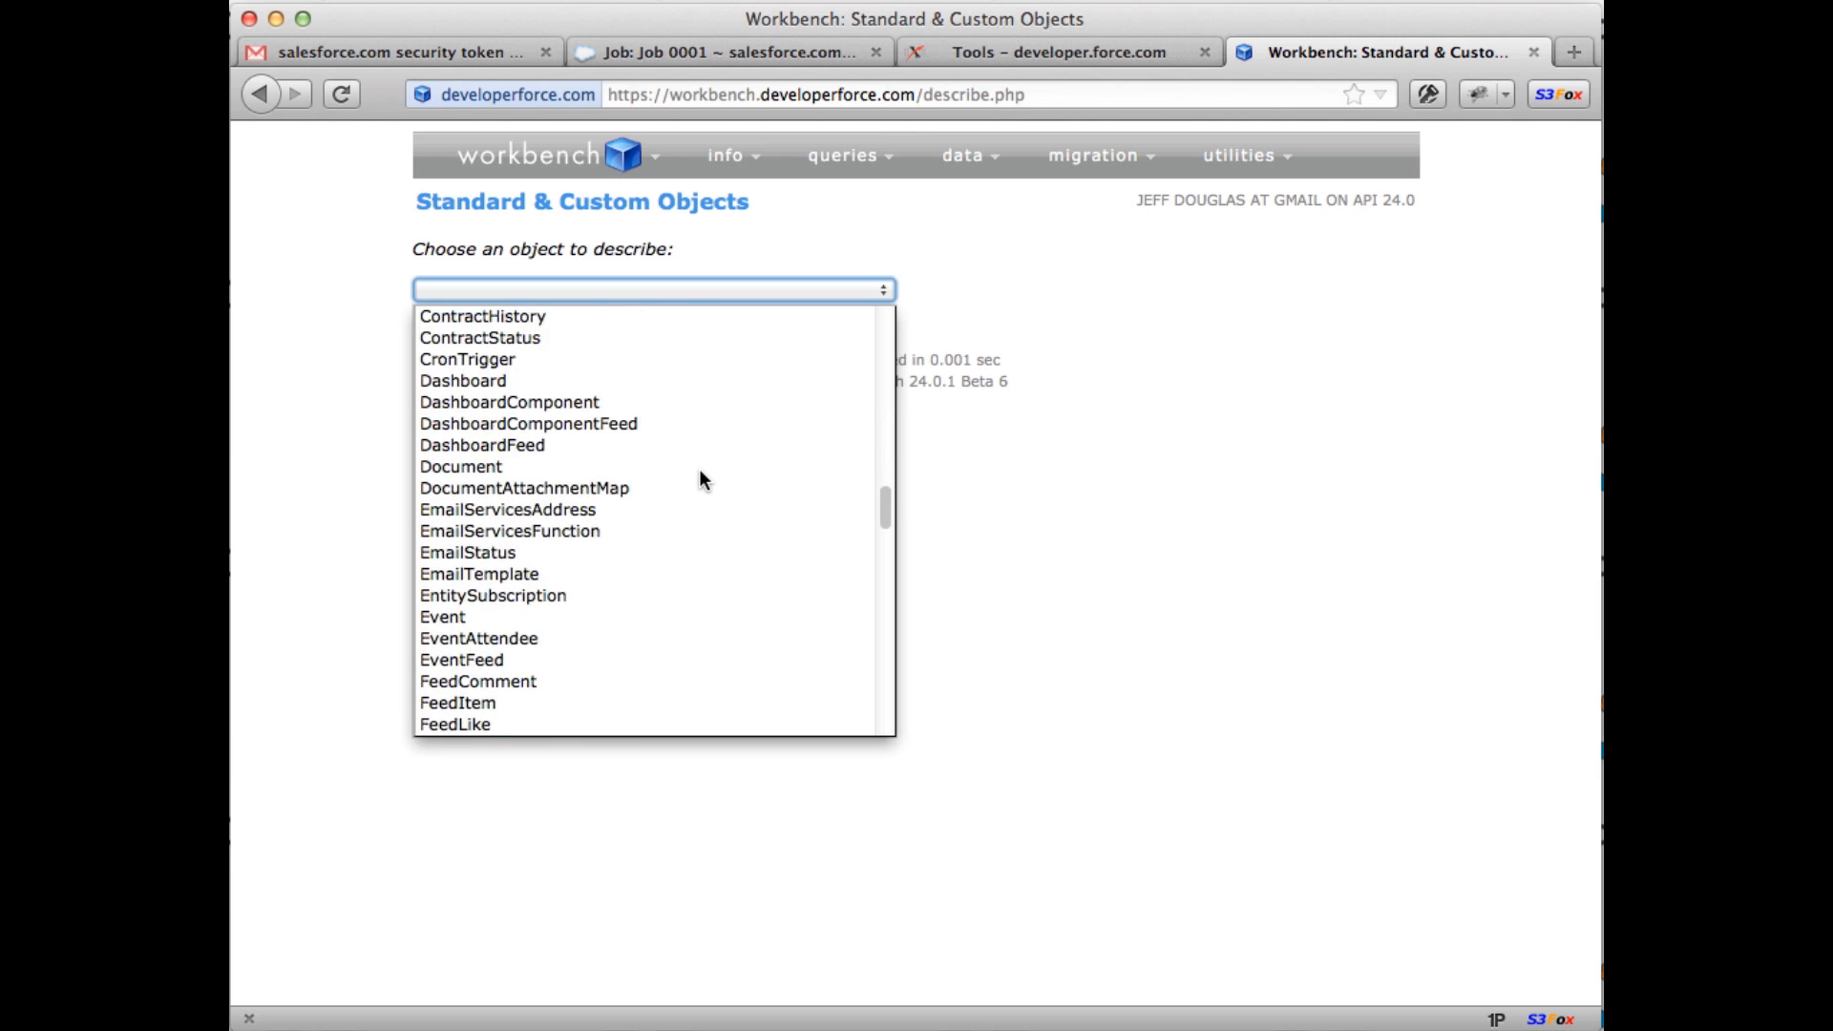
pyautogui.scroll(-6, 698, 468)
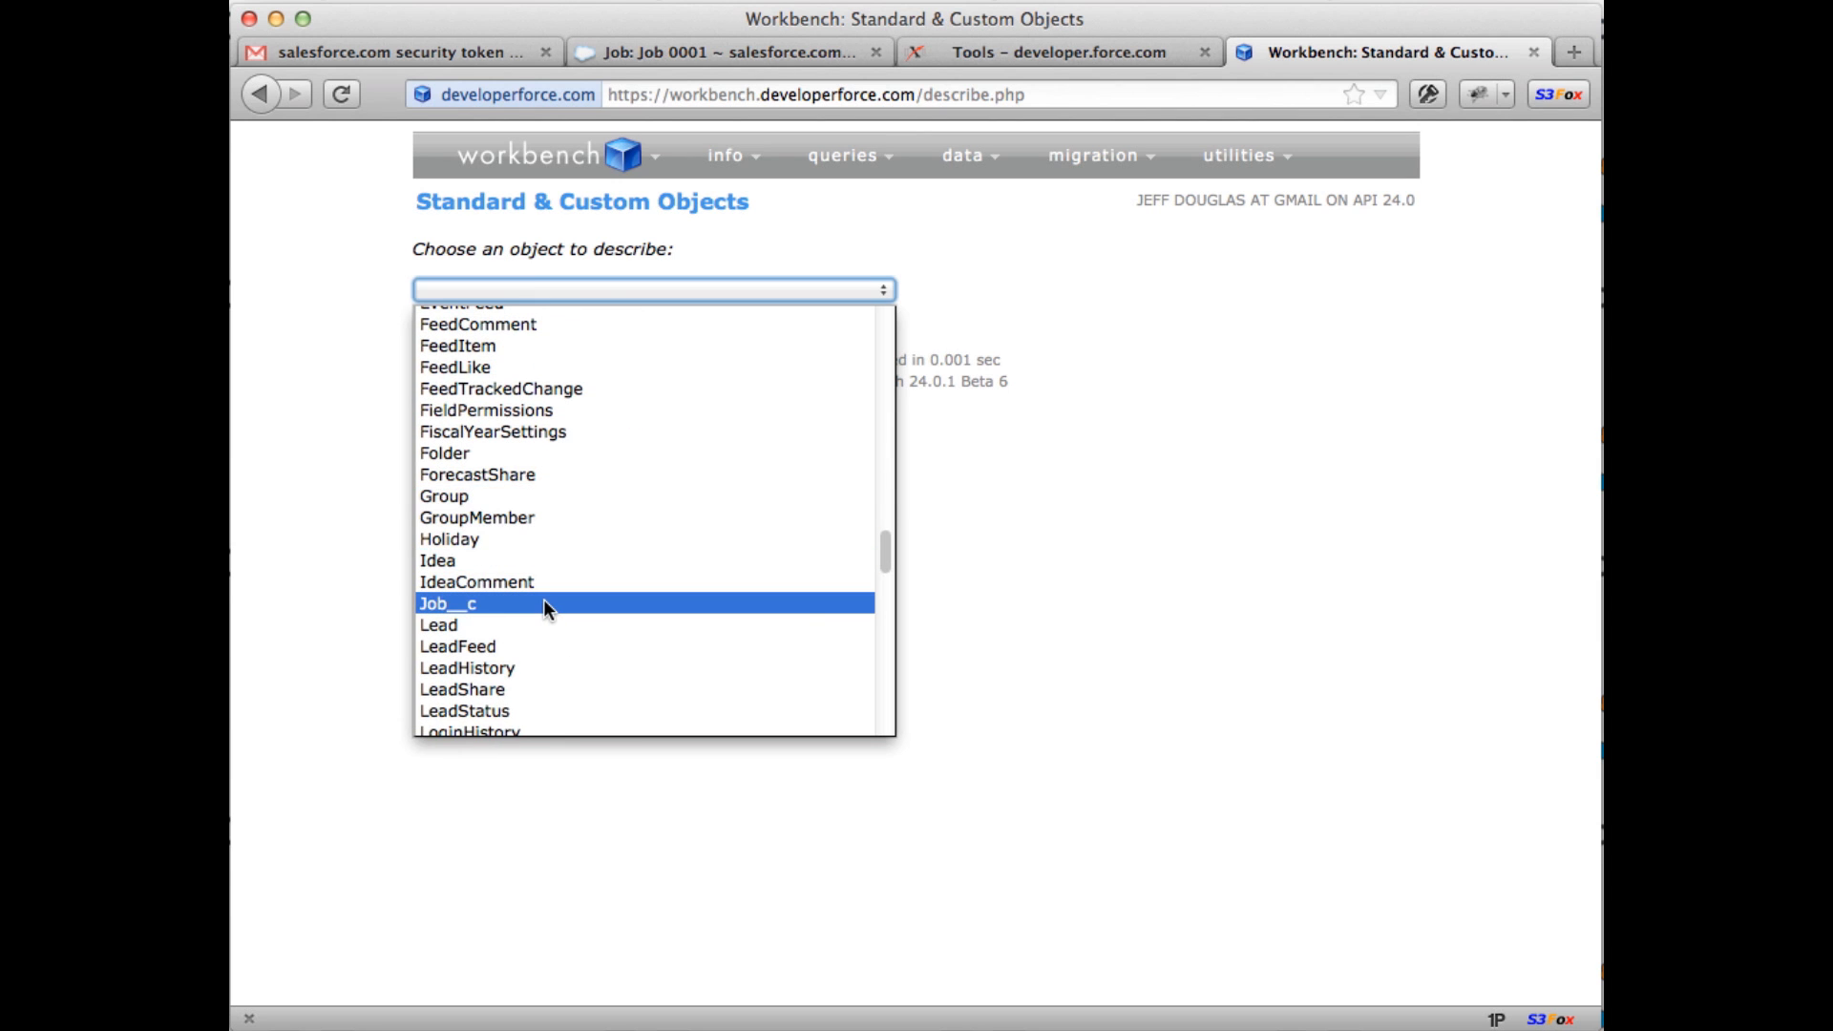
pyautogui.click(546, 605)
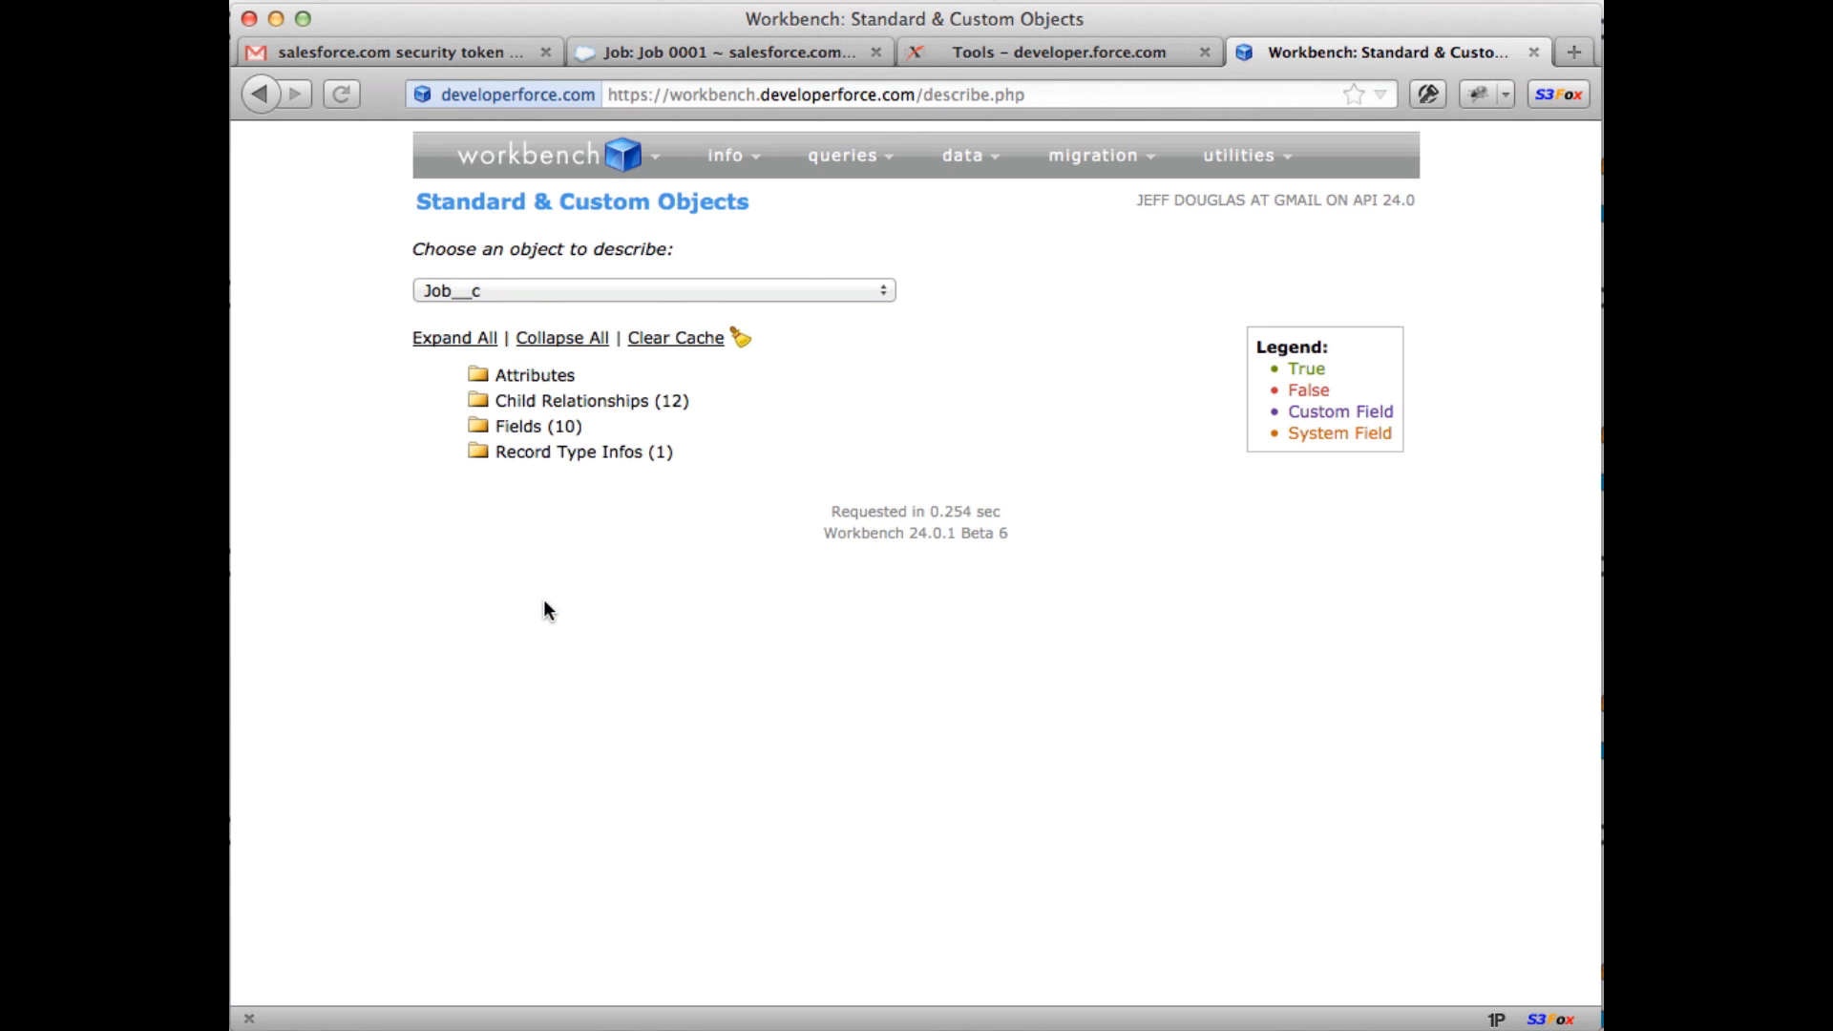
pyautogui.click(554, 381)
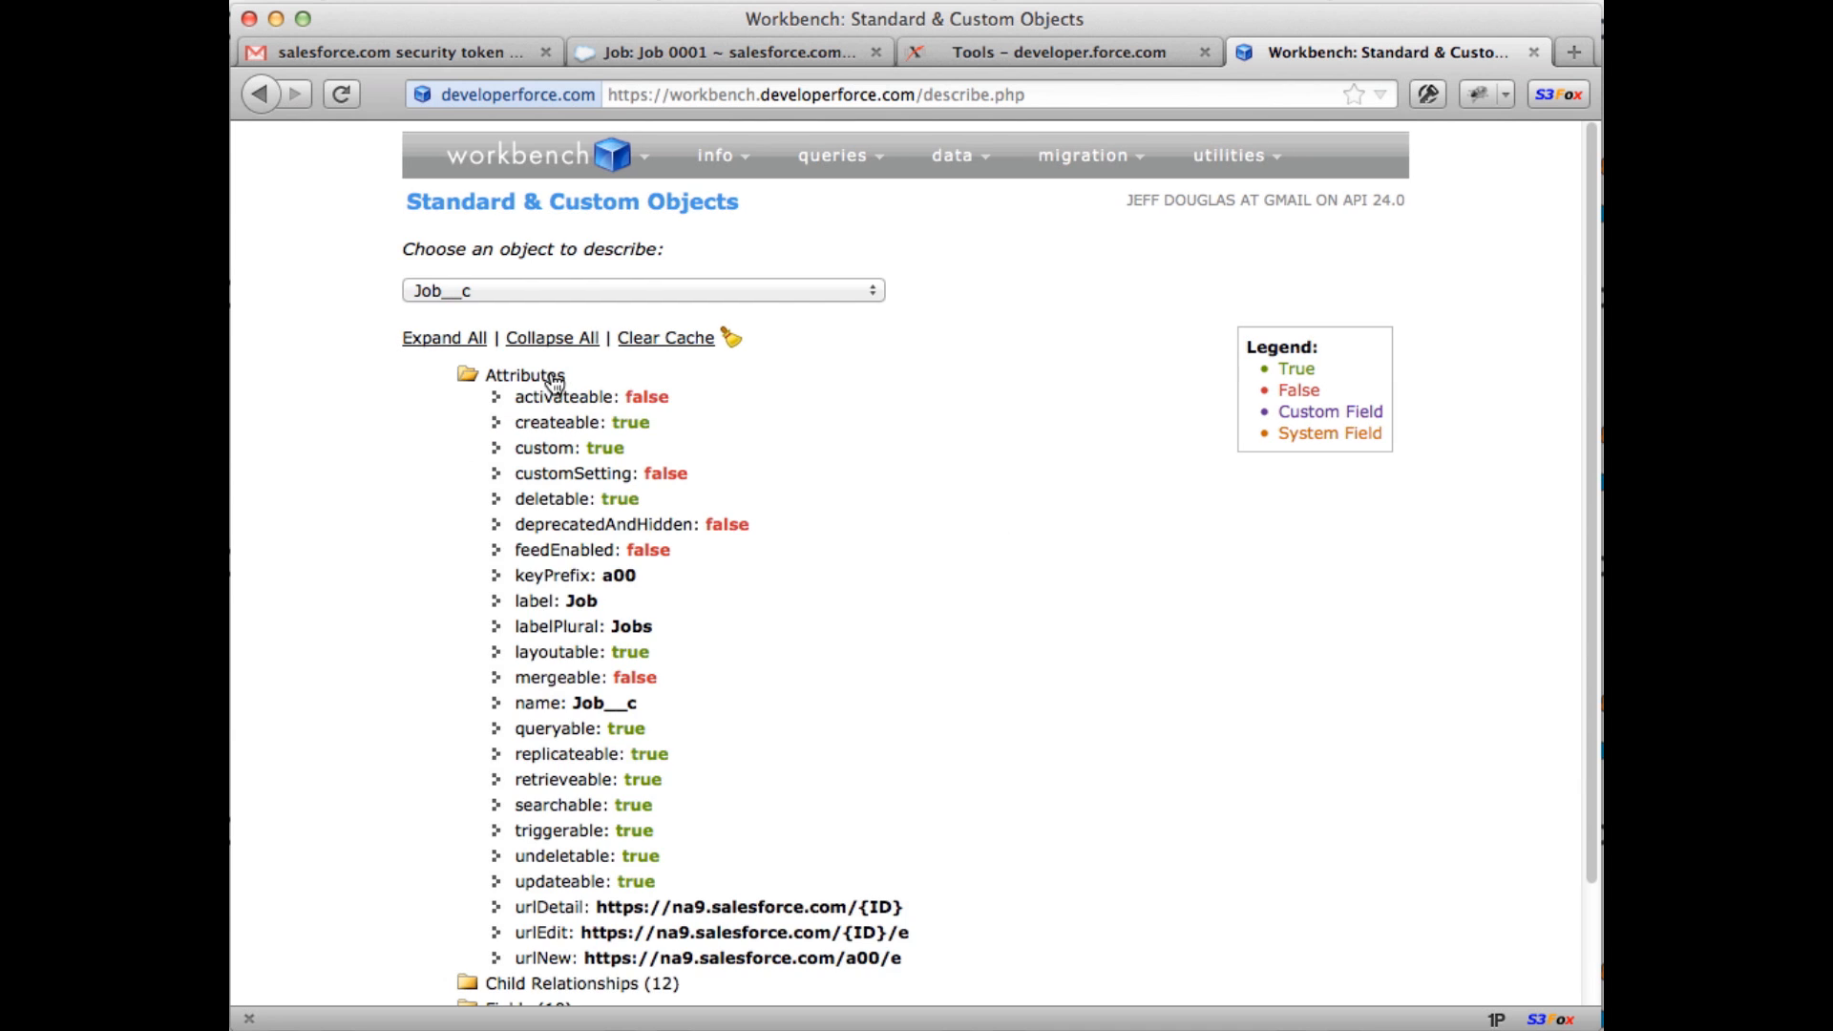
pyautogui.scroll(-2, 554, 382)
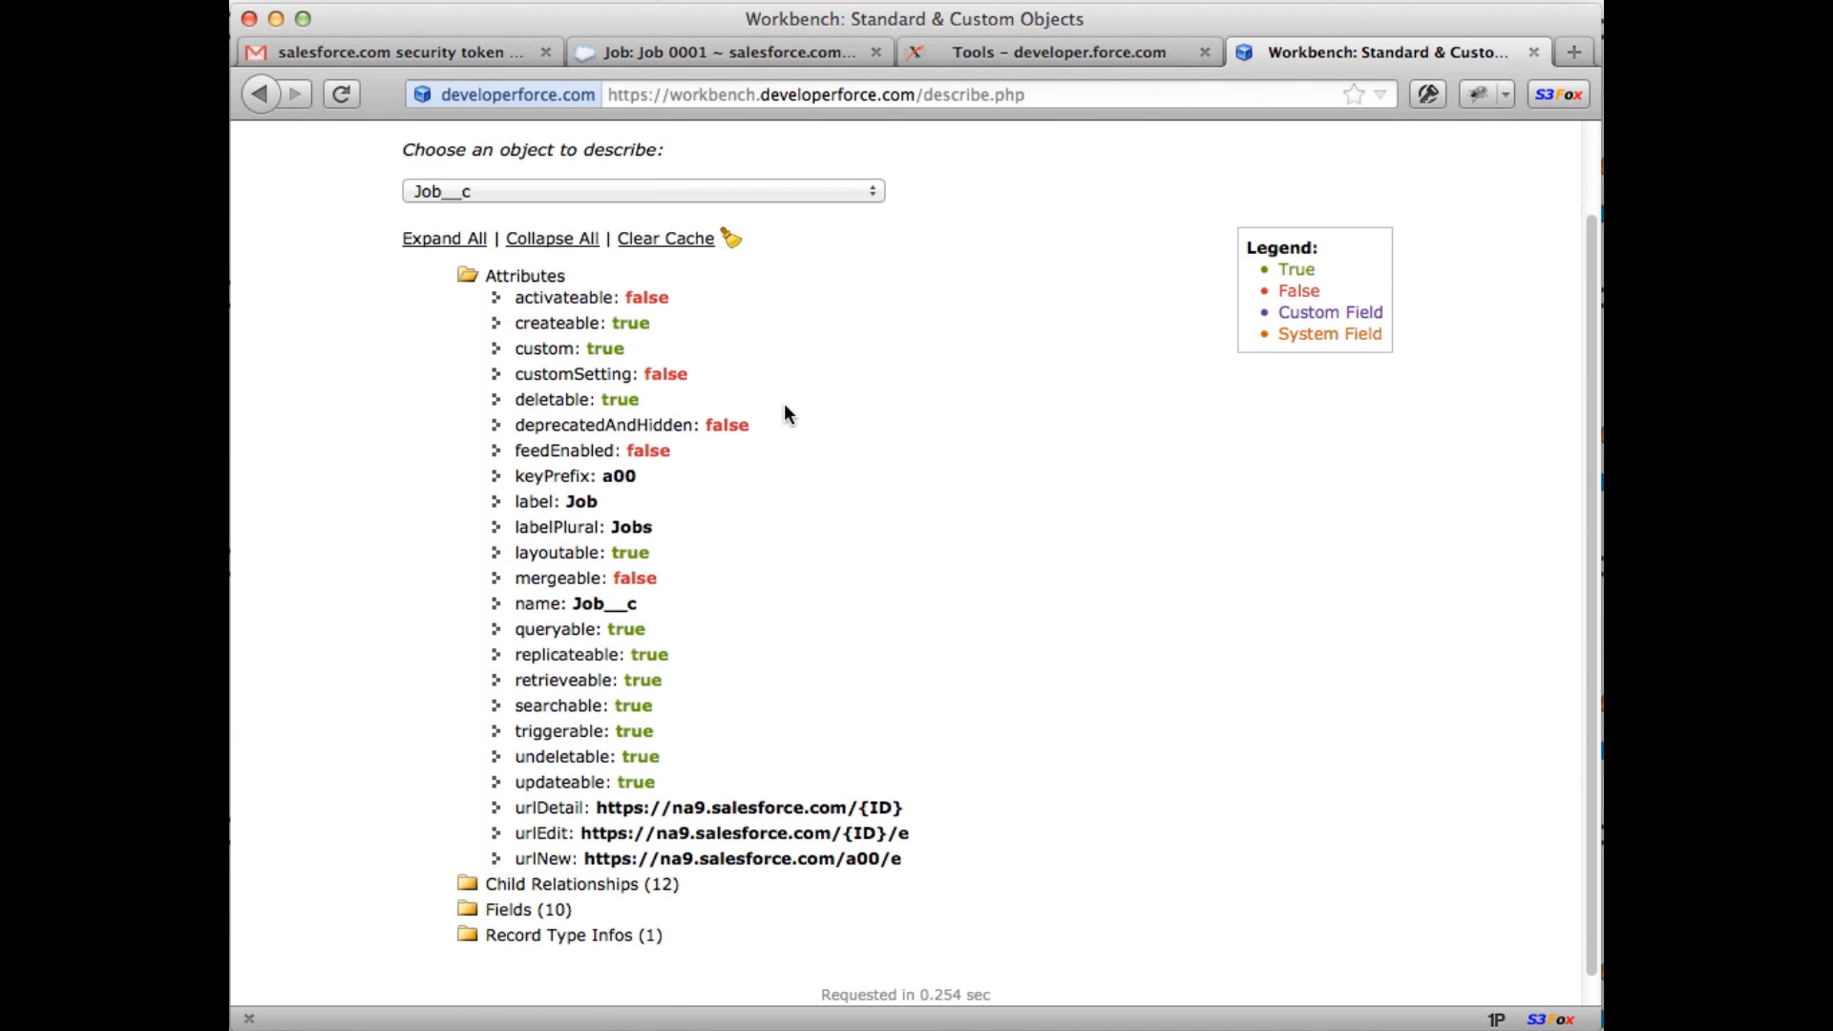
pyautogui.click(555, 884)
pyautogui.scroll(-6, 960, 702)
pyautogui.scroll(8, 946, 579)
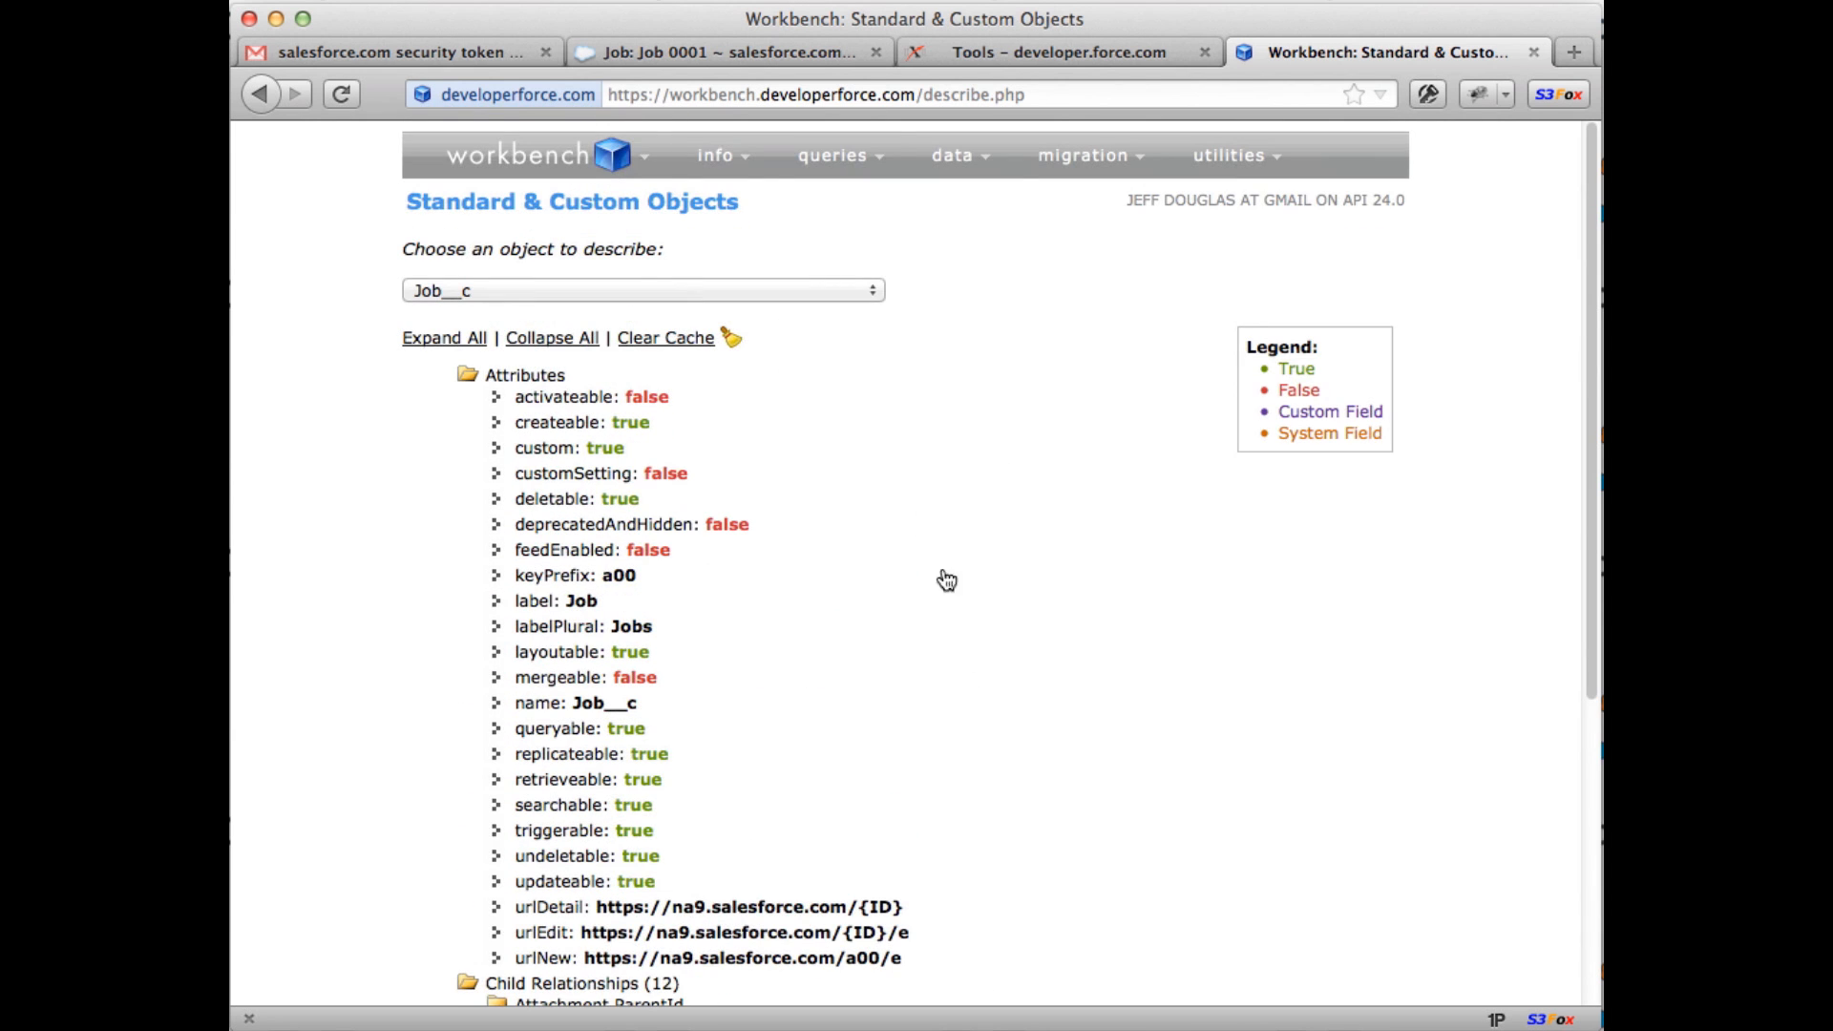
# Step: Build and run a SOQL query on Job__c selecting Name
pyautogui.moveTo(754, 171)
pyautogui.moveTo(821, 164)
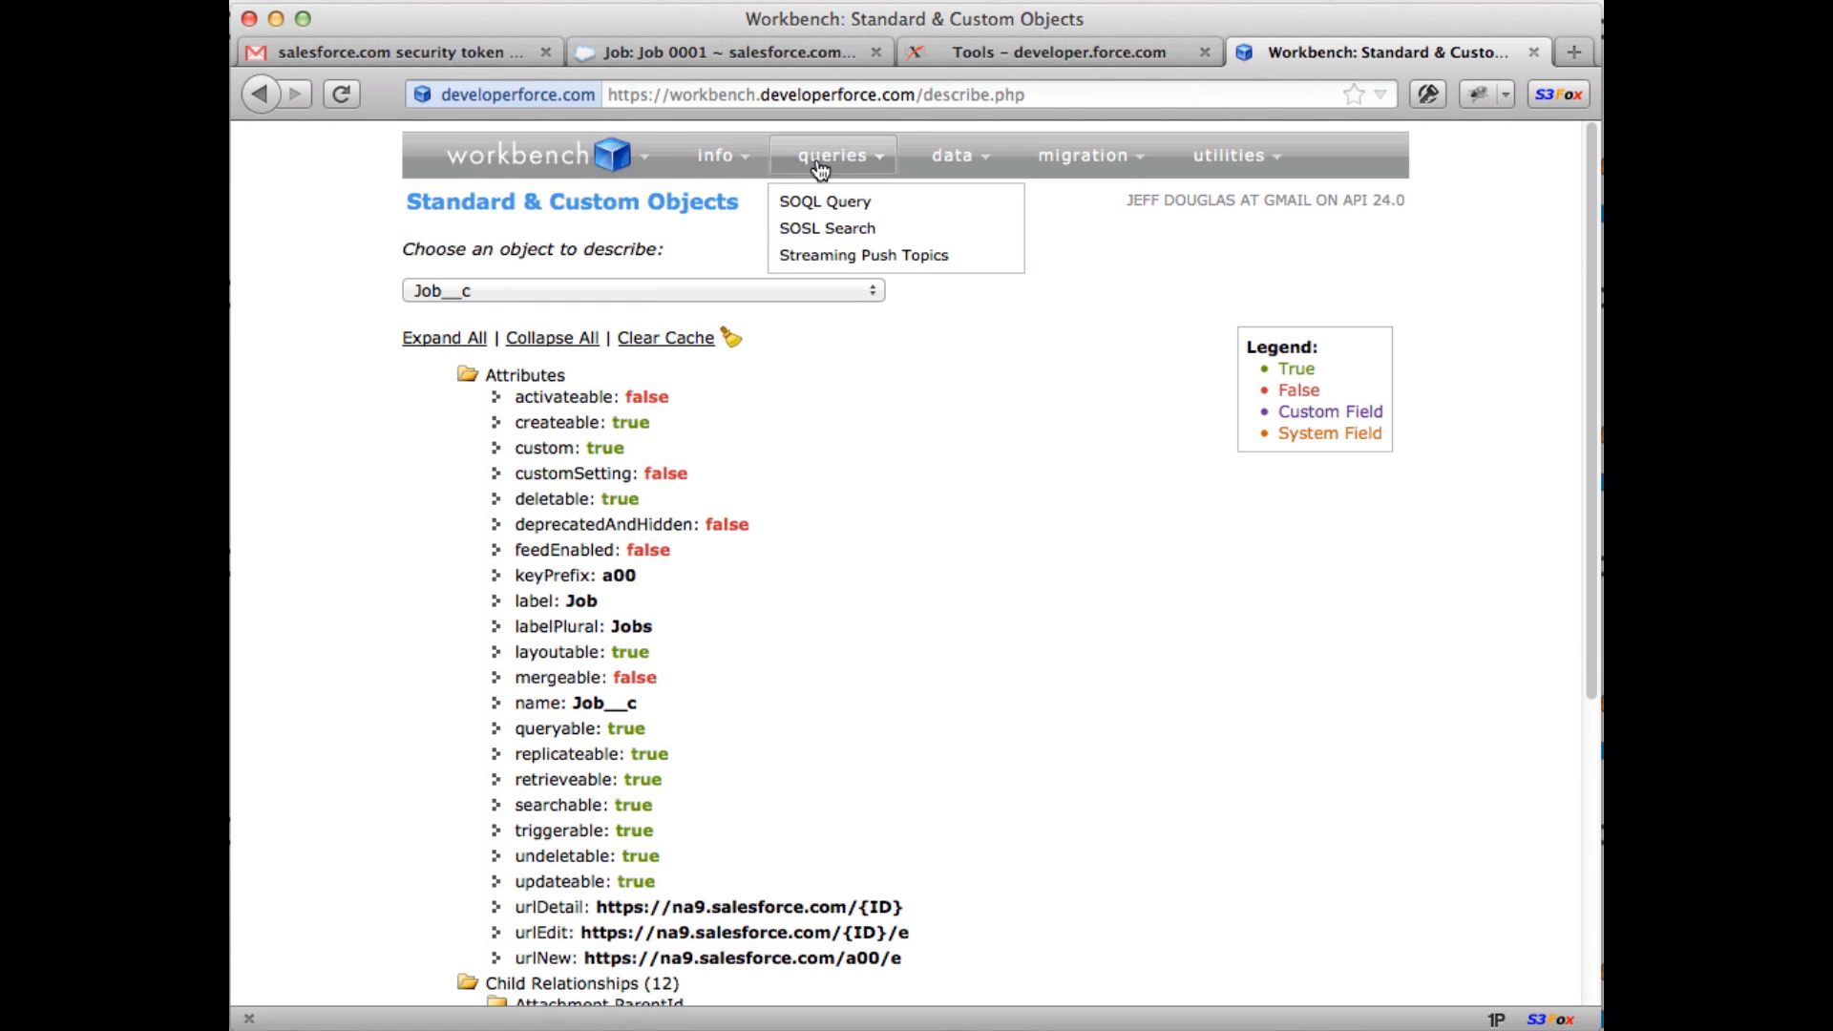
pyautogui.click(832, 202)
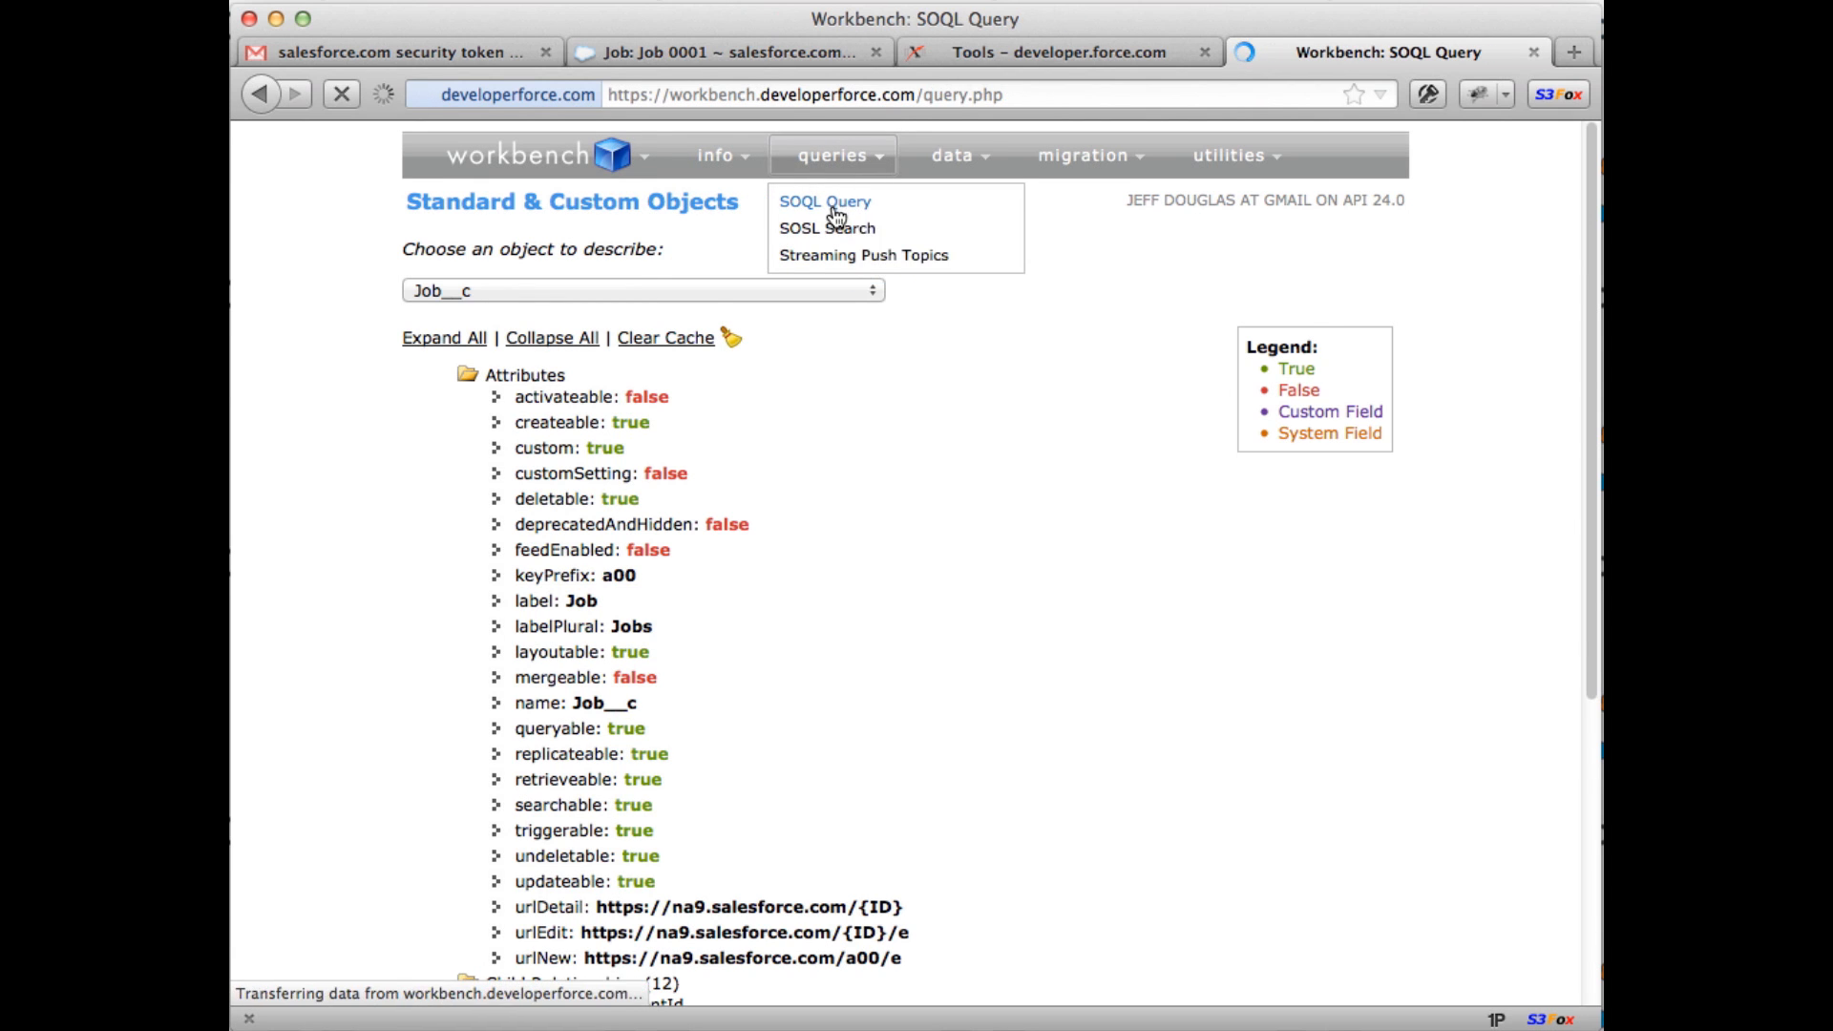
pyautogui.click(510, 468)
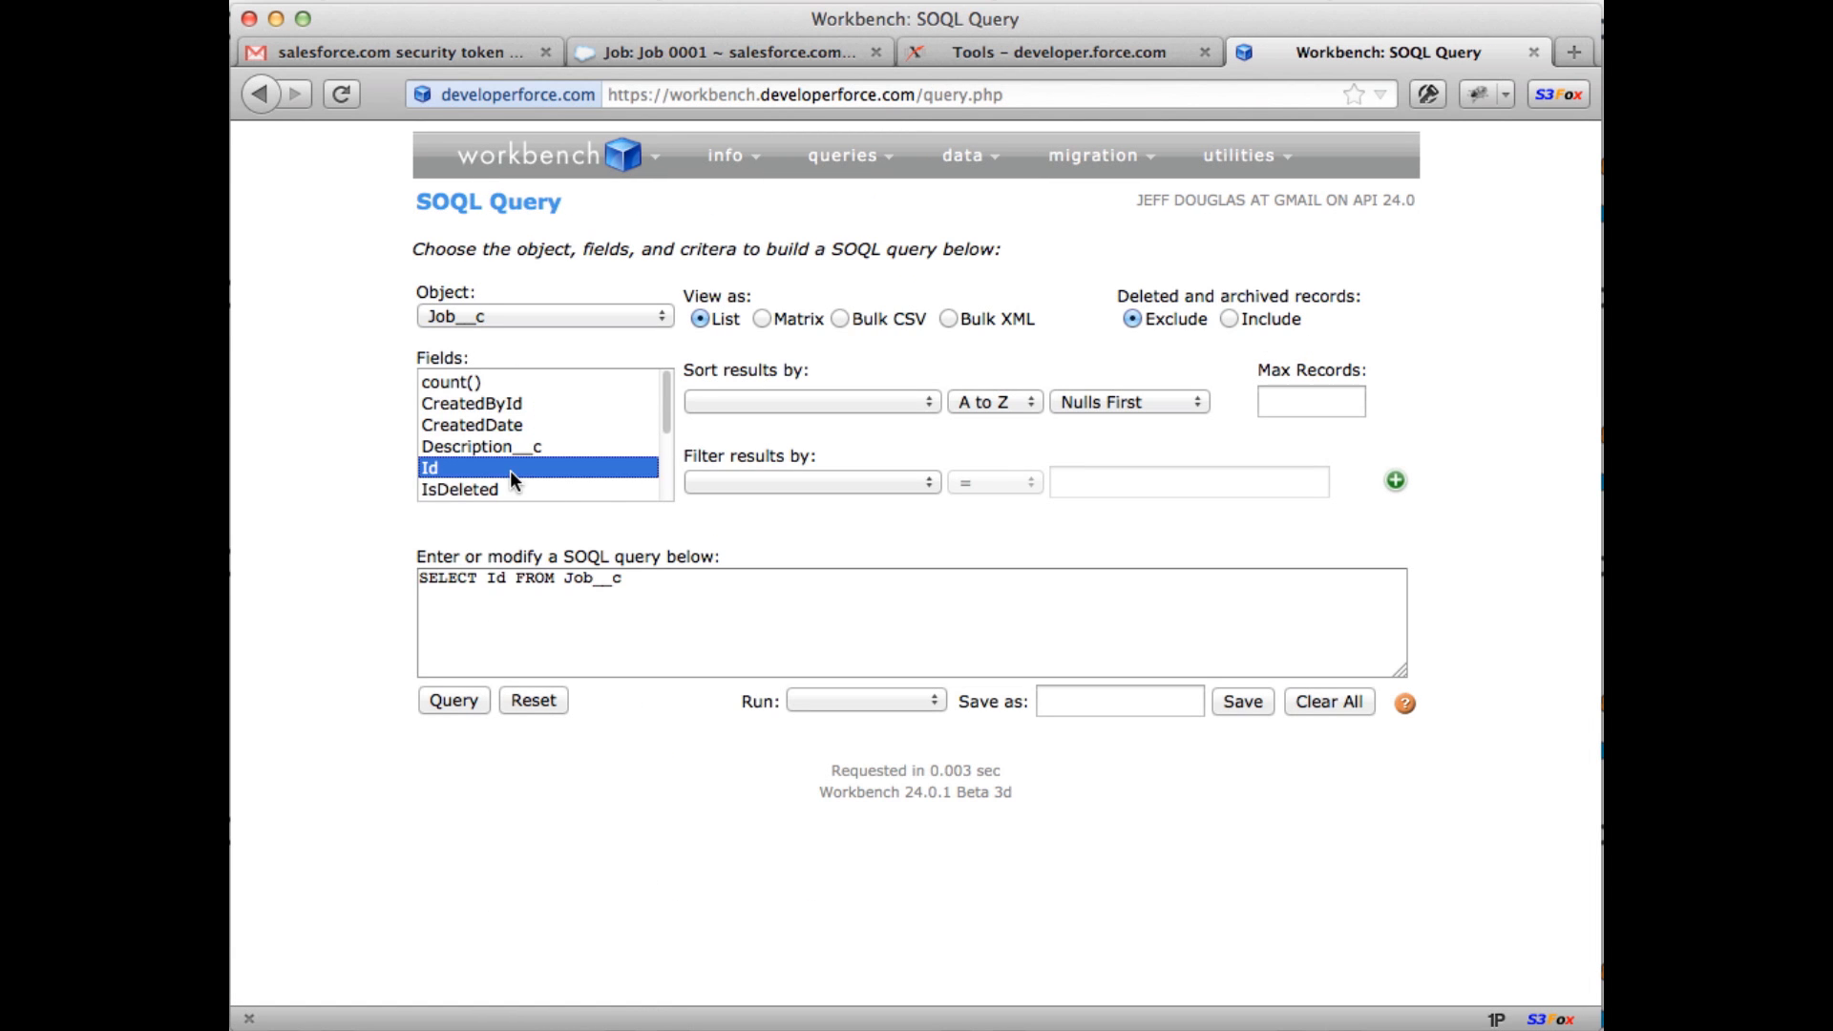
pyautogui.scroll(-3, 525, 471)
pyautogui.click(502, 449)
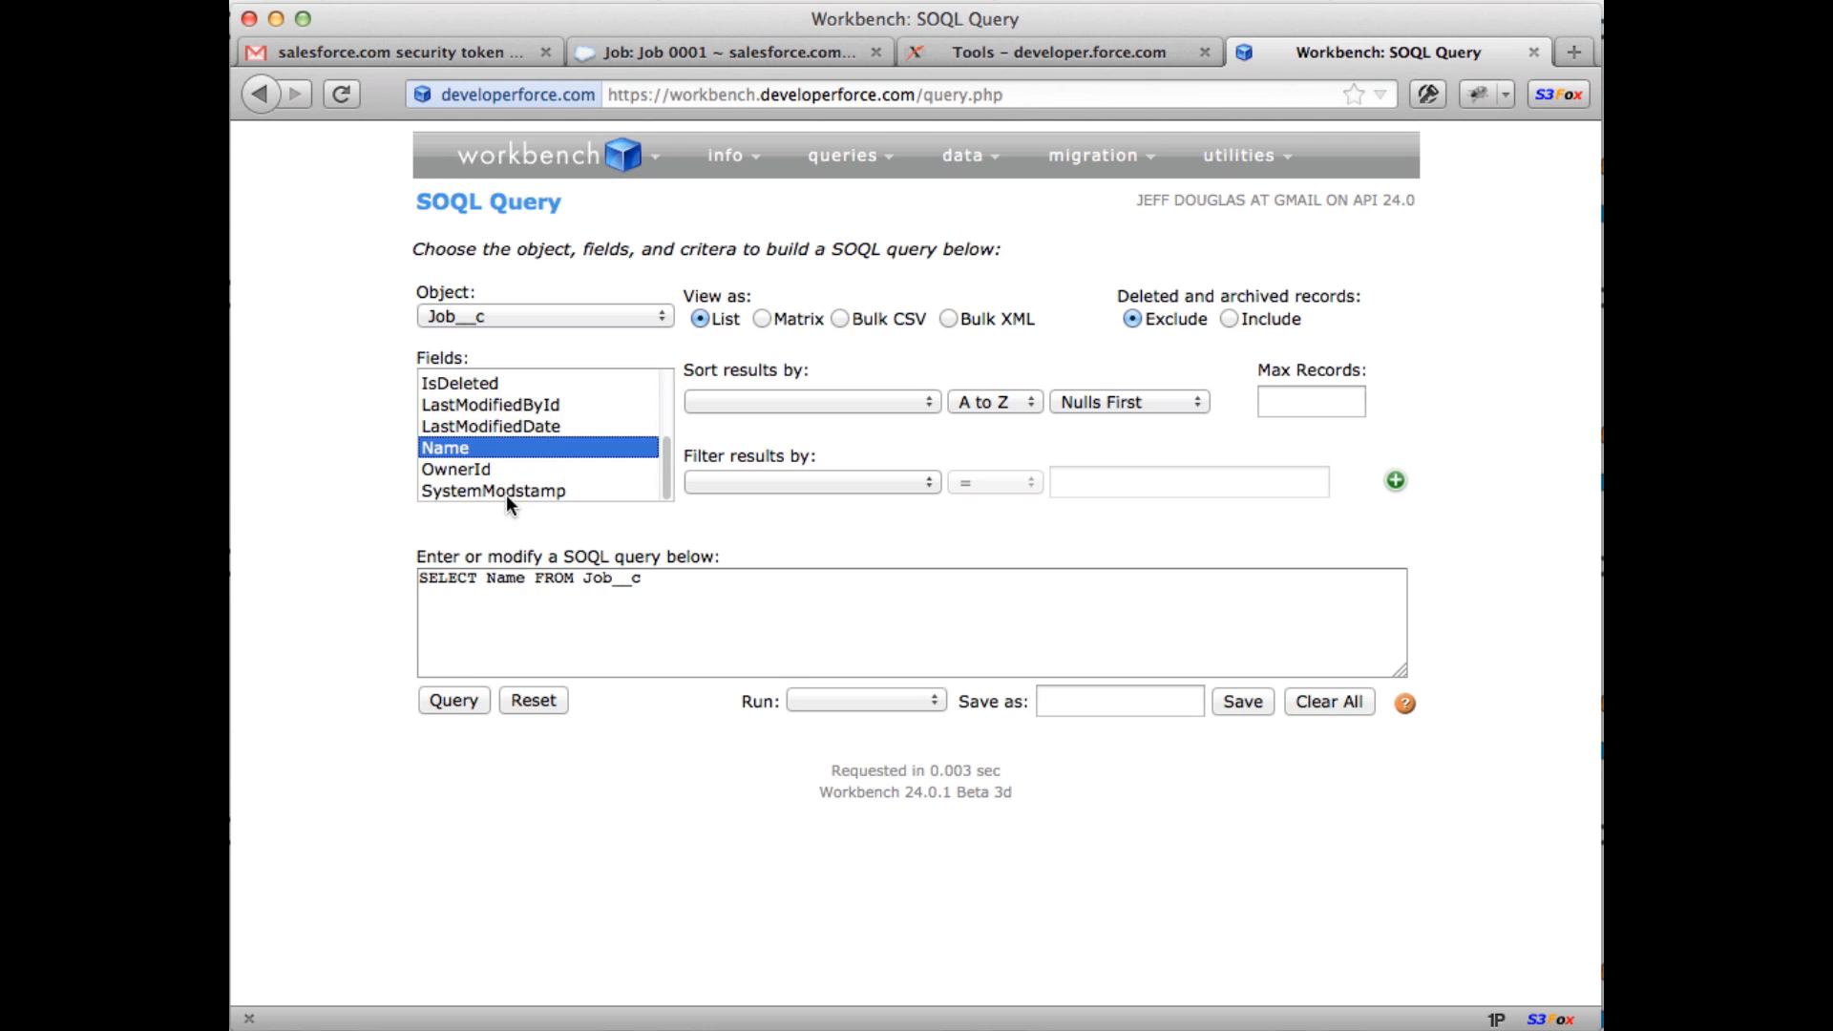
pyautogui.click(460, 701)
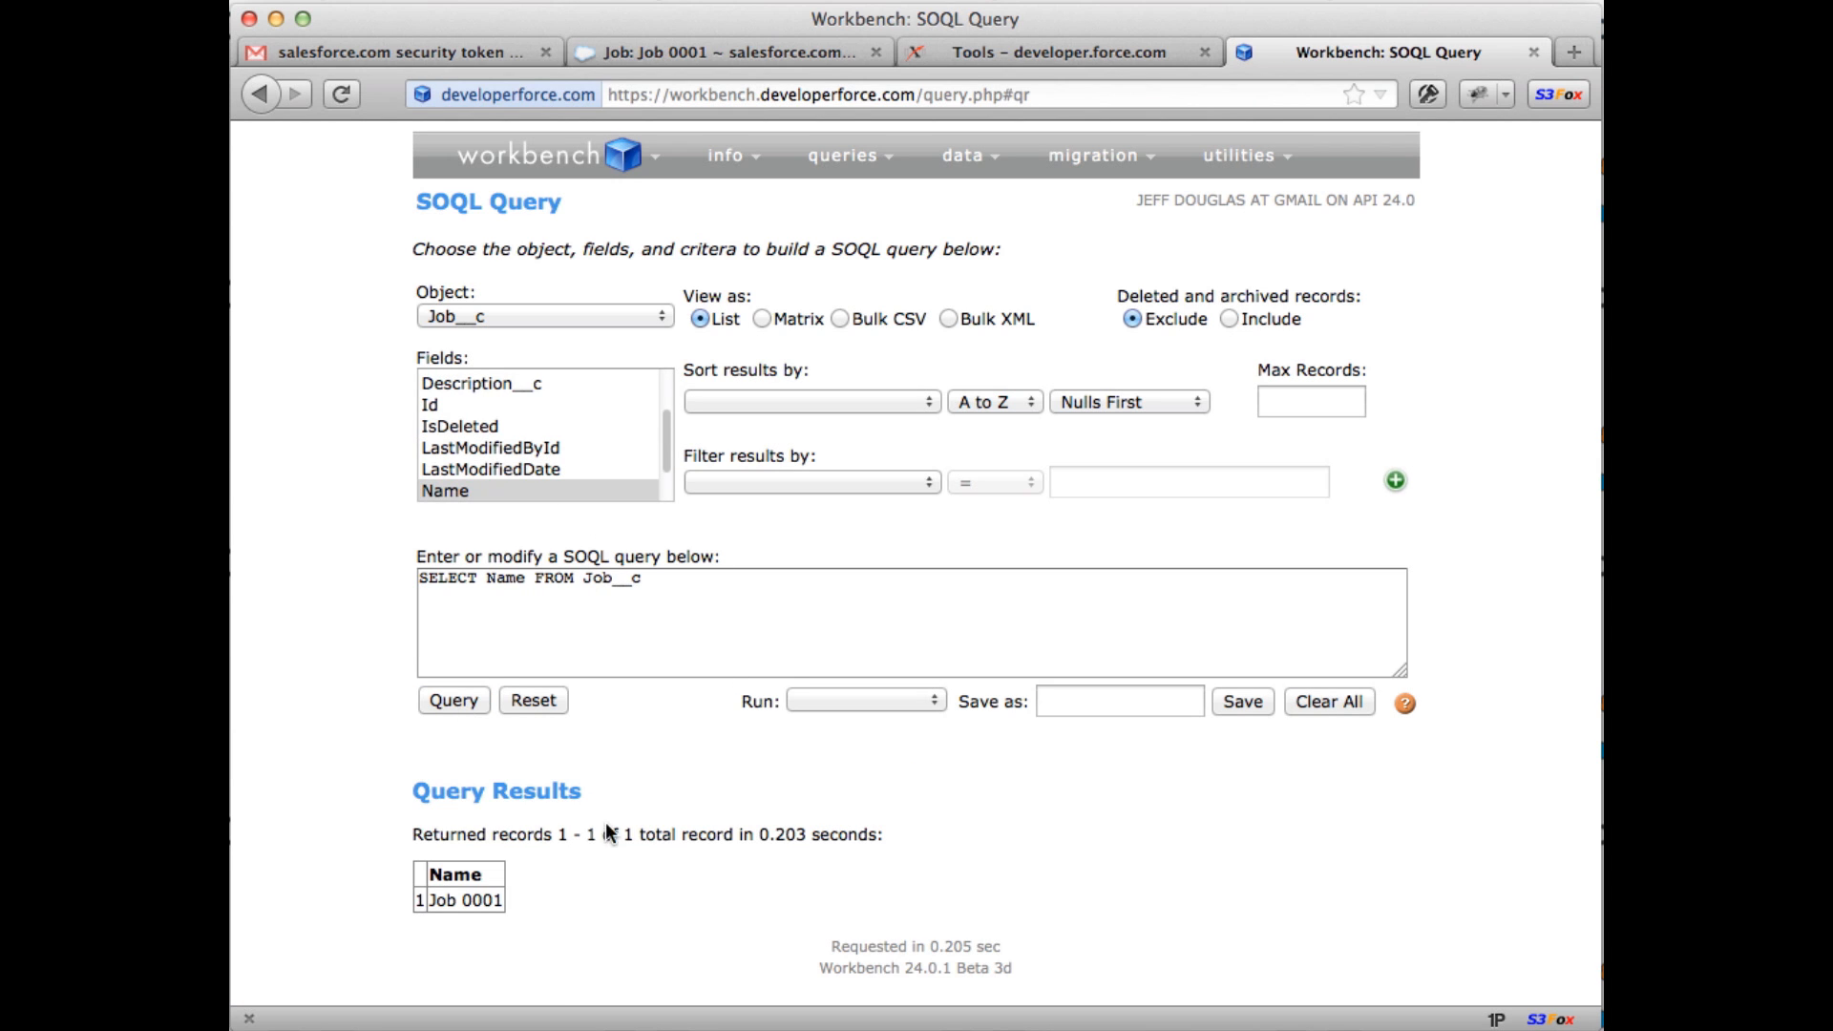
# Step: Add description__c to the query and rerun it to show 'Really great position!'
pyautogui.click(526, 580)
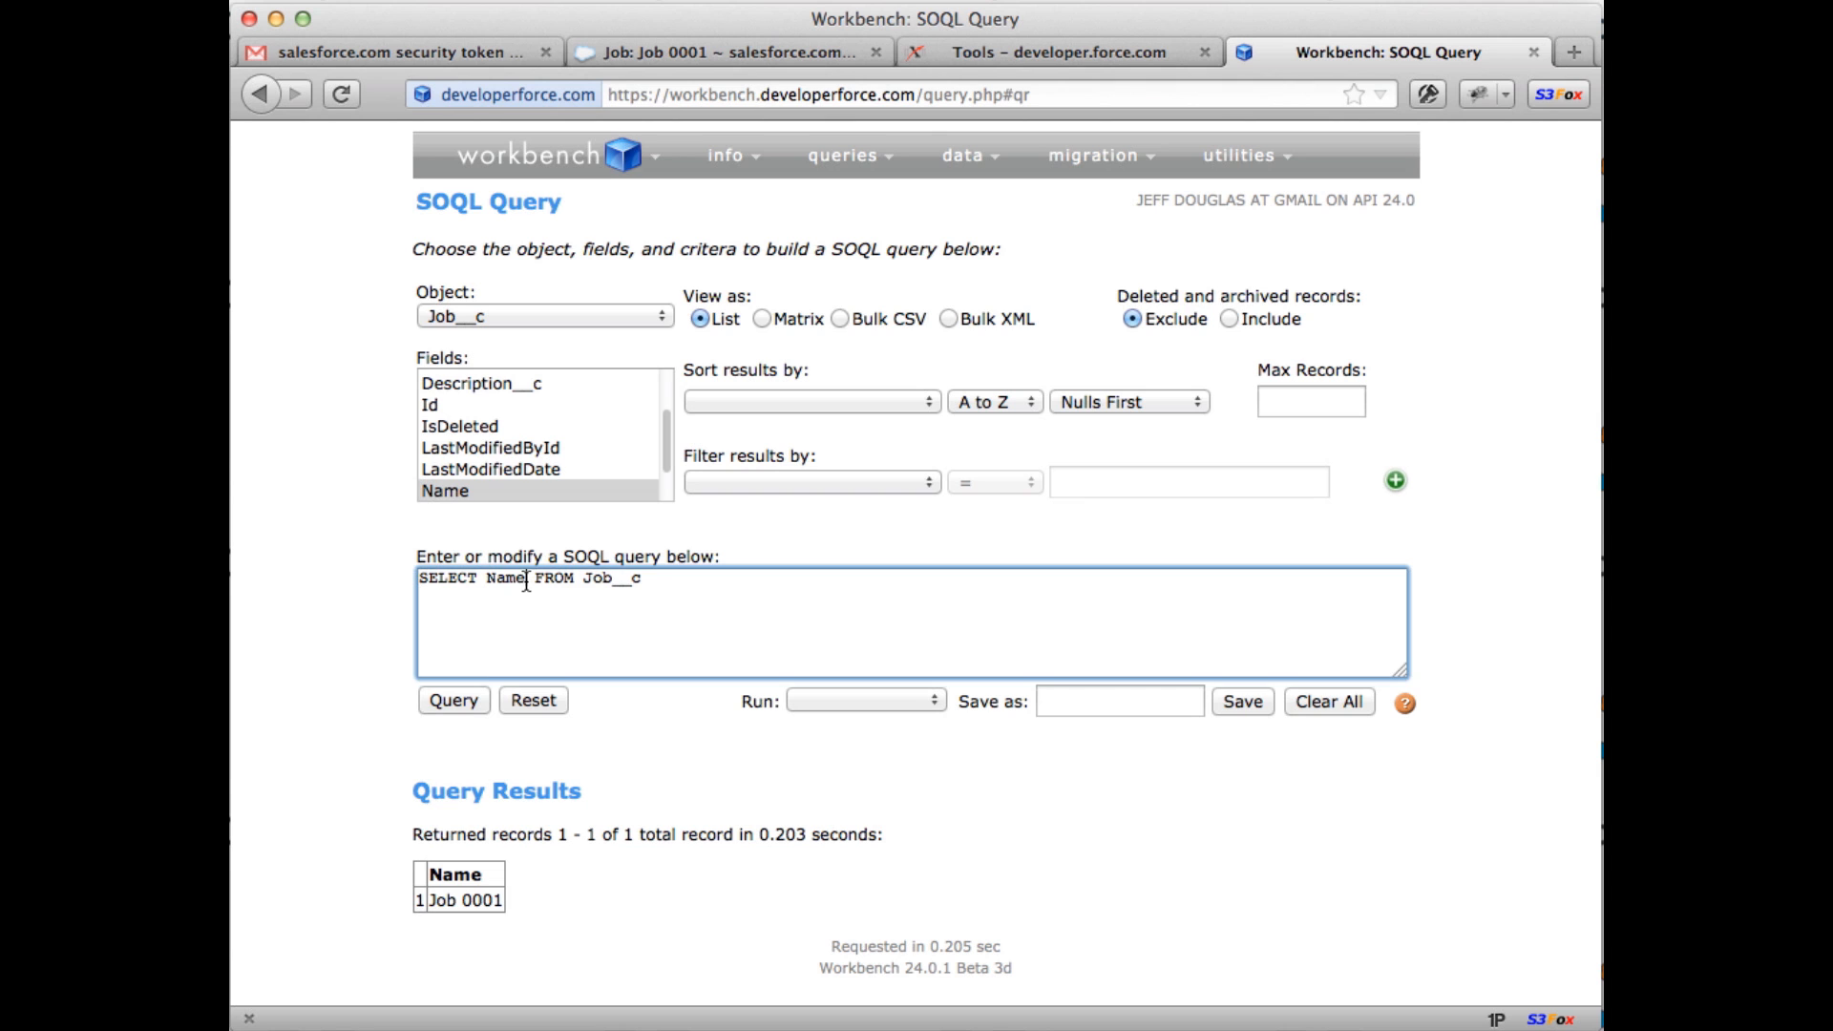
pyautogui.write(', description')
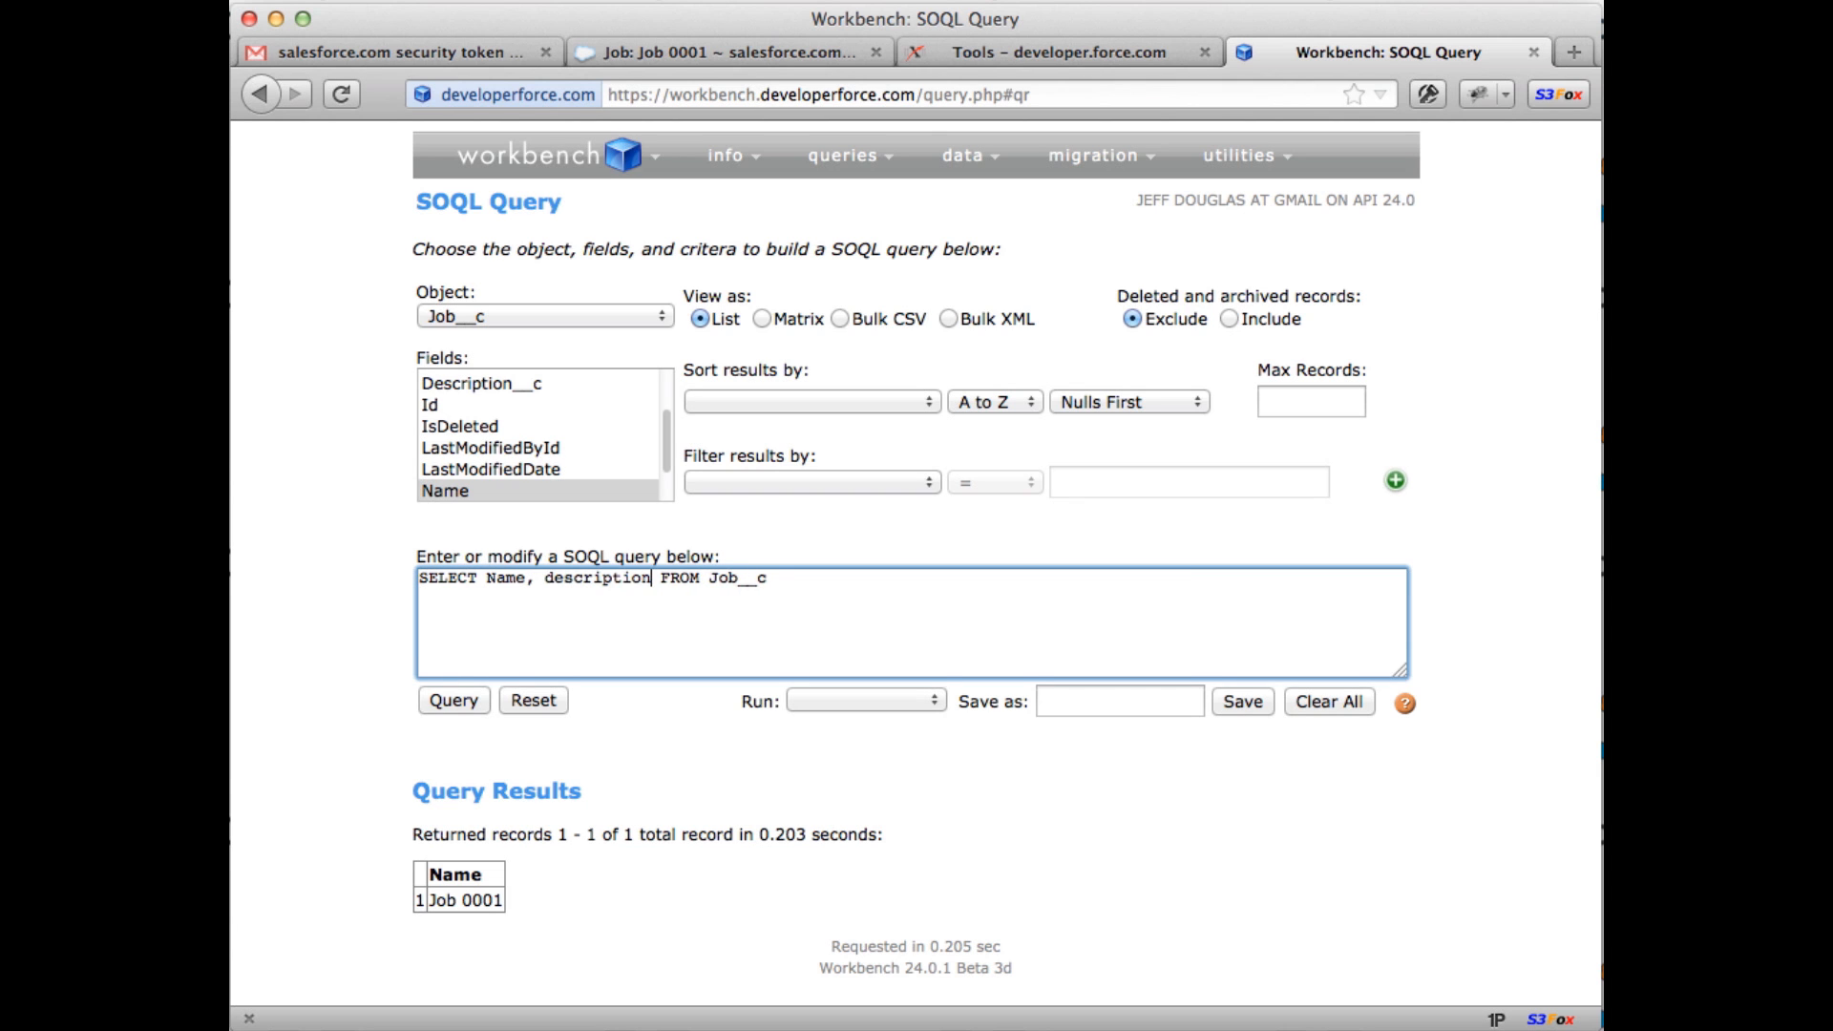
pyautogui.click(433, 700)
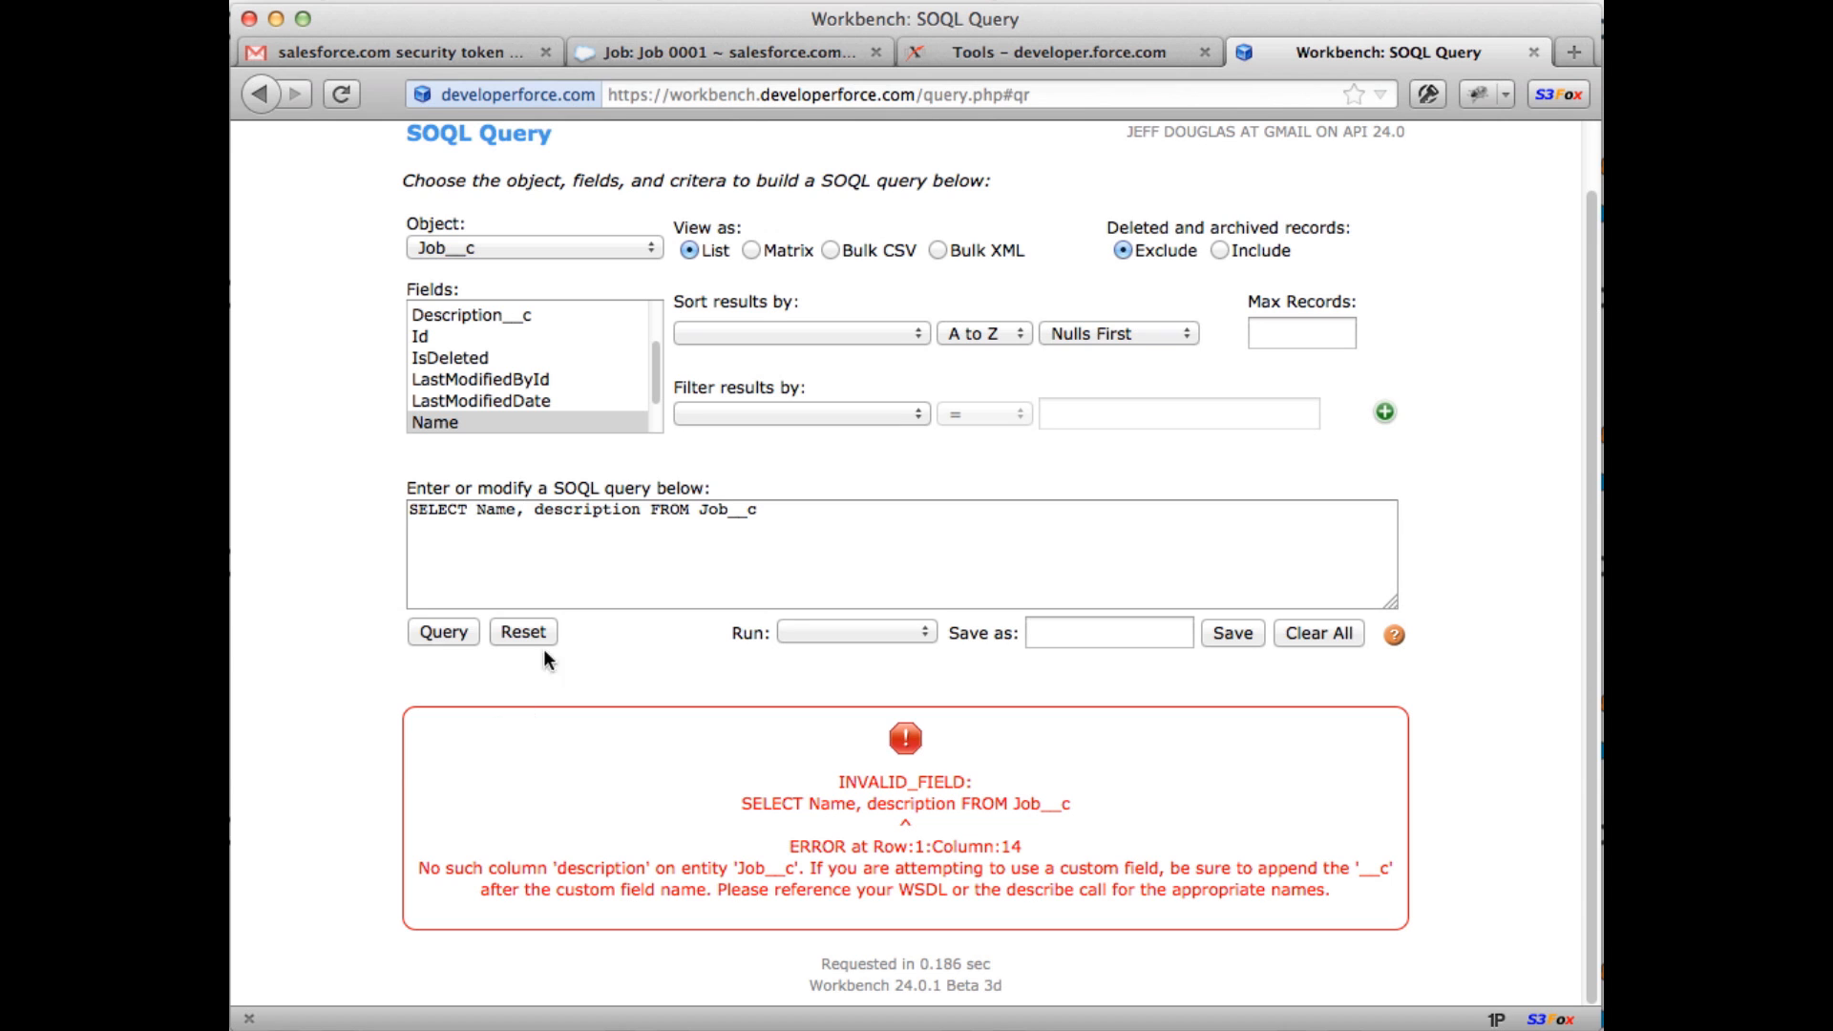
pyautogui.click(639, 508)
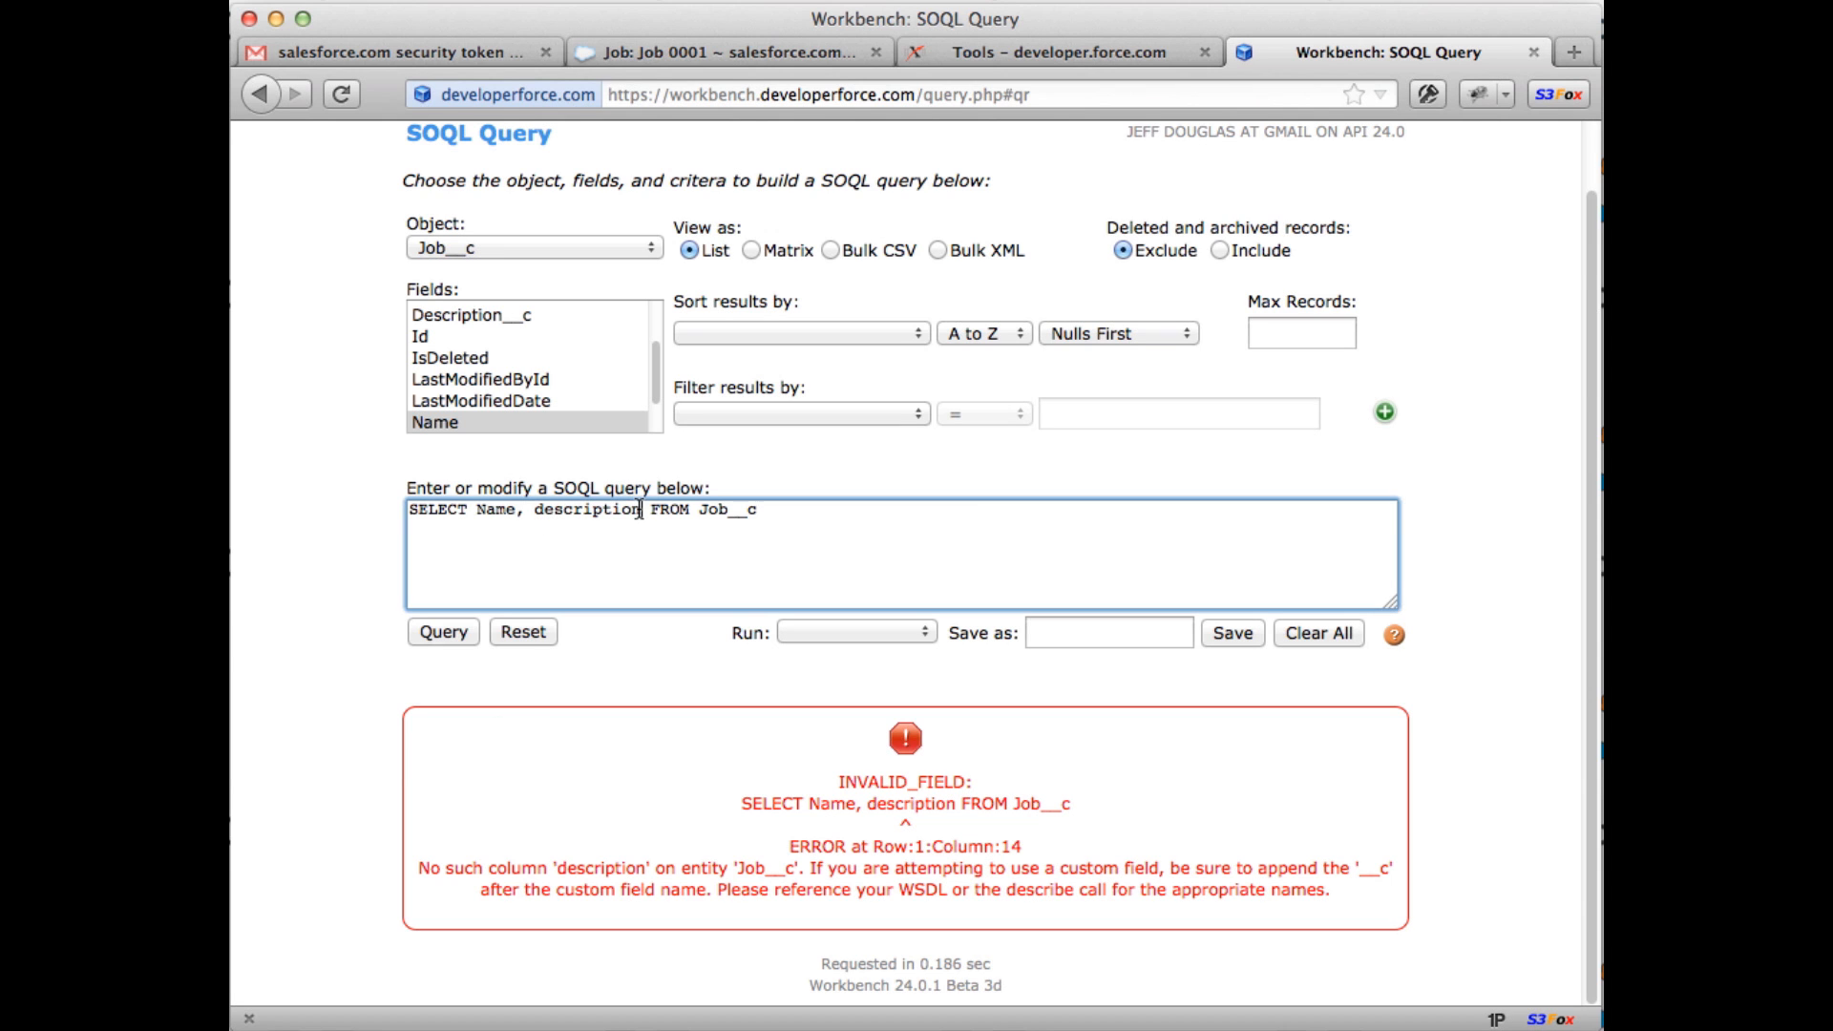
pyautogui.write('__c')
pyautogui.click(466, 630)
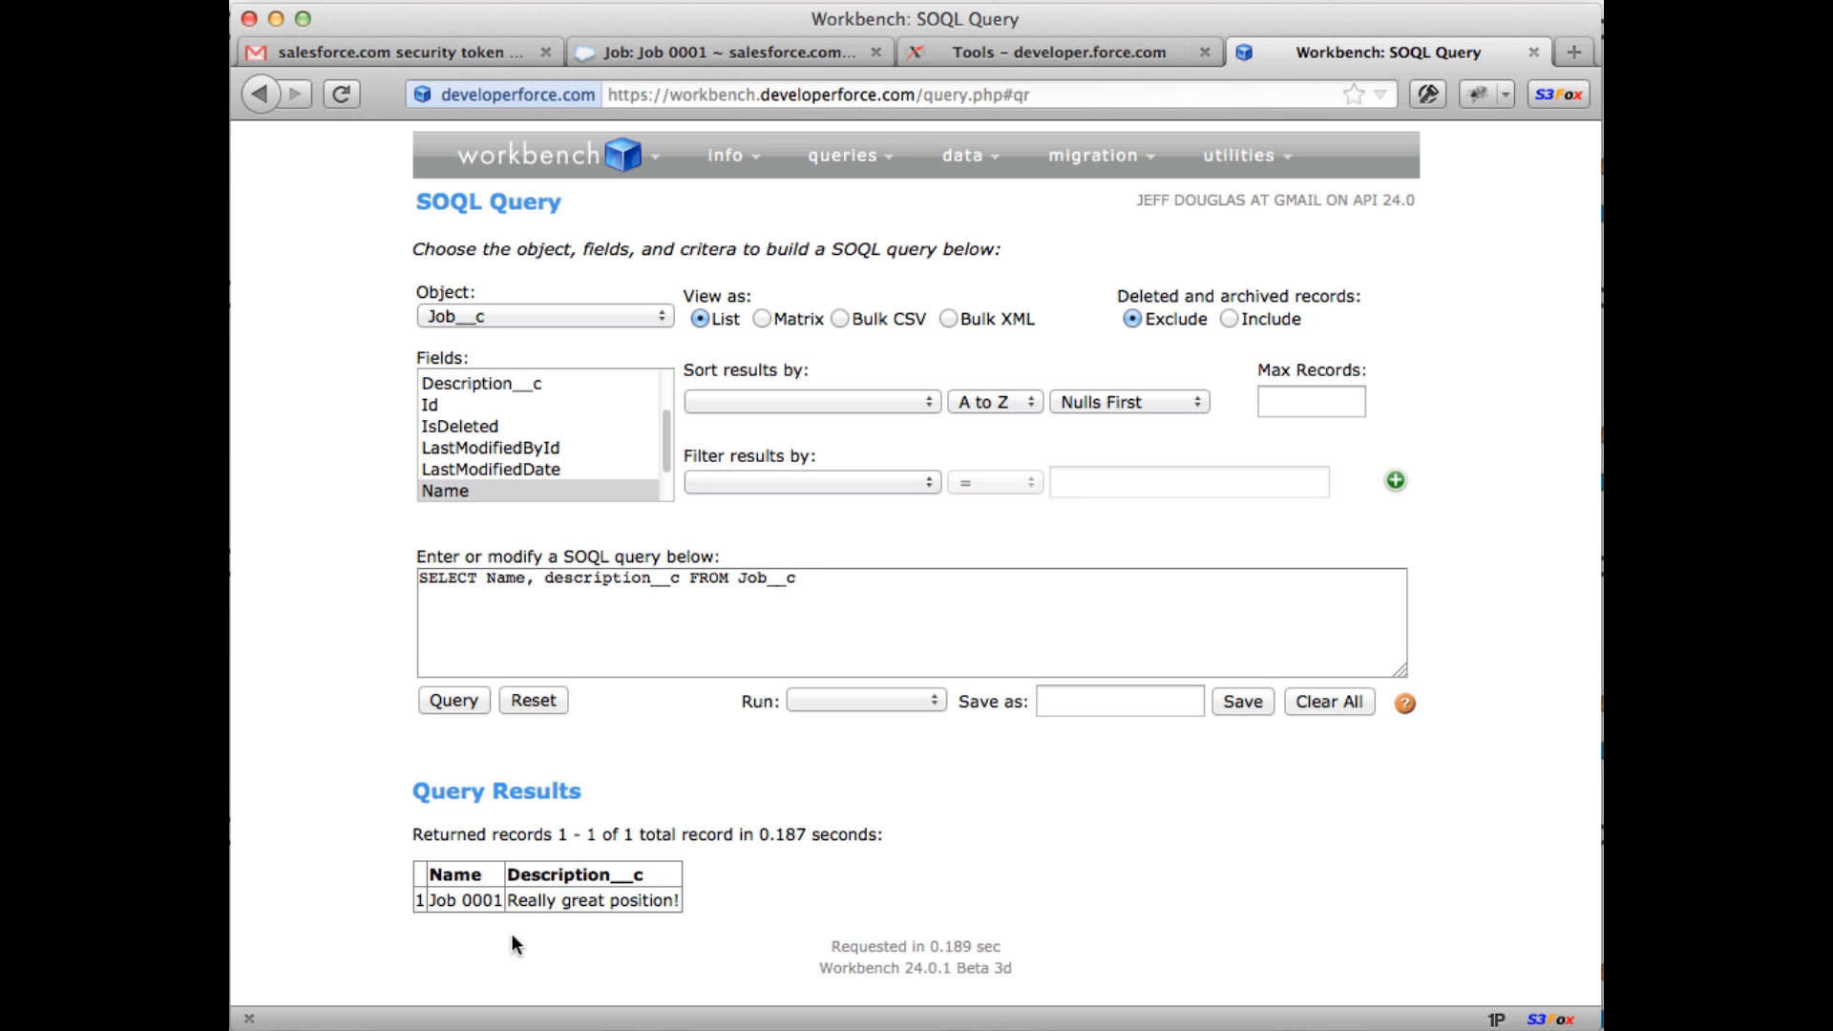
# Step: Open the Job custom object definition via Setup > Create > Objects
pyautogui.click(619, 48)
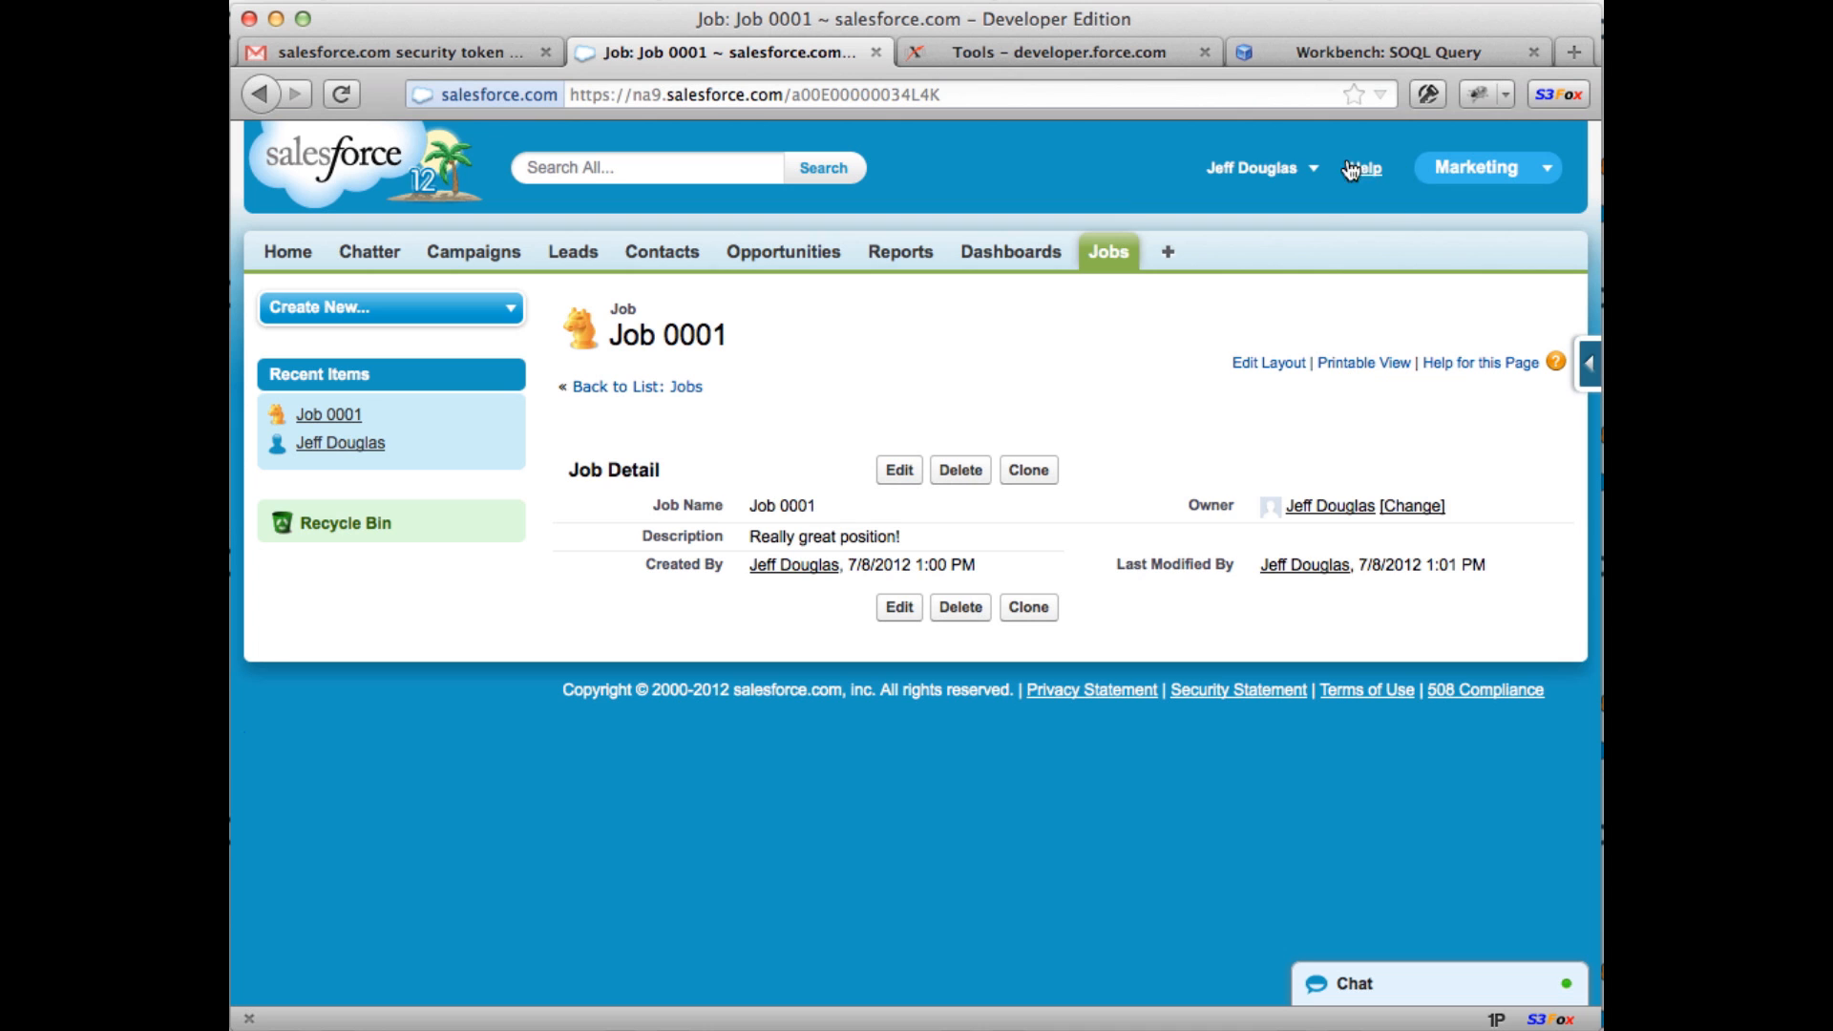
pyautogui.click(1308, 174)
pyautogui.click(1203, 247)
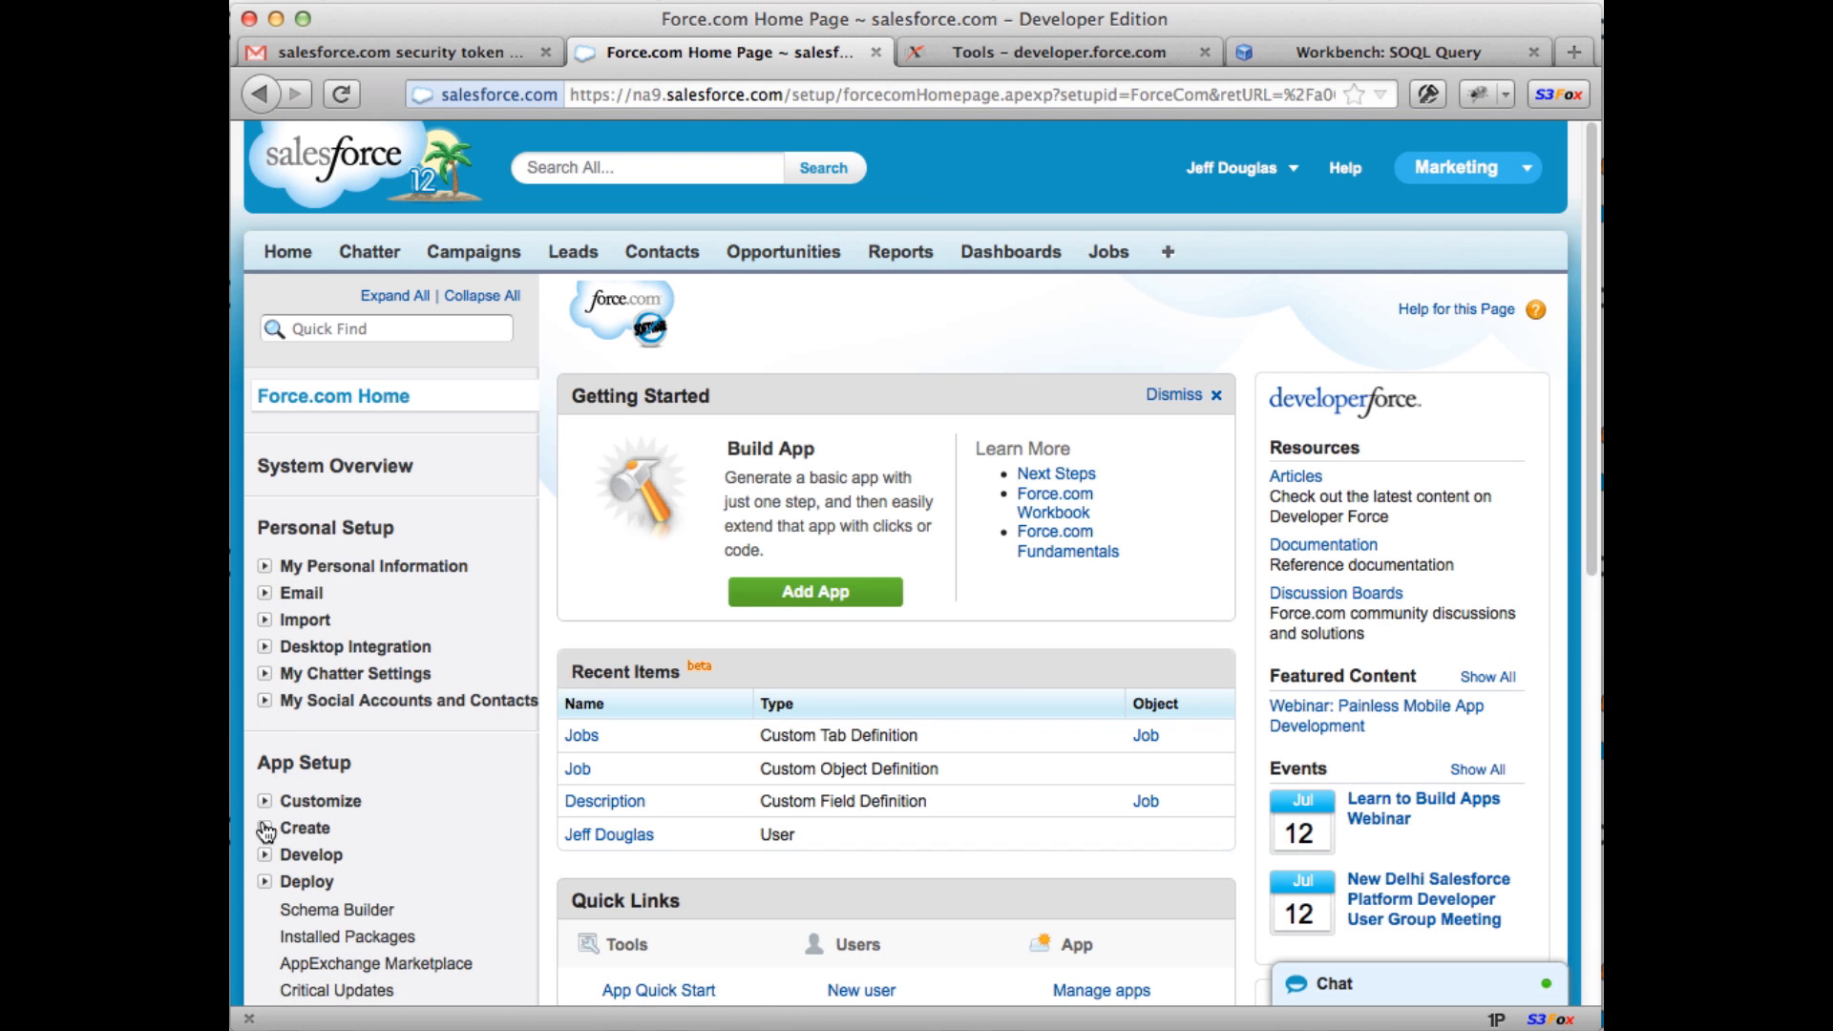
pyautogui.click(264, 829)
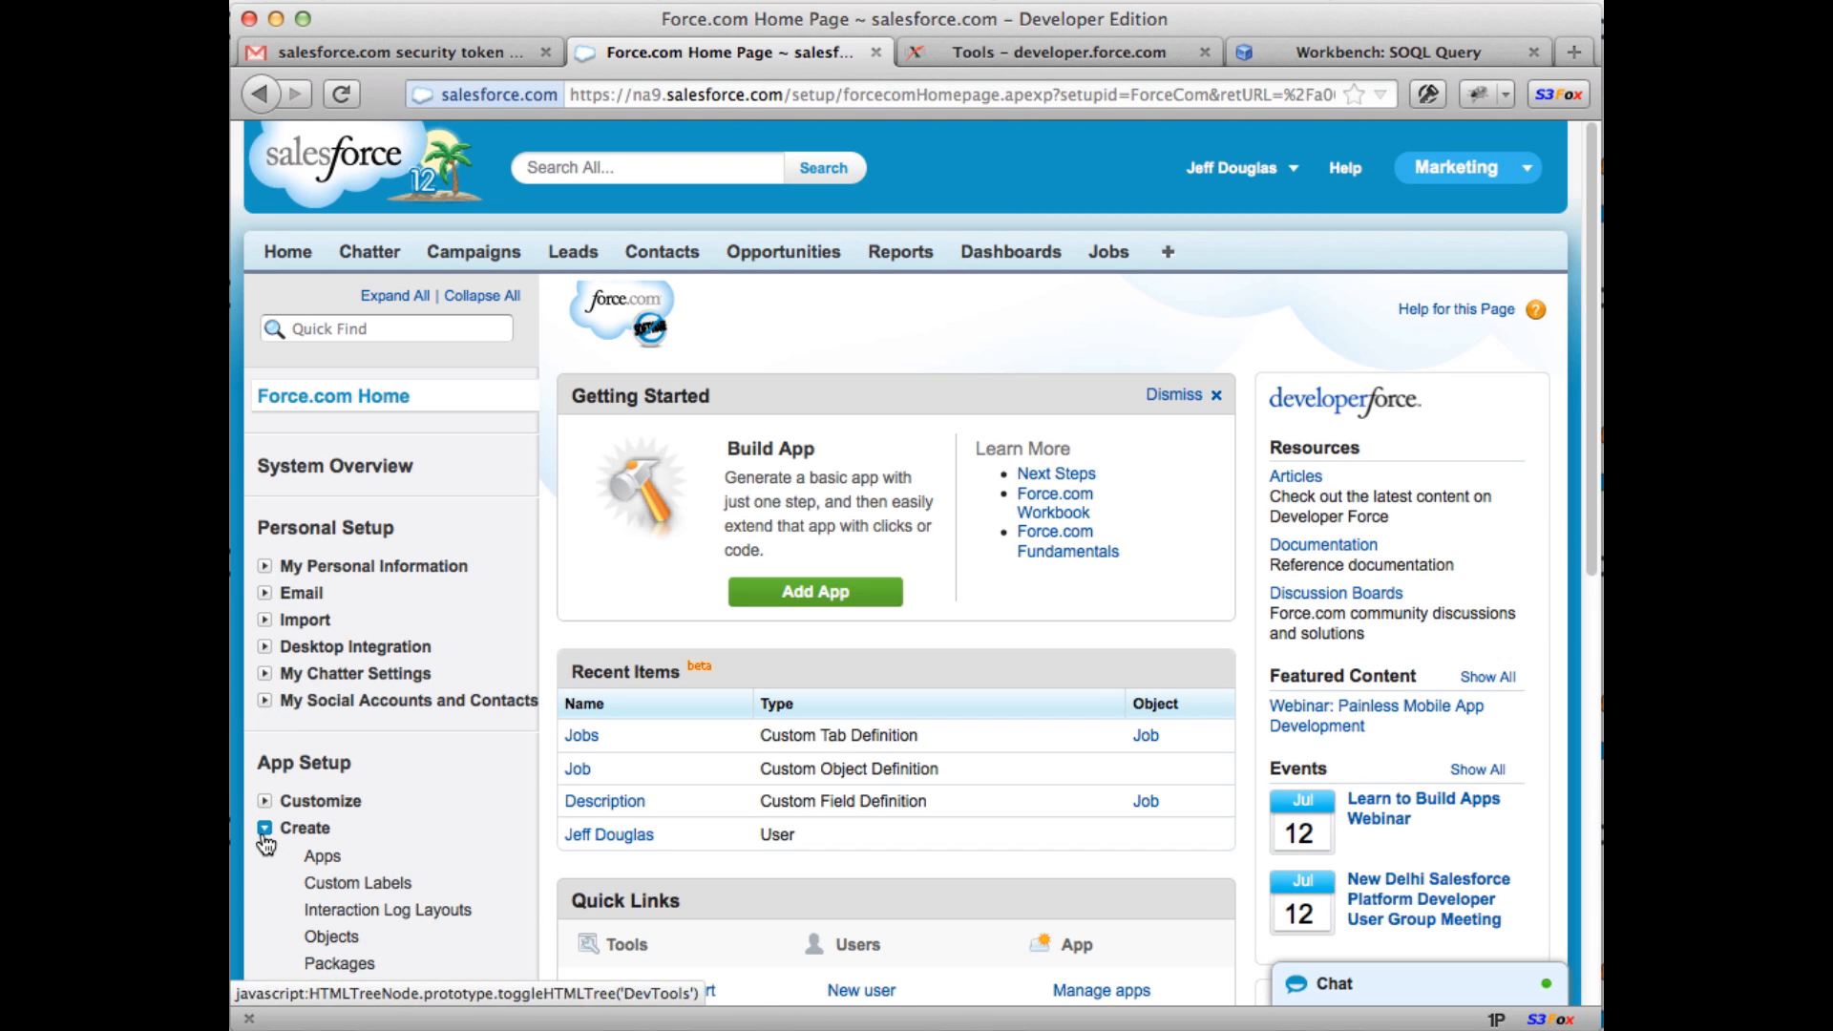
pyautogui.click(329, 938)
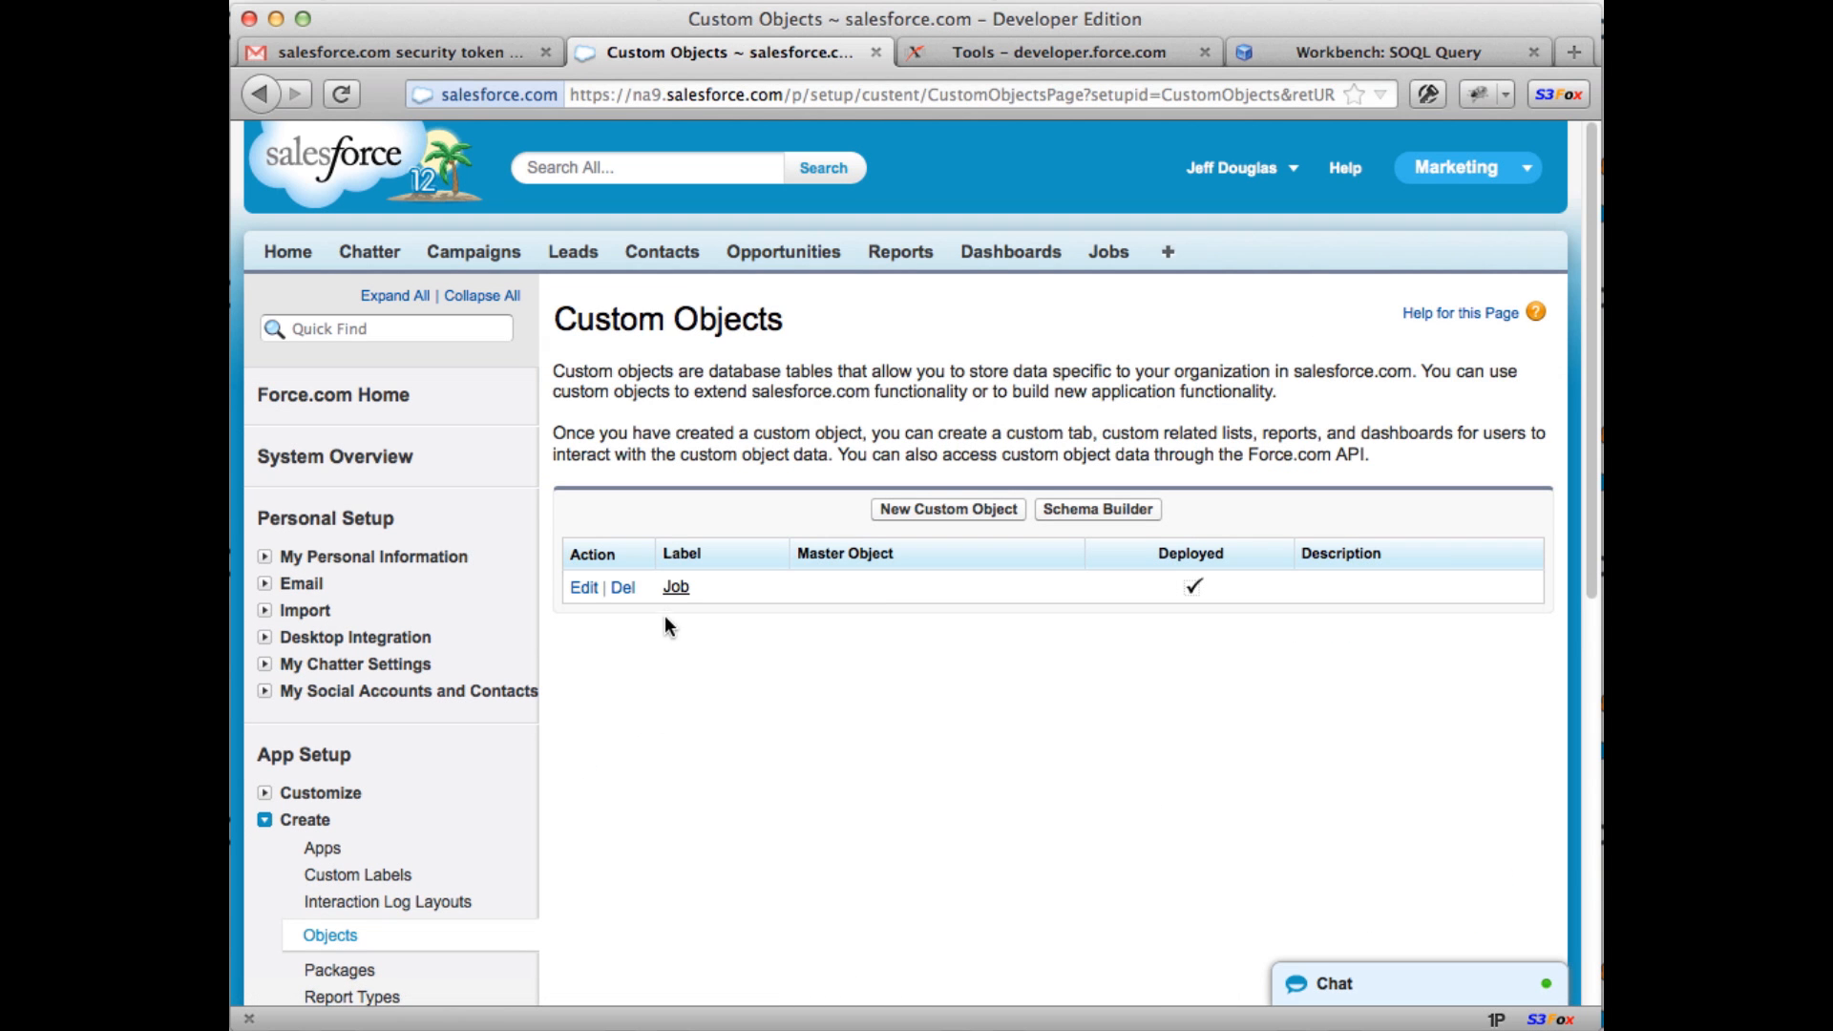
pyautogui.click(676, 590)
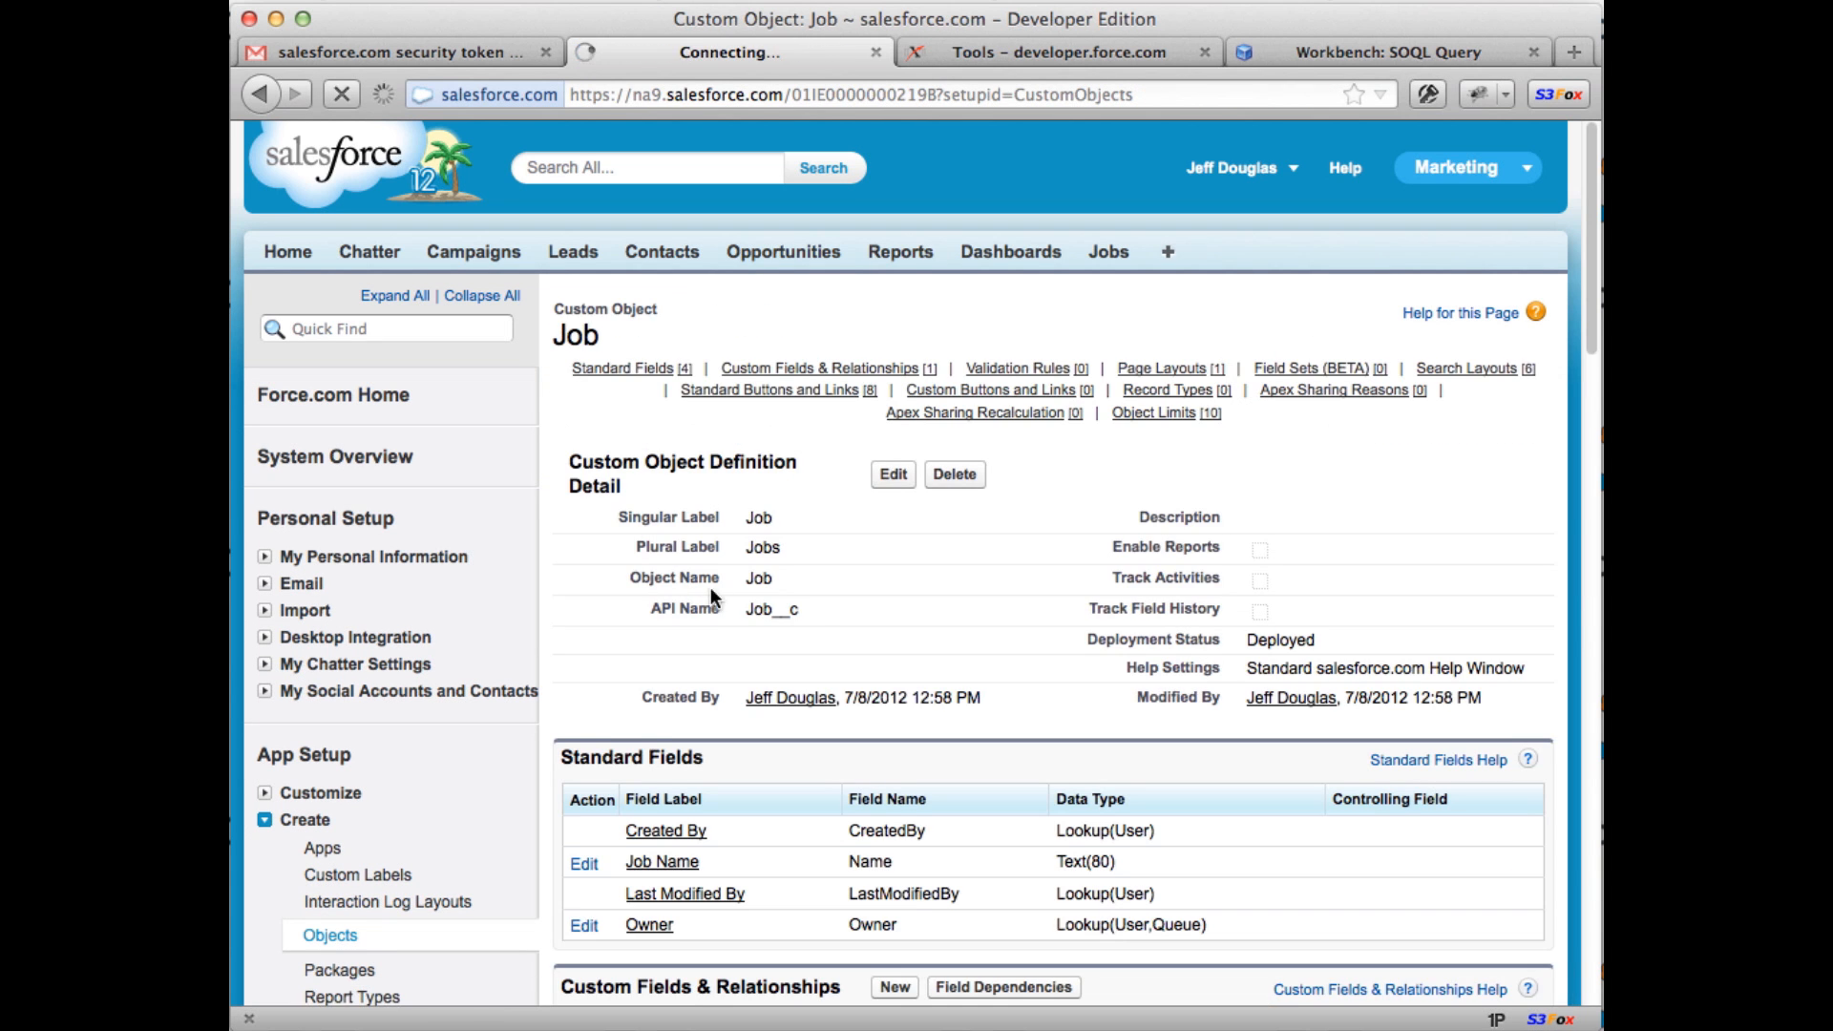
# Step: Add a required Date field labelled Start to Job and save it to Job Layout
pyautogui.scroll(-3, 821, 607)
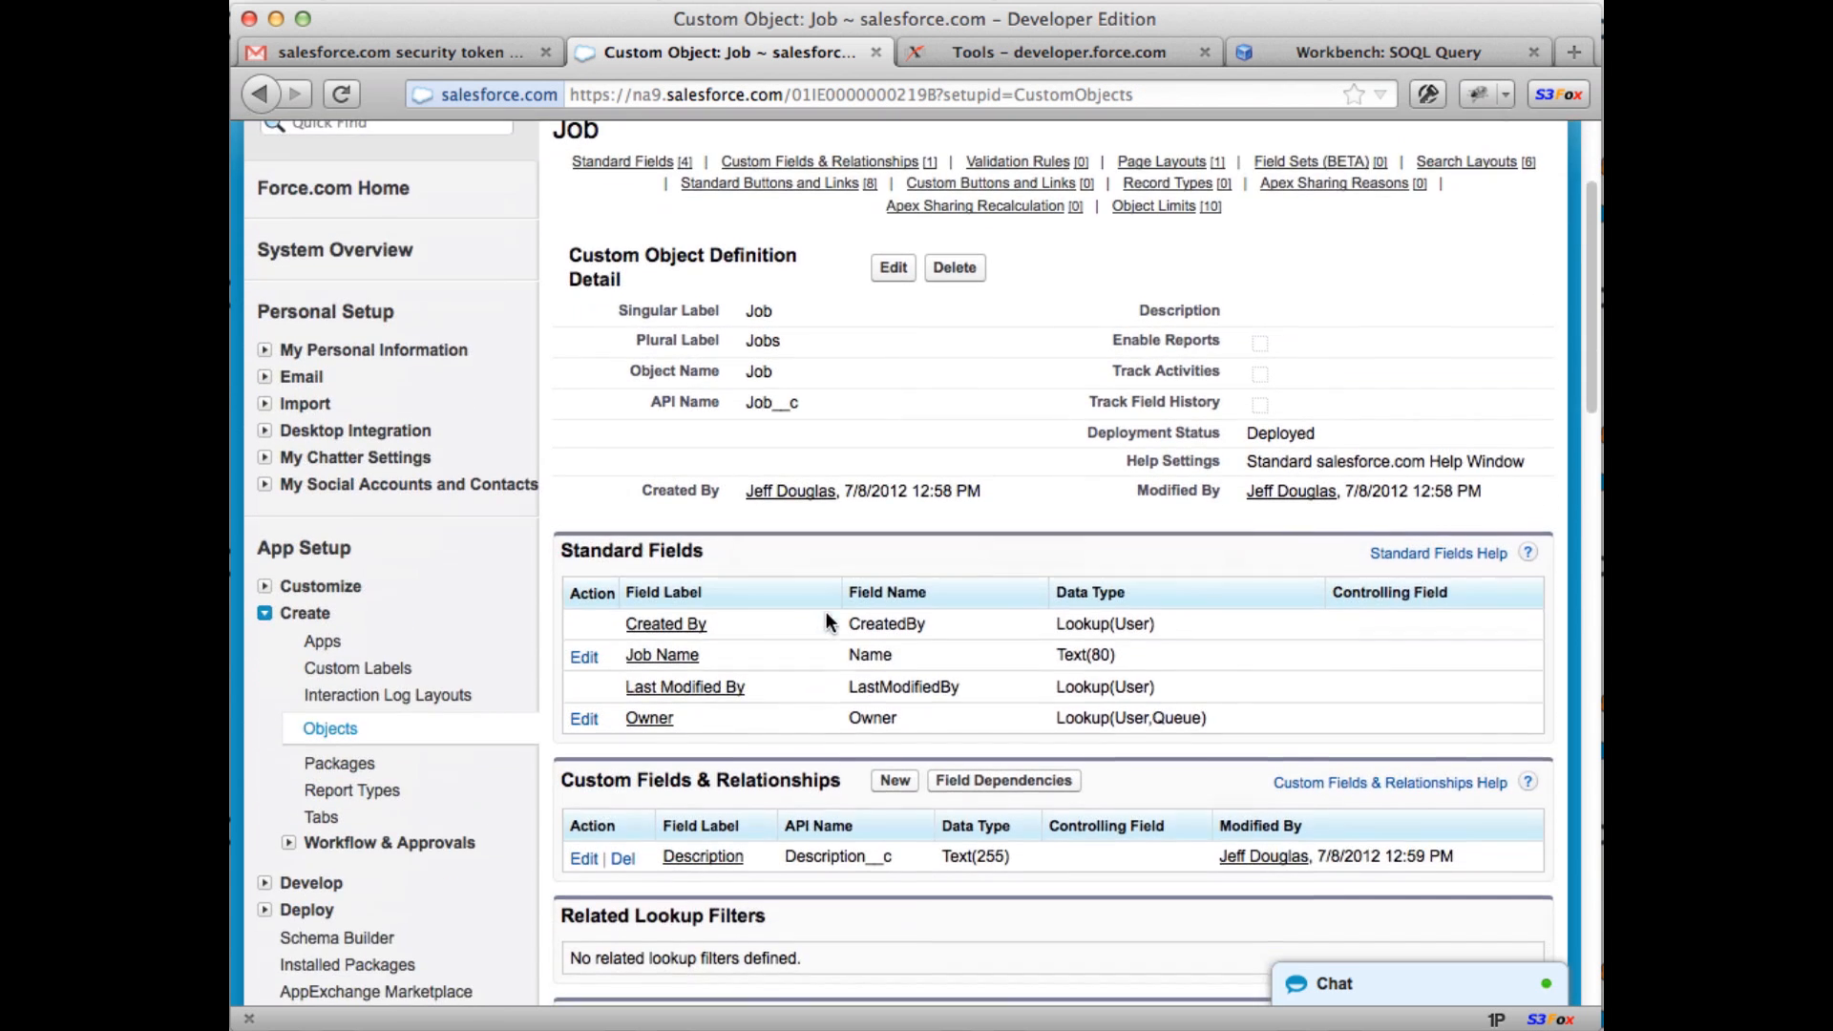
pyautogui.click(895, 780)
pyautogui.scroll(-10, 902, 689)
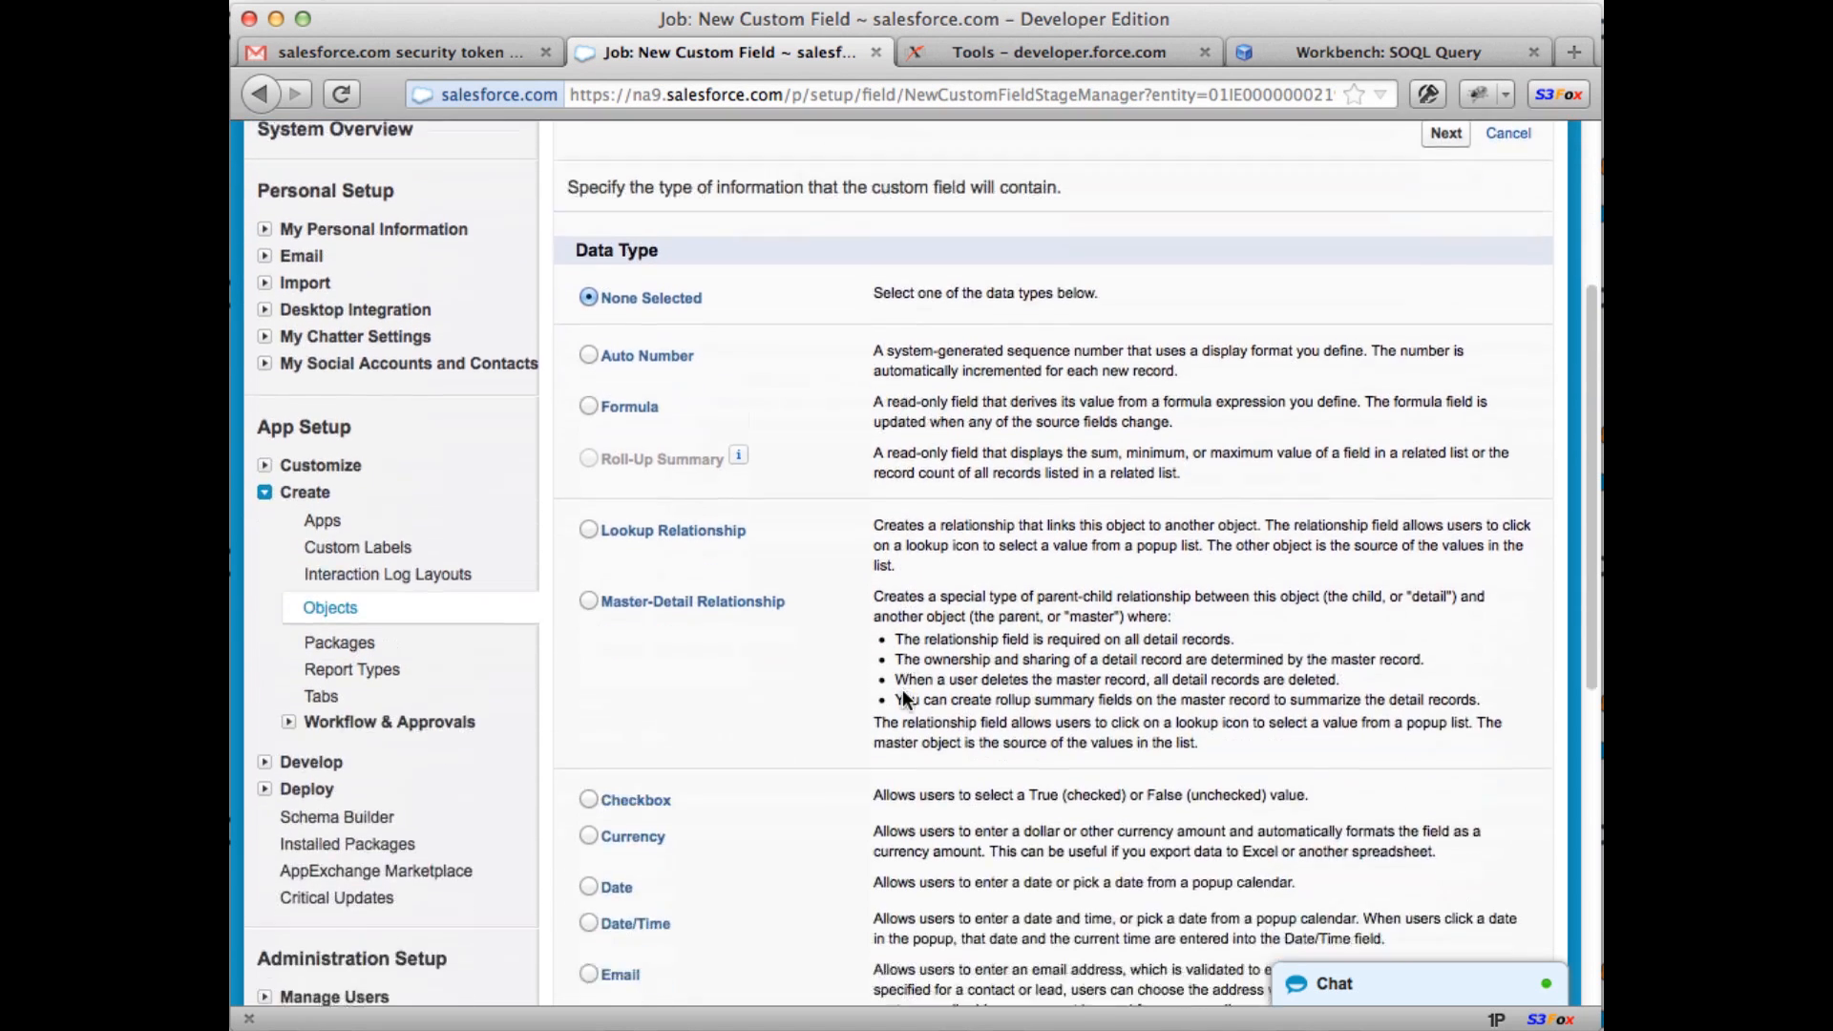
pyautogui.click(588, 508)
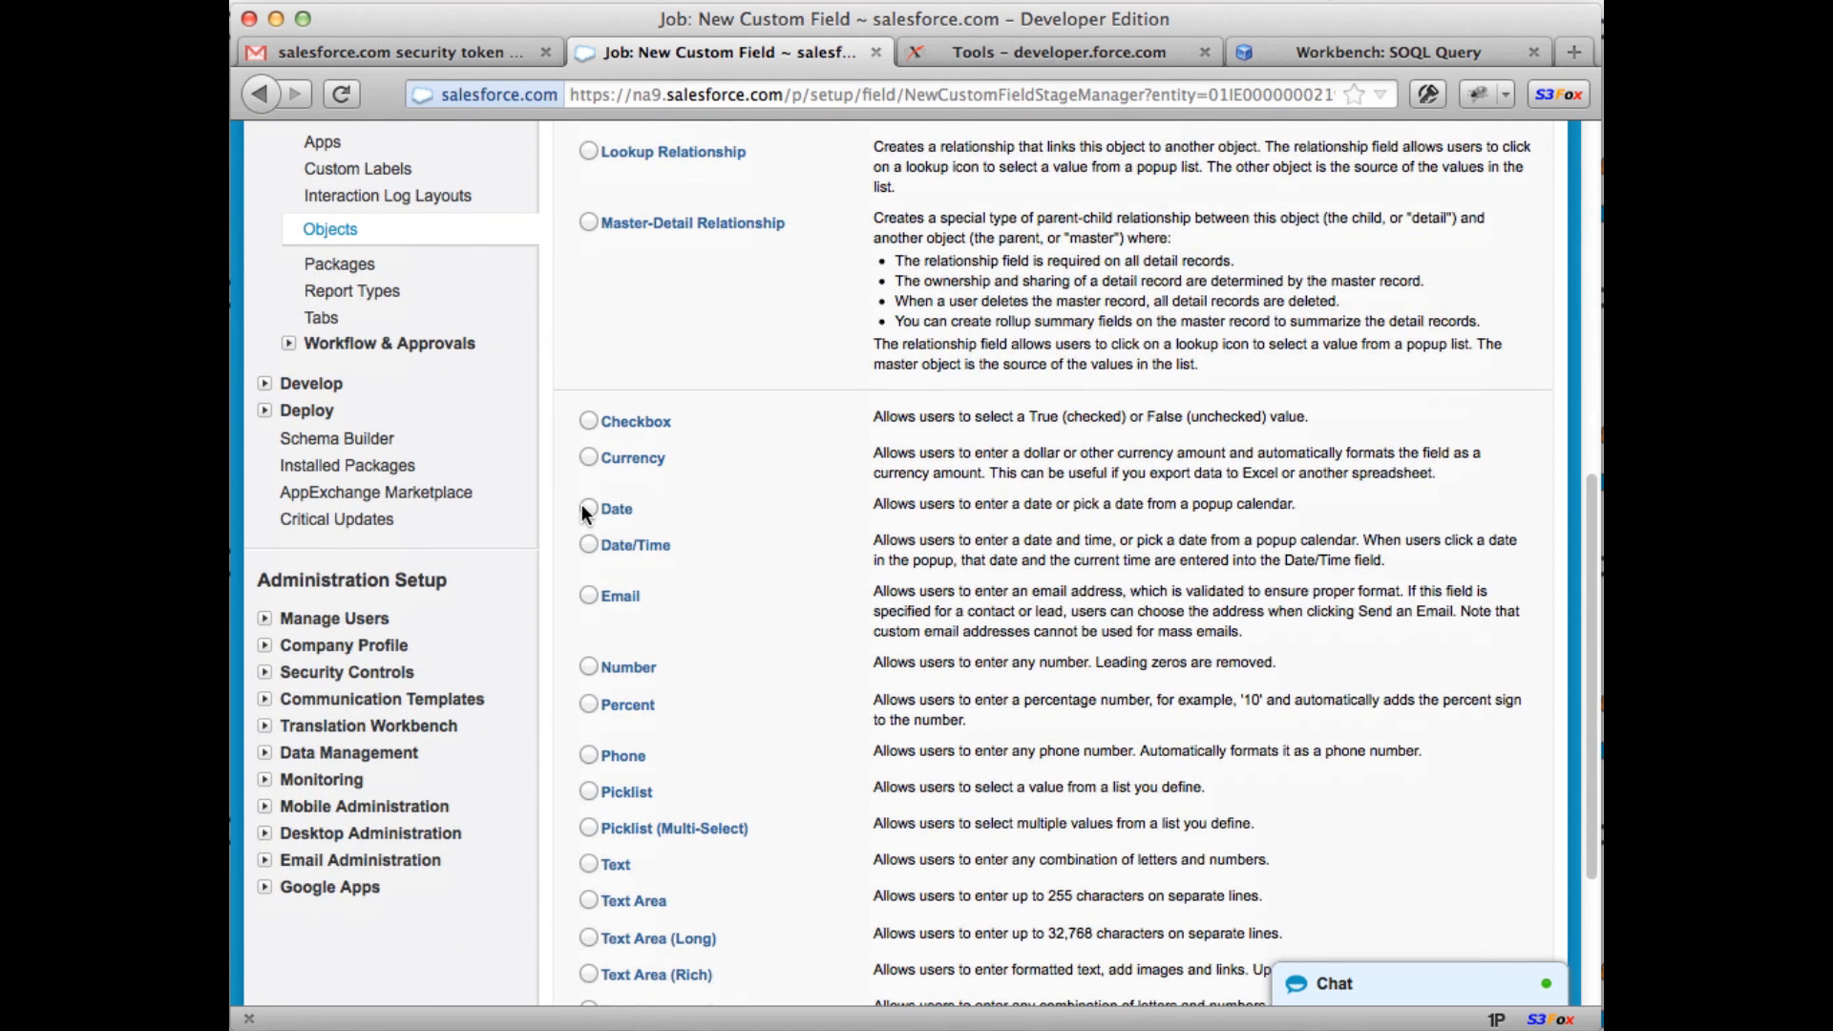
pyautogui.scroll(-3, 1145, 706)
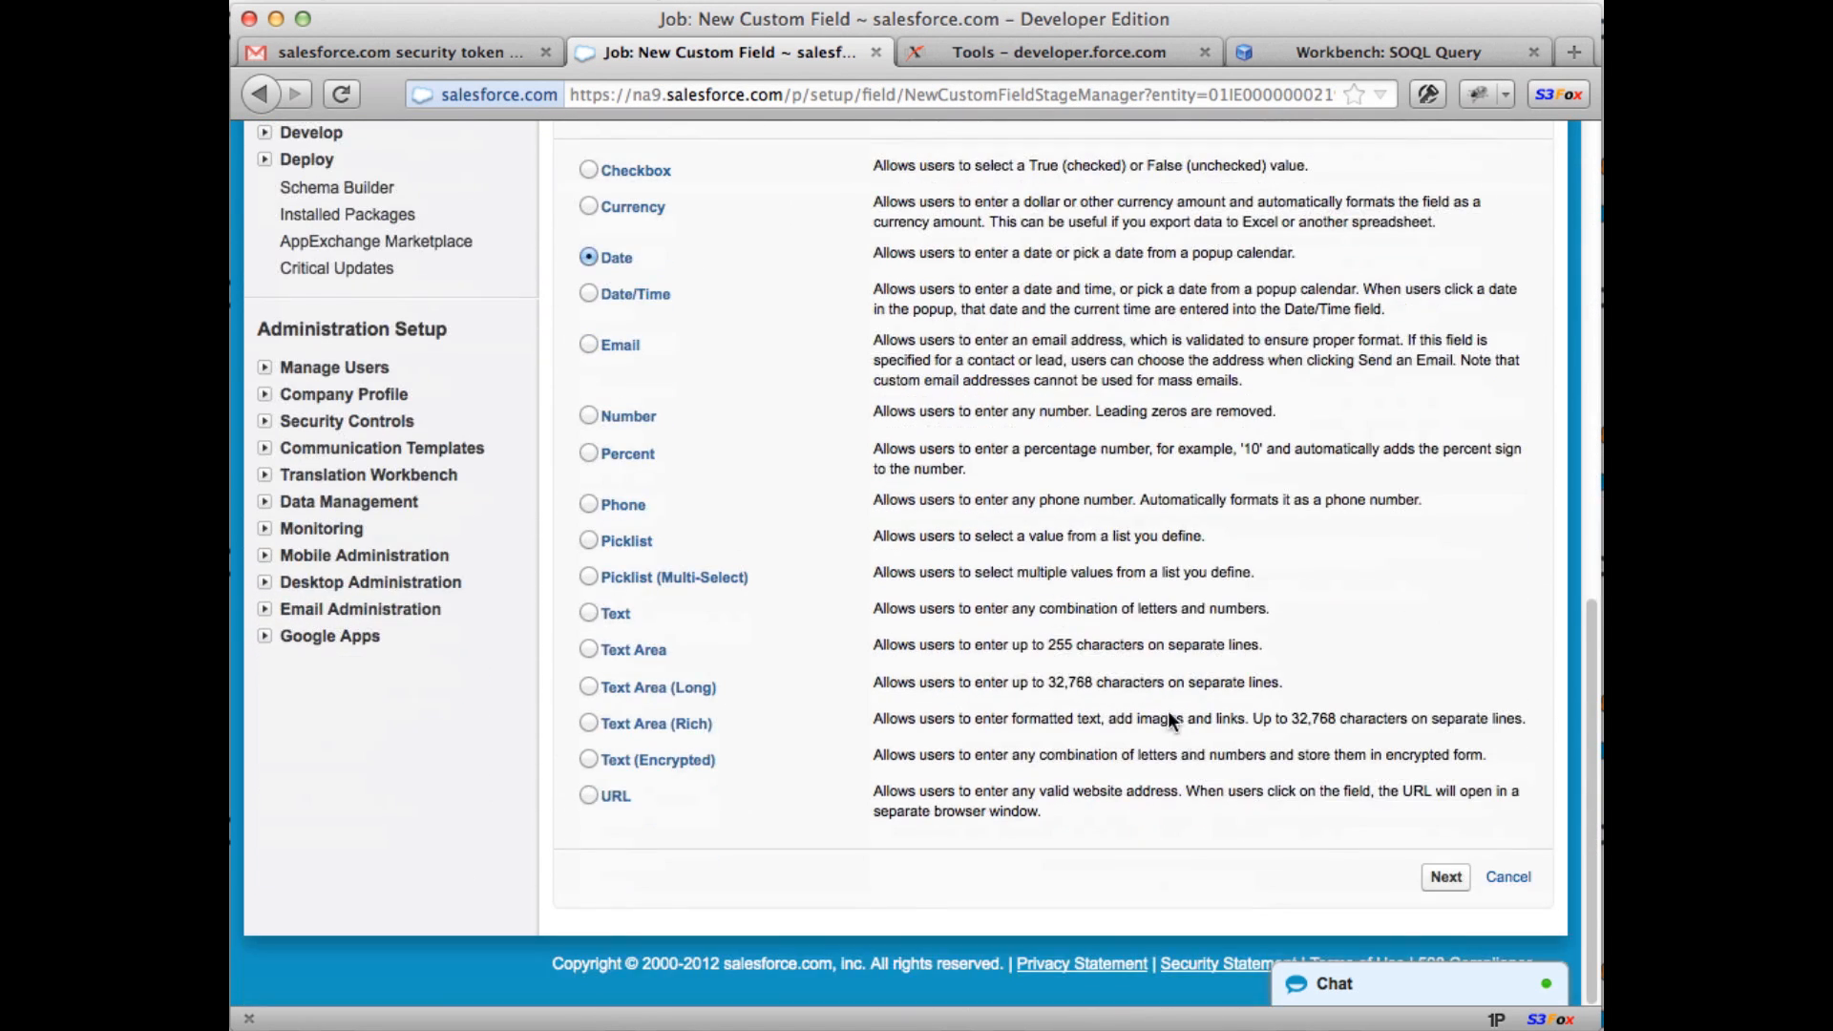
pyautogui.click(1444, 878)
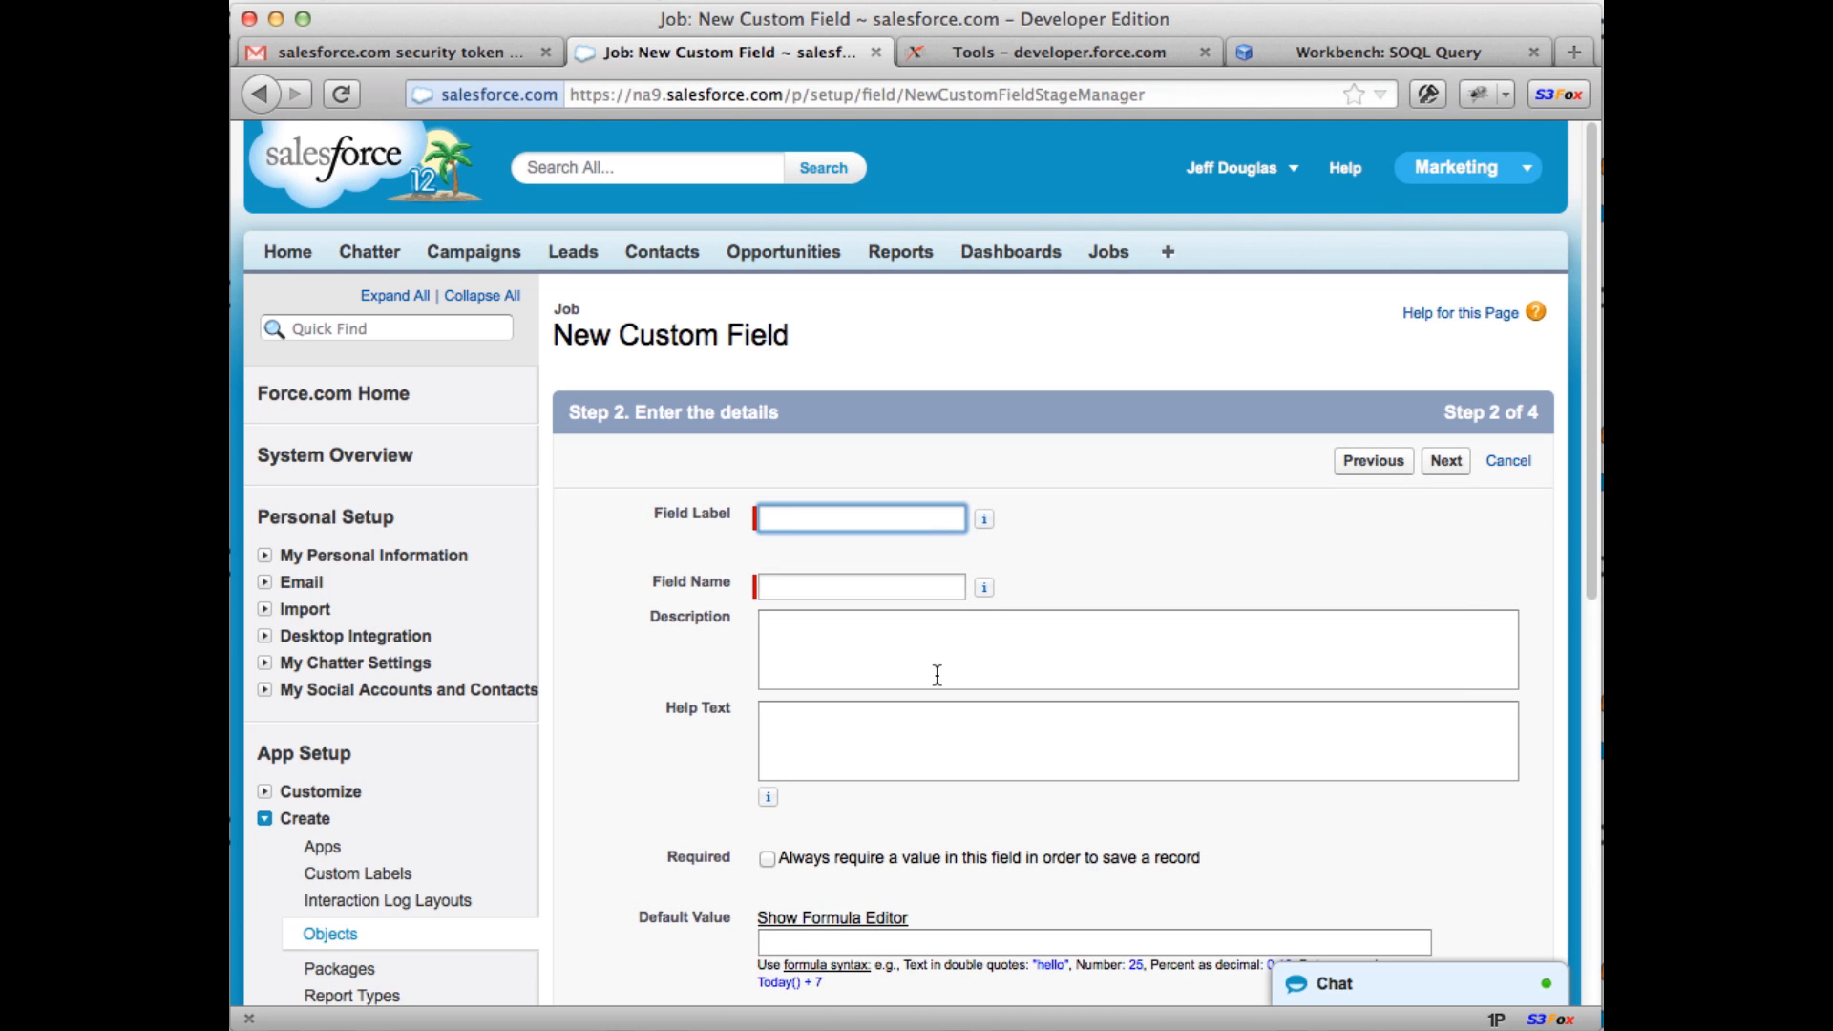
pyautogui.press('Tab')
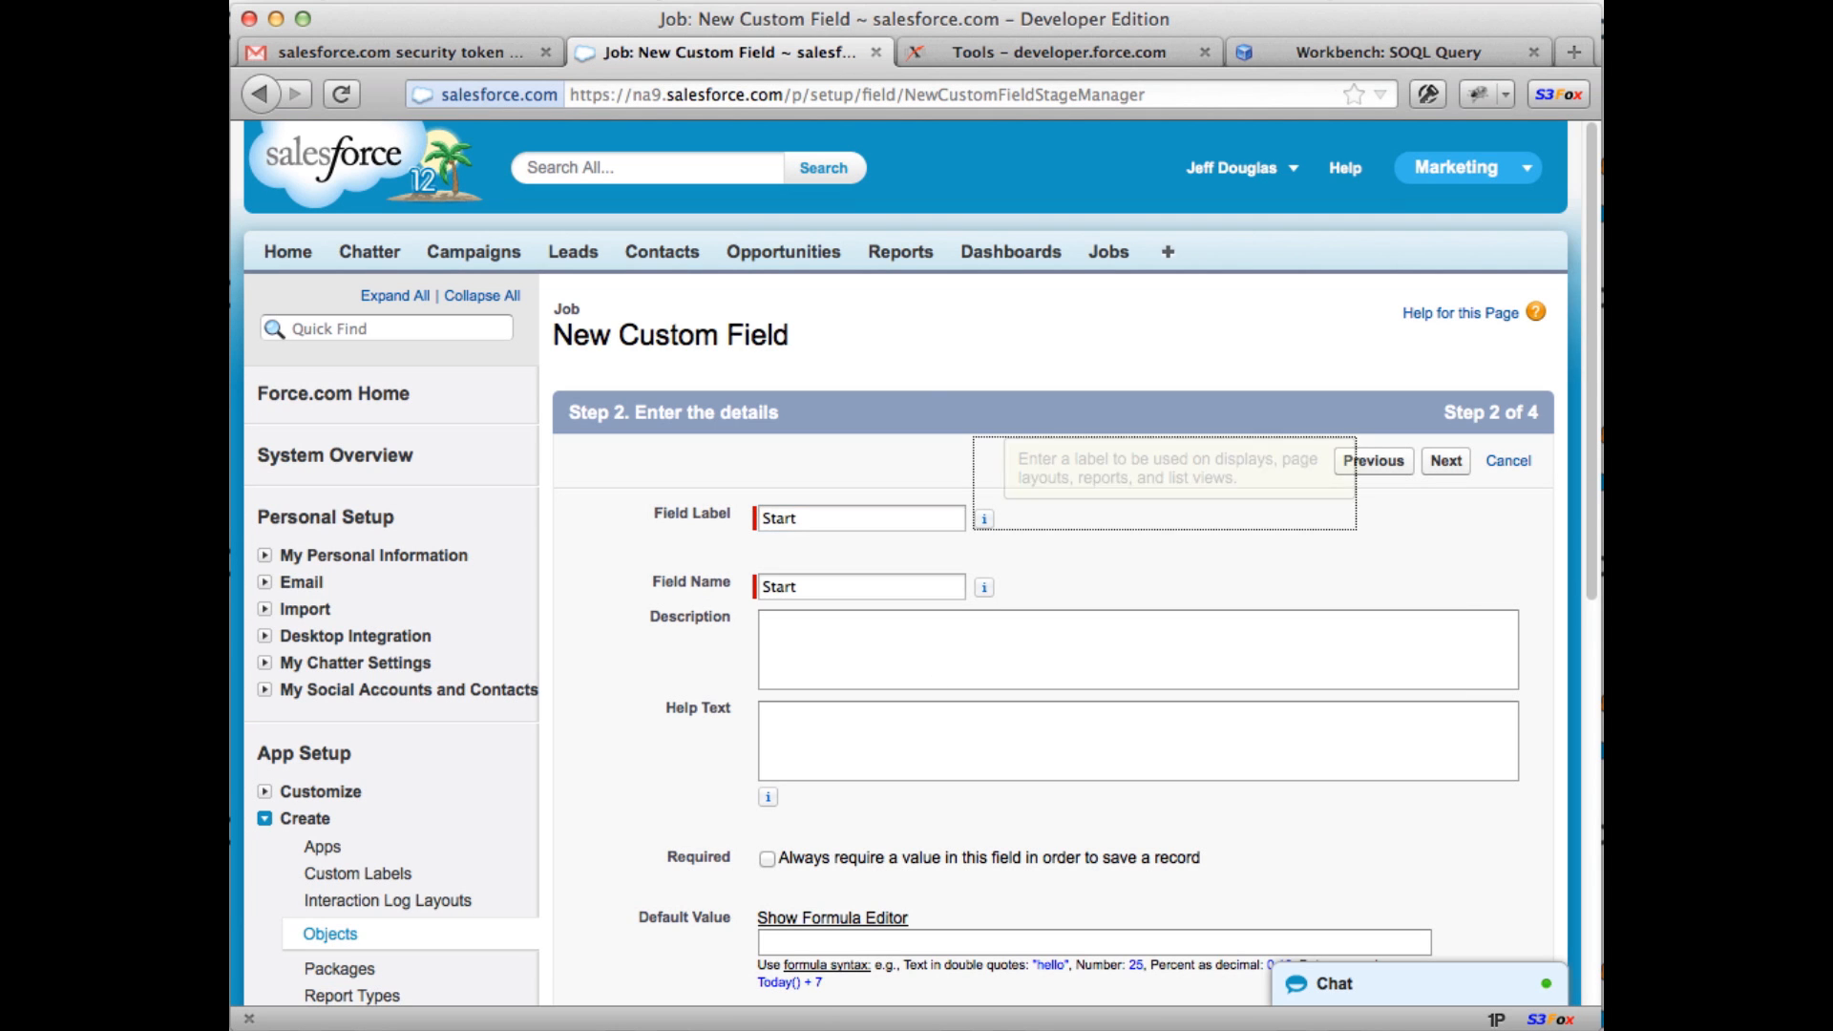
pyautogui.click(767, 858)
pyautogui.click(1427, 468)
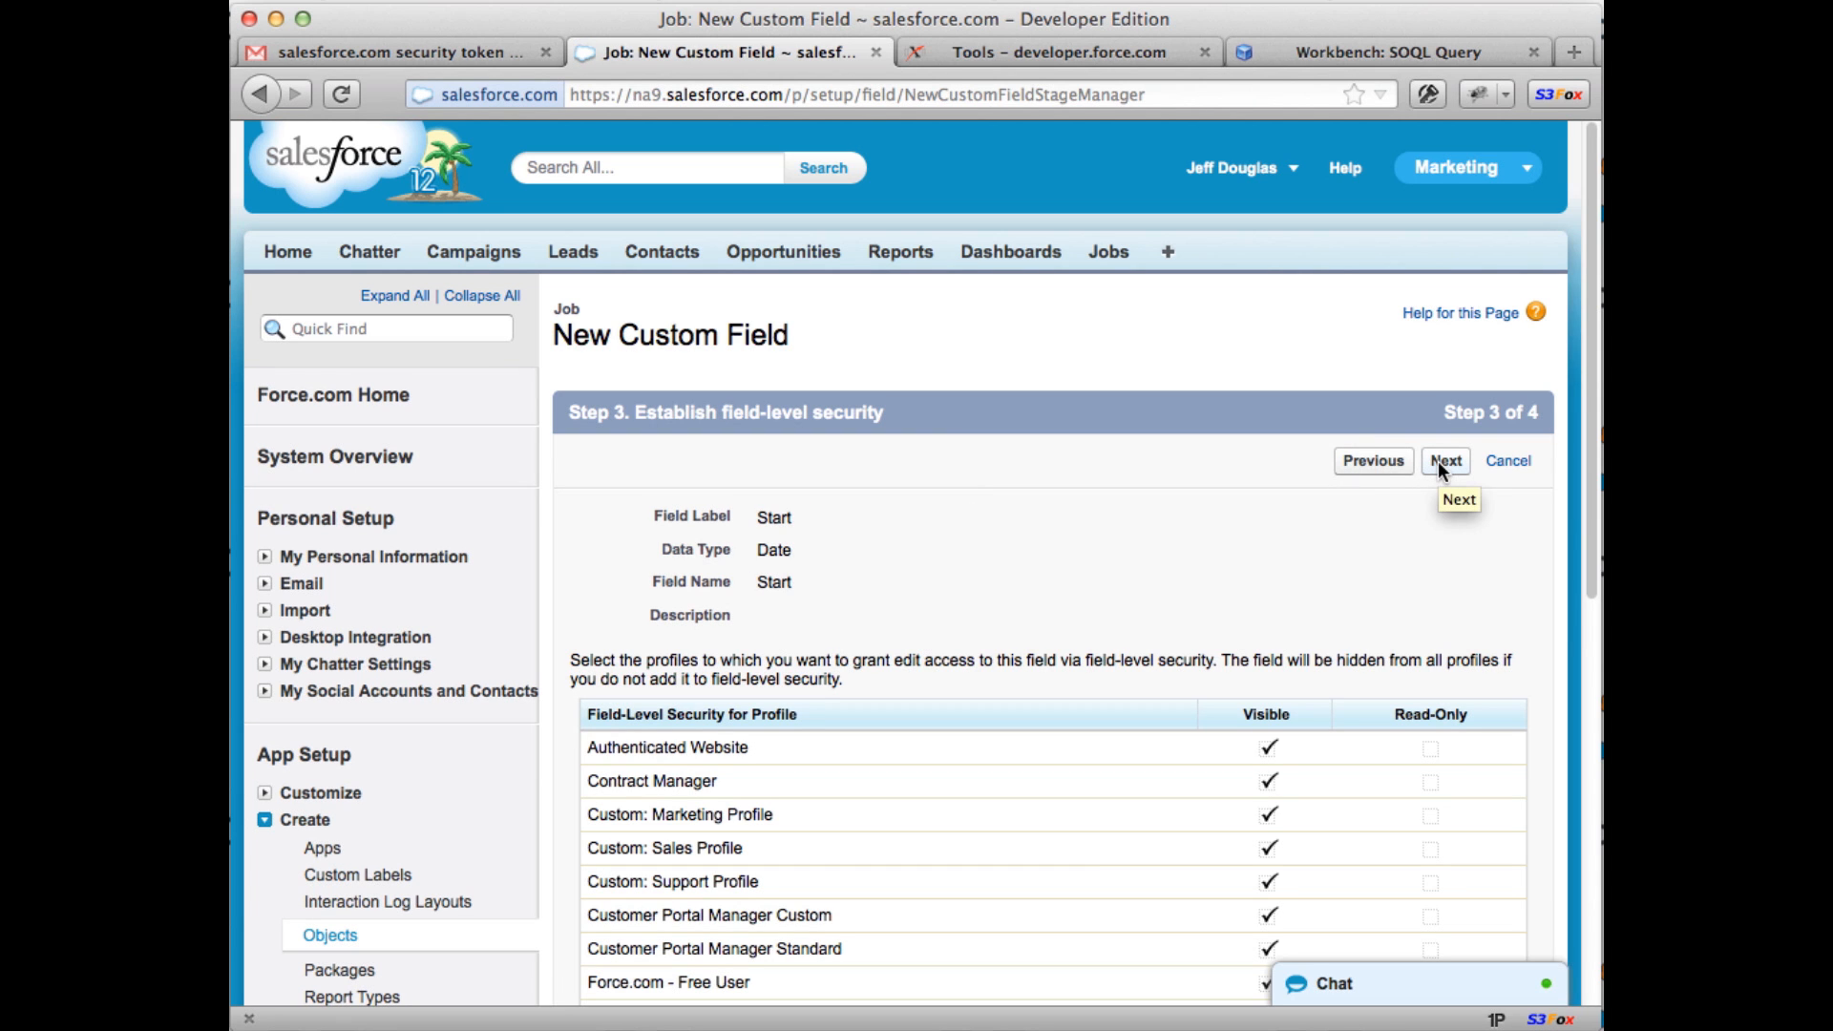
pyautogui.click(1438, 461)
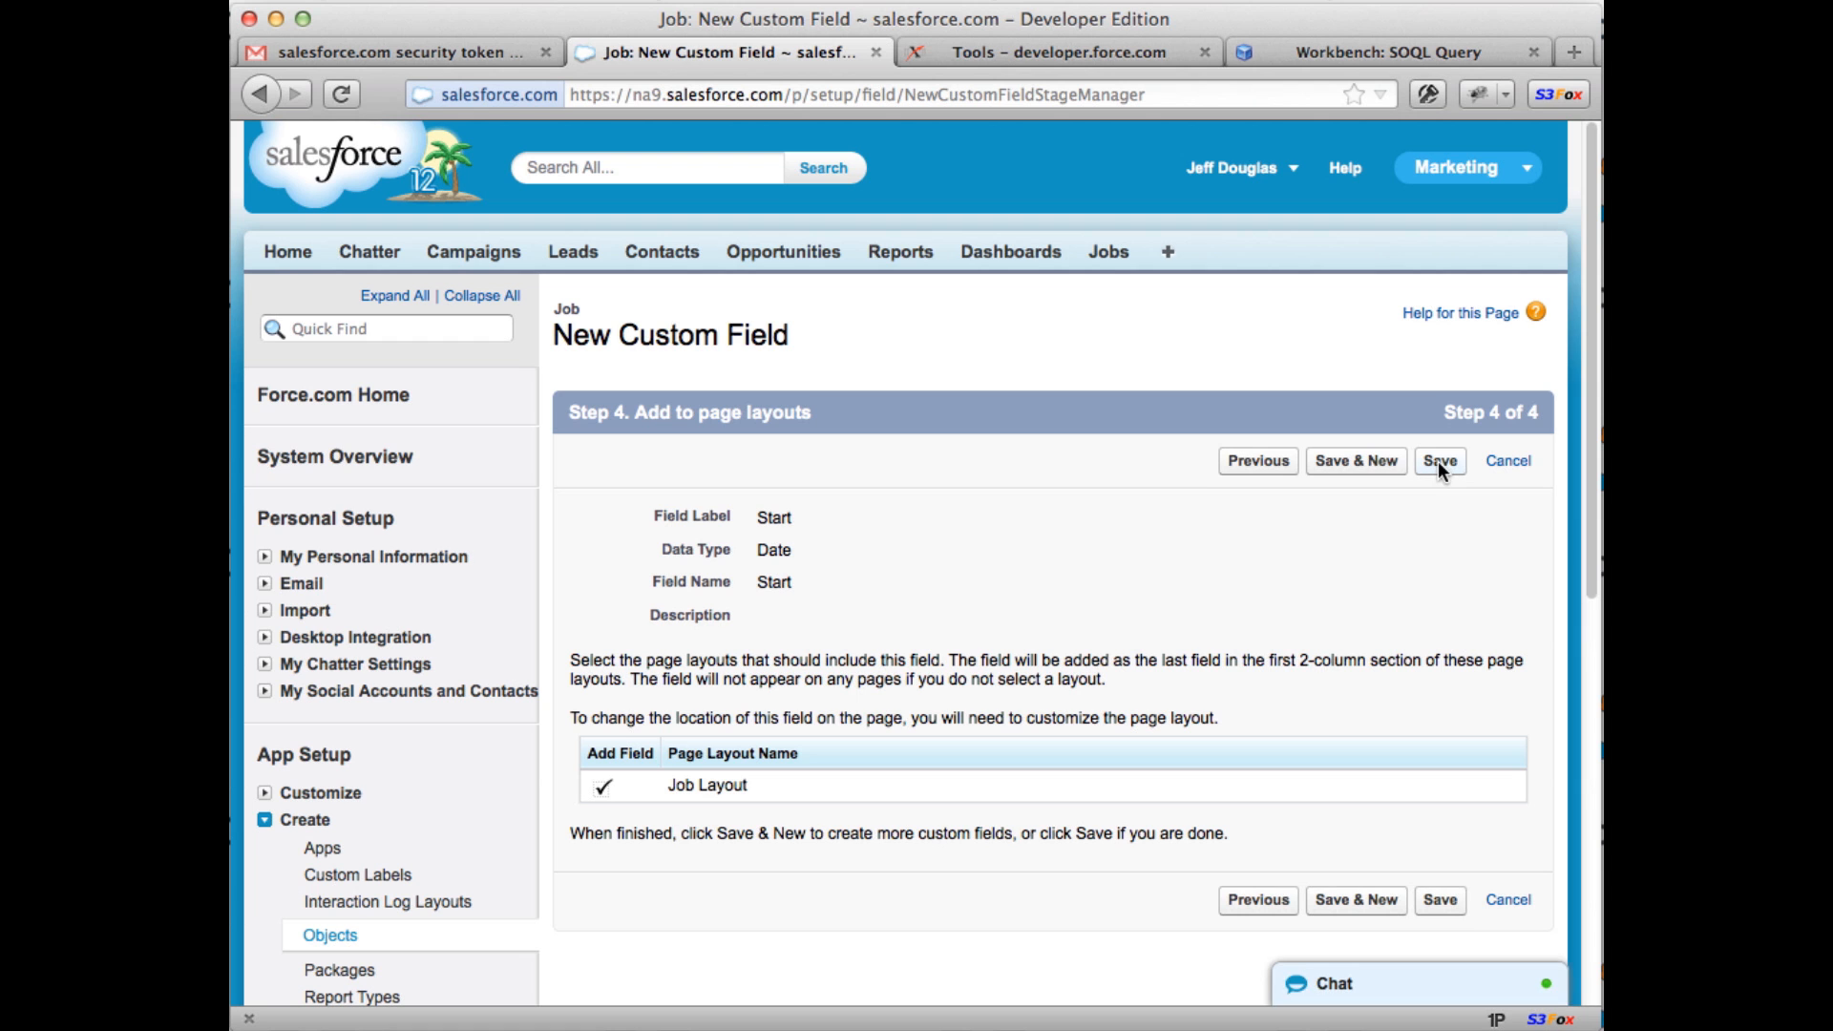
pyautogui.click(1438, 461)
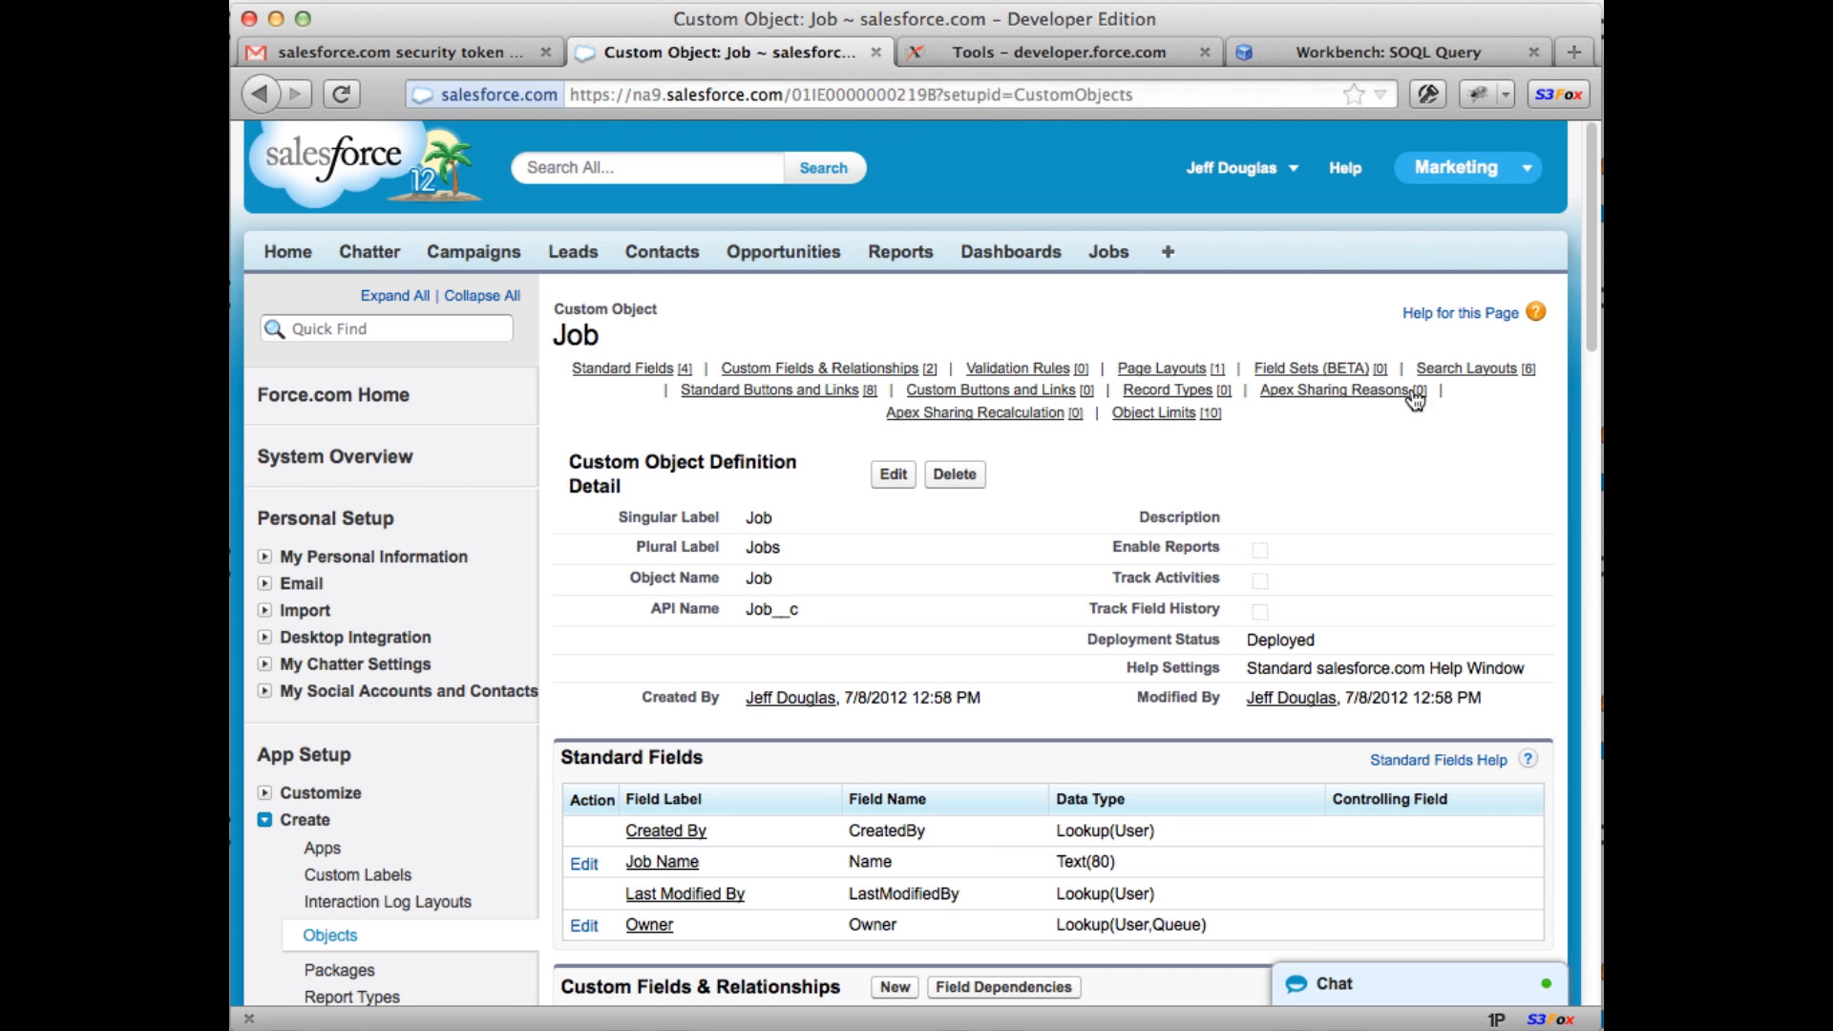
# Step: Set Job 0001's Start date to 7/8/2012, save it, and return to Workbench
pyautogui.click(1098, 254)
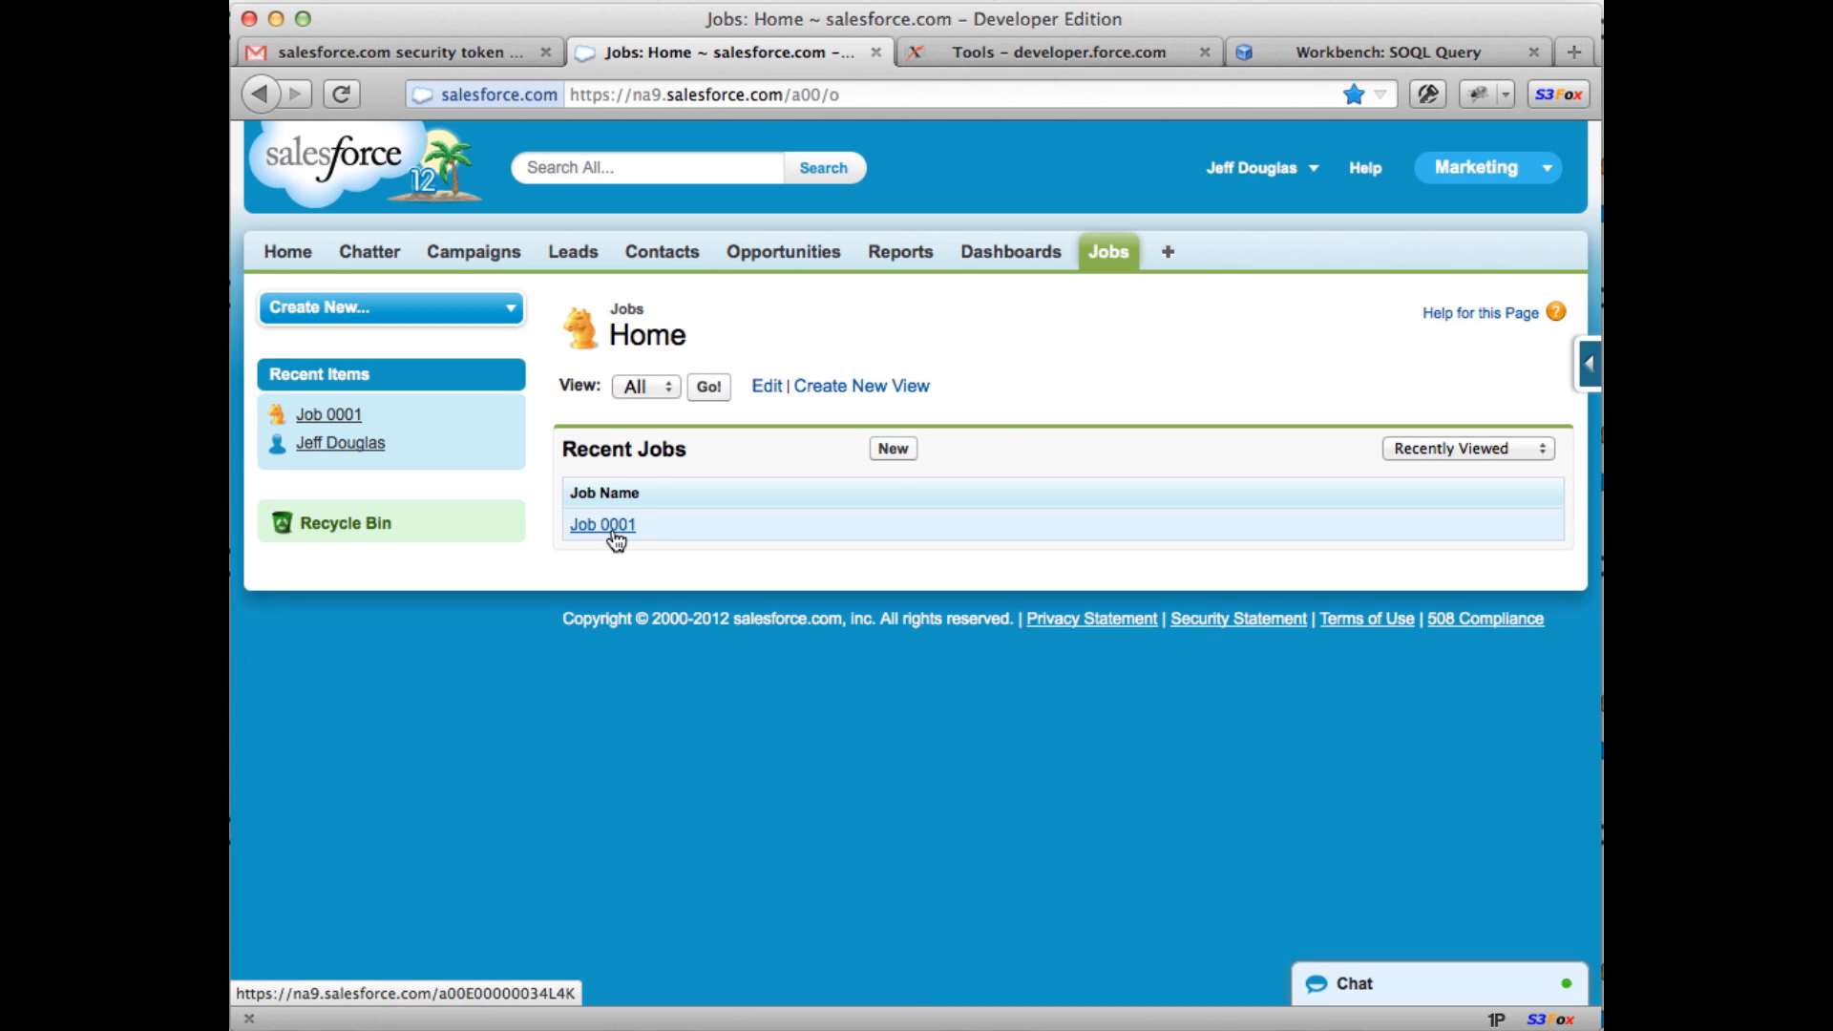
pyautogui.click(612, 531)
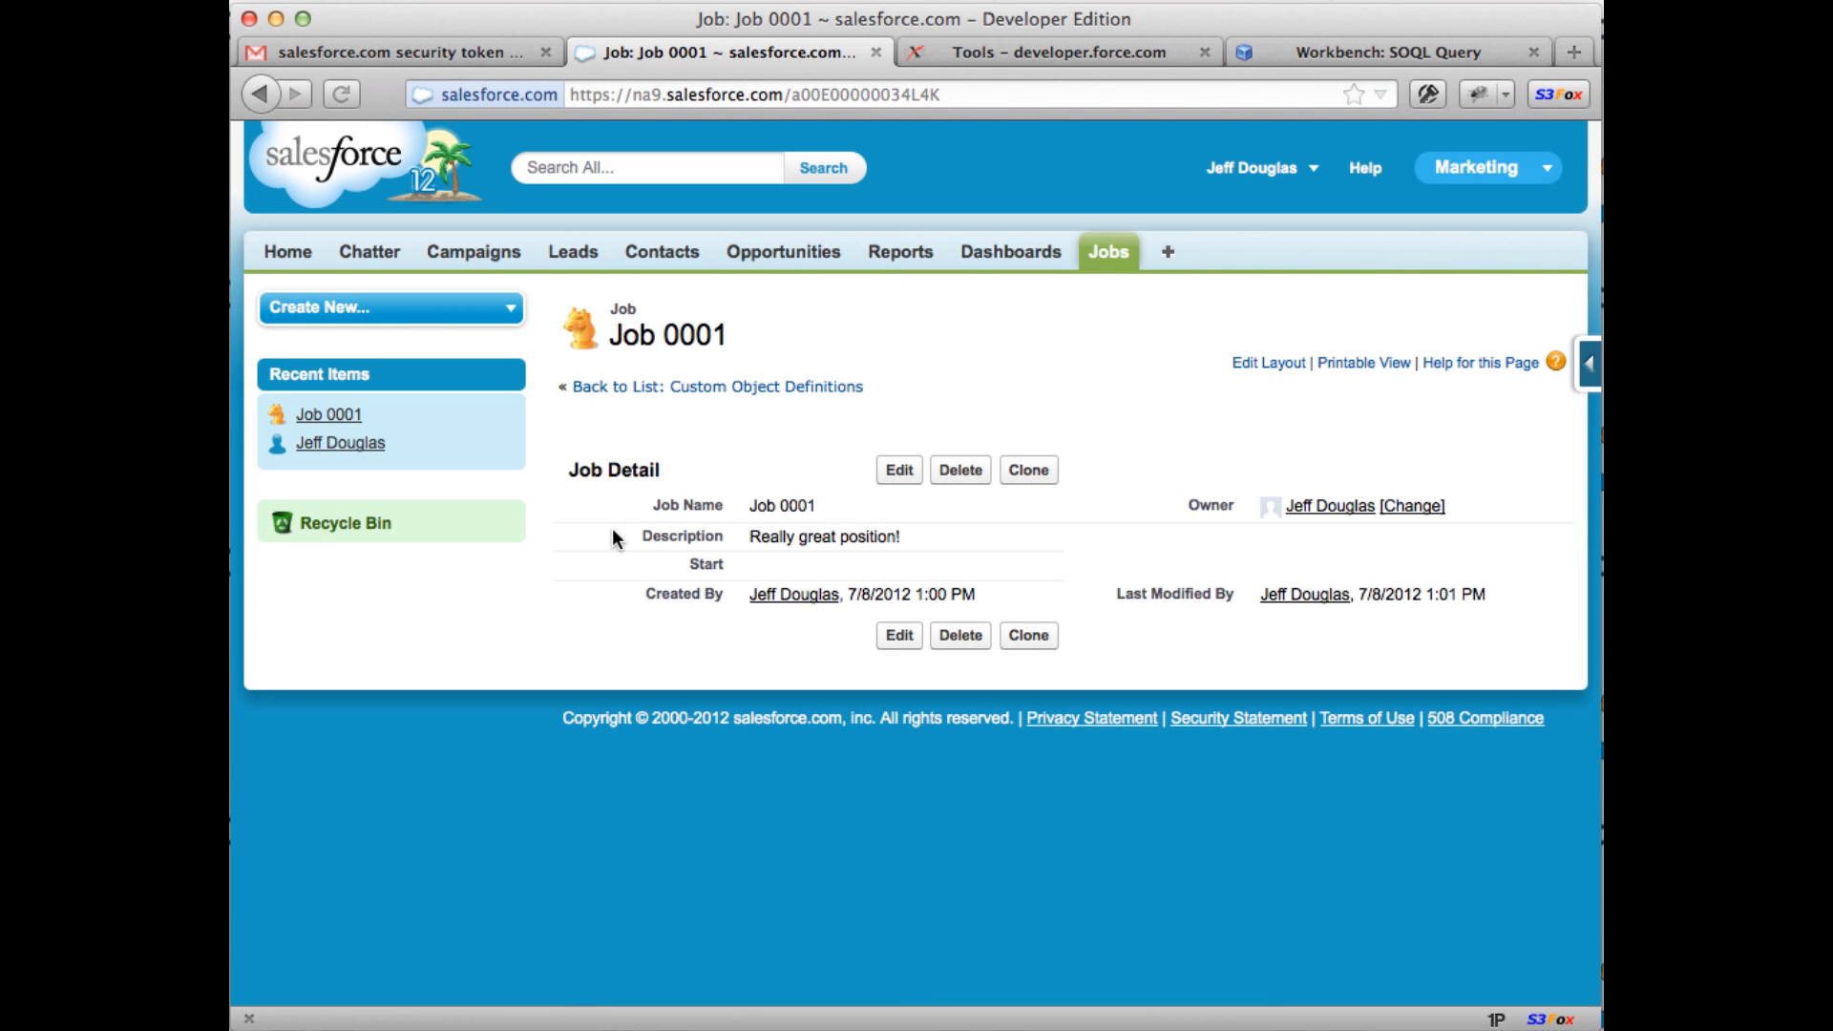
pyautogui.click(897, 471)
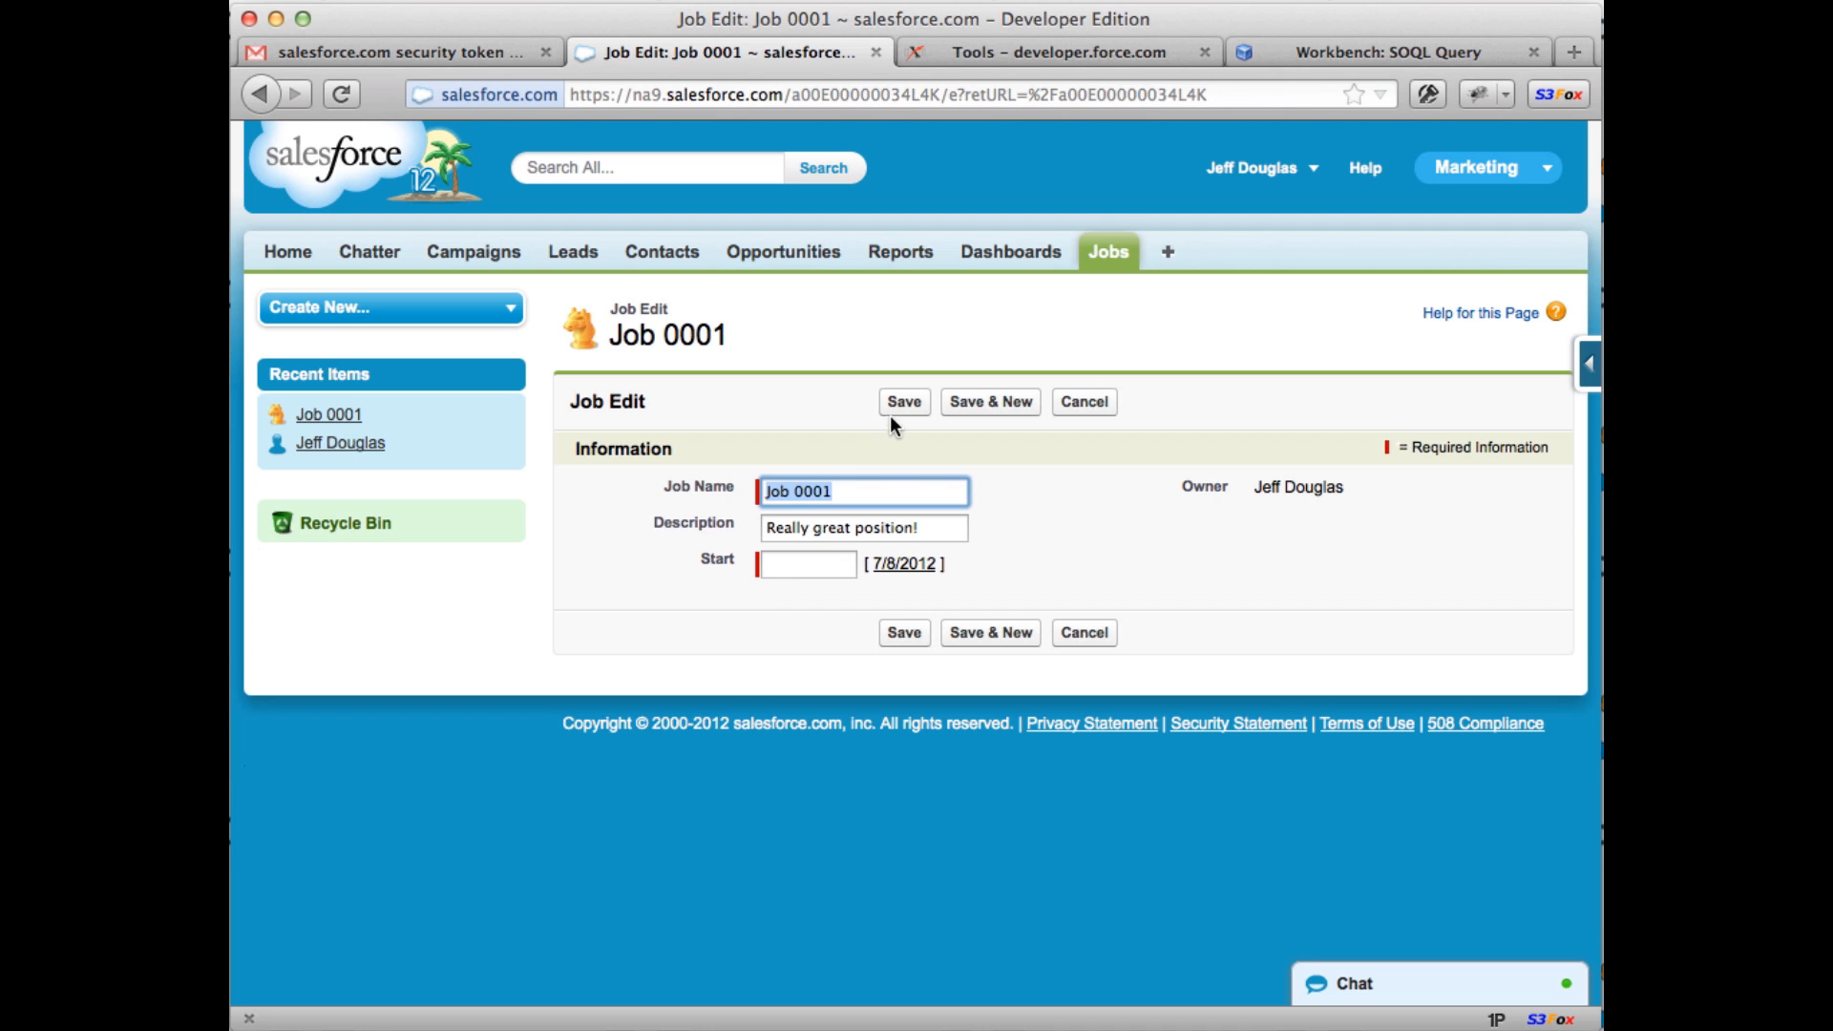
pyautogui.click(890, 409)
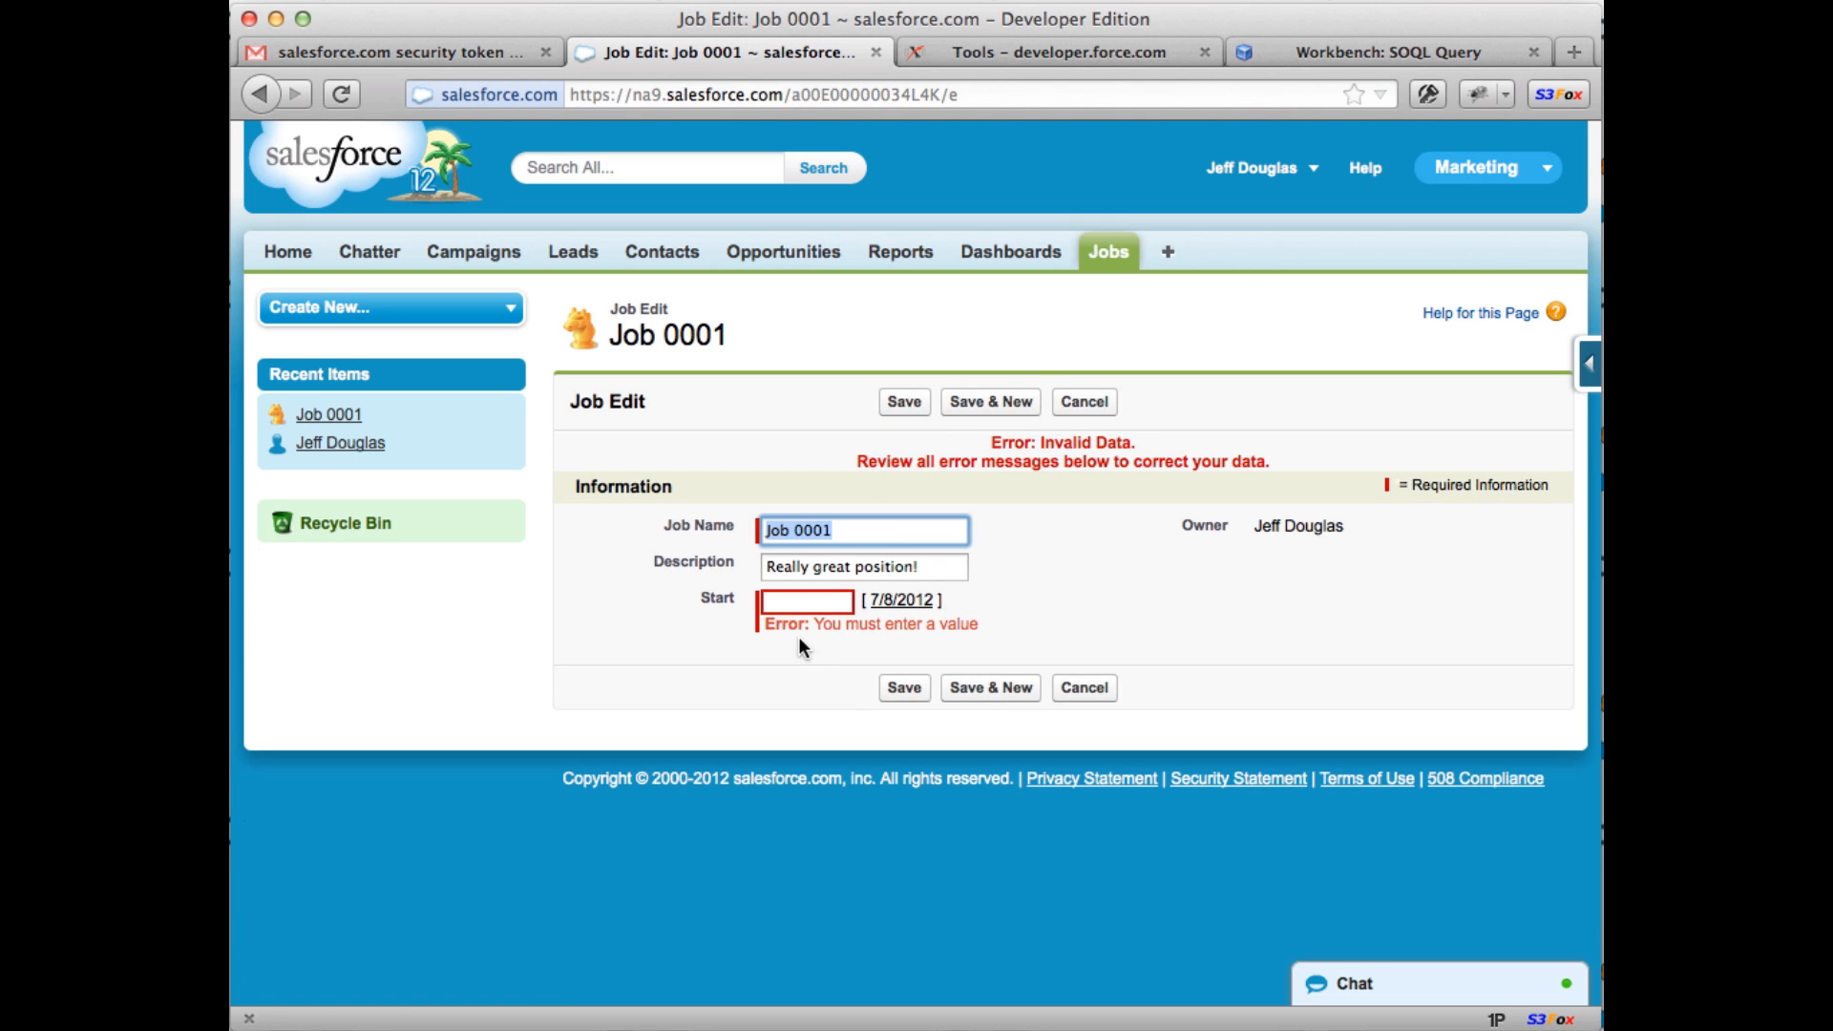
pyautogui.click(901, 600)
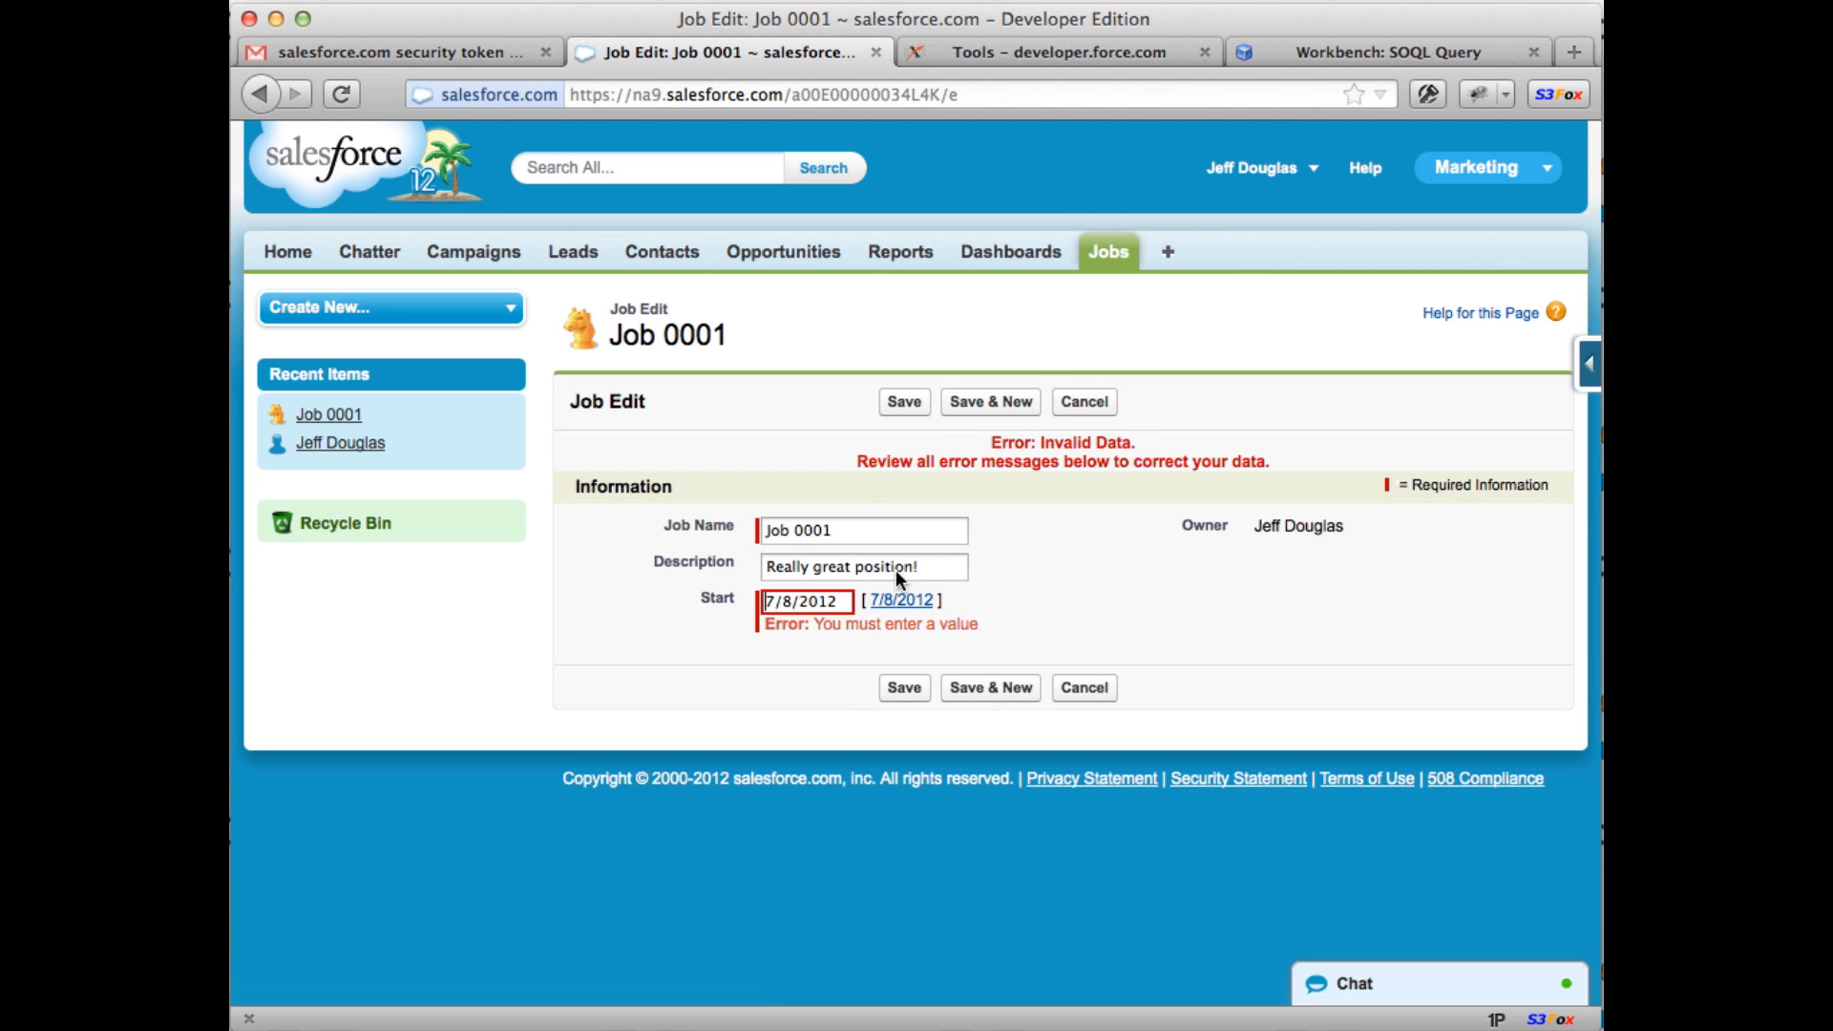
pyautogui.click(906, 405)
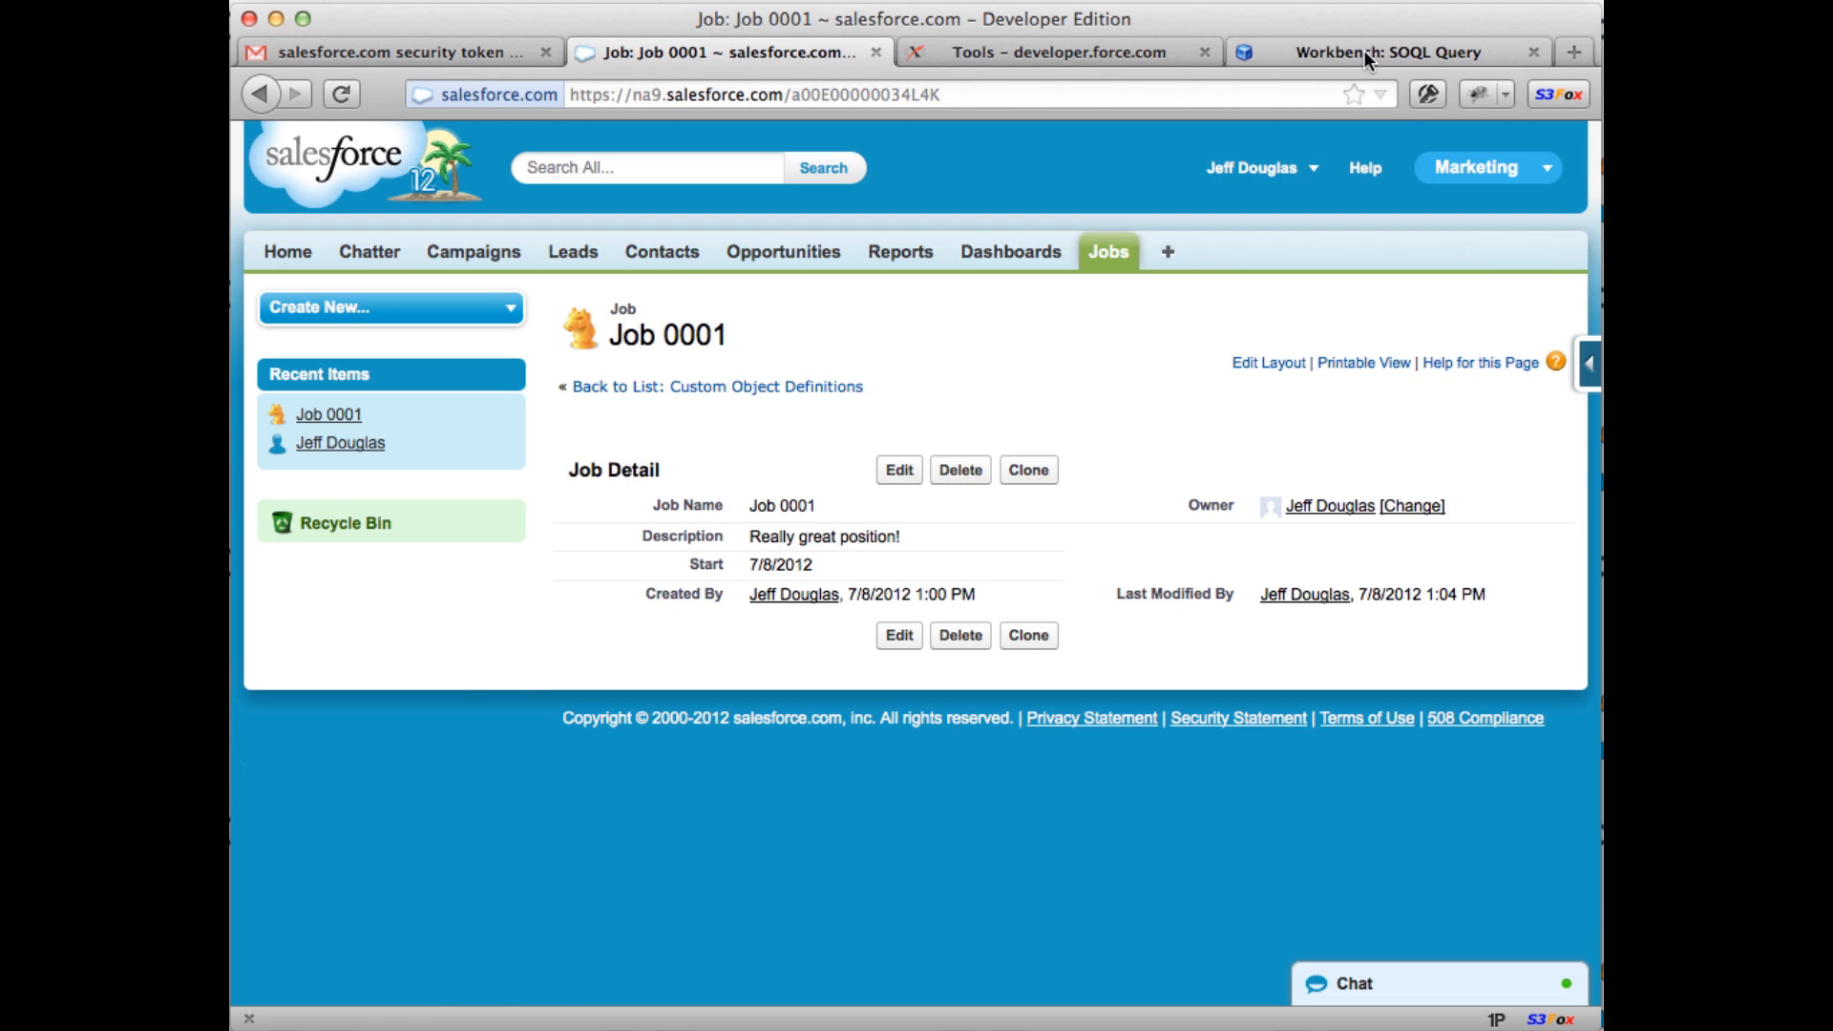
pyautogui.click(1365, 49)
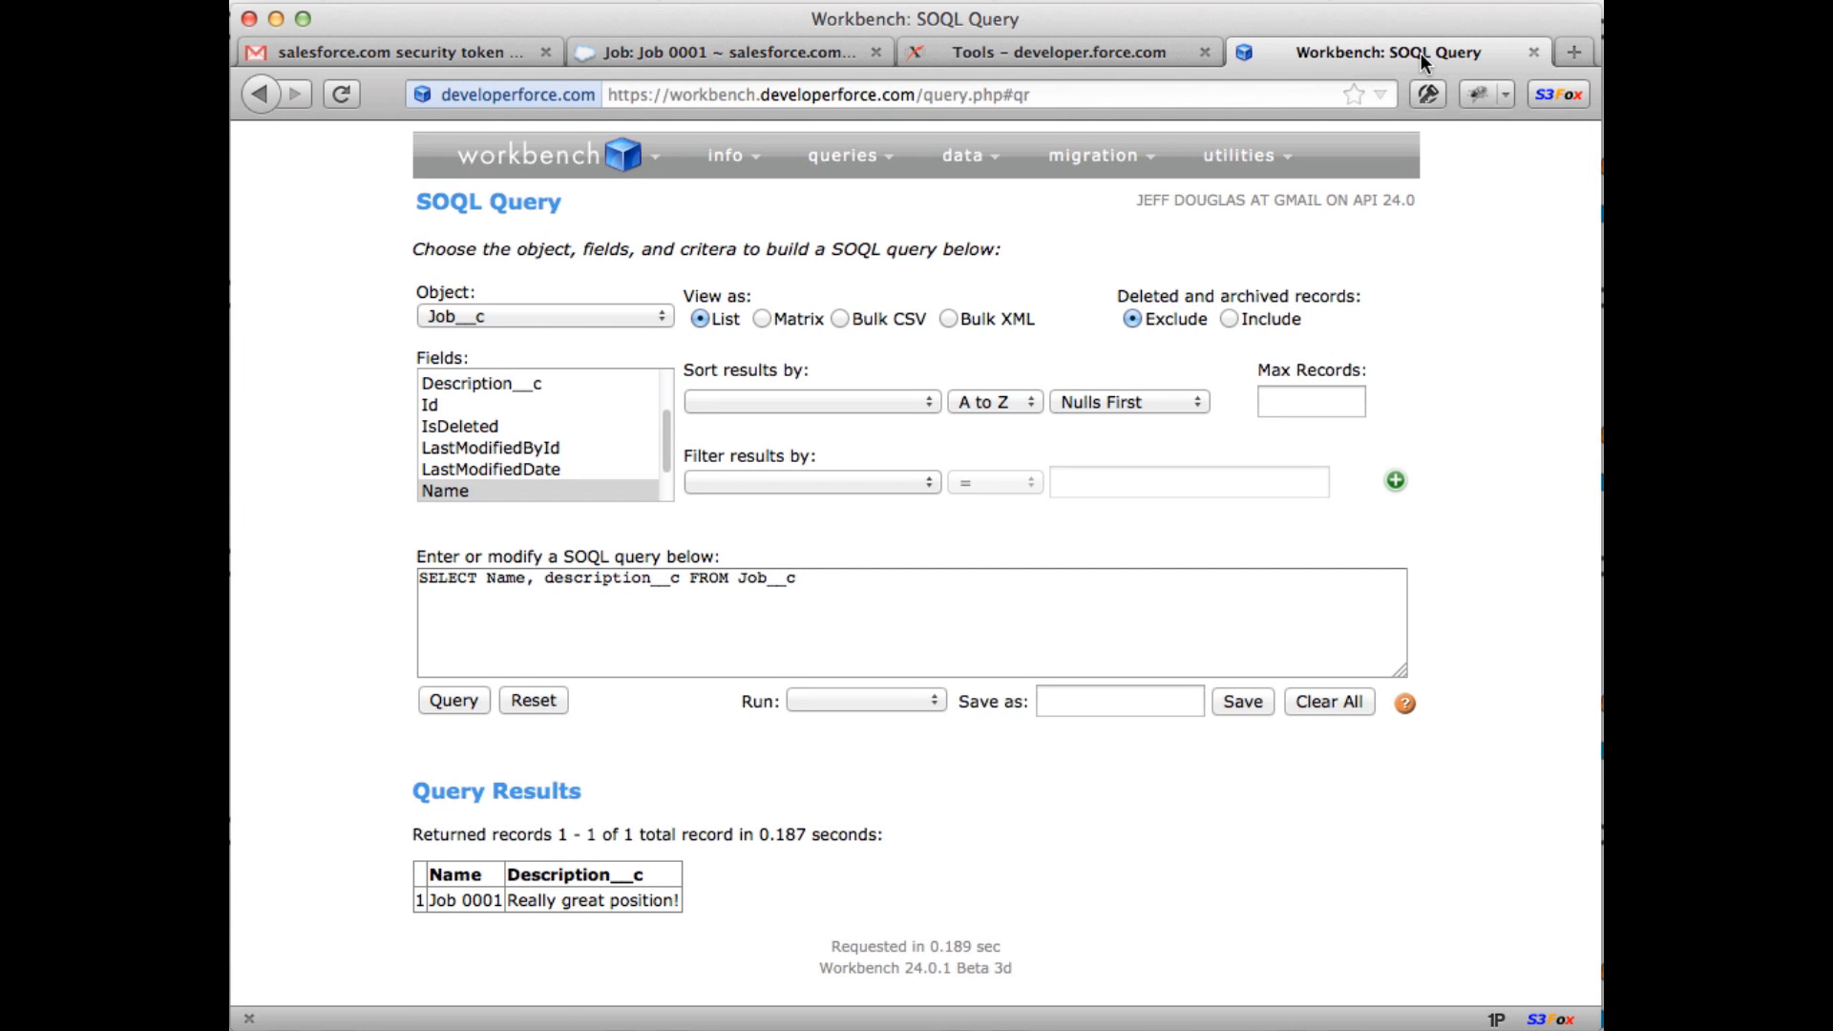
# Step: Add start__c to the Job__c query and run it, returning 2012-07-08
pyautogui.click(678, 577)
pyautogui.write(', start)')
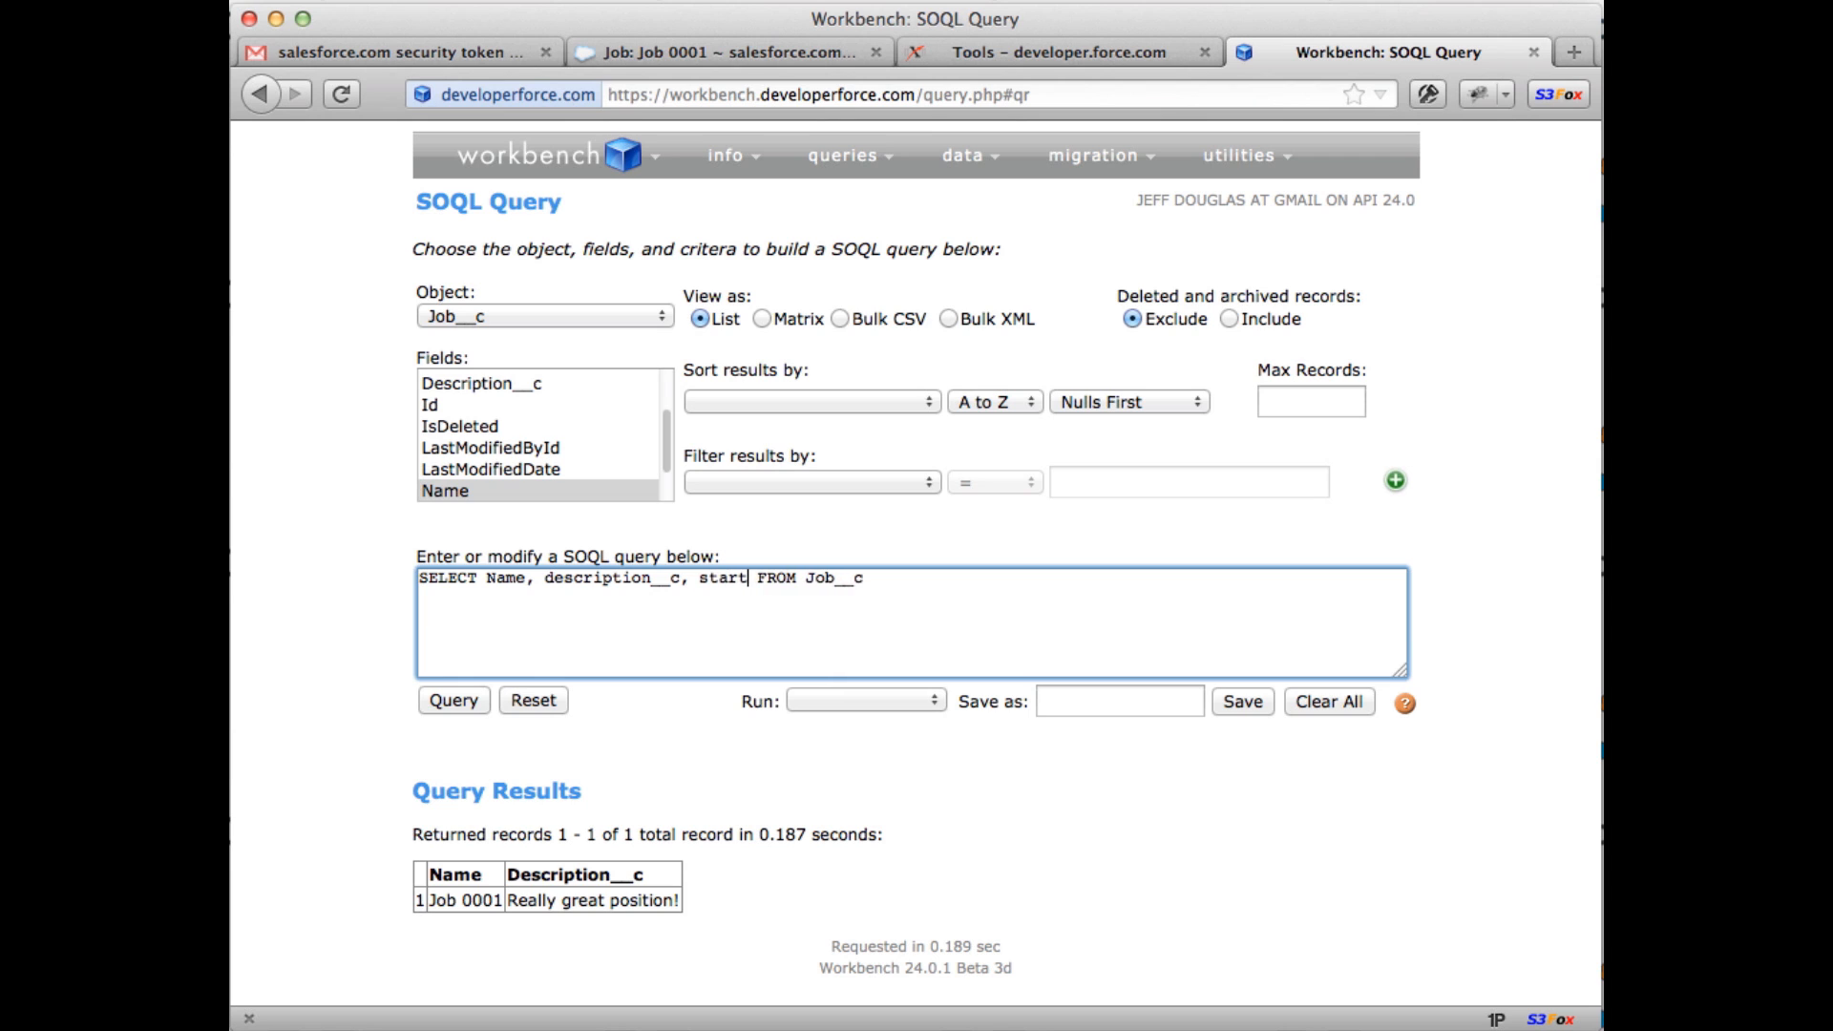
pyautogui.press('BackSpace')
pyautogui.write('__c')
pyautogui.click(478, 699)
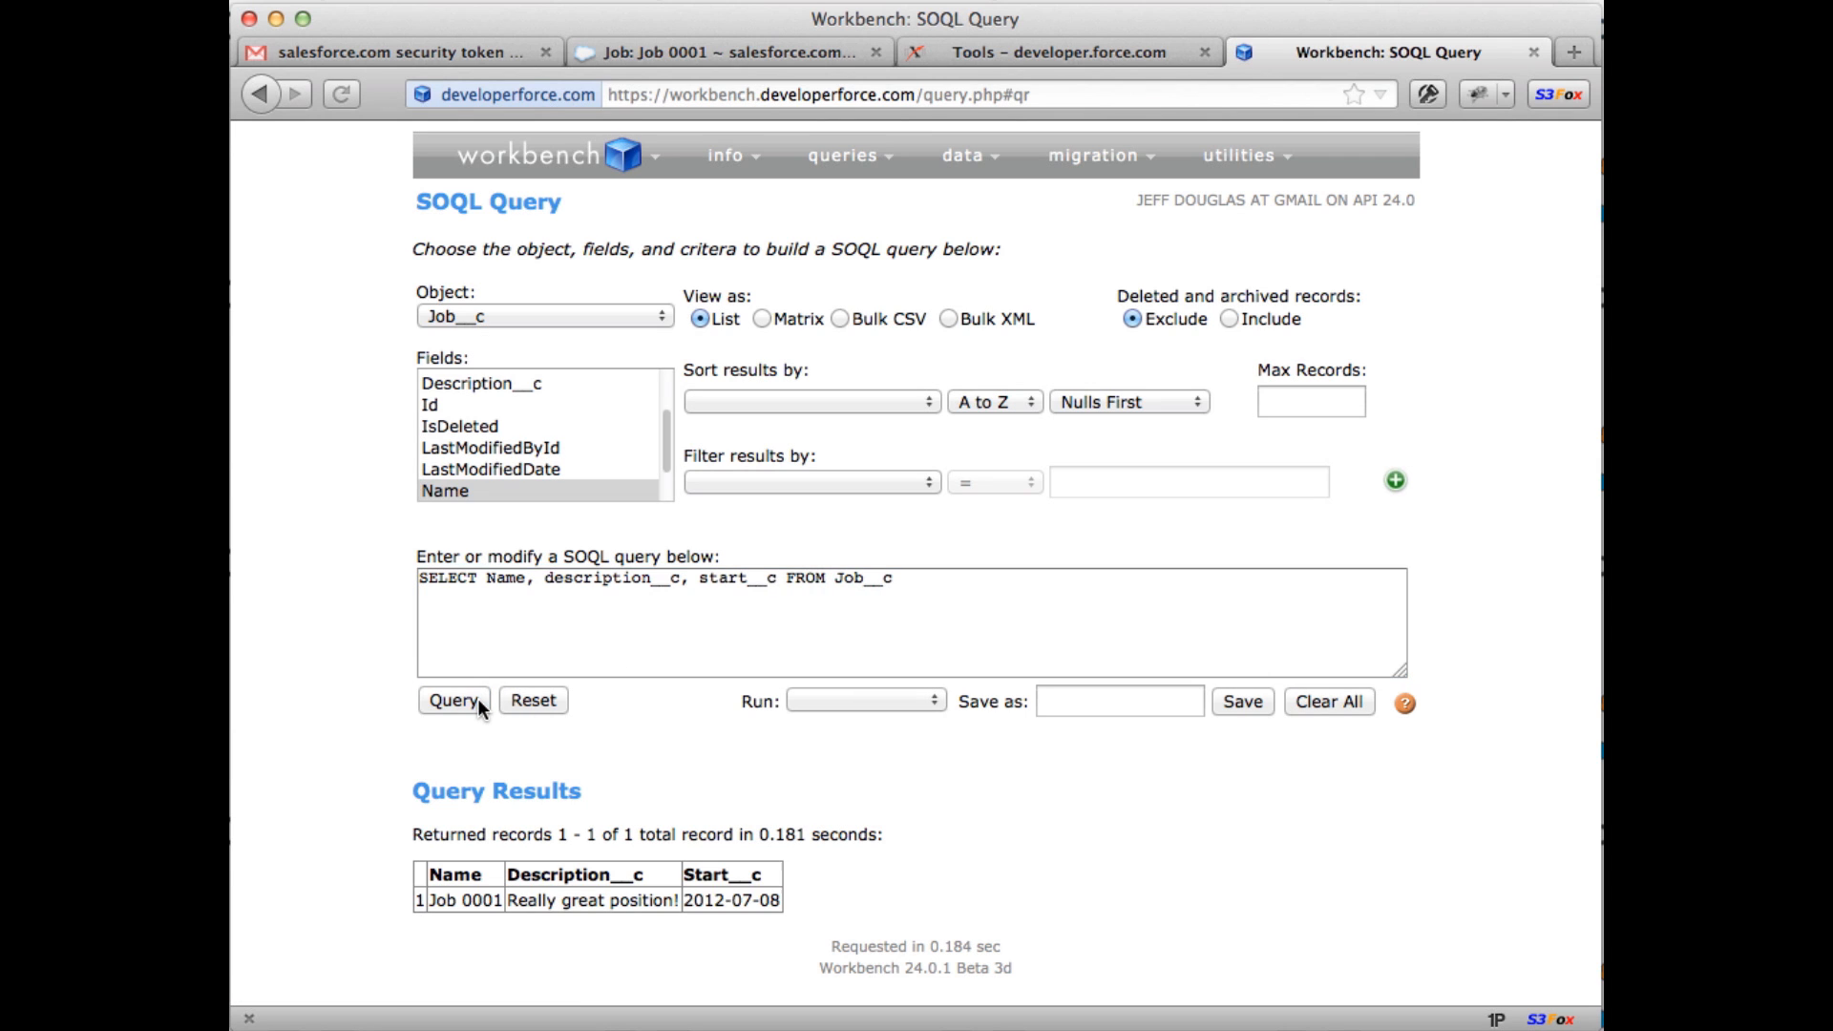
# Step: Highlight the returned start date, then select the whole query text to replace it
pyautogui.moveTo(720, 904); pyautogui.dragTo(769, 902)
pyautogui.click(816, 898)
pyautogui.press('super+Tab')
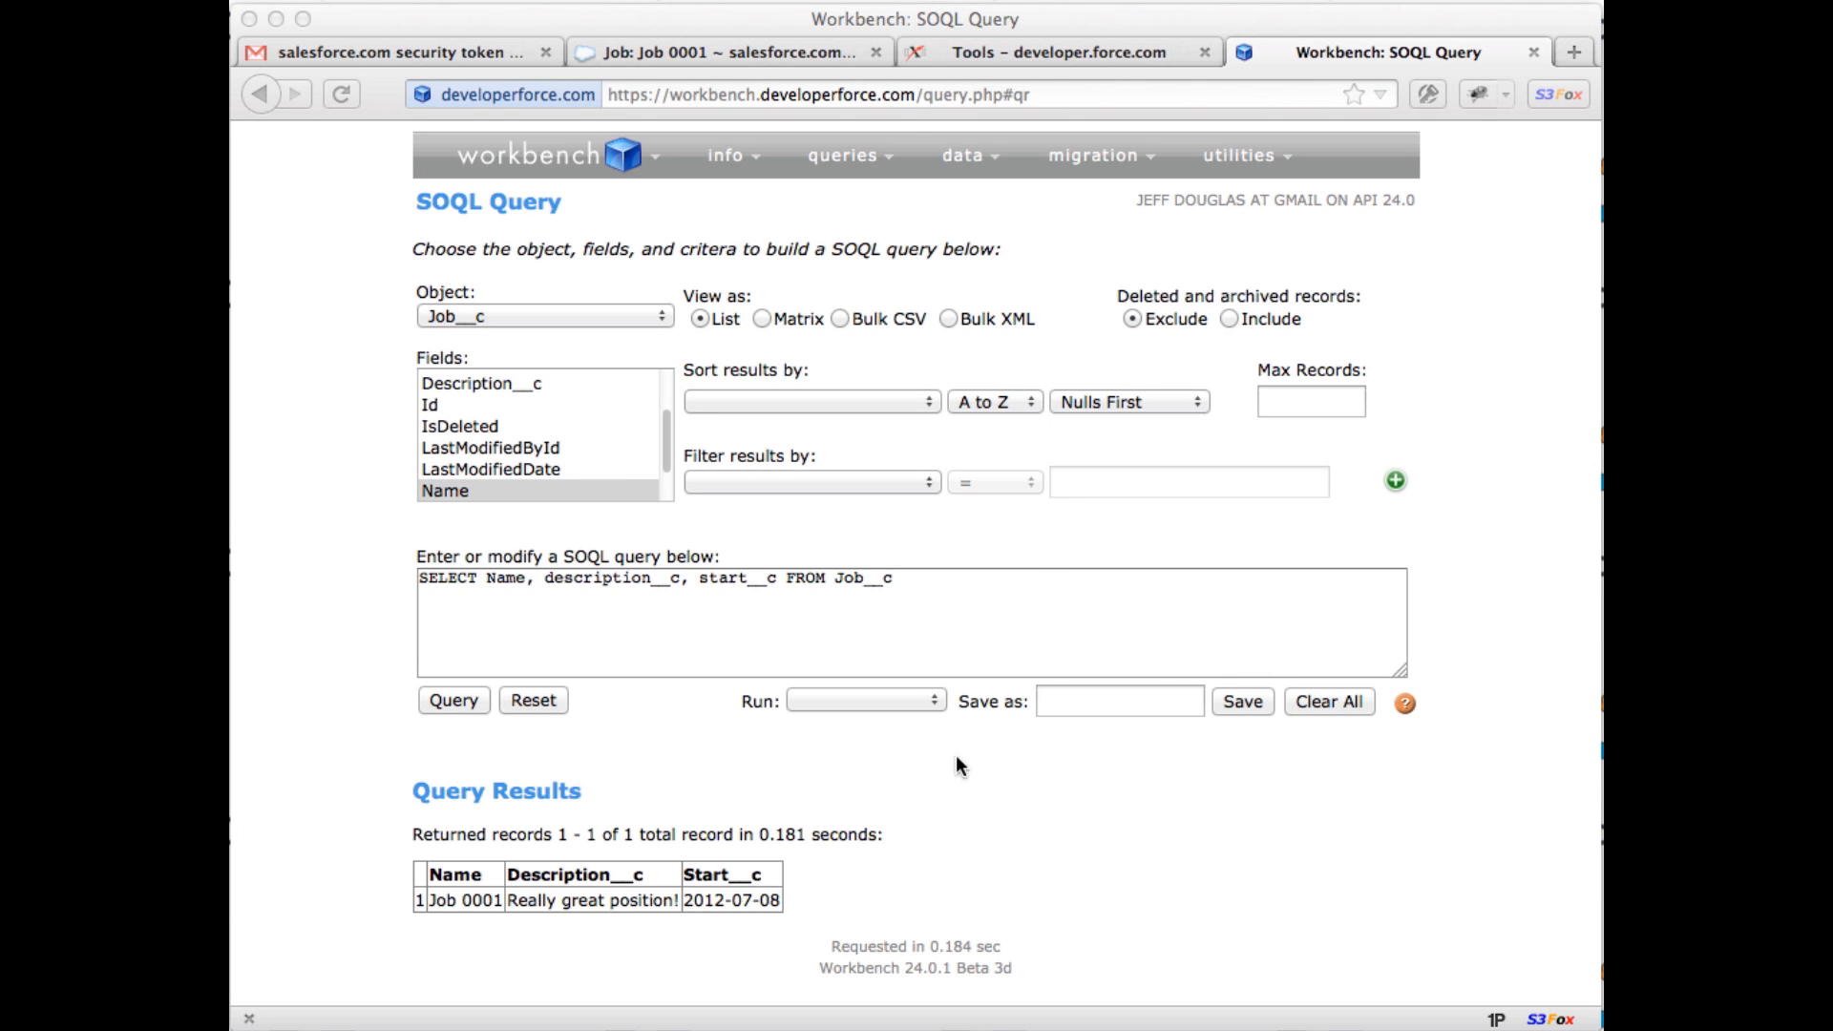
pyautogui.click(966, 793)
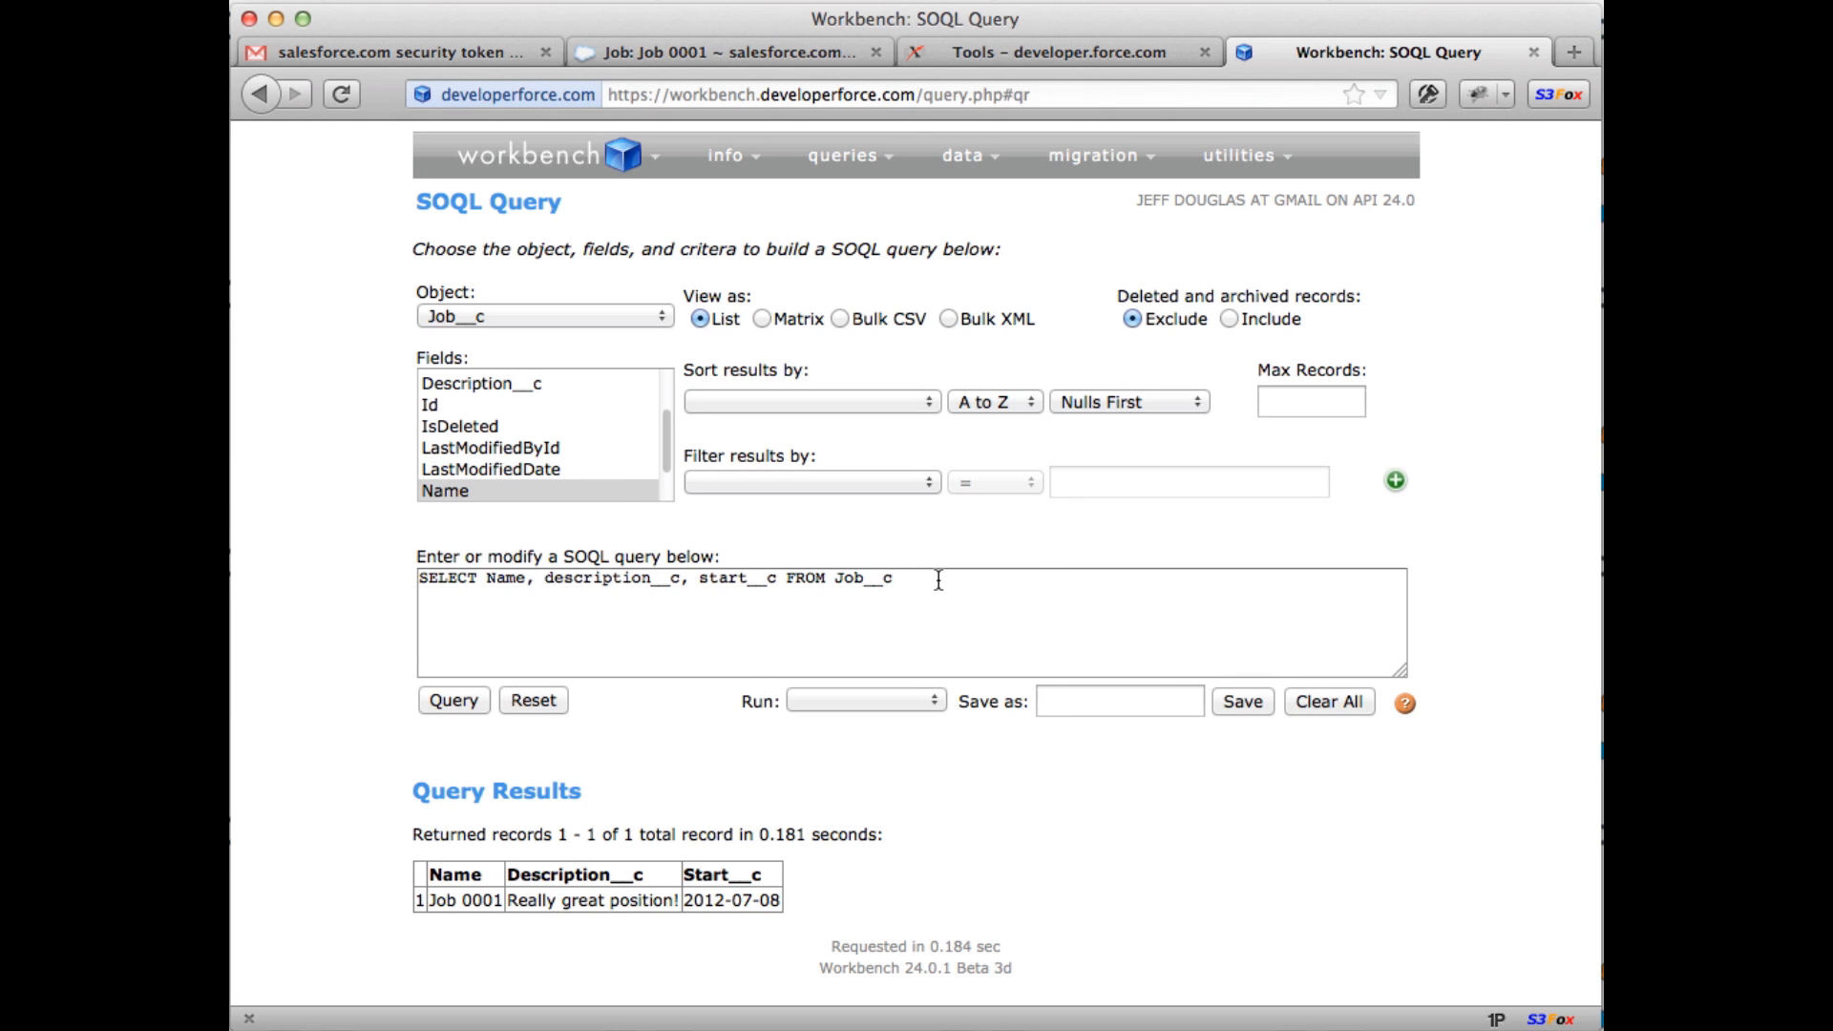
pyautogui.moveTo(939, 579); pyautogui.dragTo(413, 575)
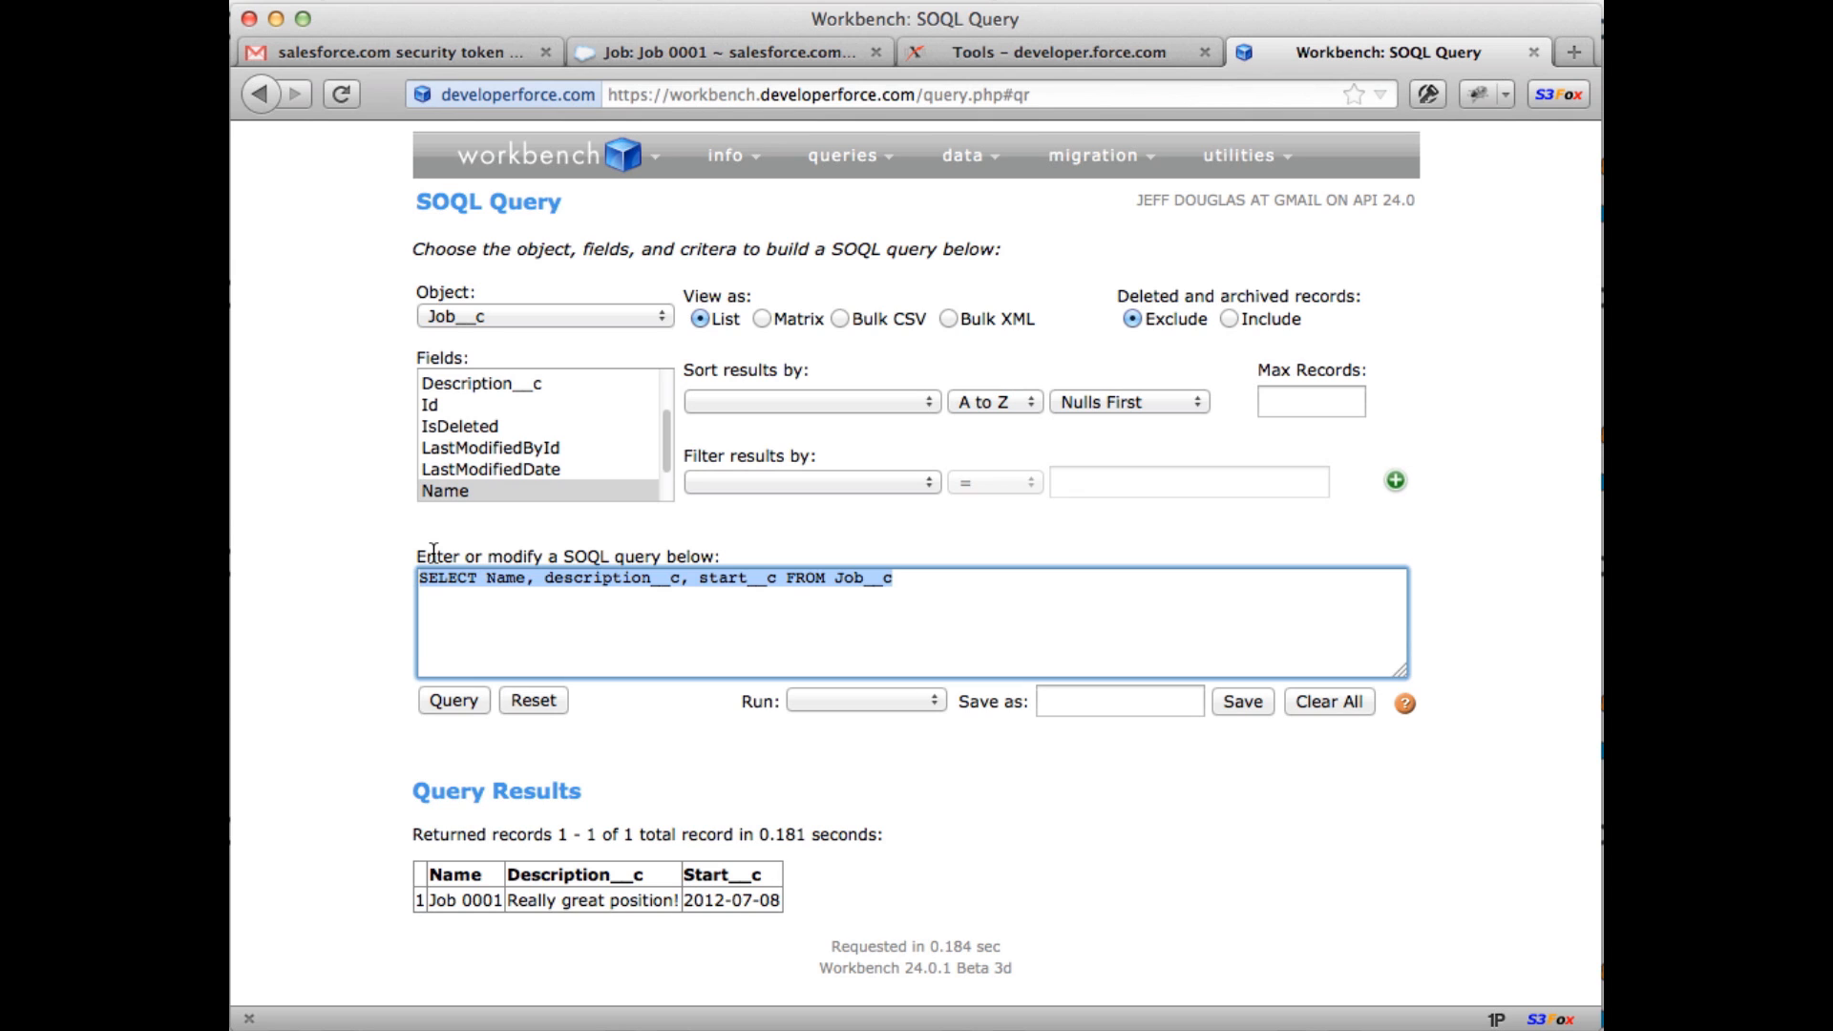
# Step: Run 'select * from account', then retry as 'select id, name from account limit'
pyautogui.write('select')
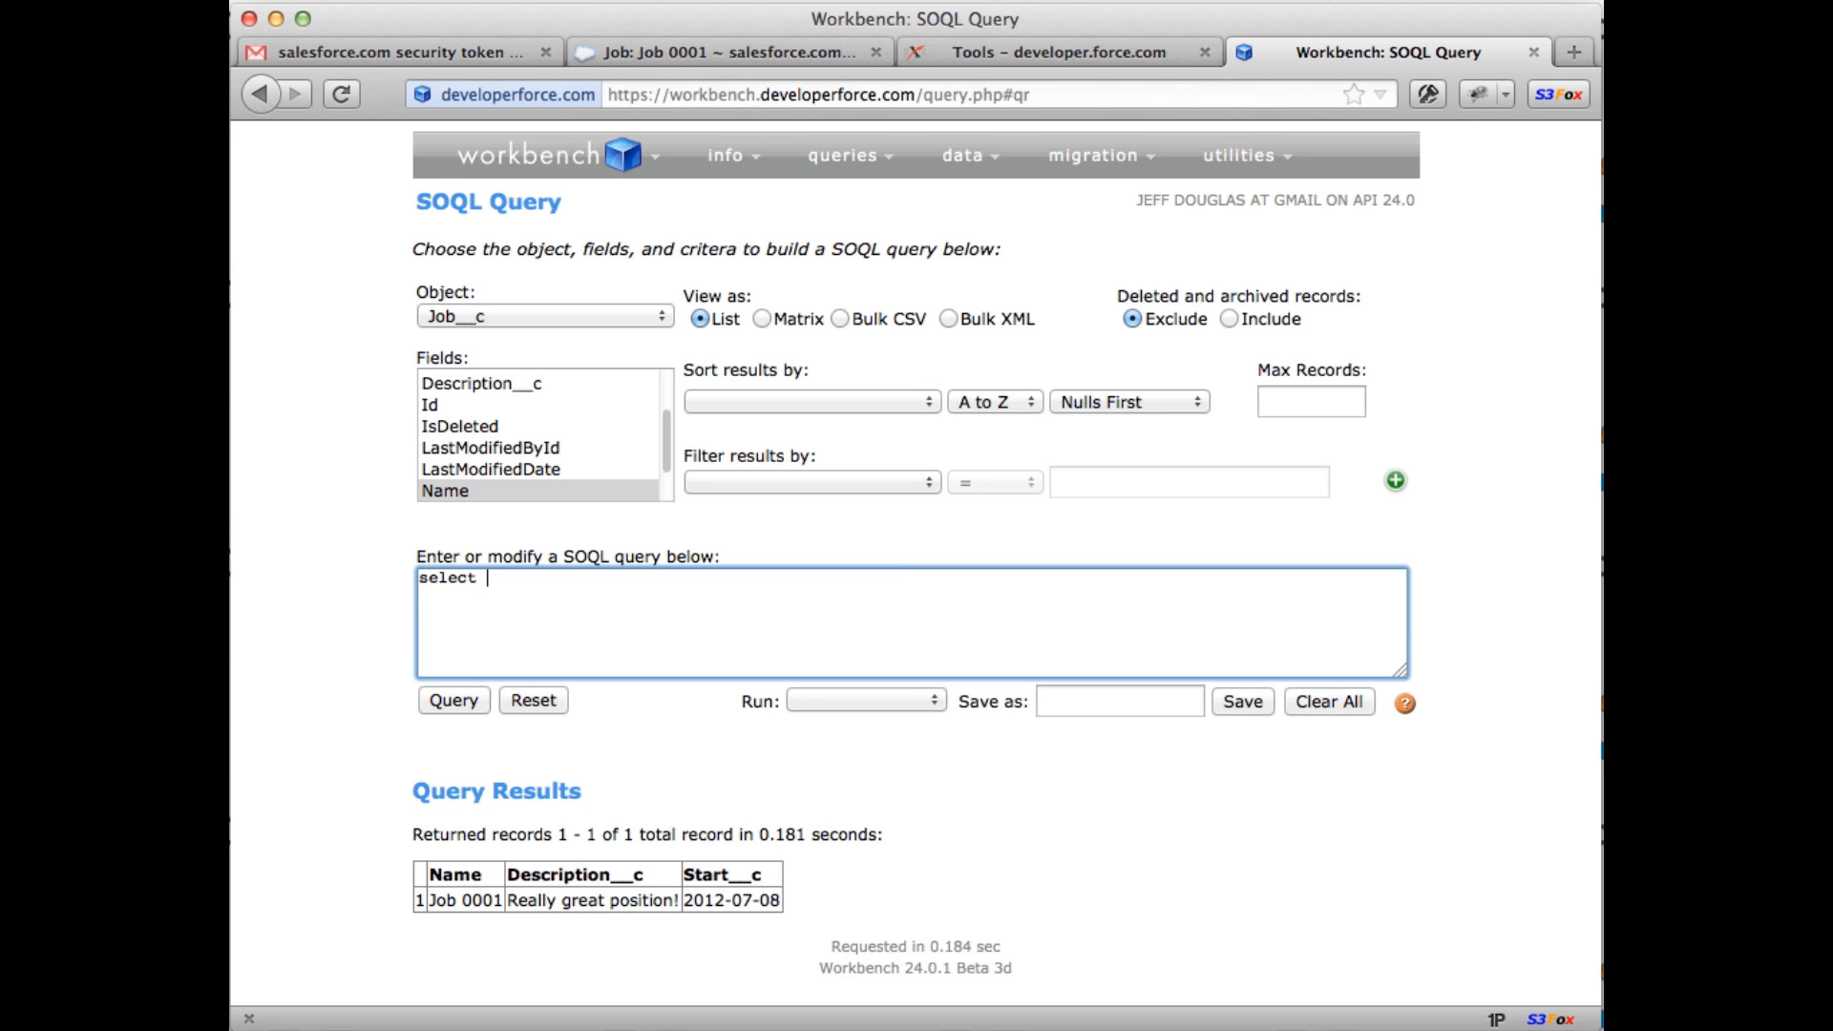
pyautogui.write(' * from account')
pyautogui.click(434, 702)
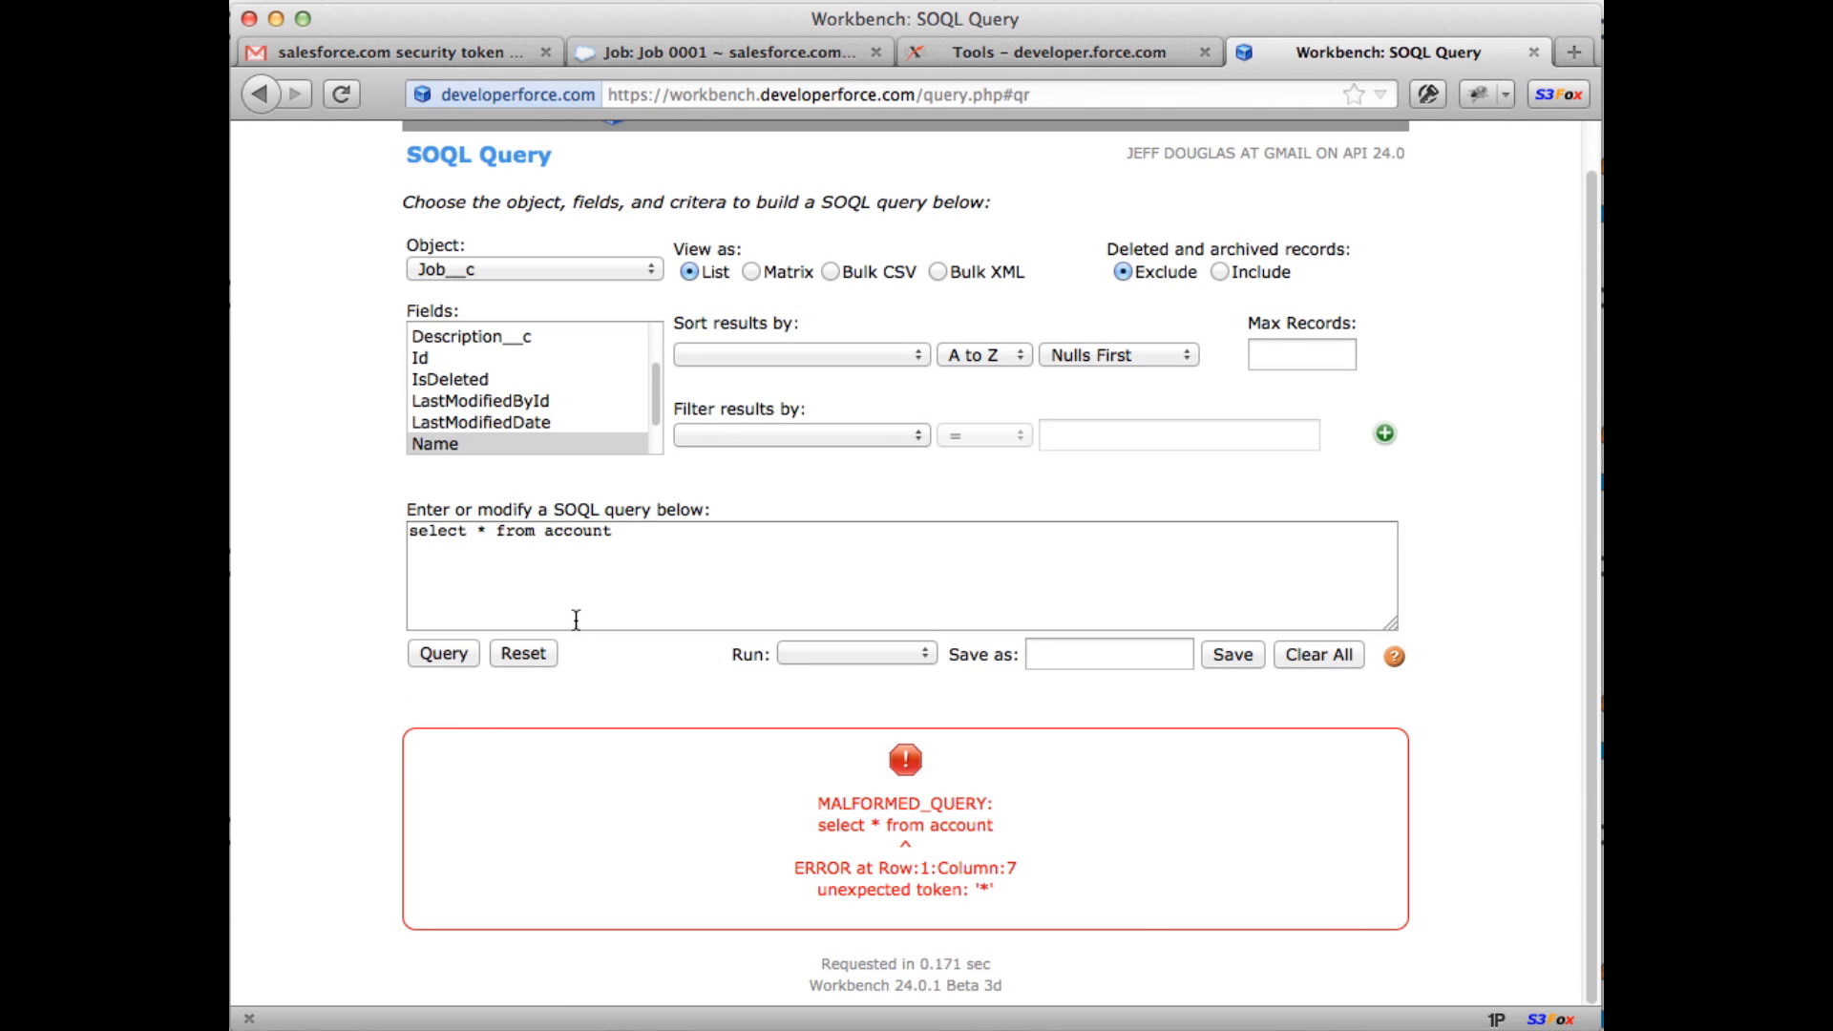
pyautogui.click(485, 532)
pyautogui.press('BackSpace')
pyautogui.write('id, name')
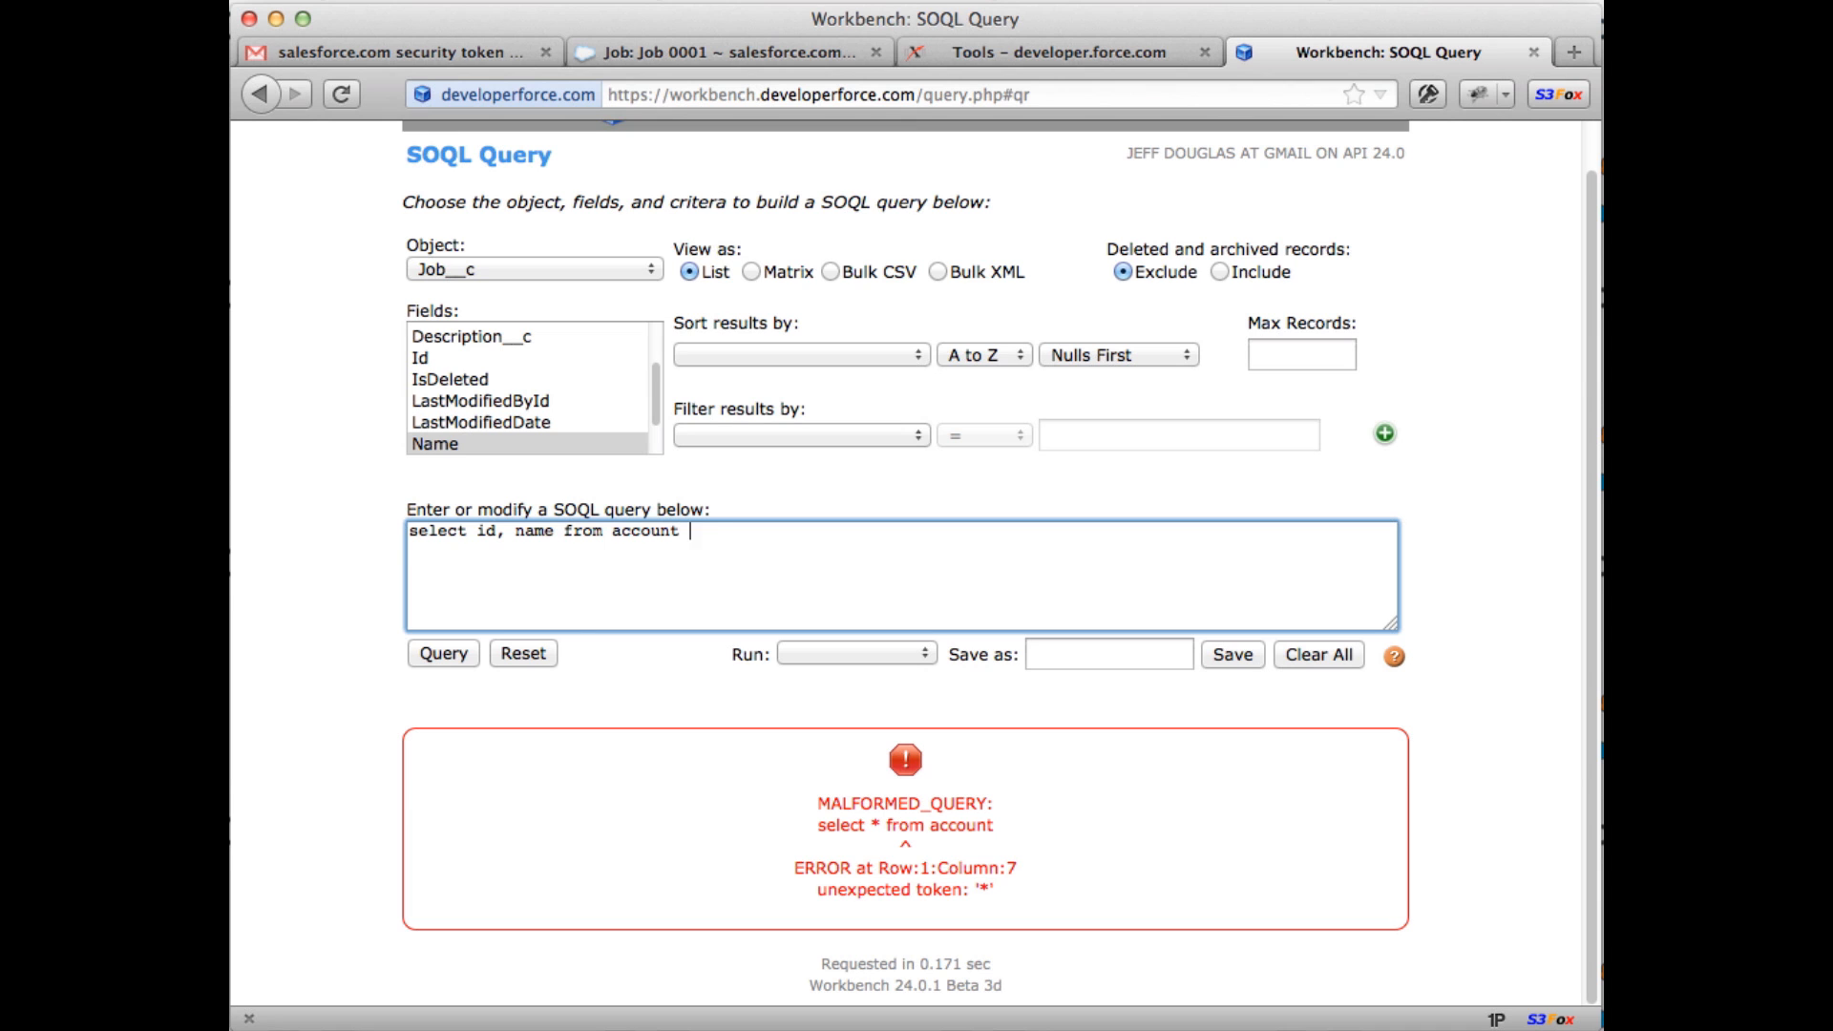
pyautogui.write('limit')
pyautogui.click(425, 649)
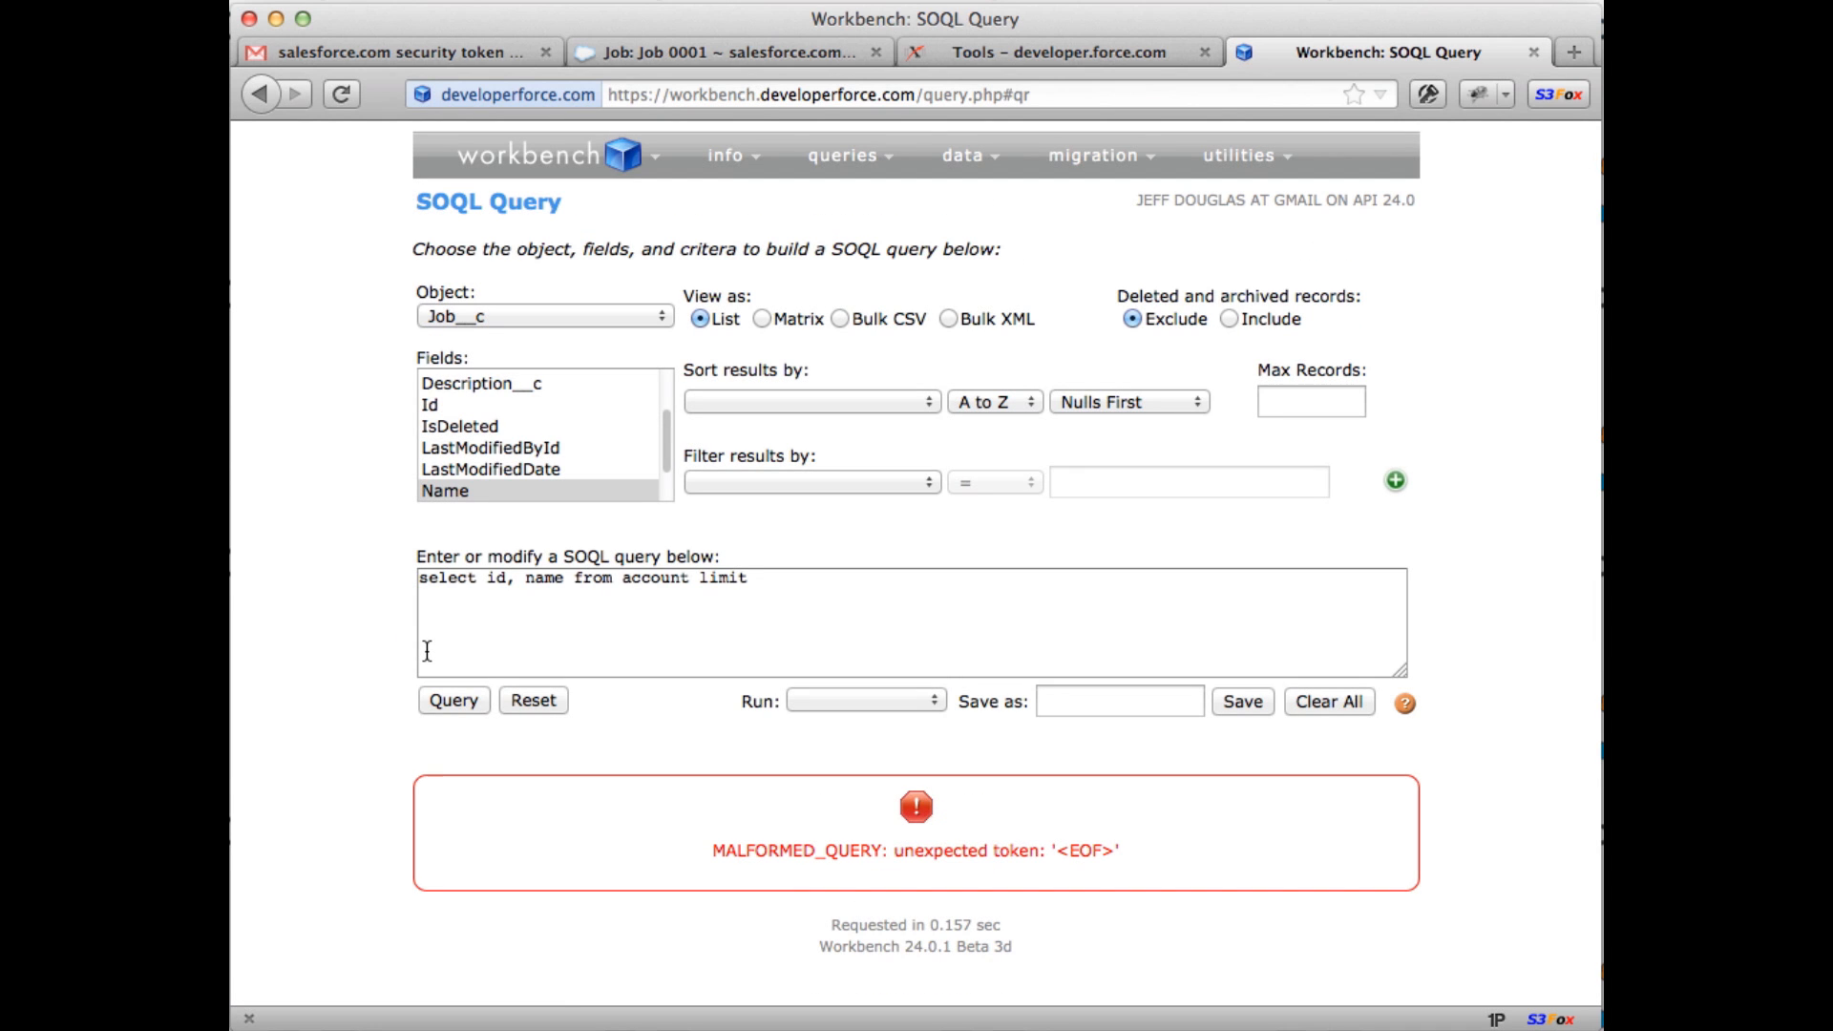
pyautogui.press('super+t')
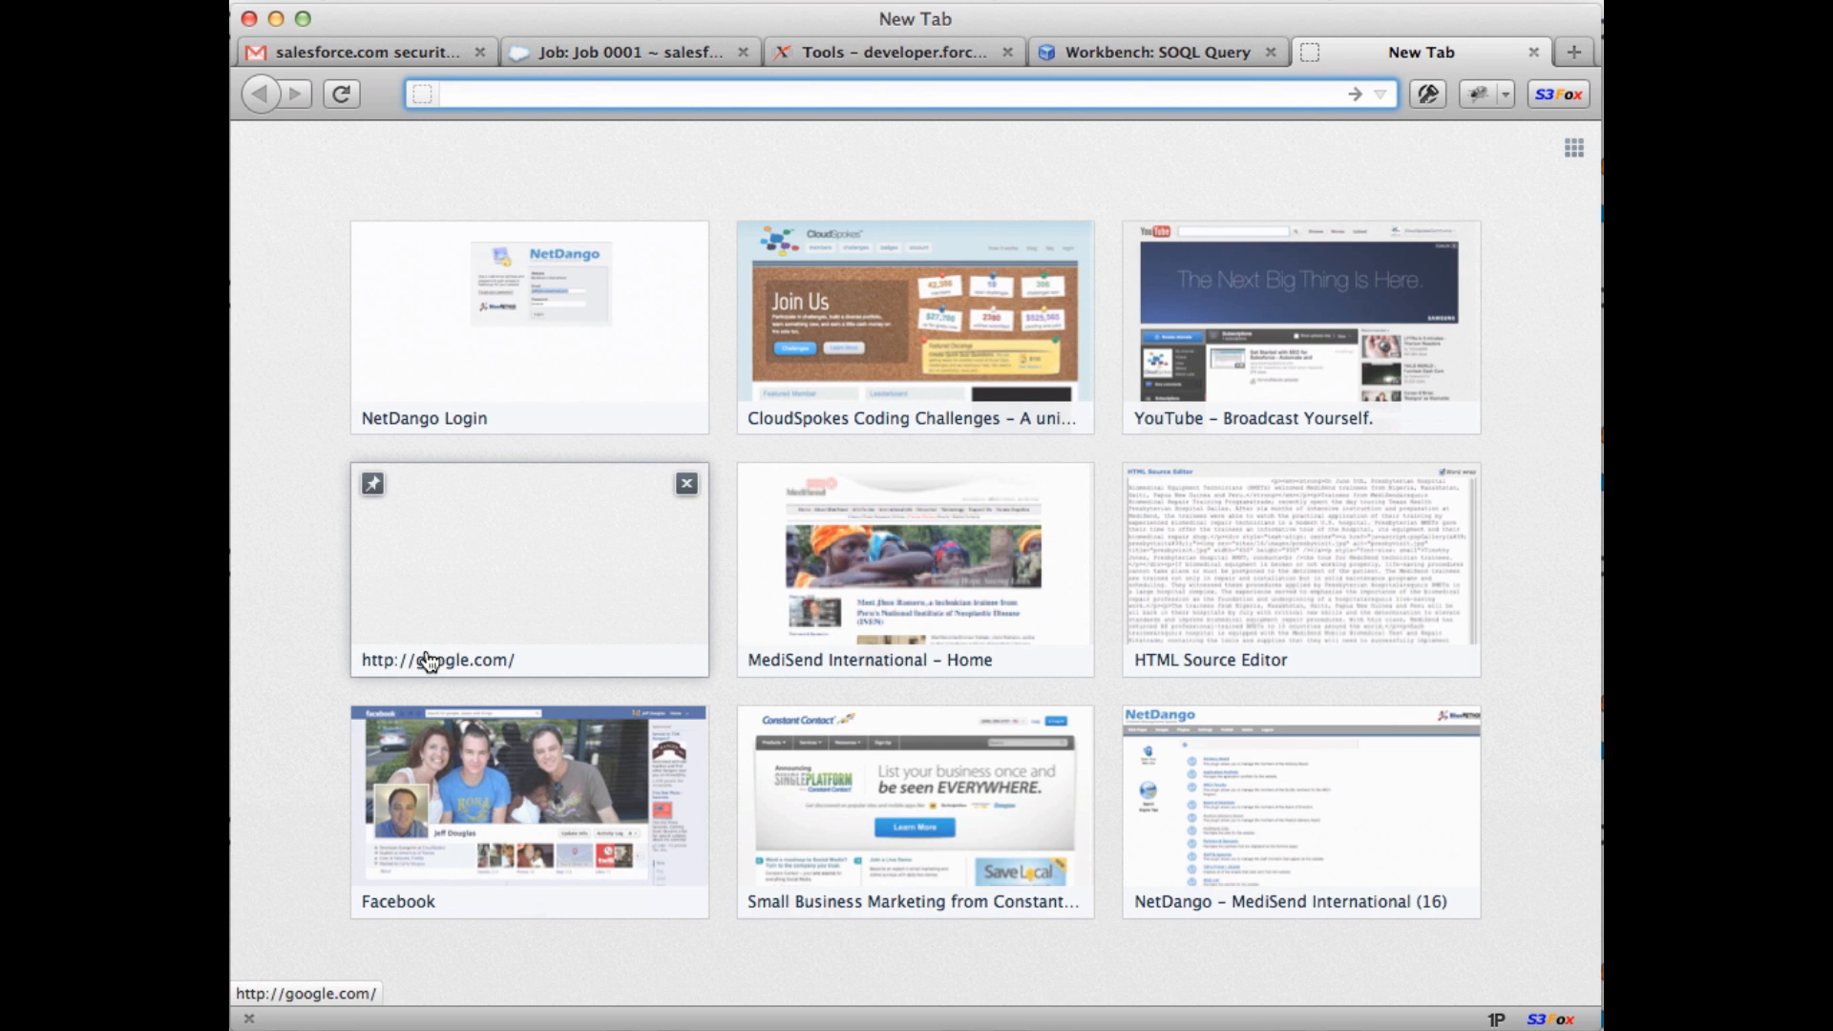
# Step: Search for the SOQL article 'How I Query With Thee' and scroll to Relationship Queries
pyautogui.write('jeff douglas')
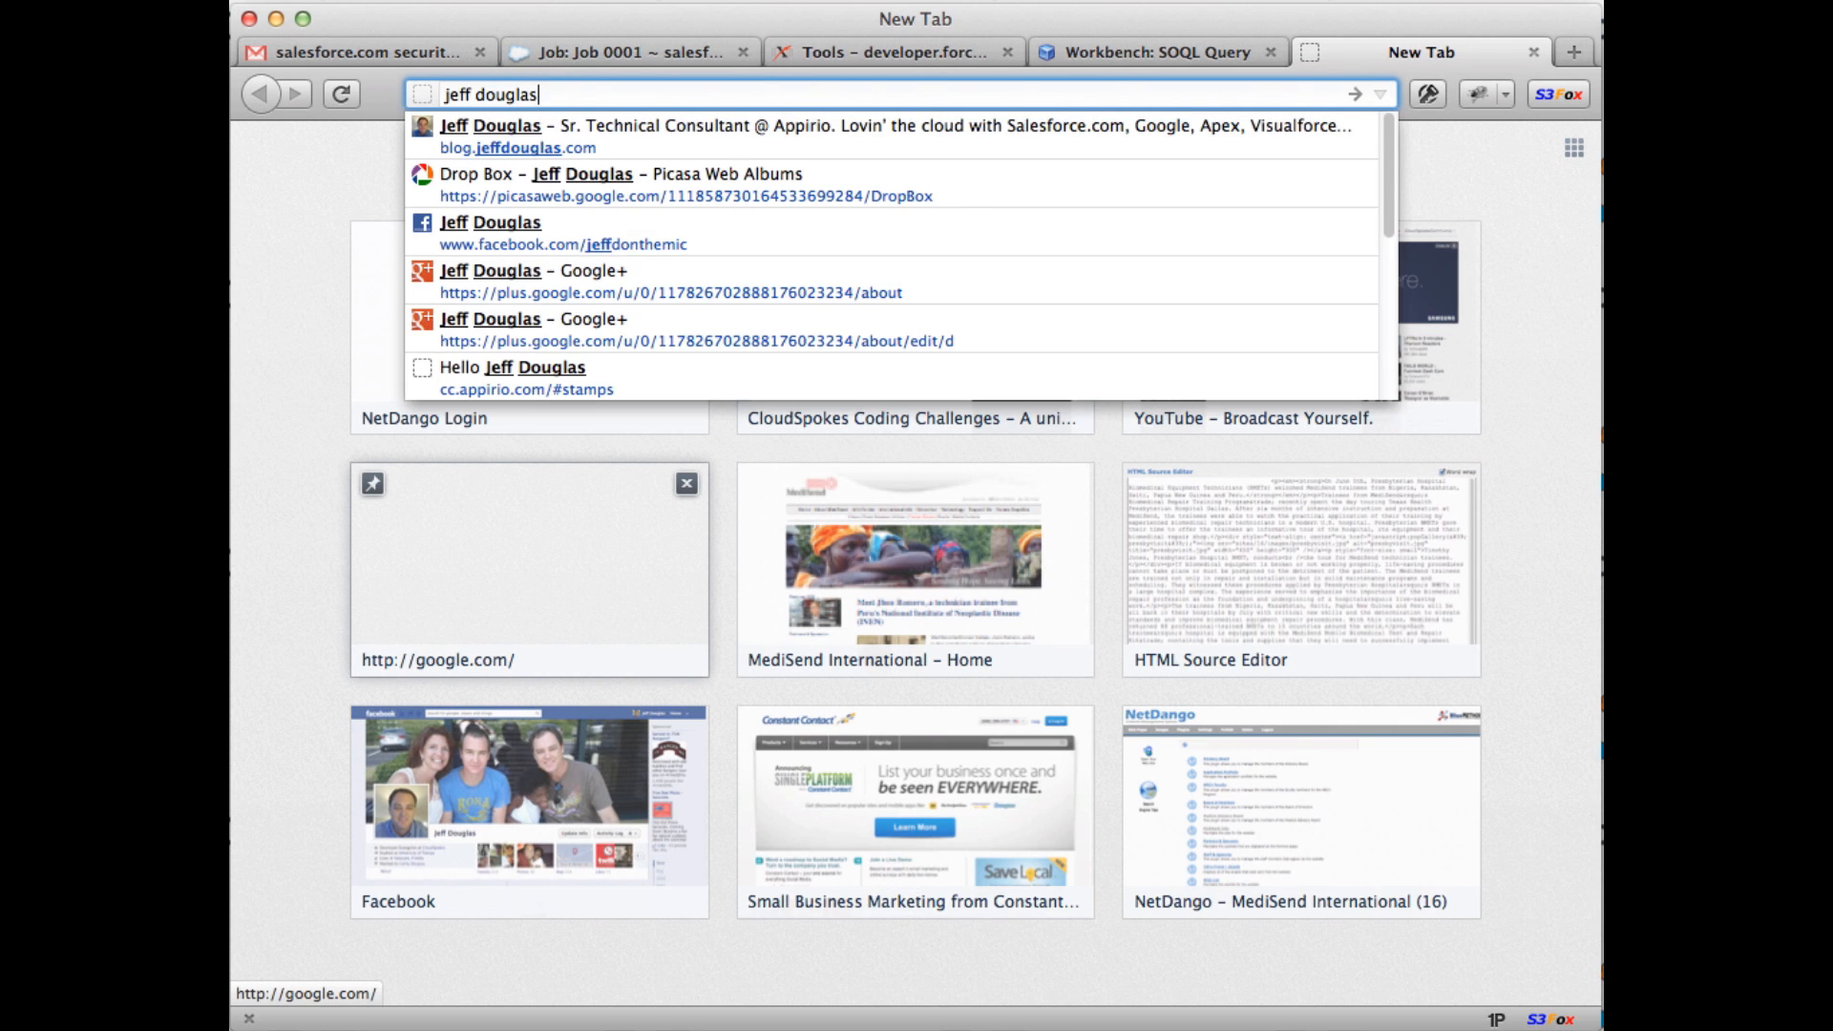
pyautogui.write(' how')
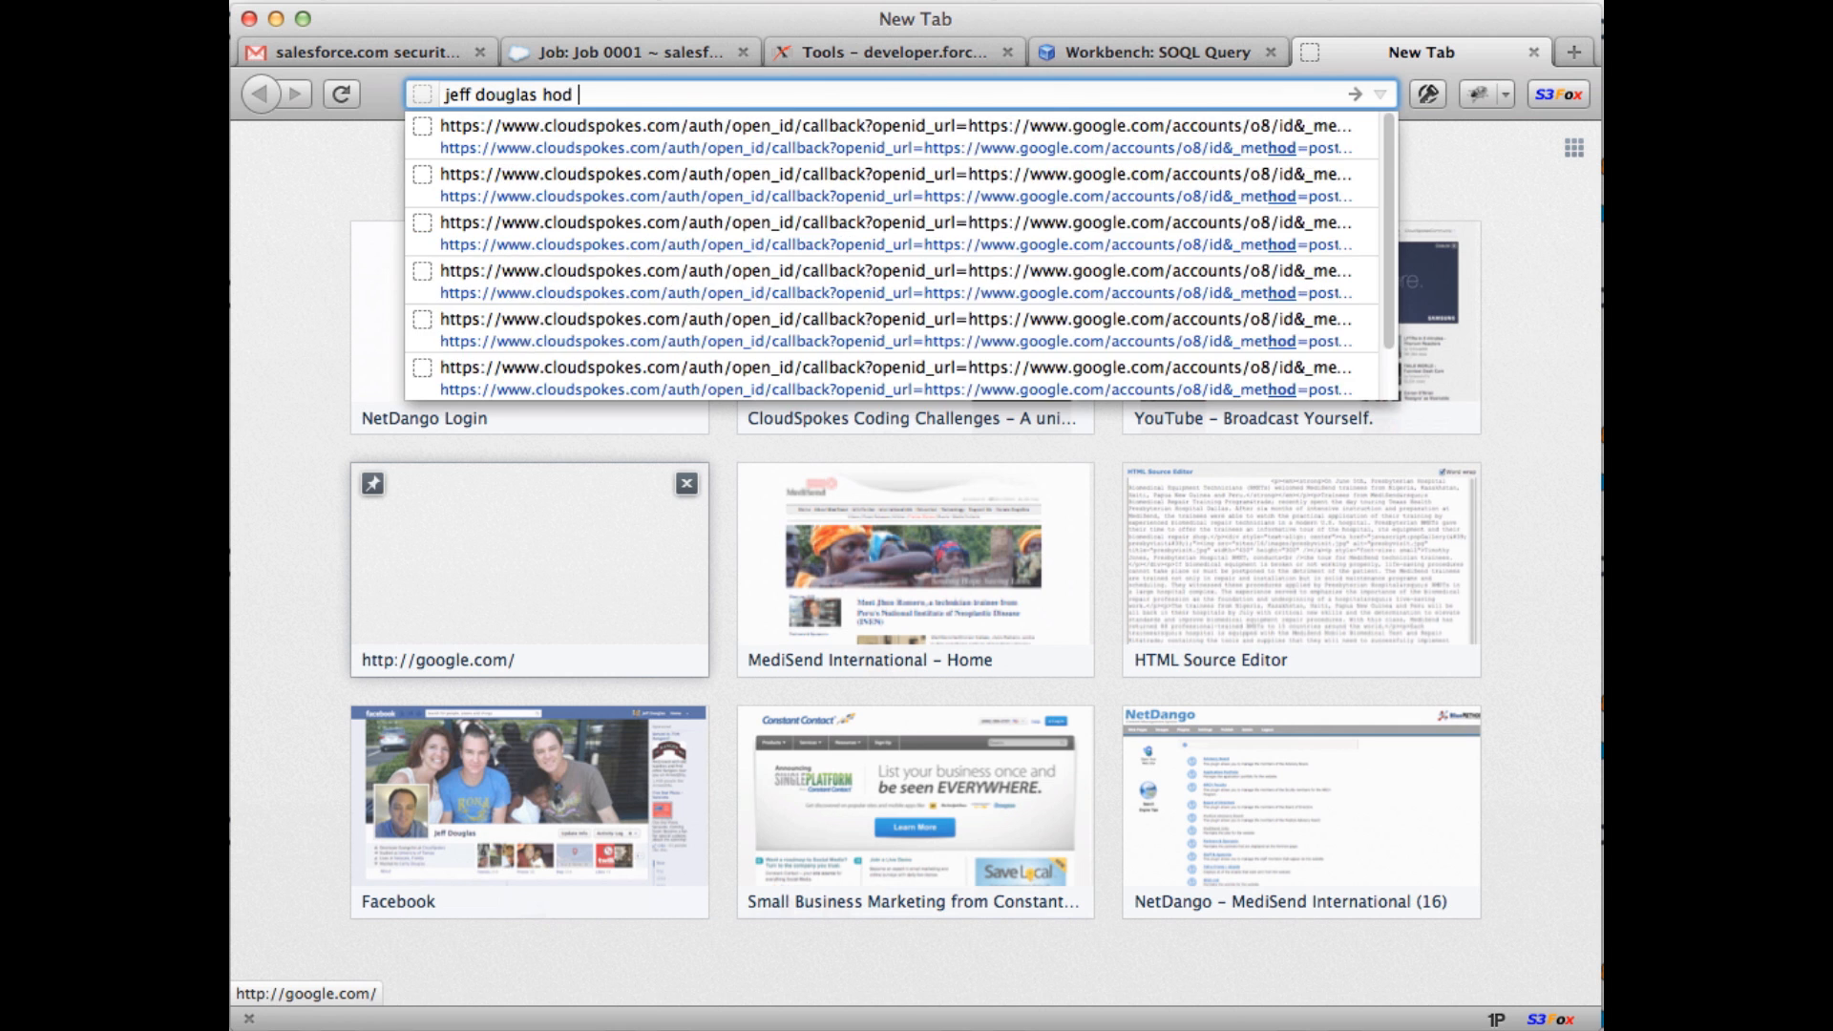
pyautogui.write(' query thee')
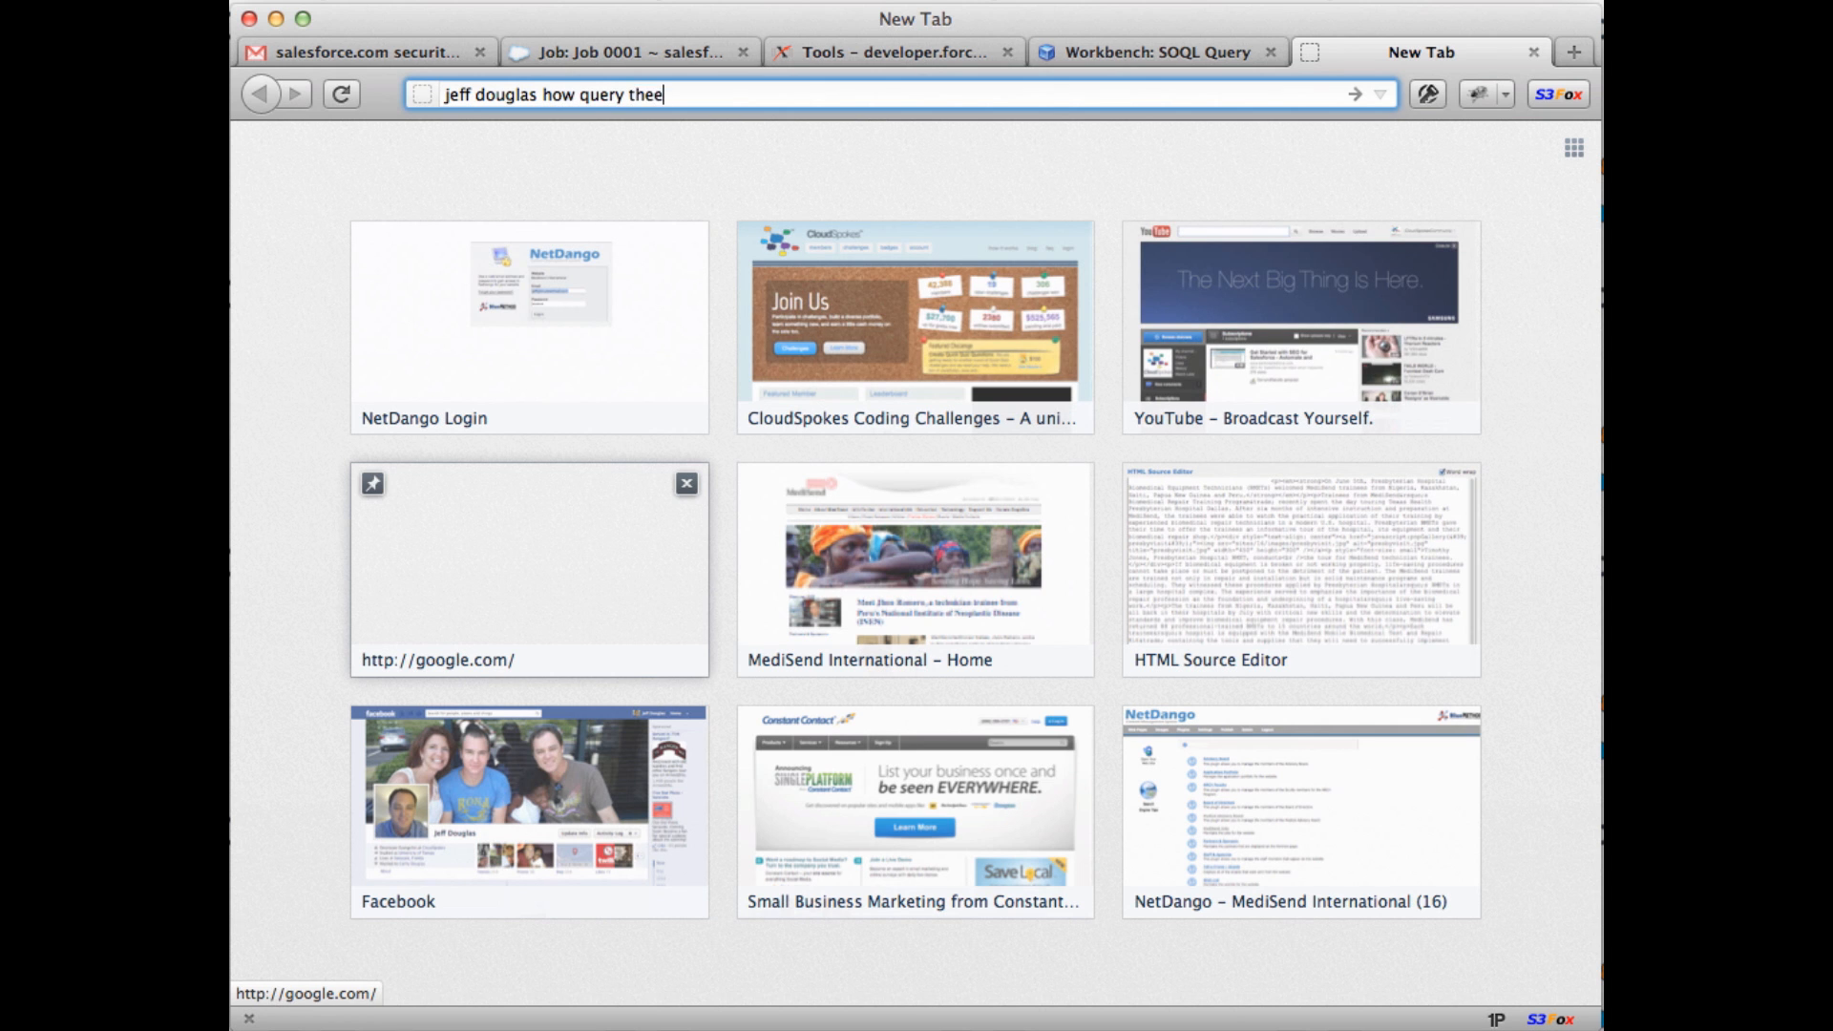
pyautogui.press('Return')
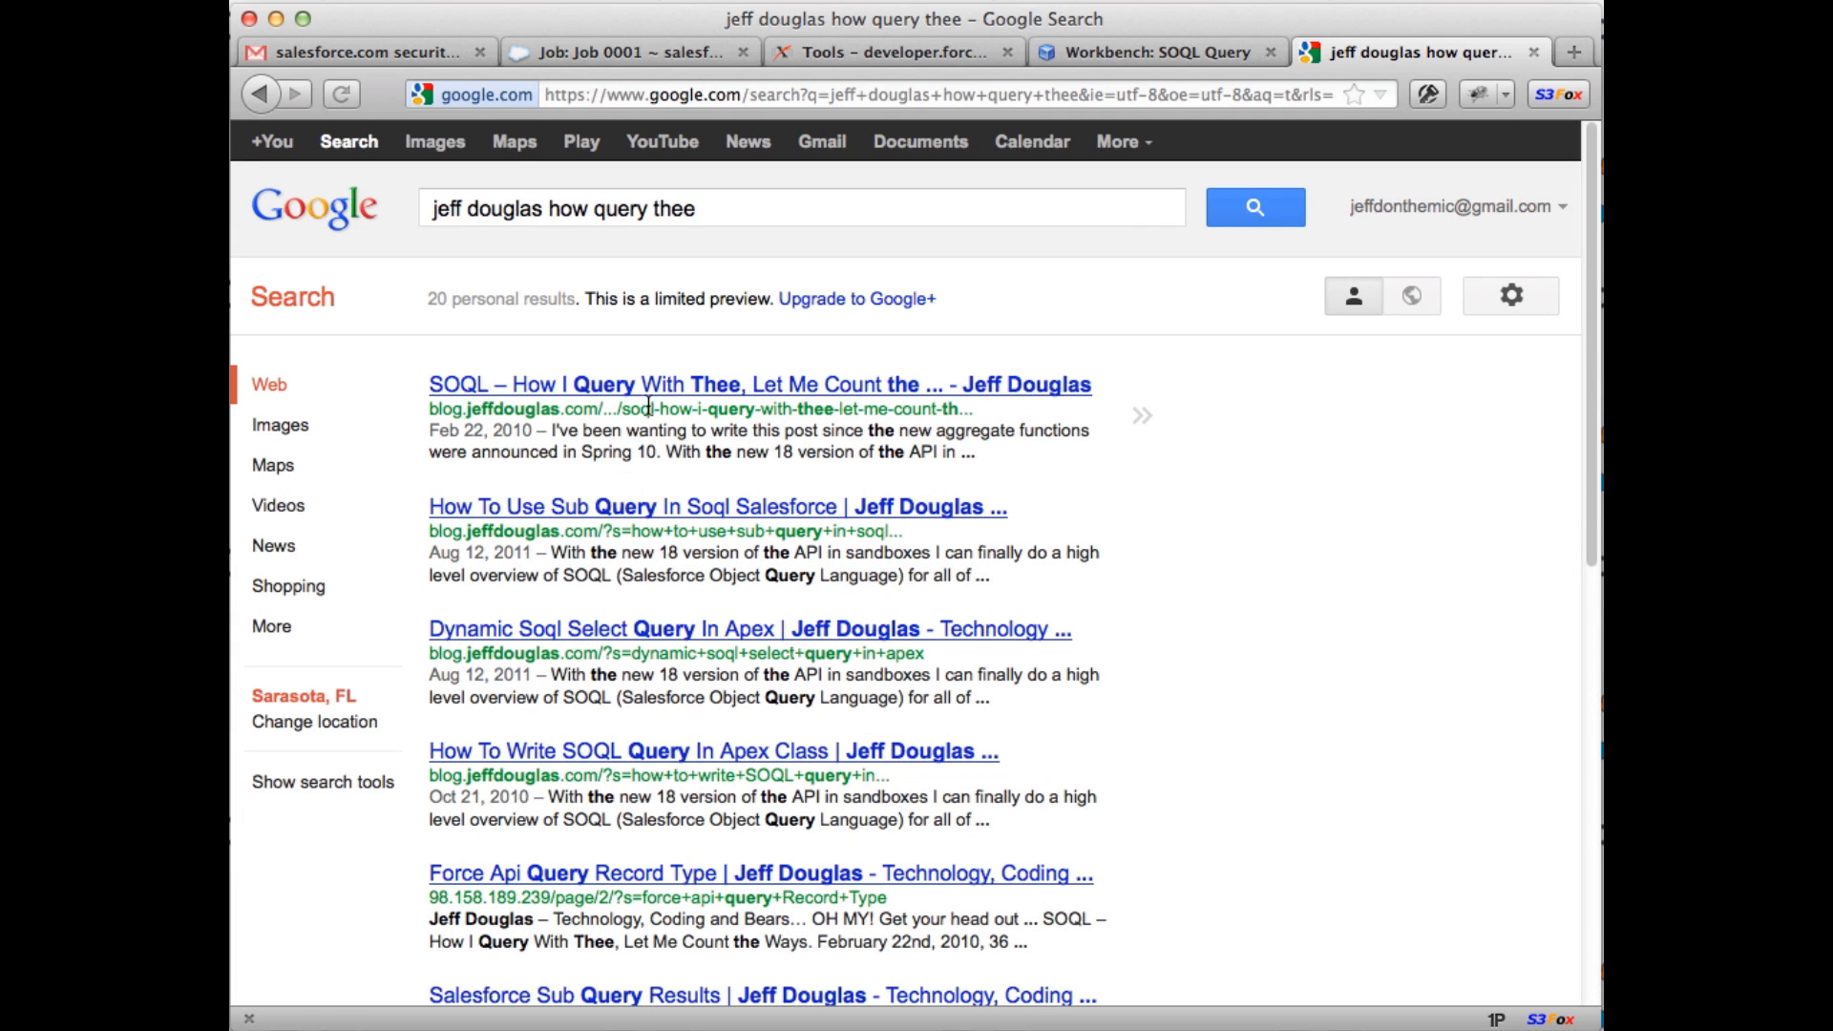
pyautogui.click(650, 393)
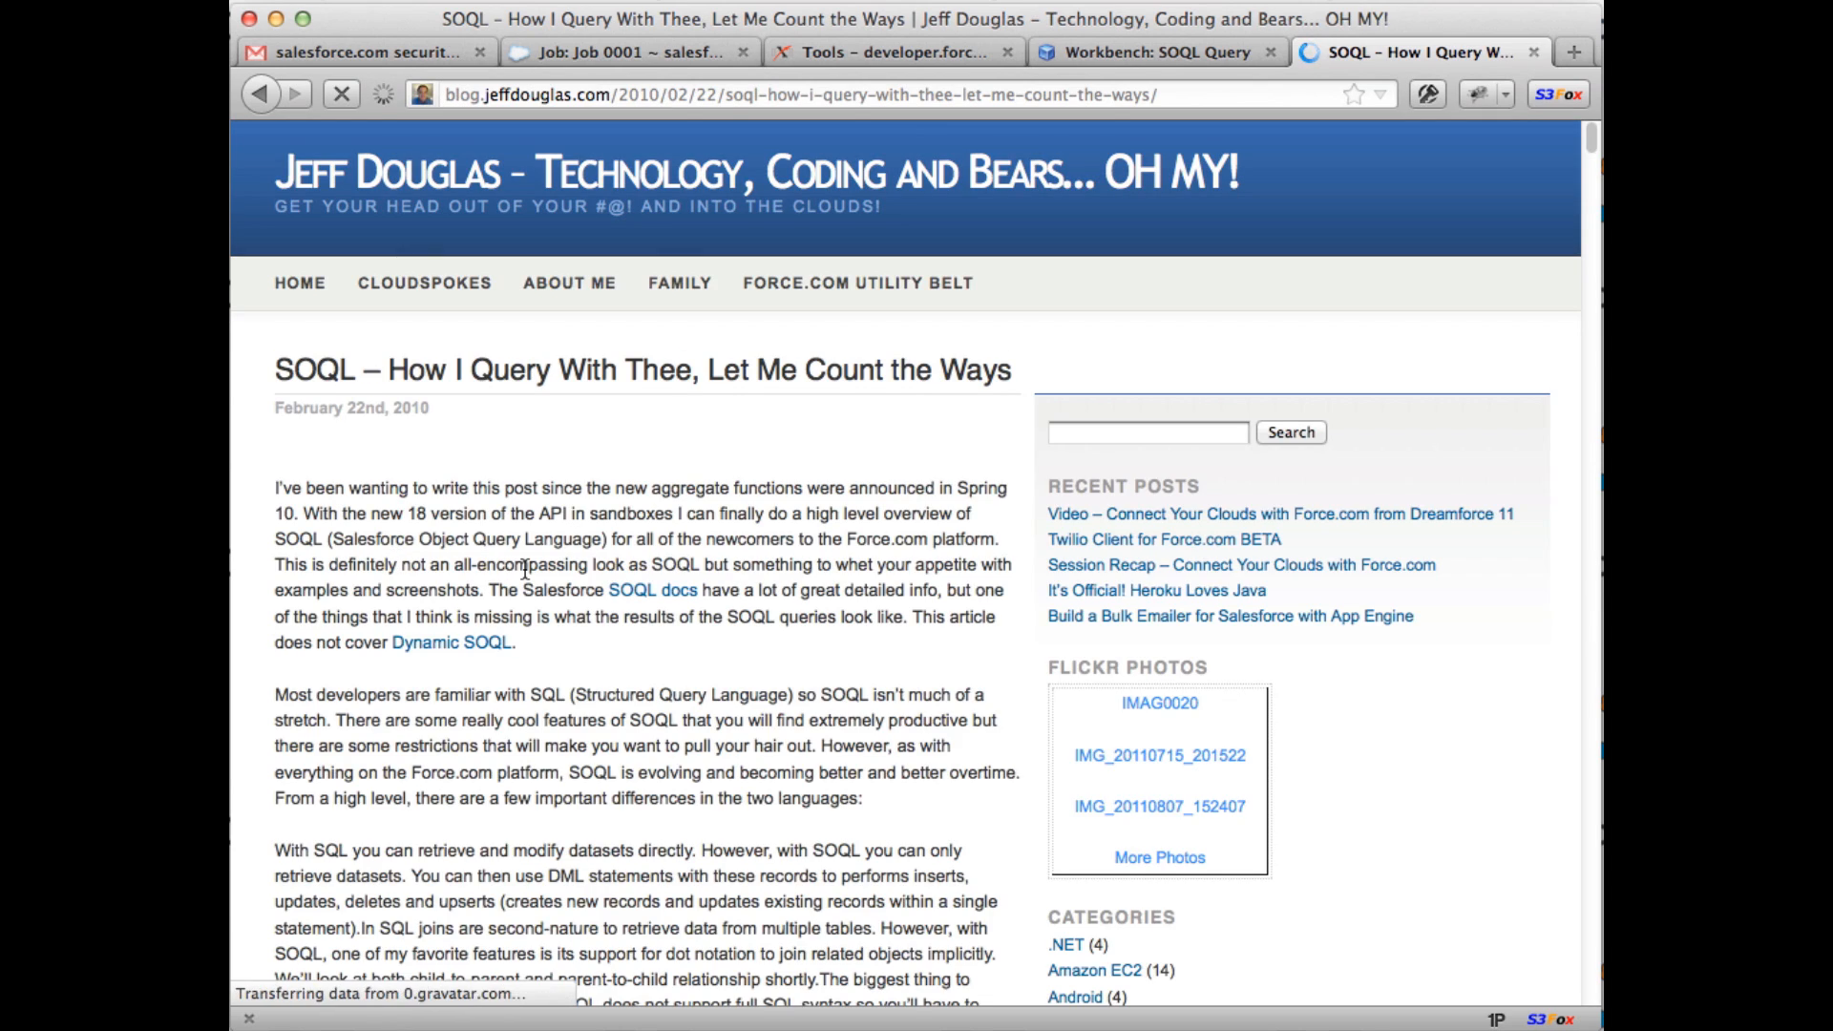
pyautogui.scroll(-3, 525, 570)
pyautogui.scroll(-15, 525, 570)
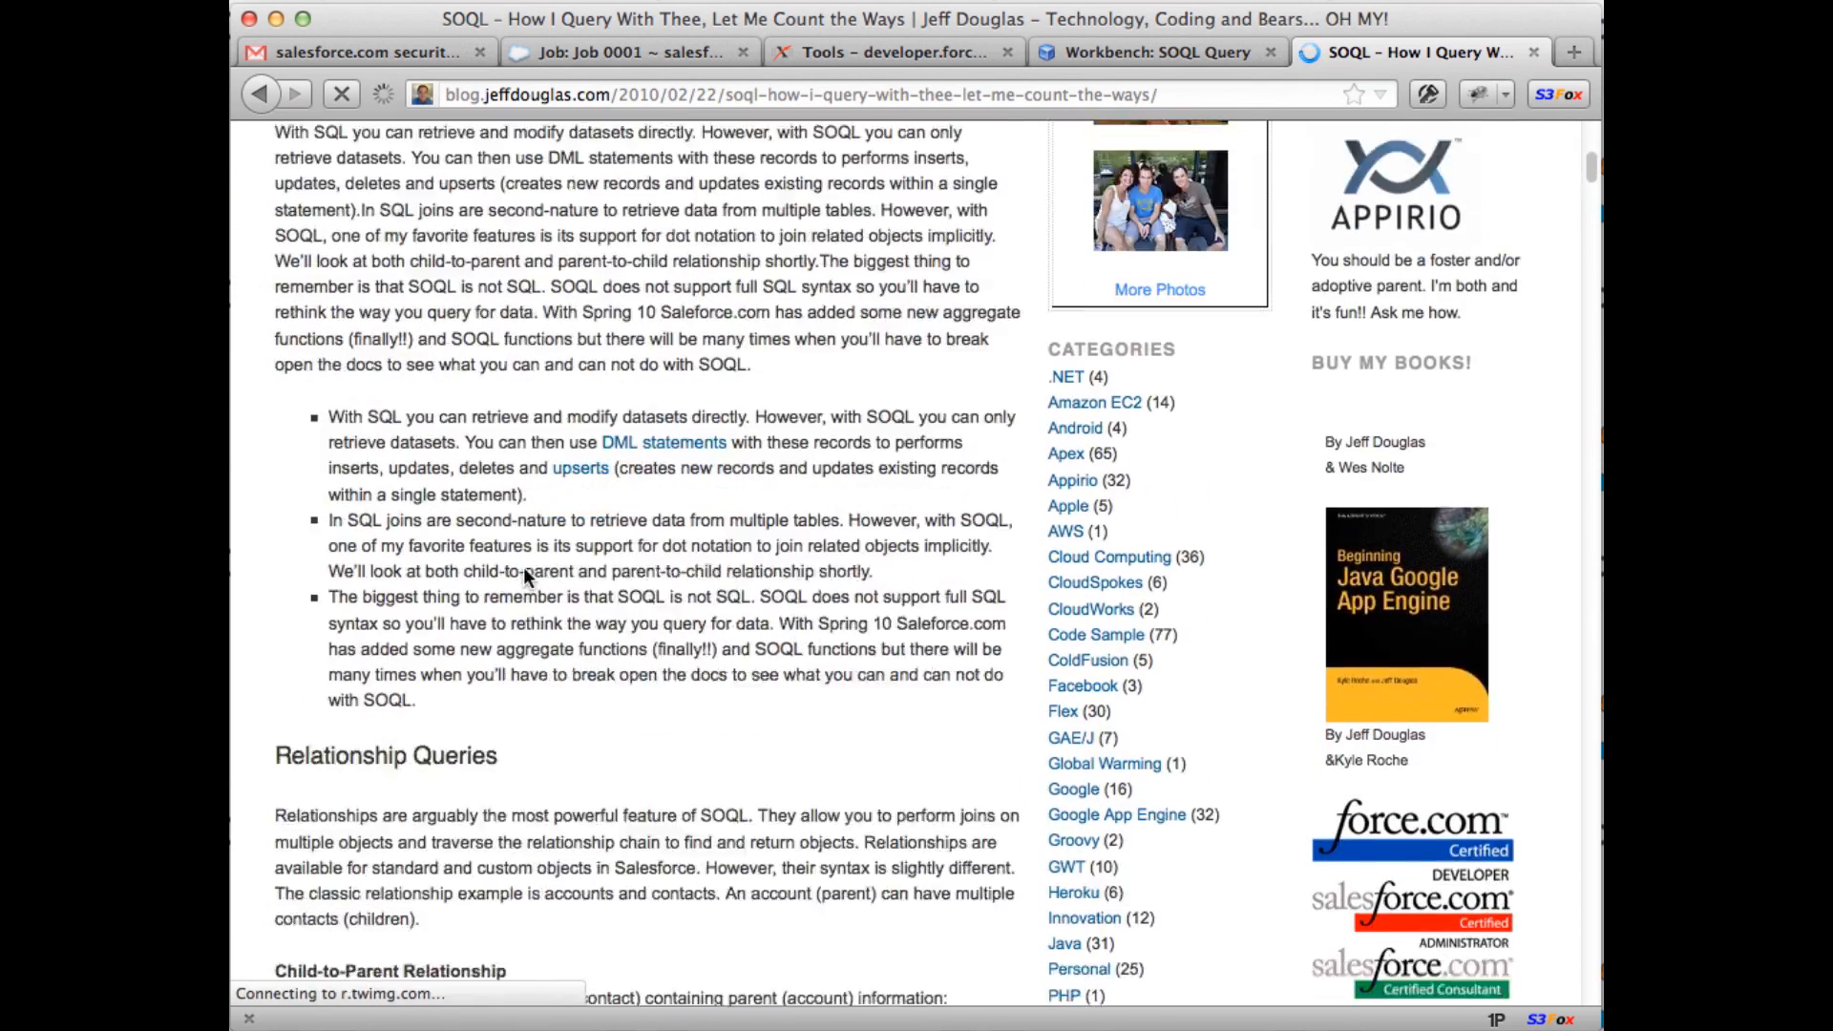
pyautogui.scroll(-10, 523, 567)
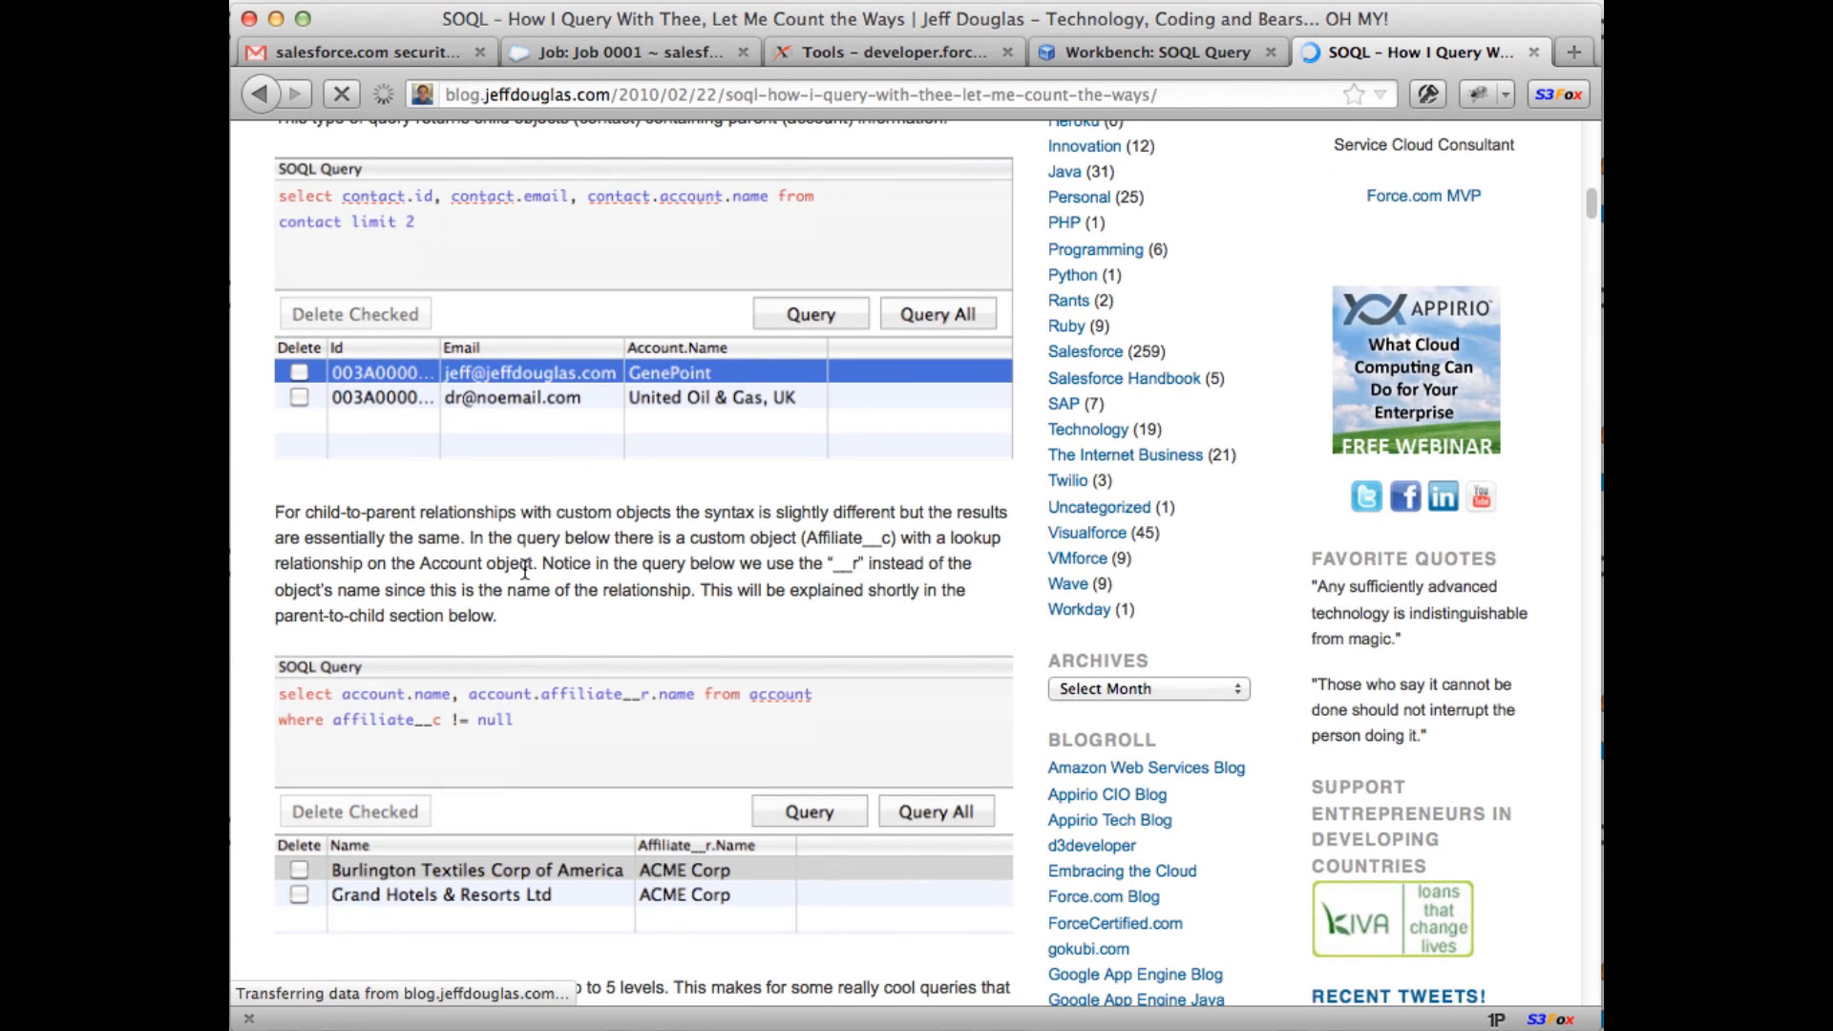
# Step: Run 'select id, name from account limit 10', view the GenePoint record, then close its tab
pyautogui.click(1161, 50)
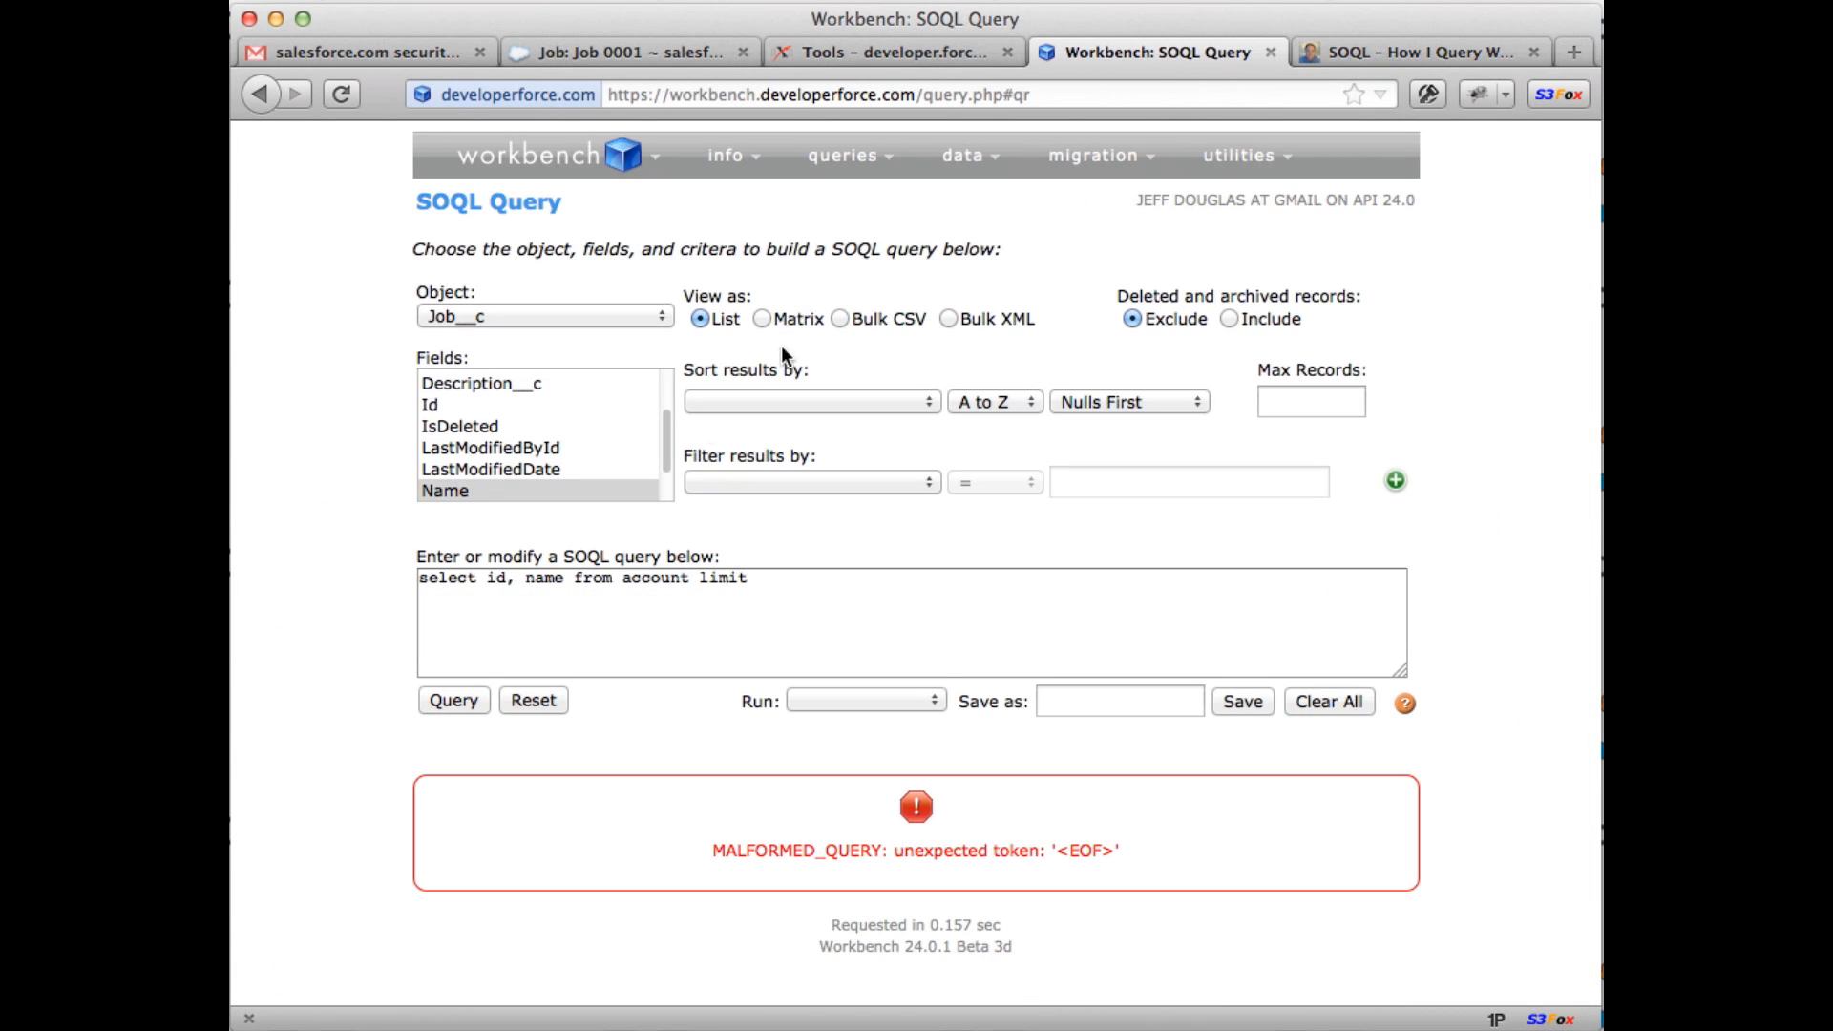
pyautogui.click(782, 580)
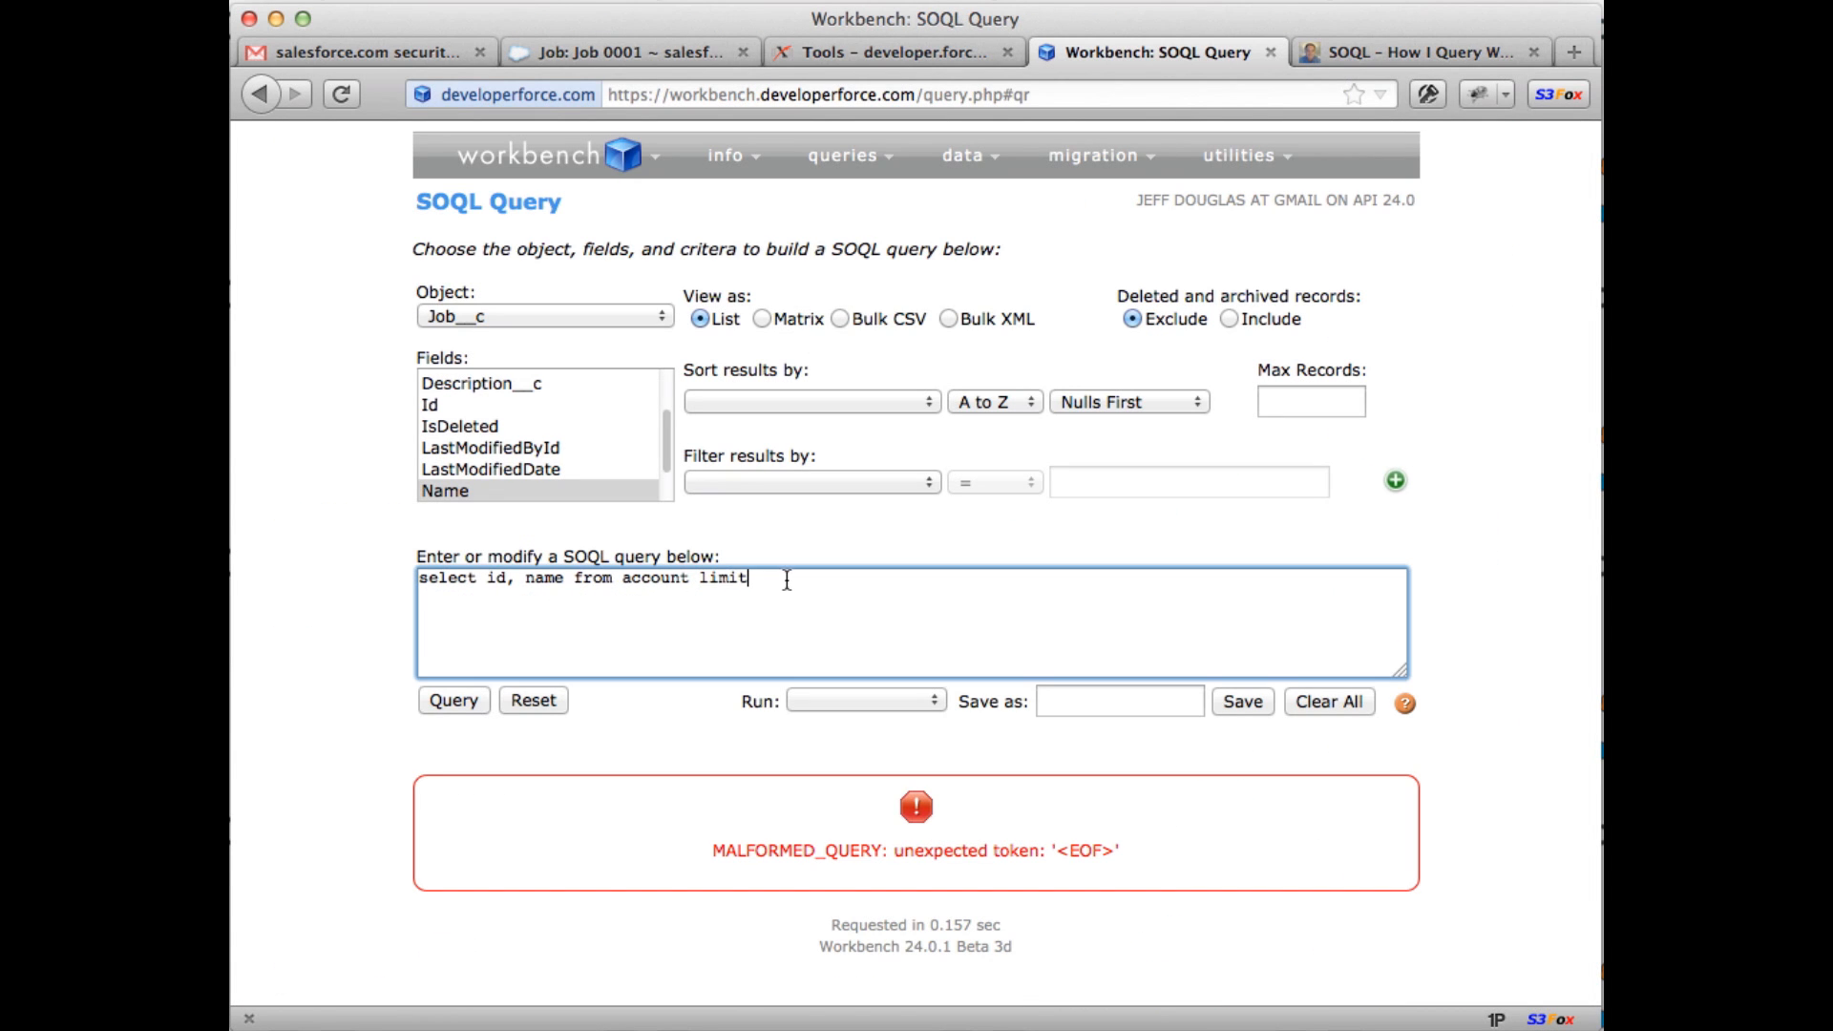
pyautogui.write('10')
pyautogui.click(479, 700)
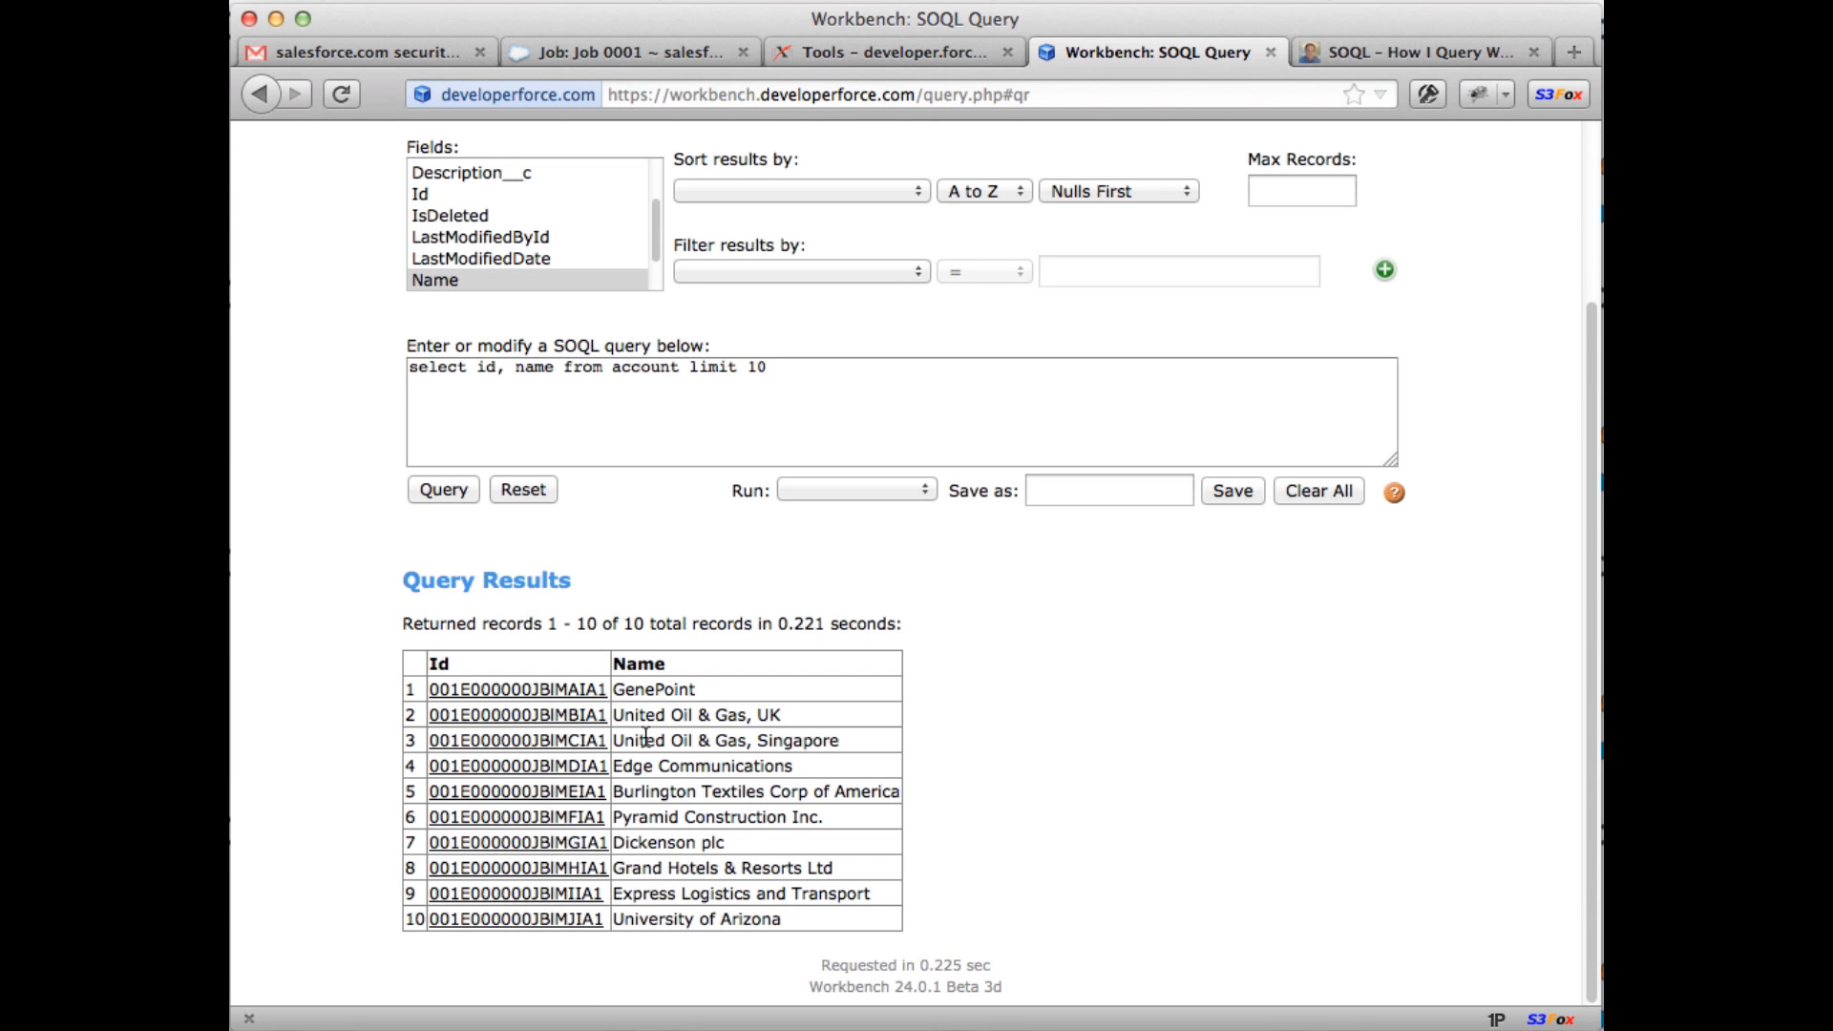
pyautogui.keyDown('super'); pyautogui.click(496, 693); pyautogui.keyUp('super')
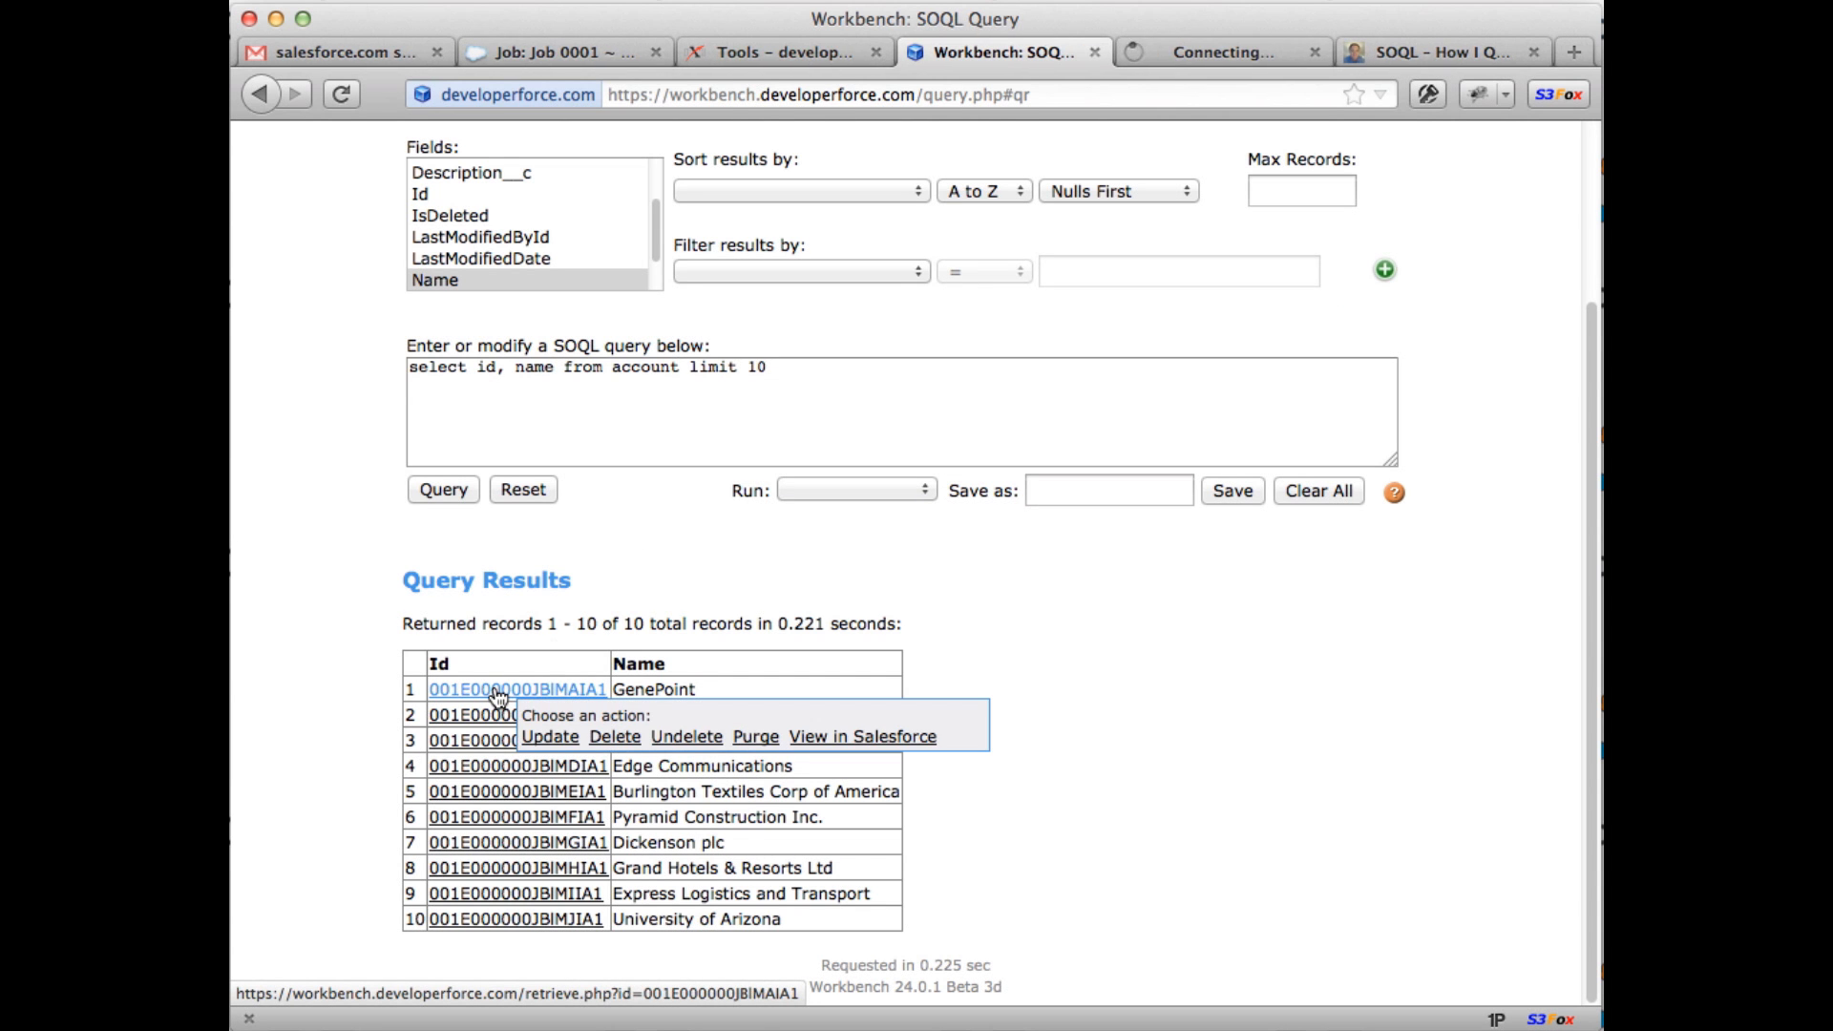
pyautogui.click(1176, 53)
pyautogui.scroll(-5, 1120, 462)
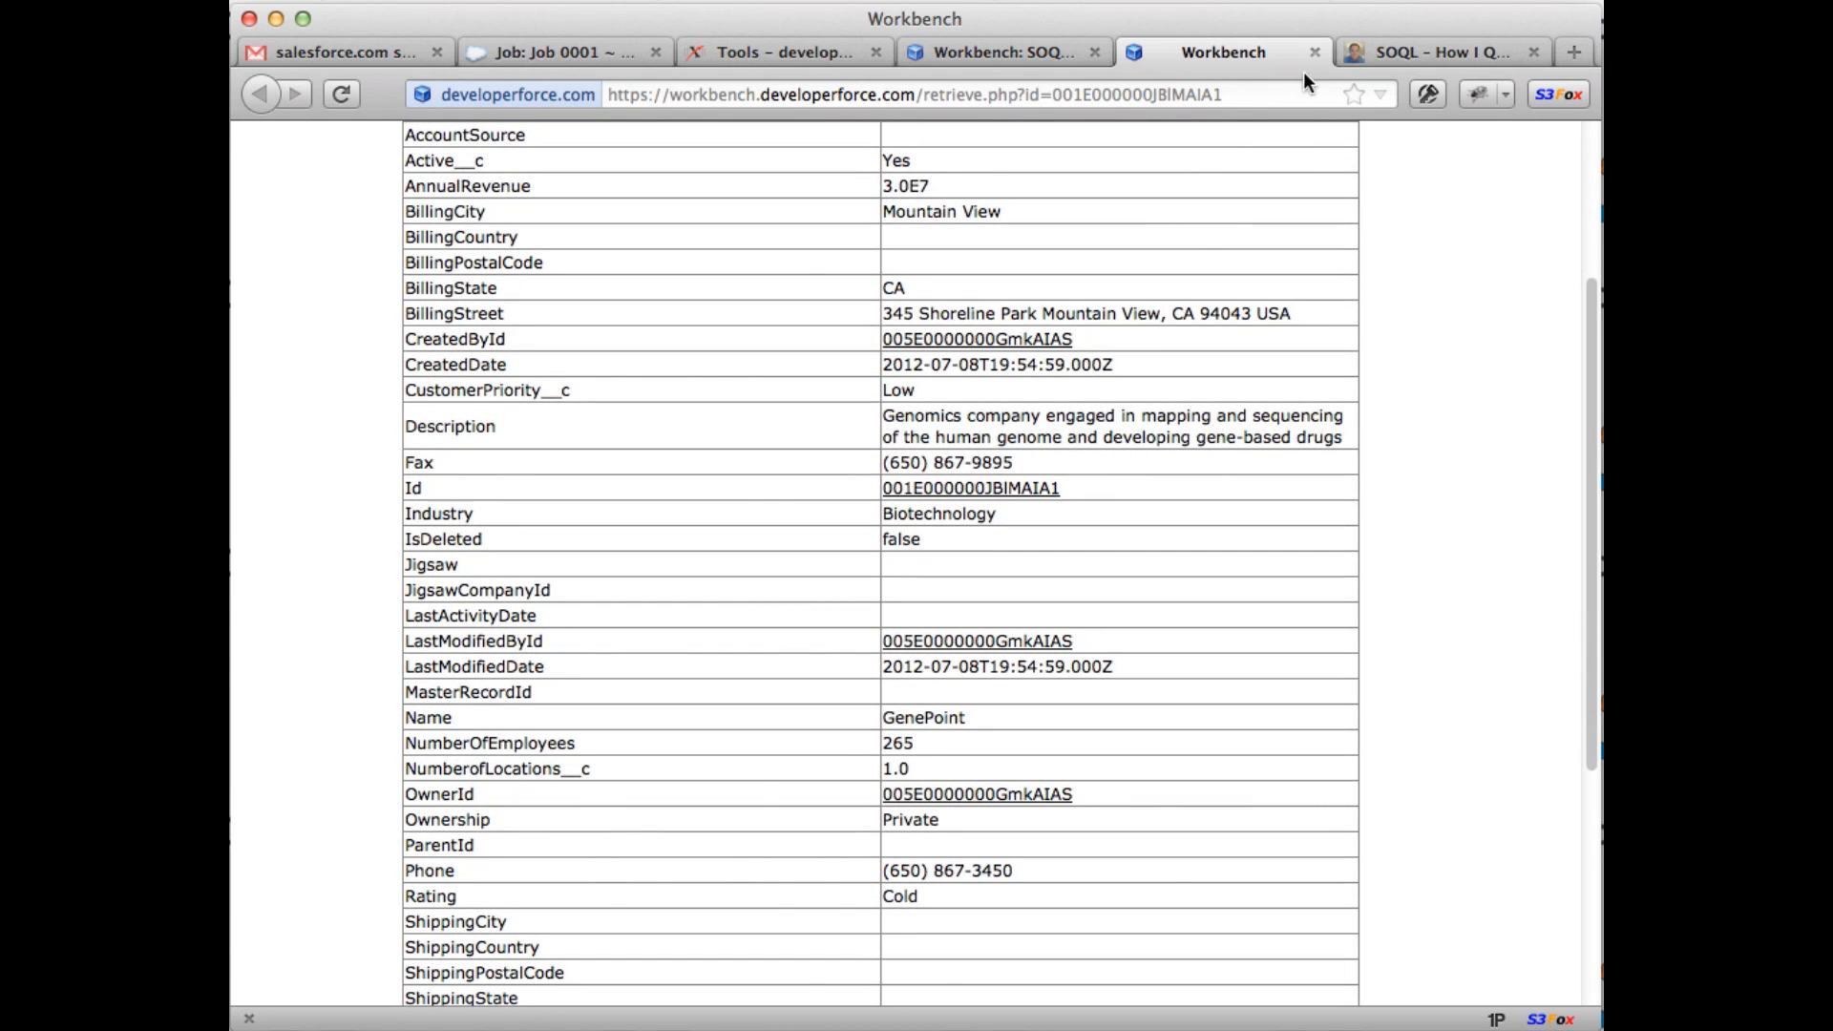
pyautogui.click(1315, 53)
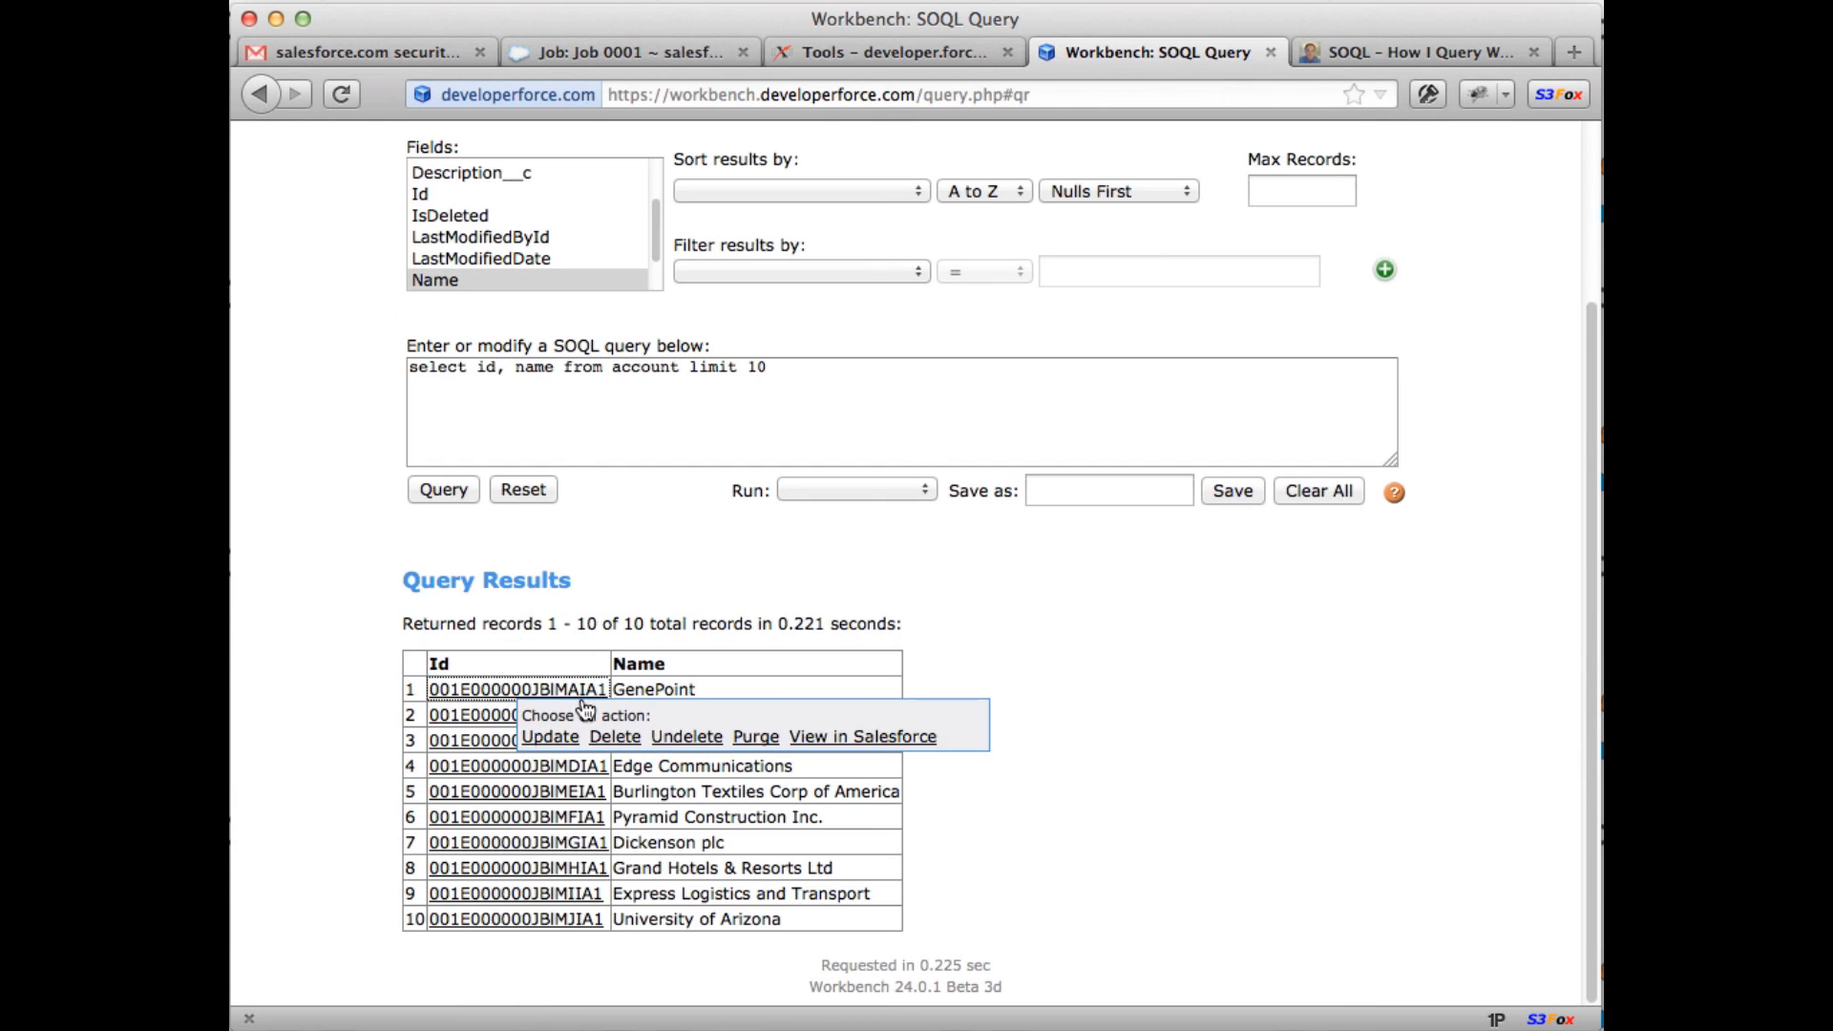
# Step: Add ', (select id, name from contacts)' after name in the account query and run it
pyautogui.click(554, 369)
pyautogui.write(', (sele')
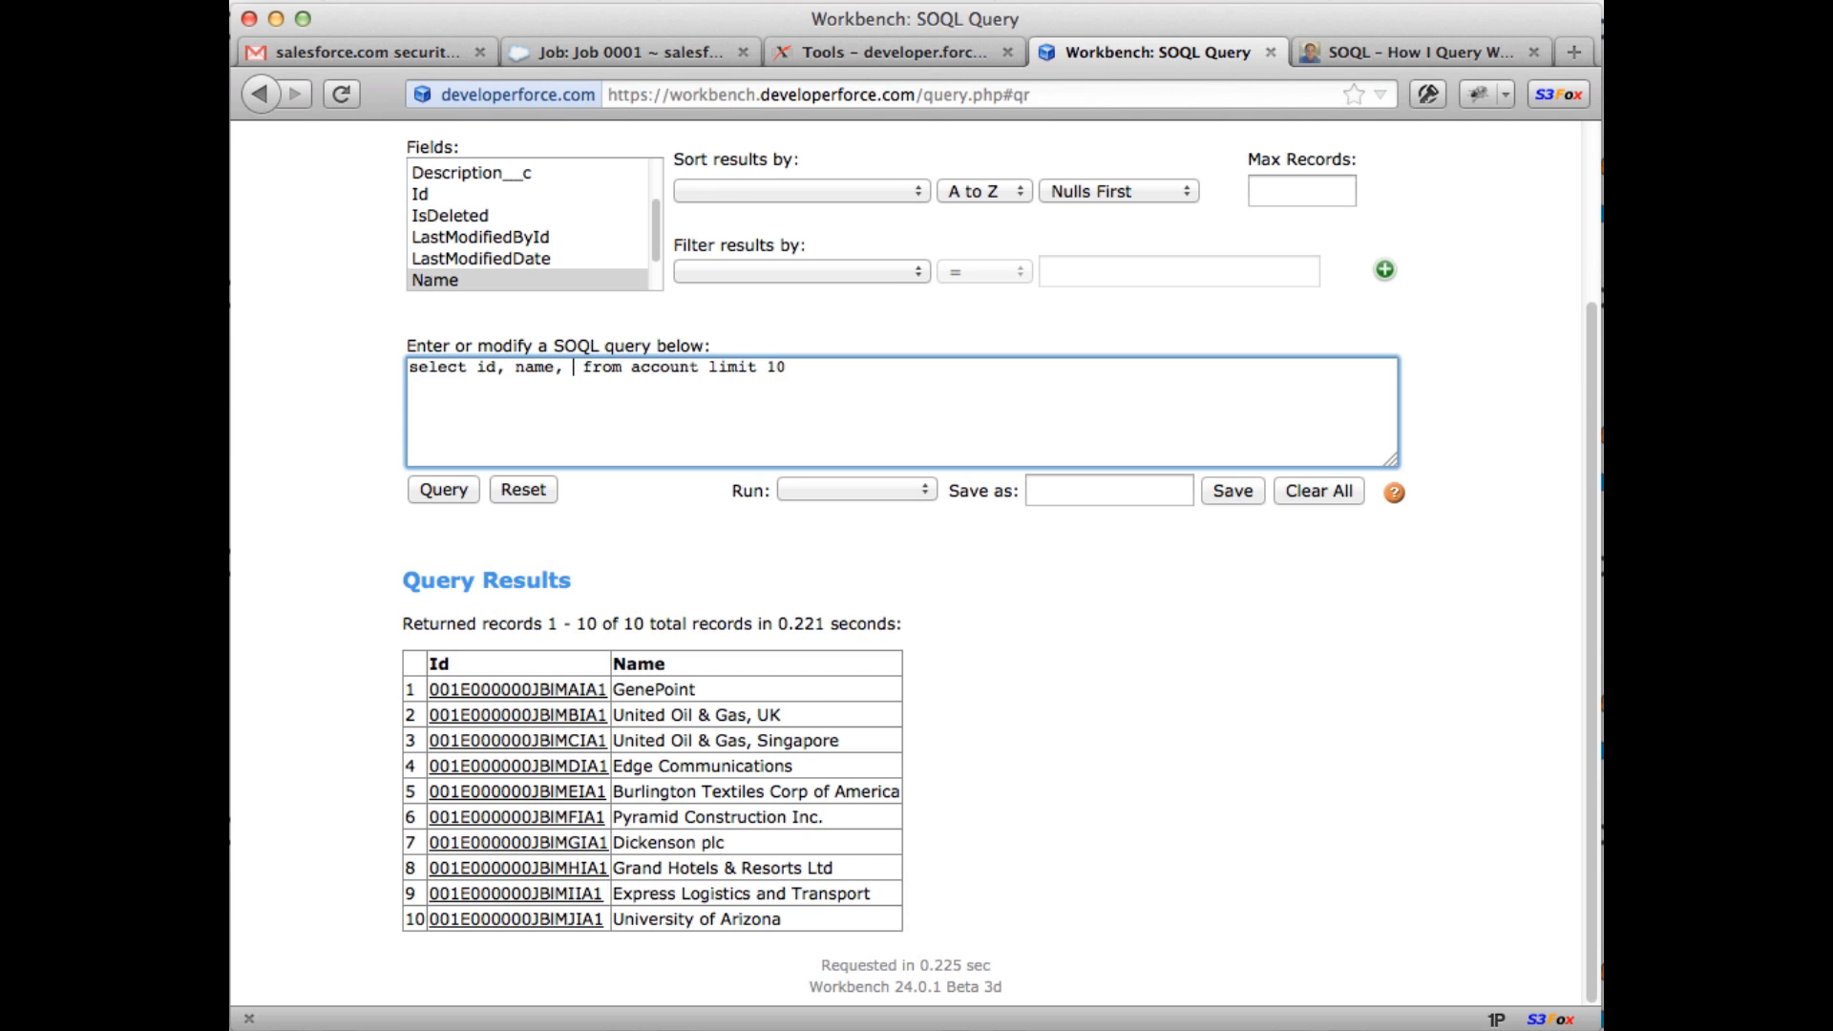
pyautogui.write('ct id')
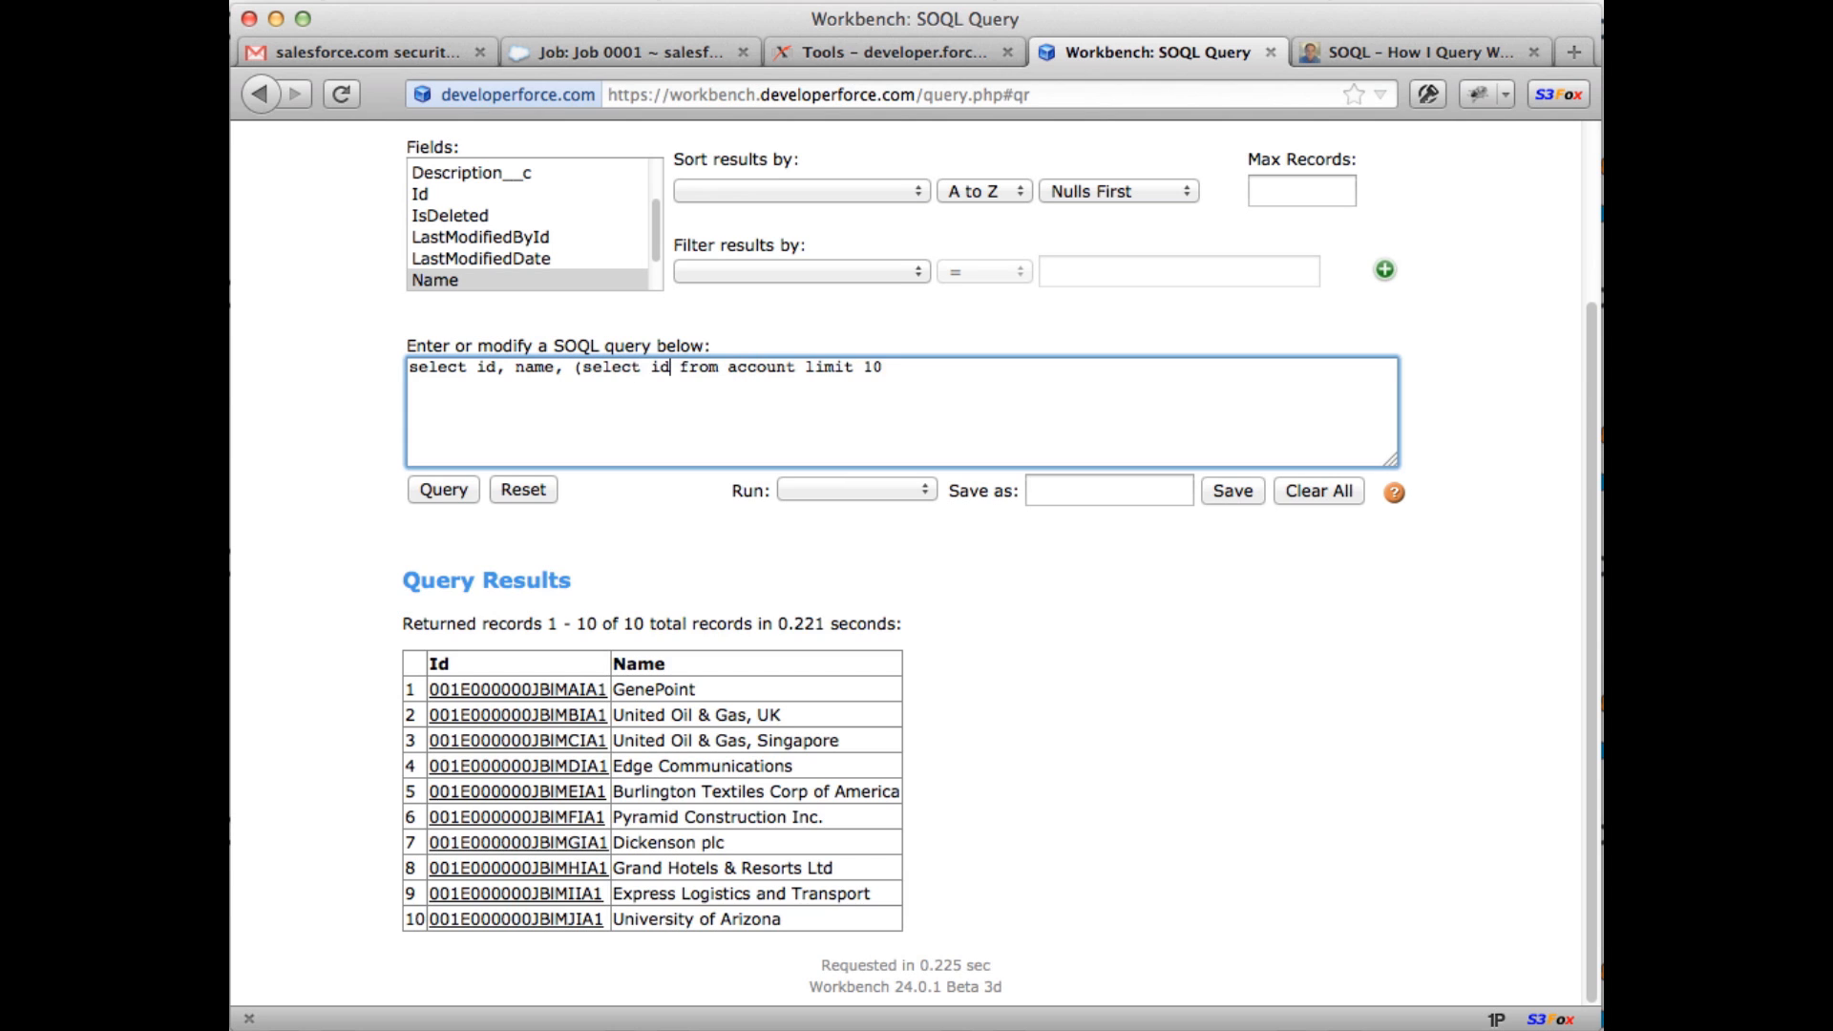
pyautogui.press('BackSpace')
pyautogui.write(', name from cont')
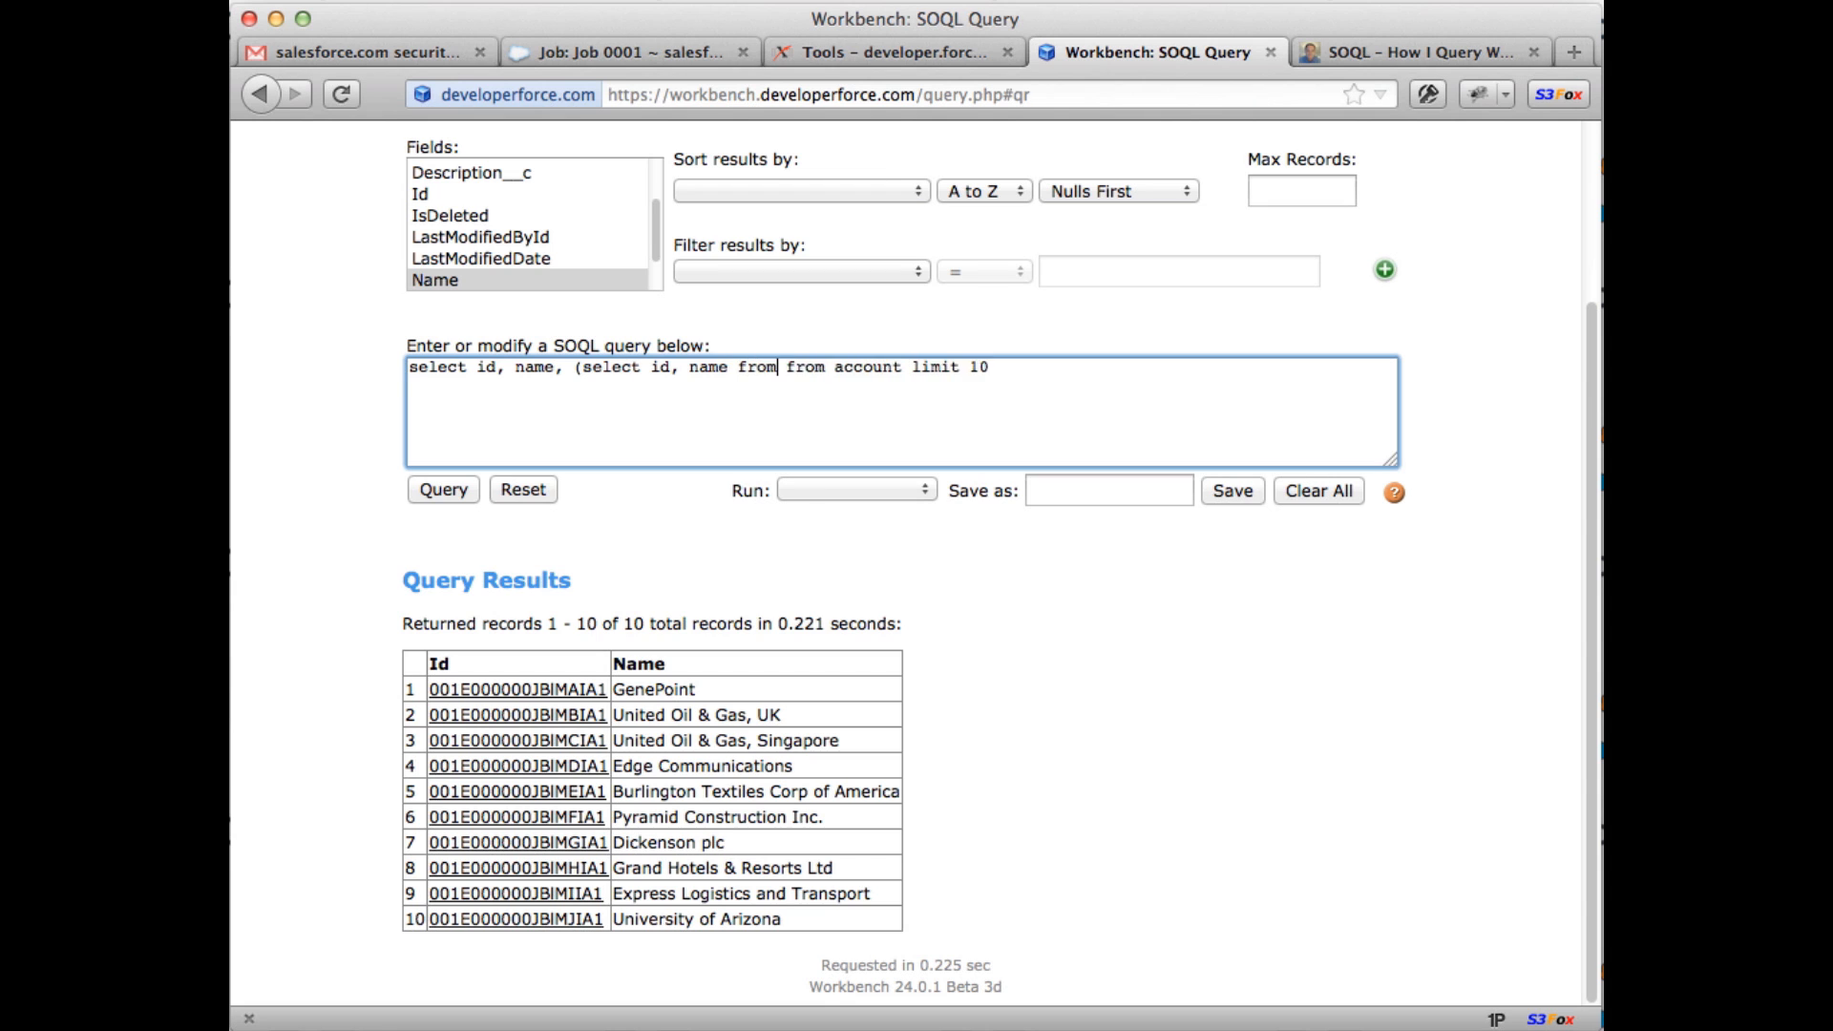
pyautogui.write('acts)')
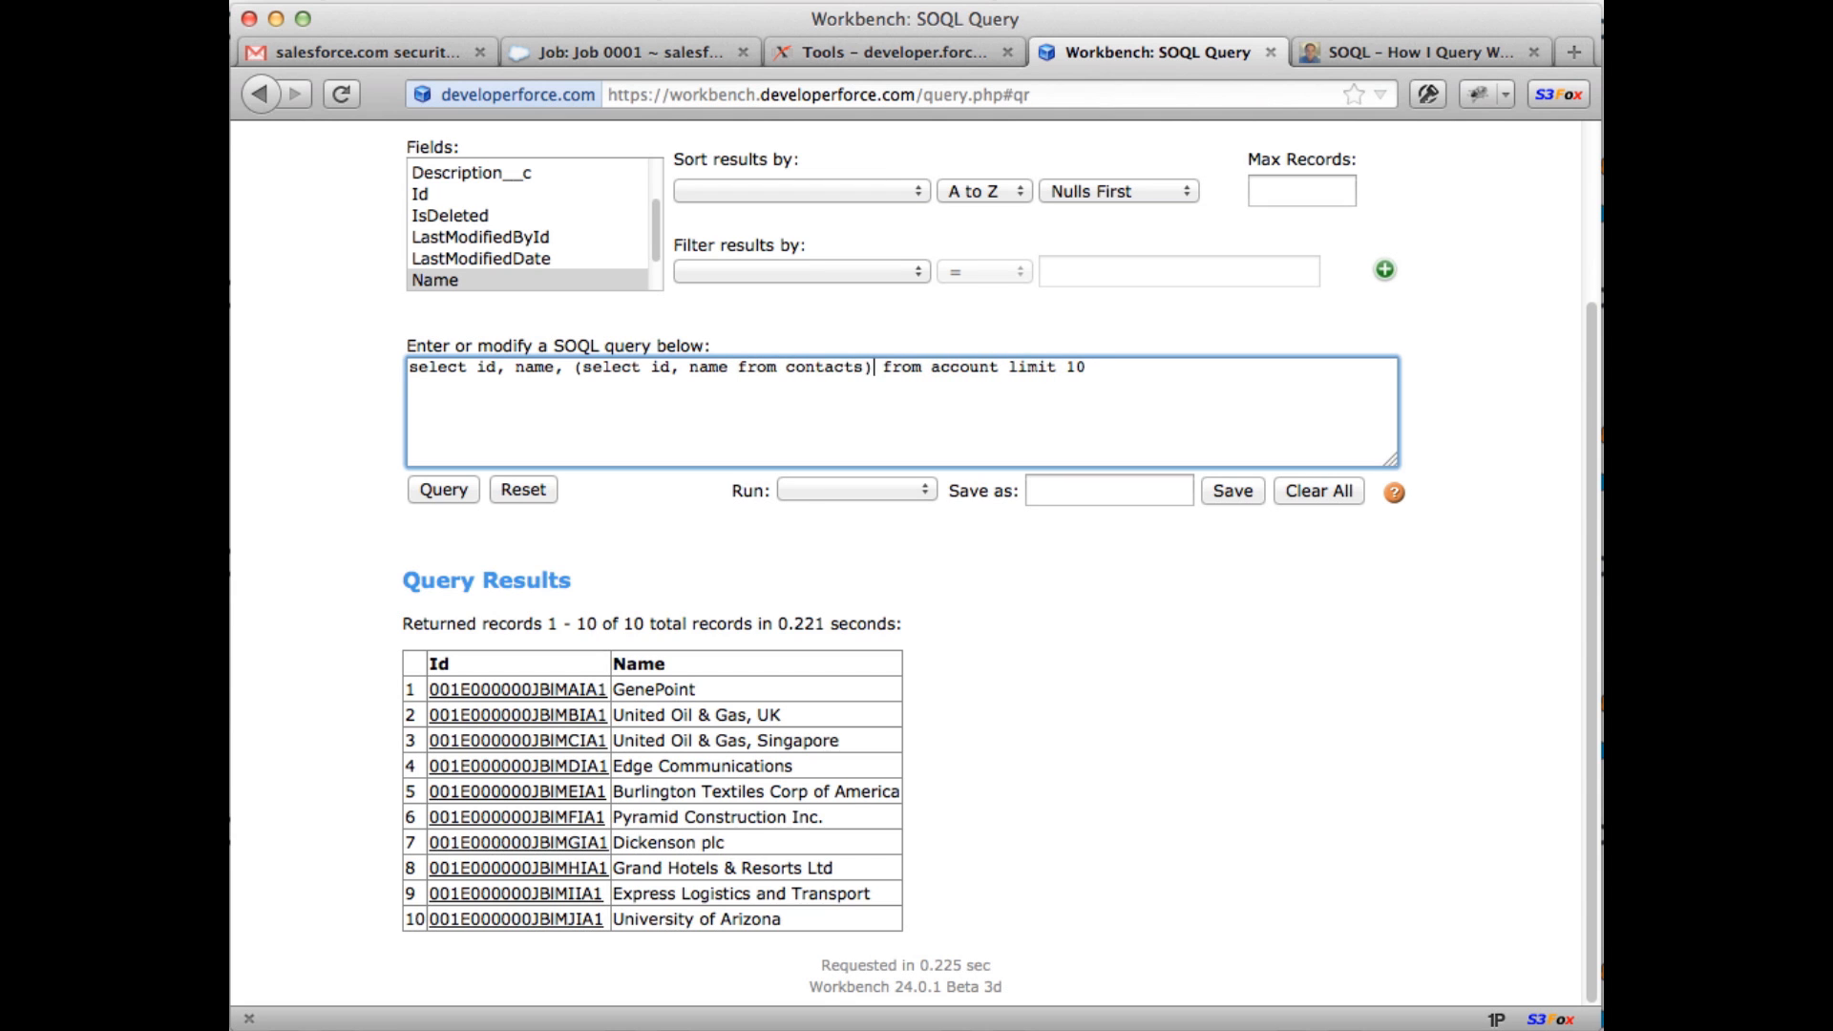
pyautogui.click(445, 489)
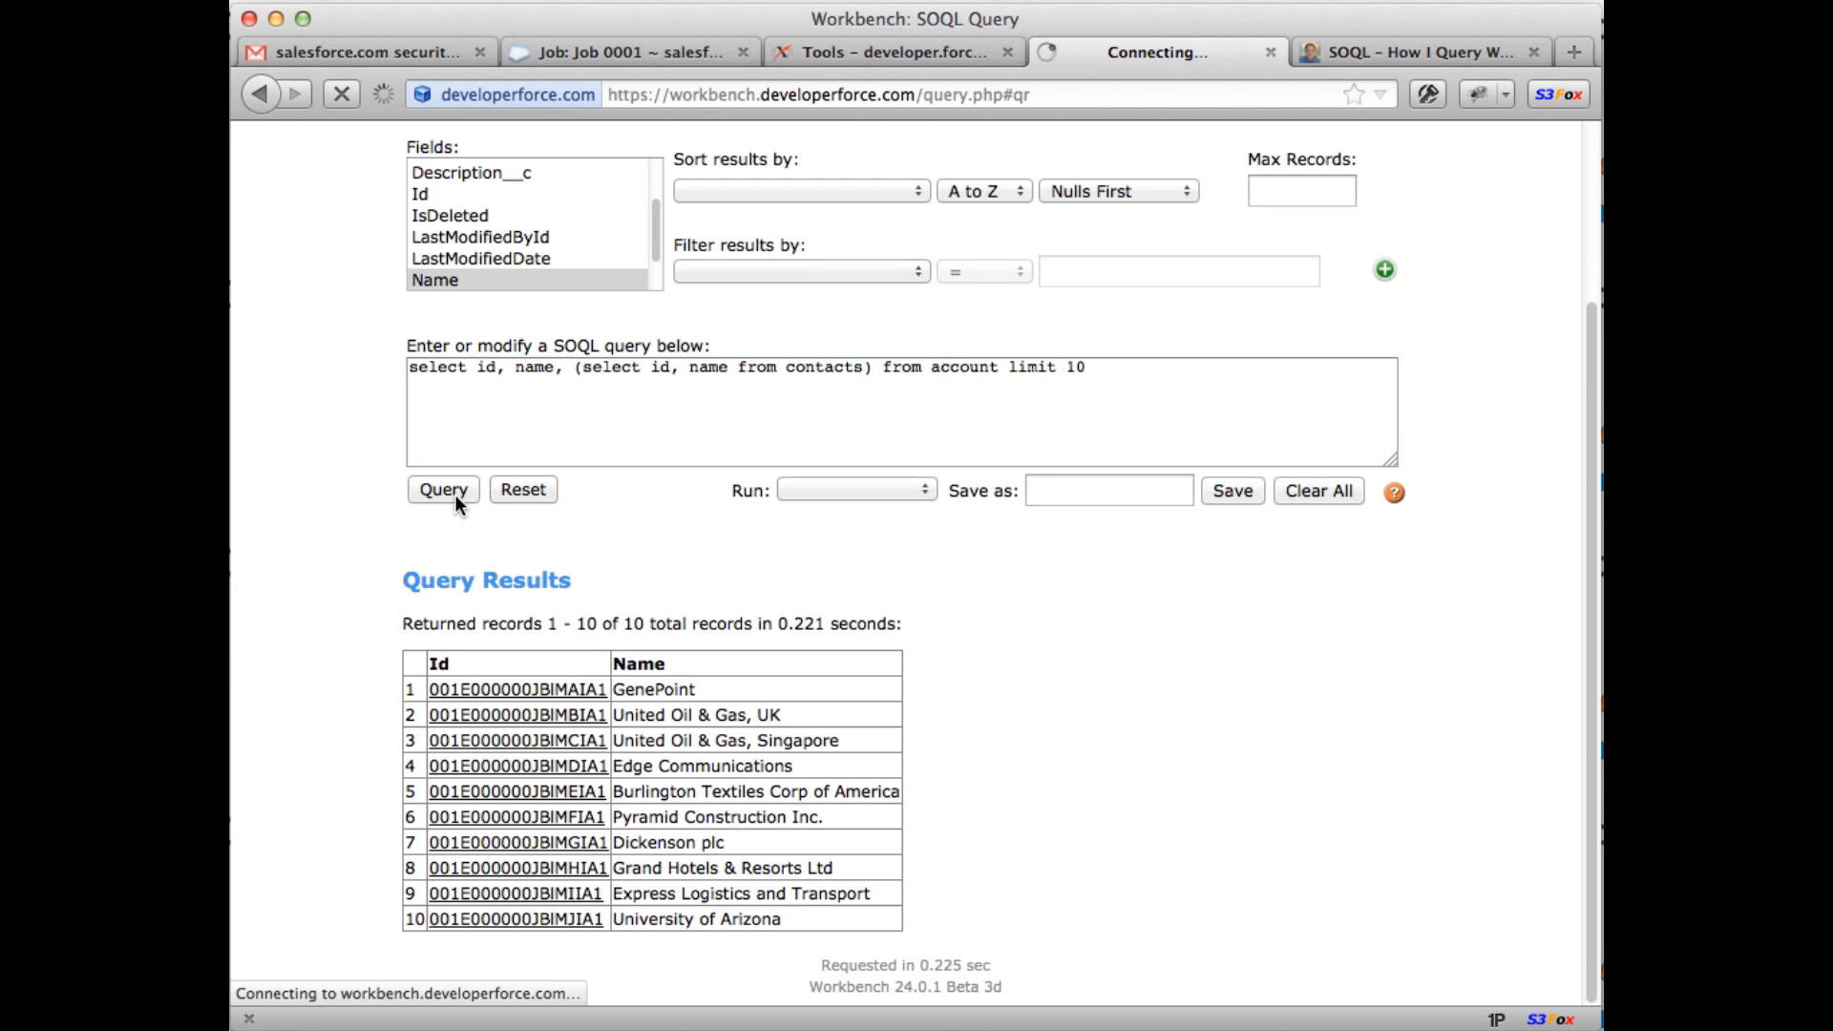
# Step: Highlight the contacts subquery in the query text to point it out
pyautogui.scroll(5, 351, 560)
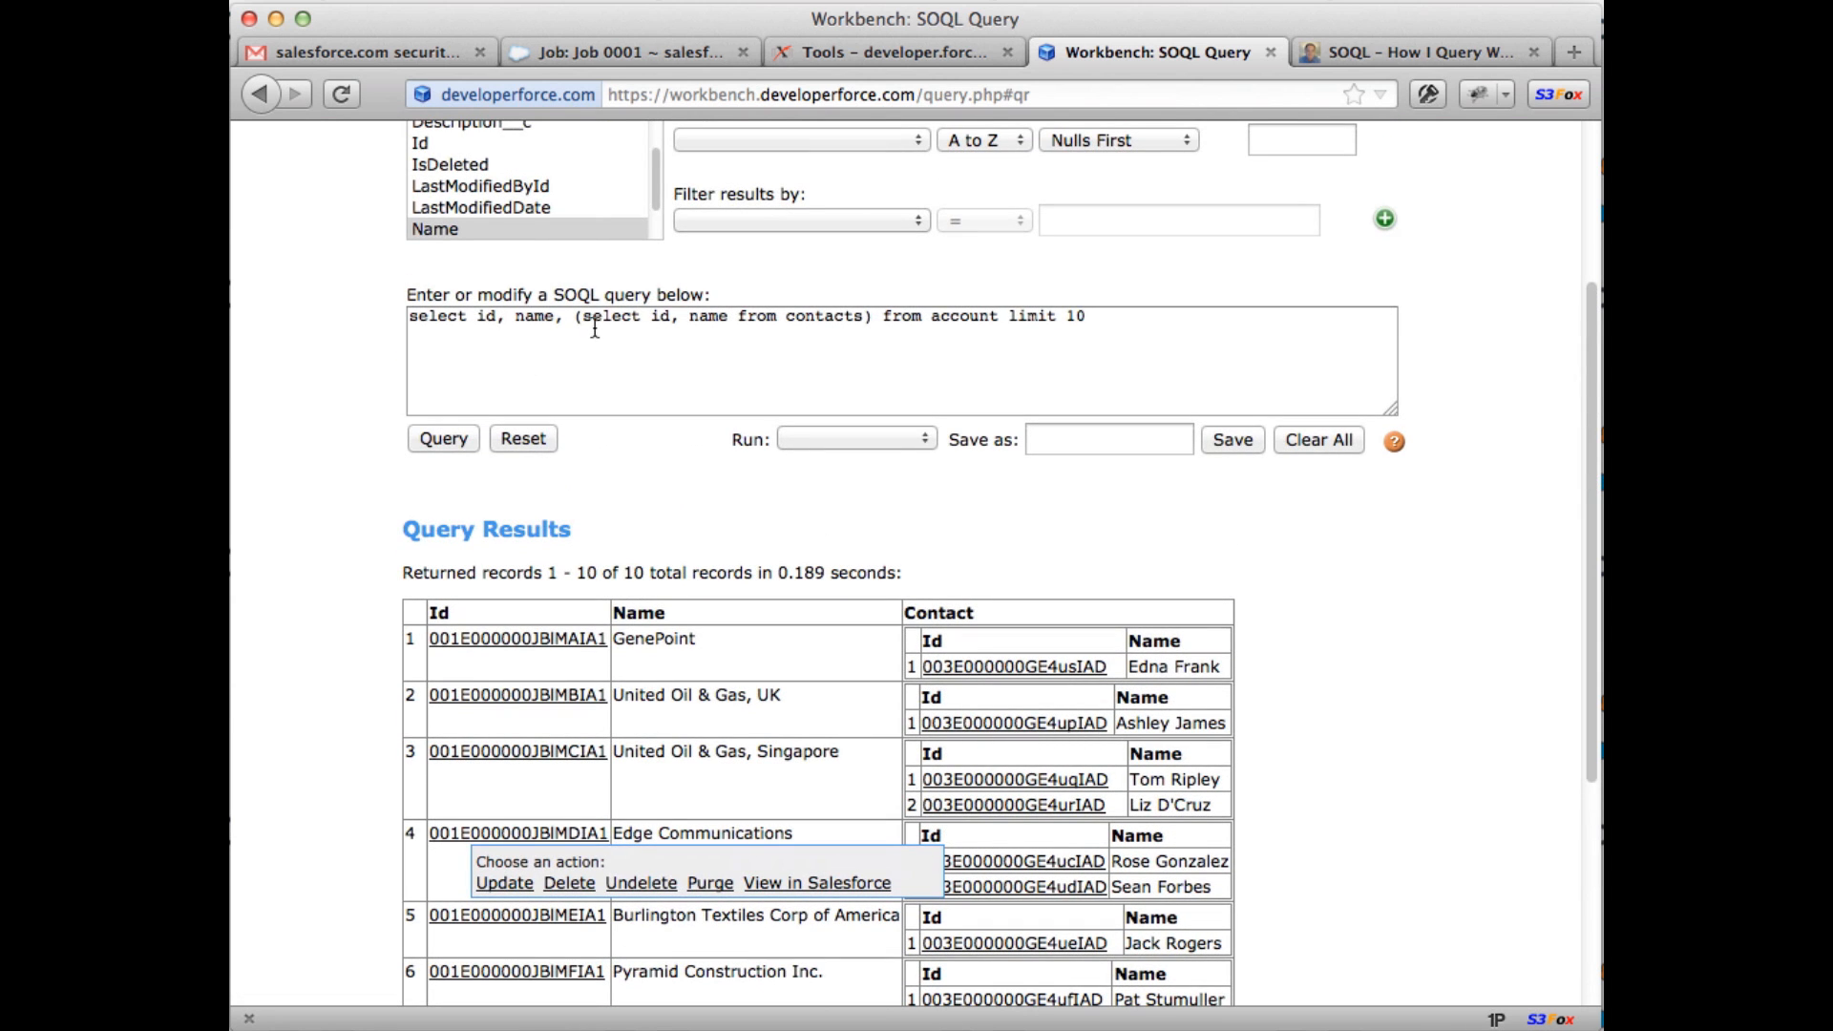
pyautogui.moveTo(575, 318); pyautogui.dragTo(1088, 319)
pyautogui.moveTo(852, 327); pyautogui.dragTo(871, 326)
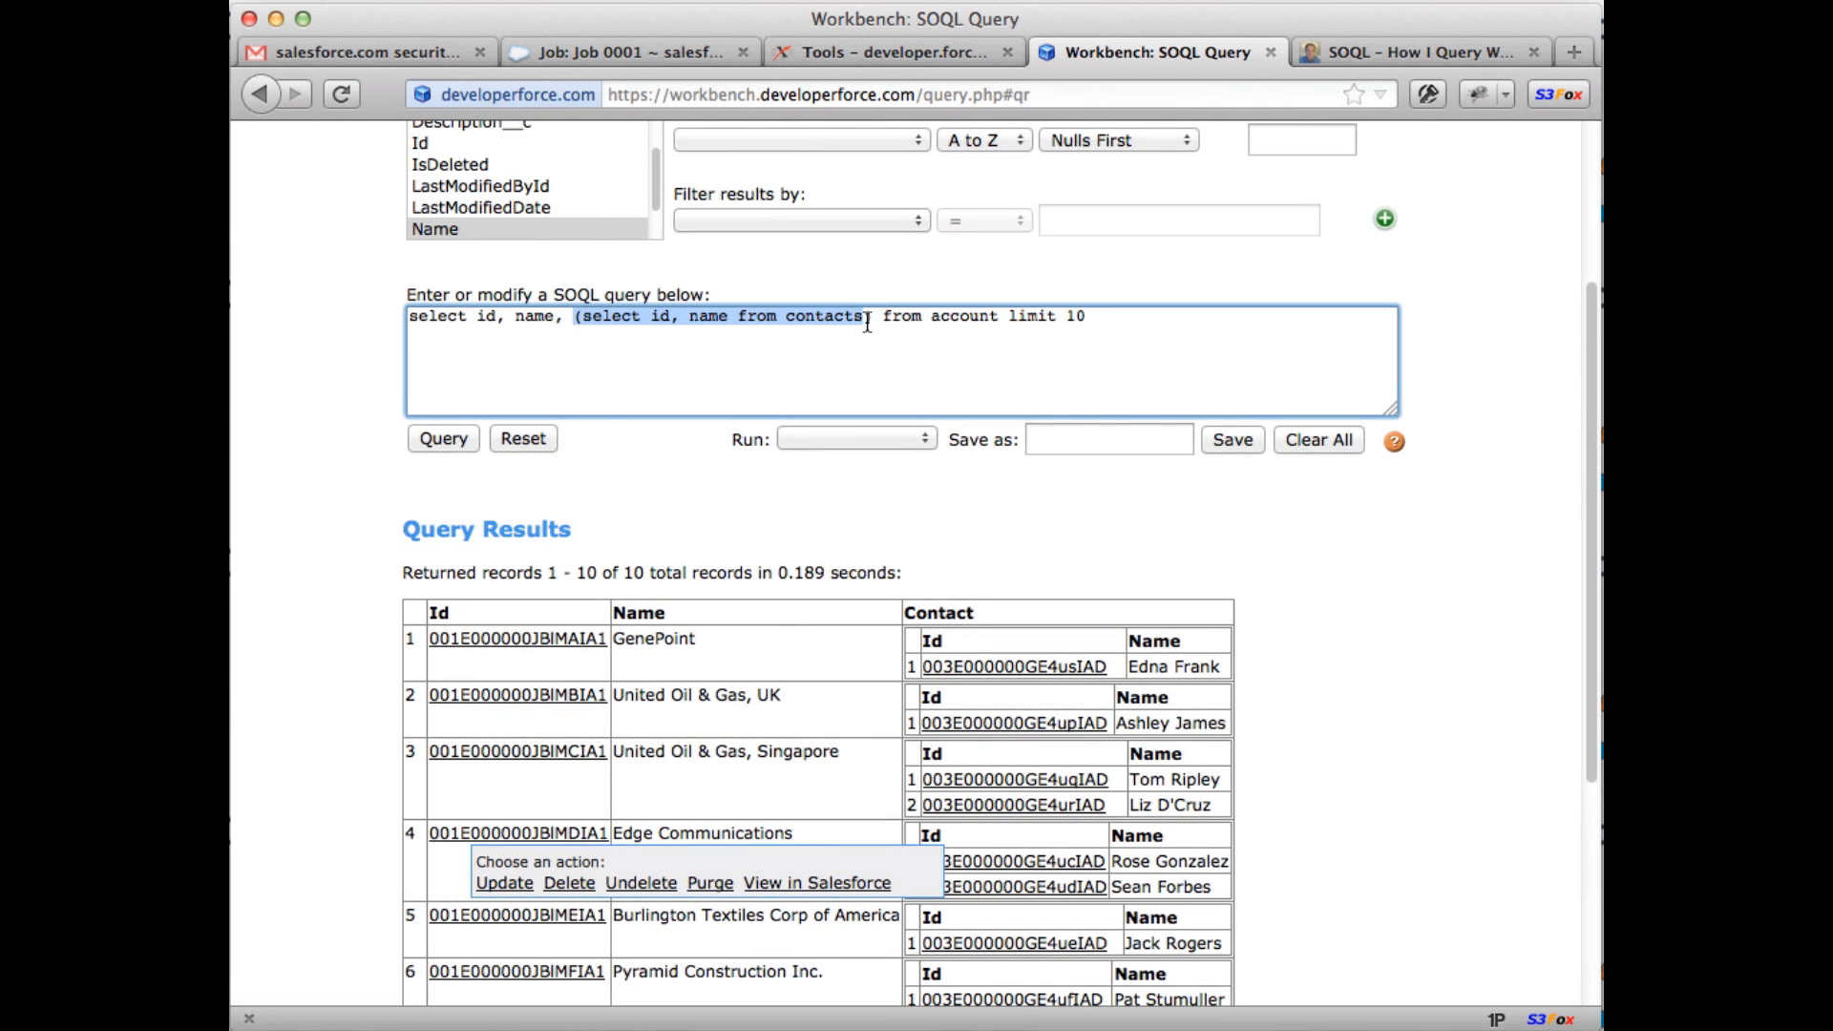
pyautogui.click(777, 329)
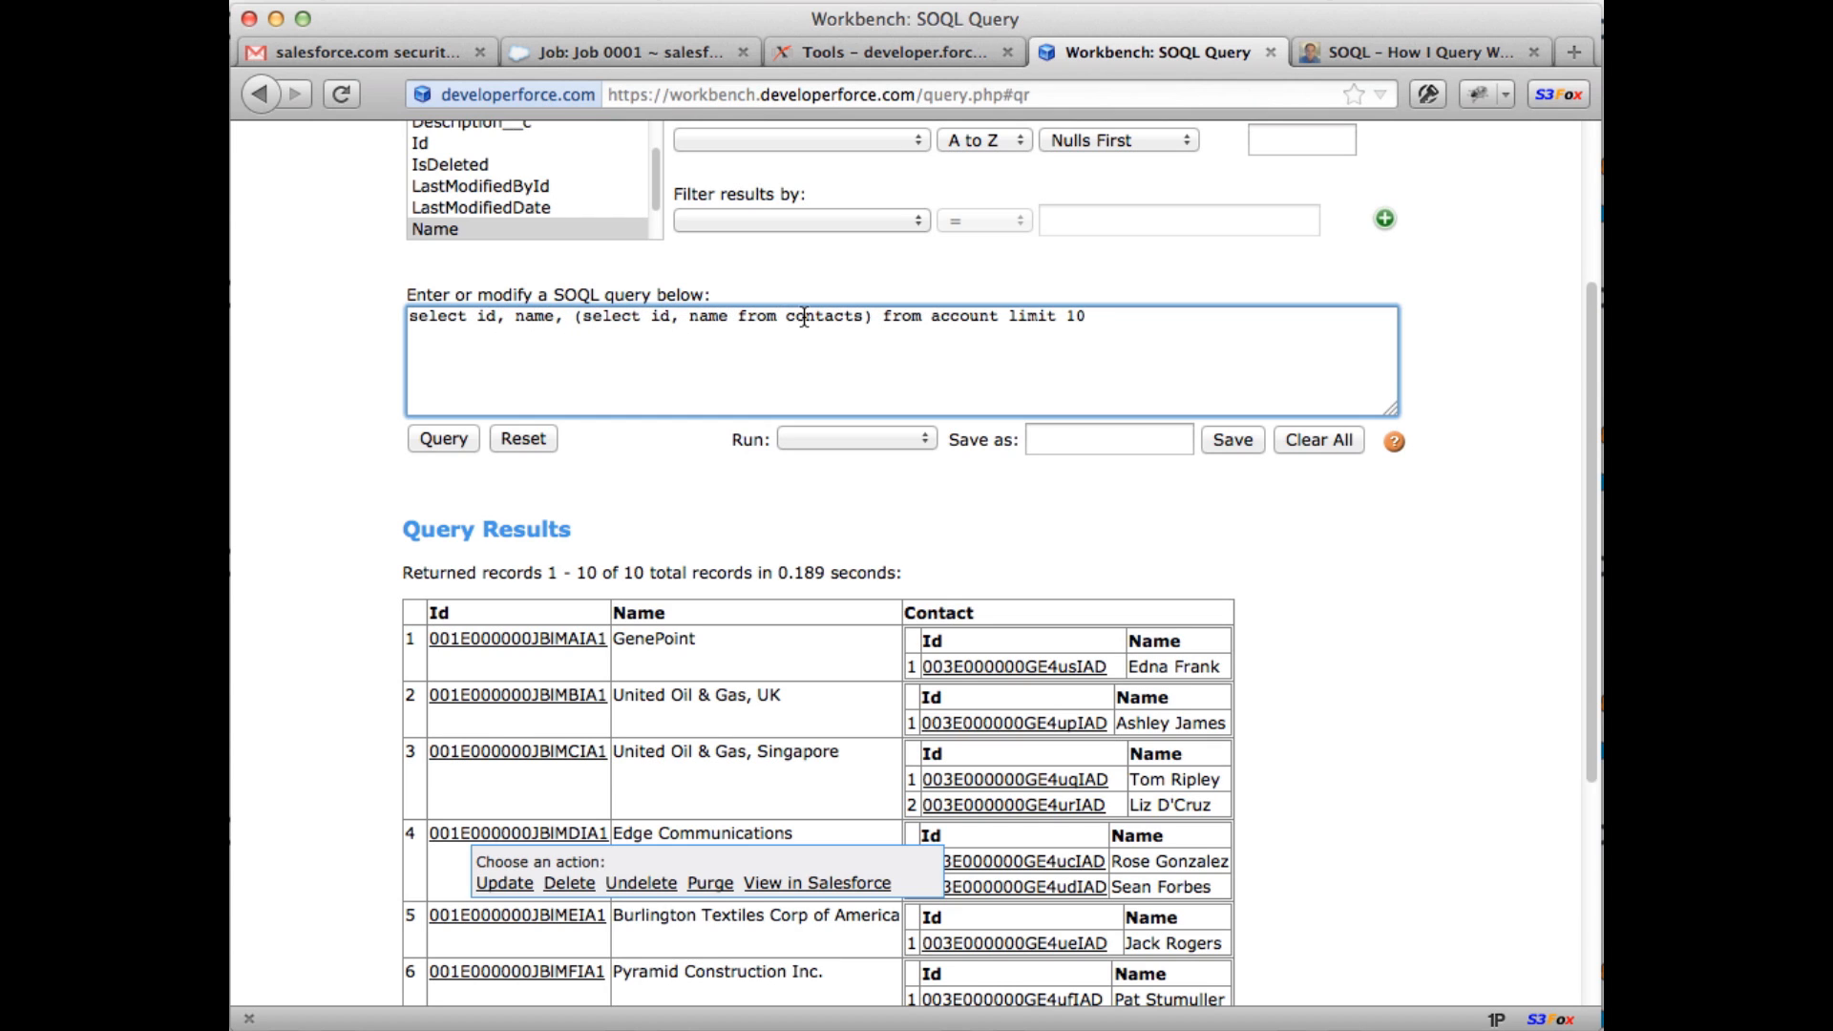
# Step: Replace the query with 'select id , name from contact limit 10' and run it
pyautogui.scroll(-3, 1286, 632)
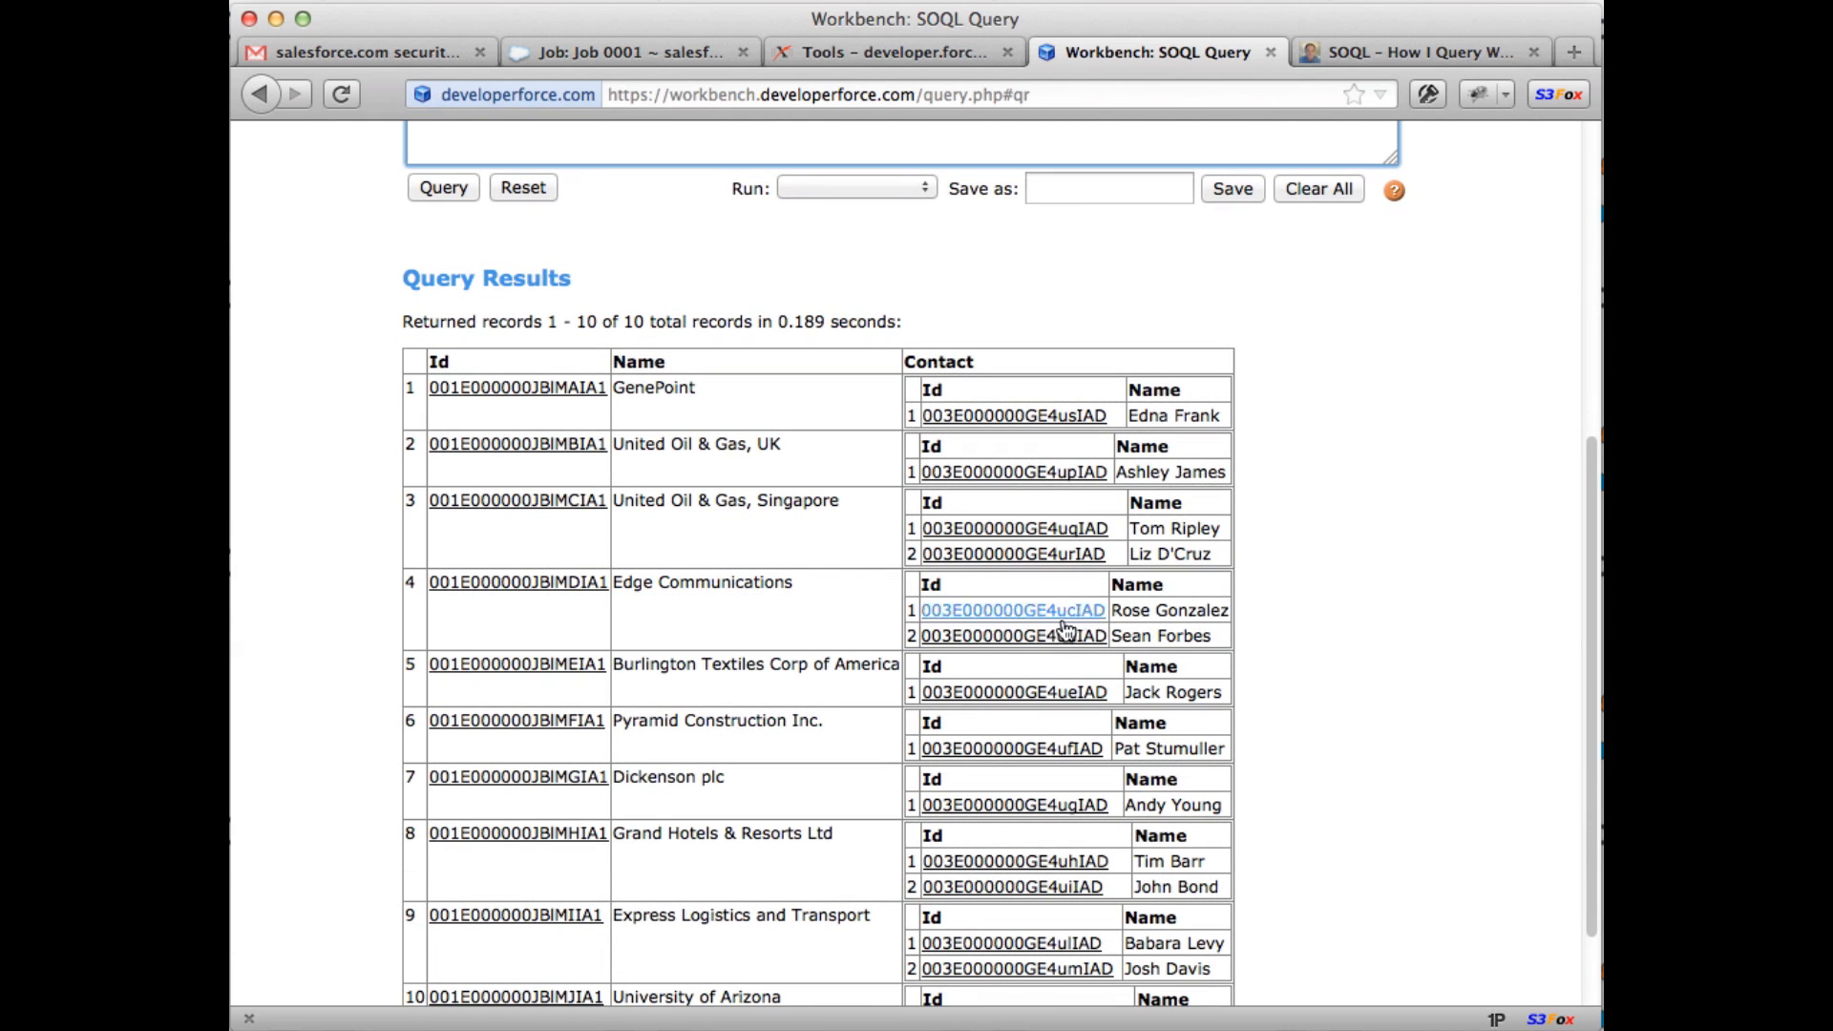
pyautogui.scroll(1, 1336, 825)
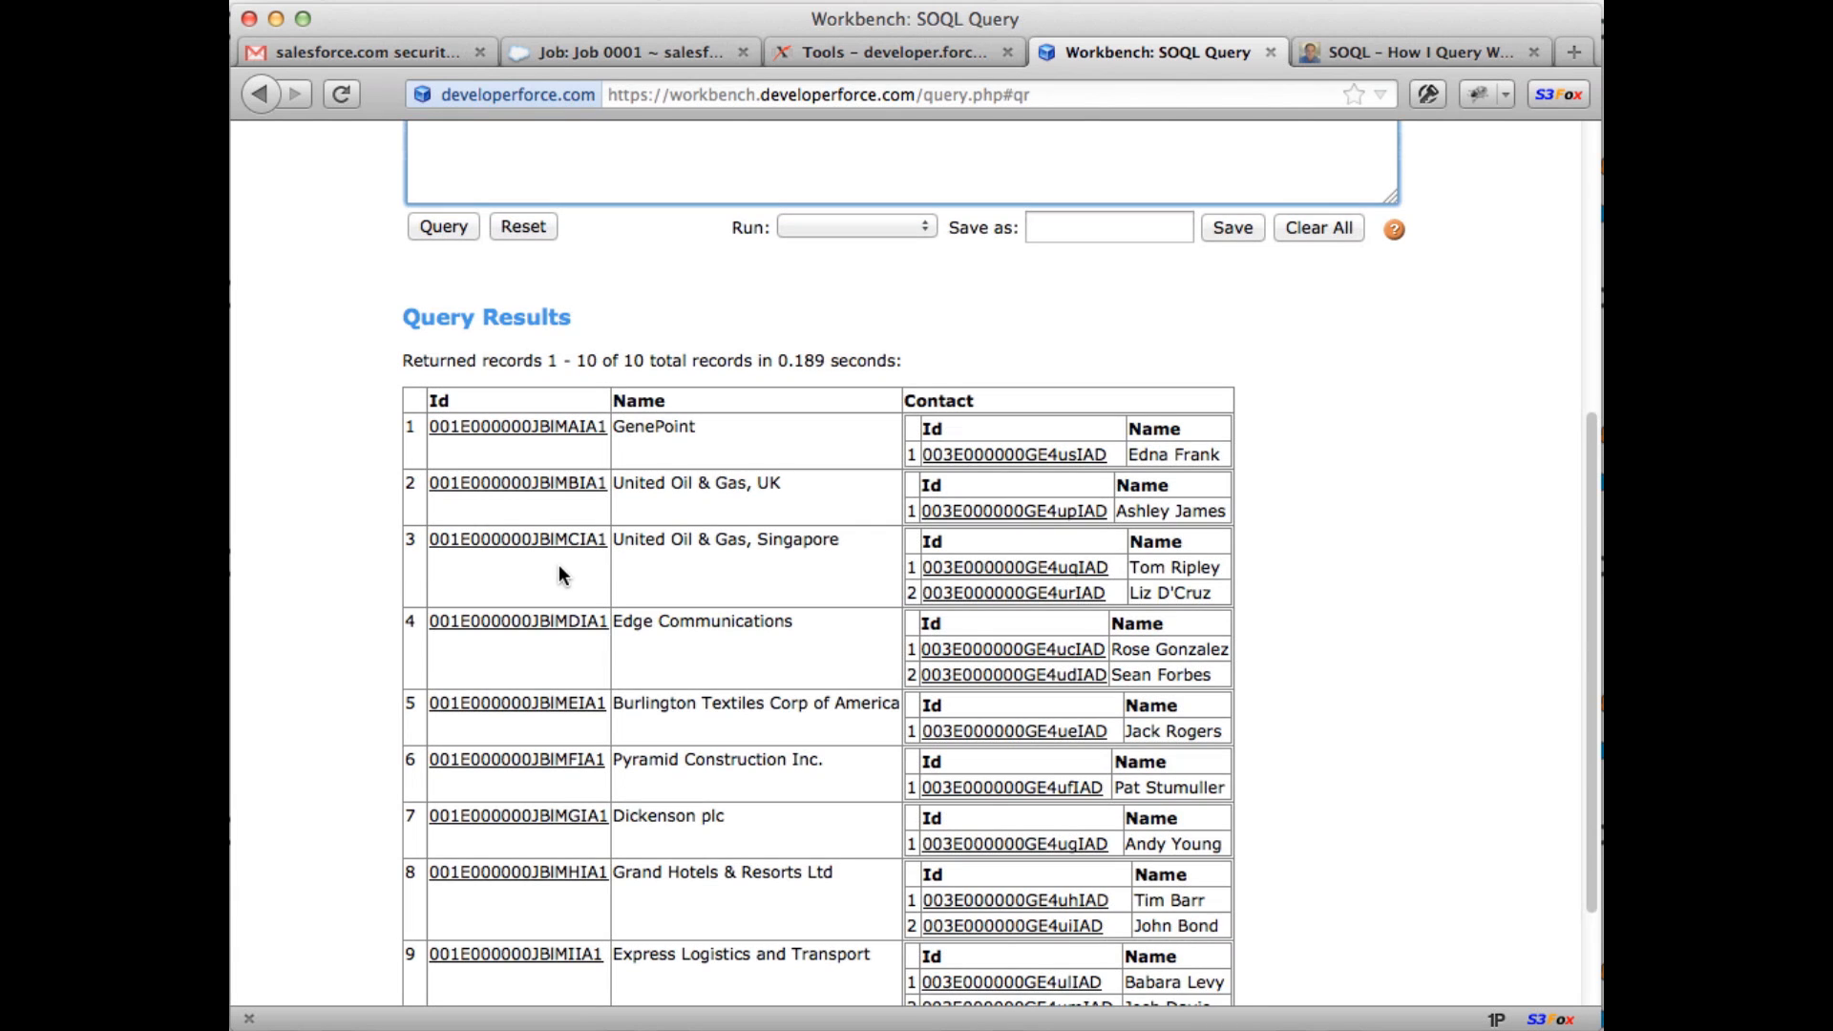
pyautogui.scroll(2, 657, 569)
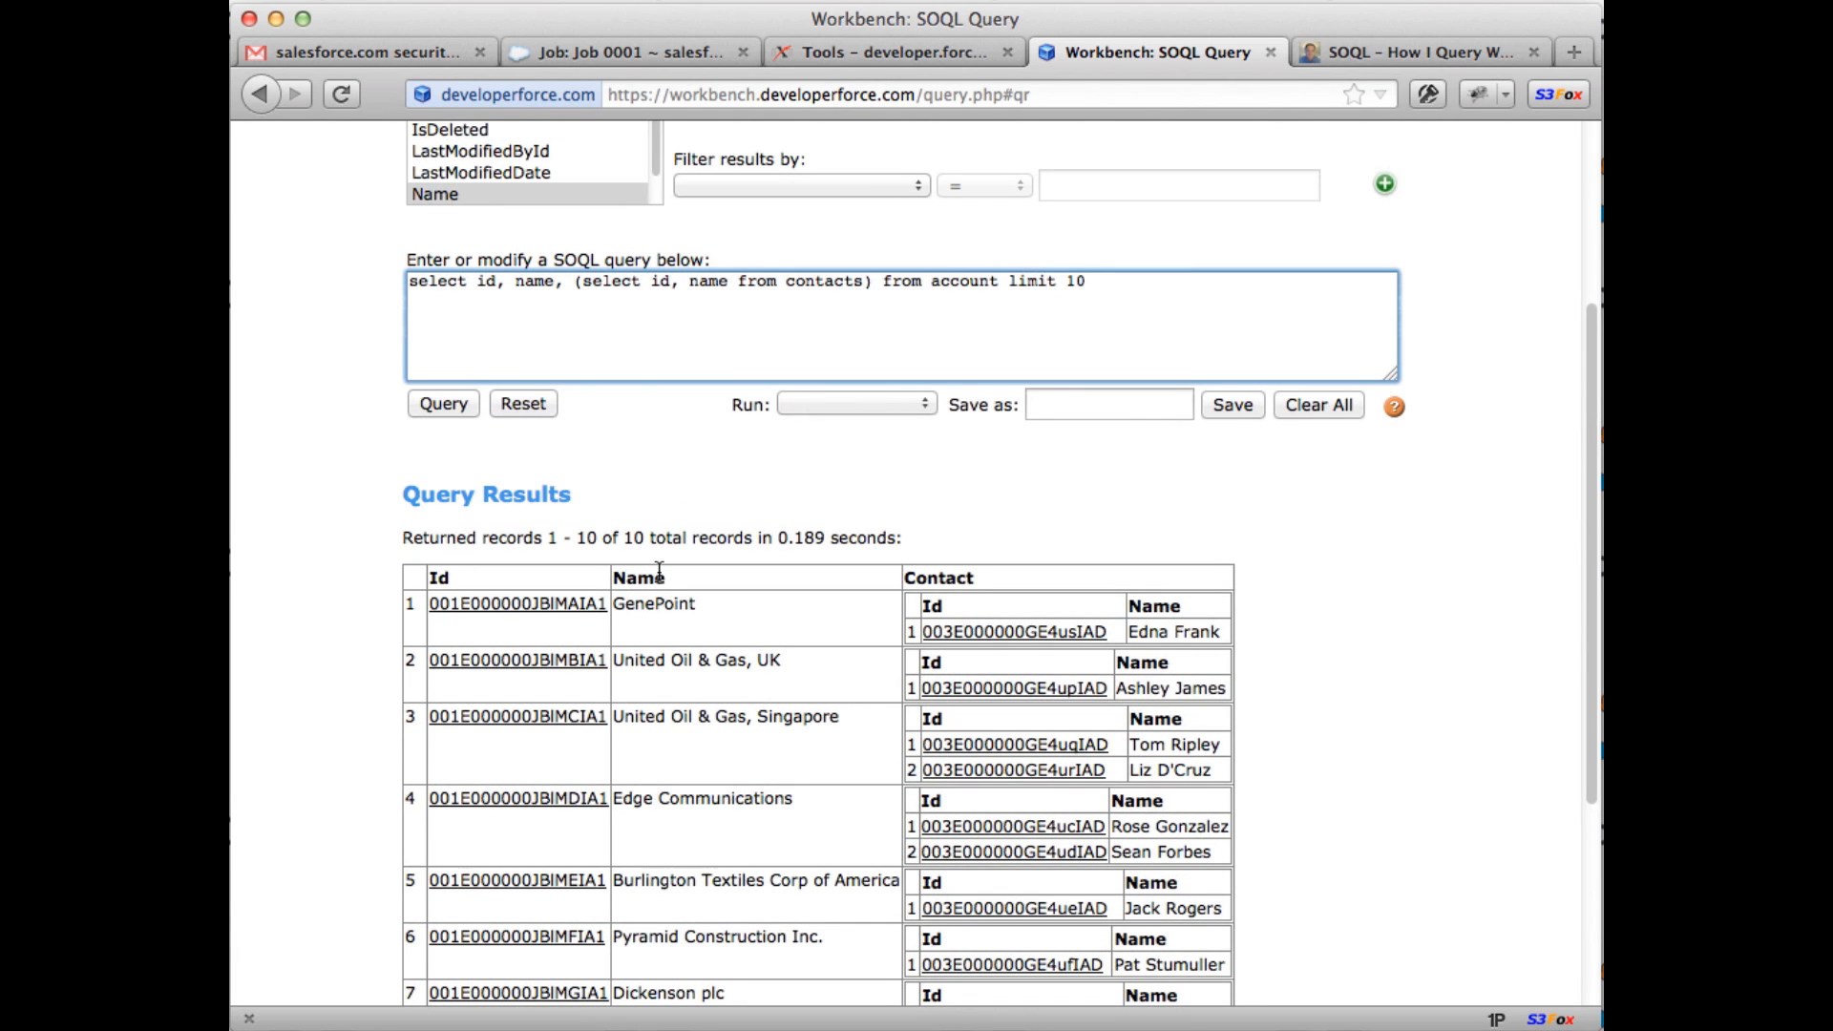
pyautogui.press('super+a')
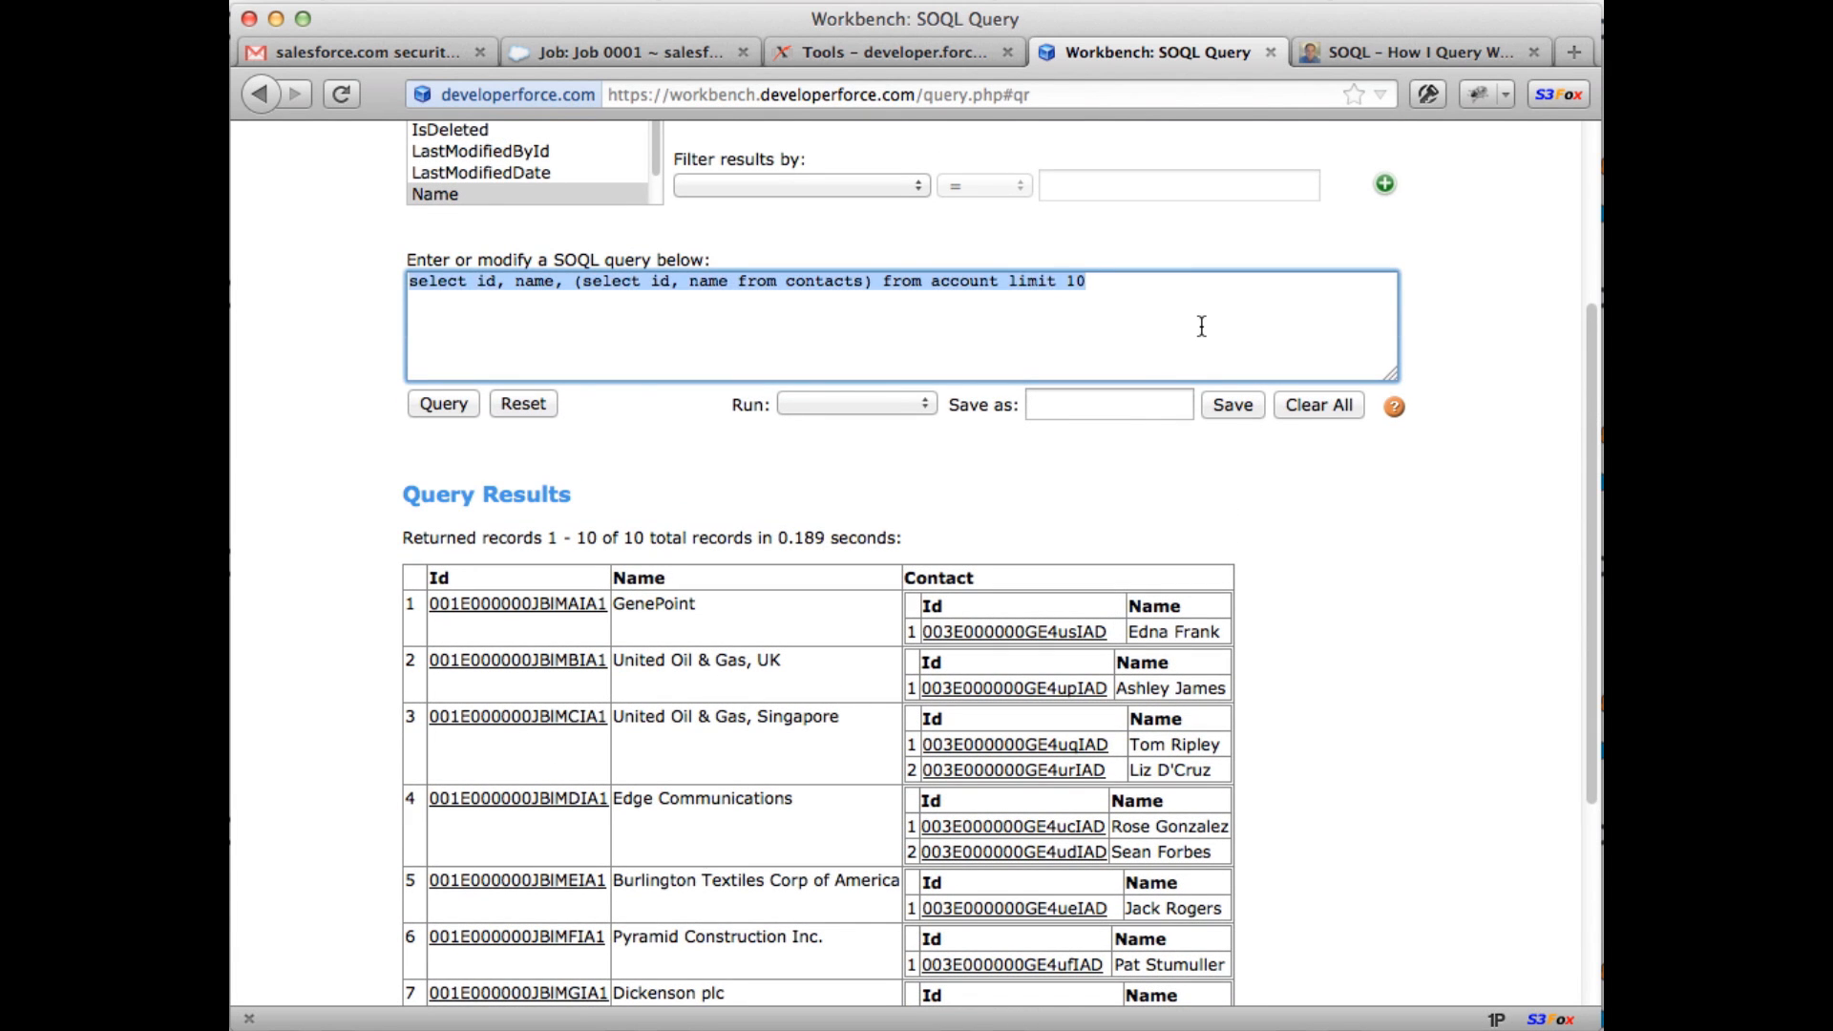
pyautogui.write('select id ')
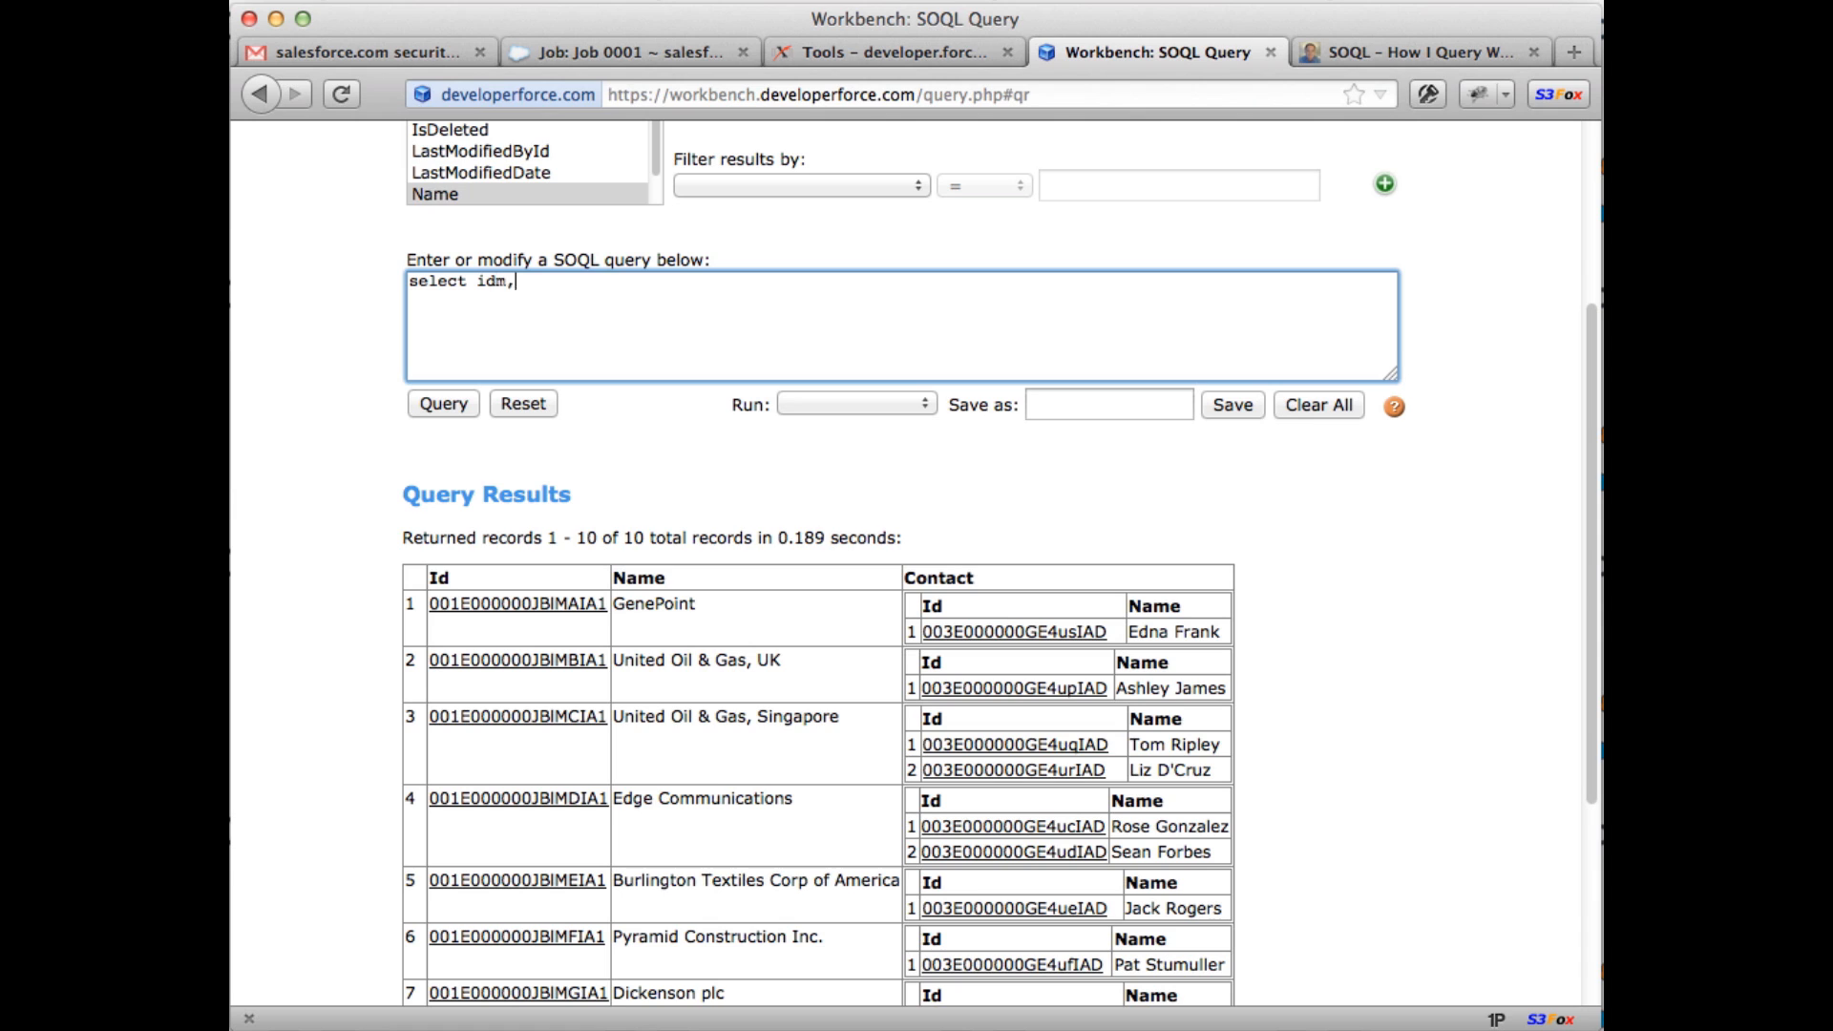
pyautogui.write(', name from contact limit ')
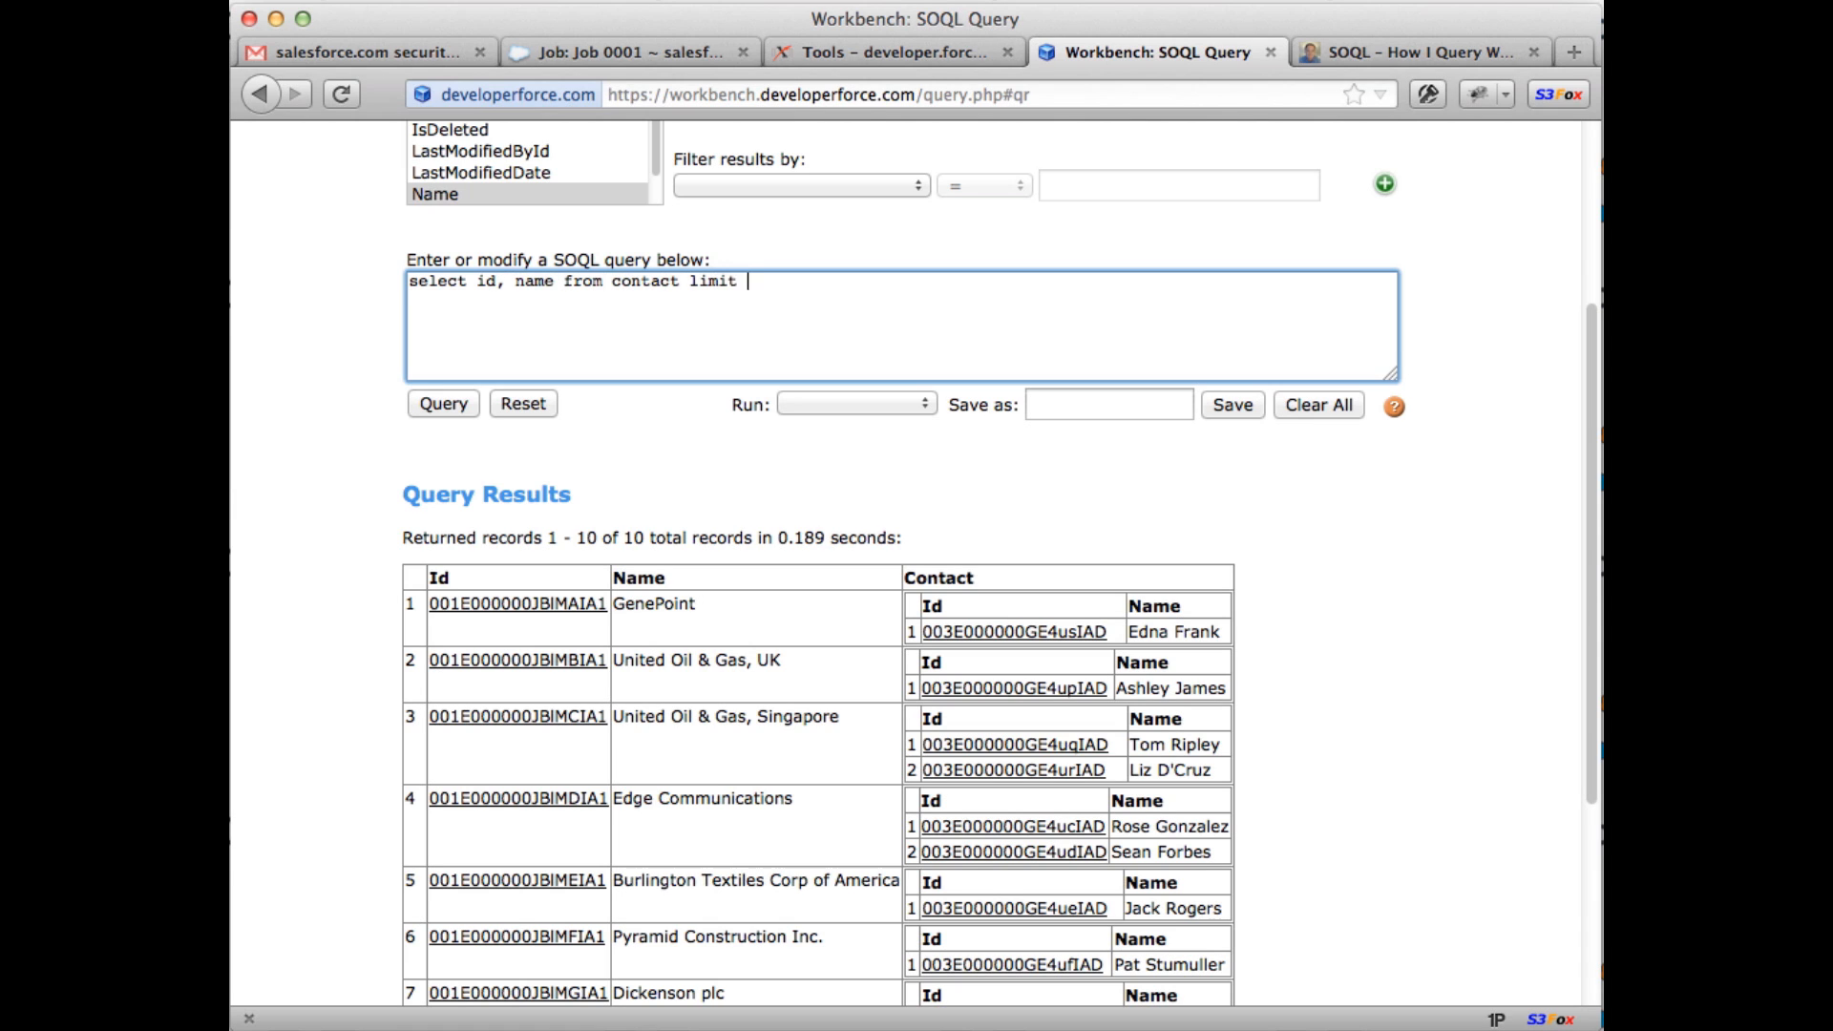
pyautogui.write('10')
pyautogui.click(469, 410)
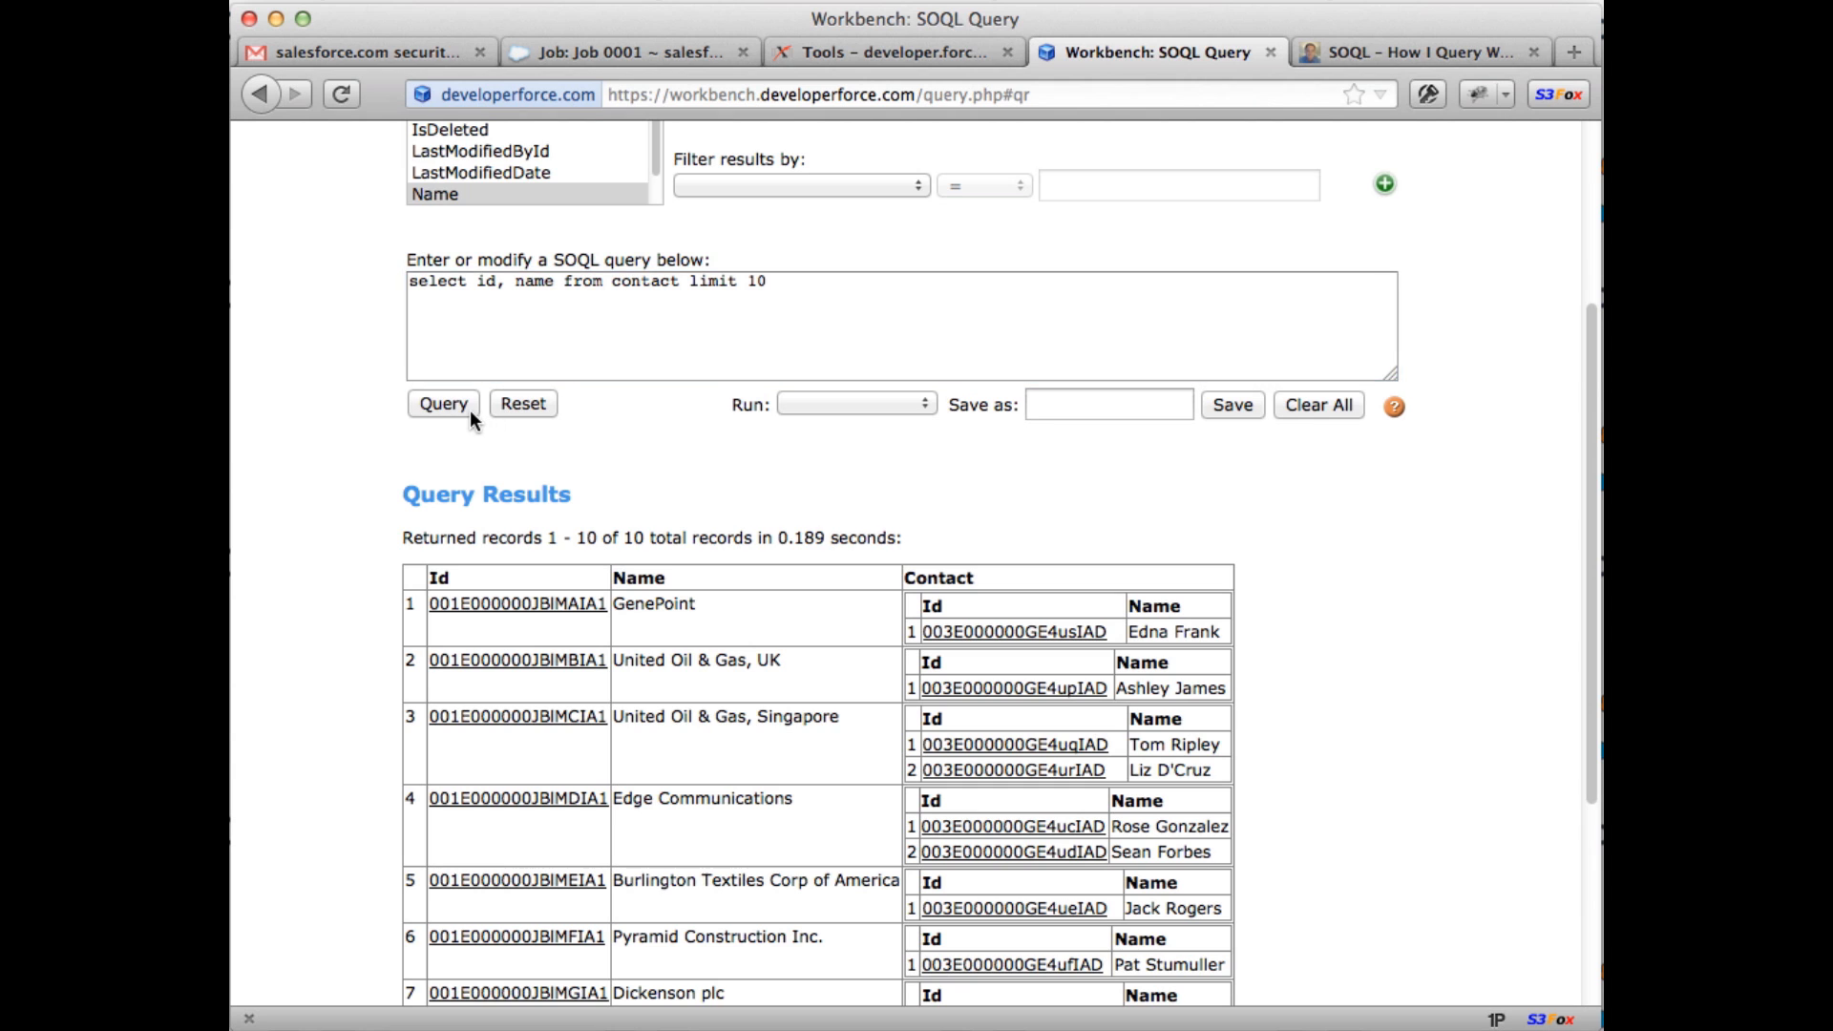
# Step: Add ', account.name' after name in the contact query and run it
pyautogui.click(557, 368)
pyautogui.write(', account.na')
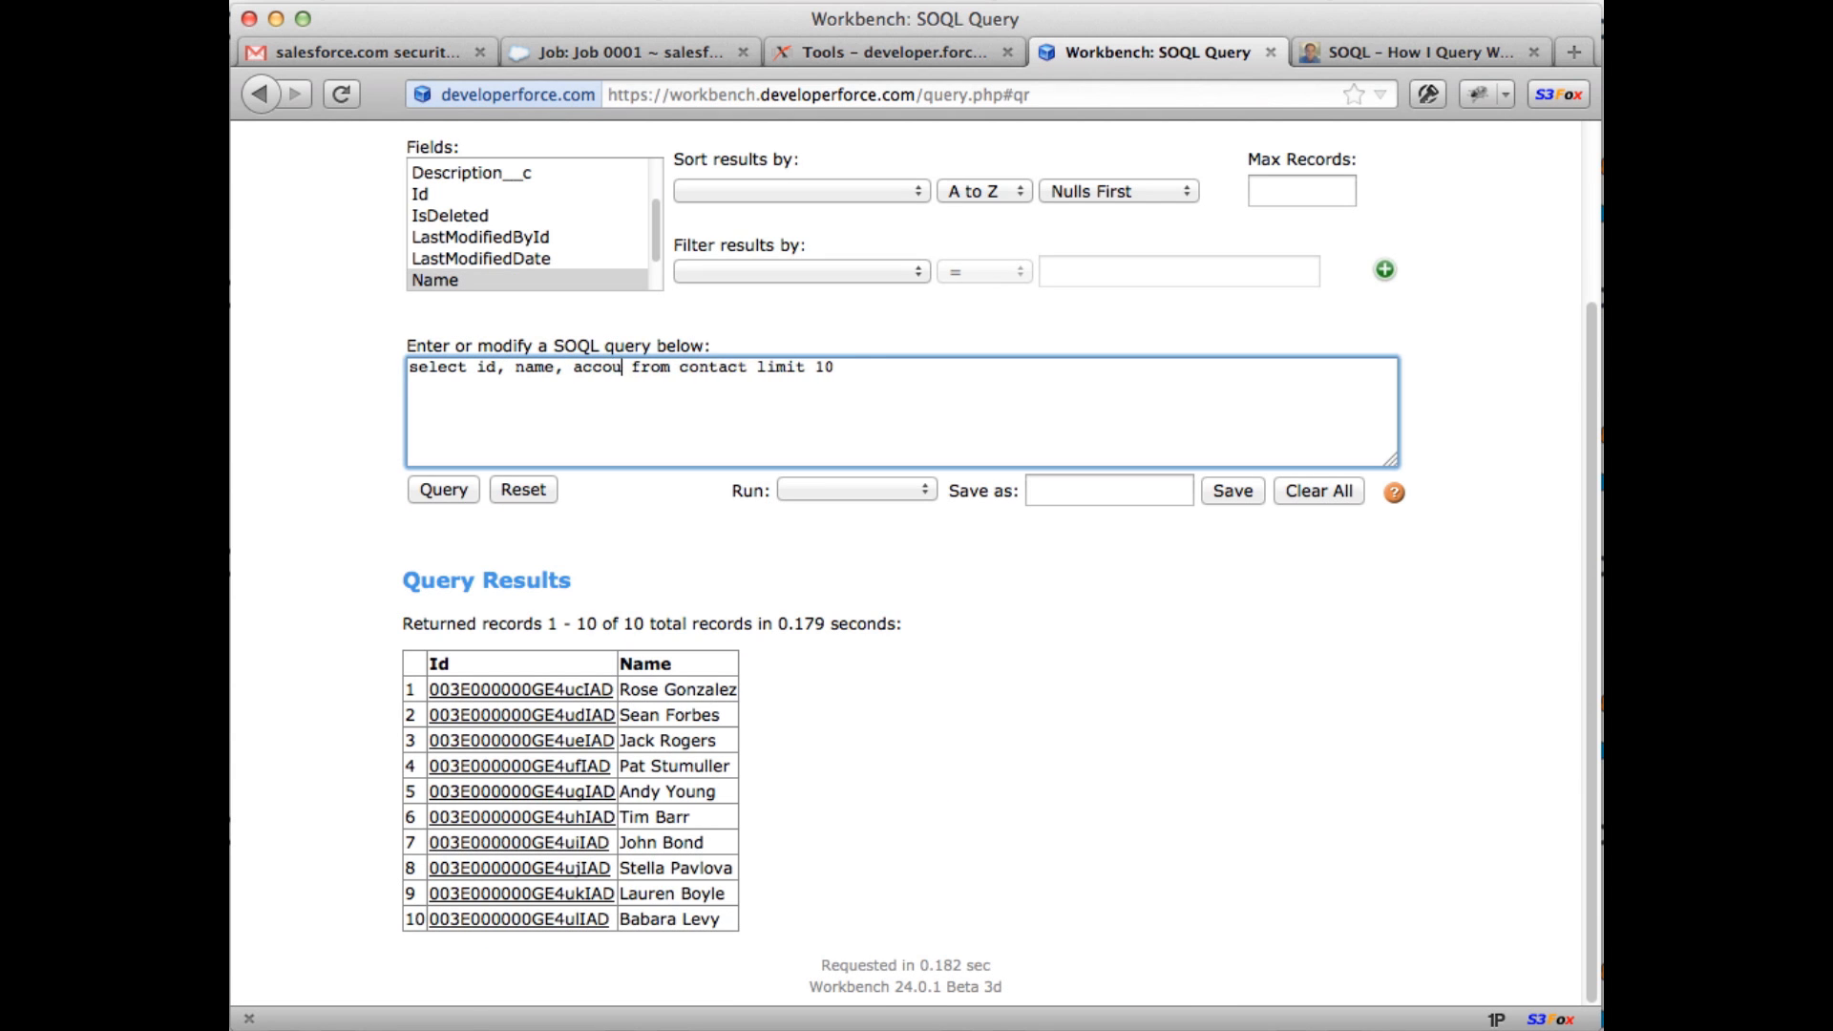
pyautogui.write('me')
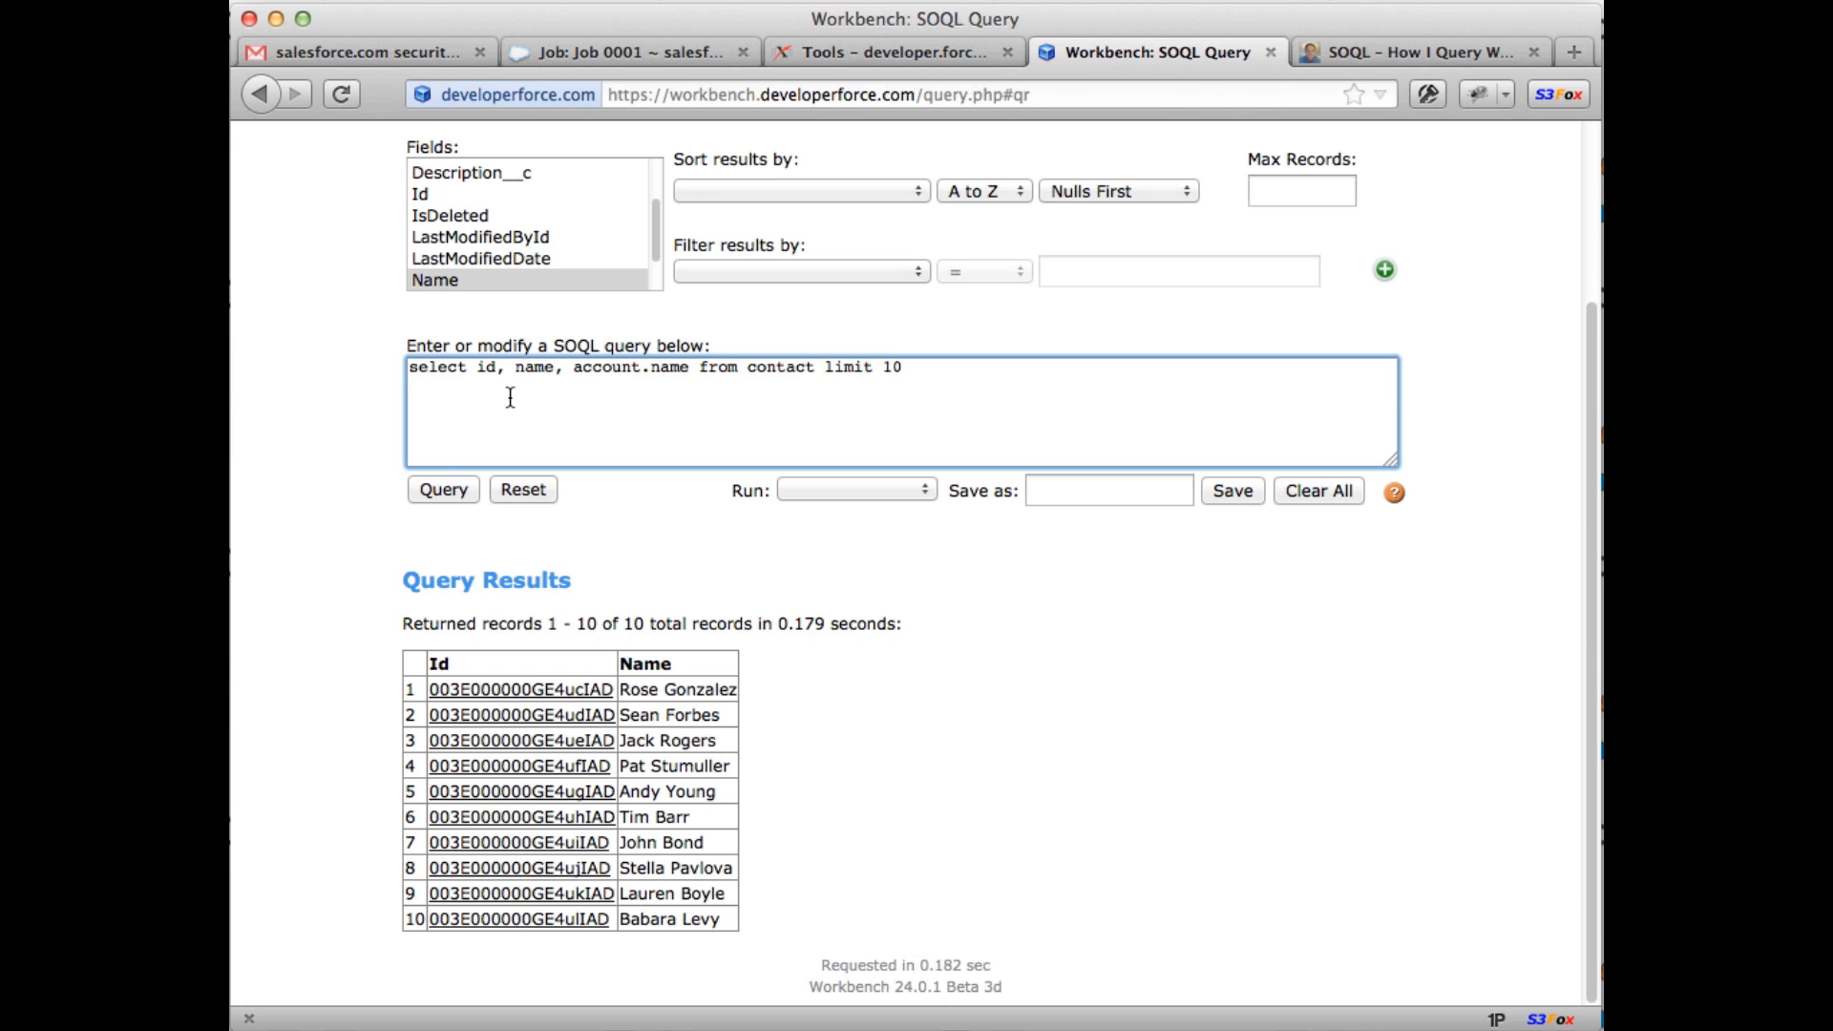
pyautogui.click(439, 492)
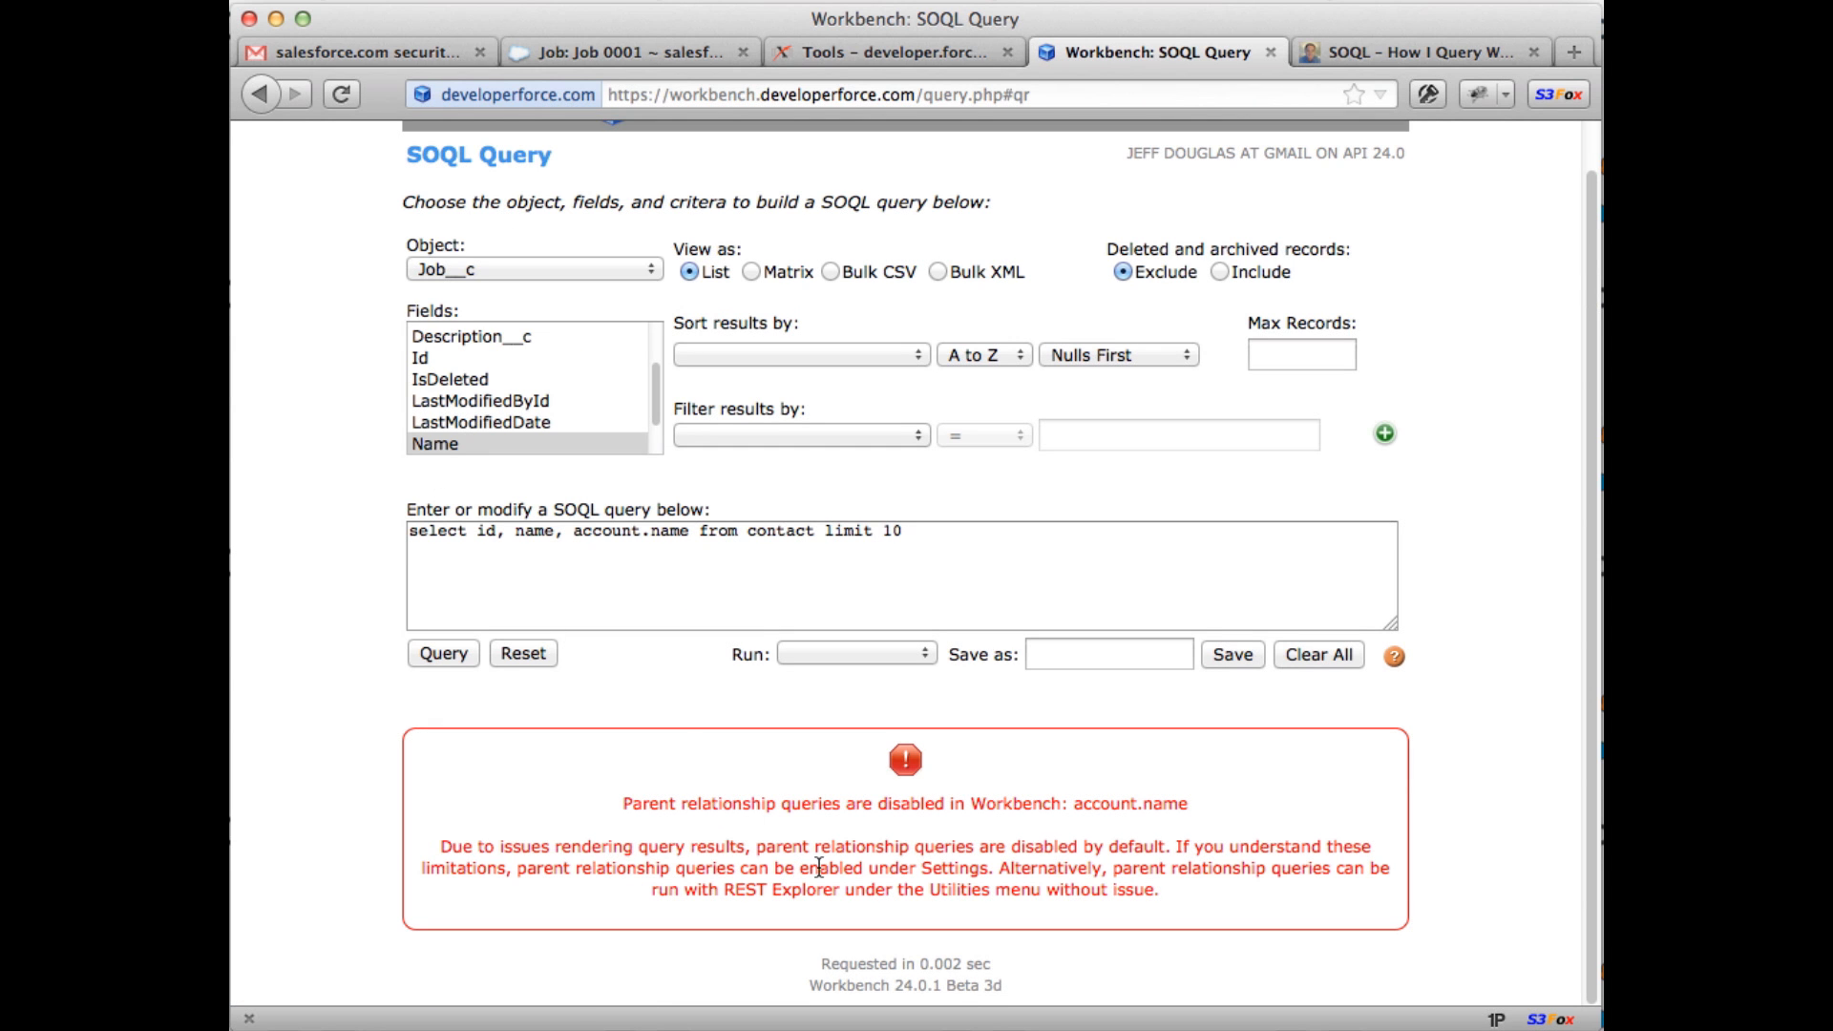
# Step: Highlight the error saying parent relationship queries are disabled for account.name
pyautogui.moveTo(996, 846); pyautogui.dragTo(1119, 847)
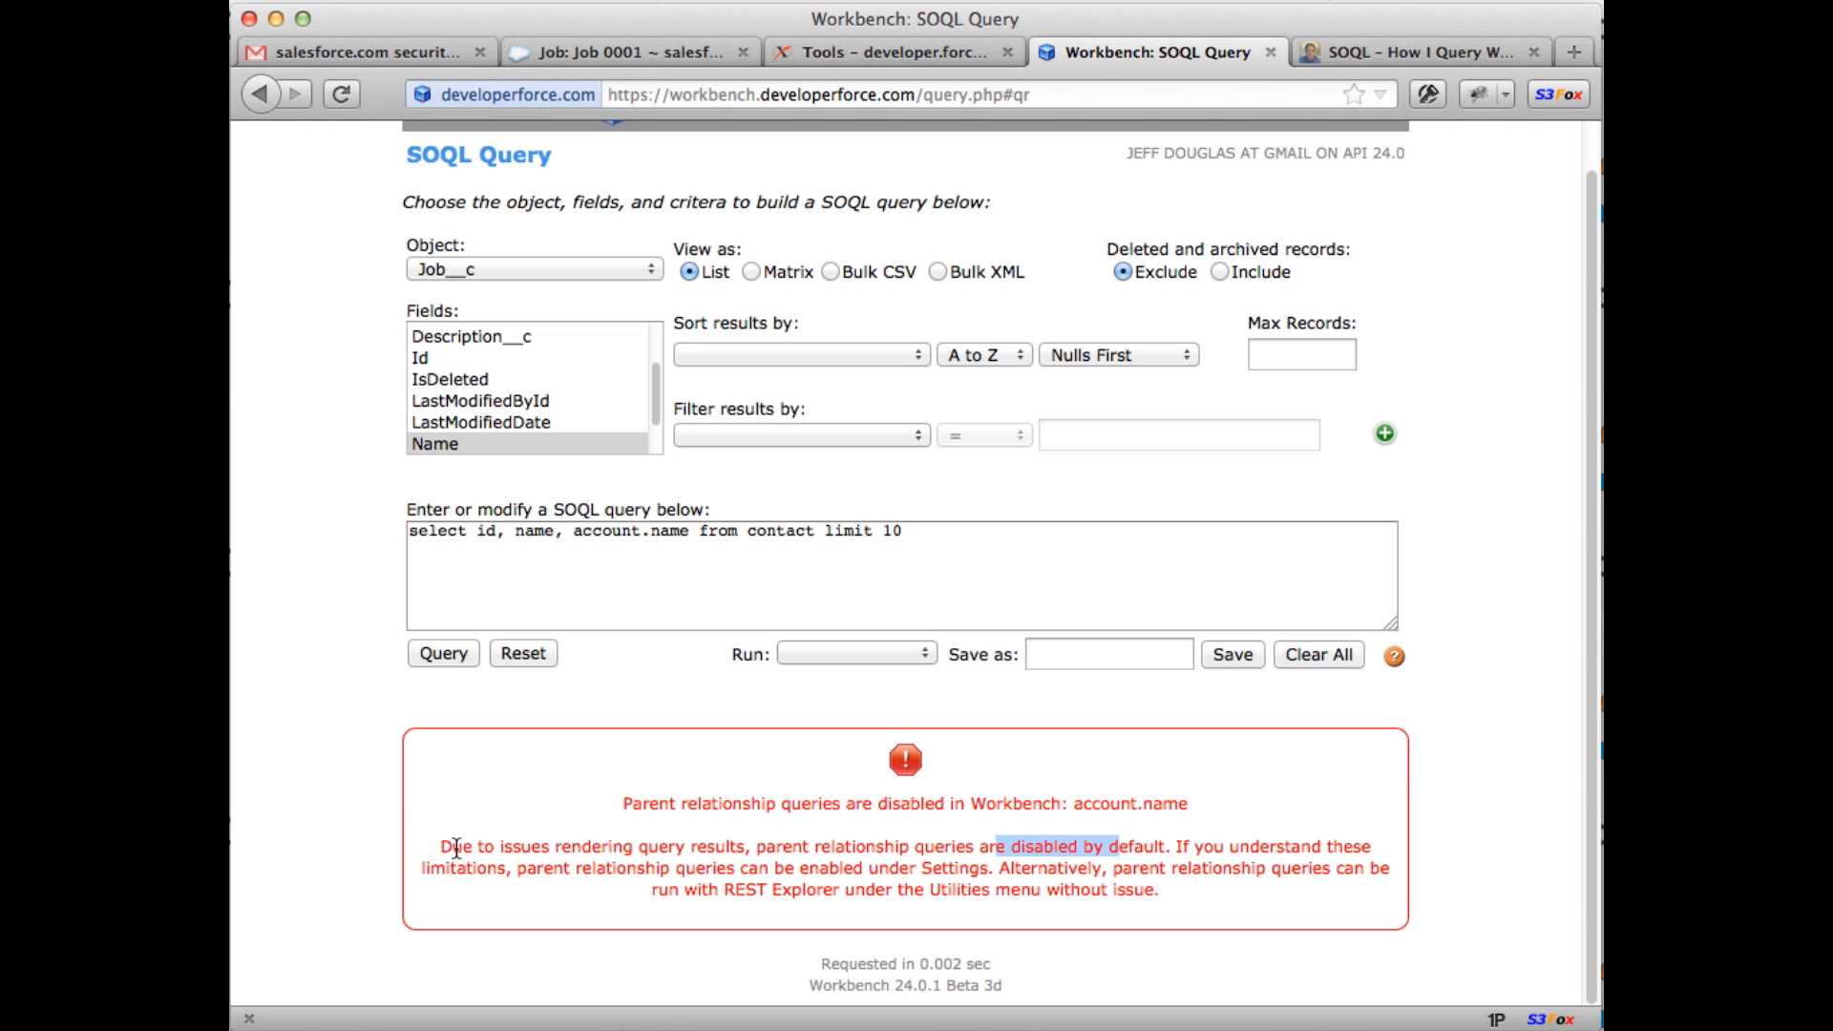
pyautogui.moveTo(439, 846); pyautogui.dragTo(1078, 916)
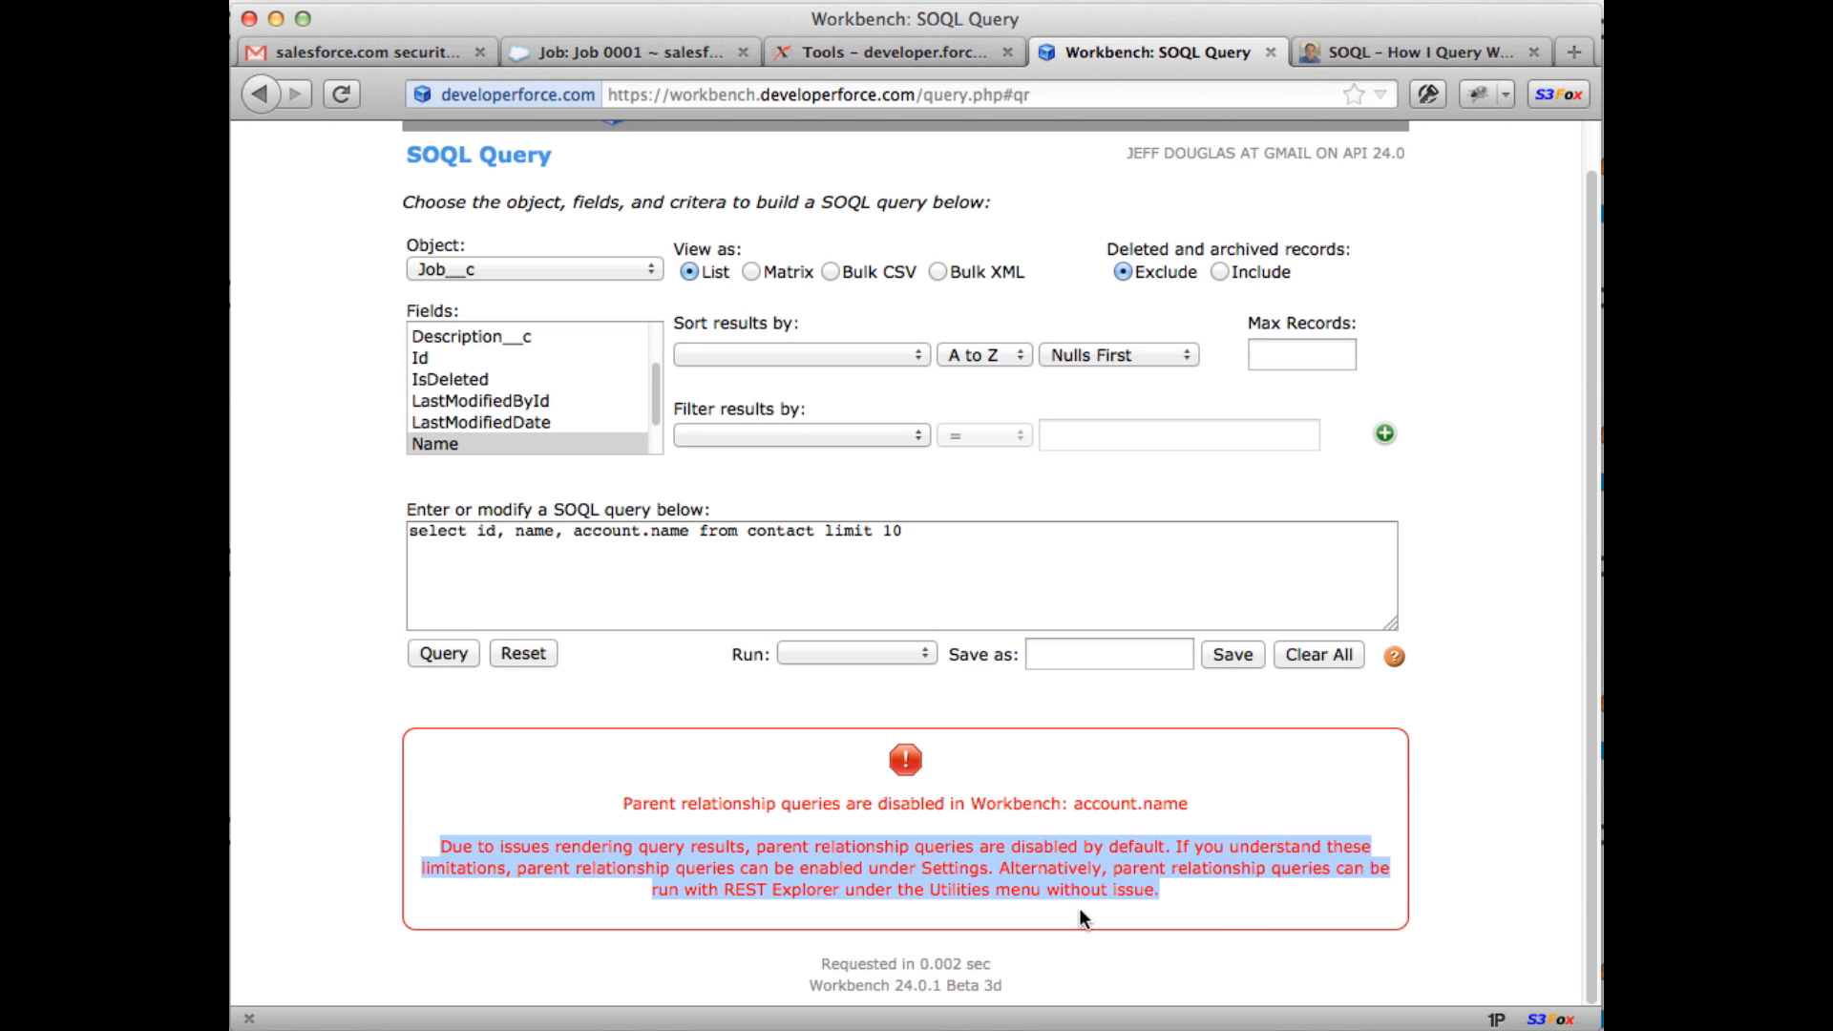
pyautogui.click(1176, 895)
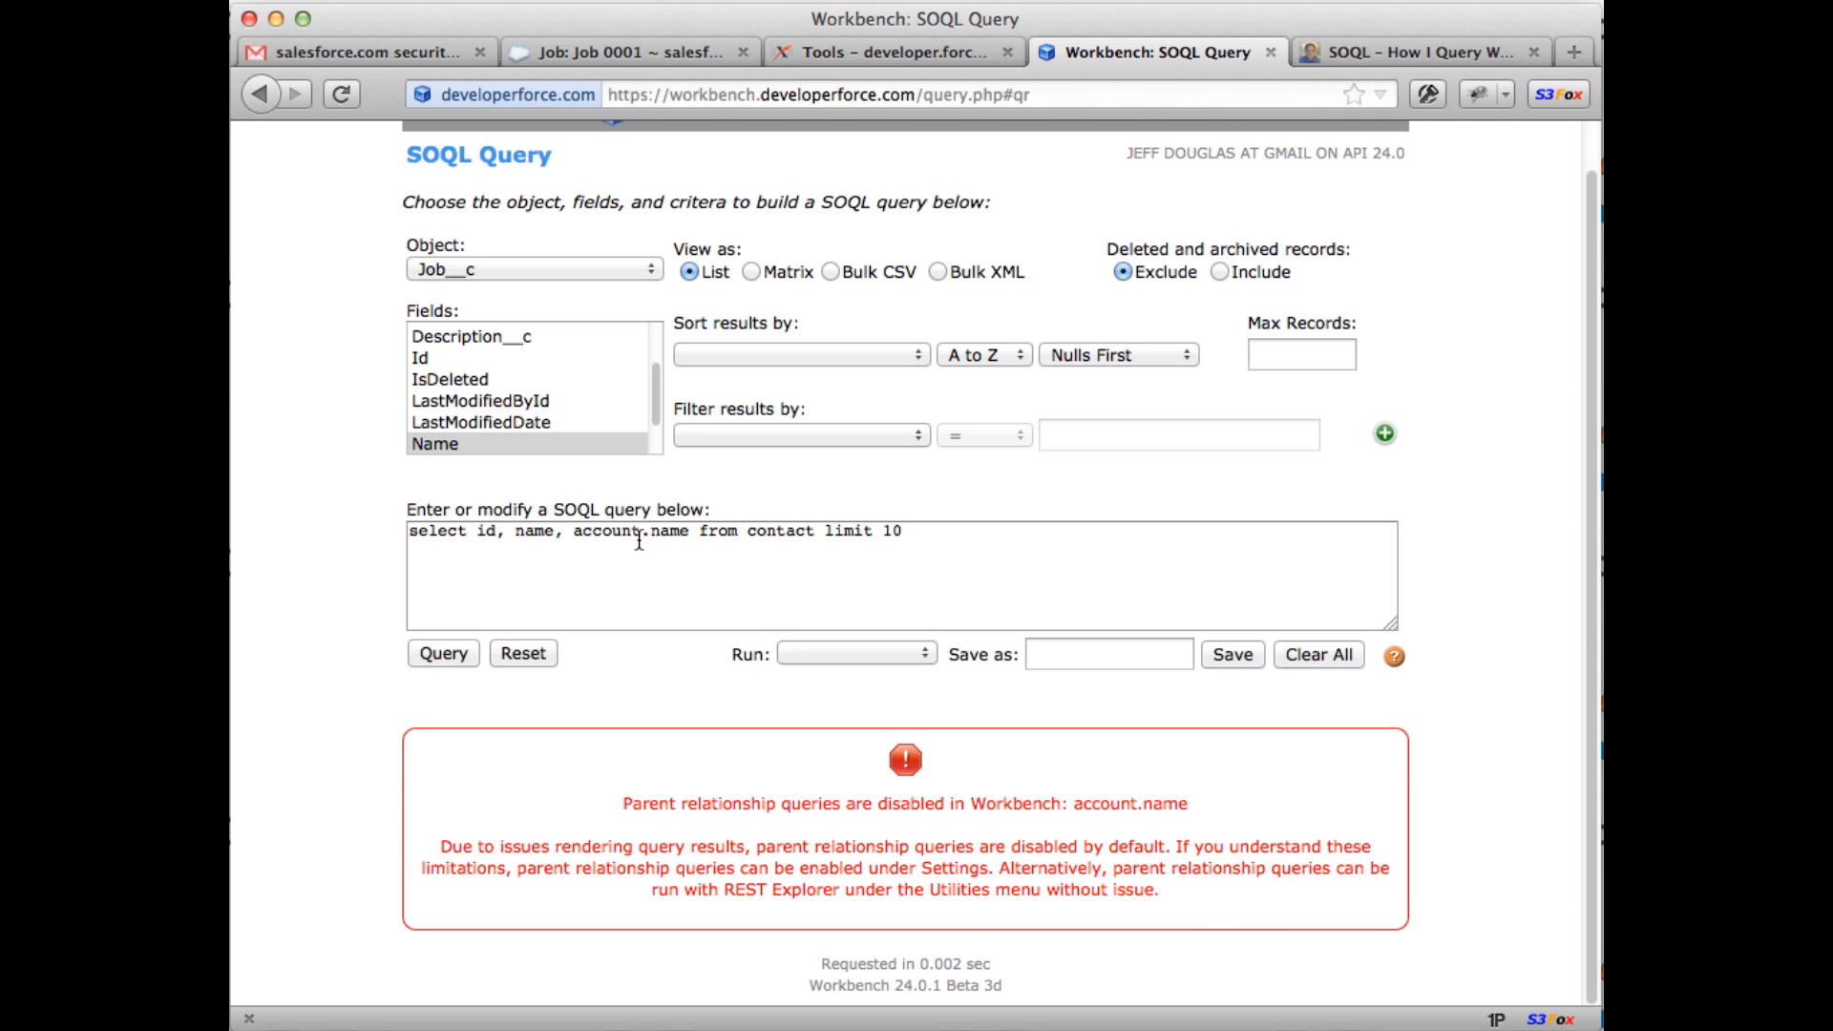
pyautogui.scroll(1, 678, 688)
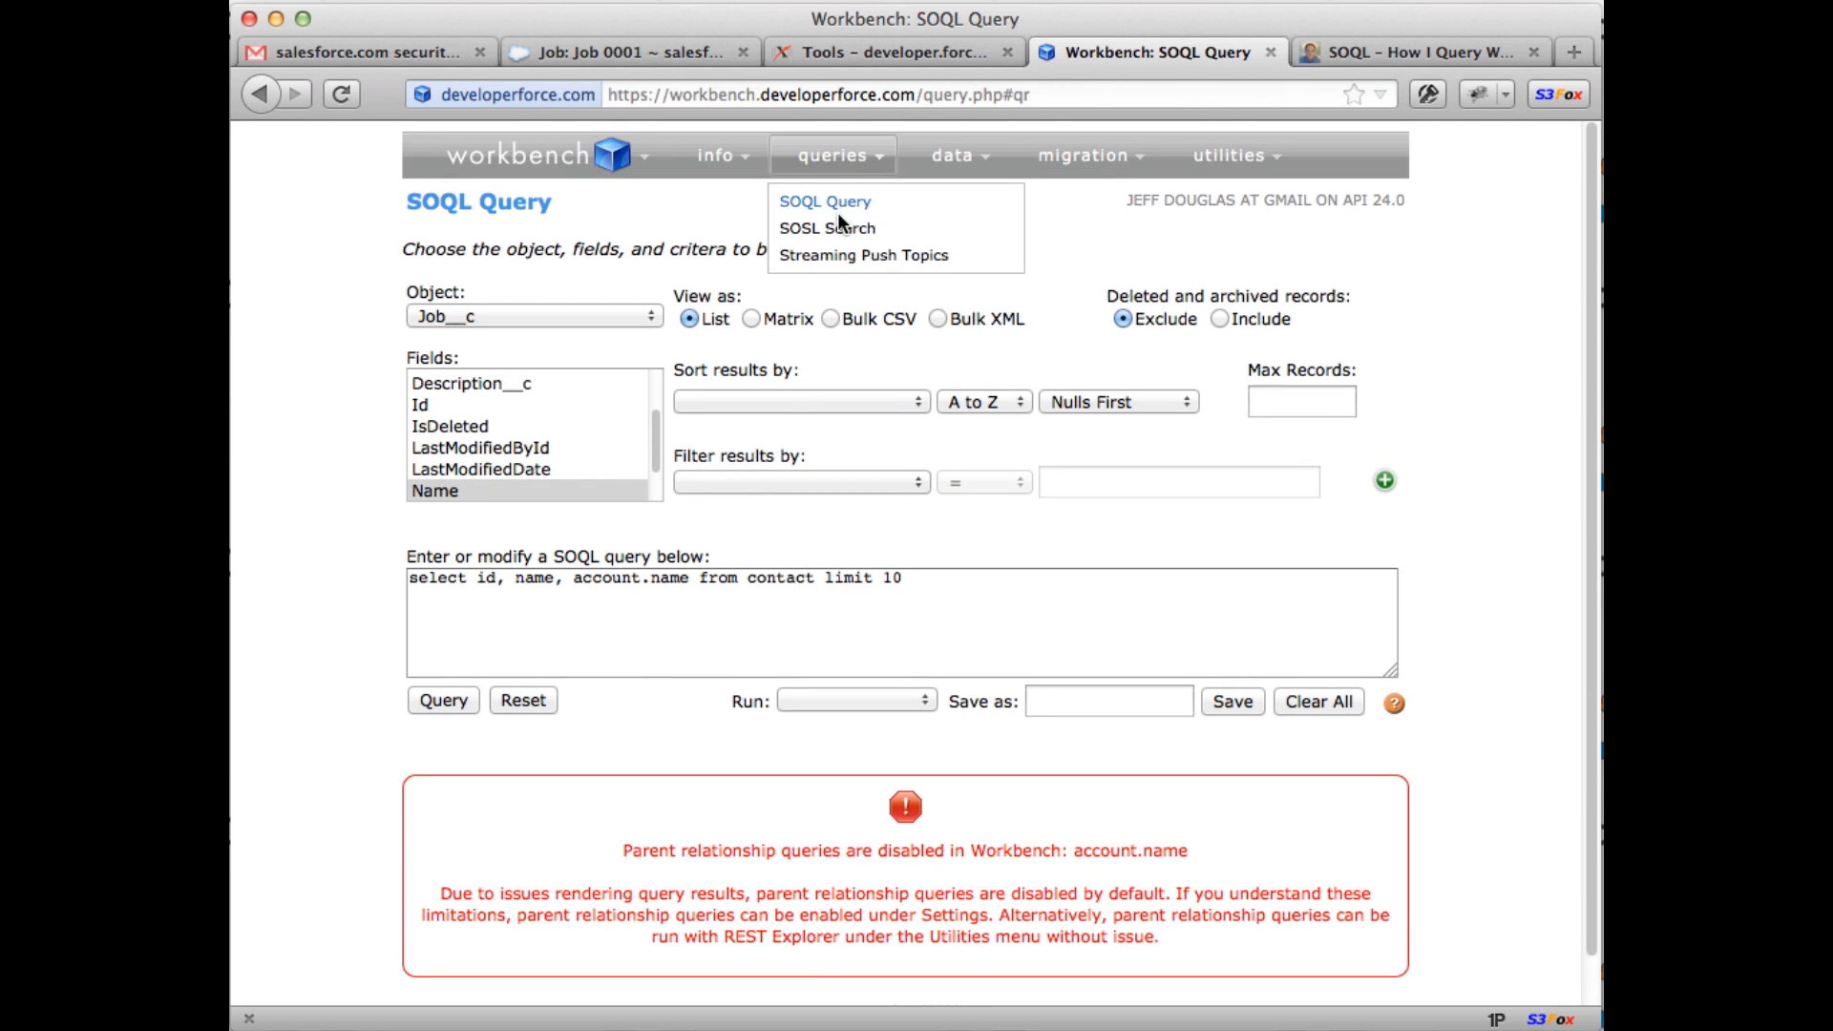
# Step: Visit the Insert, Update and Upsert pages from the data menu, ending on Upsert
pyautogui.moveTo(967, 164)
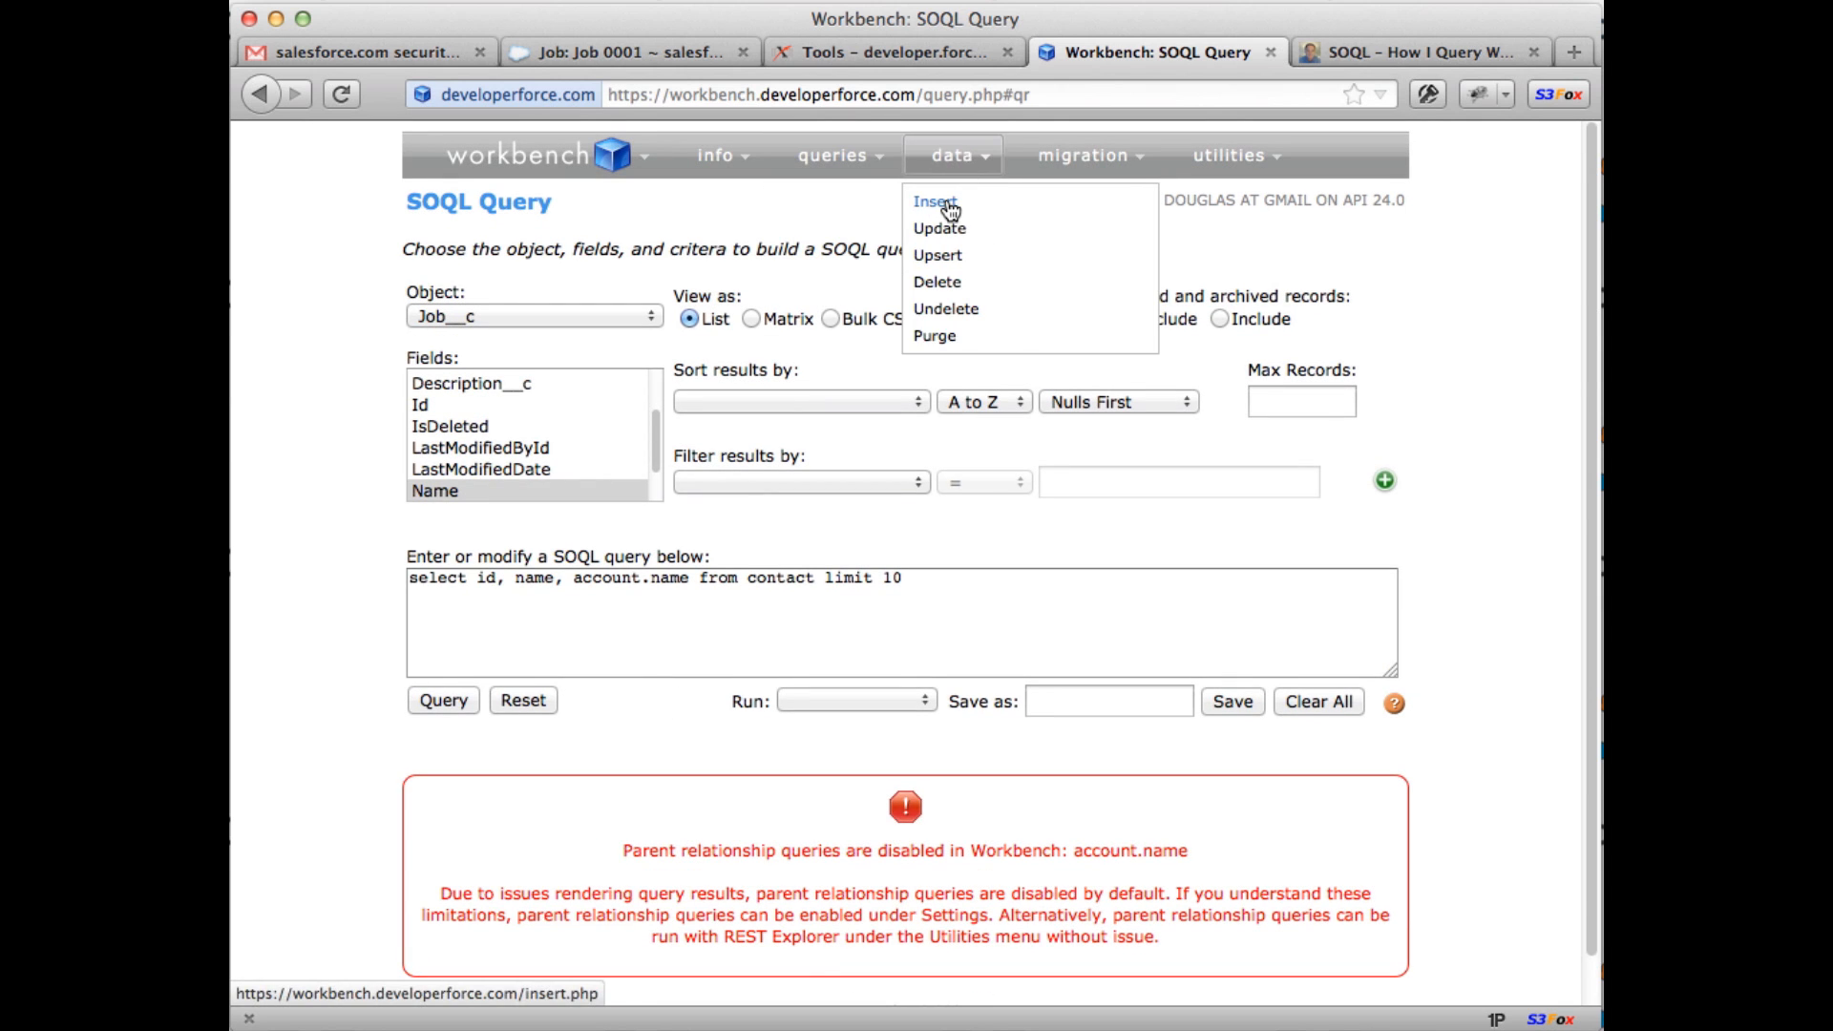
pyautogui.click(936, 201)
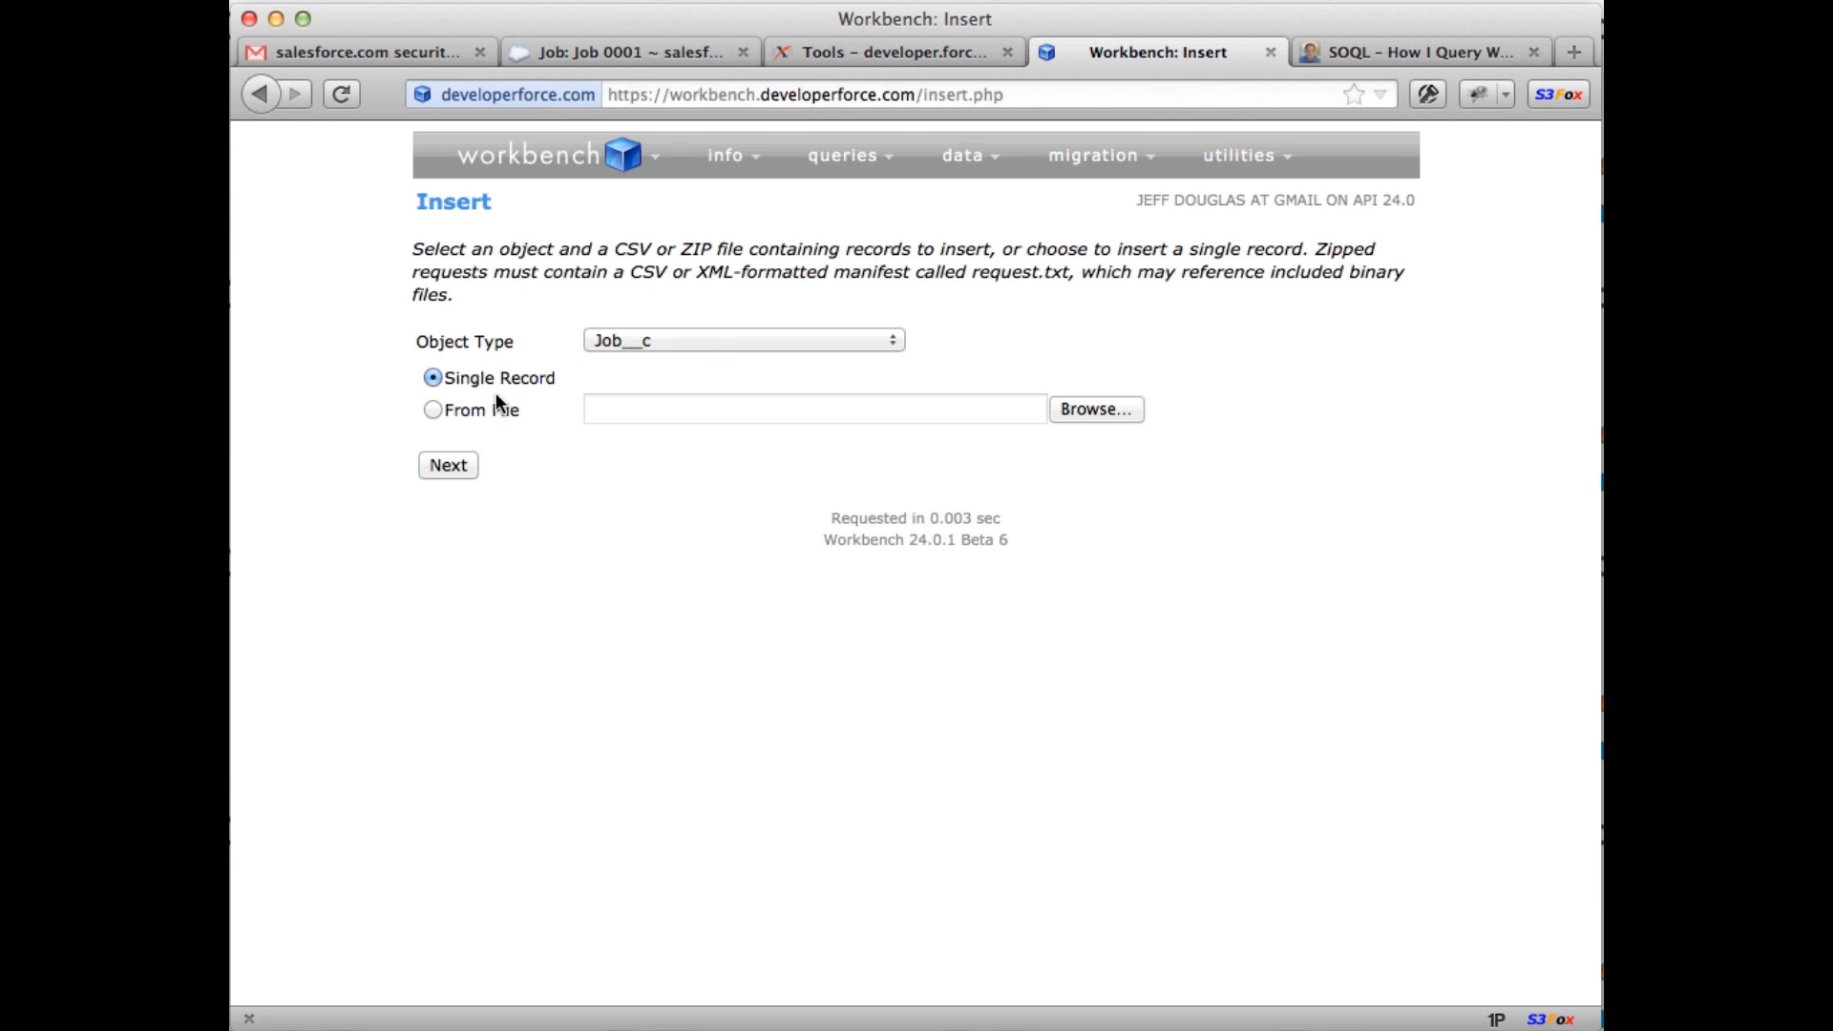
pyautogui.moveTo(987, 170)
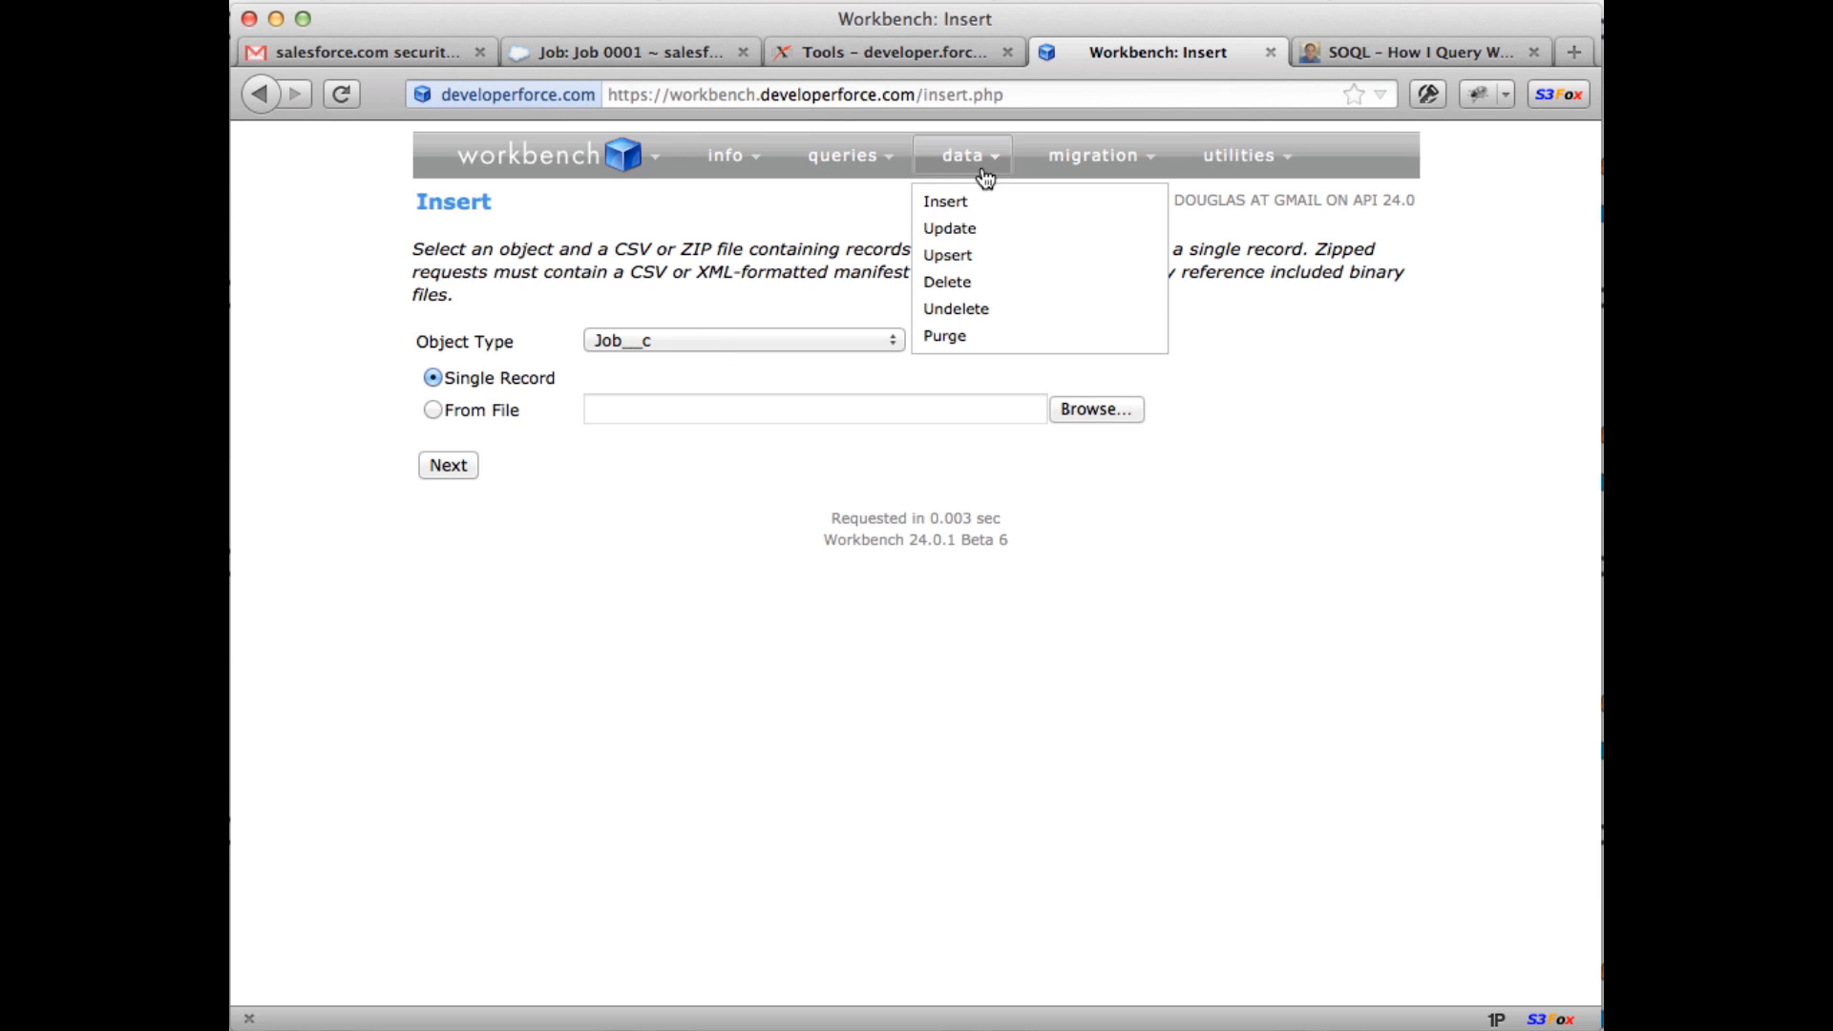
pyautogui.click(953, 230)
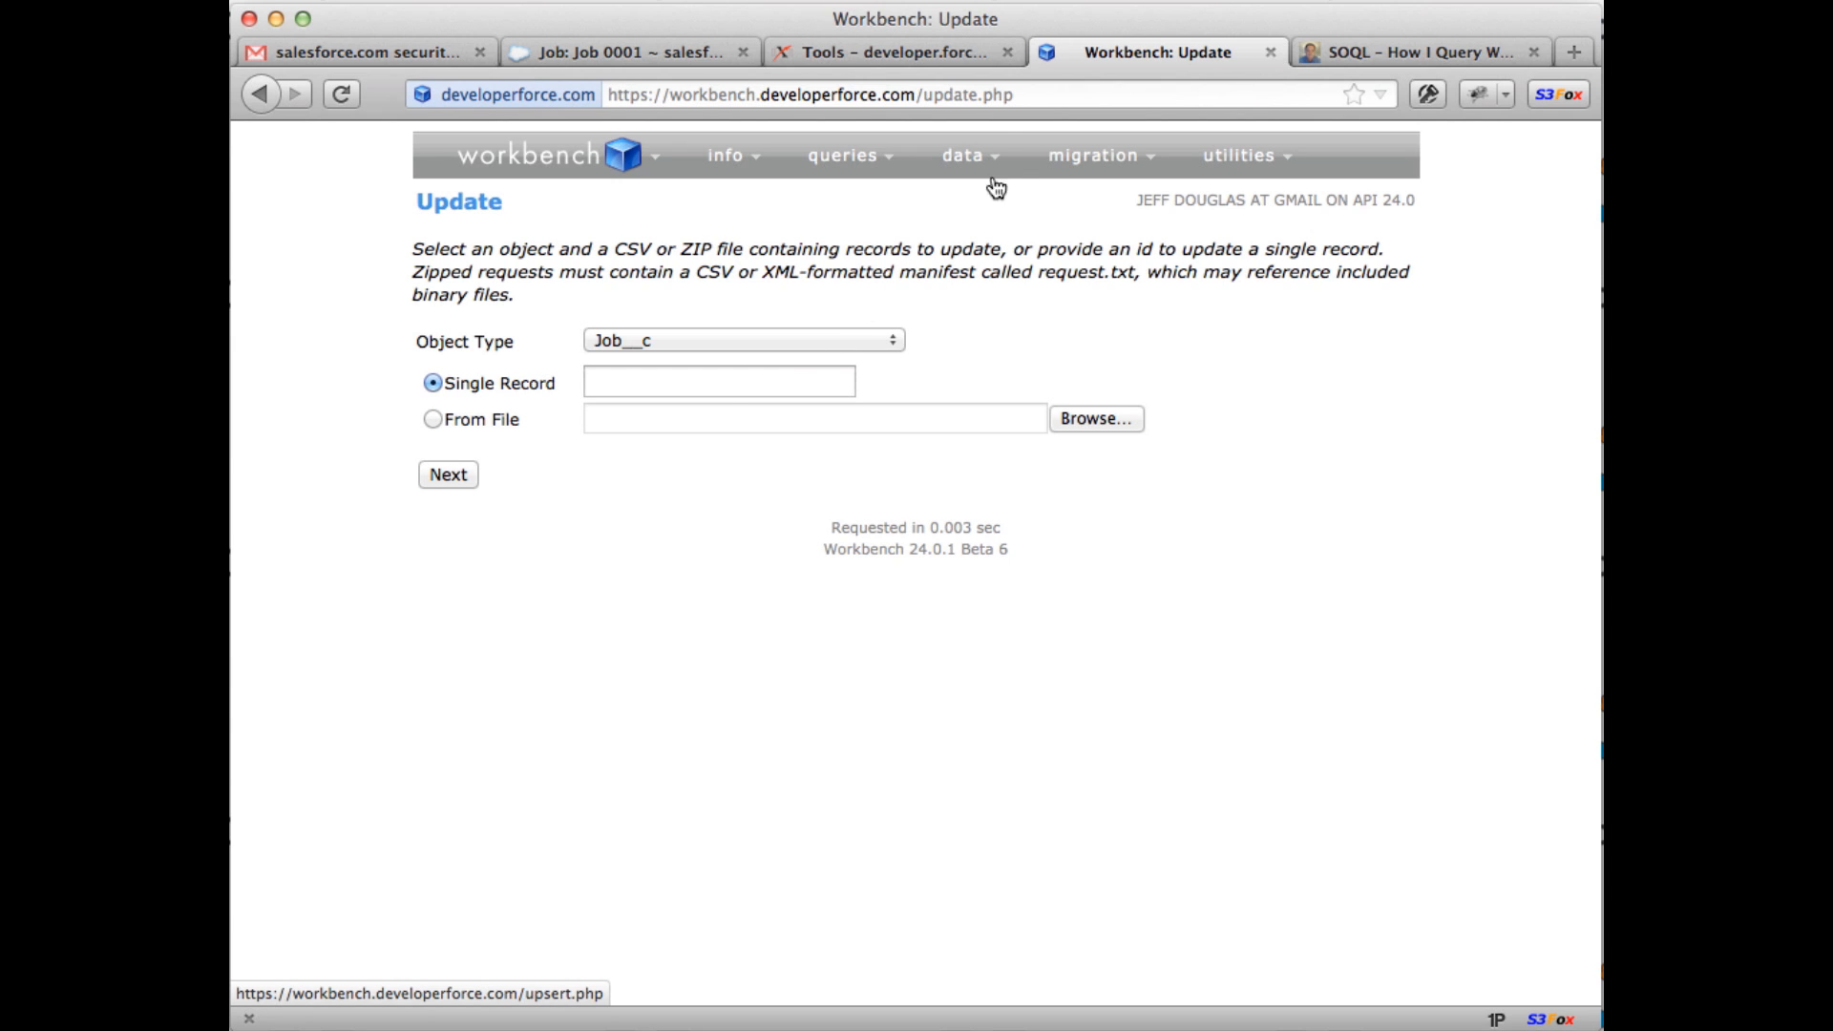
pyautogui.moveTo(1002, 174)
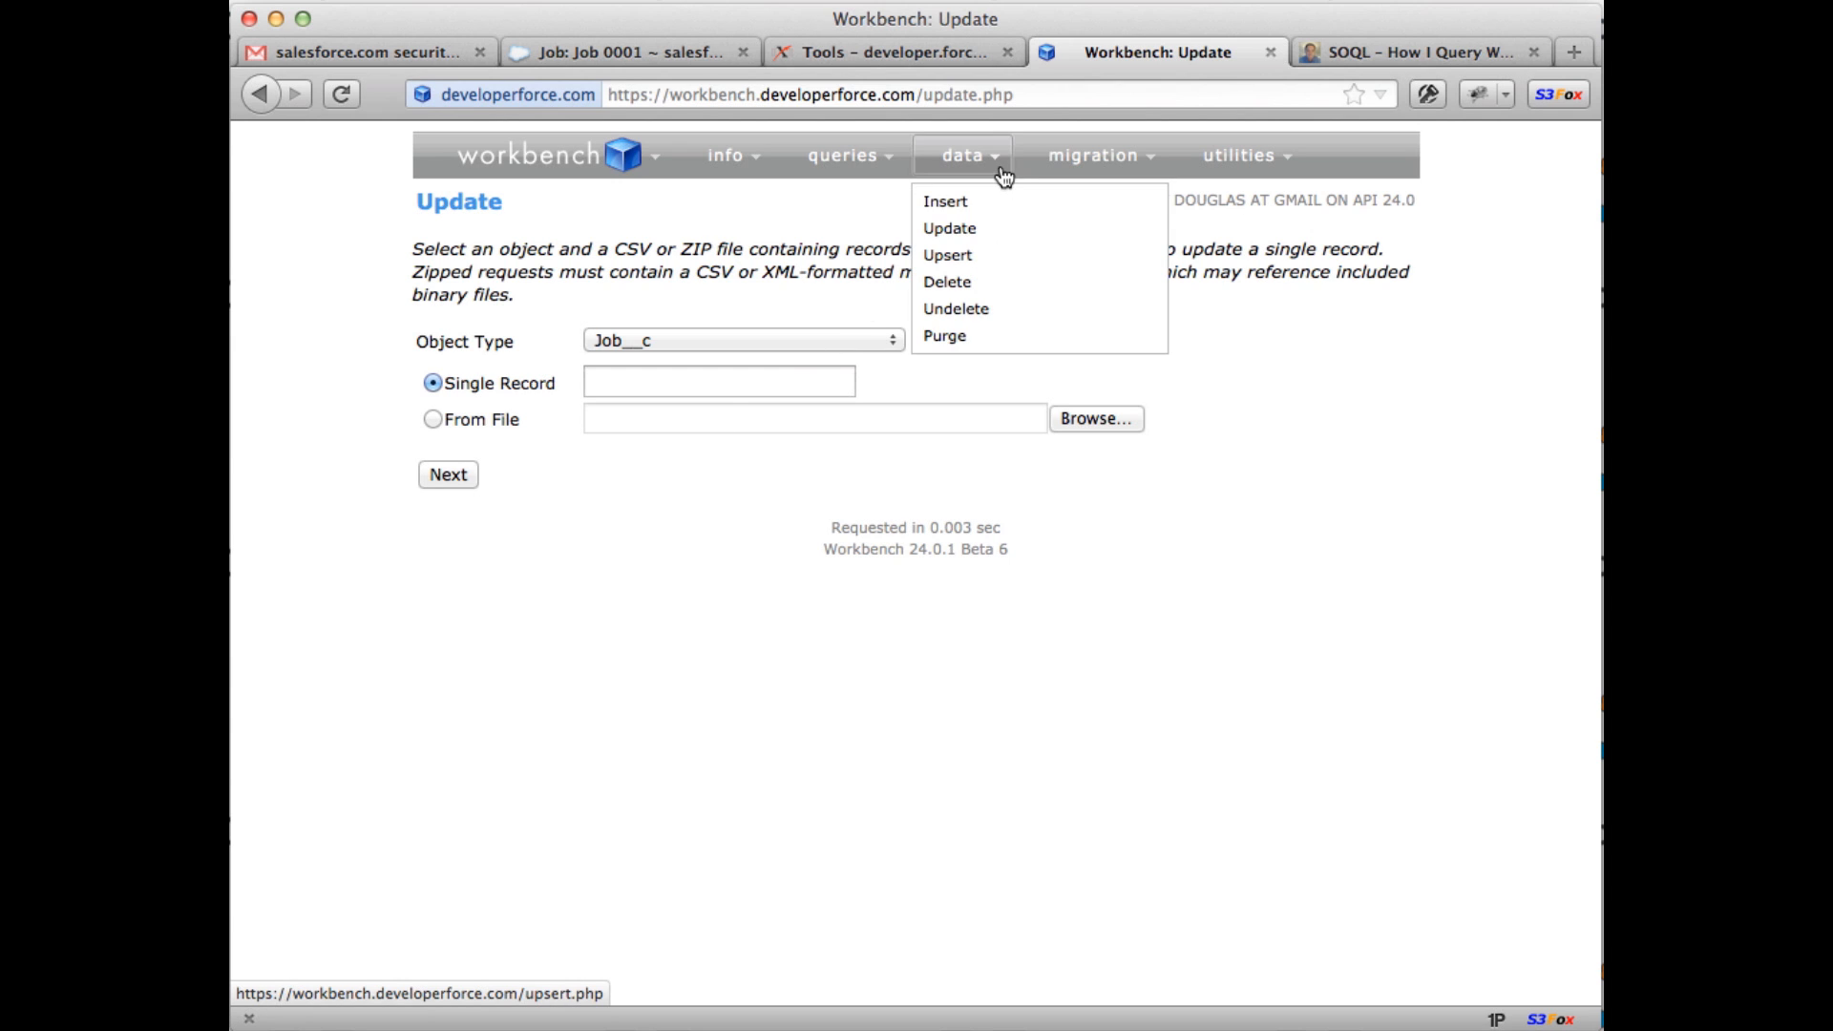
pyautogui.click(976, 260)
pyautogui.moveTo(1119, 184)
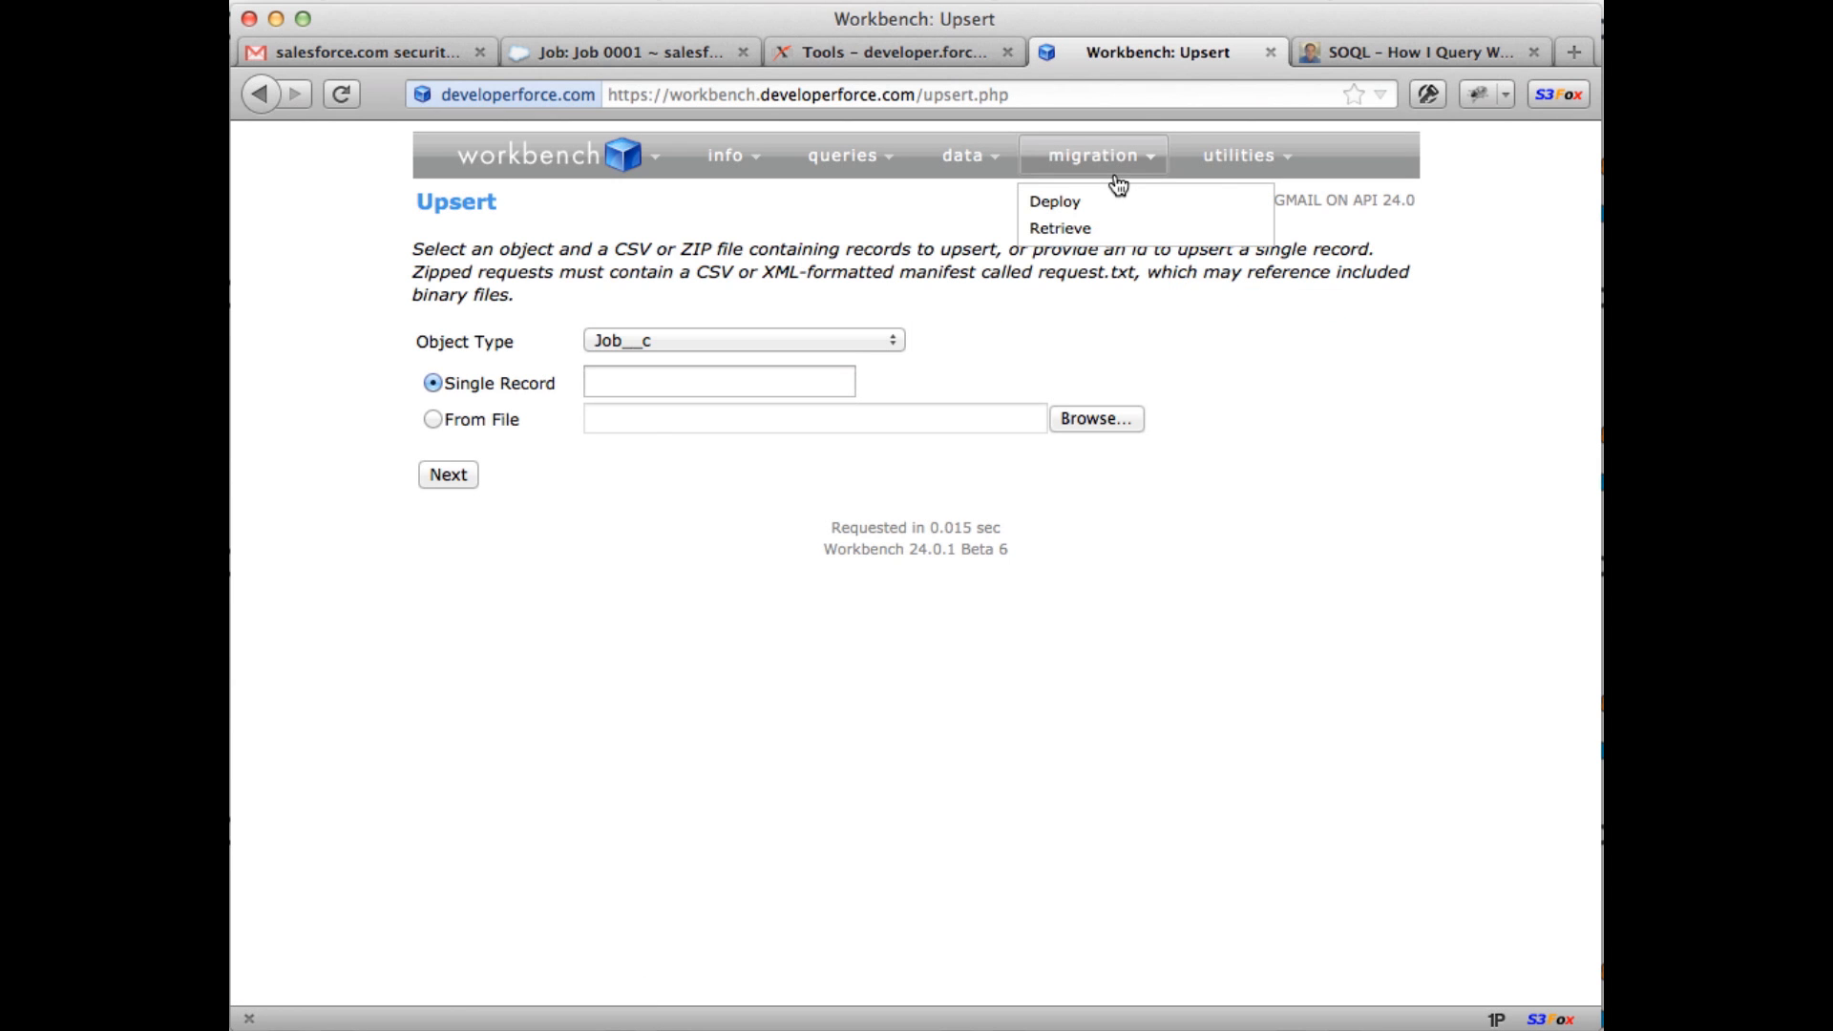
pyautogui.moveTo(1218, 176)
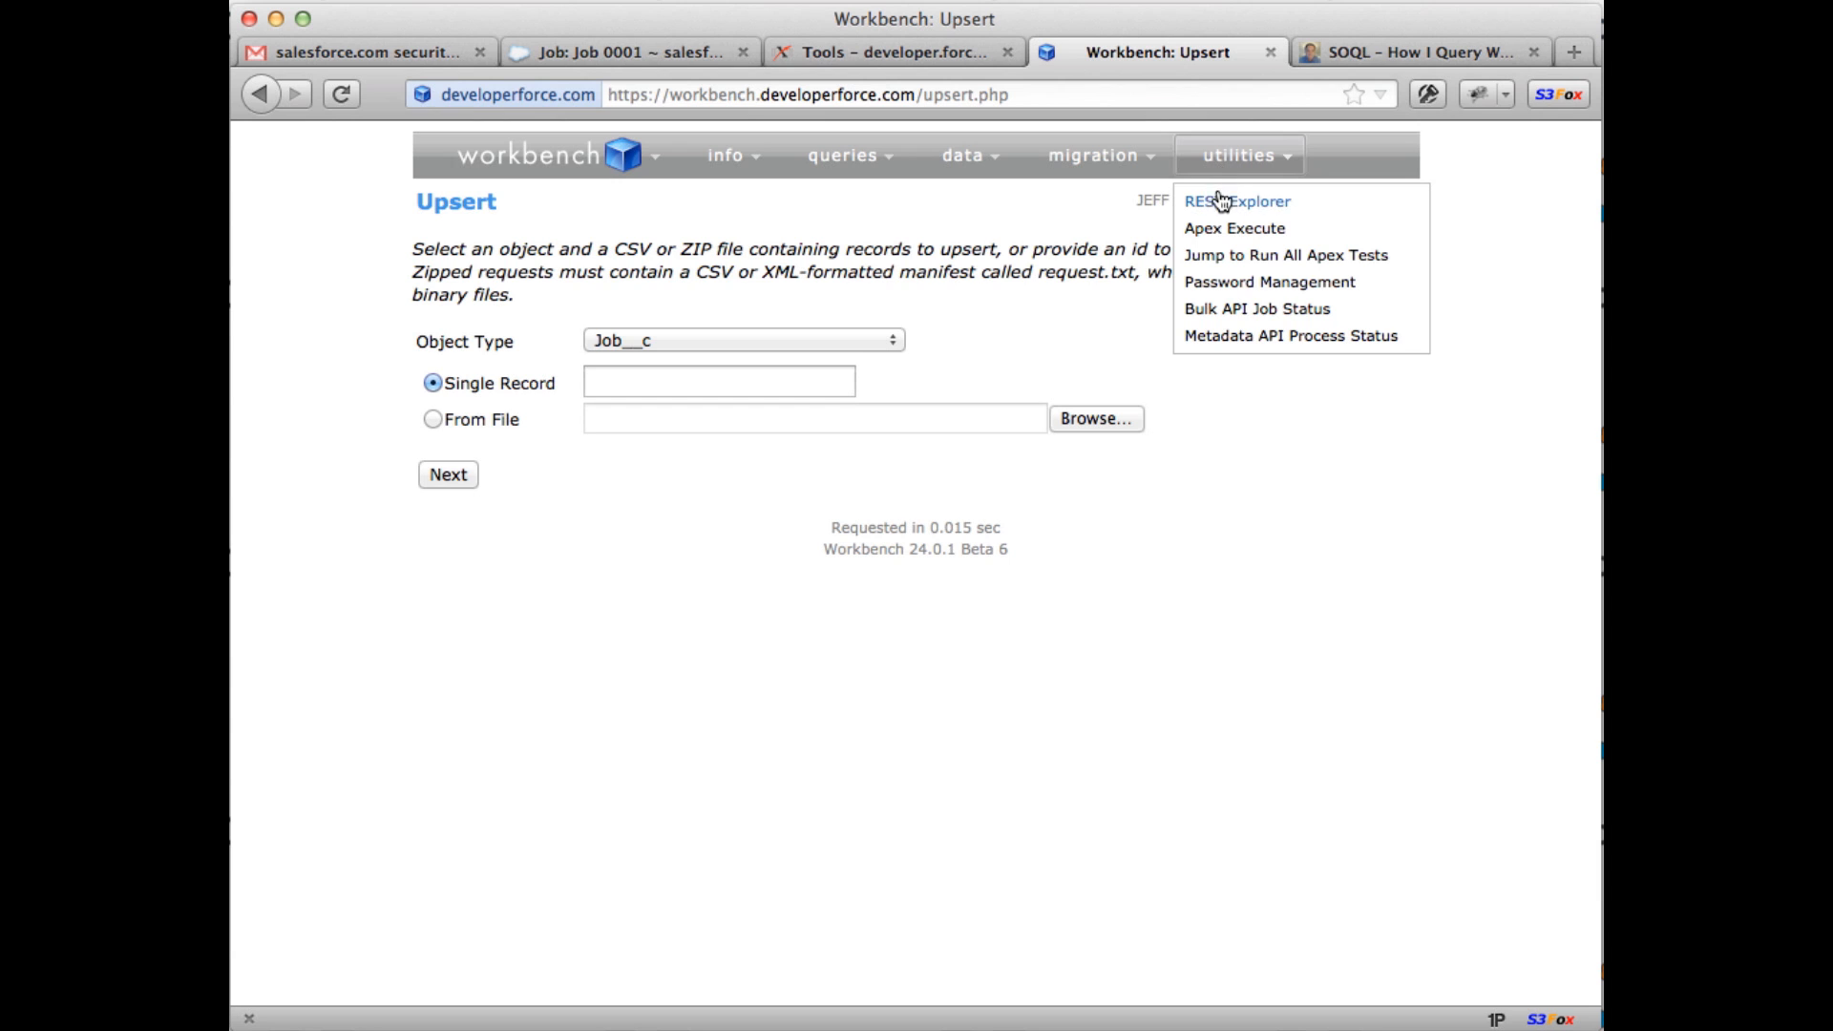